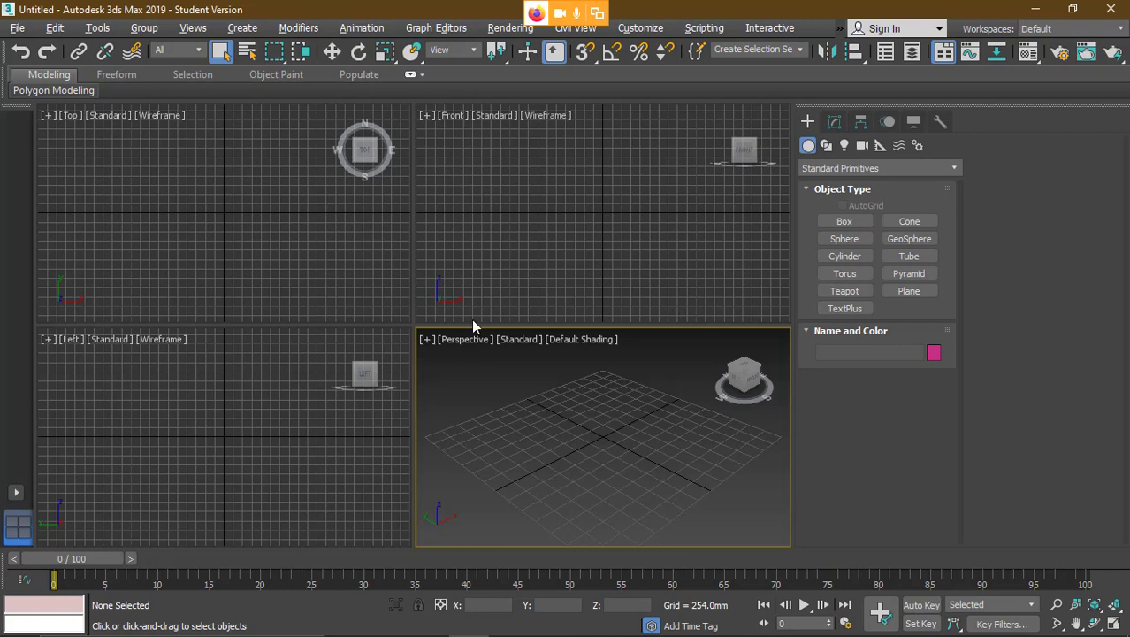
# - Open a blank document in Notepad (Bloc de notas)
pyautogui.moveTo(187, 632)
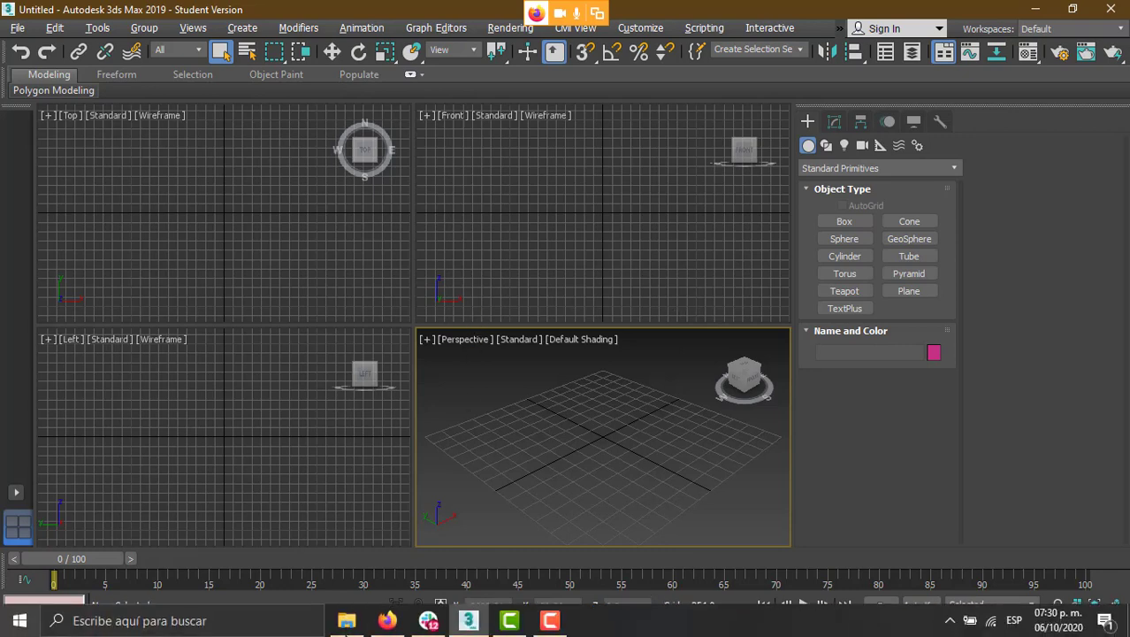
pyautogui.click(183, 629)
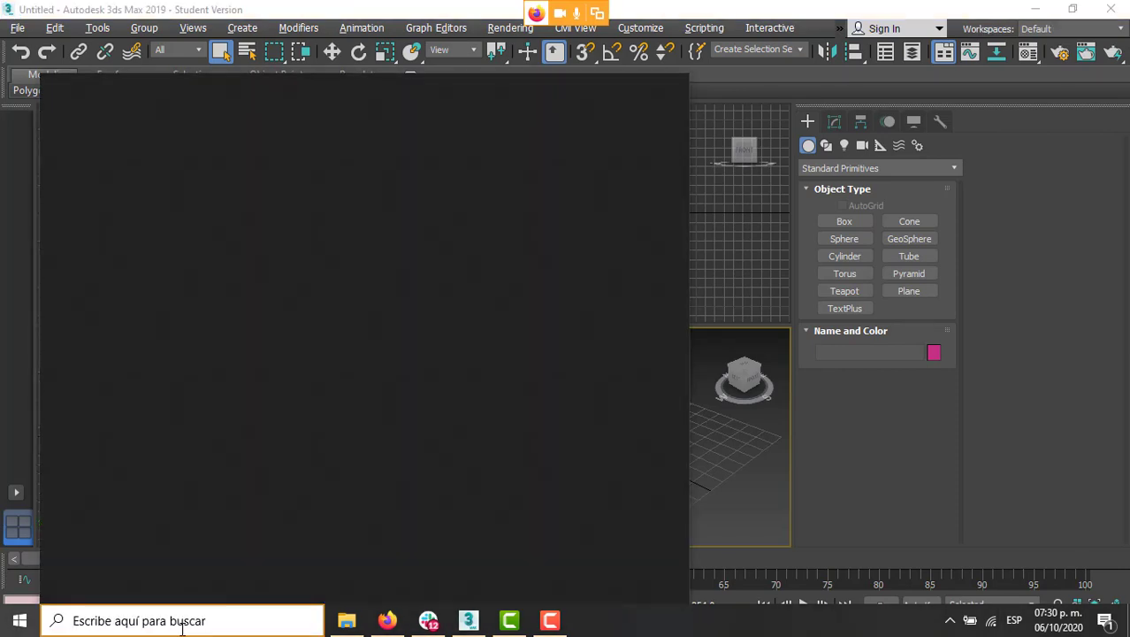
pyautogui.write('note')
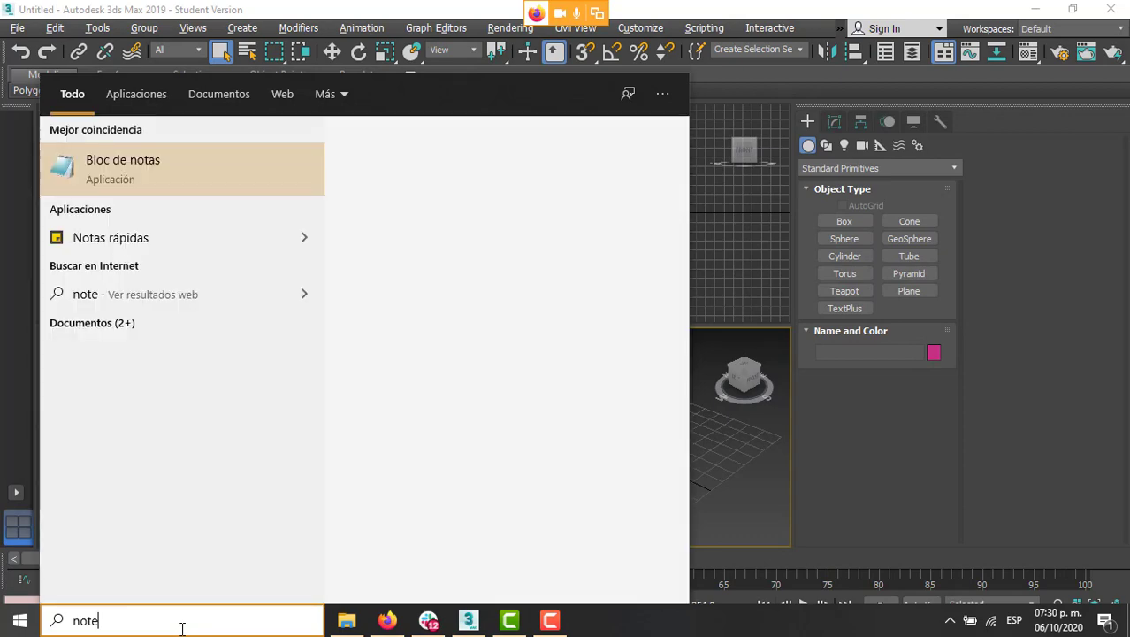
pyautogui.press('Return')
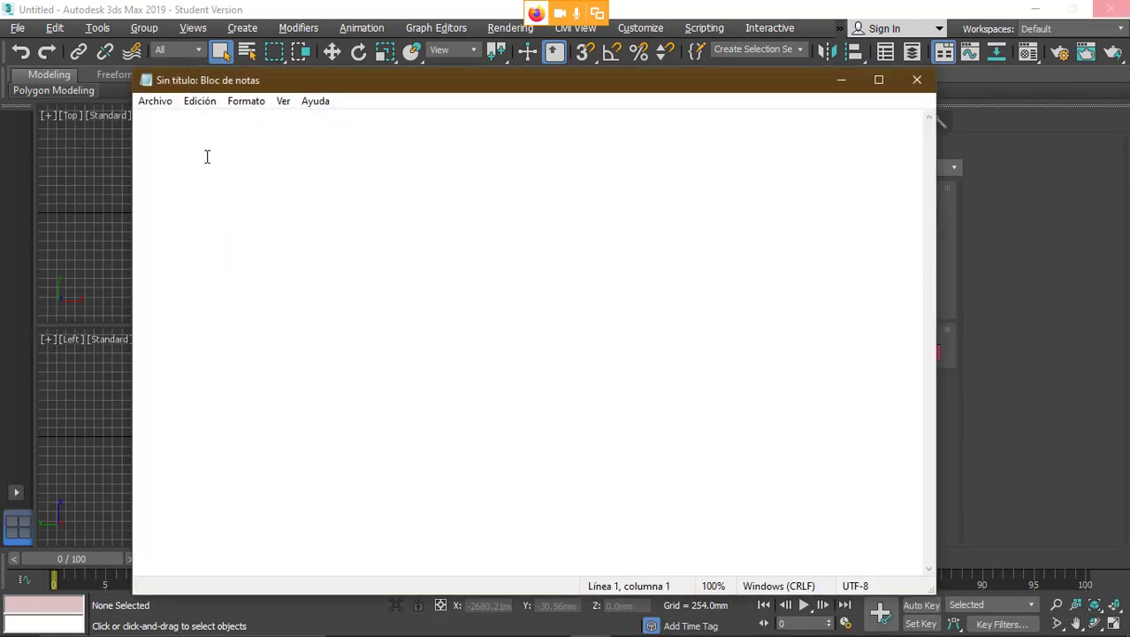
# - Starting on the second line, write the terms "tiempo", "fotogramas" and "secuencia" on separate lines
pyautogui.press('Return')
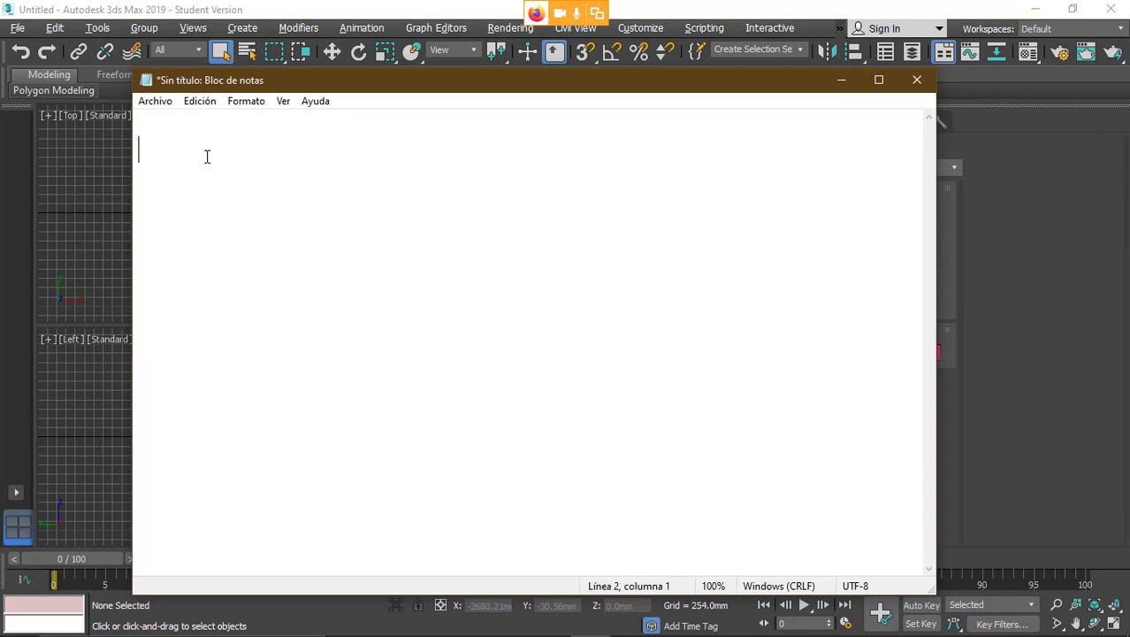
pyautogui.write('tiempo')
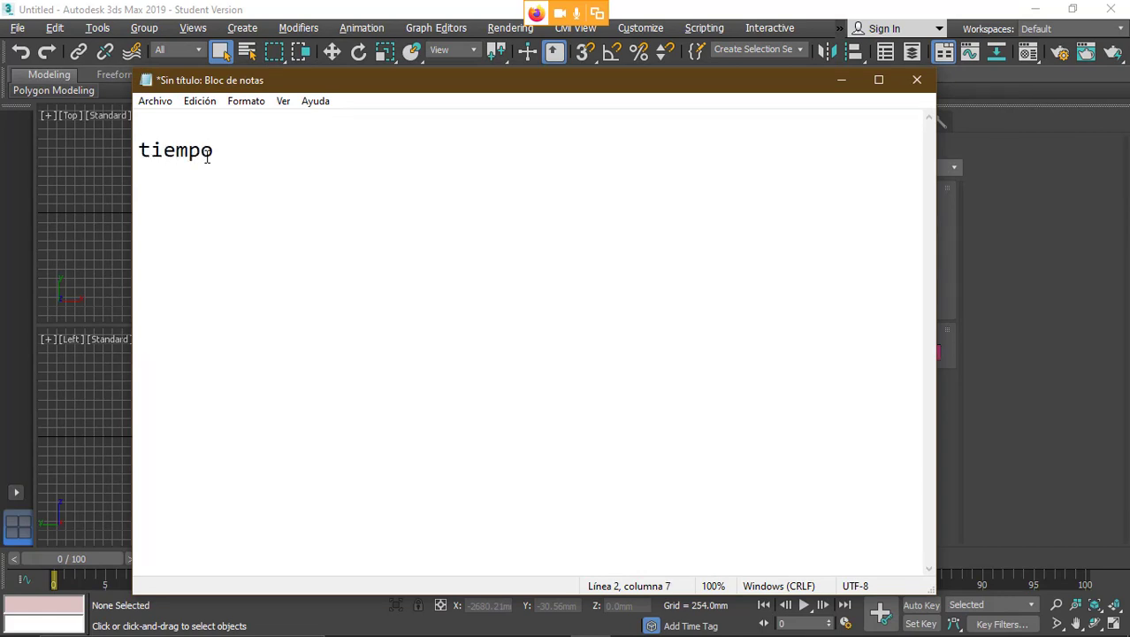
pyautogui.press('Return')
pyautogui.write('fotogrmam')
pyautogui.press('BackSpace')
pyautogui.press('BackSpace')
pyautogui.press('BackSpace')
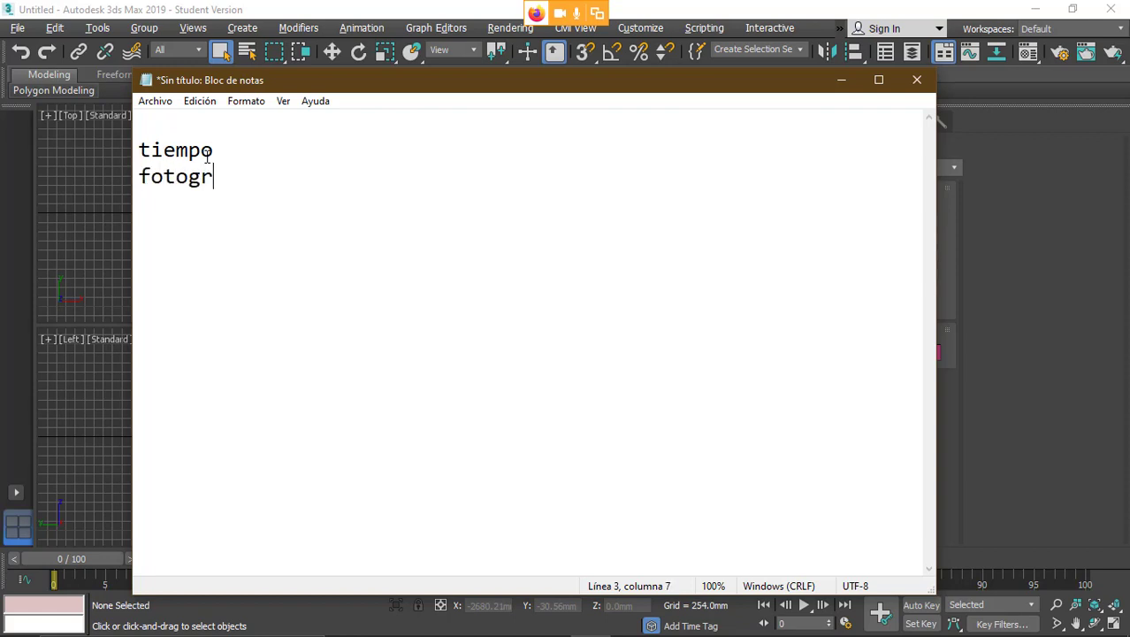
pyautogui.write('amas')
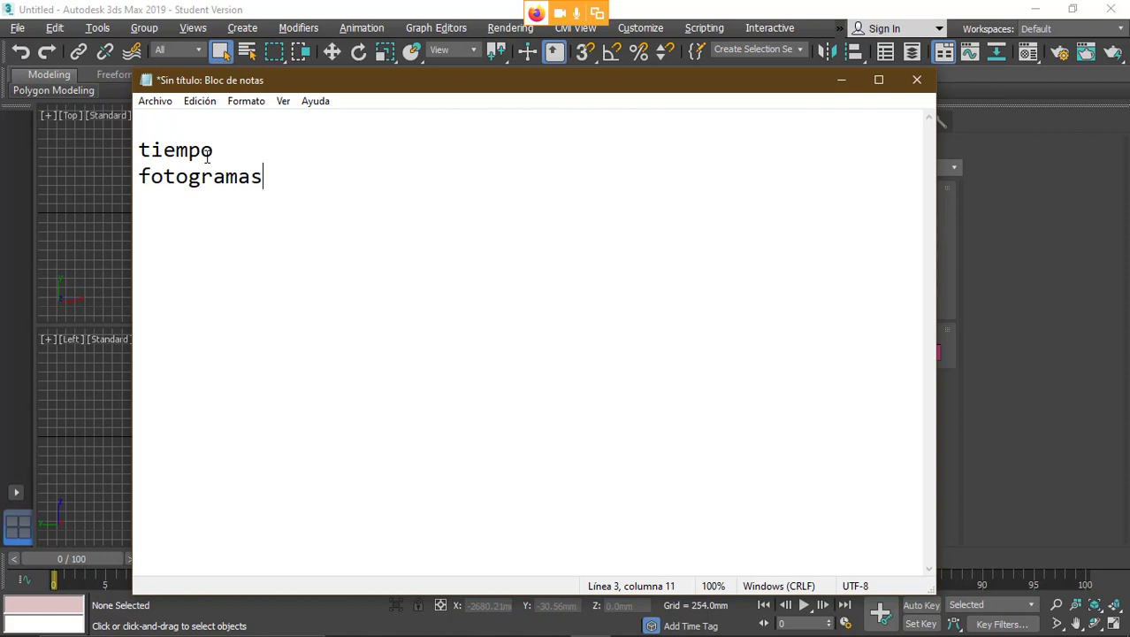
pyautogui.press('Return')
pyautogui.write('secuencia')
pyautogui.press('Return')
pyautogui.press('Return')
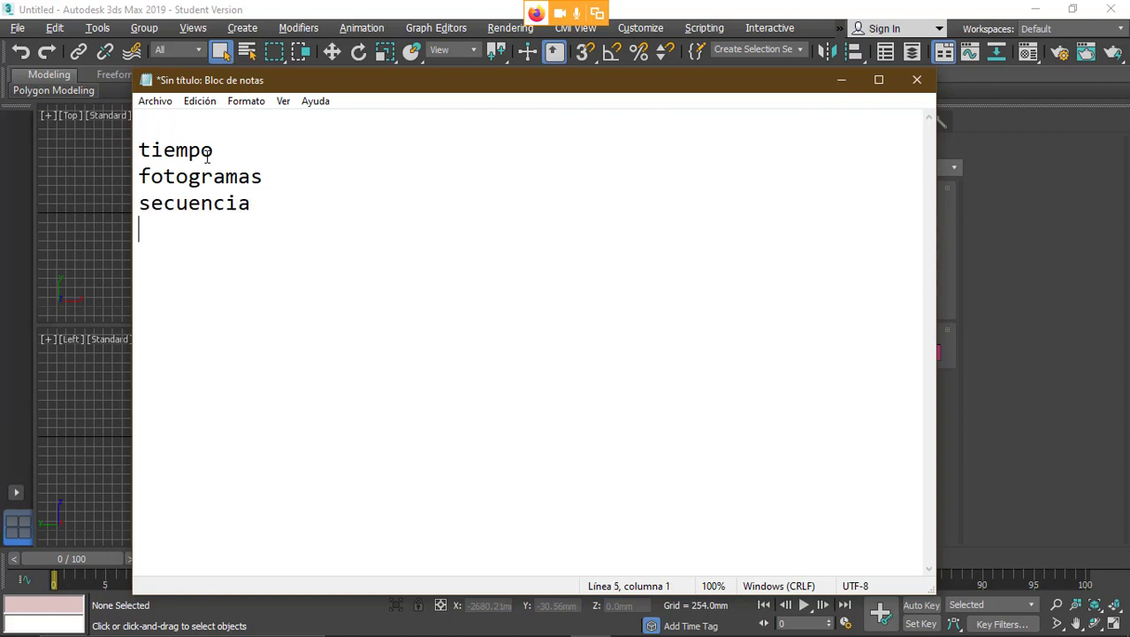
# - Insert a new line reading "linea de tiempo" above the list of terms
pyautogui.press('Up')
pyautogui.press('Up')
pyautogui.press('Up')
pyautogui.press('Up')
pyautogui.hotkey('shift', 'End')
pyautogui.press('Up')
pyautogui.press('Return')
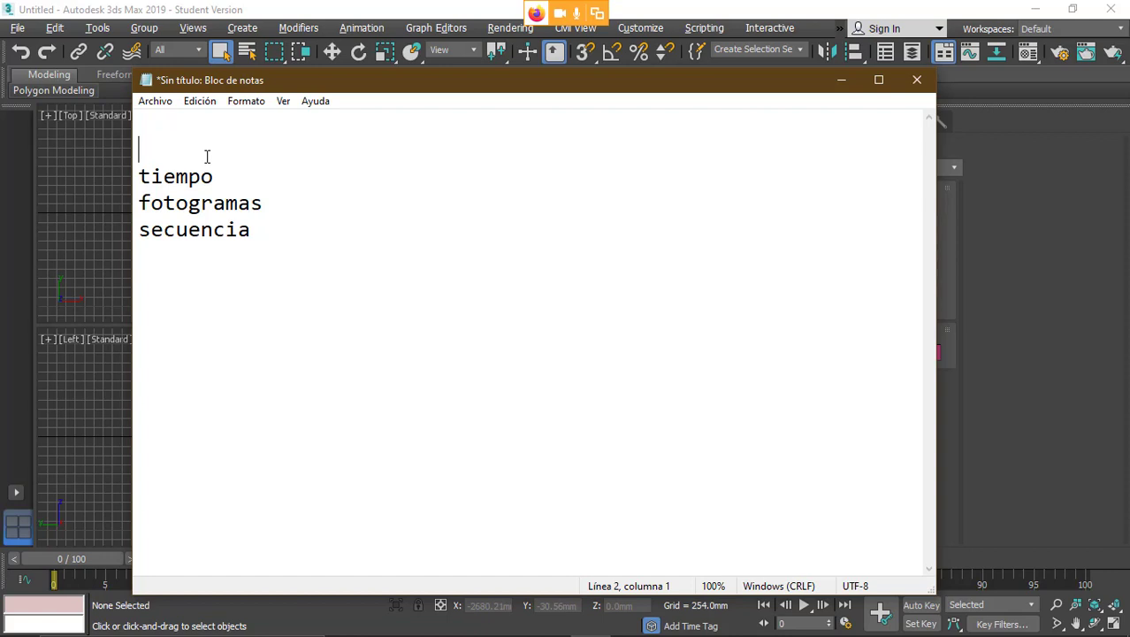
pyautogui.write('linea de tiempo')
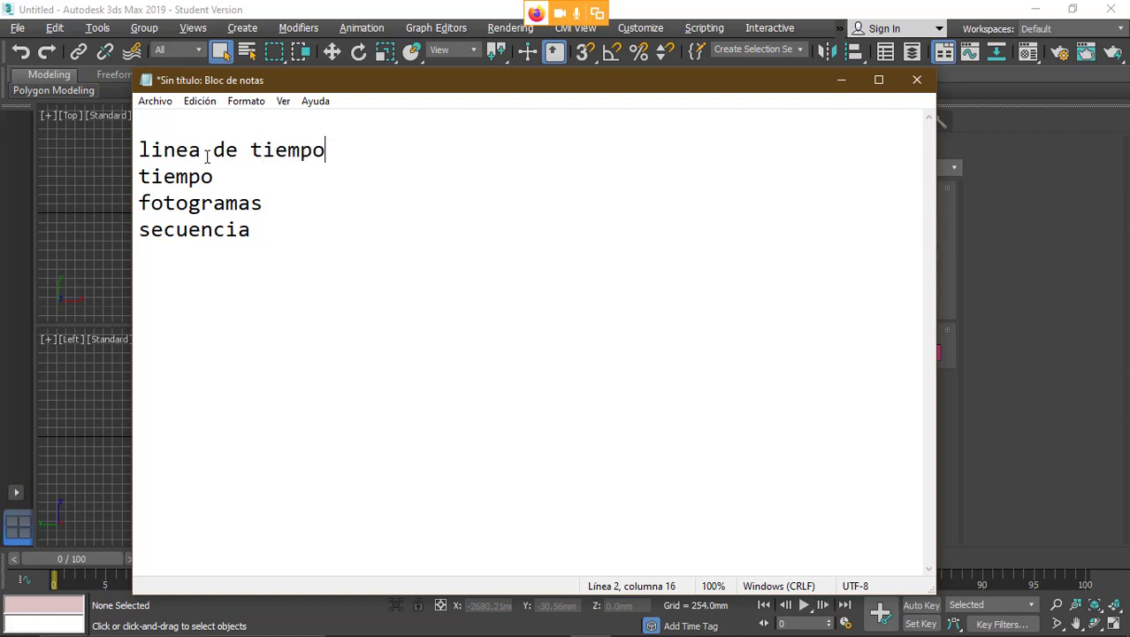
# - Append "-> progreso / tiempo" to the "linea de tiempo" line
pyautogui.hotkey('ctrl', 'shift', 'Left')
pyautogui.hotkey('shift', 'Home')
pyautogui.press('End')
pyautogui.write('-:')
pyautogui.press('BackSpace')
pyautogui.write('> progreso')
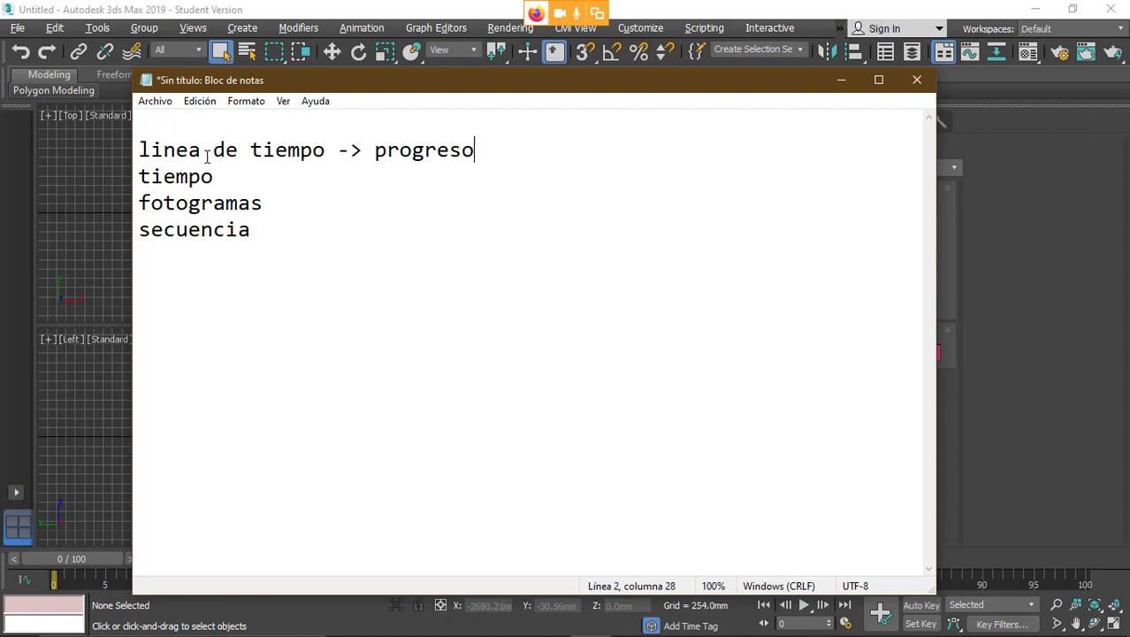
pyautogui.hotkey('ctrl', 'Left')
pyautogui.hotkey('ctrl', 'shift', 'Right')
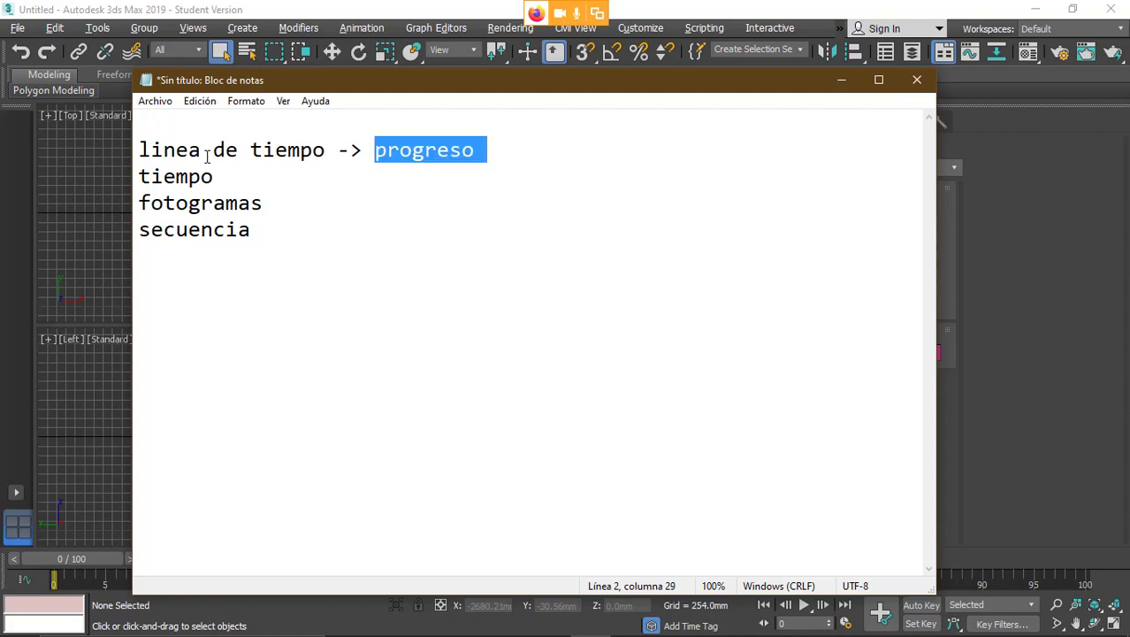
pyautogui.hotkey('ctrl', 'Left')
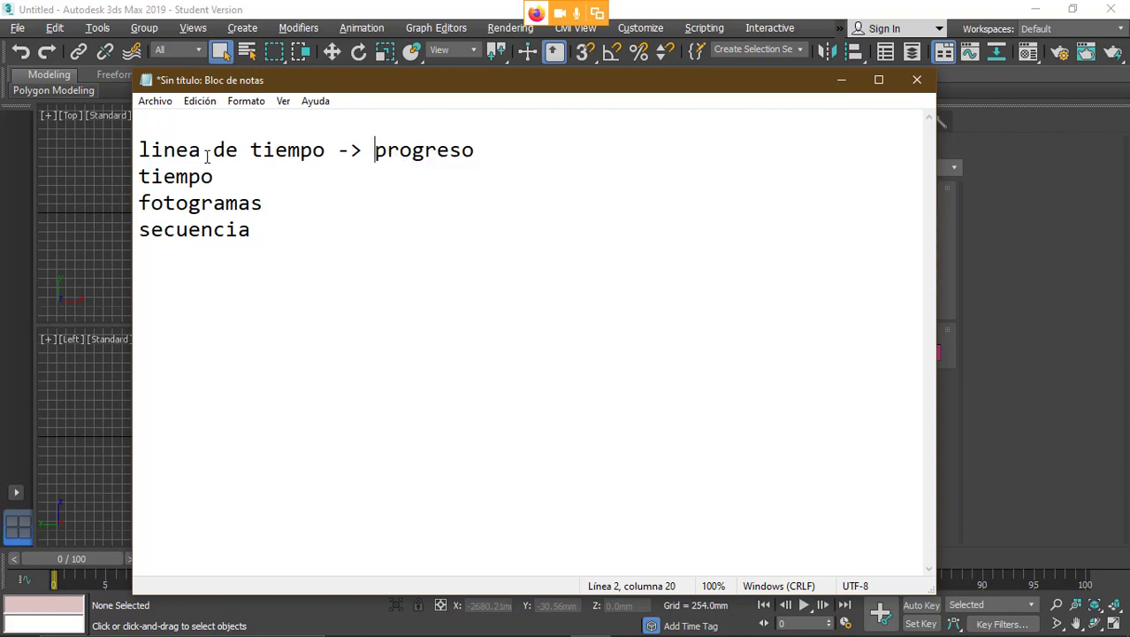
pyautogui.hotkey('ctrl', 'shift', 'Right')
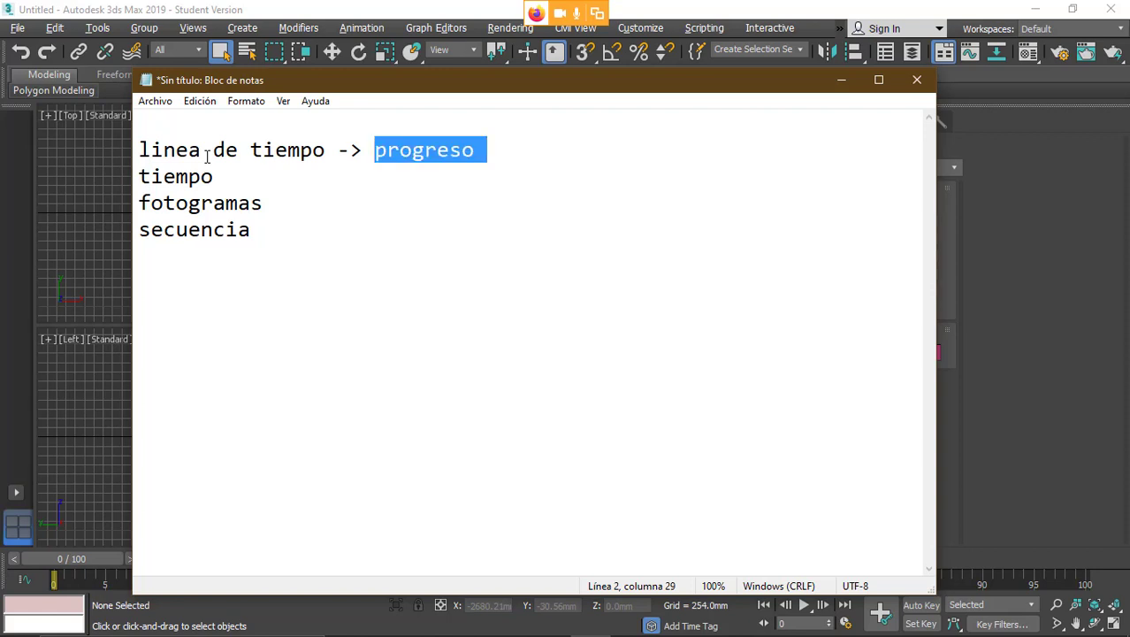
pyautogui.press('Right')
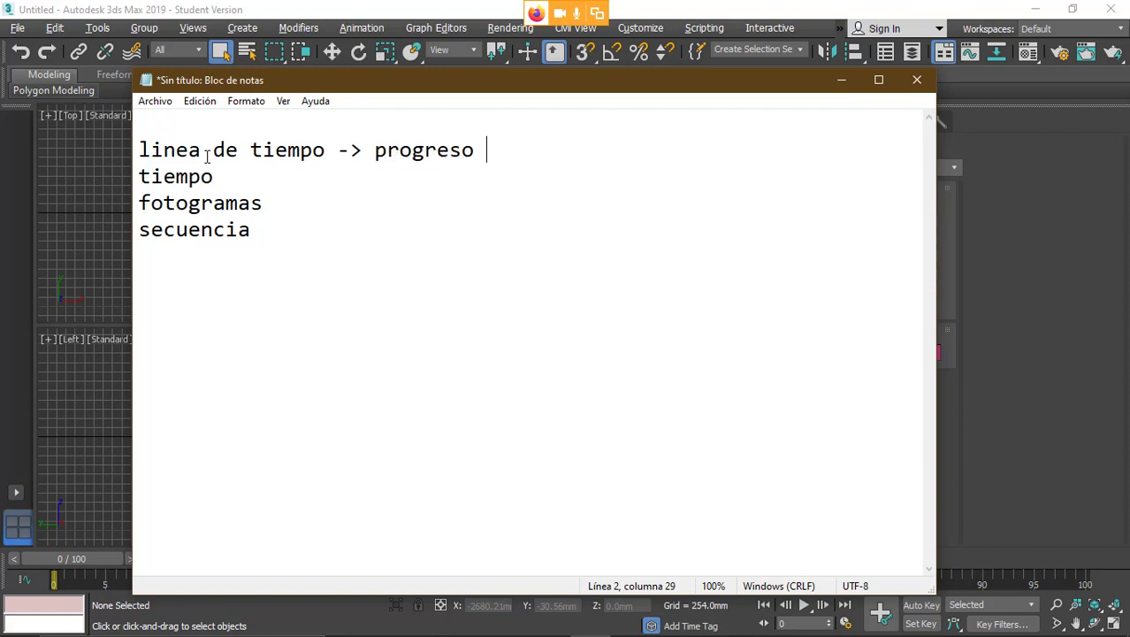
pyautogui.write('/ tiempo')
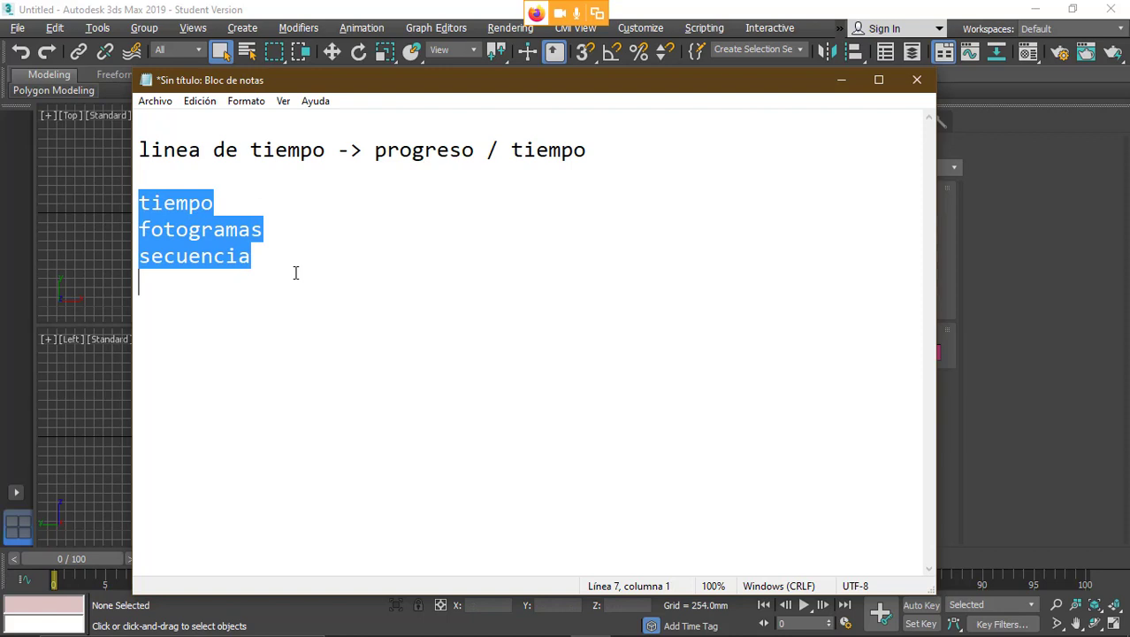
# - Add "(frames)" after "fotogramas" in the list of terms
pyautogui.moveTo(348, 73); pyautogui.dragTo(373, 61)
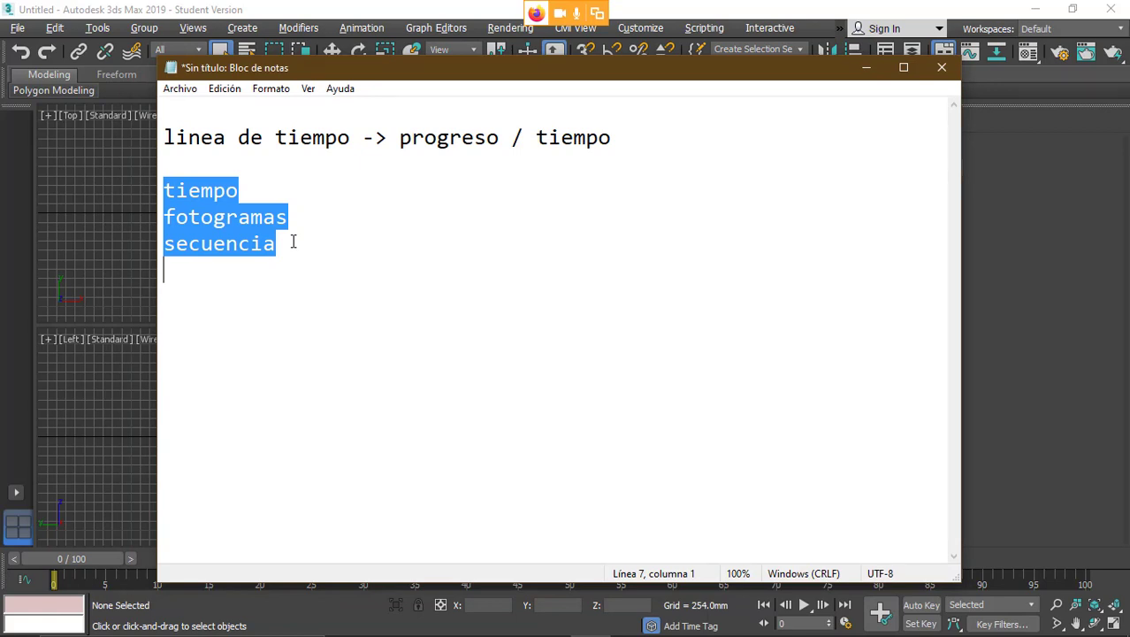
pyautogui.doubleClick(221, 219)
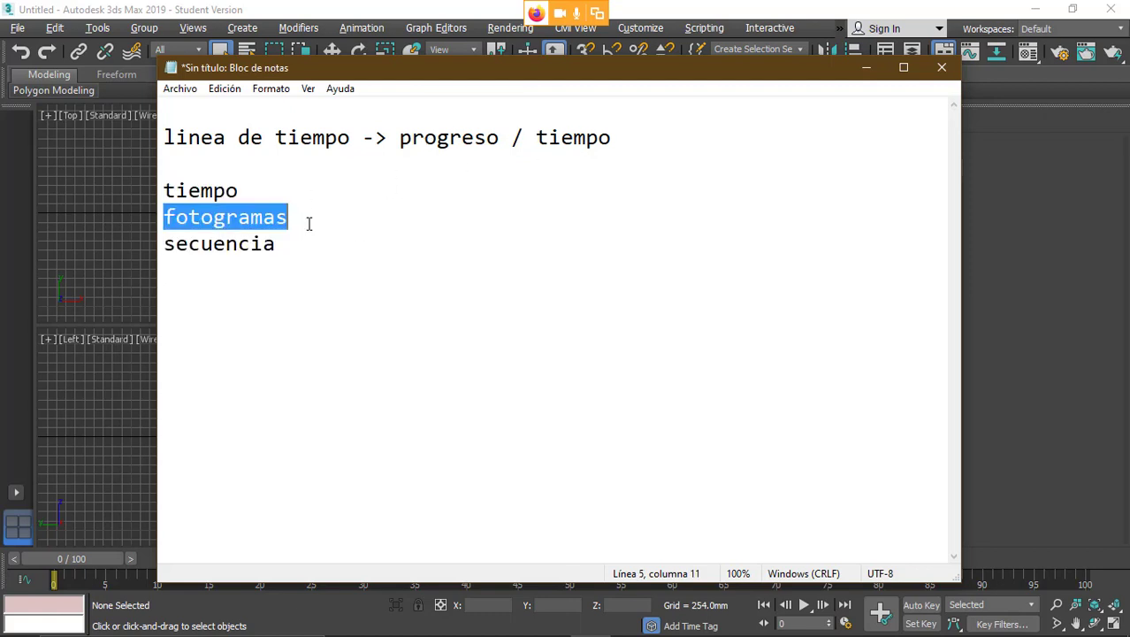
pyautogui.click(327, 211)
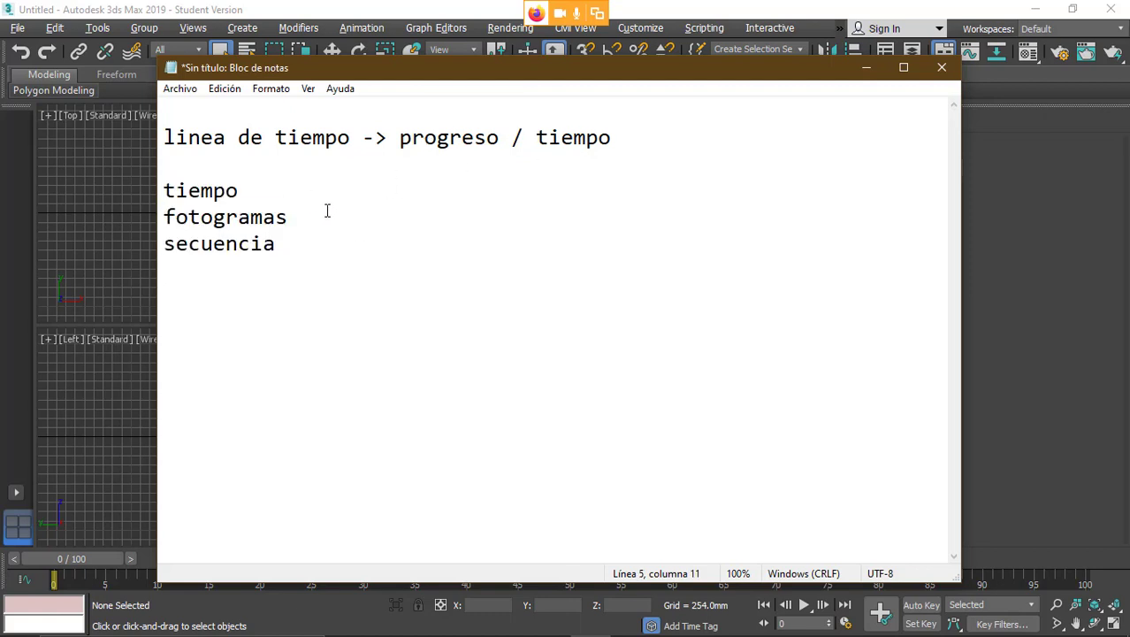
pyautogui.write('*(')
pyautogui.press('BackSpace')
pyautogui.press('BackSpace')
pyautogui.write('()')
pyautogui.press('Left')
pyautogui.write('frames')
pyautogui.press('End')
# - Add the line "Fotogramas clave (keyframes)" between "fotogramas (frames)" and "secuencia"
pyautogui.press('Return')
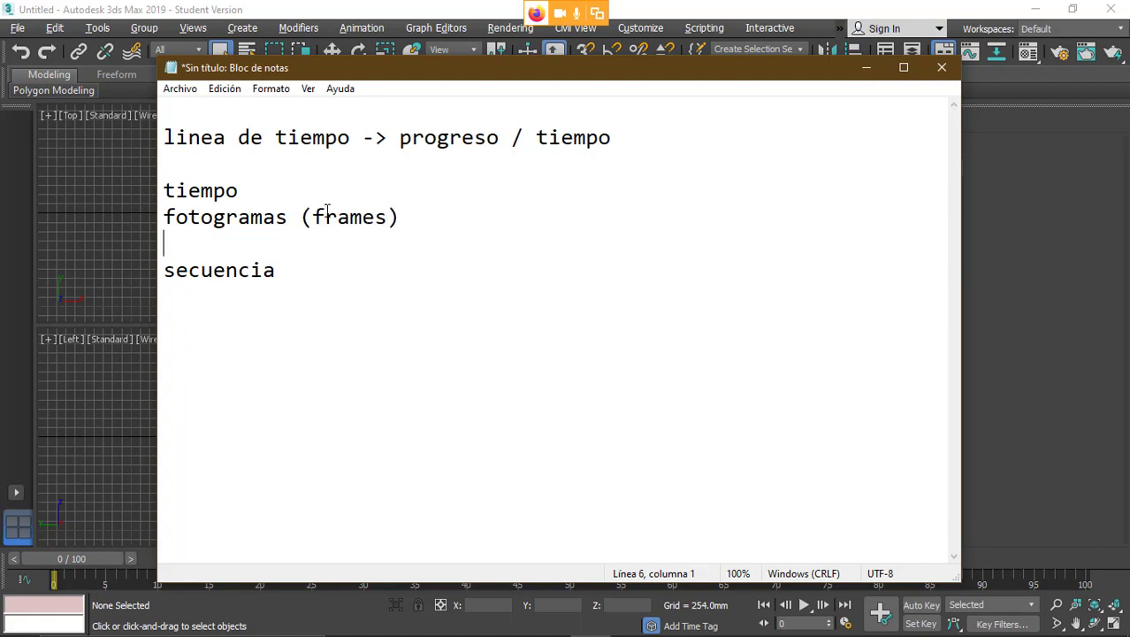
pyautogui.write('keyframes')
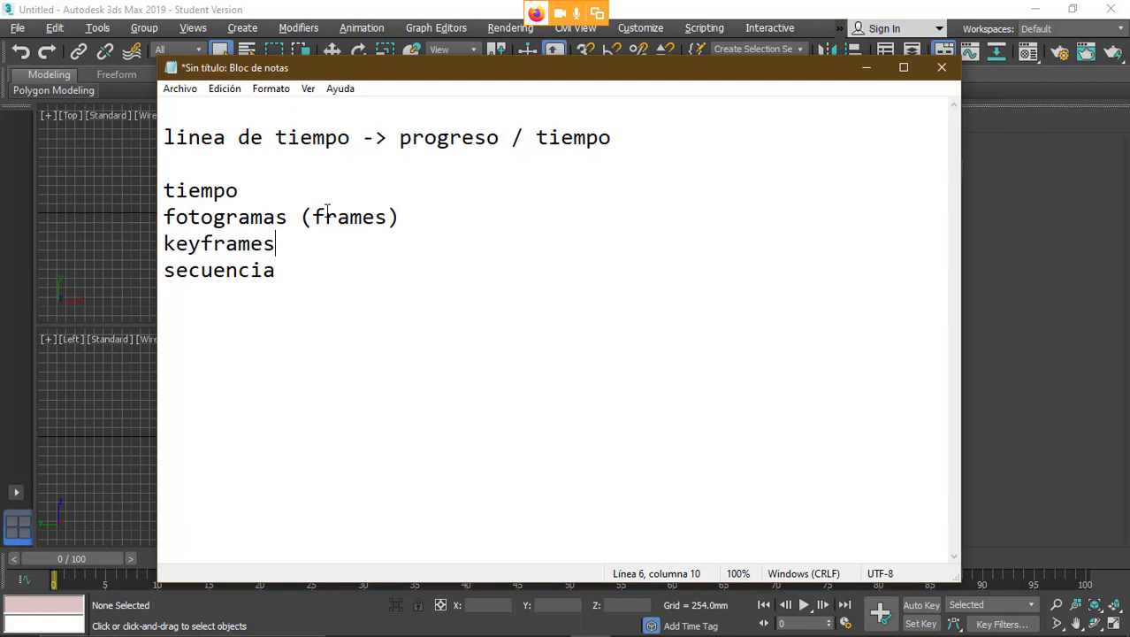
pyautogui.press('Home')
pyautogui.press('End')
pyautogui.press('Home')
pyautogui.write('Fotograme')
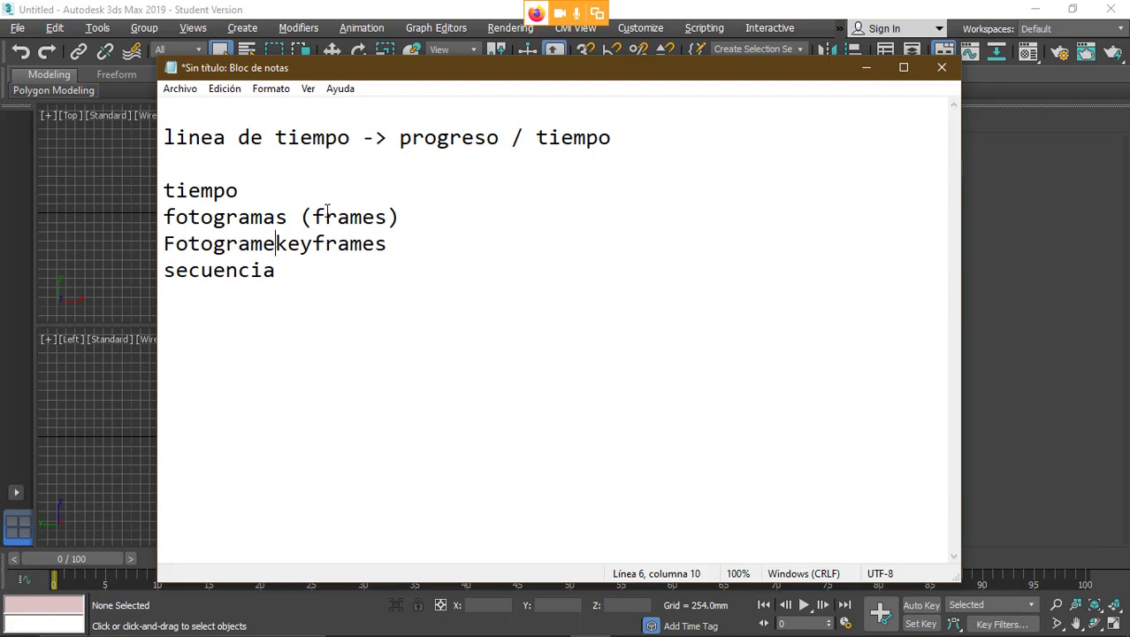
pyautogui.press('BackSpace')
pyautogui.write('as clave')
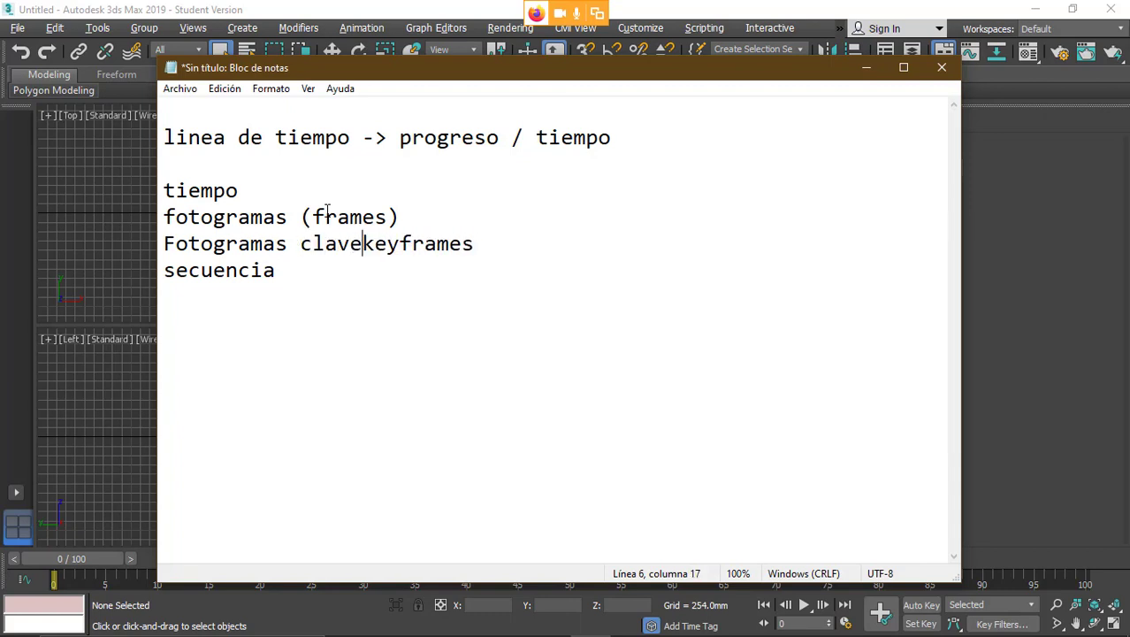
pyautogui.write(' (')
pyautogui.hotkey('ctrl', 'Right')
pyautogui.press('Left')
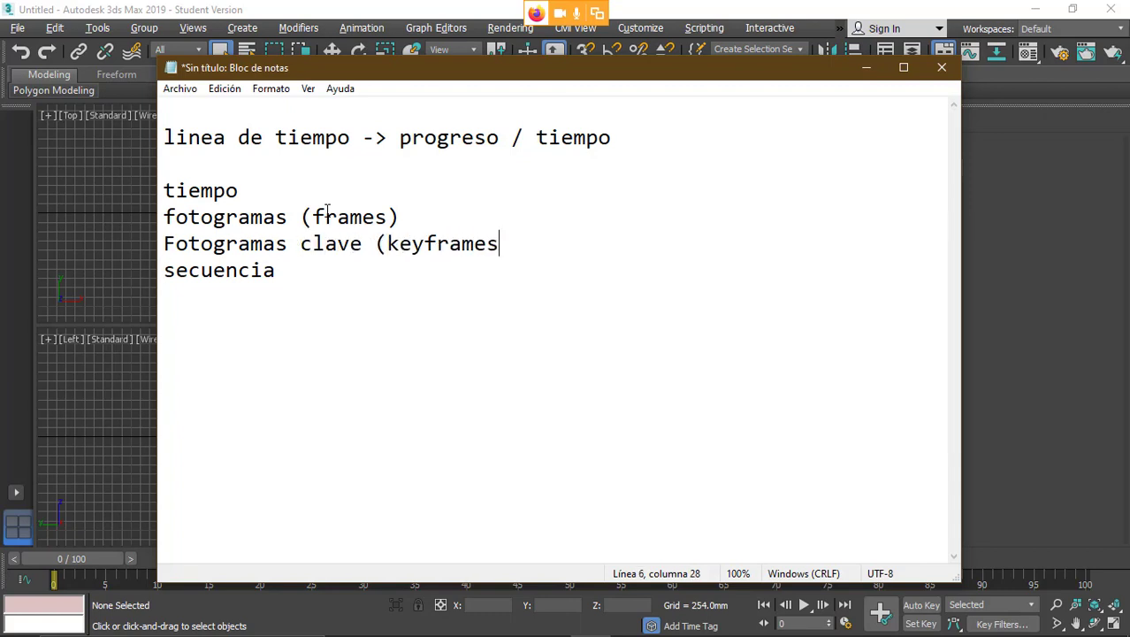
pyautogui.write(')')
pyautogui.doubleClick(409, 246)
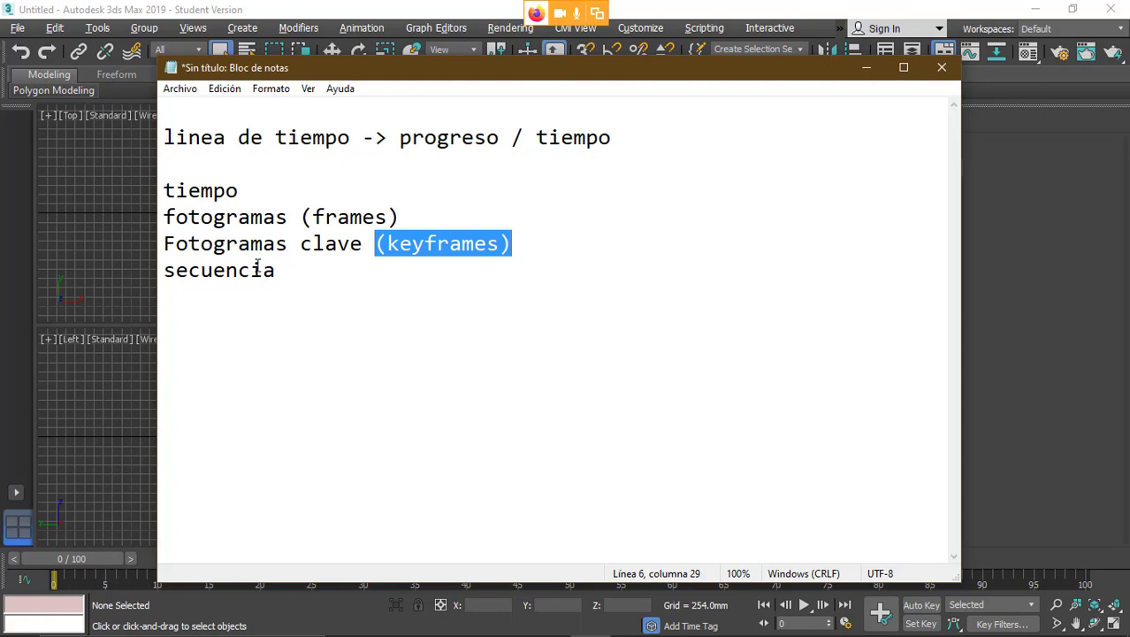
pyautogui.doubleClick(179, 245)
pyautogui.click(353, 274)
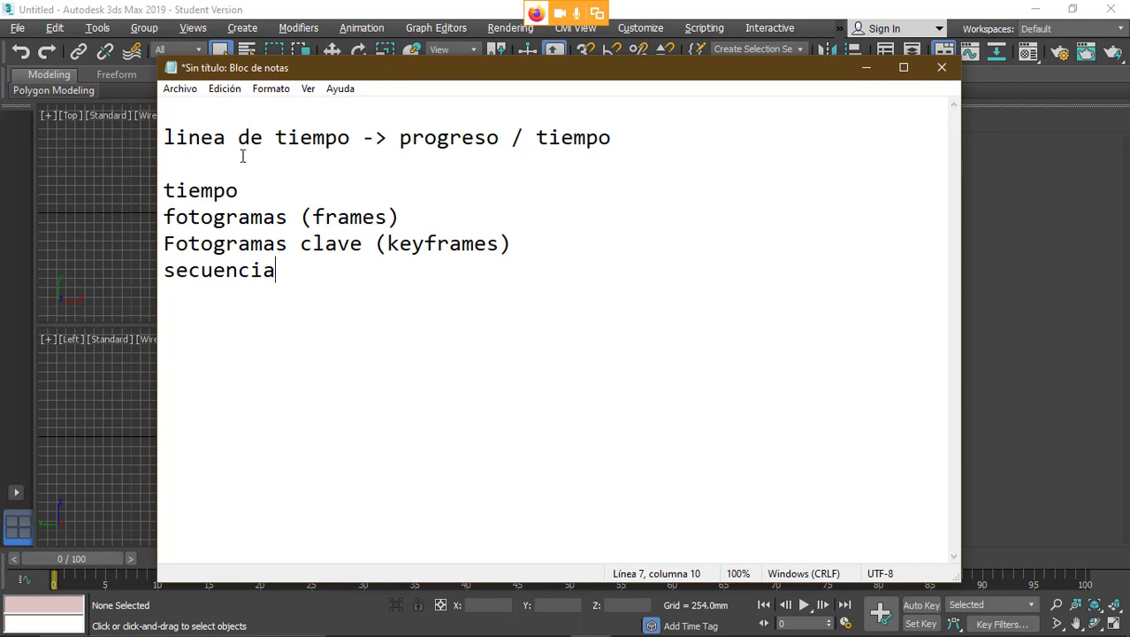
# - Switch to 3ds Max and move the screen recorder window clear of the timeline and playback controls
pyautogui.click(123, 253)
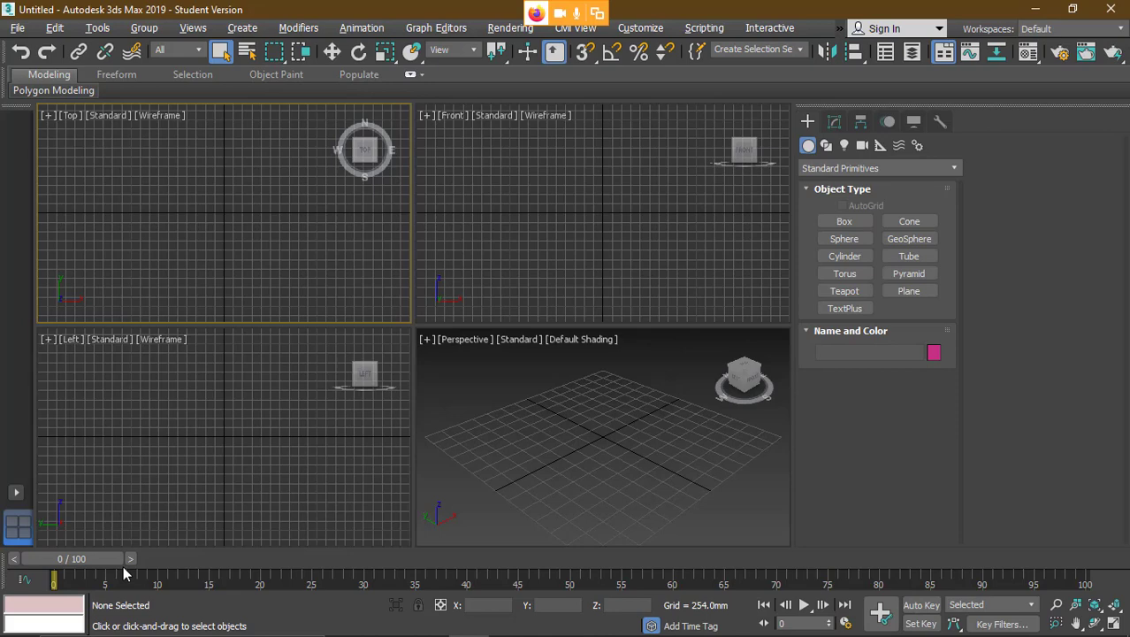
pyautogui.hotkey('alt', 'Tab')
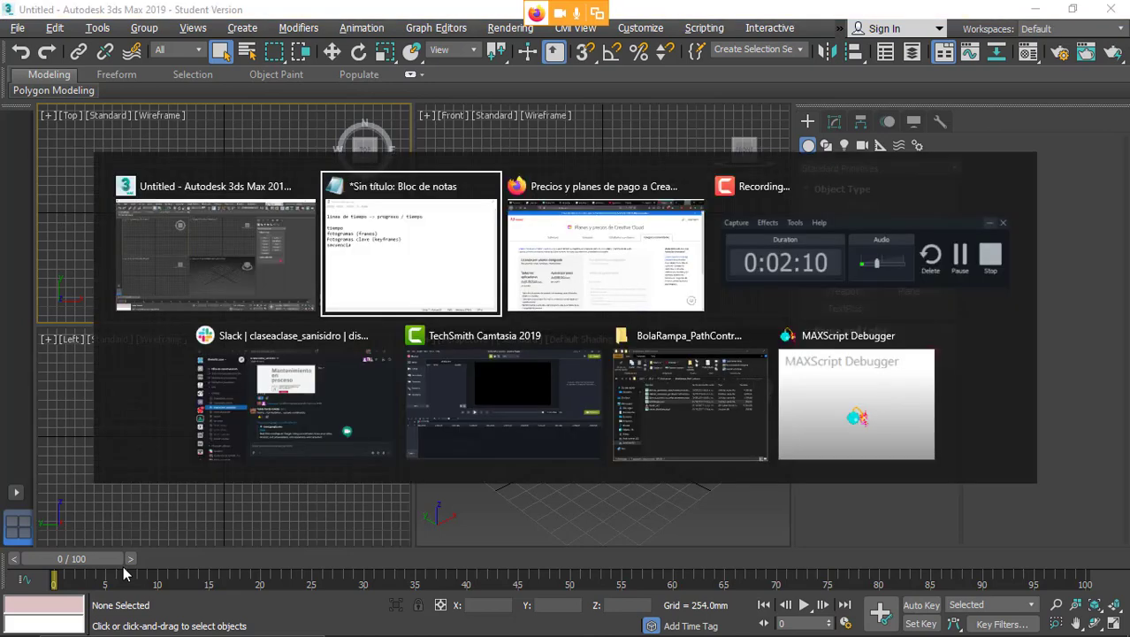
pyautogui.click(767, 305)
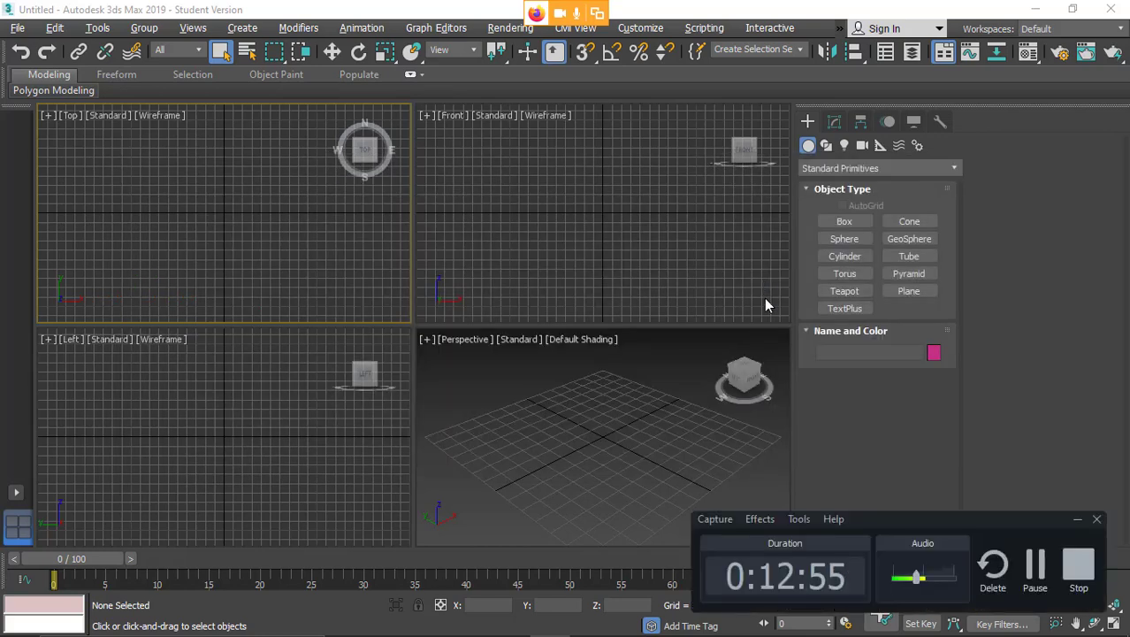
pyautogui.hotkey('alt', 'Tab')
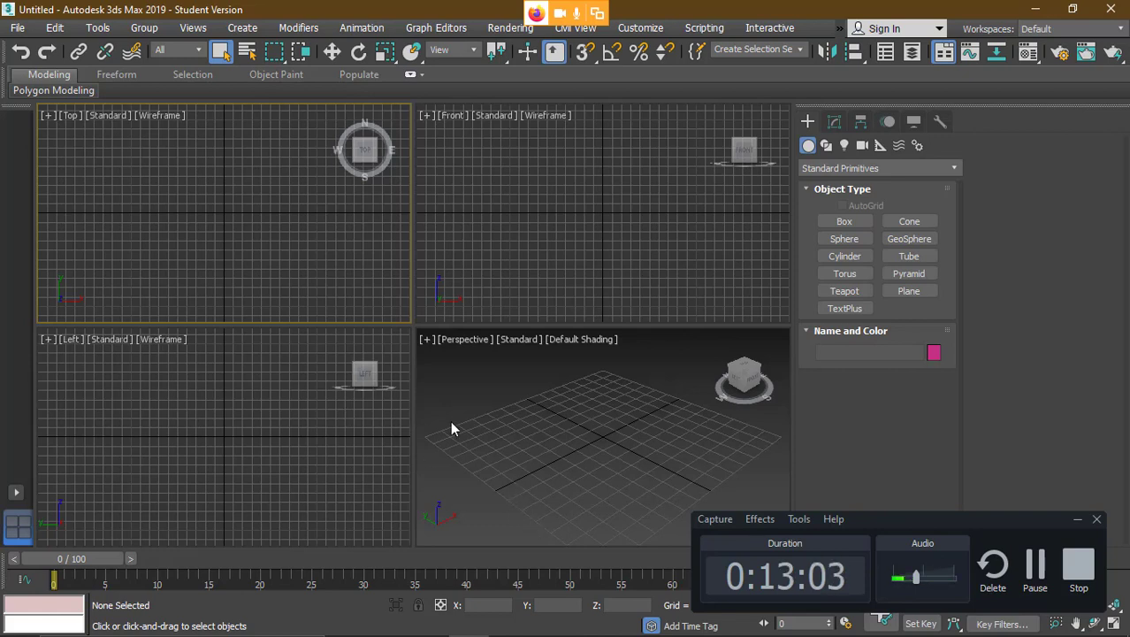
pyautogui.moveTo(69, 558)
pyautogui.mouseDown()
pyautogui.moveTo(408, 563)
pyautogui.moveTo(42, 560)
pyautogui.moveTo(501, 562)
pyautogui.moveTo(15, 552)
pyautogui.moveTo(35, 559)
pyautogui.mouseUp()
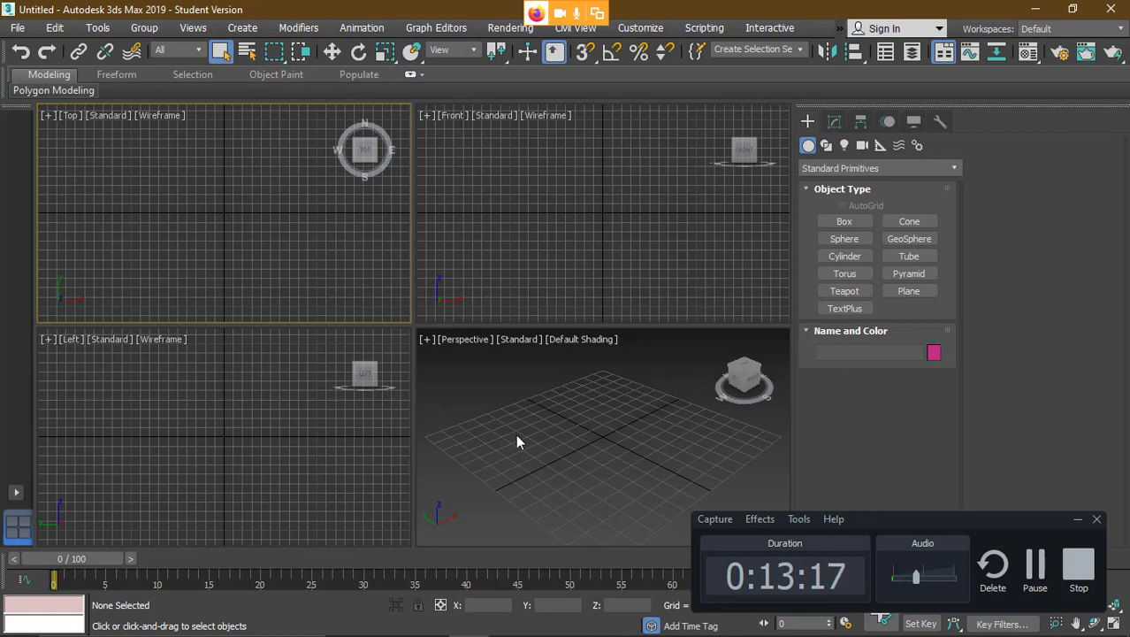
pyautogui.moveTo(896, 522); pyautogui.dragTo(908, 446)
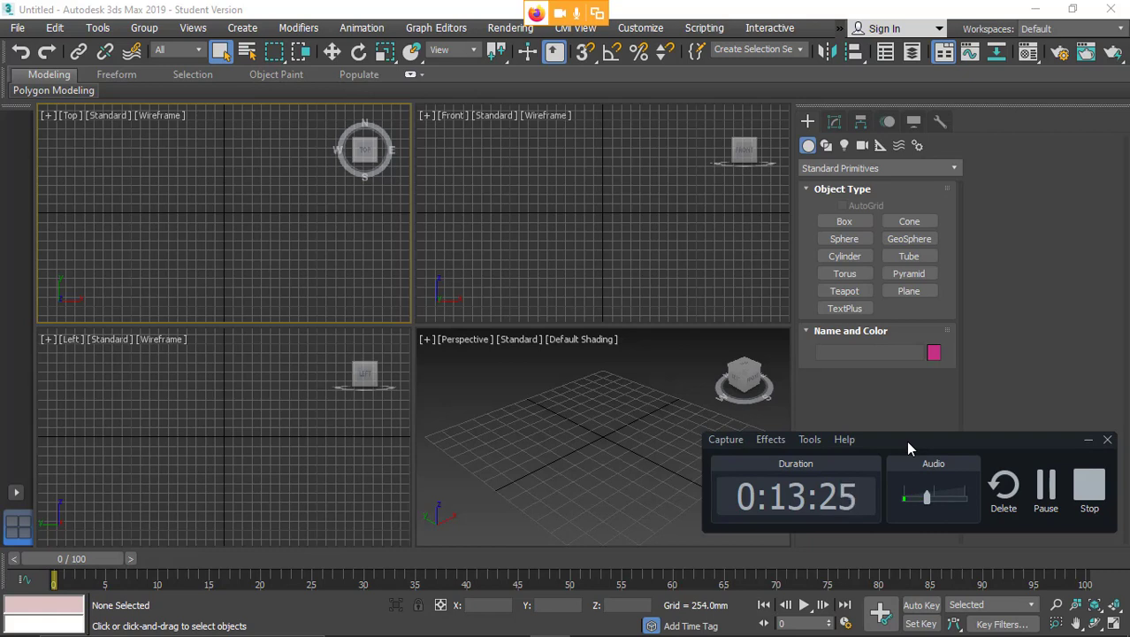
pyautogui.moveTo(112, 563); pyautogui.dragTo(39, 571)
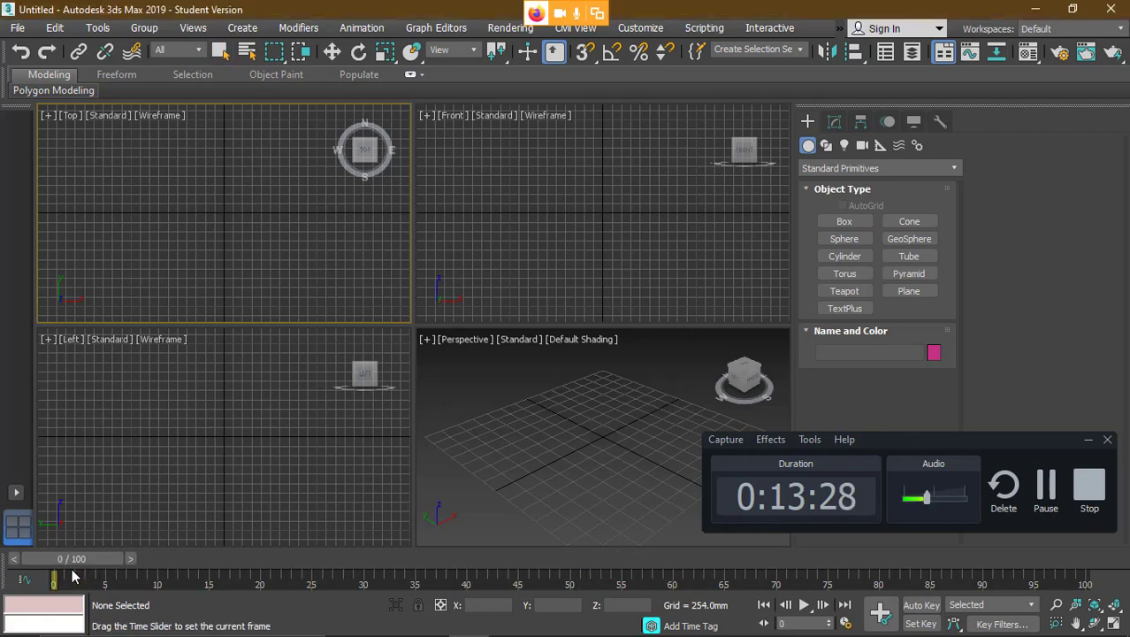
# - Hide the grid in the Left viewport
pyautogui.click(233, 436)
pyautogui.press('g')
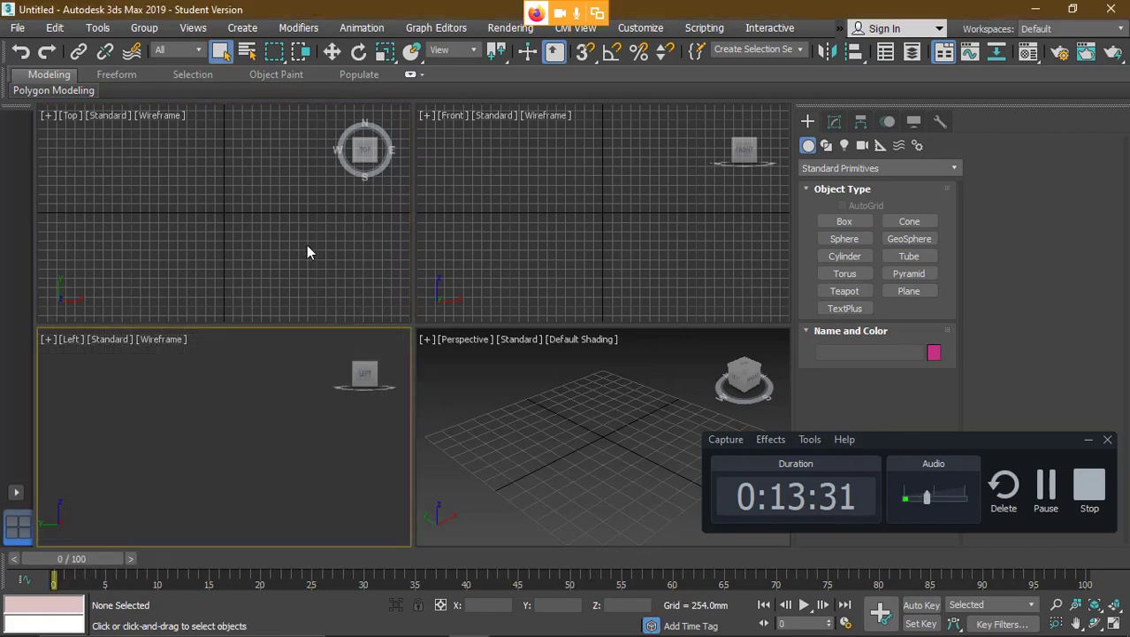
# - Hide the grid in the Top and Front viewports
pyautogui.click(306, 245)
pyautogui.press('g')
pyautogui.click(492, 222)
pyautogui.press('g')
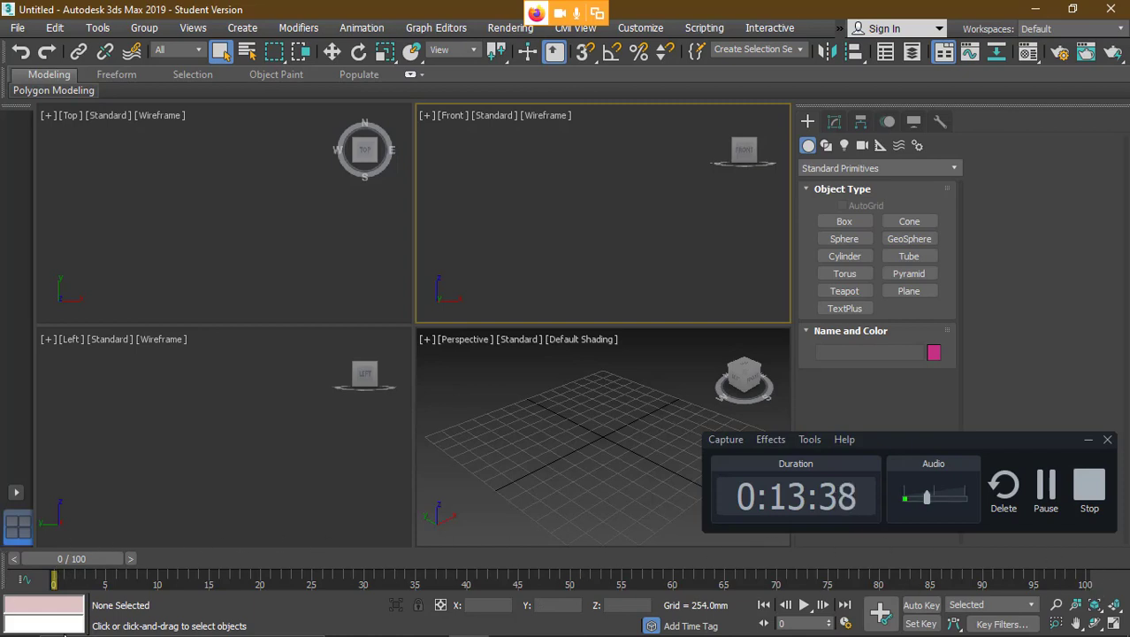
# - Play and stop the empty timeline, jump to the last frame and return to the first frame
pyautogui.moveTo(79, 559)
pyautogui.mouseDown()
pyautogui.moveTo(1070, 557)
pyautogui.moveTo(73, 561)
pyautogui.mouseUp()
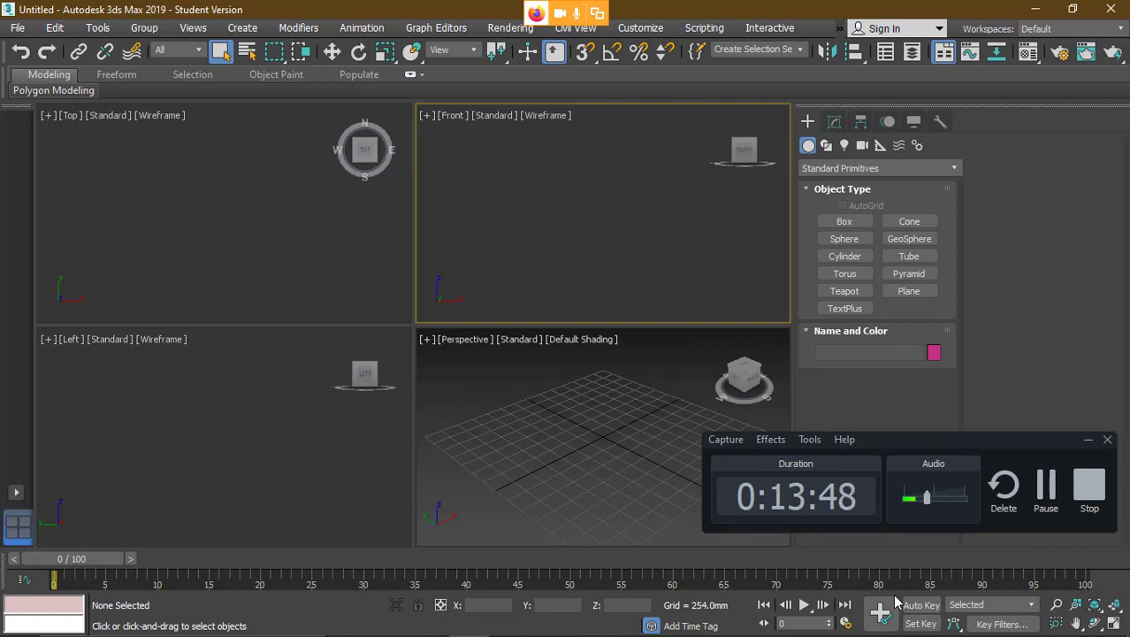
pyautogui.click(805, 605)
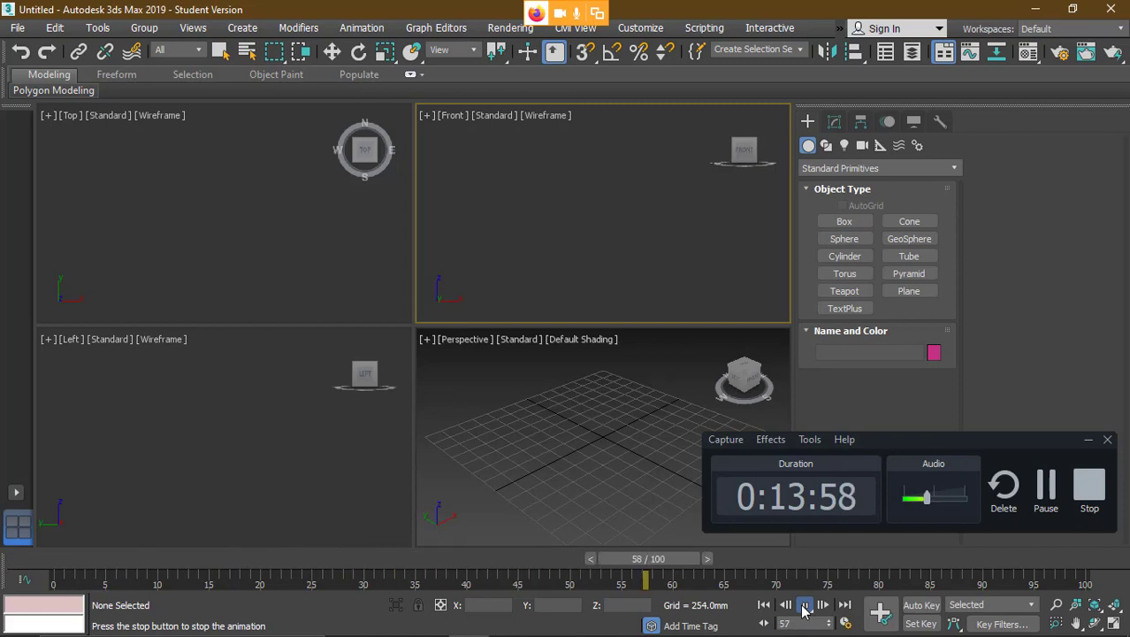
pyautogui.click(805, 605)
pyautogui.click(845, 605)
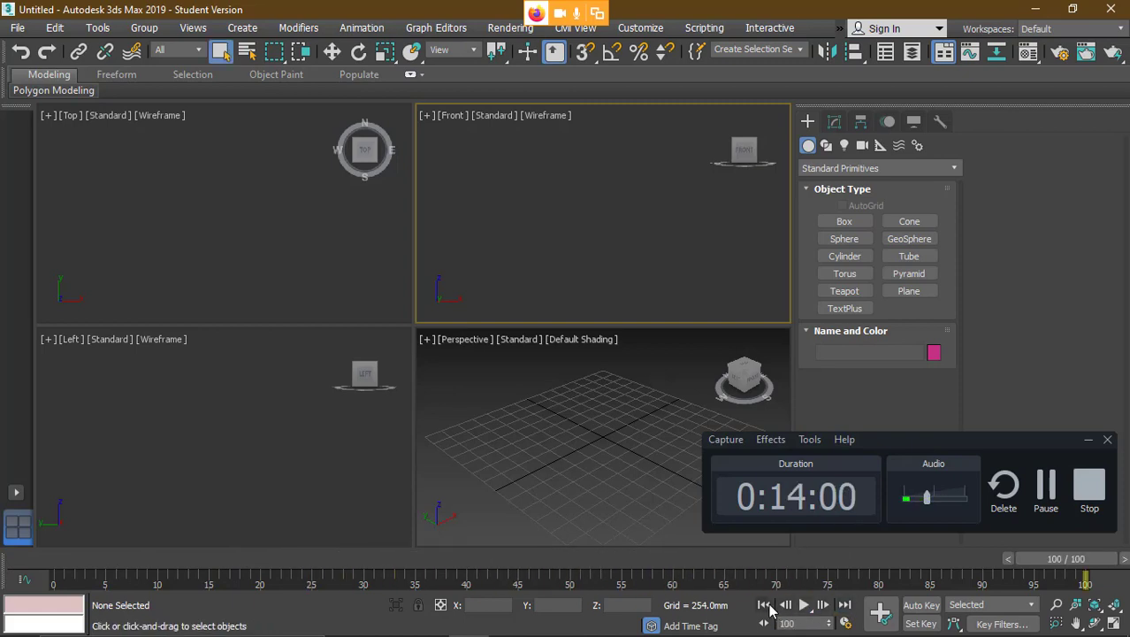
pyautogui.click(764, 605)
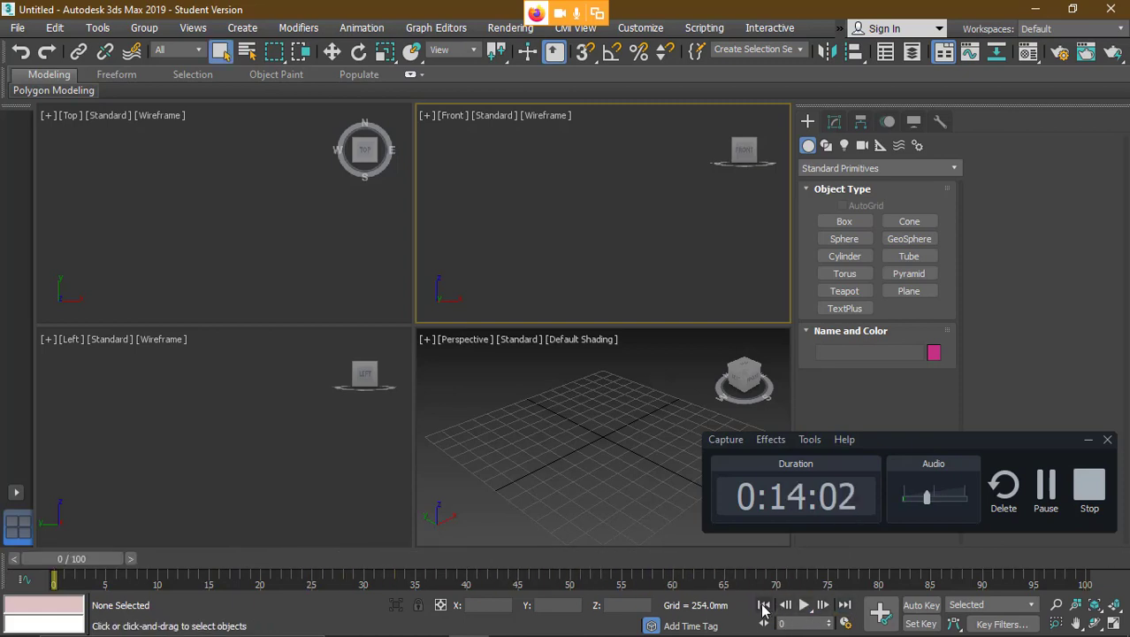
# - Advance the timeline one frame at a time, play and stop it briefly, and return the time slider to frame 0
pyautogui.click(823, 606)
pyautogui.click(822, 606)
pyautogui.click(822, 606)
pyautogui.click(822, 606)
pyautogui.click(822, 606)
pyautogui.click(823, 606)
pyautogui.click(822, 606)
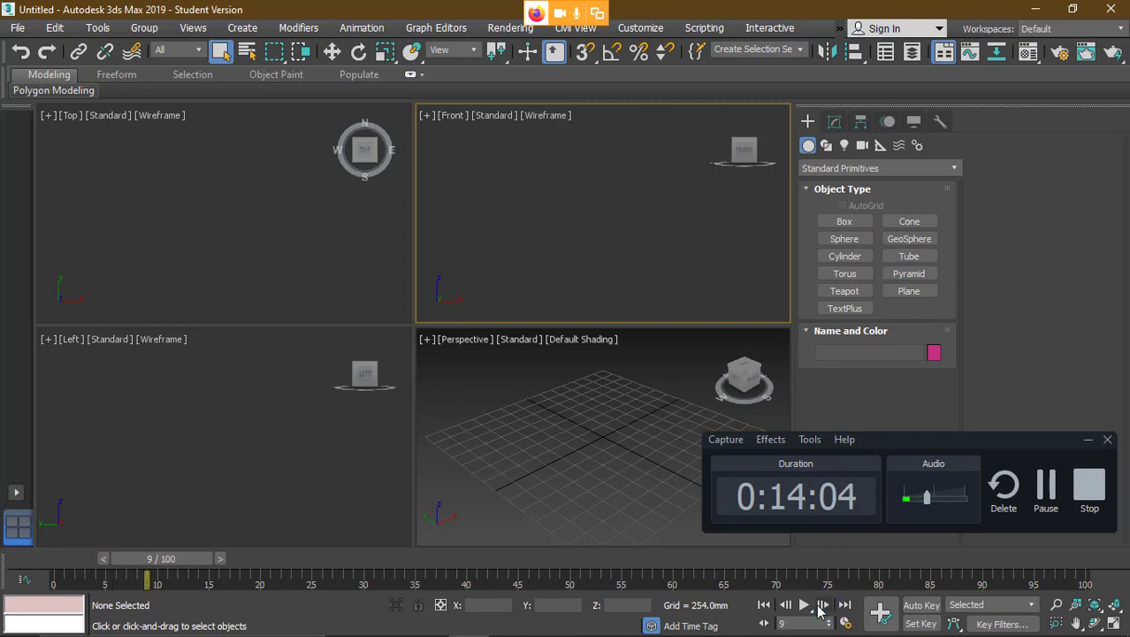
pyautogui.click(803, 604)
pyautogui.click(806, 607)
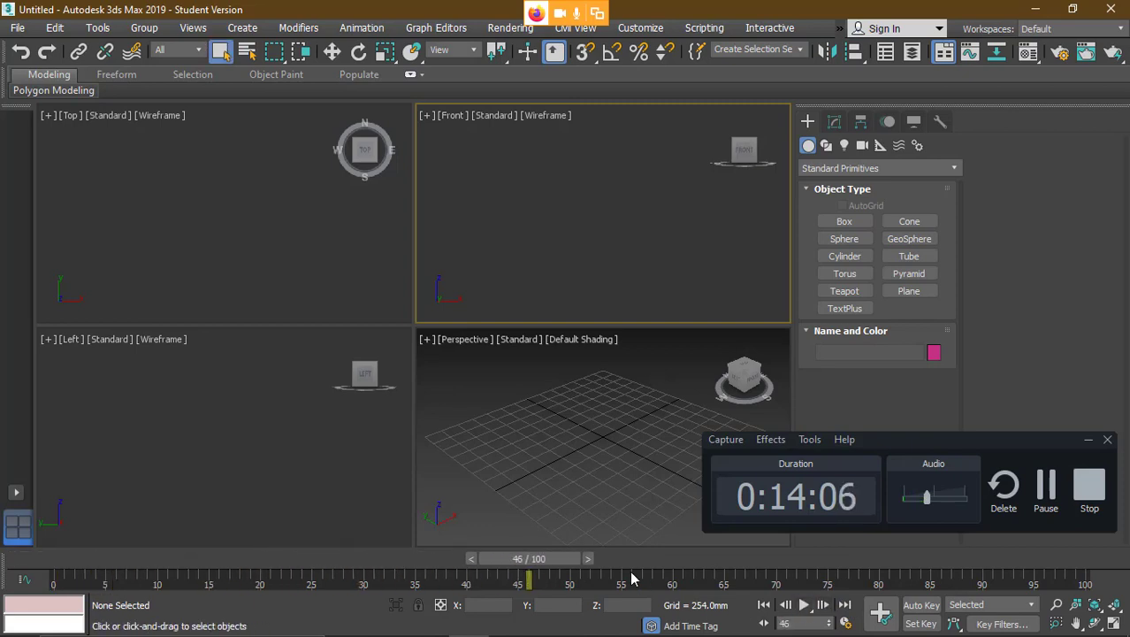
pyautogui.moveTo(536, 559); pyautogui.dragTo(30, 557)
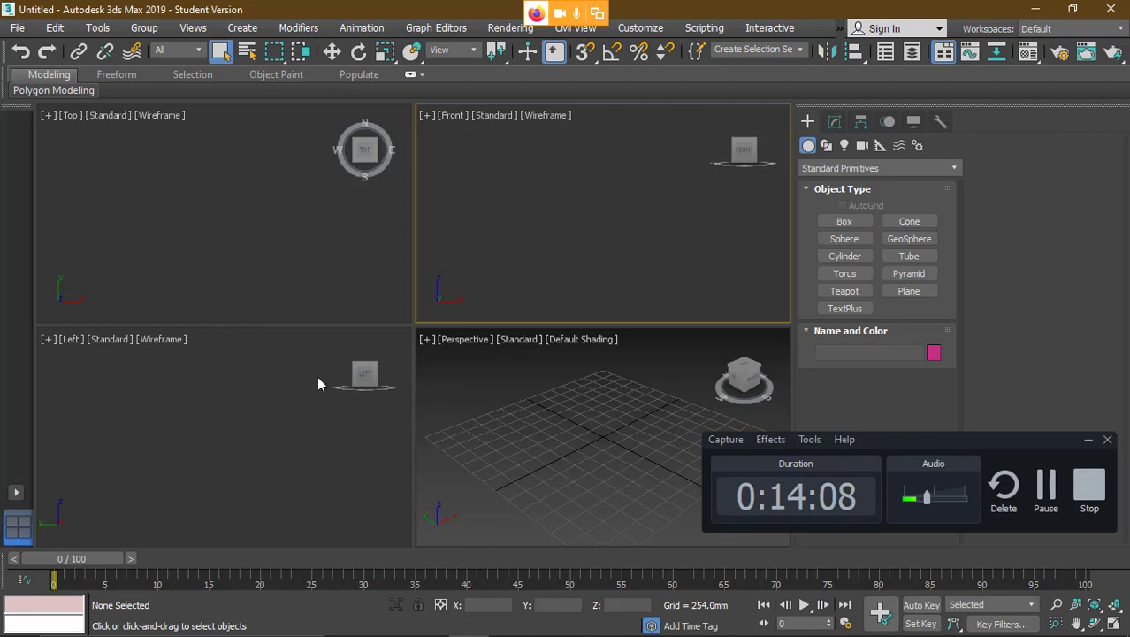
pyautogui.click(464, 404)
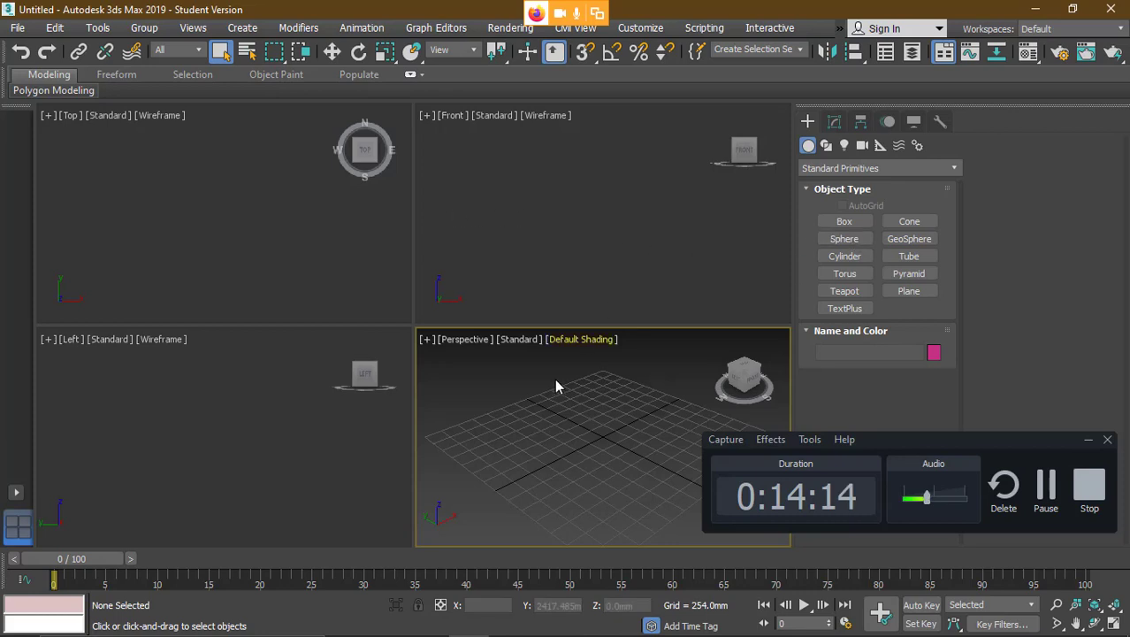
pyautogui.click(491, 222)
pyautogui.hotkey('alt', 'w')
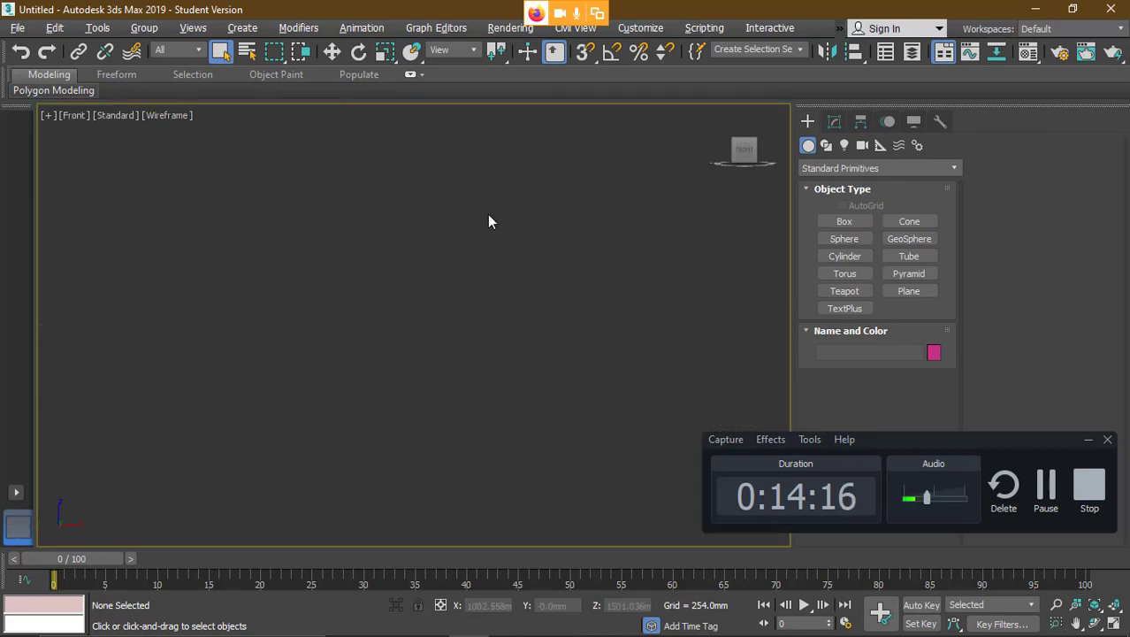
pyautogui.hotkey('alt', 'w')
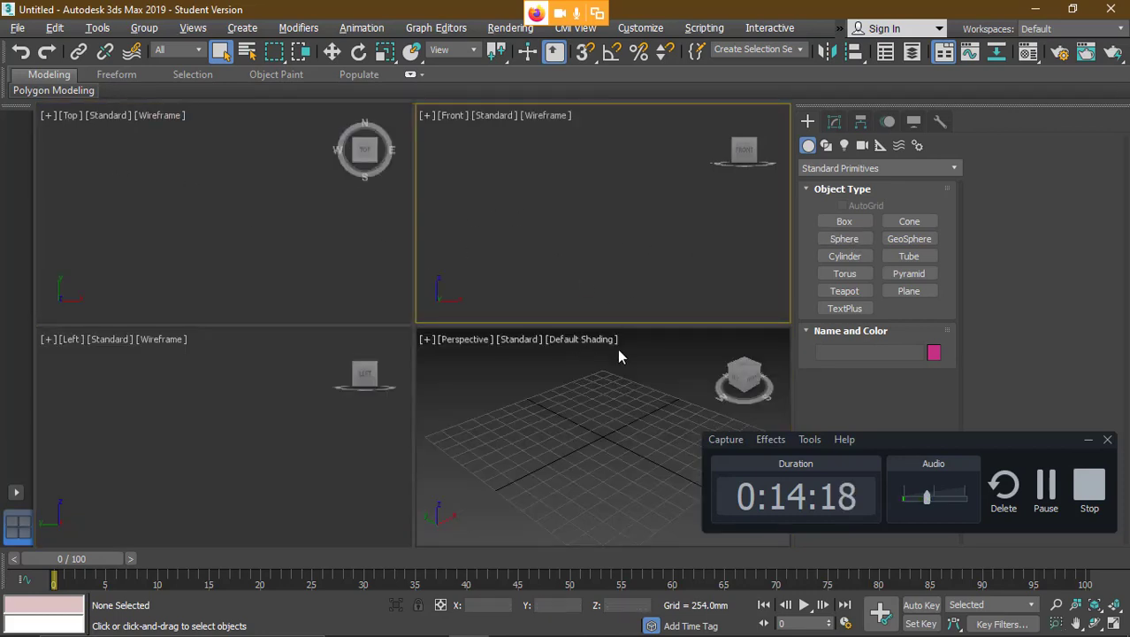
# - In the Top view, create a plane about 8734 mm long and 17243 mm wide, with a teapot of about 923 mm radius at its left end
pyautogui.click(928, 292)
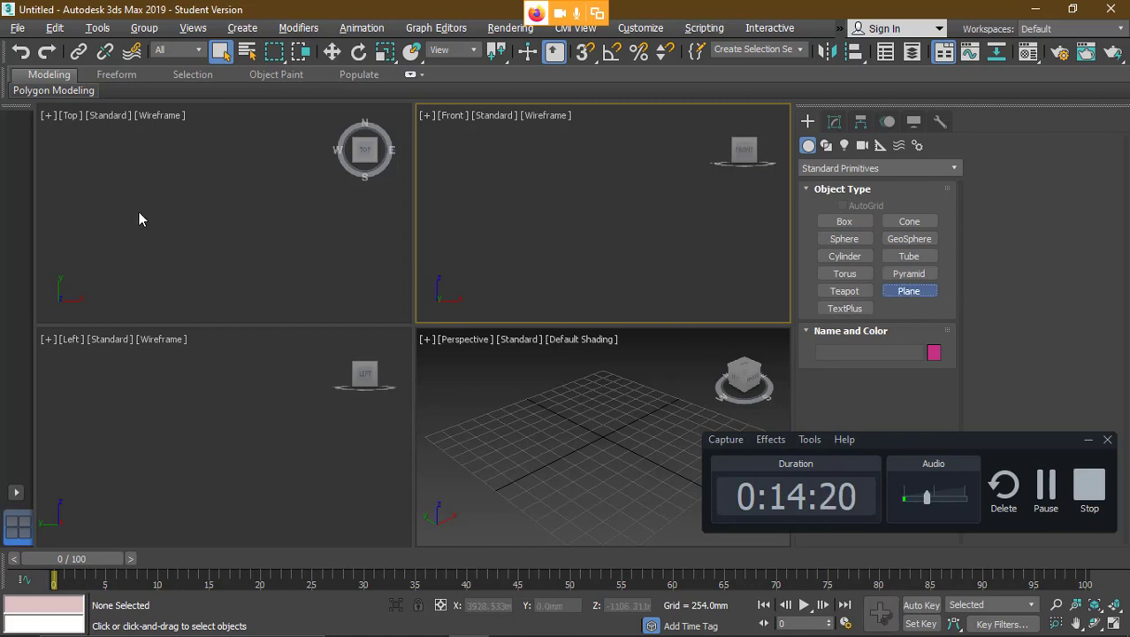
pyautogui.moveTo(62, 136); pyautogui.dragTo(379, 298)
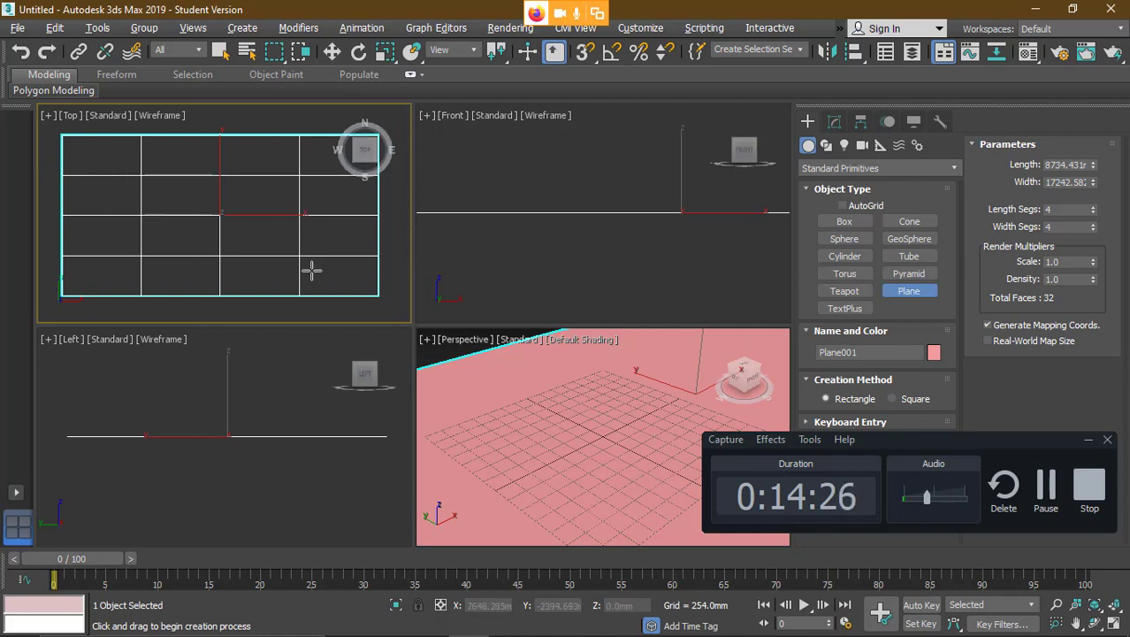
pyautogui.click(840, 294)
pyautogui.moveTo(84, 212); pyautogui.dragTo(99, 211)
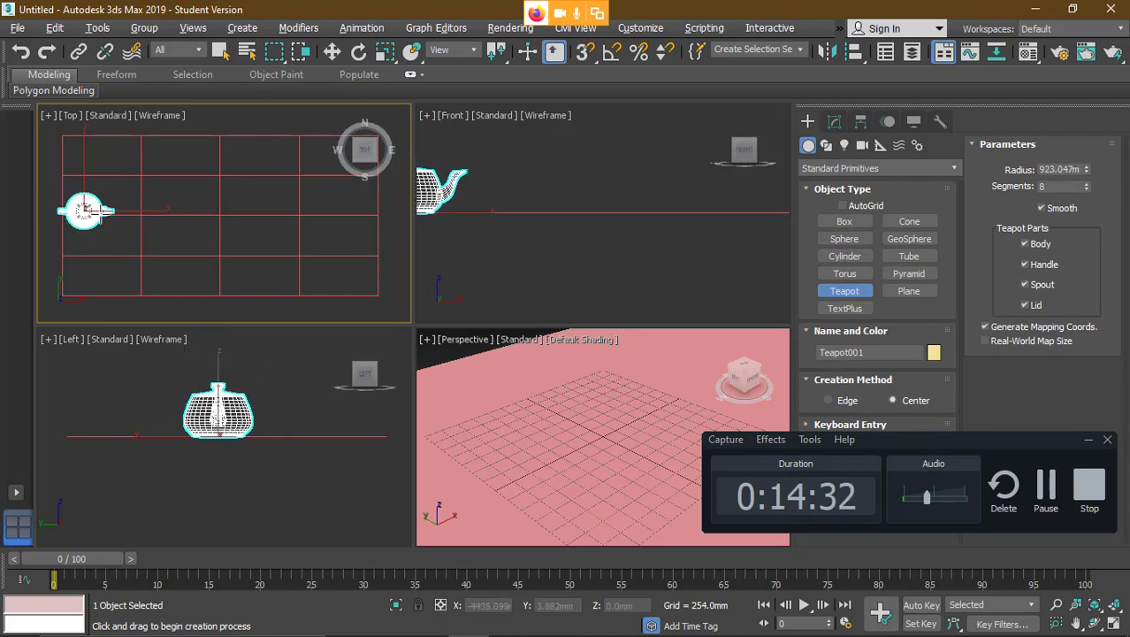
# - Maximize the Front viewport with the teapot and the whole plane in view
pyautogui.scroll(-1, 489, 219)
pyautogui.moveTo(505, 226); pyautogui.dragTo(520, 260, button='middle')
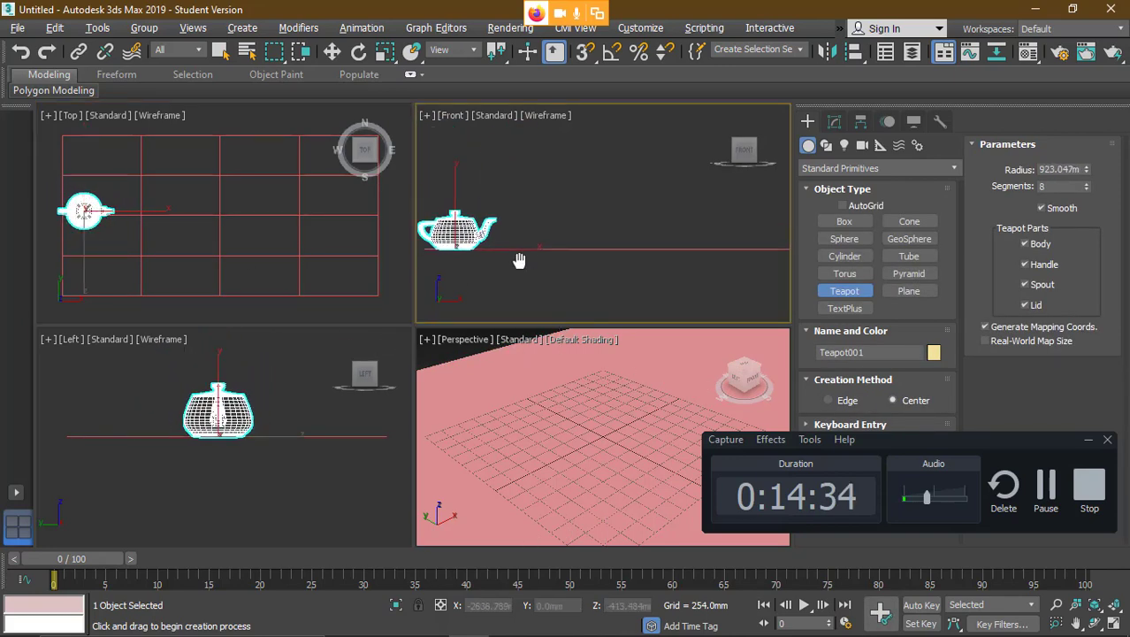
pyautogui.scroll(-2, 519, 260)
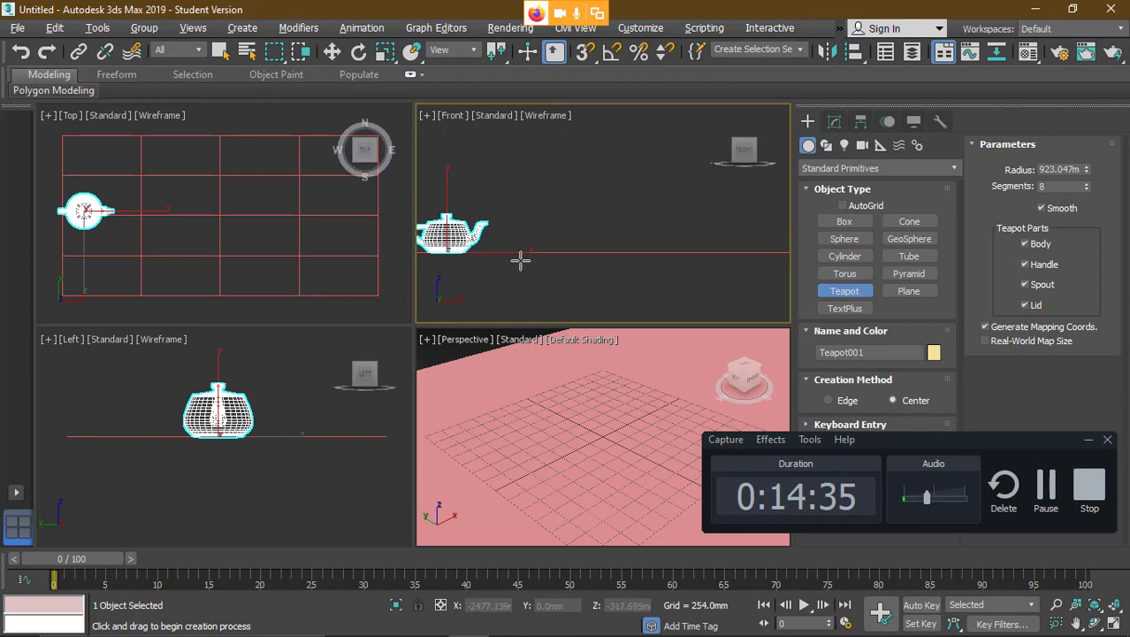
pyautogui.click(394, 328)
pyautogui.hotkey('alt', 'w')
pyautogui.hotkey('alt', 'w')
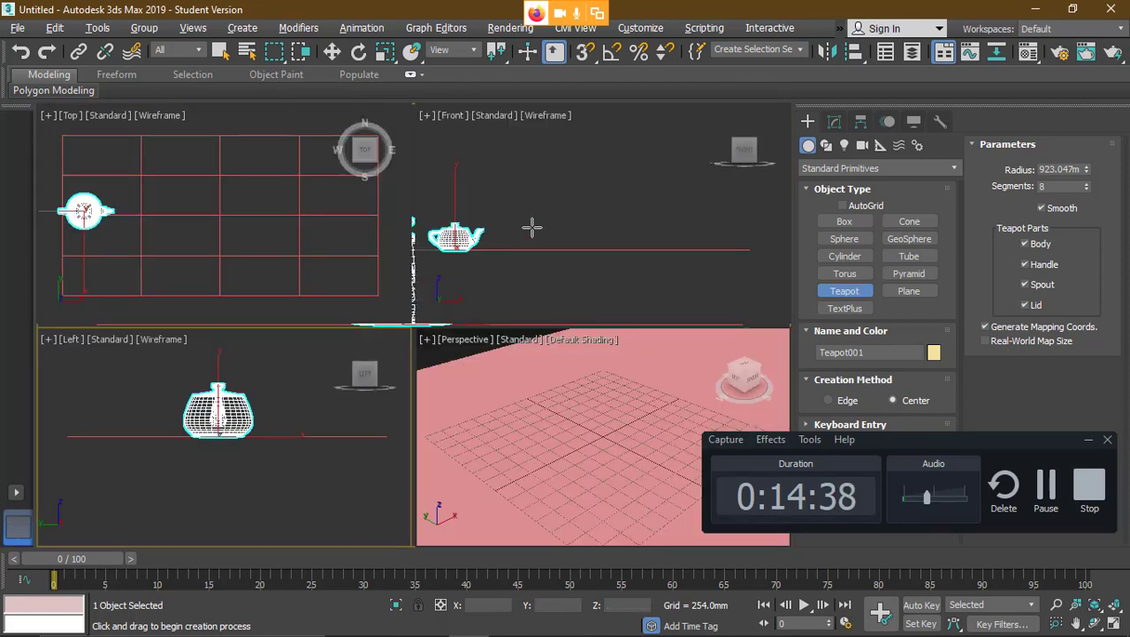
pyautogui.click(555, 204)
pyautogui.hotkey('alt', 'w')
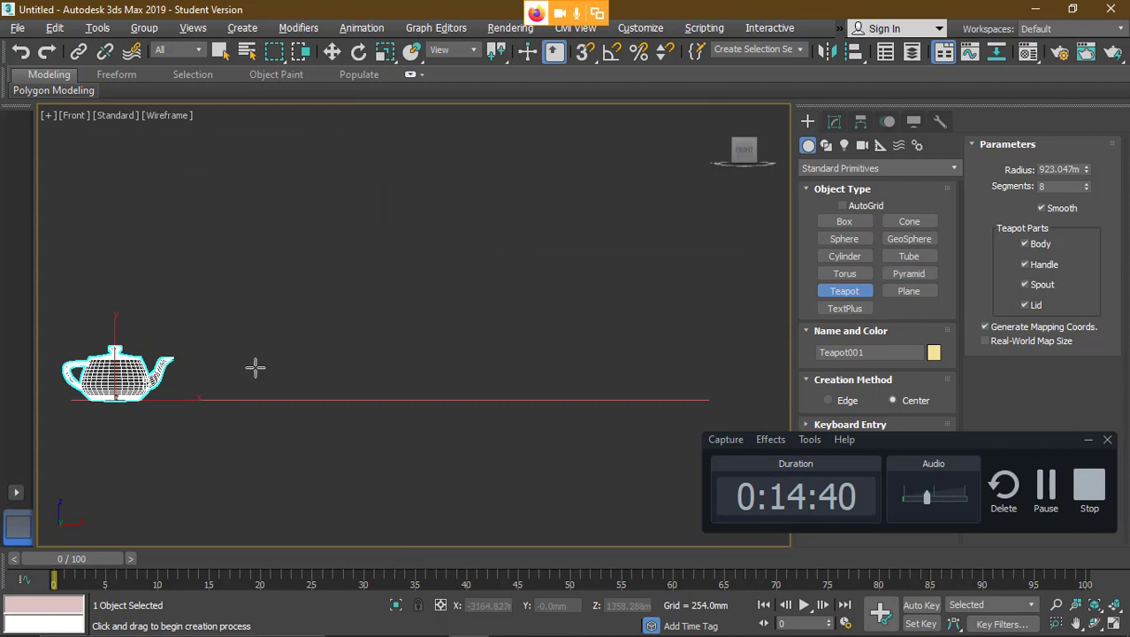
# - Switch to the Move tool, set the Front viewport's shading to Facets and deselect the teapot
pyautogui.moveTo(267, 373); pyautogui.dragTo(288, 386, button='middle')
pyautogui.press('w')
pyautogui.click(159, 117)
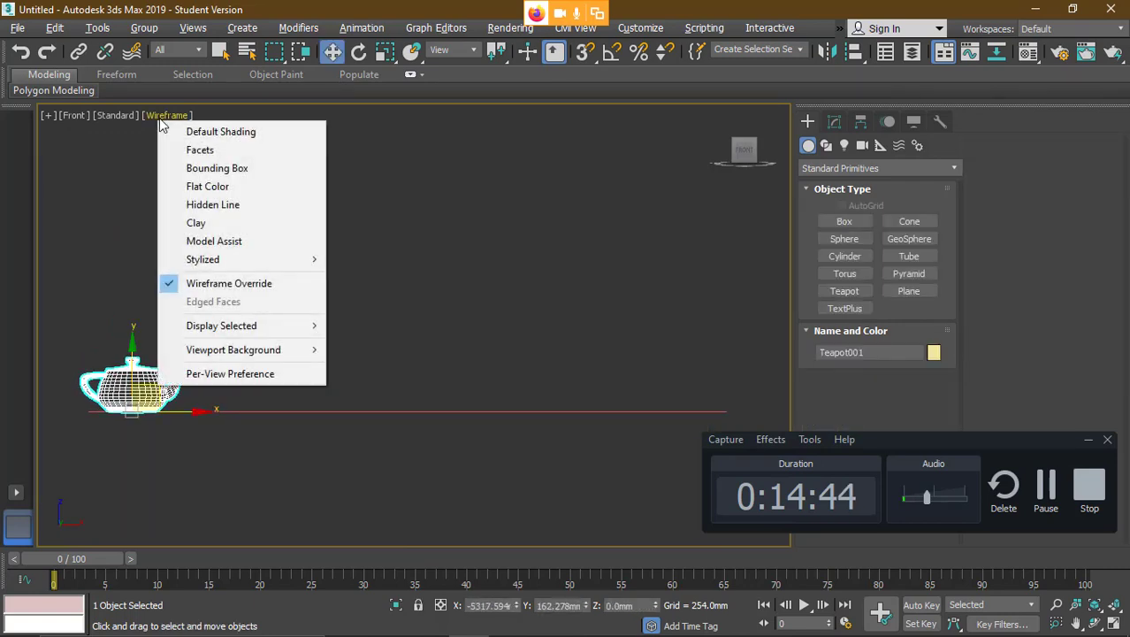
pyautogui.click(203, 150)
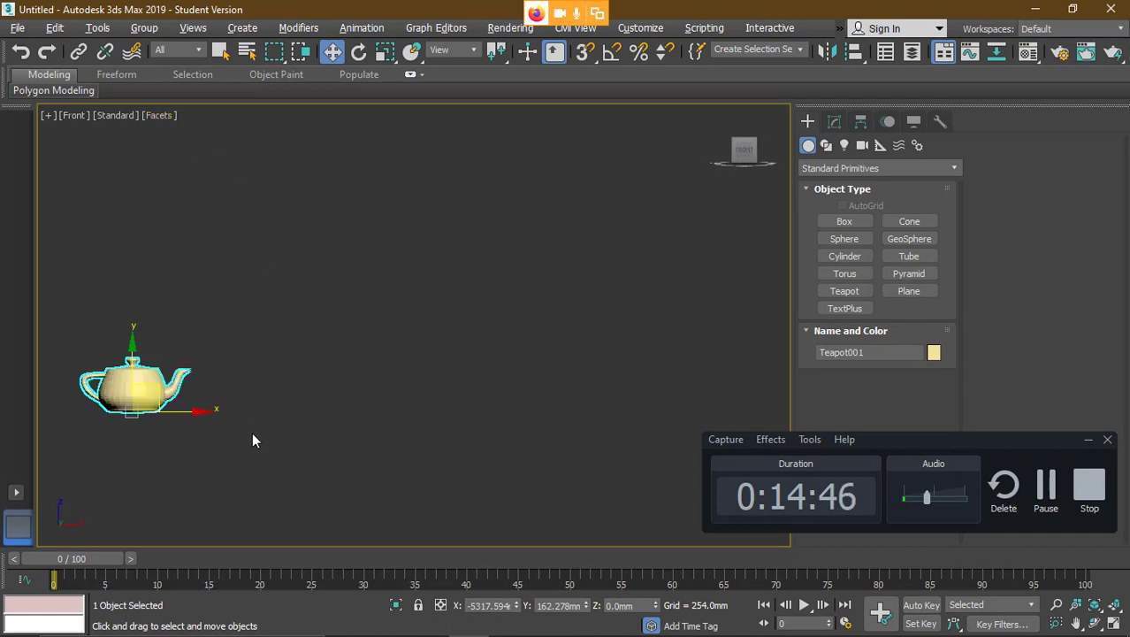
pyautogui.click(221, 460)
pyautogui.moveTo(273, 389); pyautogui.dragTo(278, 348, button='middle')
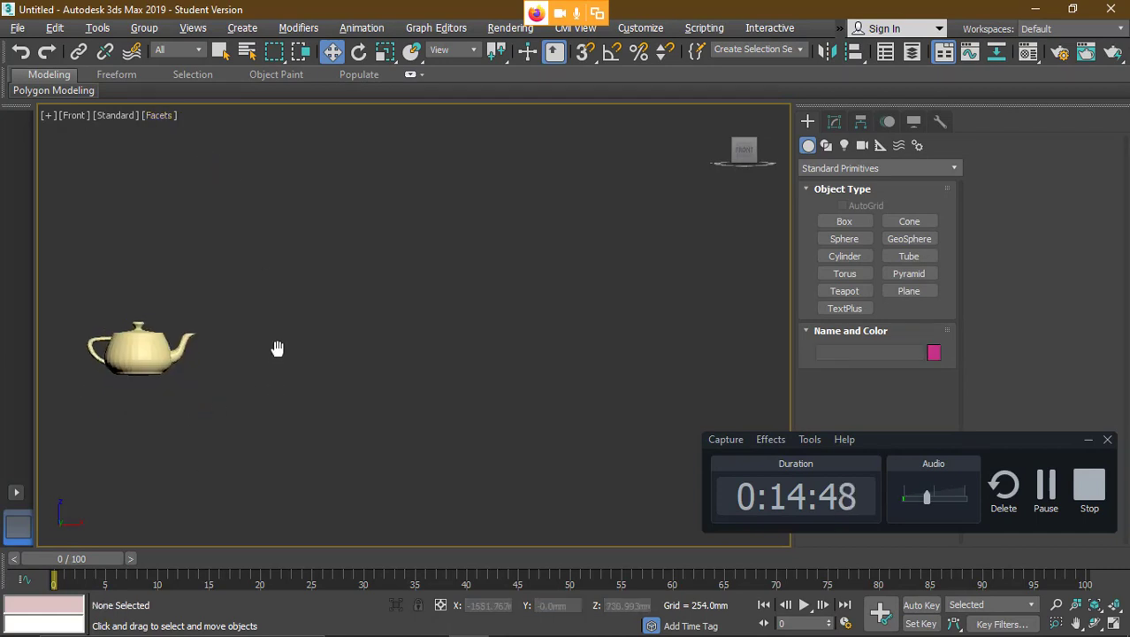
# - Select the teapot for moving and set the current time to frame 5
pyautogui.click(147, 348)
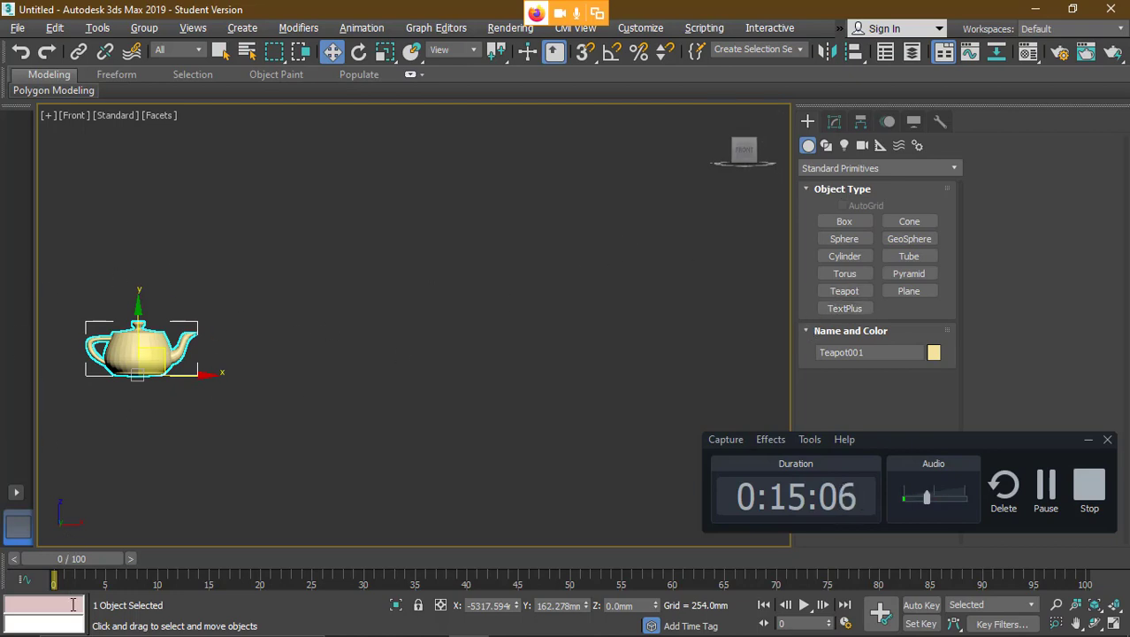
pyautogui.moveTo(55, 565); pyautogui.dragTo(105, 559)
pyautogui.press('w')
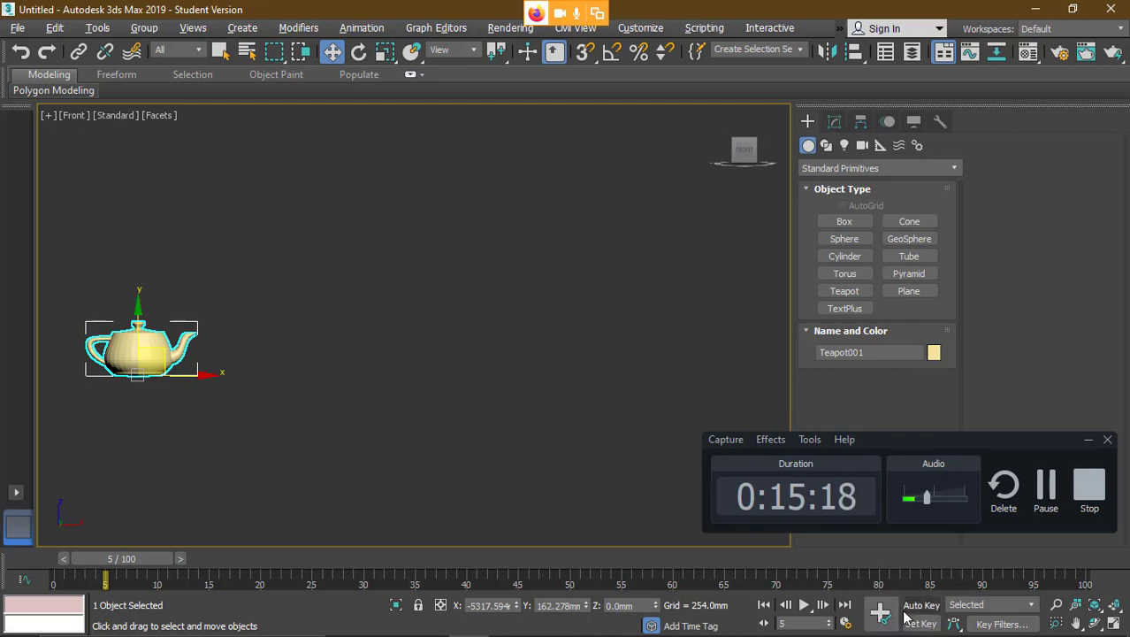
pyautogui.click(877, 609)
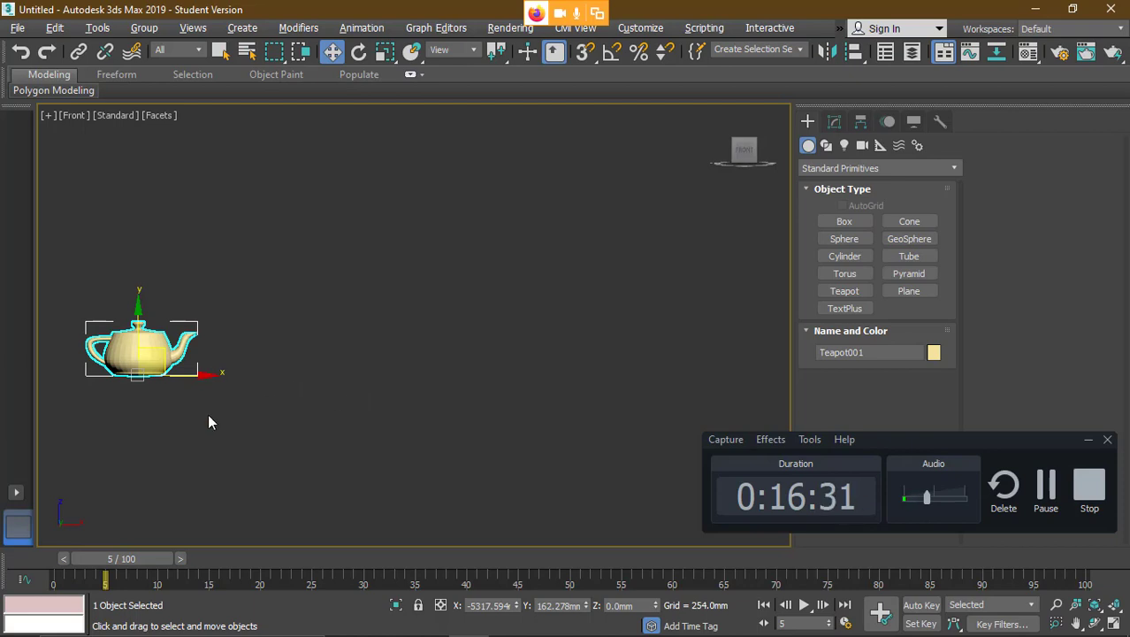
pyautogui.moveTo(191, 350); pyautogui.dragTo(182, 366)
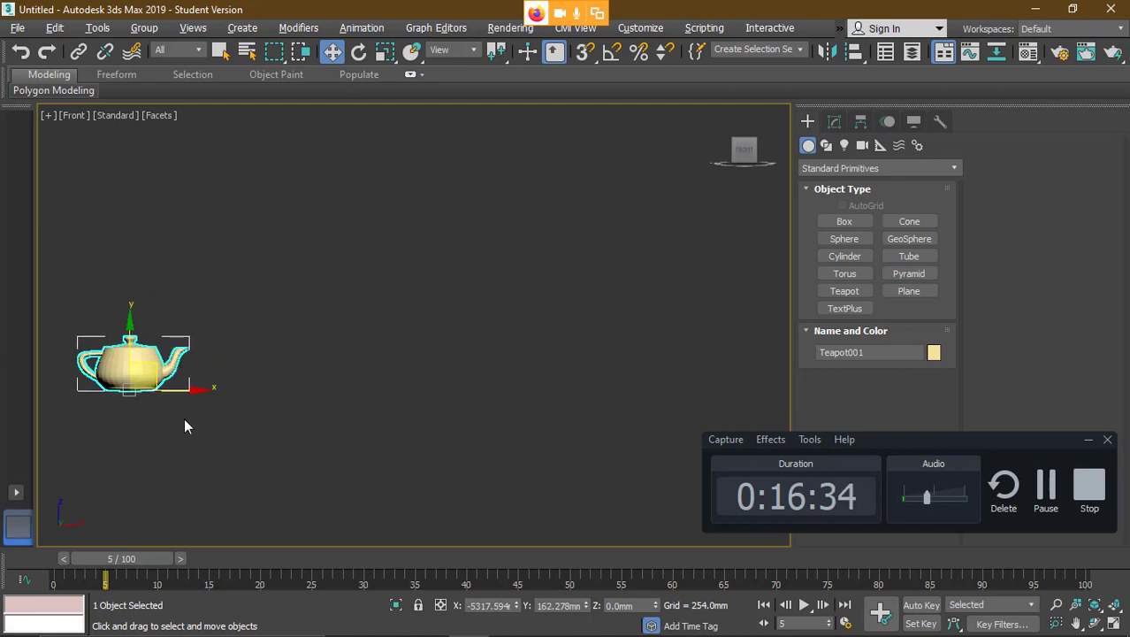
pyautogui.moveTo(221, 330); pyautogui.dragTo(220, 310, button='middle')
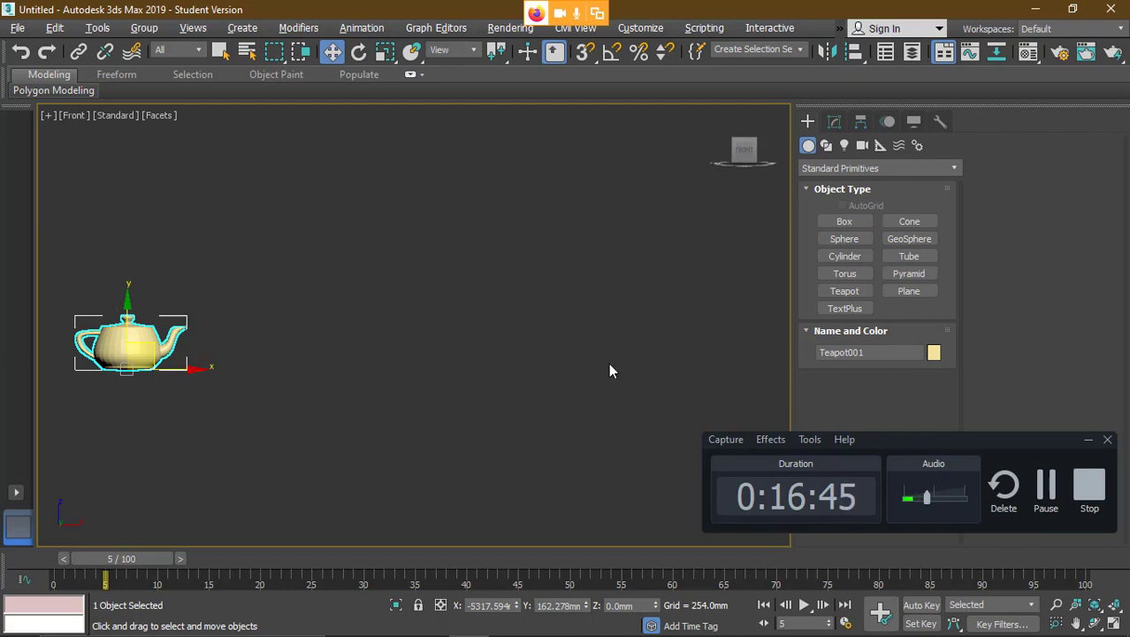
# - Switch to the Notepad notes and write a timeline line running from "inicio" through a row of dashes to "final"
pyautogui.hotkey('alt', 'Tab')
pyautogui.hotkey('alt', 'Tab')
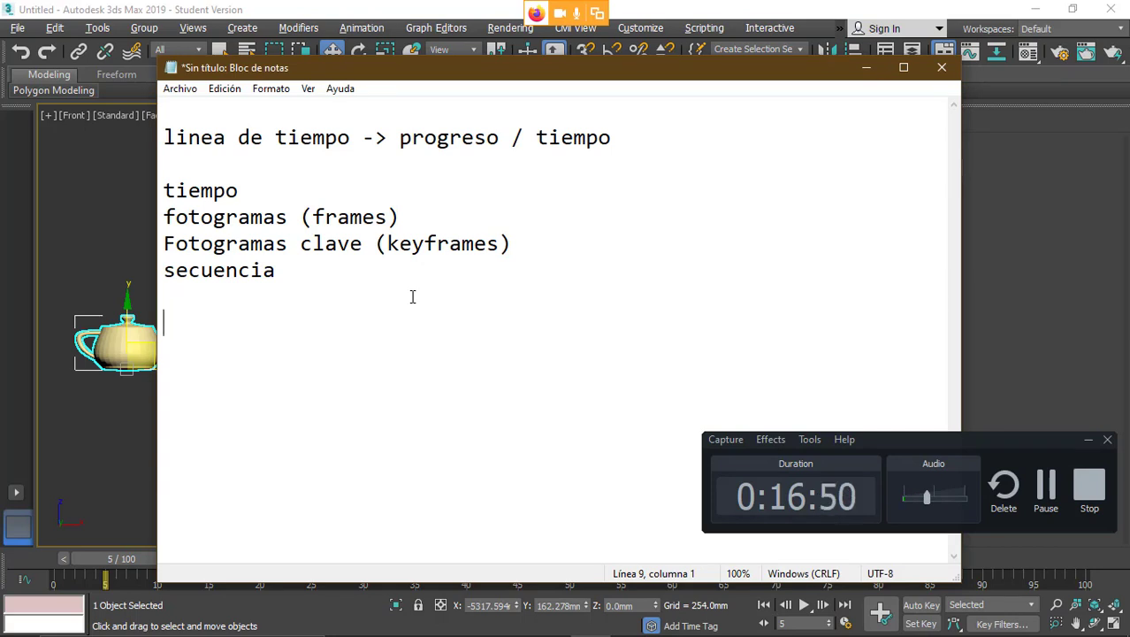
pyautogui.write('inici')
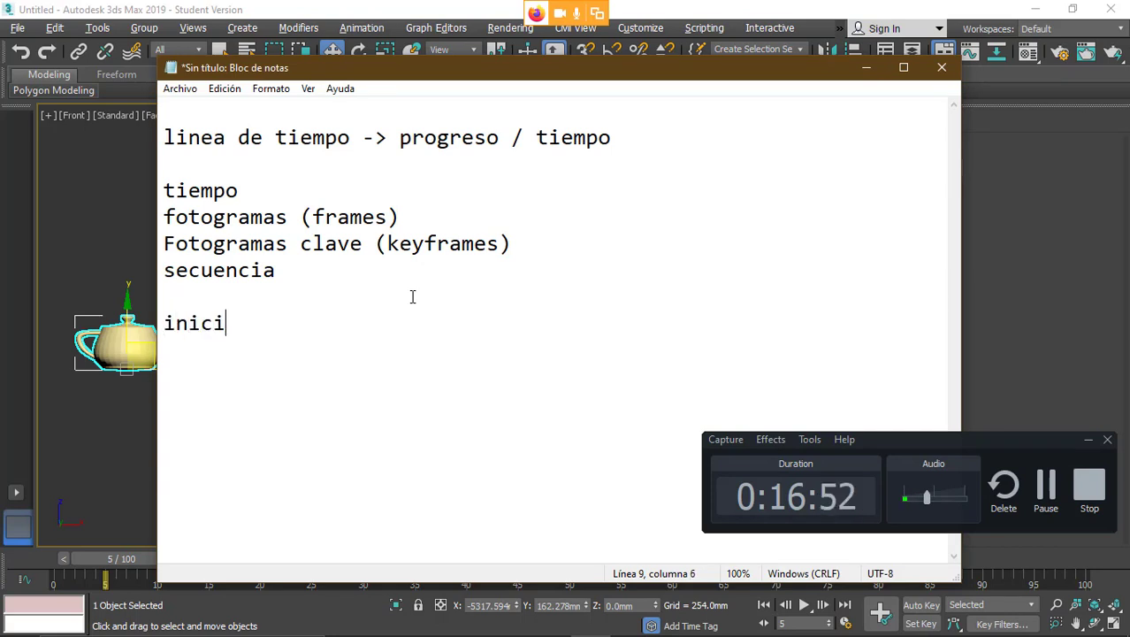
pyautogui.write('o ---------------------')
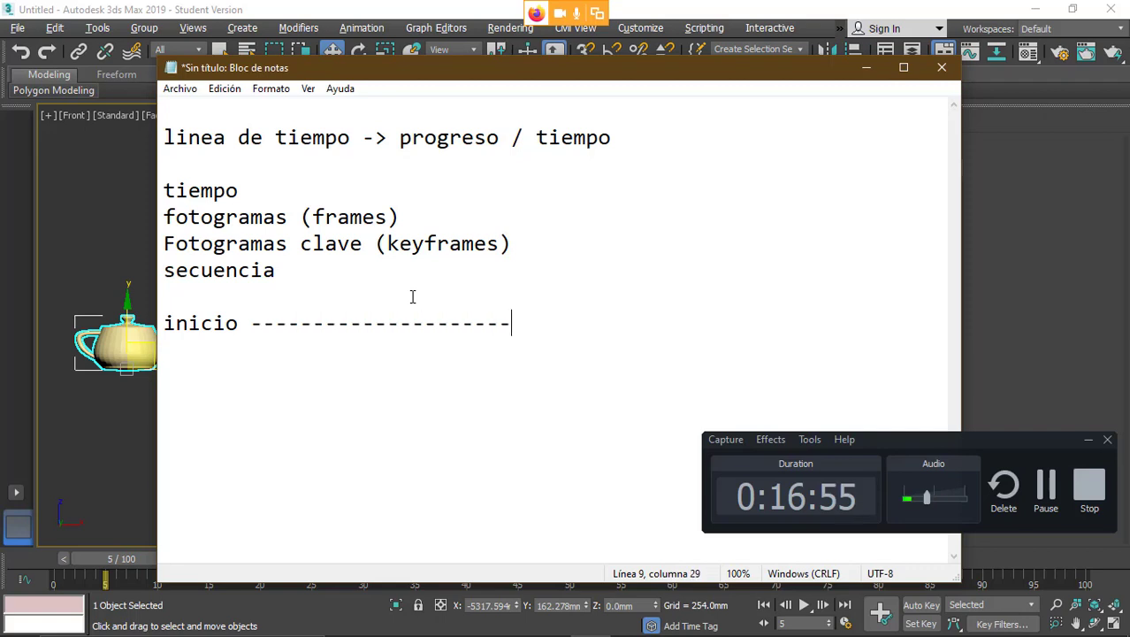
pyautogui.write('--------------- final')
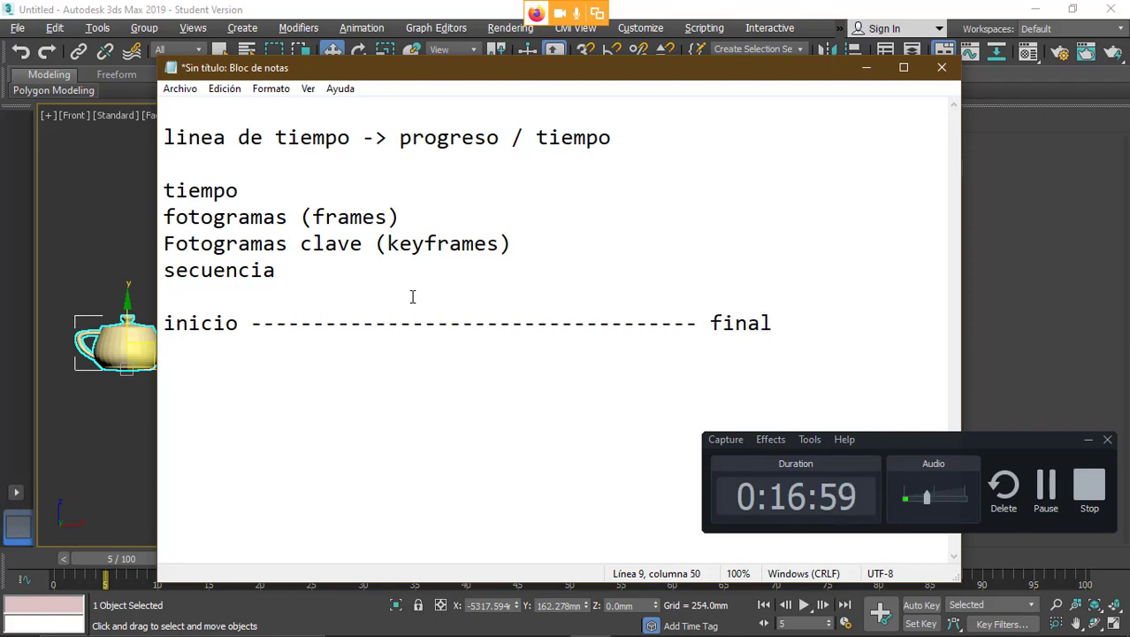
# - Highlight the words "Fotogramas clave" in the list of terms and return to the timeline line
pyautogui.press('Up')
pyautogui.press('Up')
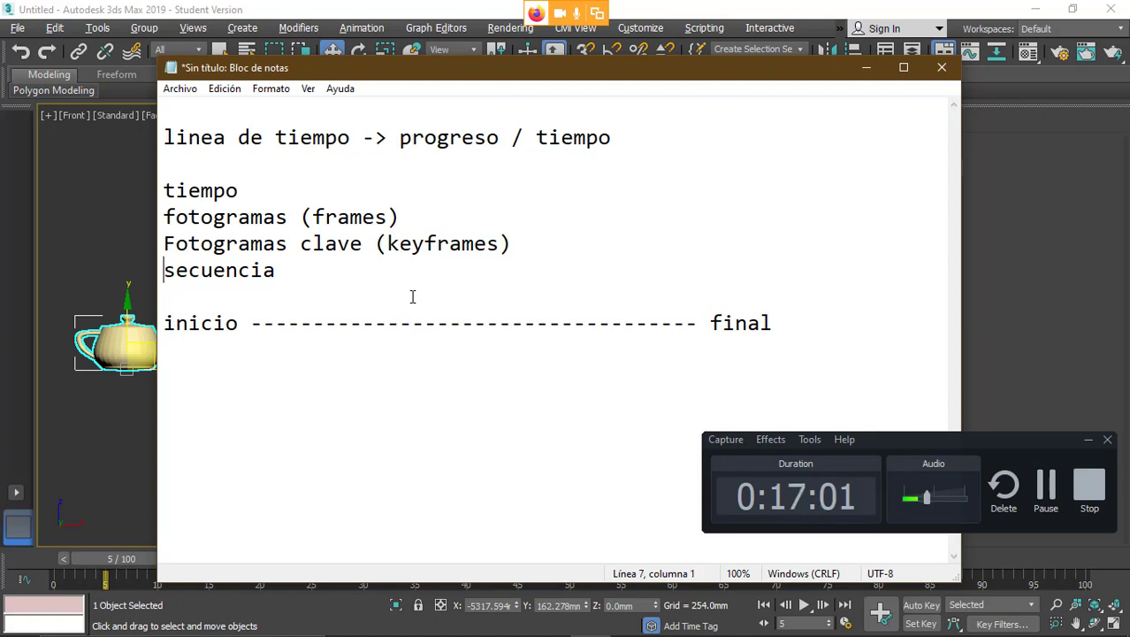
pyautogui.hotkey('ctrl', 'shift', 'Right')
pyautogui.hotkey('ctrl', 'shift', 'Right')
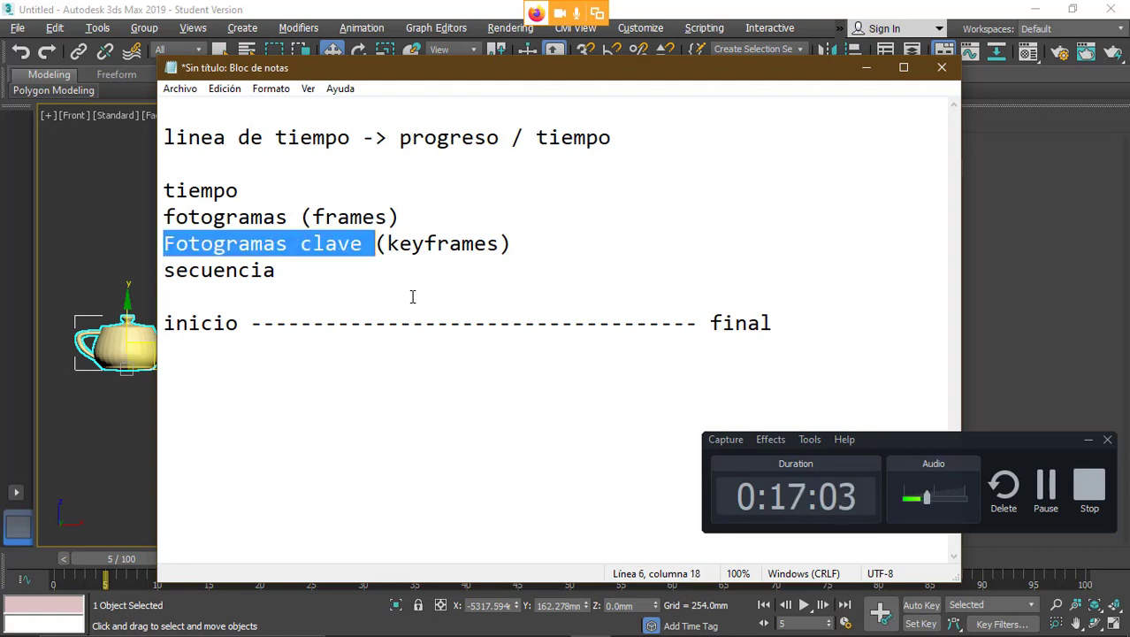
pyautogui.press('Down')
pyautogui.press('Down')
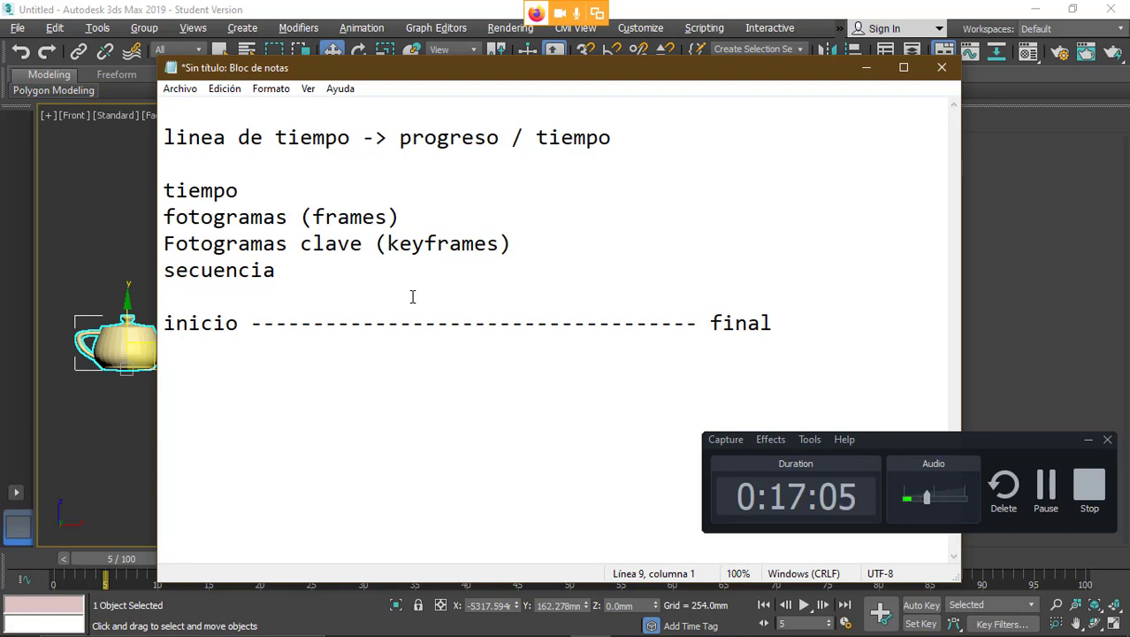
# - Add a "<>" marker on a new line beneath "inicio"
pyautogui.press('End')
pyautogui.press('Return')
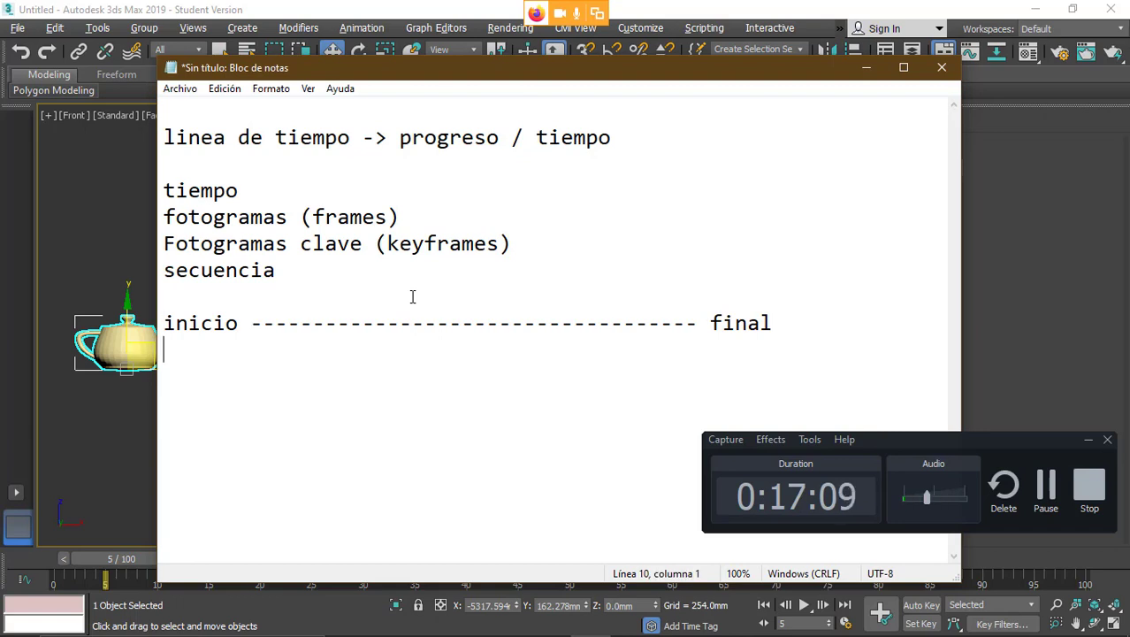
pyautogui.write('<>')
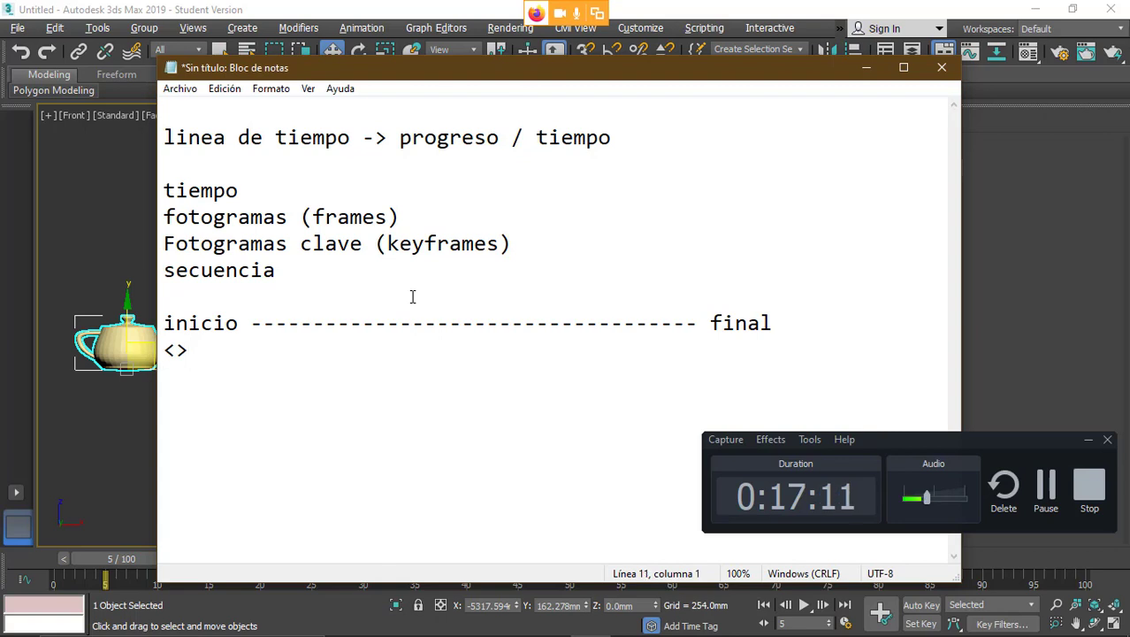
# - Add a second "<>" marker beneath "final", on the same line as the marker beneath "inicio"
pyautogui.press('End')
pyautogui.press('Tab')
pyautogui.press('Tab')
pyautogui.press('Tab')
pyautogui.write('<<>')
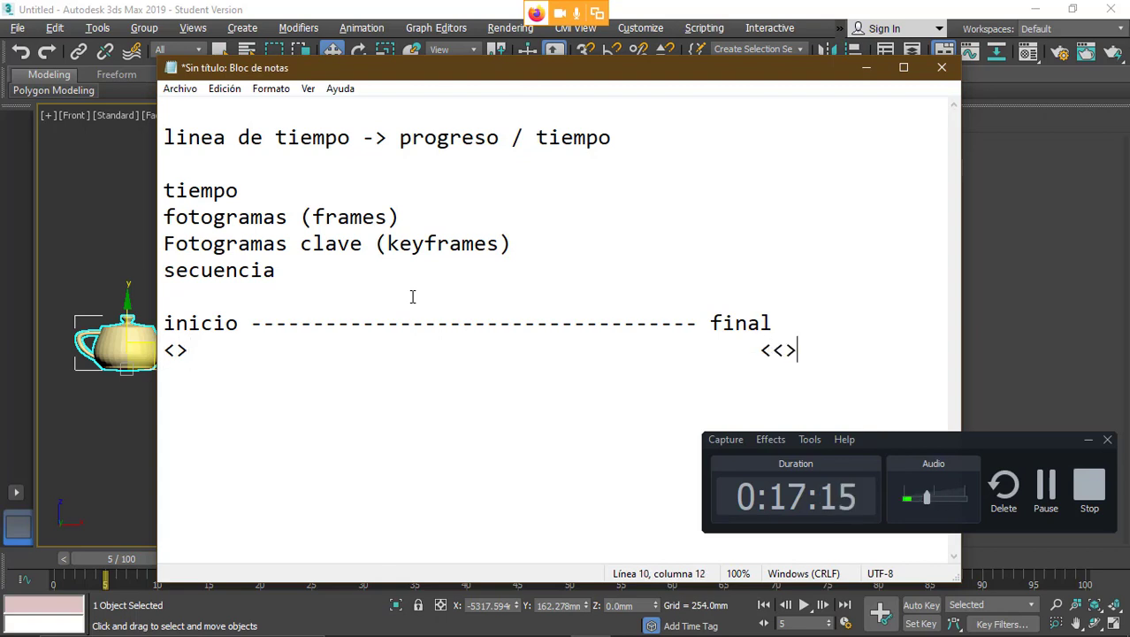
pyautogui.press('Left')
pyautogui.press('BackSpace')
# - Lengthen the dashed timeline by three dashes just before "final"
pyautogui.press('Up')
pyautogui.press('Left')
pyautogui.press('Left')
pyautogui.press('Left')
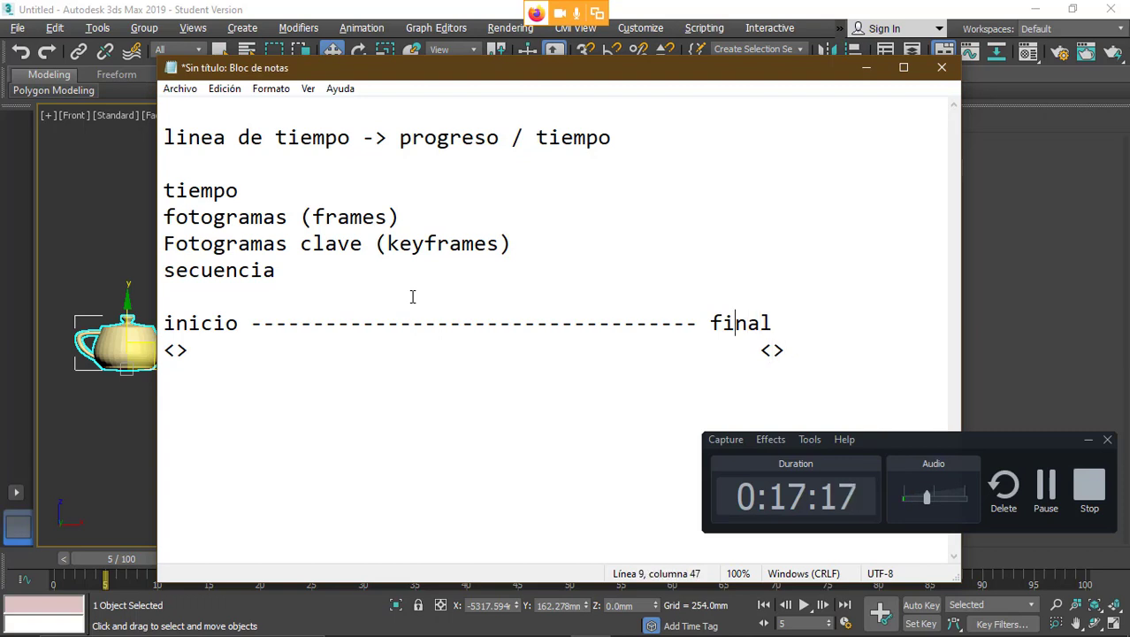
pyautogui.press('Left')
pyautogui.write('---')
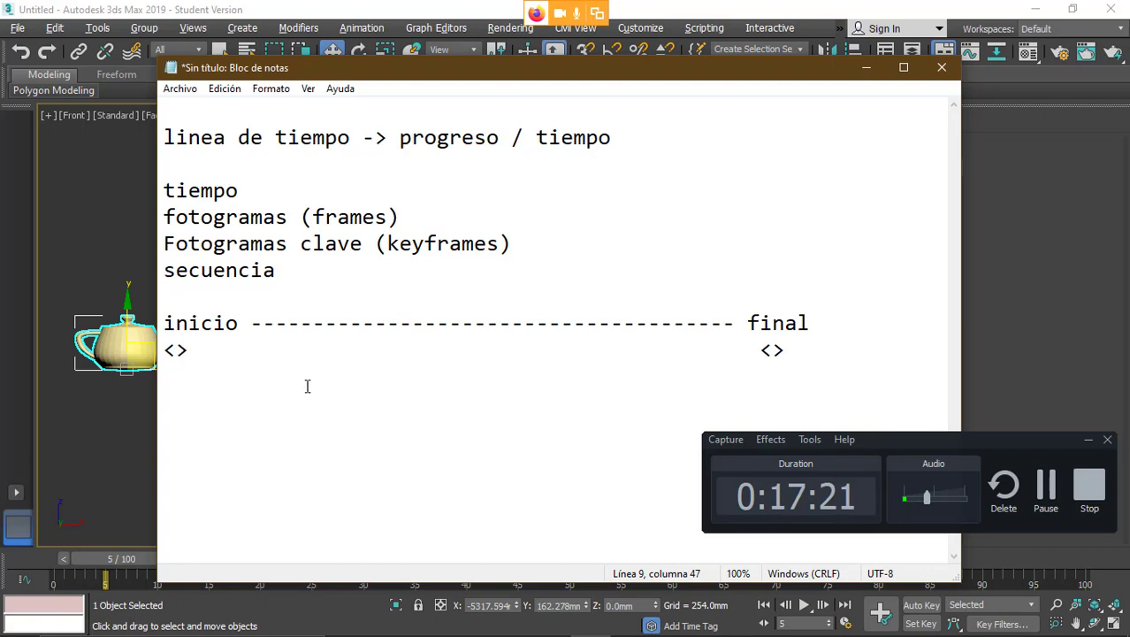
# - Highlight the "<>" marker beneath "inicio" and switch to 3ds Max
pyautogui.moveTo(197, 350); pyautogui.dragTo(163, 350)
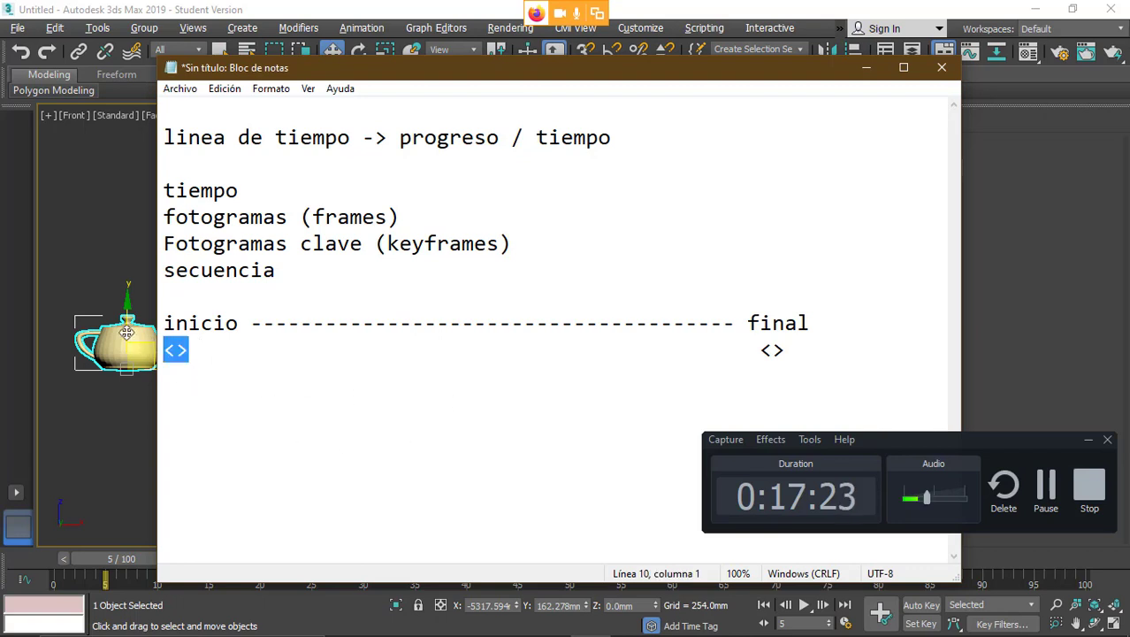
pyautogui.click(151, 350)
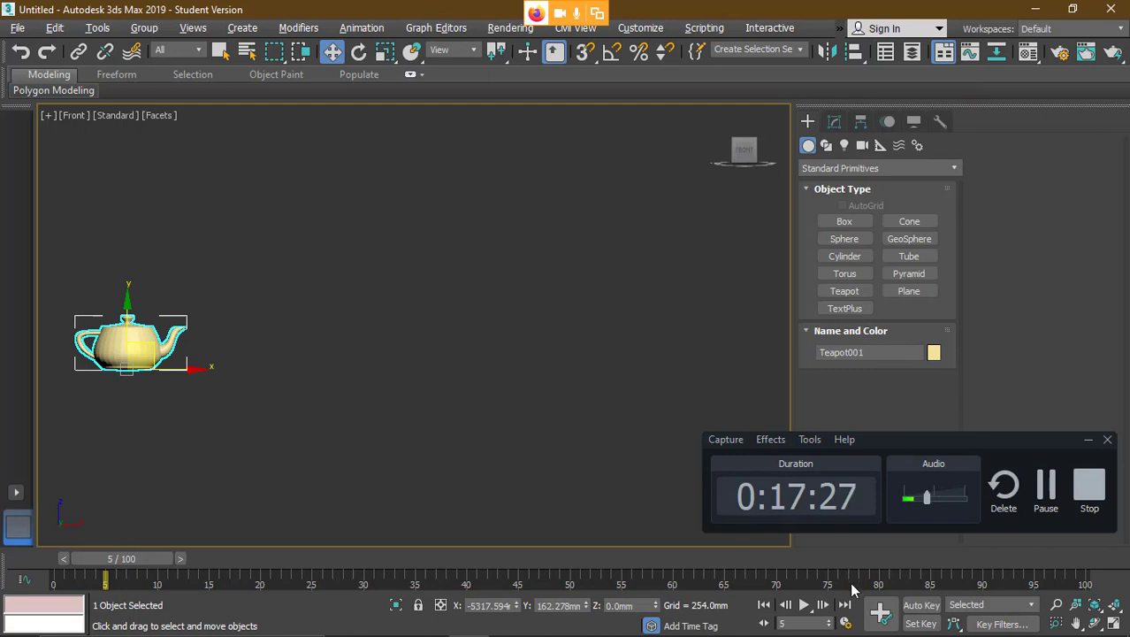
# - Try to animate the teapot with one keyframe at frame 5 and another at frame 60, moved along X to about 8895 mm
pyautogui.click(873, 631)
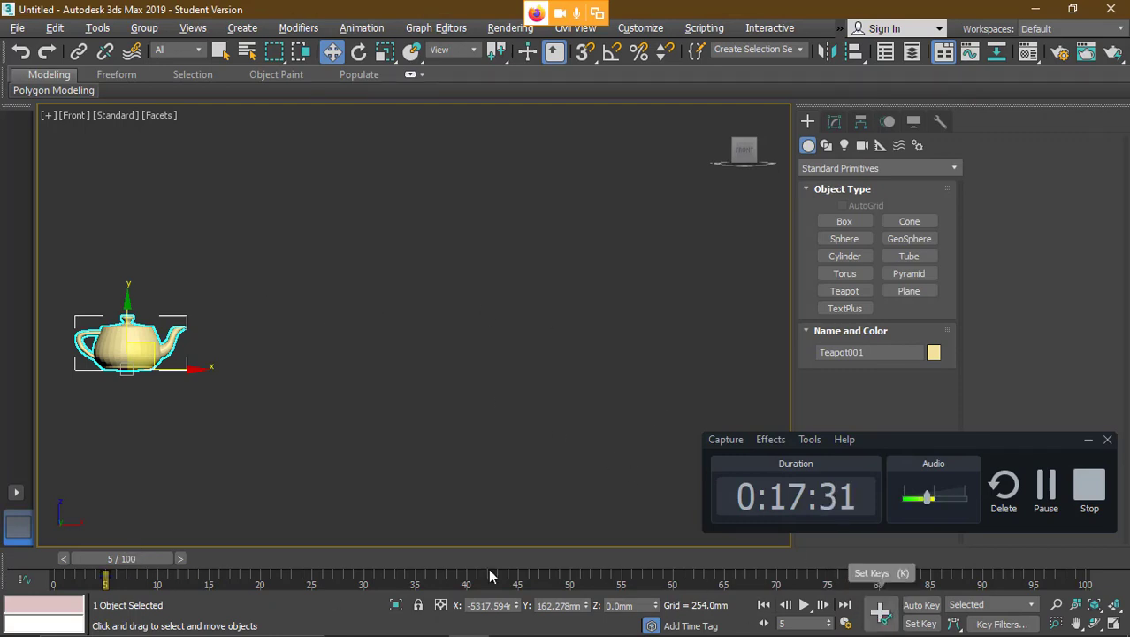
pyautogui.moveTo(111, 560); pyautogui.dragTo(171, 561)
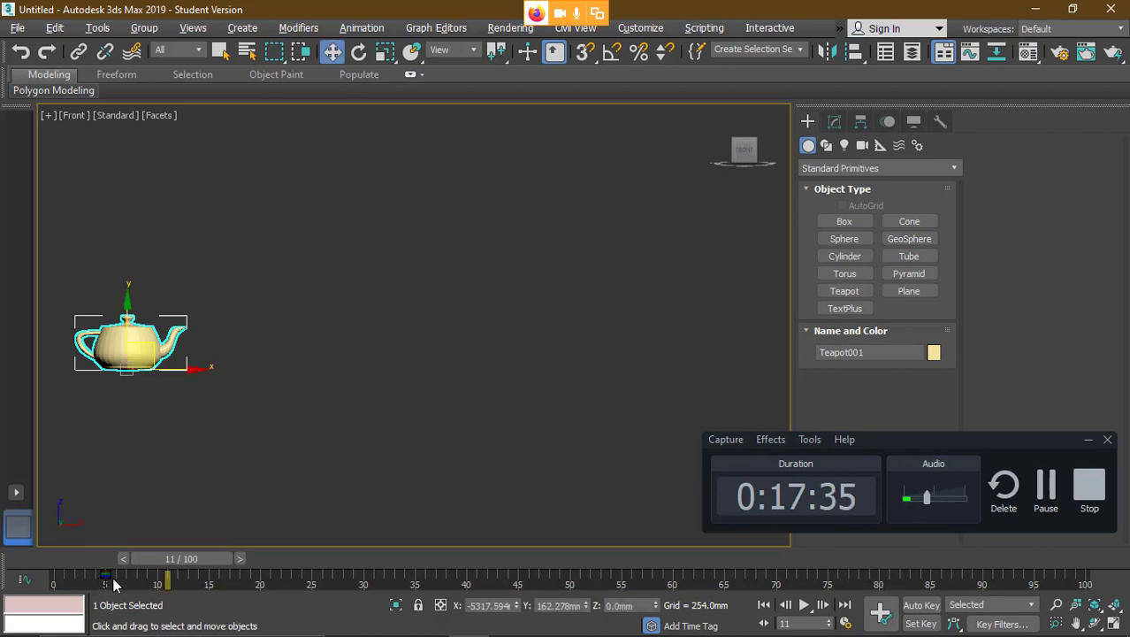
pyautogui.moveTo(169, 564); pyautogui.dragTo(668, 575)
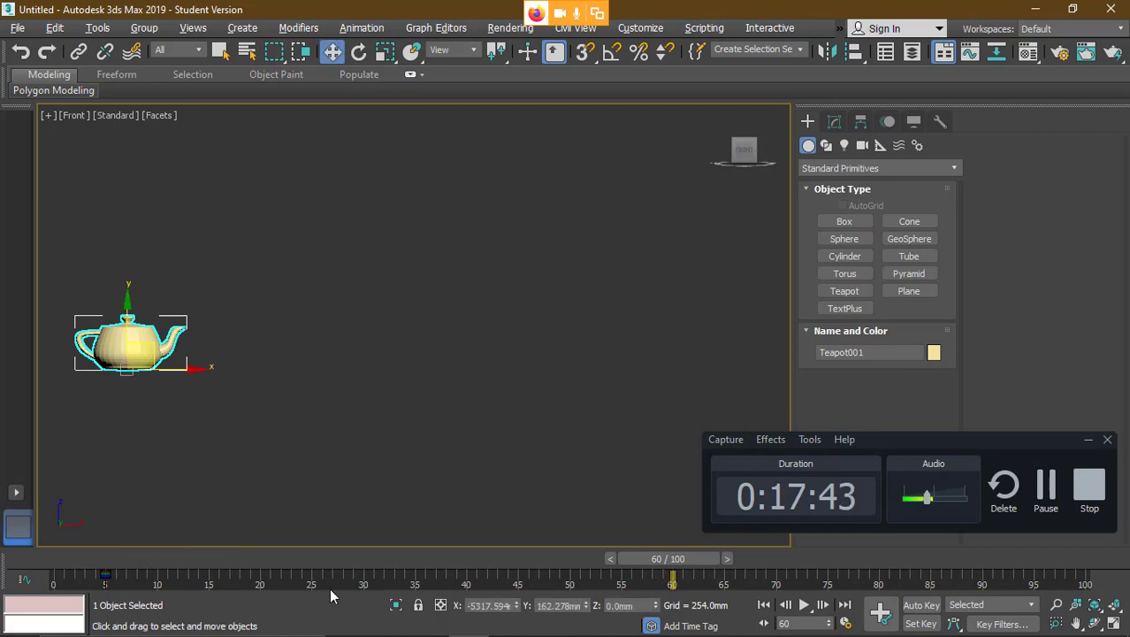
pyautogui.moveTo(185, 367); pyautogui.dragTo(715, 381)
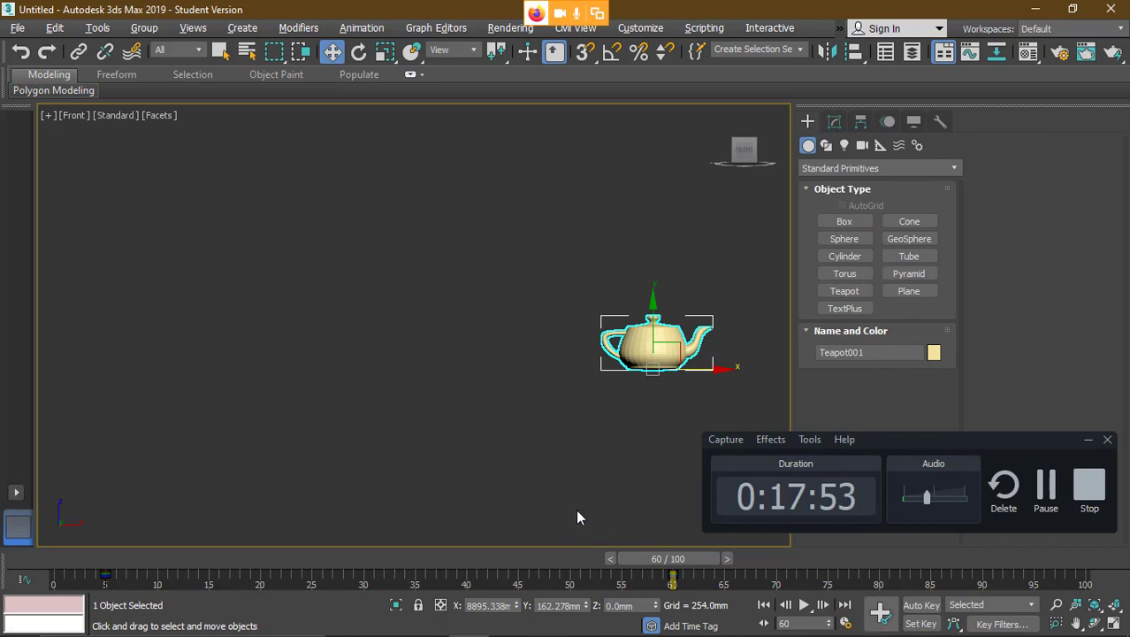
pyautogui.click(614, 518)
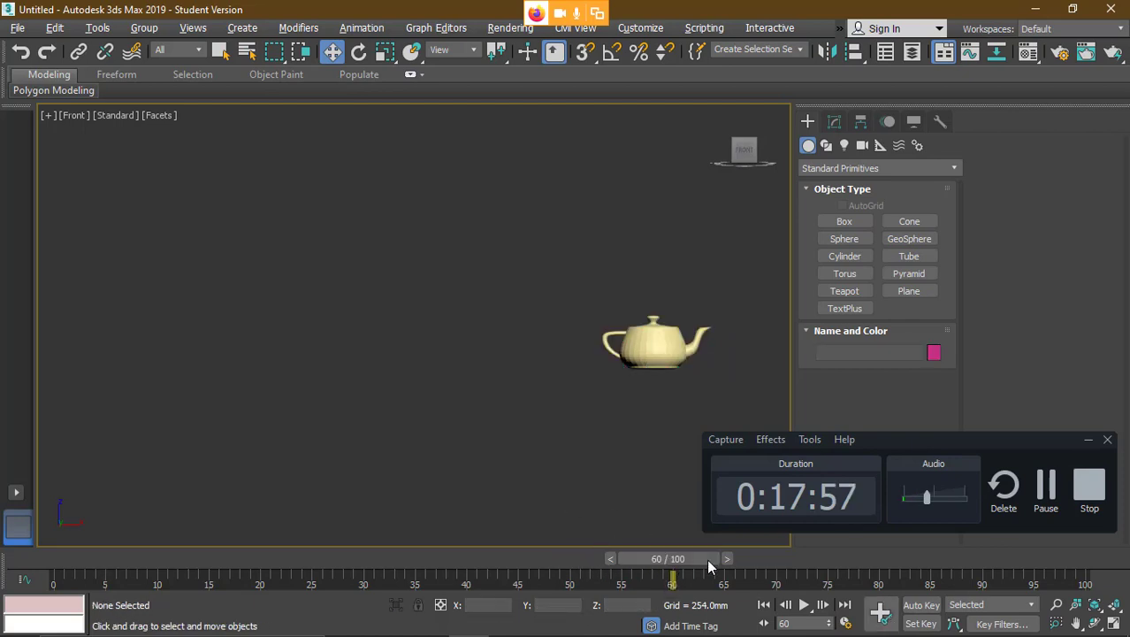
# - Reselect the teapot and scrub the timeline through frames 38 and 57 to check its movement between the keyframes
pyautogui.moveTo(704, 562); pyautogui.dragTo(449, 558)
pyautogui.click(656, 332)
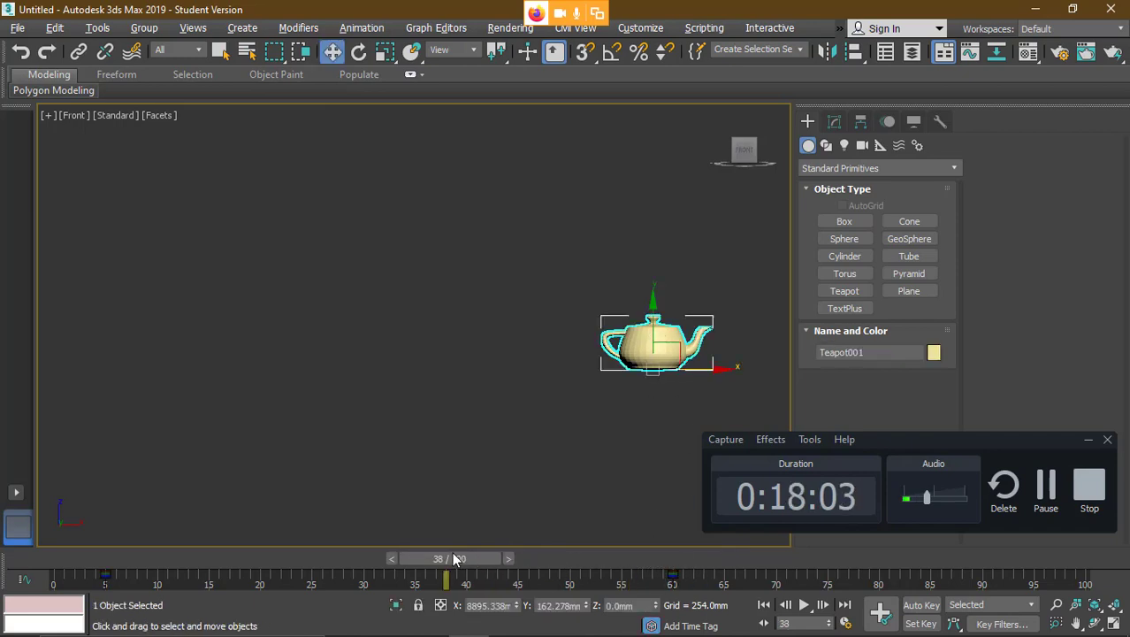
pyautogui.moveTo(663, 558); pyautogui.dragTo(639, 558)
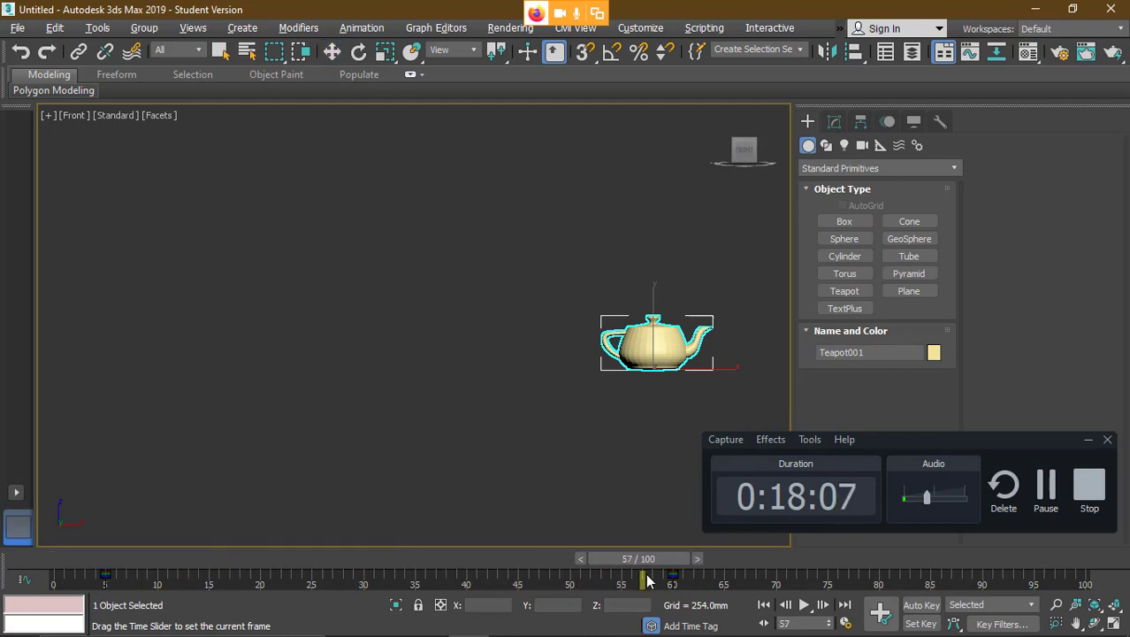
# - Clear the teapot's keyframes and, at frame 5, move it along X to about -3456 mm
pyautogui.press('w')
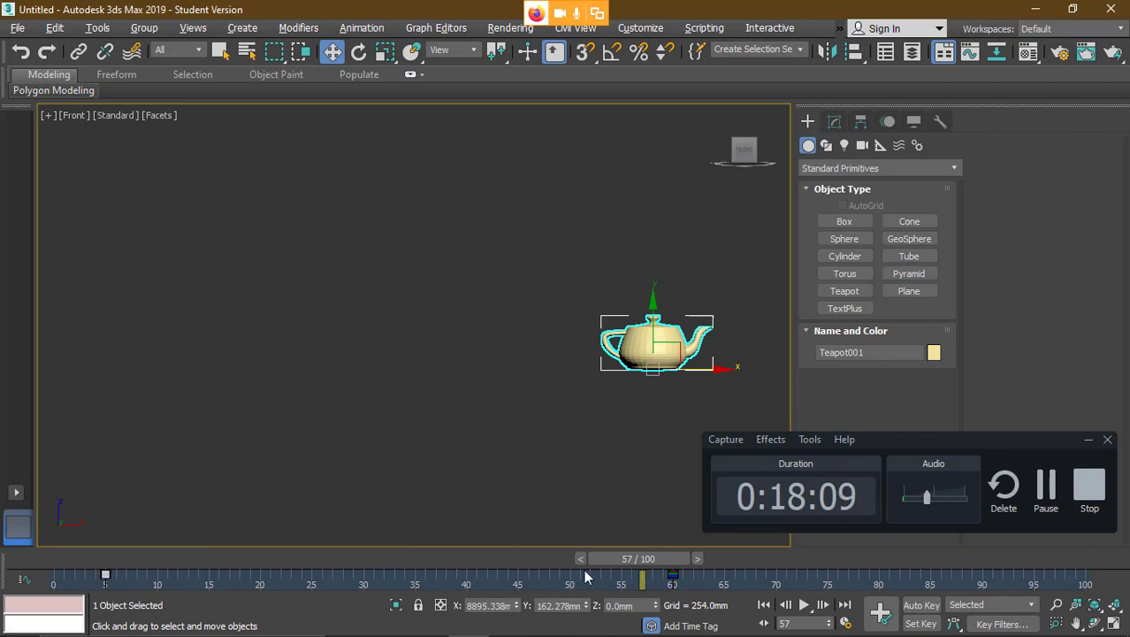
pyautogui.moveTo(467, 555); pyautogui.dragTo(100, 556)
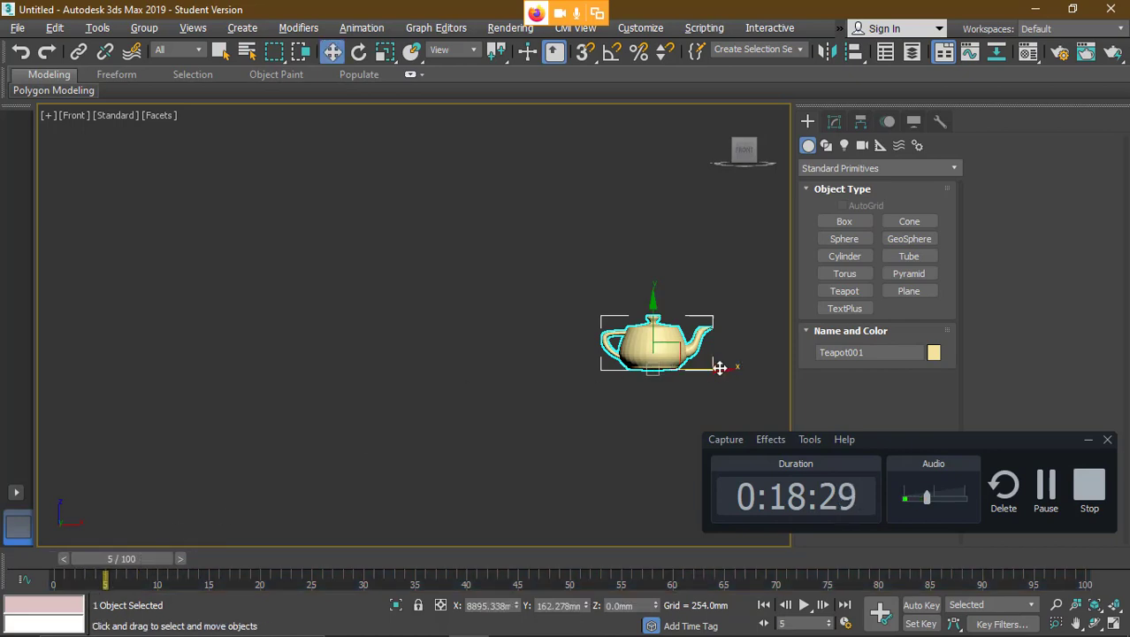
pyautogui.moveTo(719, 372); pyautogui.dragTo(262, 375)
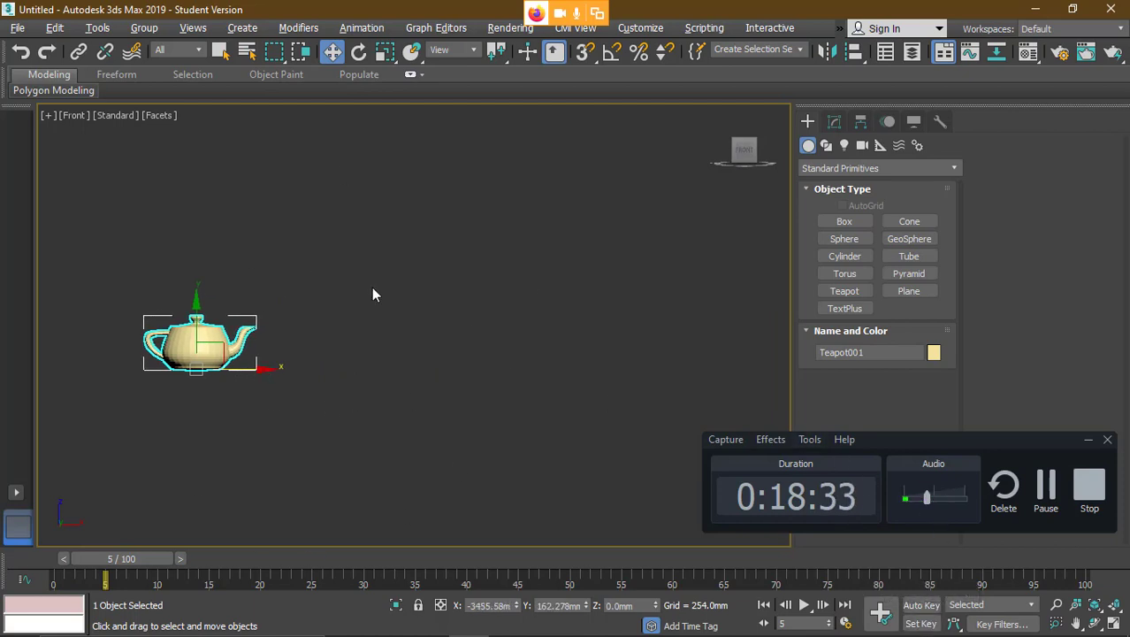
# - Switch the Set Key and Auto Key recording modes on and off in turn
pyautogui.click(921, 621)
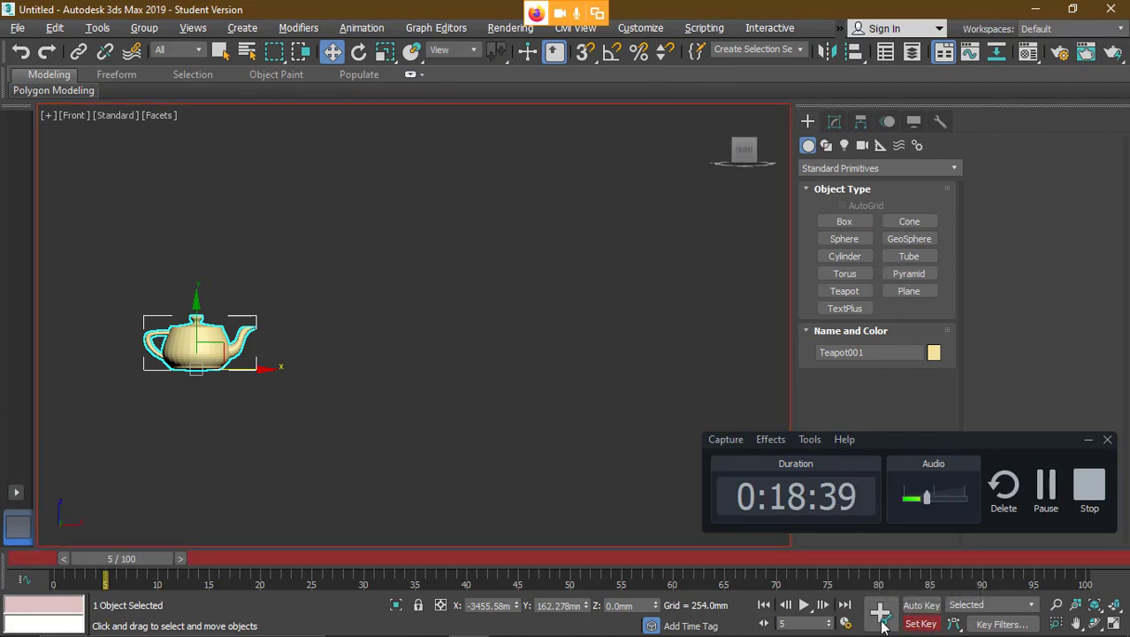
pyautogui.click(920, 623)
pyautogui.click(924, 607)
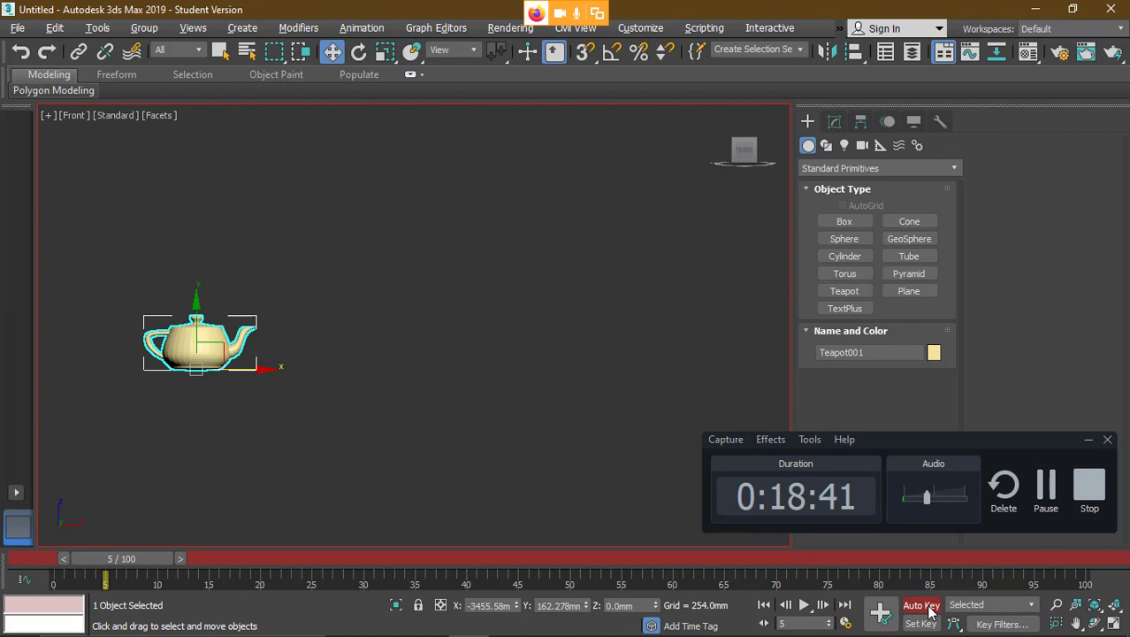
pyautogui.click(924, 608)
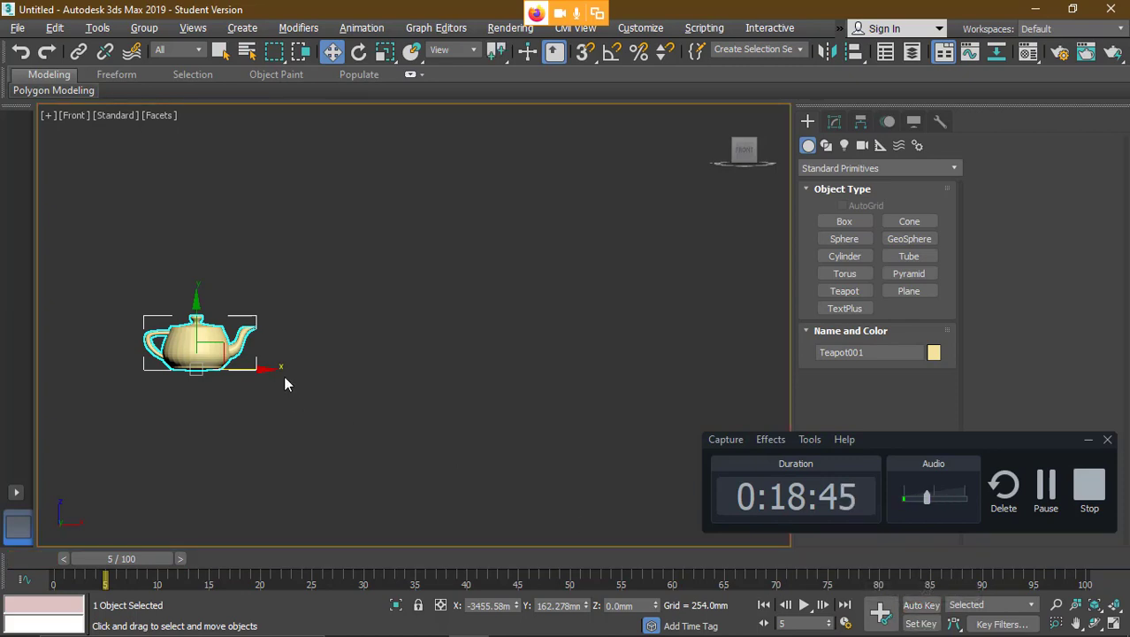
# - Turn on Set Key mode and set a keyframe for the teapot at frame 5
pyautogui.click(922, 624)
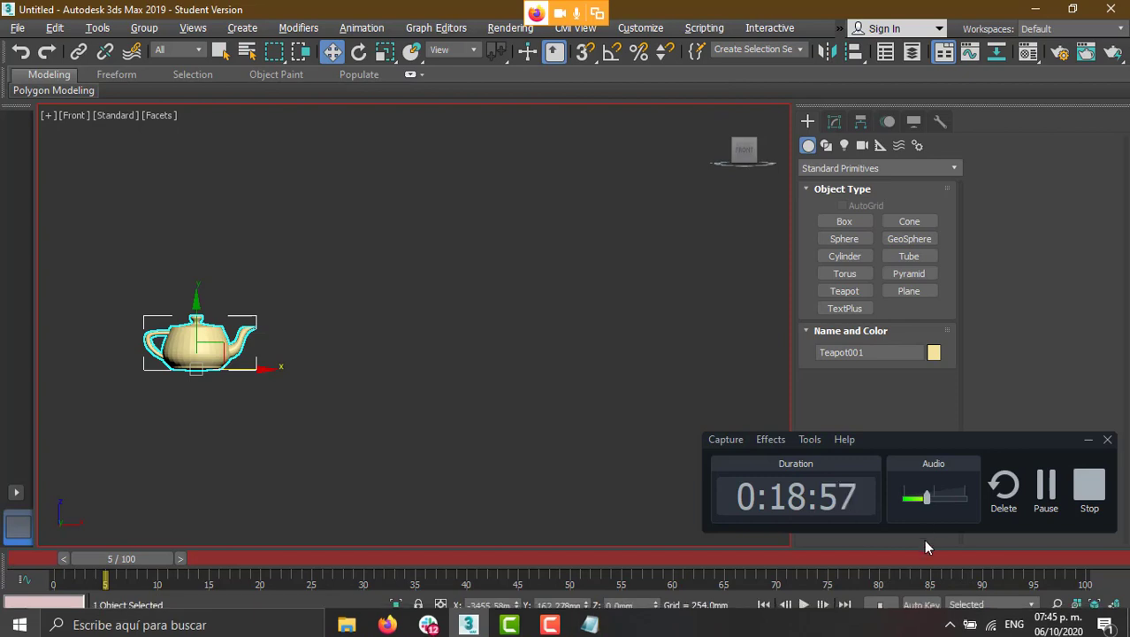
pyautogui.click(921, 623)
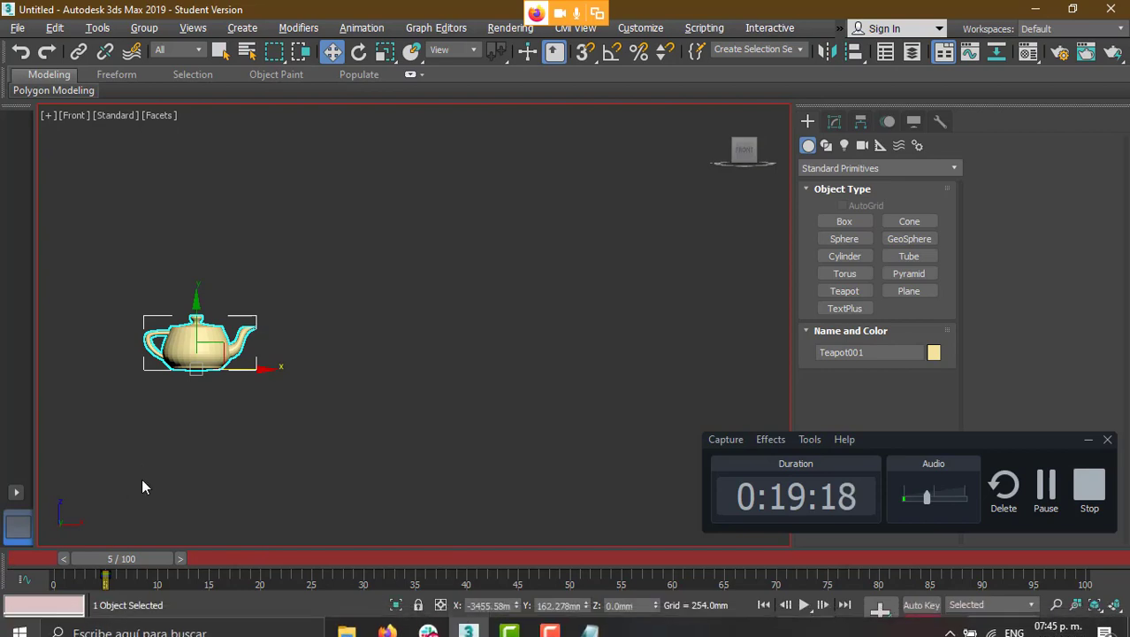
# - At frame 80, move the teapot along X to about 7641 mm and set a keyframe there
pyautogui.moveTo(126, 561); pyautogui.dragTo(875, 567)
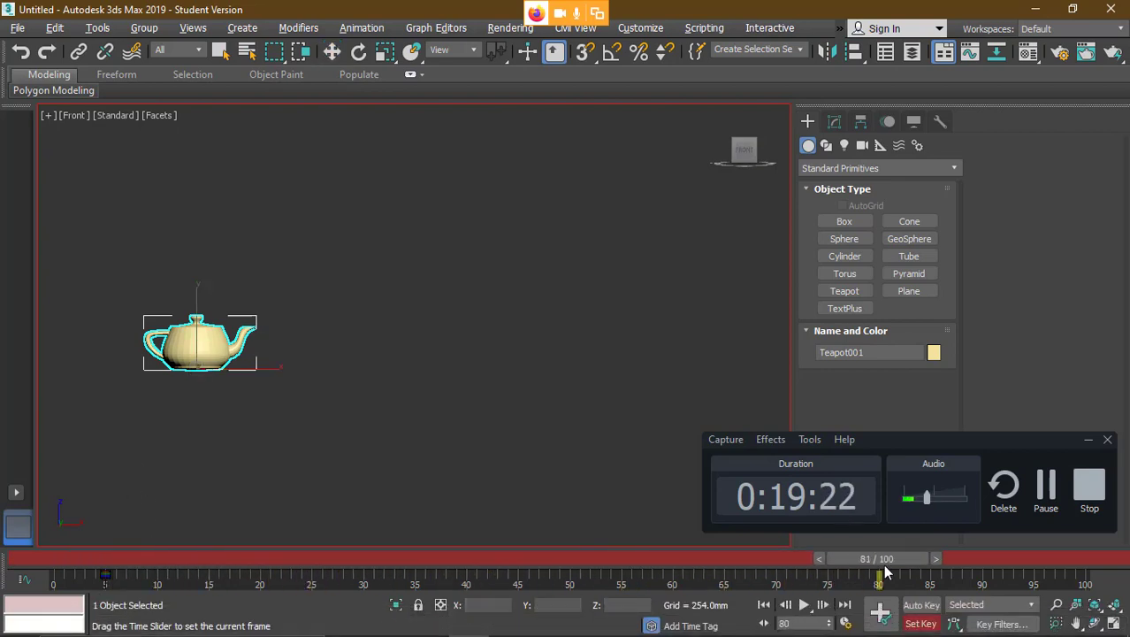
pyautogui.press('w')
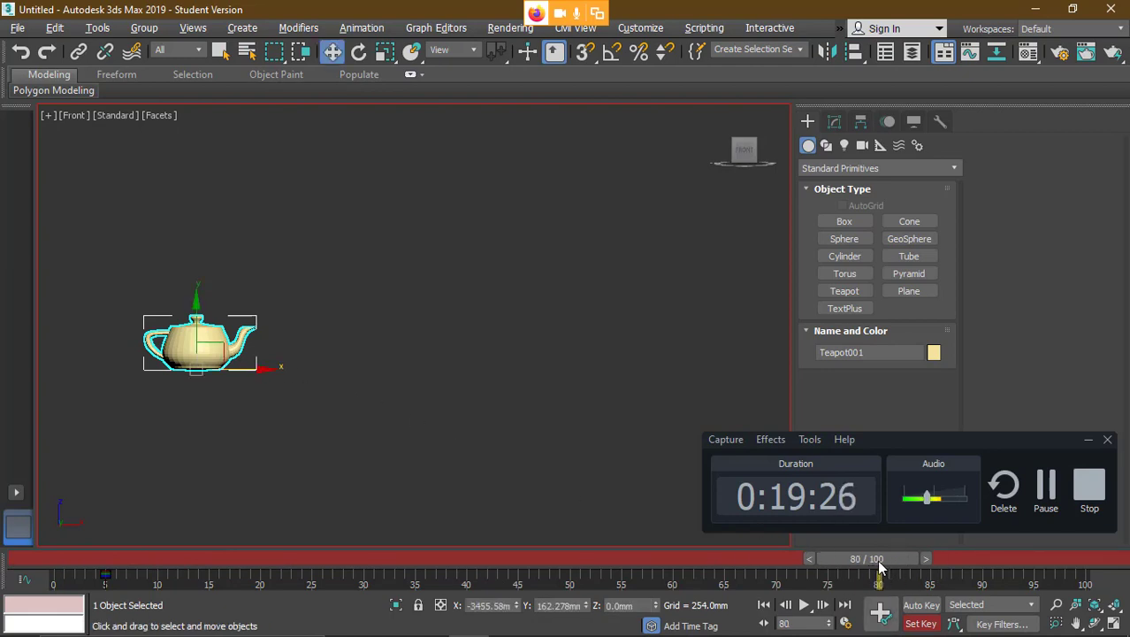
pyautogui.moveTo(253, 365); pyautogui.dragTo(668, 373)
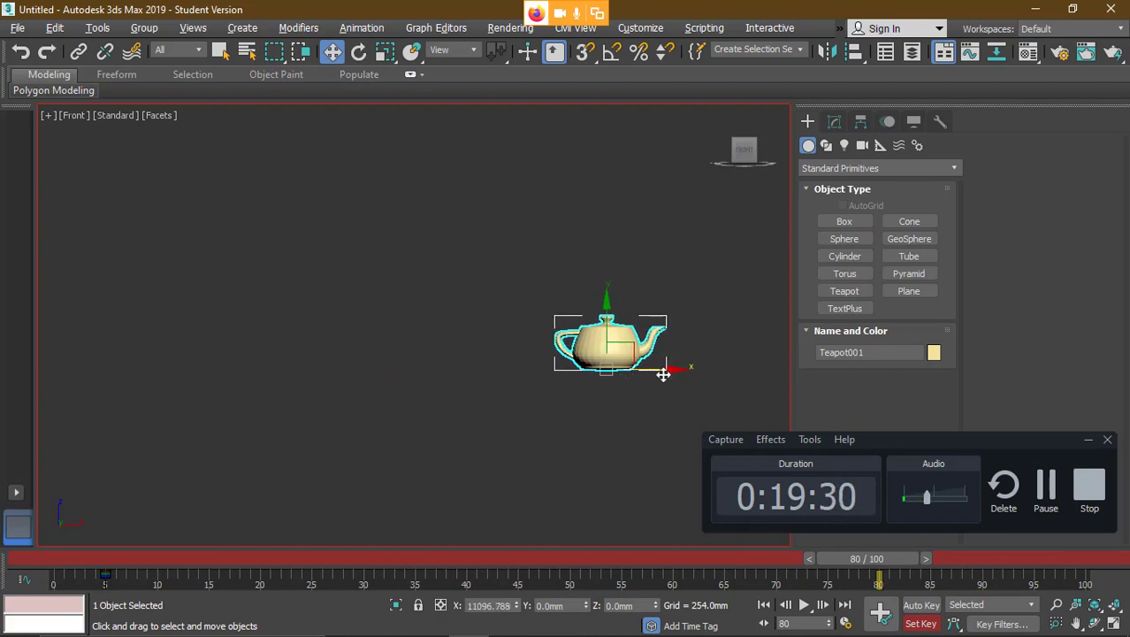
pyautogui.click(879, 611)
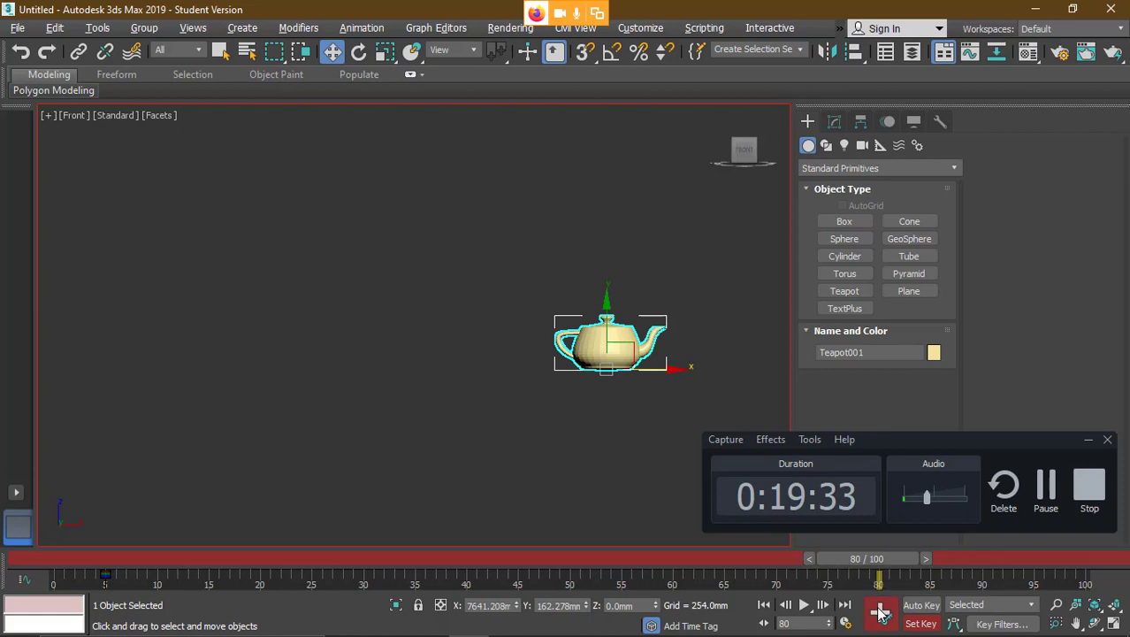
# - Reselect the teapot and scrub the timeline between frames 80 and 73 to check its animated movement
pyautogui.click(407, 482)
pyautogui.moveTo(919, 559); pyautogui.dragTo(873, 560)
pyautogui.press('w')
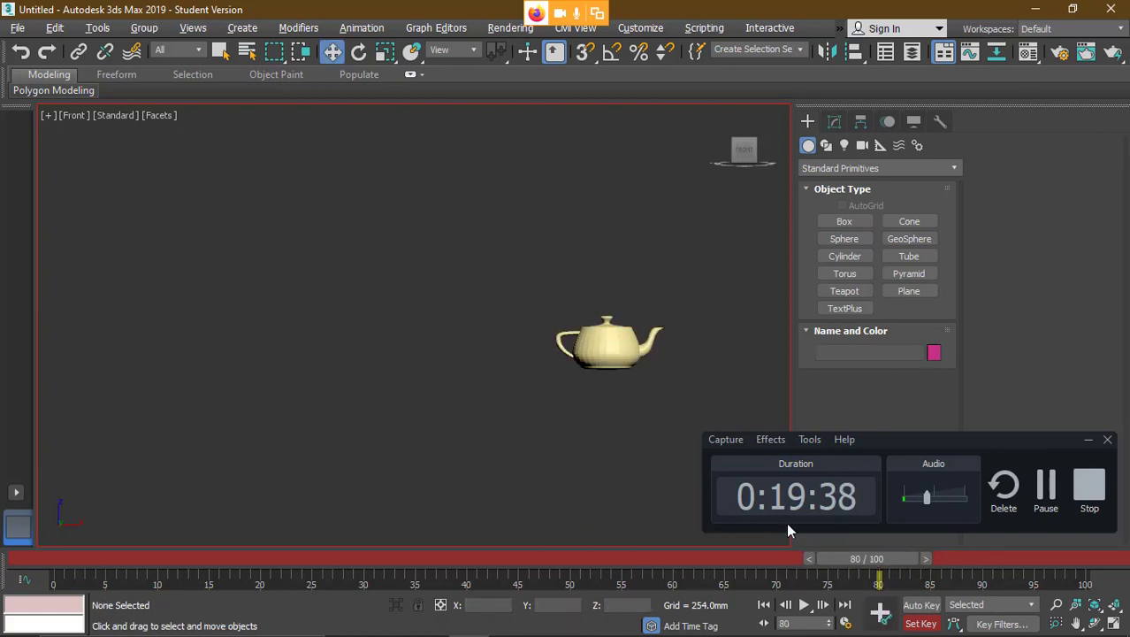
pyautogui.click(597, 340)
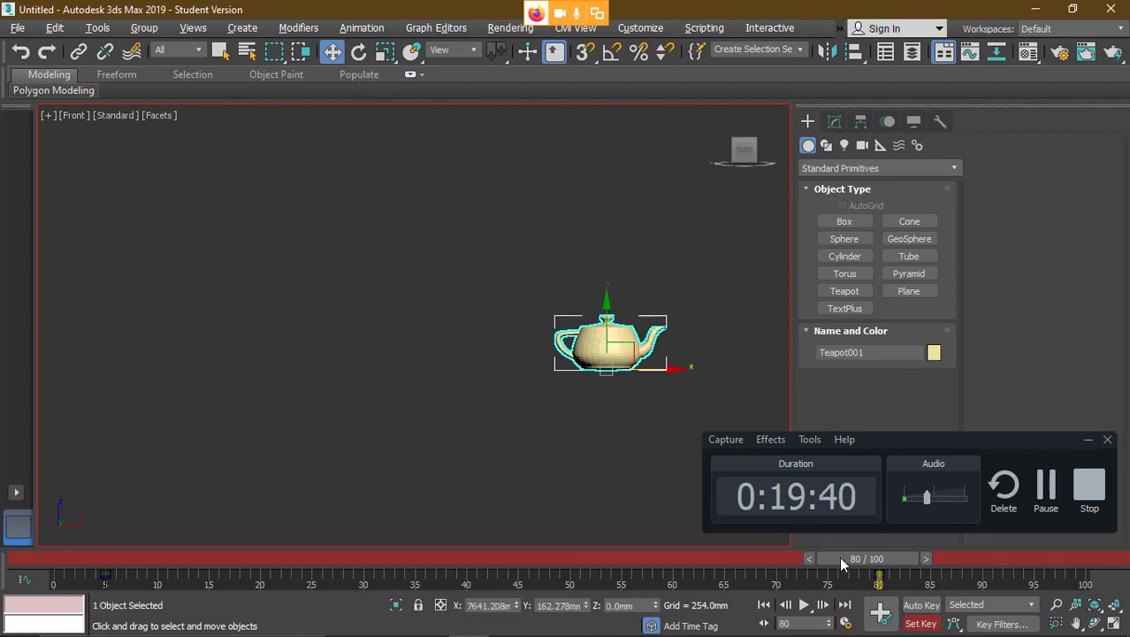
pyautogui.moveTo(841, 563); pyautogui.dragTo(797, 555)
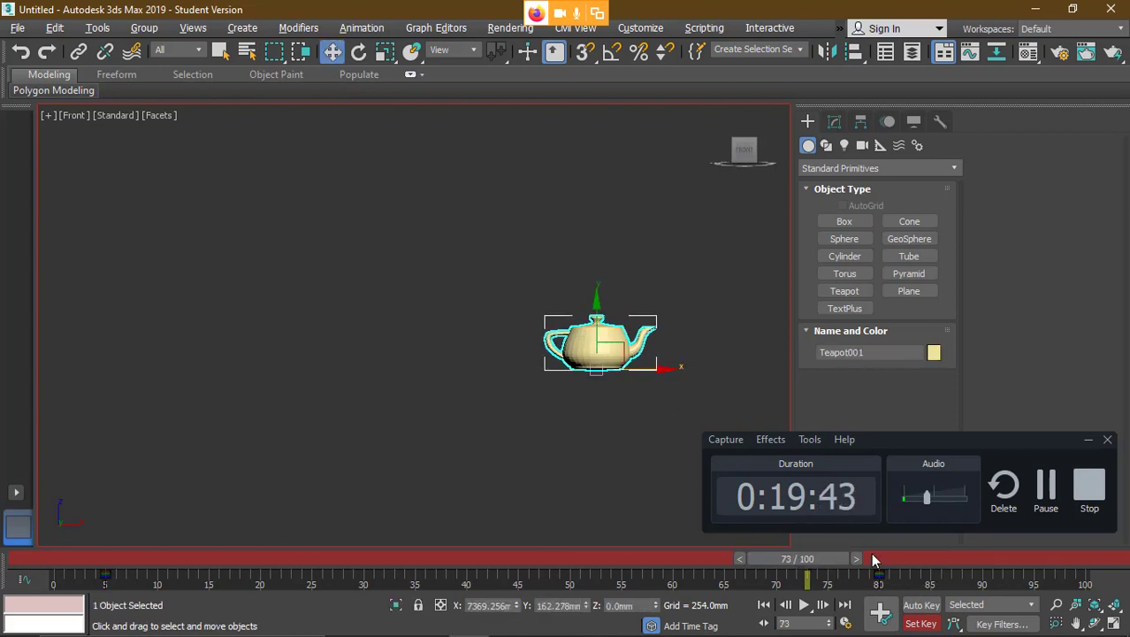
pyautogui.moveTo(786, 564); pyautogui.dragTo(868, 557)
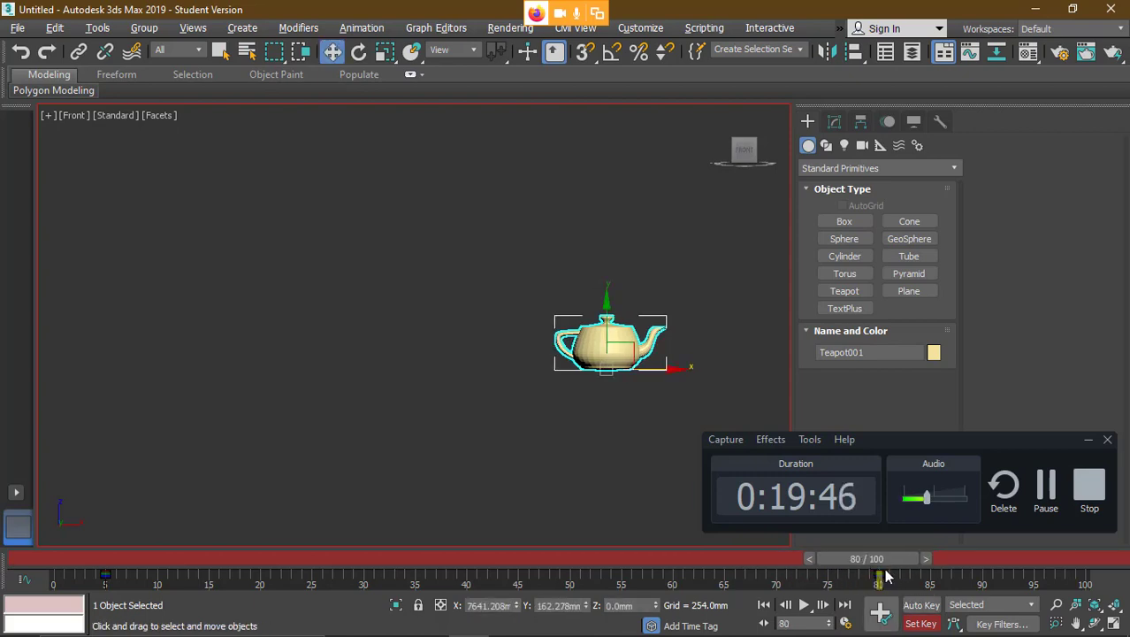
# - Turn off Set Key mode and play back the teapot animation, stopping it after viewing
pyautogui.click(923, 625)
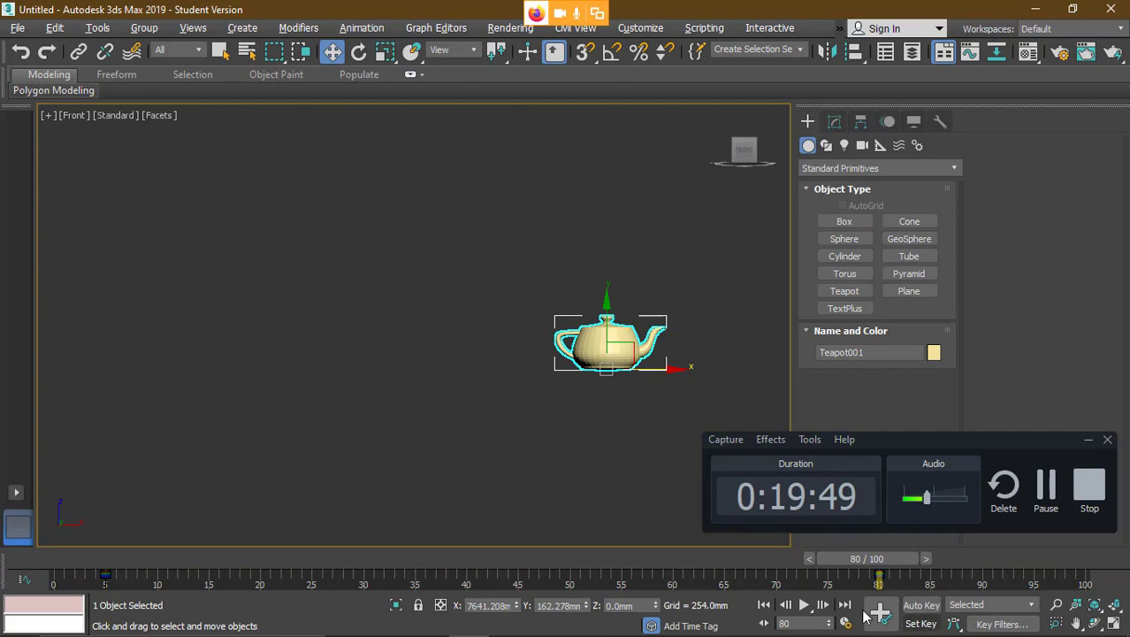
pyautogui.click(804, 605)
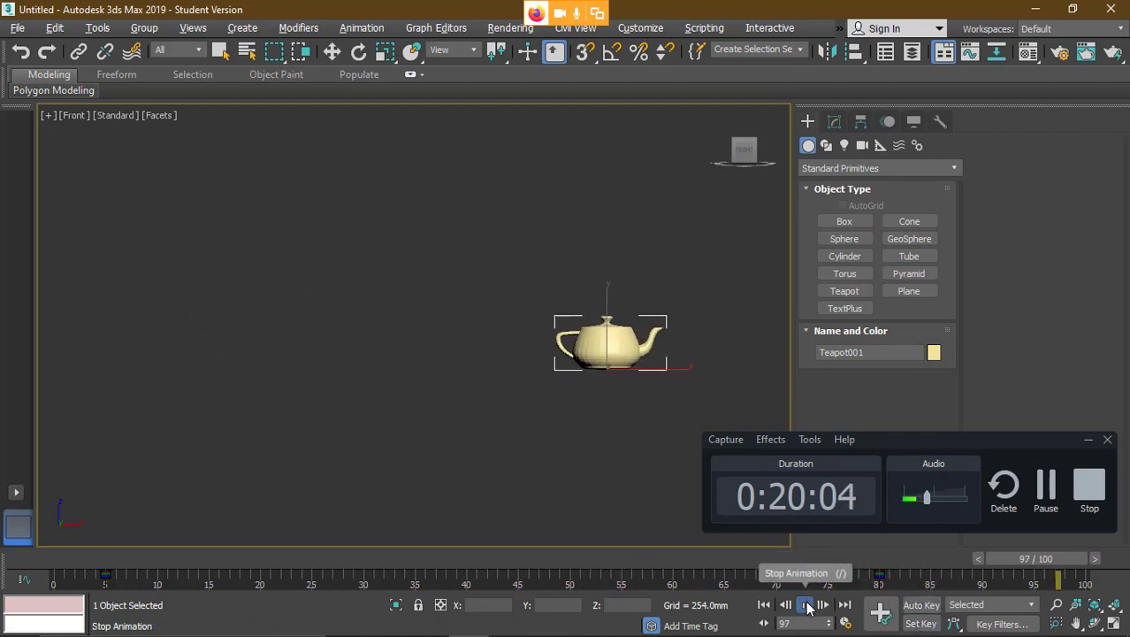
pyautogui.click(806, 604)
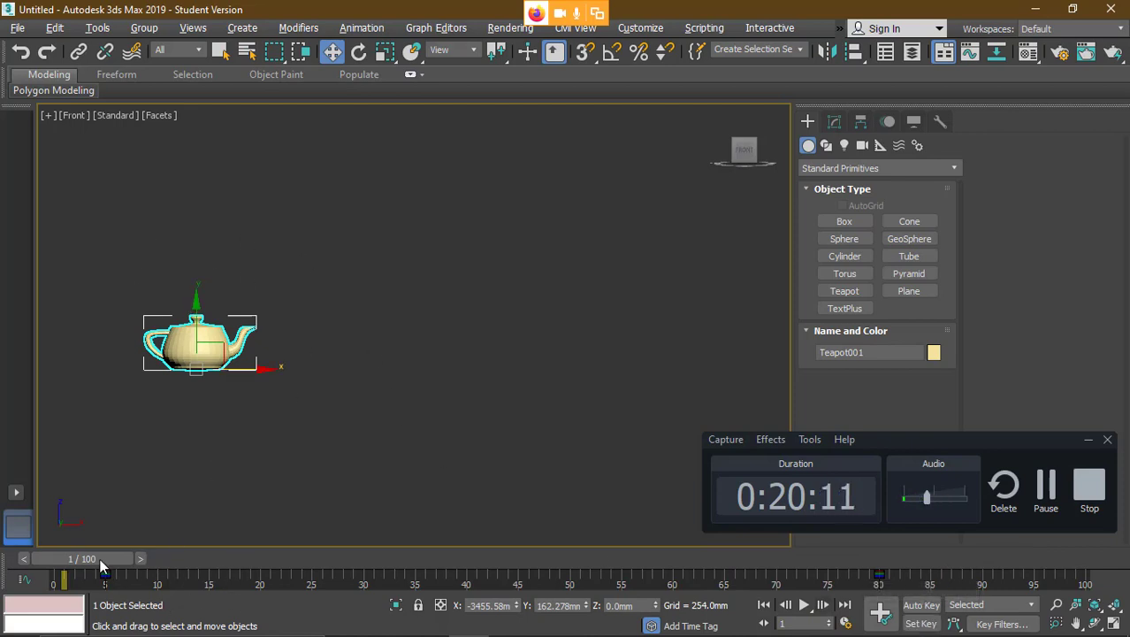
# - Scrub the timeline forward to frame 80 to review the teapot's movement by hand
pyautogui.moveTo(87, 562); pyautogui.dragTo(876, 572)
pyautogui.press('w')
pyautogui.press('w')
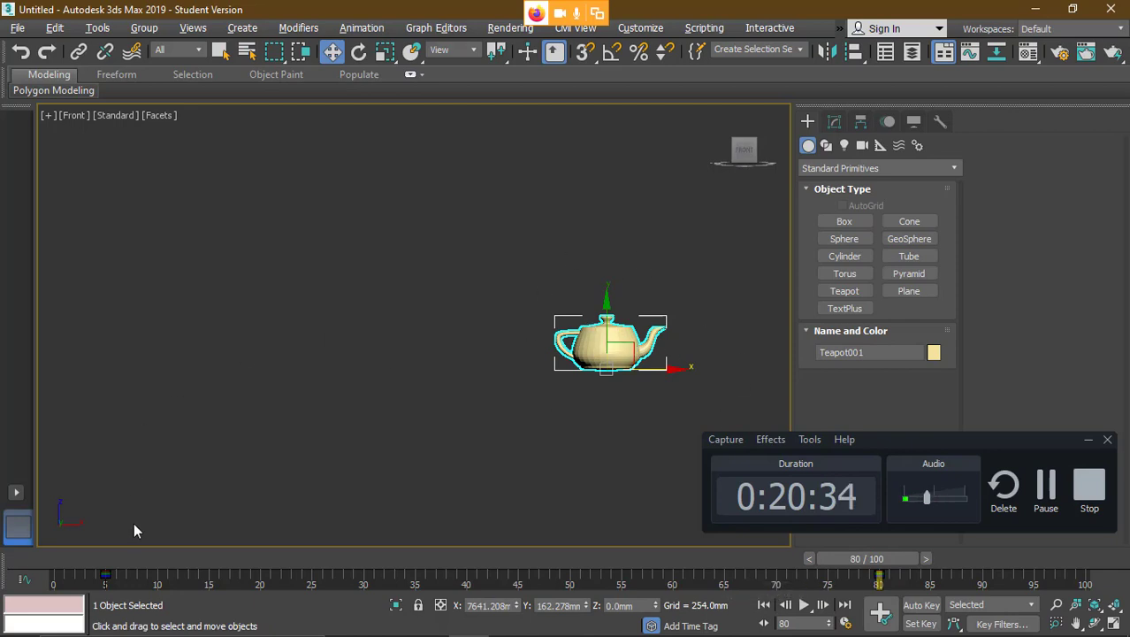
# - Select the teapot's keyframe at frame 5 and return the current time to that frame
pyautogui.click(105, 576)
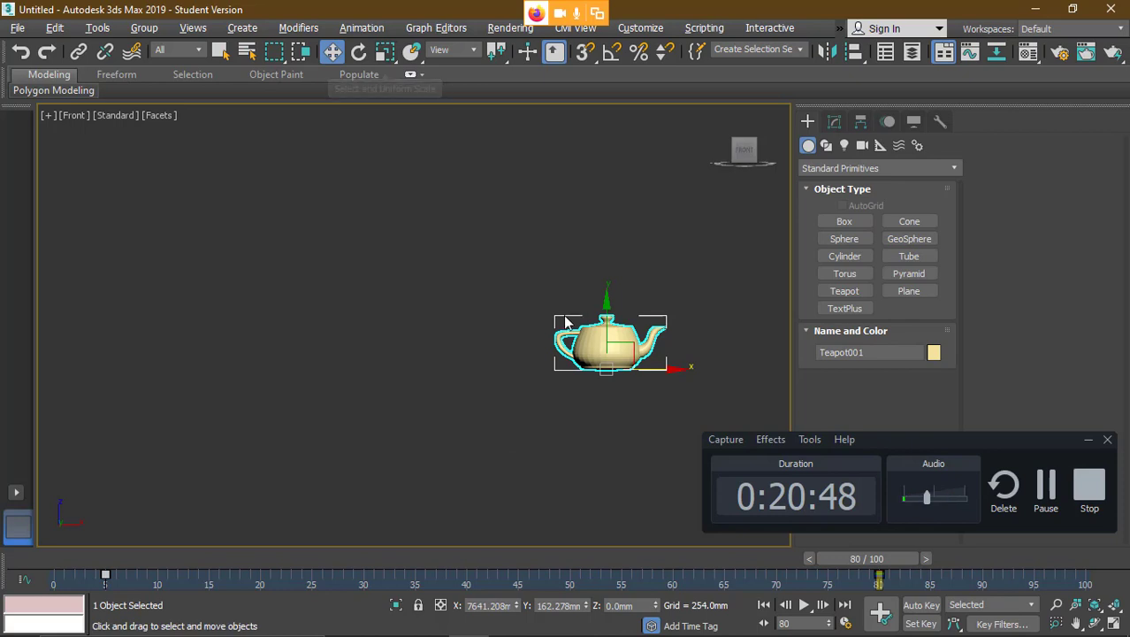
pyautogui.moveTo(876, 568); pyautogui.dragTo(122, 561)
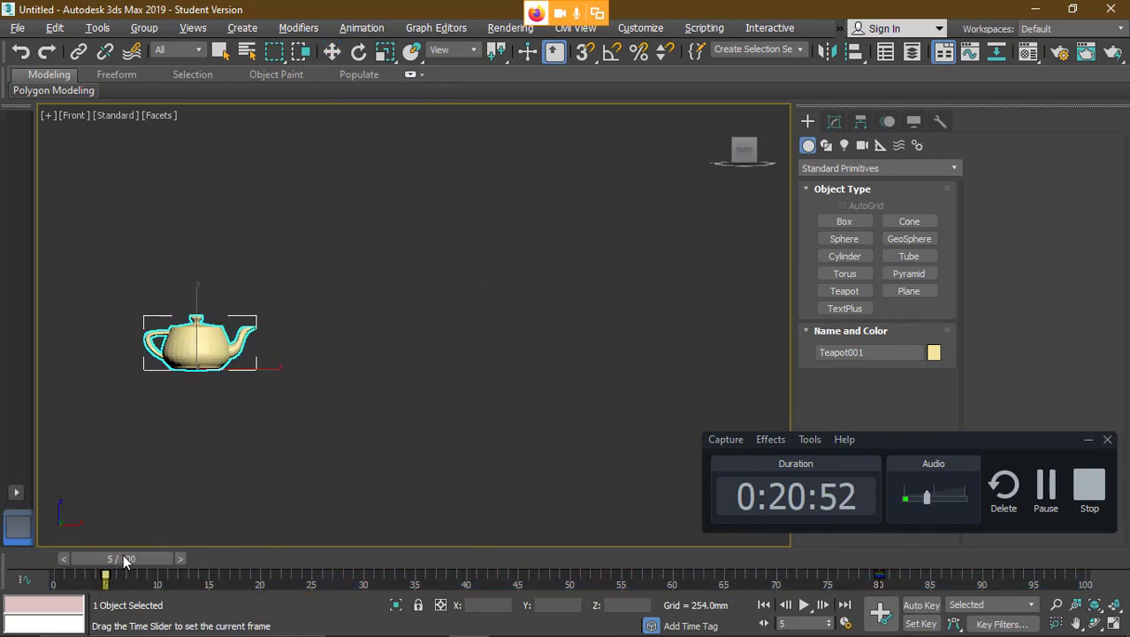
pyautogui.press('w')
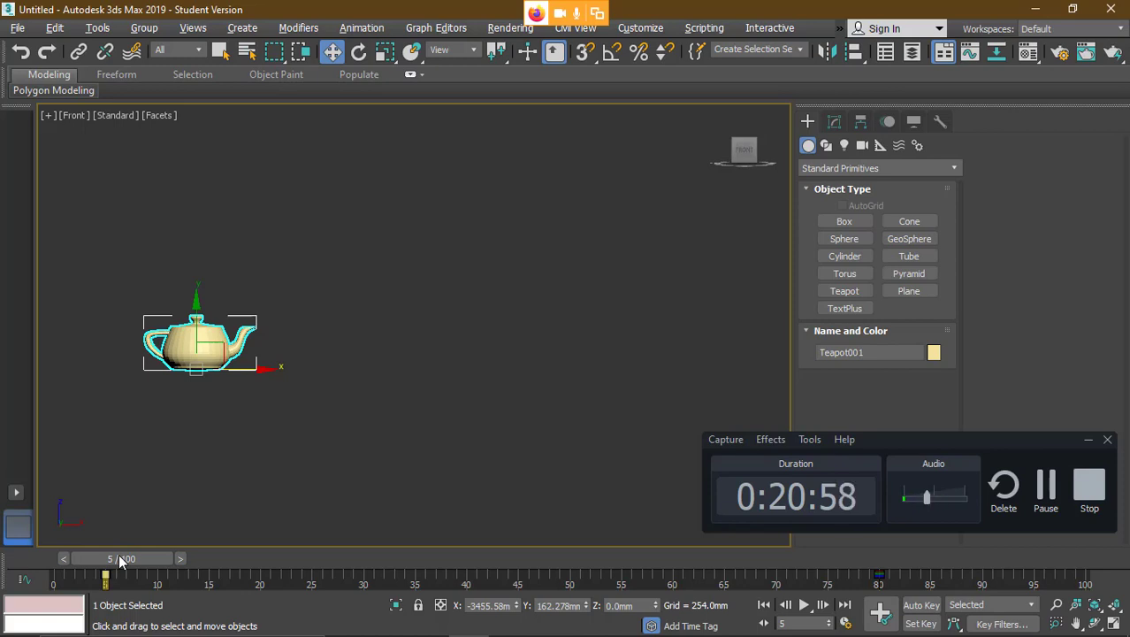
# - Scrub the timeline to frame 80 to review the teapot's movement, toggling Set Key mode on and back off
pyautogui.moveTo(145, 560); pyautogui.dragTo(888, 567)
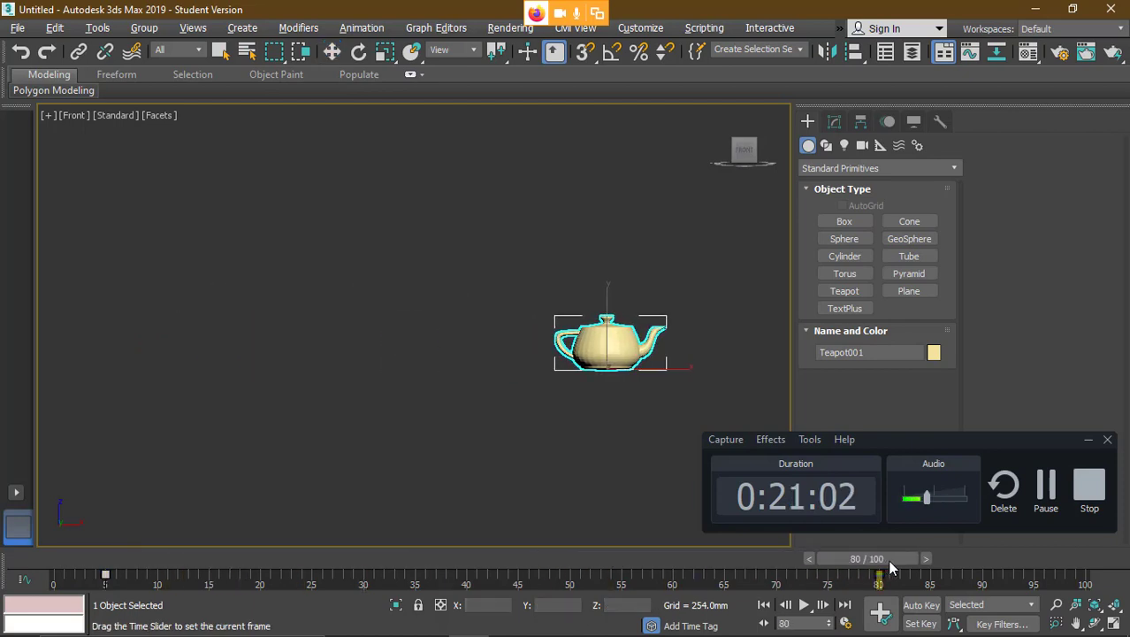
pyautogui.press('w')
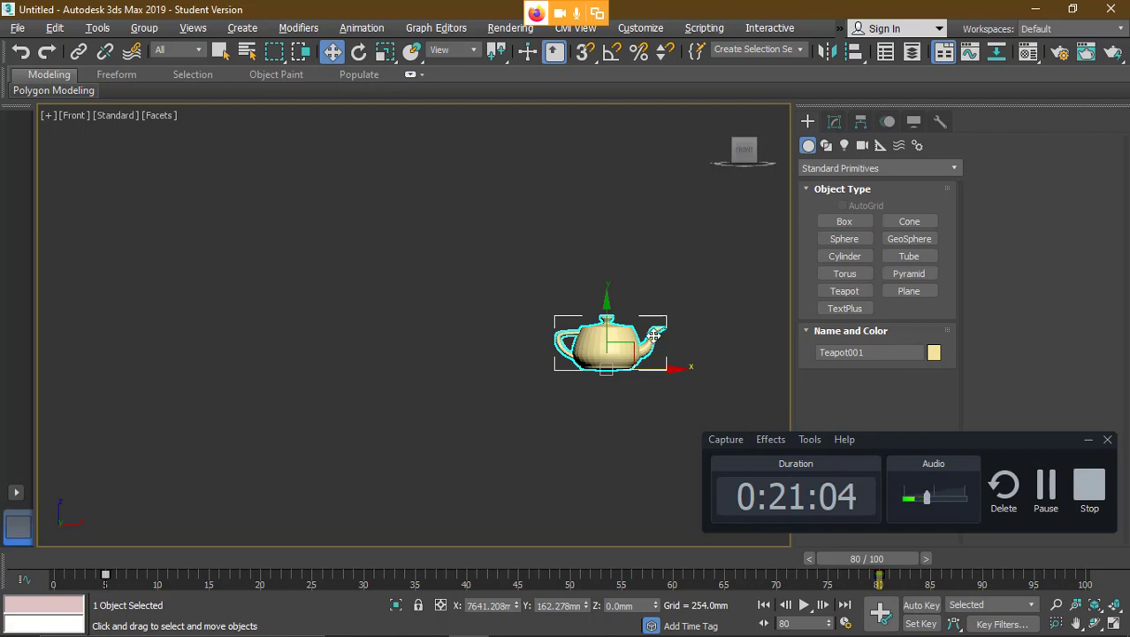
pyautogui.click(921, 605)
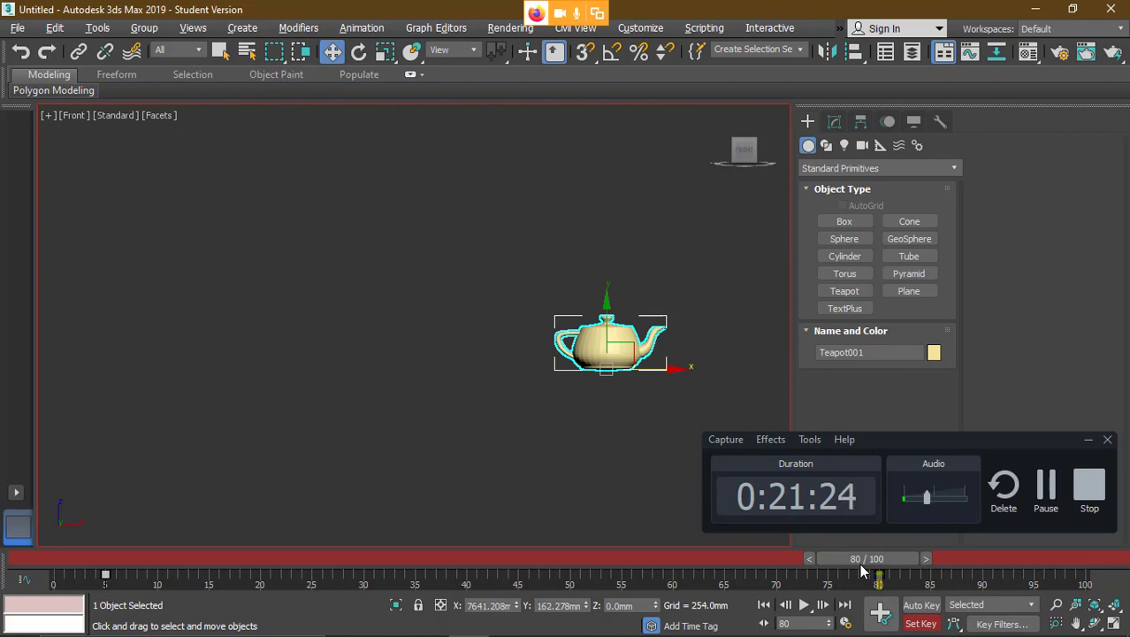
pyautogui.hotkey('alt', 'Tab')
pyautogui.click(920, 624)
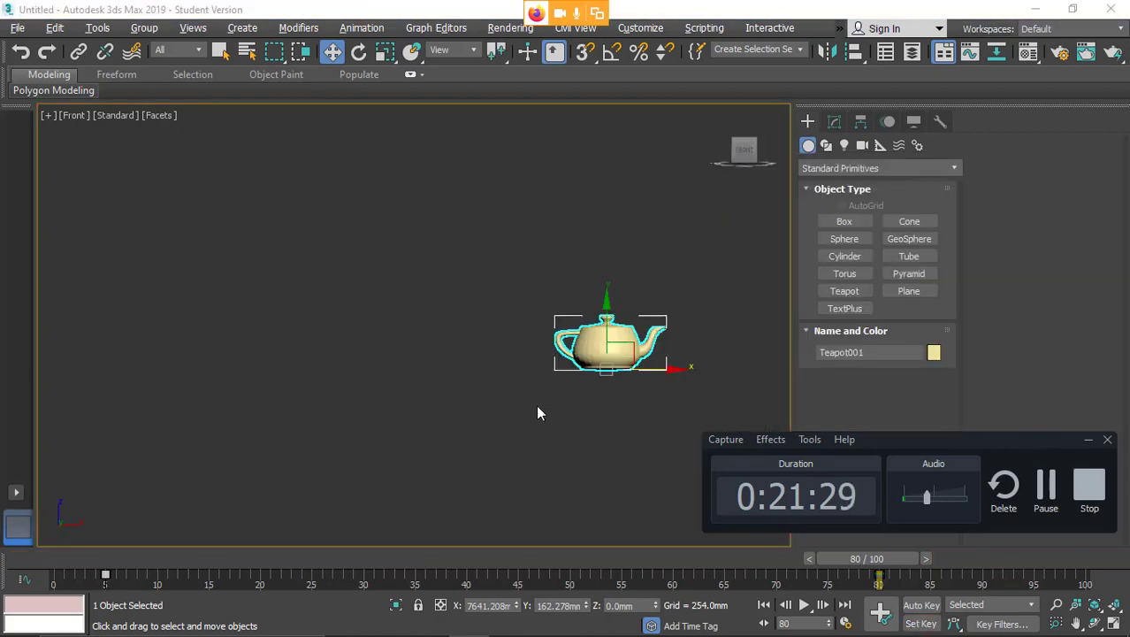
# - Switch to Notepad and add the lines "velocidades" and "24 fps" below the start-to-end diagram
pyautogui.hotkey('alt', 'Tab')
pyautogui.click(850, 382)
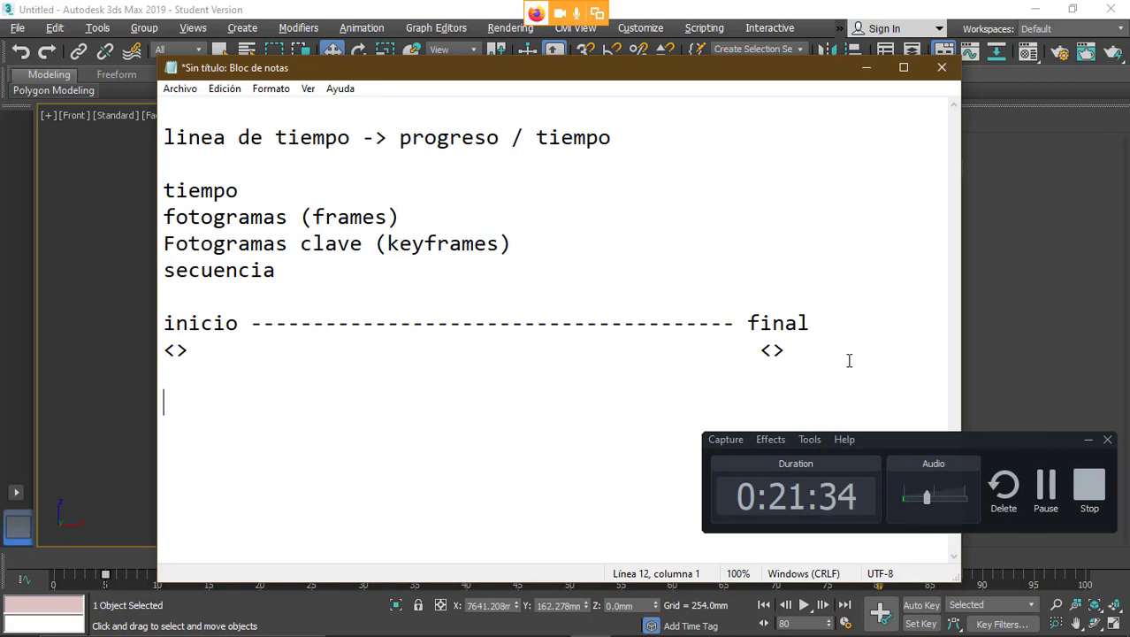
pyautogui.write('veloci')
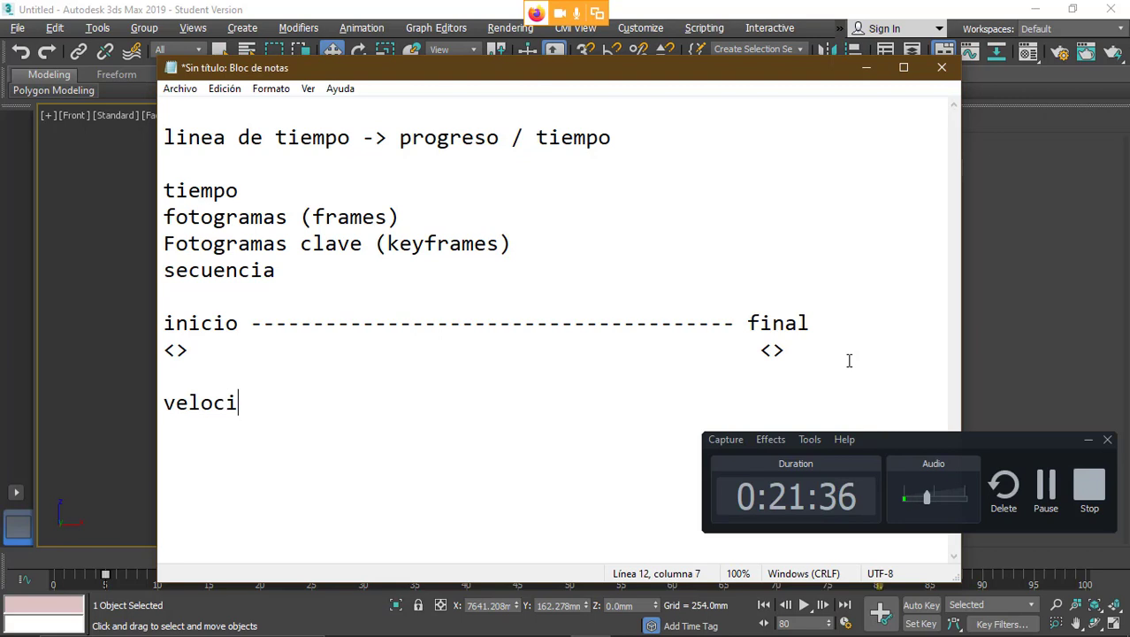
pyautogui.write('dades ')
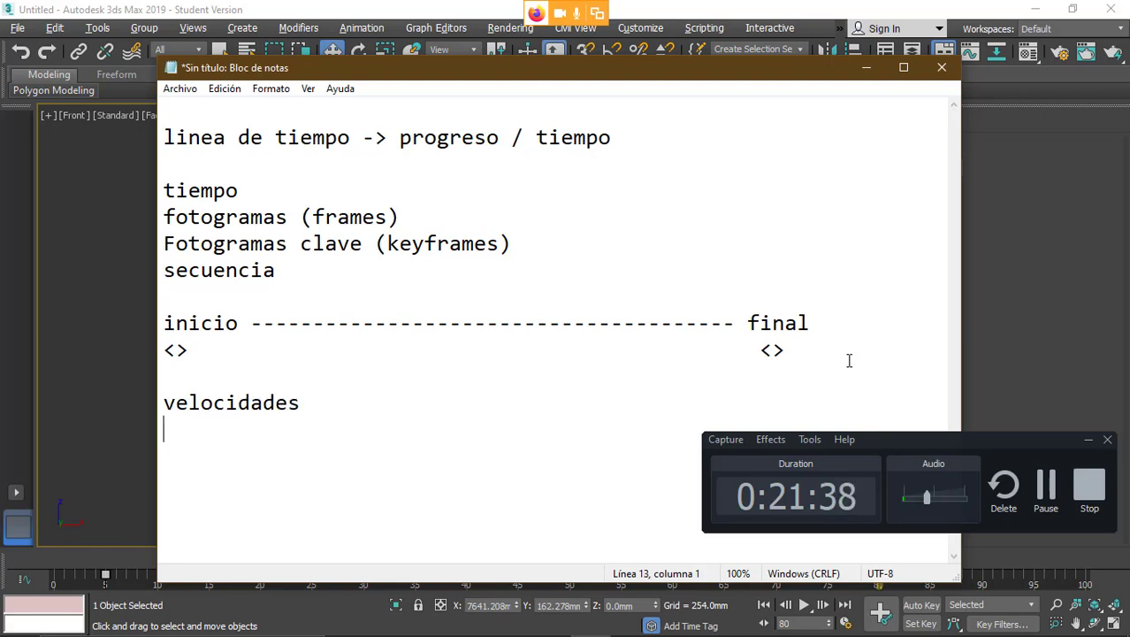
pyautogui.write('24')
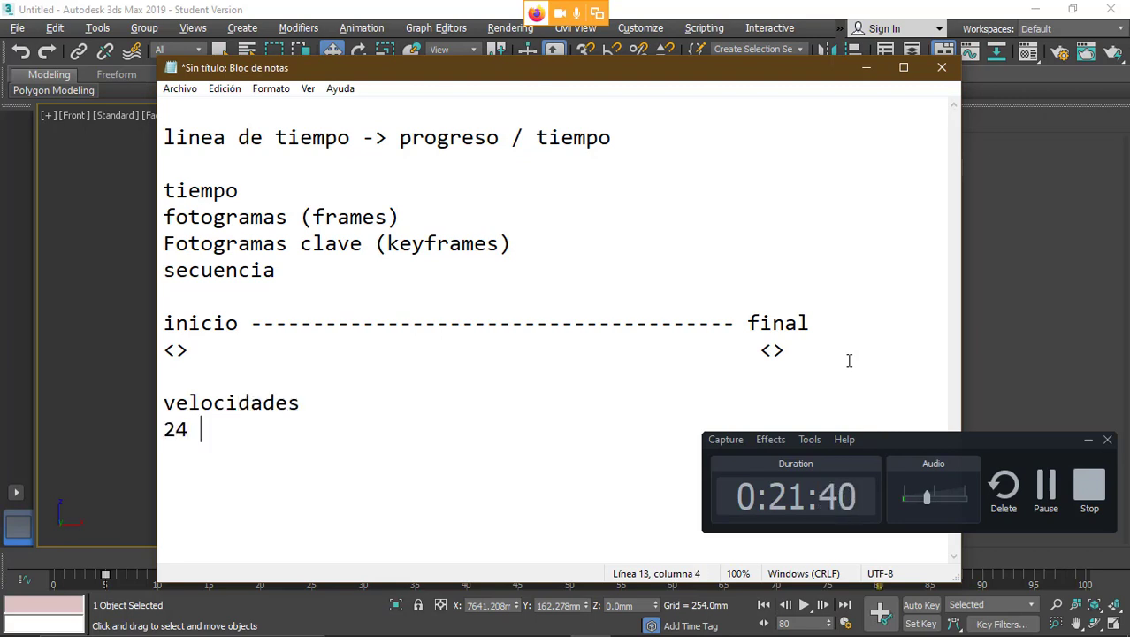
pyautogui.write(' fps')
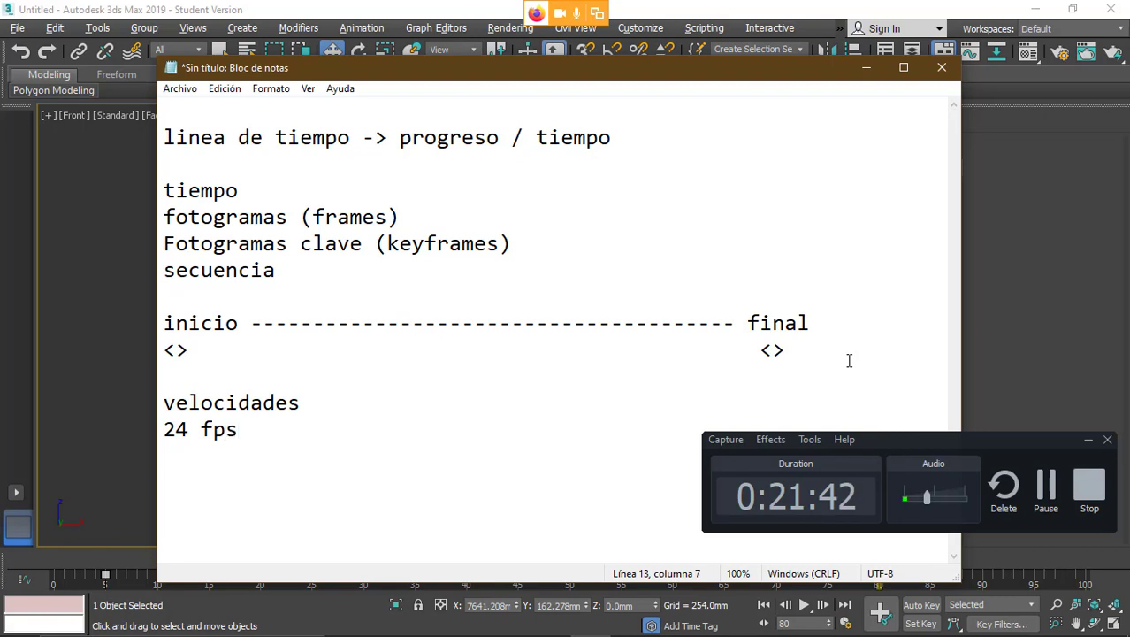
# - Highlight the letter f of "fps" in the notes and shift the Notepad window slightly upward
pyautogui.hotkey('shift', 'Left')
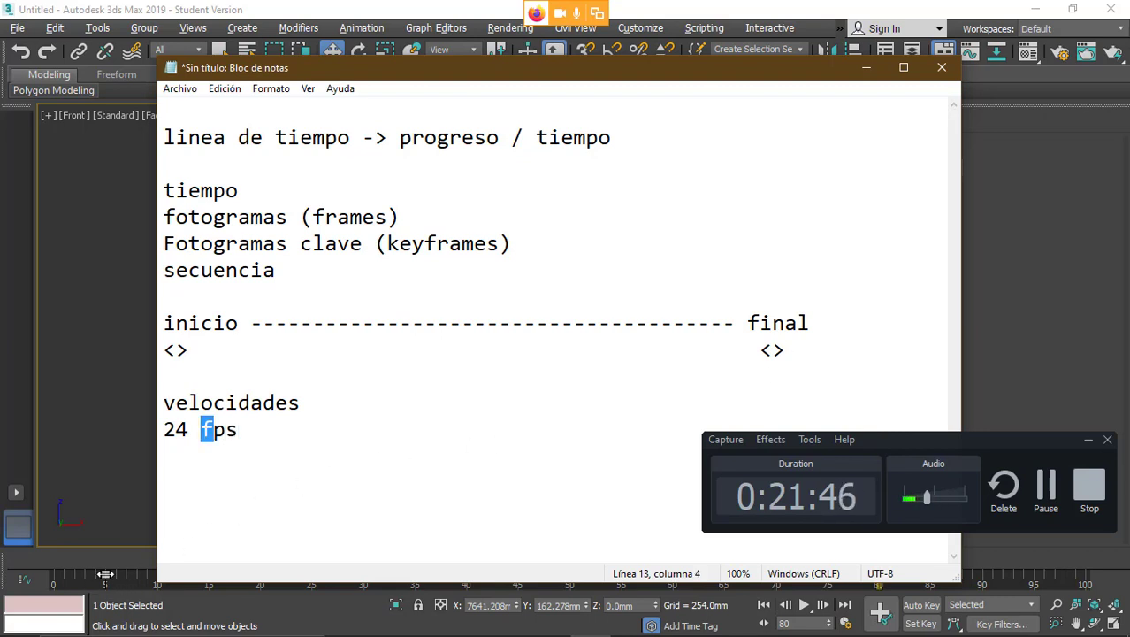
pyautogui.click(232, 433)
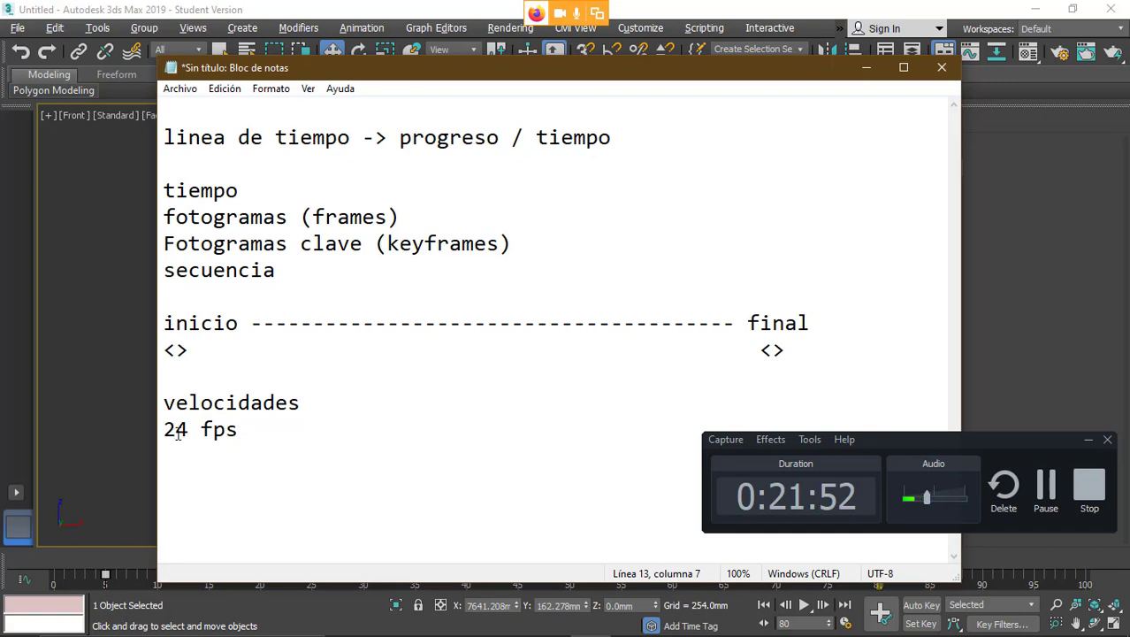
pyautogui.moveTo(202, 430); pyautogui.dragTo(211, 430)
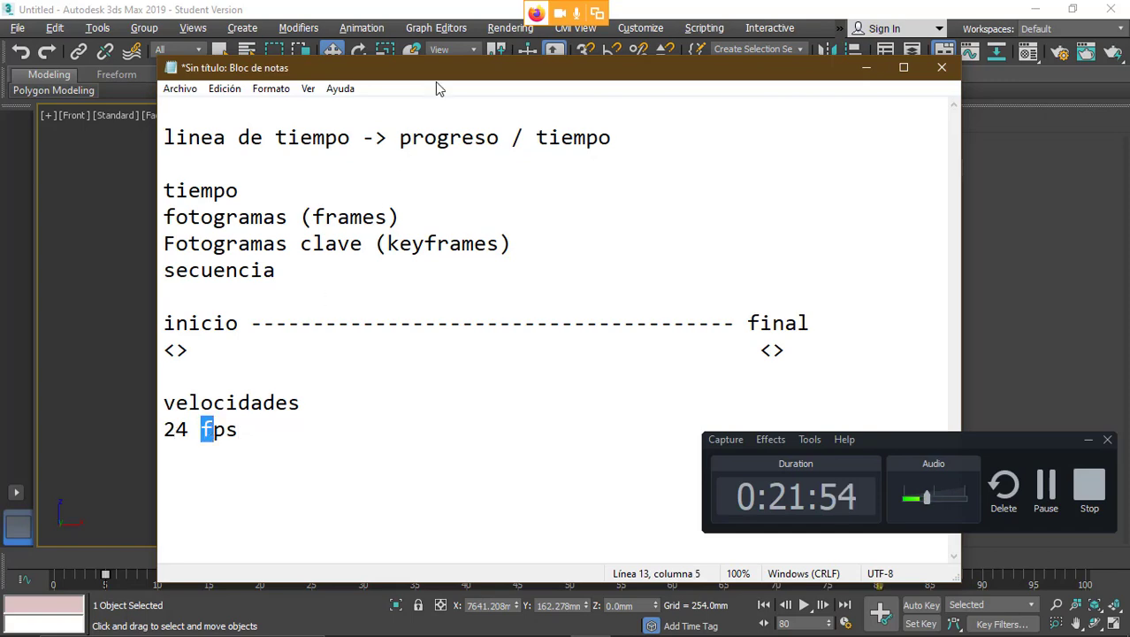
pyautogui.moveTo(447, 69); pyautogui.dragTo(466, 49)
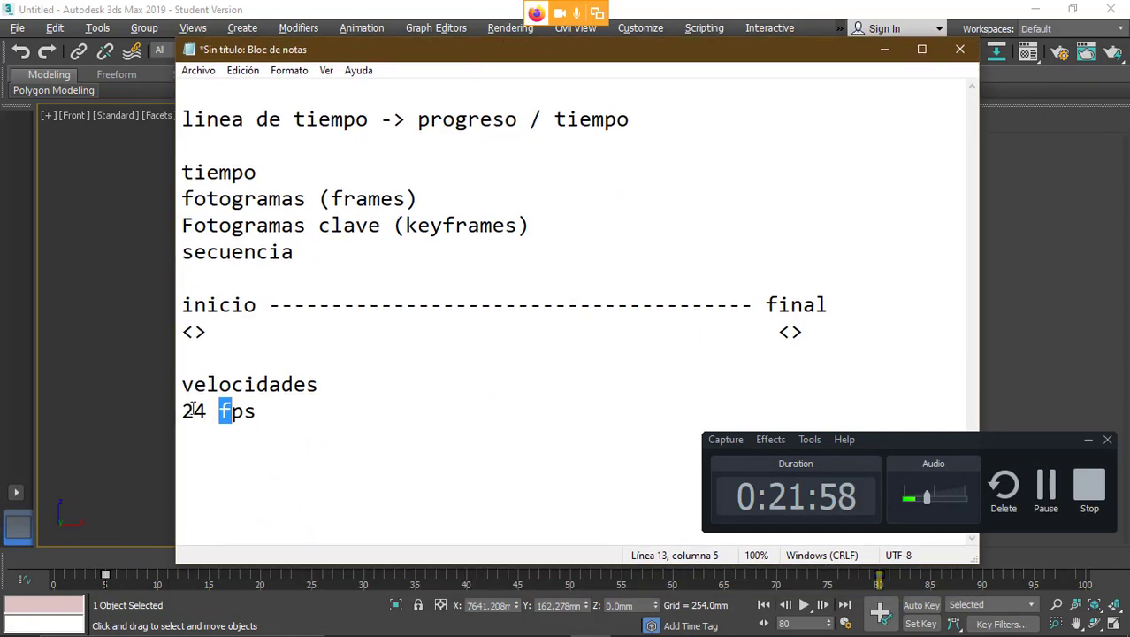
# - Highlight the number 24 in the frame-rate note to point it out, and clear the highlight
pyautogui.doubleClick(195, 411)
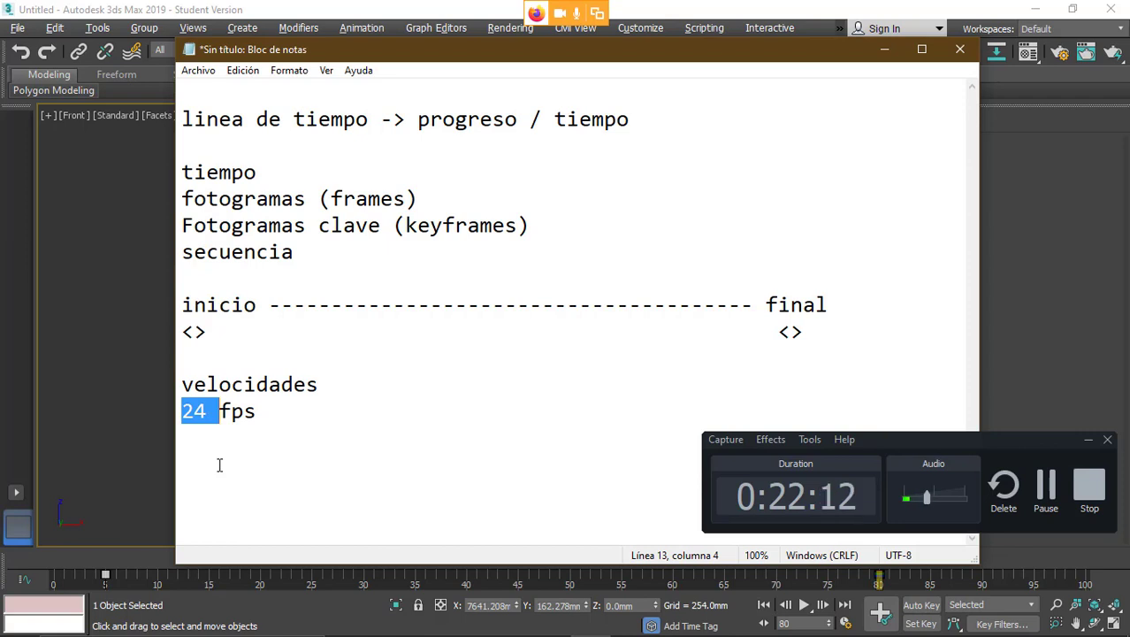
pyautogui.click(270, 410)
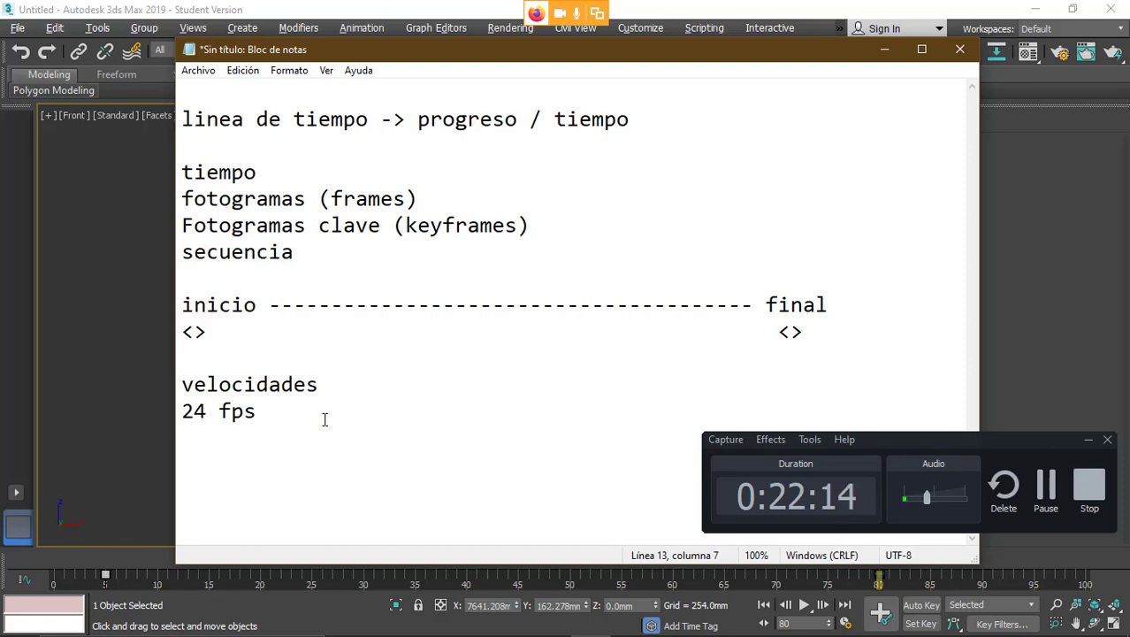
pyautogui.press('Left')
pyautogui.press('Left')
pyautogui.press('Left')
pyautogui.press('Left')
pyautogui.hotkey('shift', 'Left')
pyautogui.hotkey('shift', 'Left')
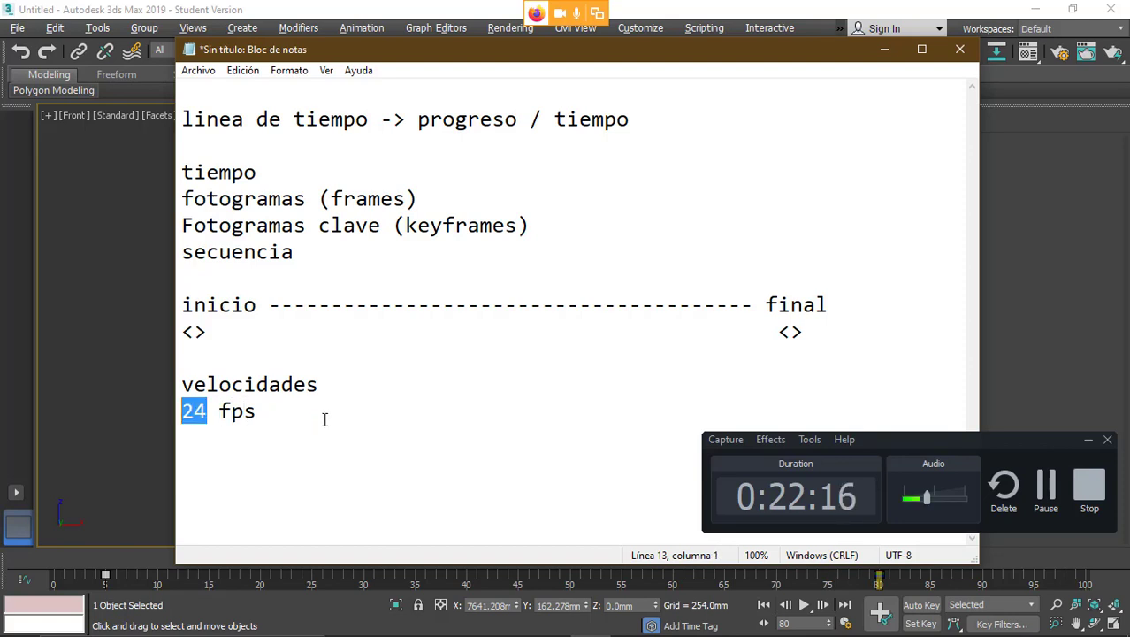
pyautogui.press('Right')
pyautogui.press('Right')
pyautogui.press('Right')
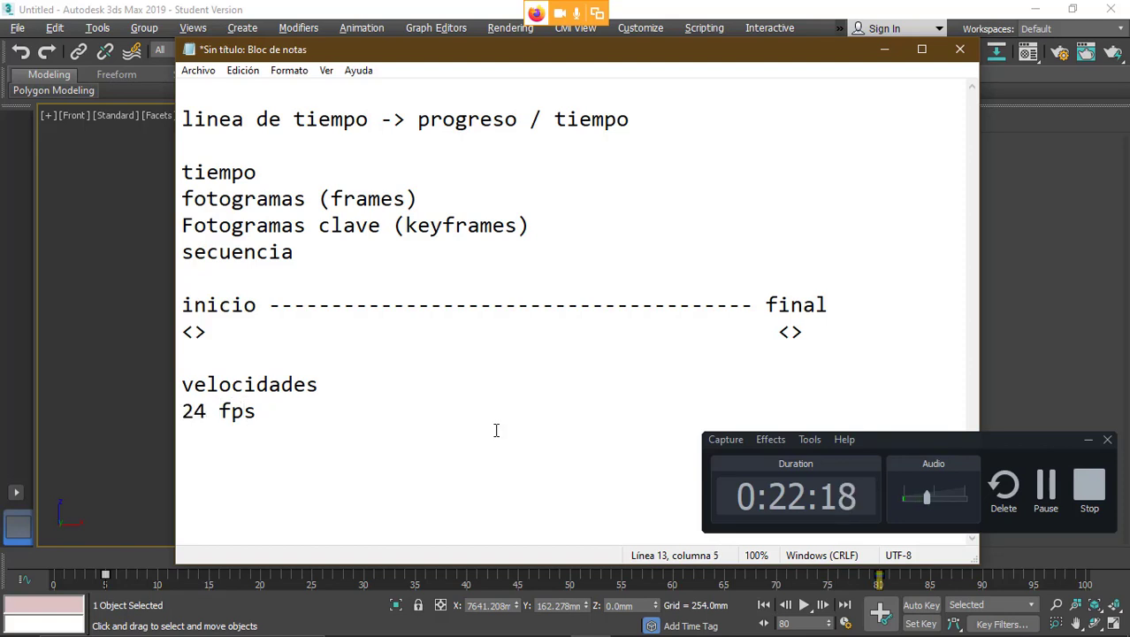
# - Switch back to 3ds Max, keep the current time at frame 80 and deselect the teapot
pyautogui.click(349, 612)
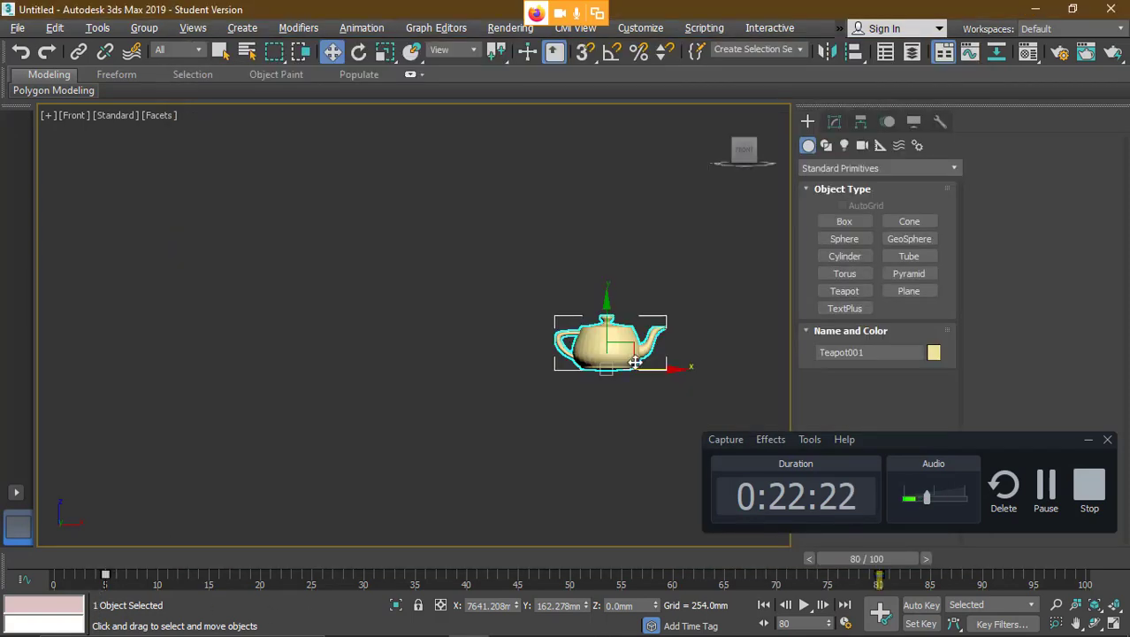
pyautogui.hotkey('alt', 'Tab')
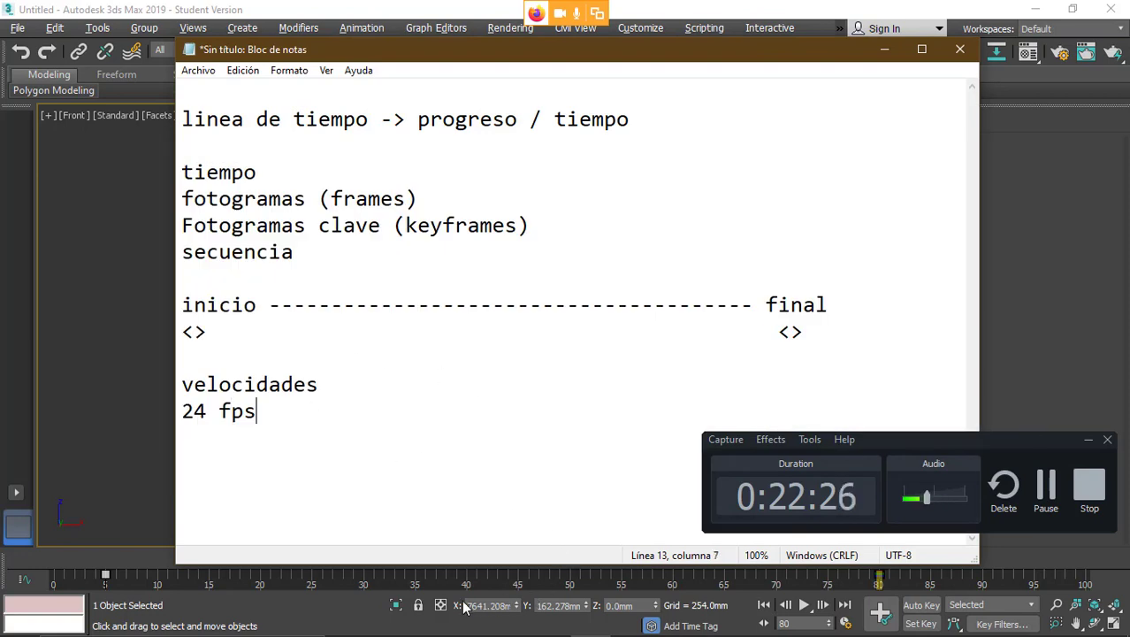
pyautogui.hotkey('alt', 'Tab')
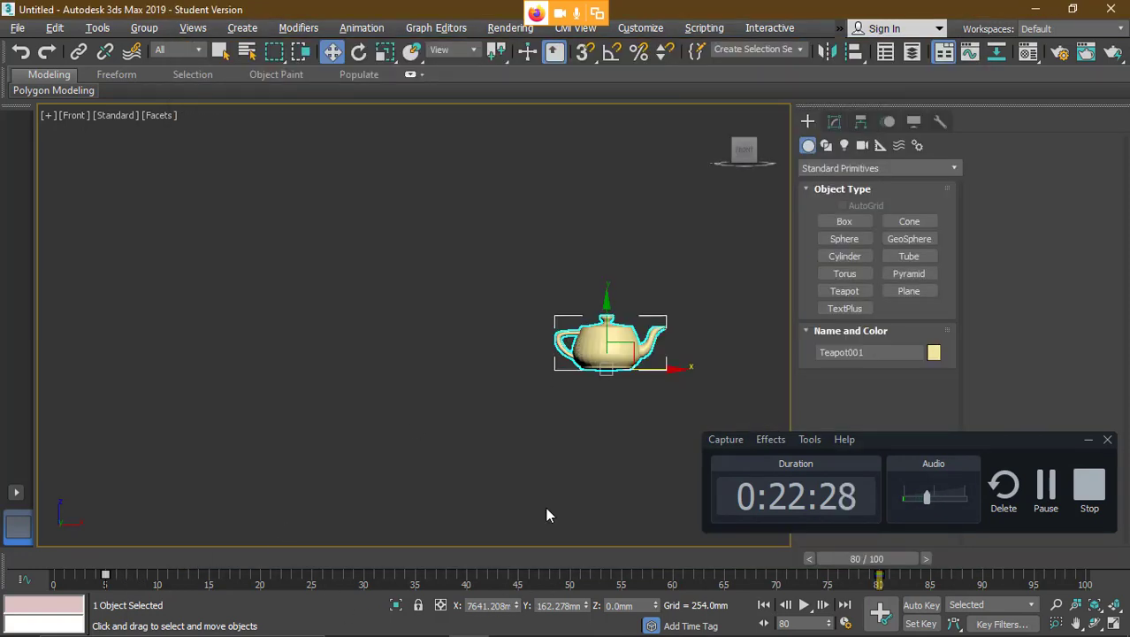
pyautogui.moveTo(891, 558)
pyautogui.mouseDown()
pyautogui.moveTo(127, 555)
pyautogui.moveTo(911, 561)
pyautogui.moveTo(880, 570)
pyautogui.mouseUp()
pyautogui.press('w')
pyautogui.click(305, 281)
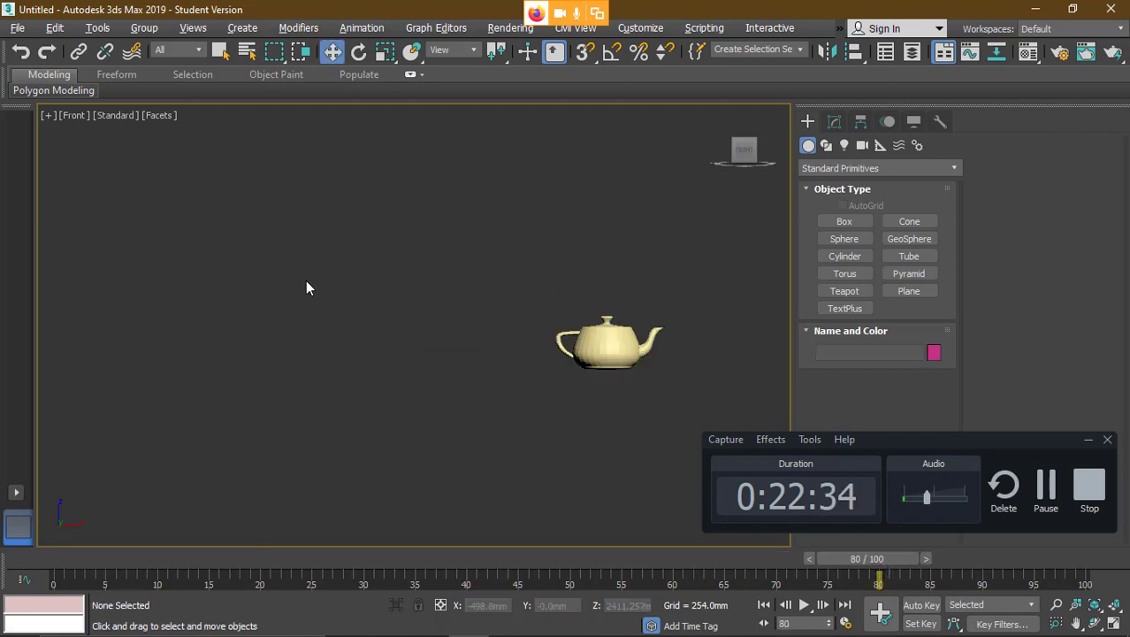
# - Change the viewport to Perspective and play back the teapot animation, stopping it partway through
pyautogui.press('p')
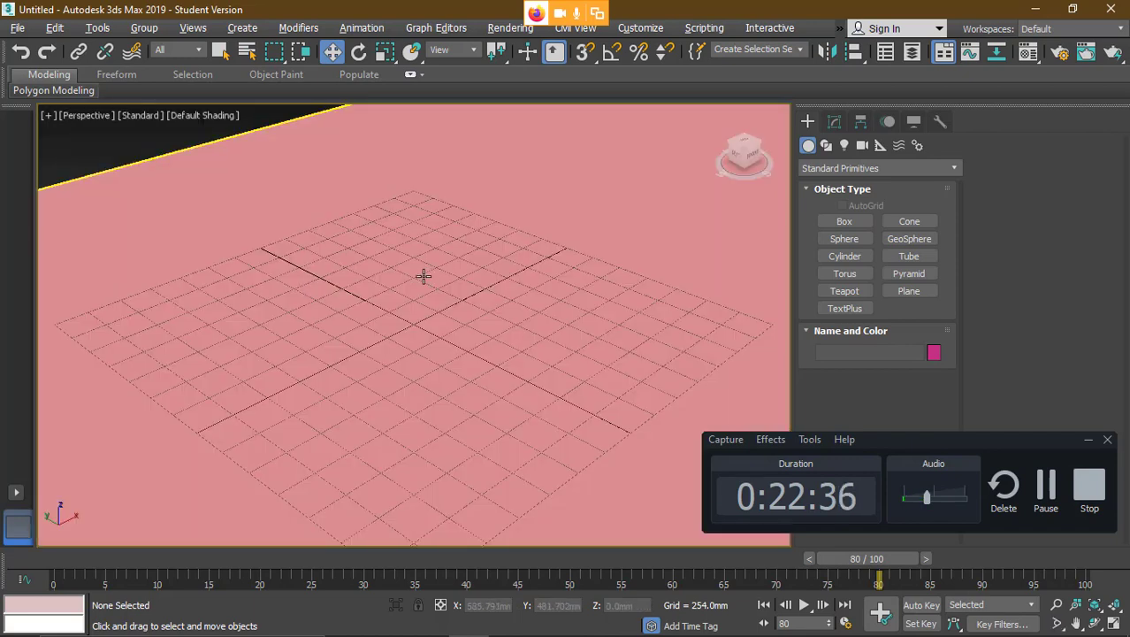
pyautogui.click(804, 604)
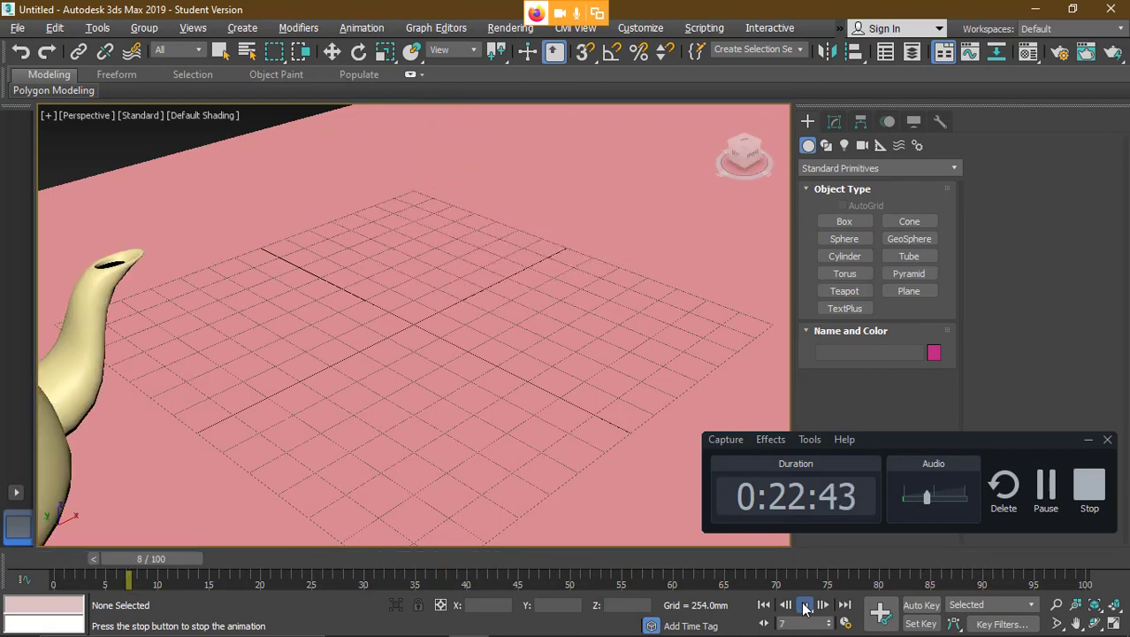
pyautogui.click(804, 605)
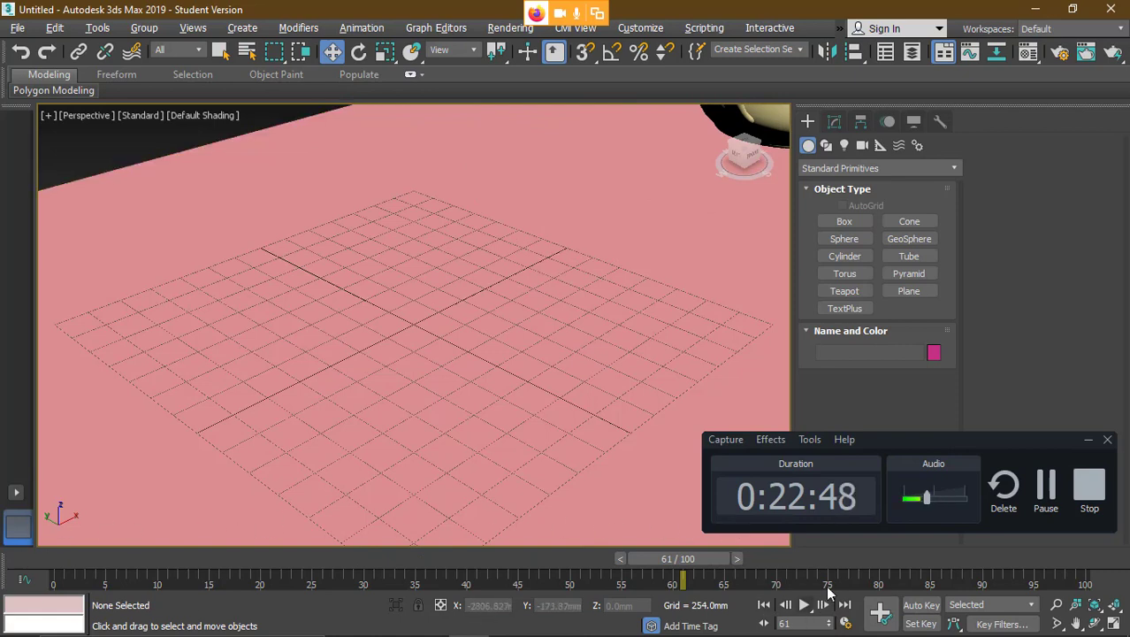
# - Select the teapot in the Perspective view and bring the whole object into sight above the plane
pyautogui.click(246, 187)
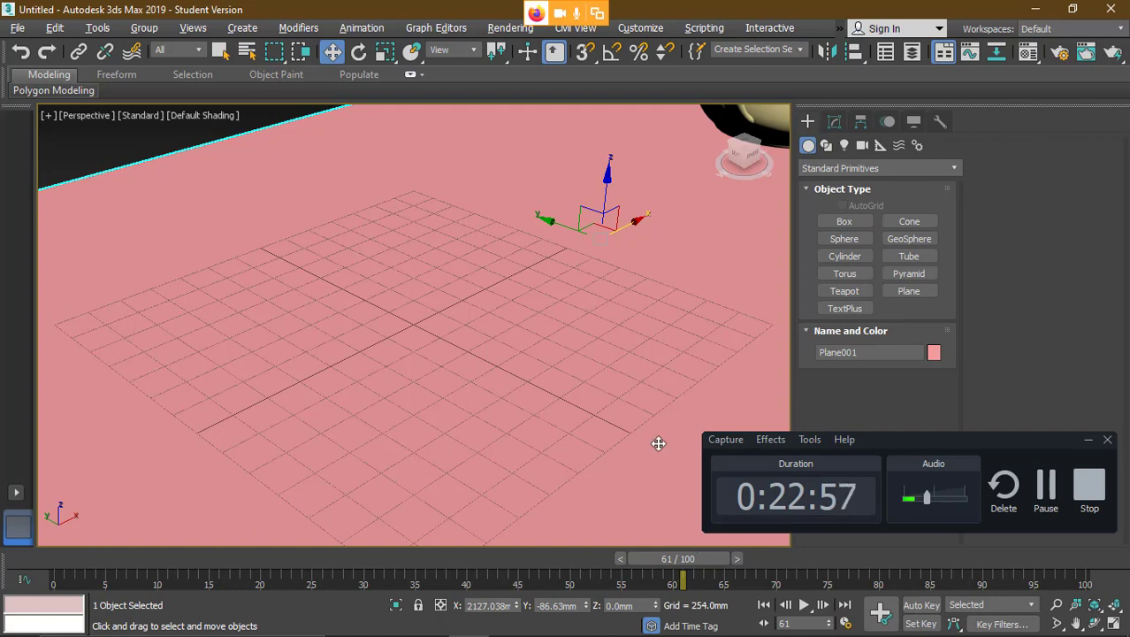
pyautogui.click(775, 119)
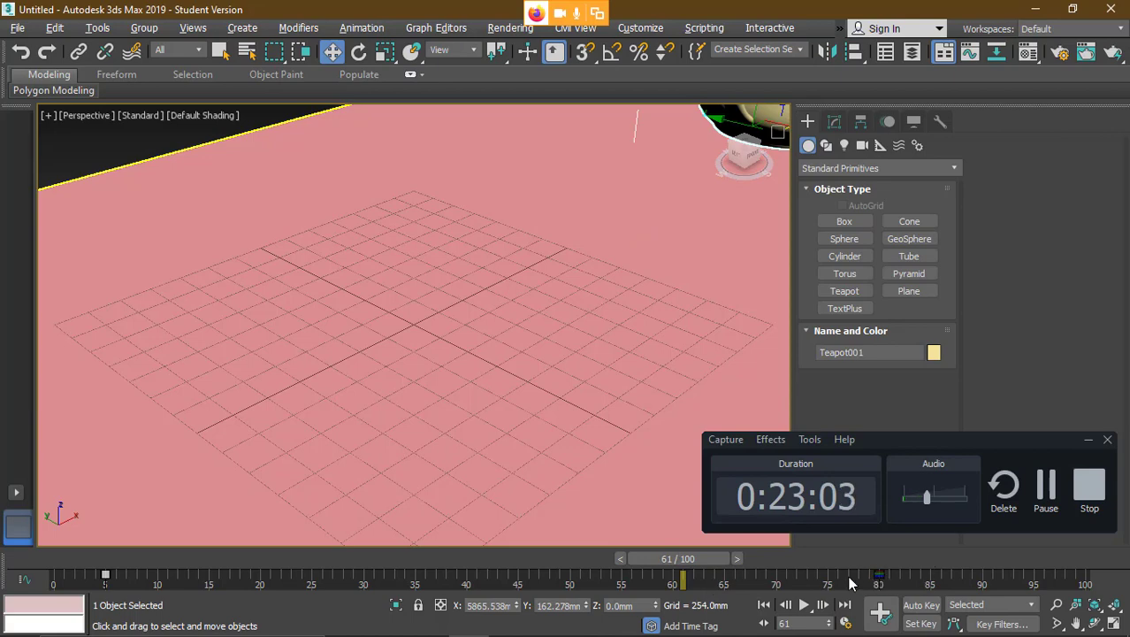
pyautogui.scroll(-2, 623, 387)
pyautogui.keyDown('alt'); pyautogui.moveTo(622, 386); pyautogui.dragTo(565, 391, button='middle'); pyautogui.keyUp('alt')
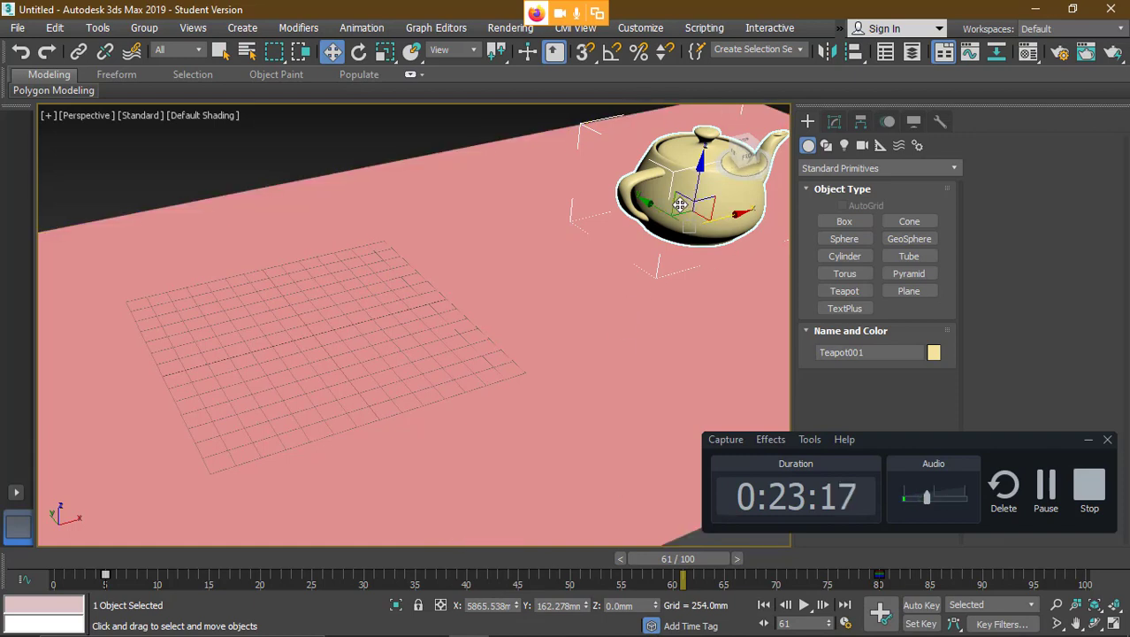
pyautogui.click(449, 297)
pyautogui.click(698, 219)
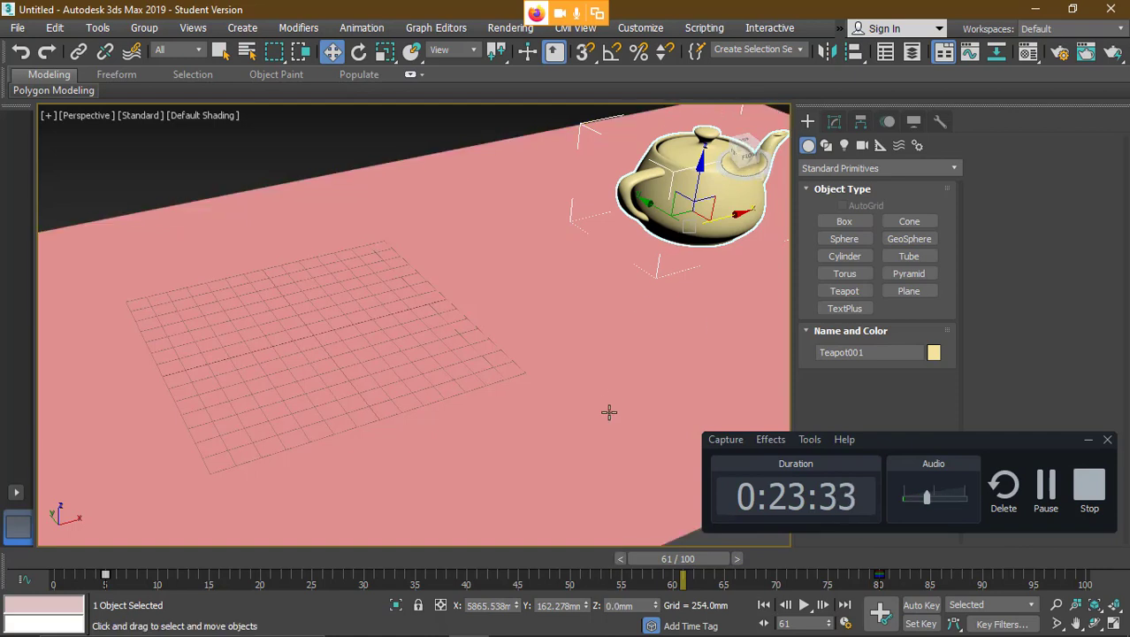
# - Turn on Set Key mode and advance the current time to the teapot's keyframe at frame 80
pyautogui.moveTo(675, 557); pyautogui.dragTo(793, 557)
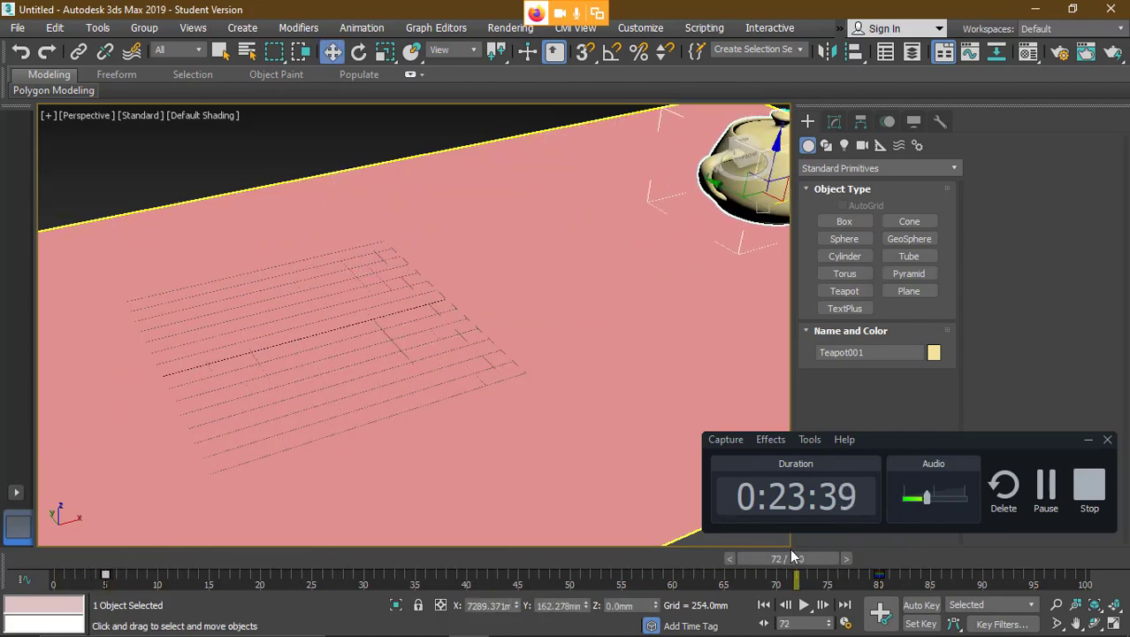
pyautogui.click(921, 624)
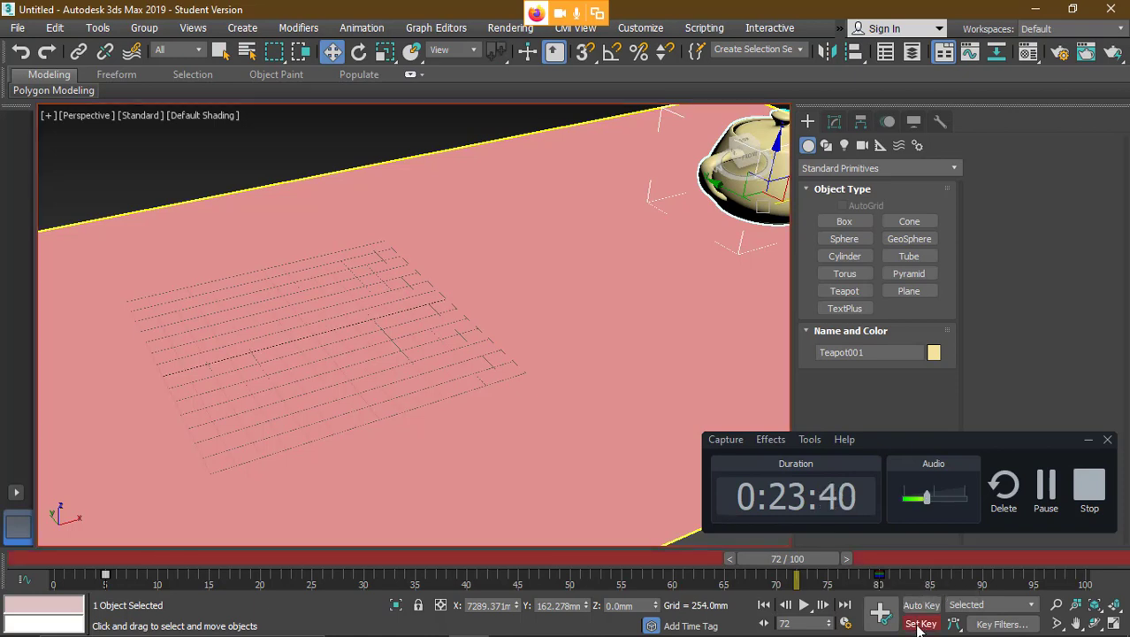
pyautogui.moveTo(787, 558); pyautogui.dragTo(849, 578)
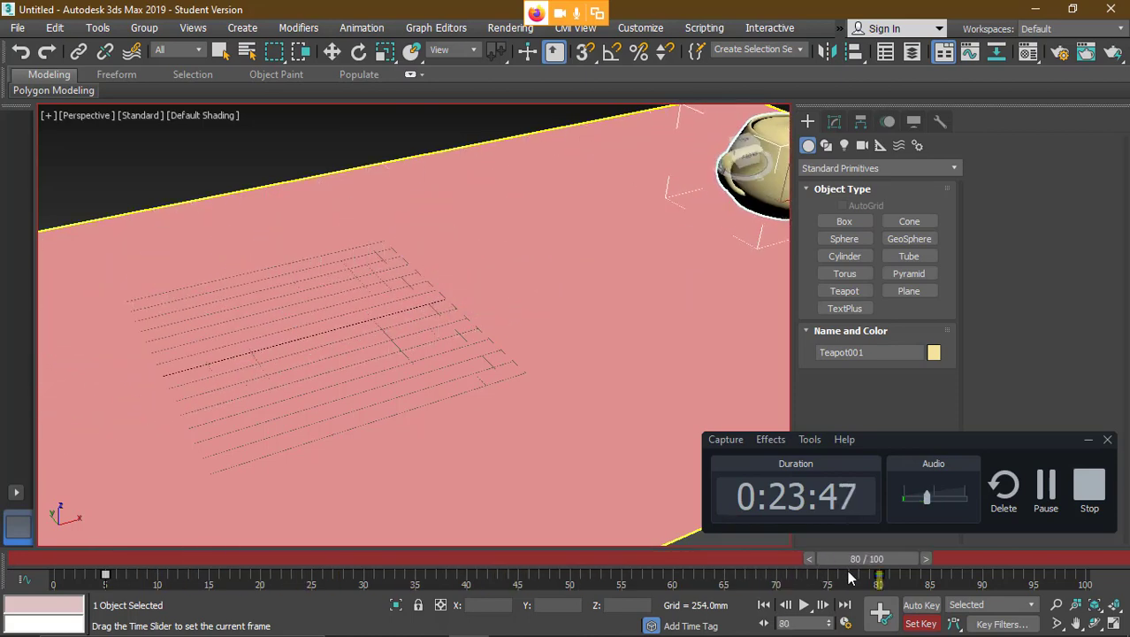
pyautogui.press('w')
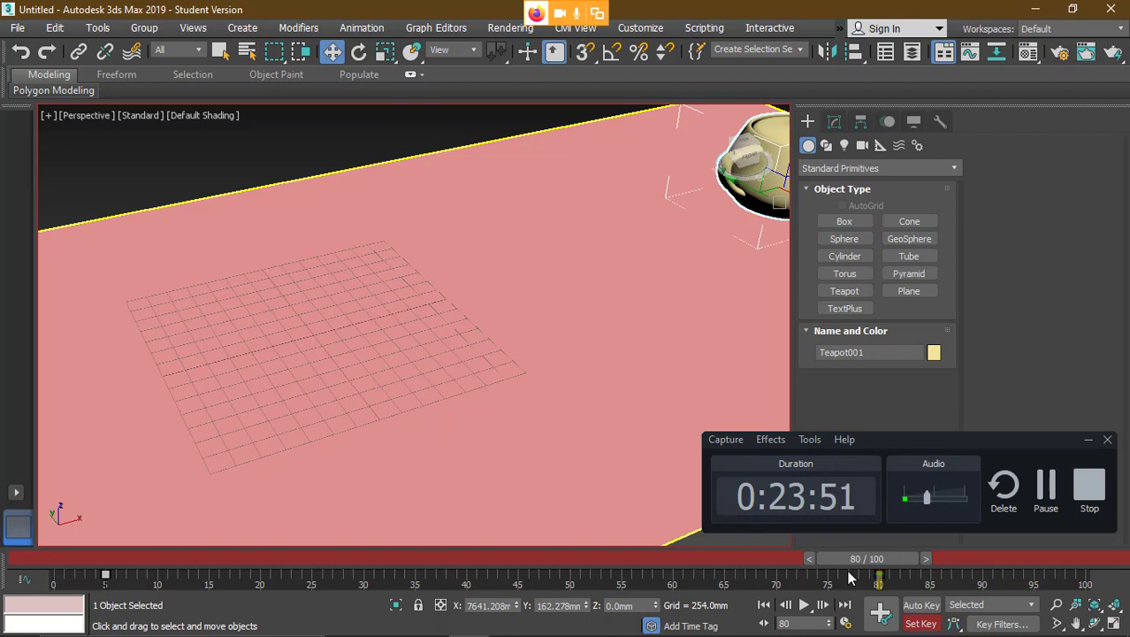
# - Check the Notepad notes, minimise them and reframe the 3ds Max view around the plane and teapot
pyautogui.hotkey('alt', 'Tab')
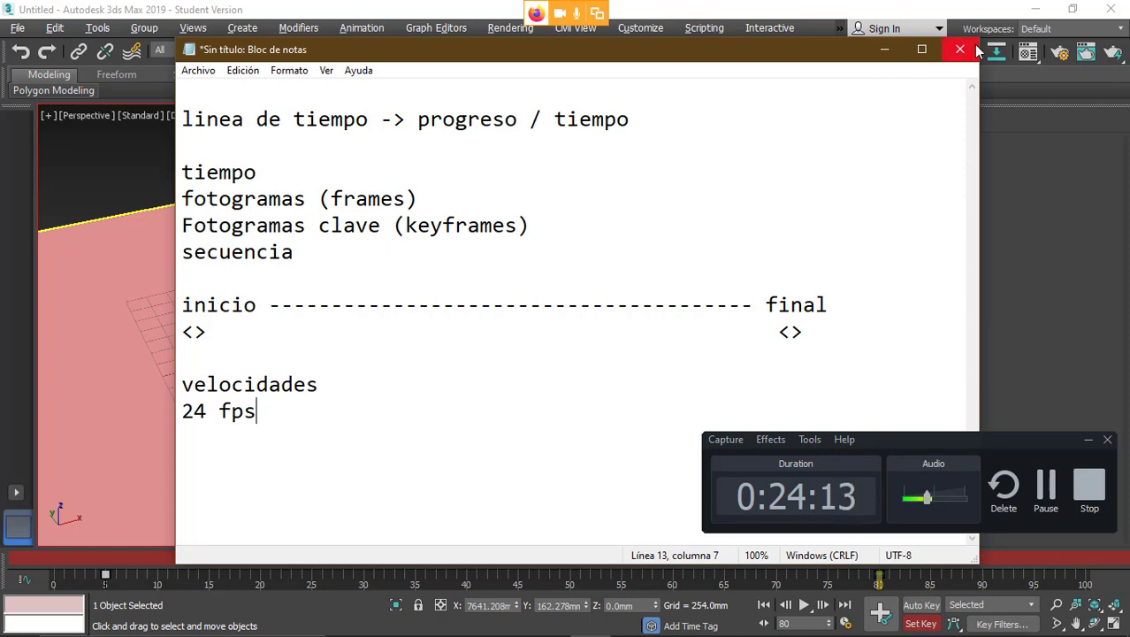
pyautogui.click(882, 51)
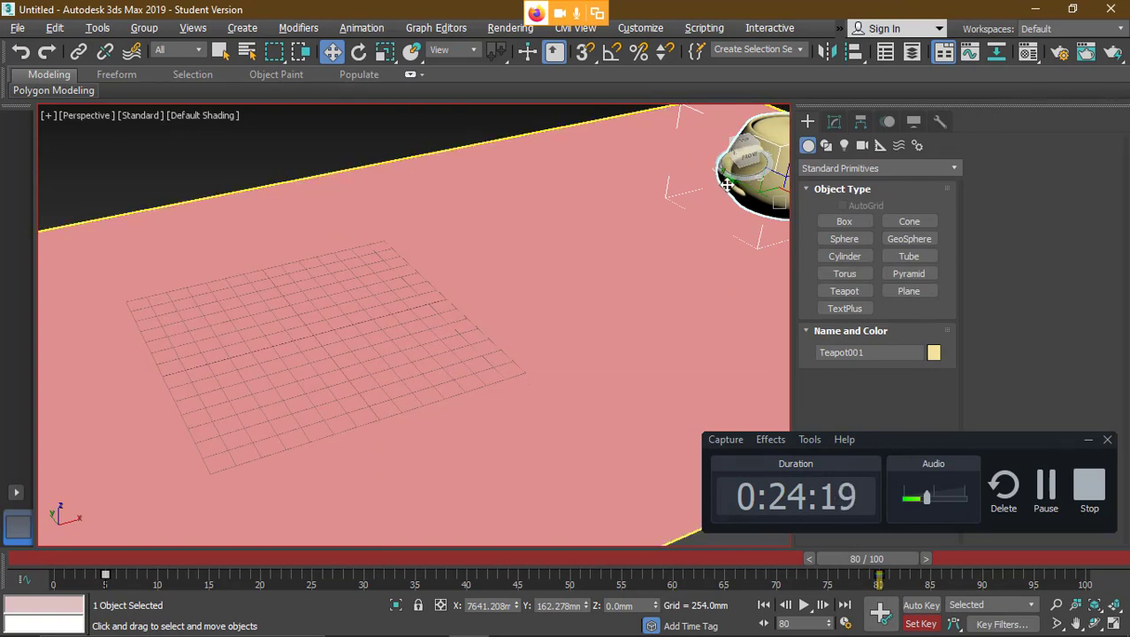
pyautogui.scroll(-5, 591, 289)
pyautogui.keyDown('alt'); pyautogui.moveTo(588, 290); pyautogui.dragTo(402, 297, button='middle'); pyautogui.keyUp('alt')
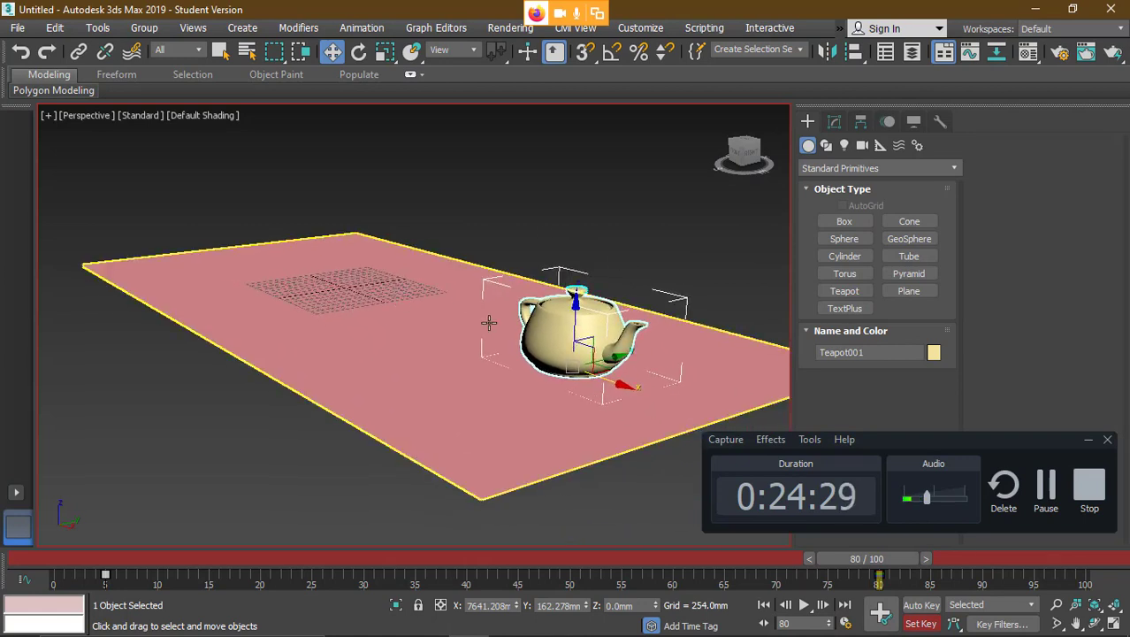
# - Turn off Set Key mode, move the teapot's end keyframe to frame 55 and bring the current time to that frame
pyautogui.click(920, 625)
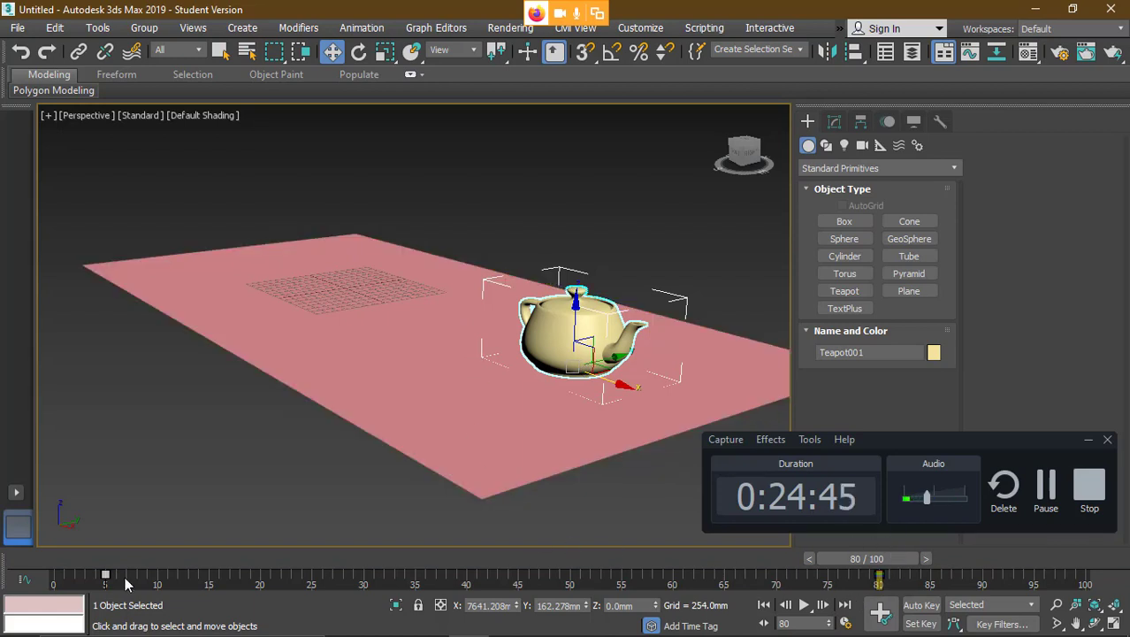
pyautogui.moveTo(868, 558)
pyautogui.mouseDown()
pyautogui.moveTo(128, 566)
pyautogui.moveTo(856, 560)
pyautogui.mouseUp()
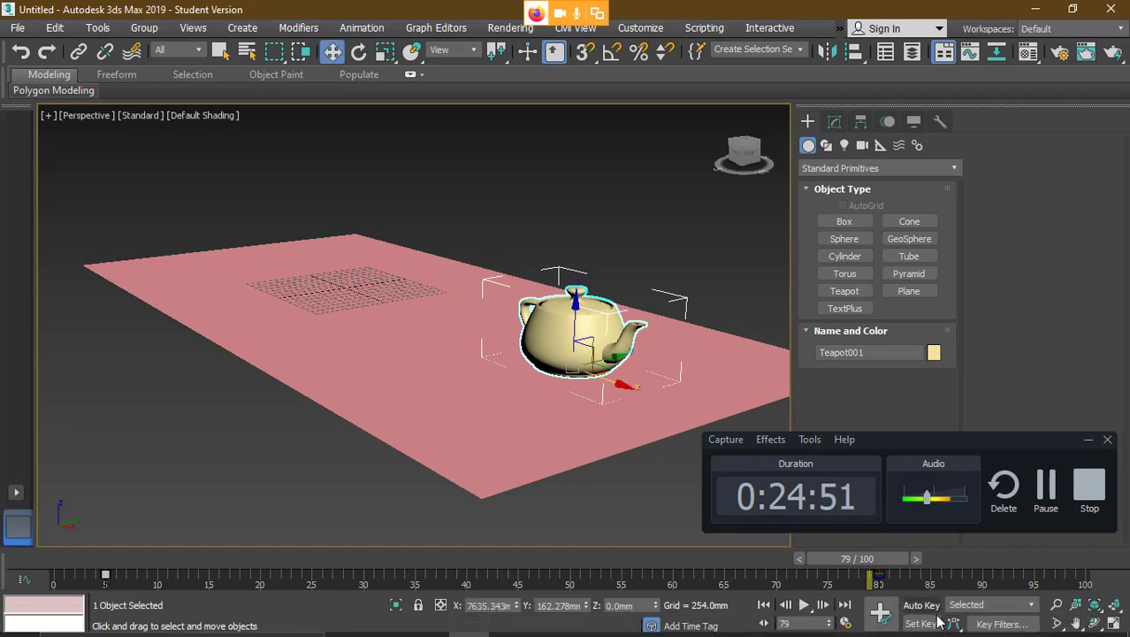
pyautogui.moveTo(872, 575); pyautogui.dragTo(622, 573)
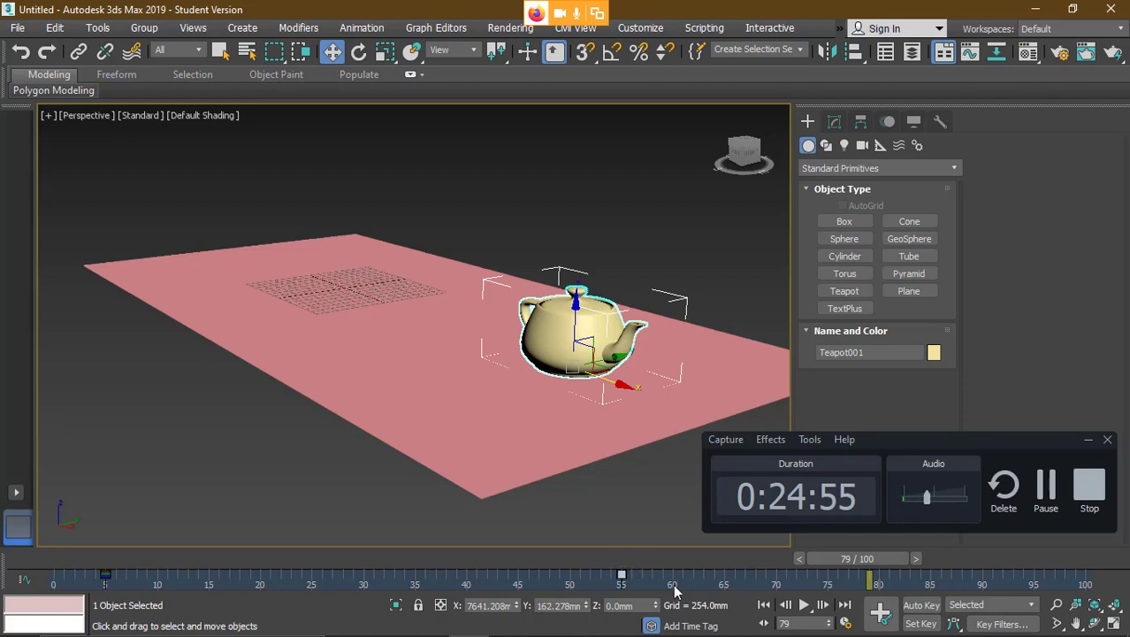
pyautogui.moveTo(883, 559); pyautogui.dragTo(637, 557)
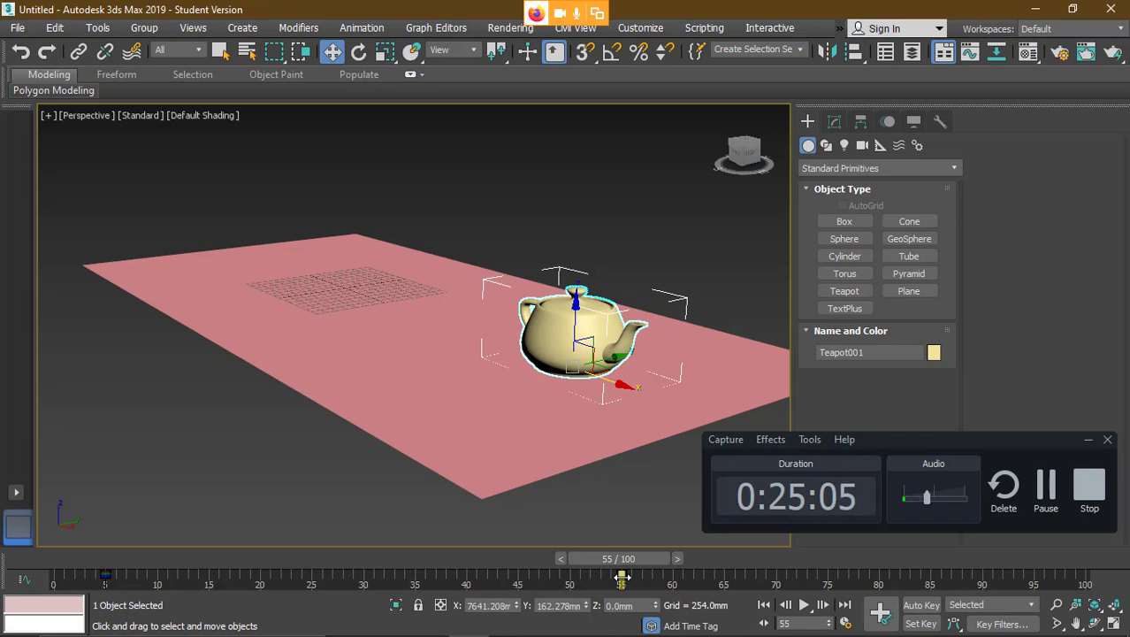
# - Move the teapot's end keyframe to frame 15, play back the faster motion and return the current time to frame 4
pyautogui.moveTo(622, 579); pyautogui.dragTo(208, 579)
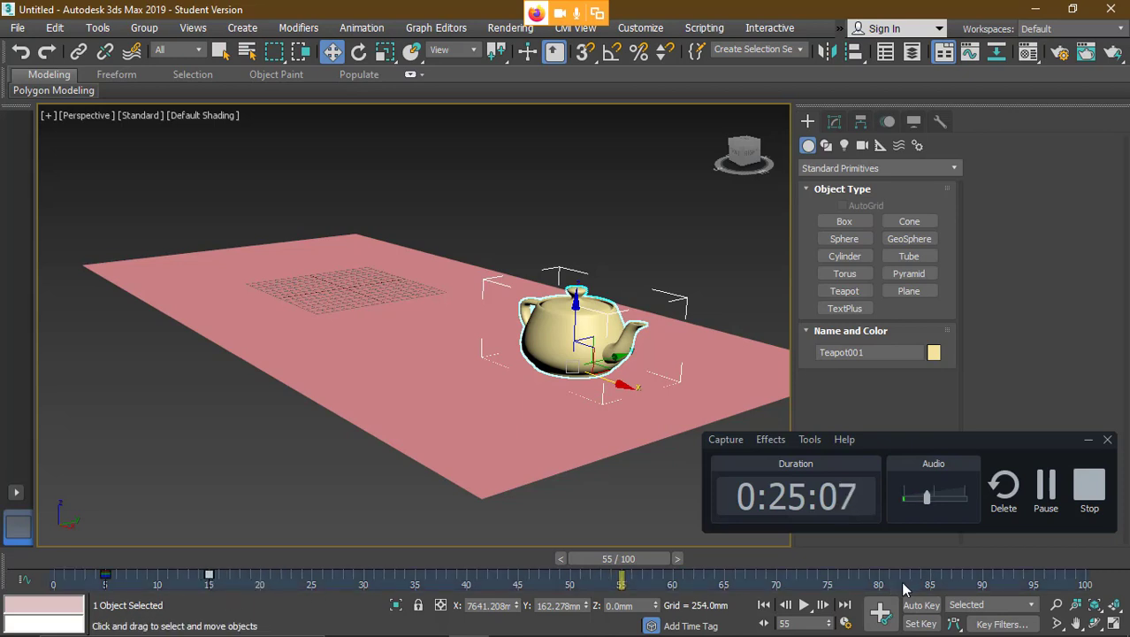
pyautogui.moveTo(620, 557); pyautogui.dragTo(120, 575)
pyautogui.click(805, 606)
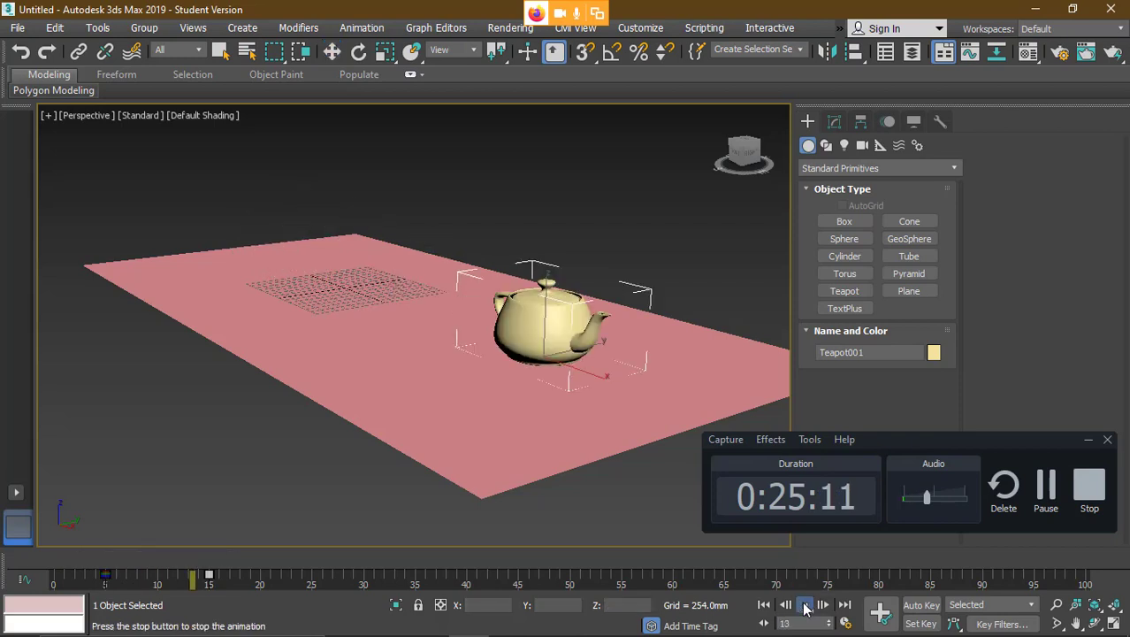
pyautogui.click(804, 606)
pyautogui.moveTo(235, 564); pyautogui.dragTo(95, 570)
pyautogui.press('w')
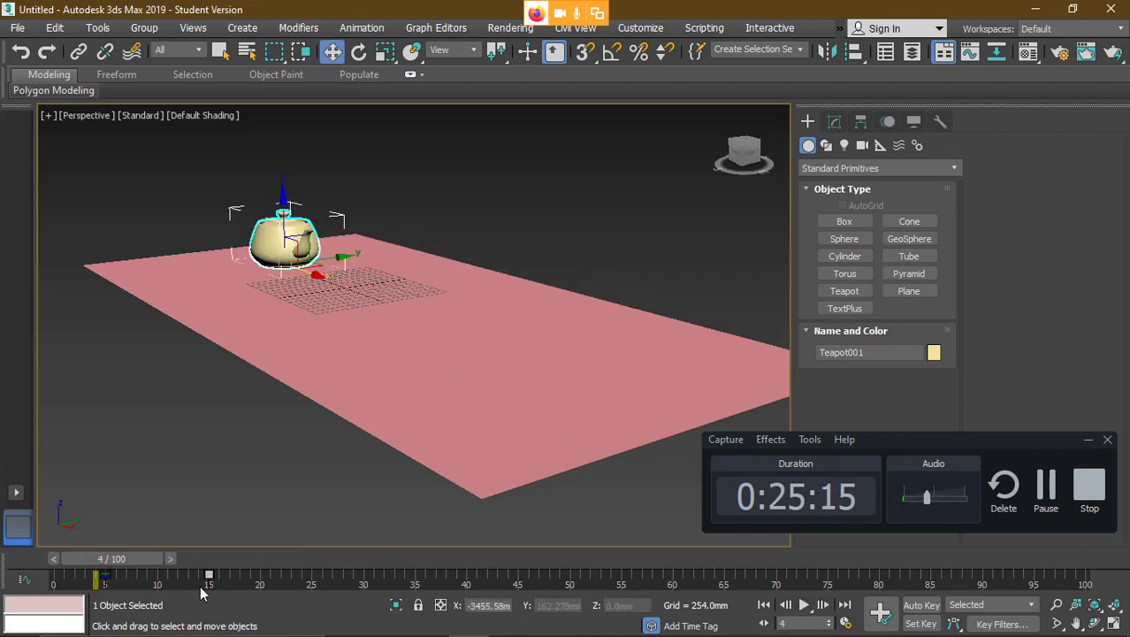
# - Retime the teapot's end keyframe to frame 41, scrub through the motion, and shift that key on to frame 57
pyautogui.moveTo(209, 574); pyautogui.dragTo(476, 575)
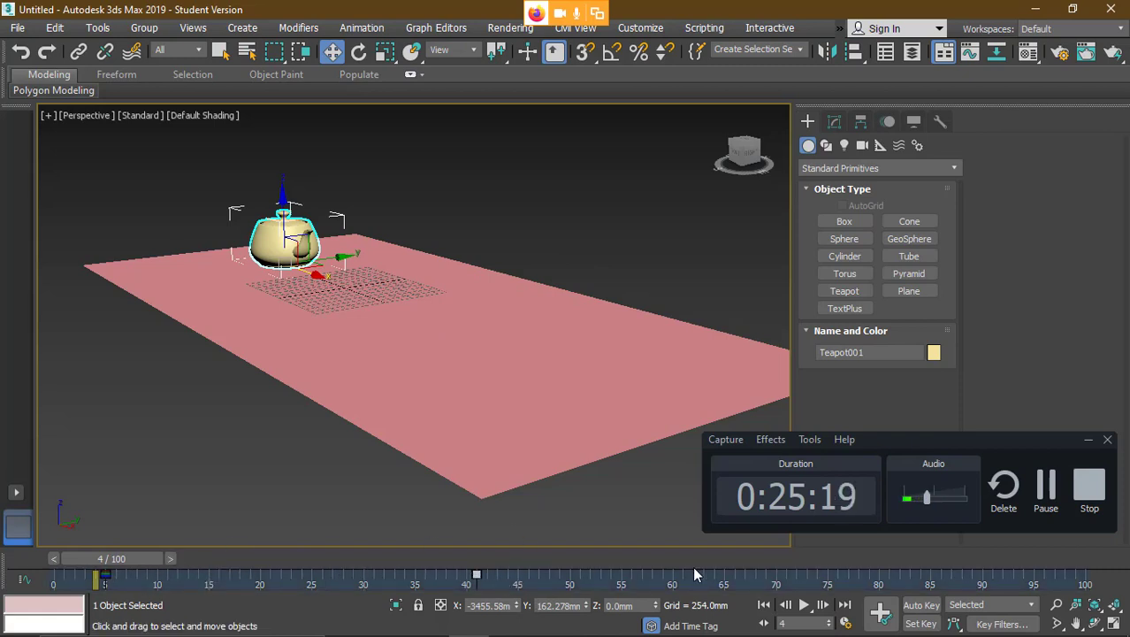
pyautogui.click(919, 623)
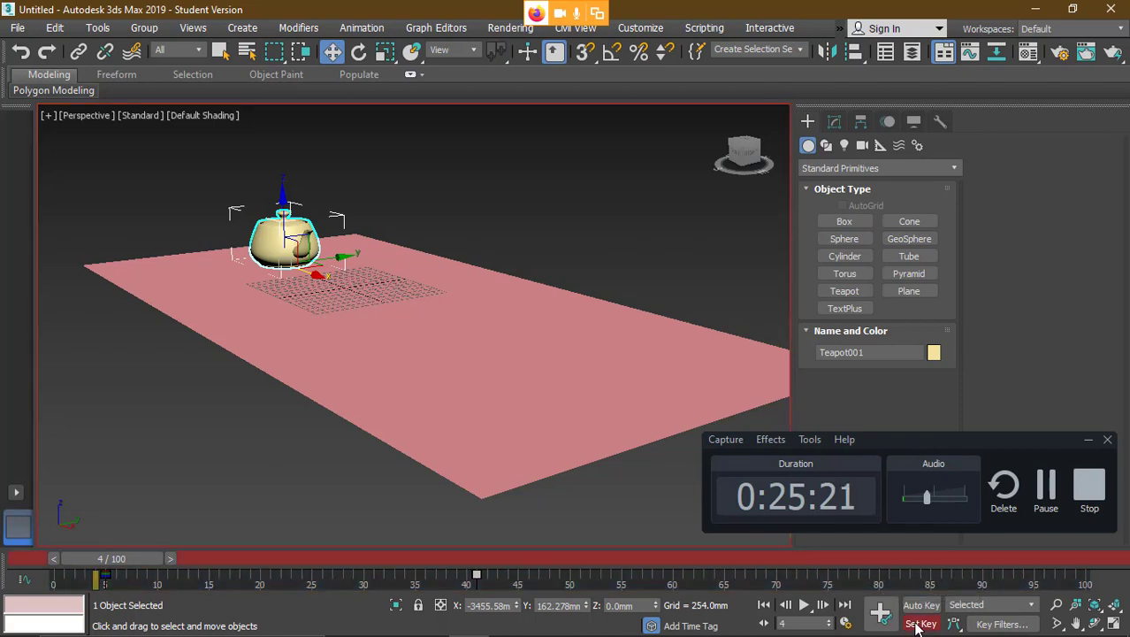
pyautogui.moveTo(144, 564); pyautogui.dragTo(478, 559)
pyautogui.click(924, 623)
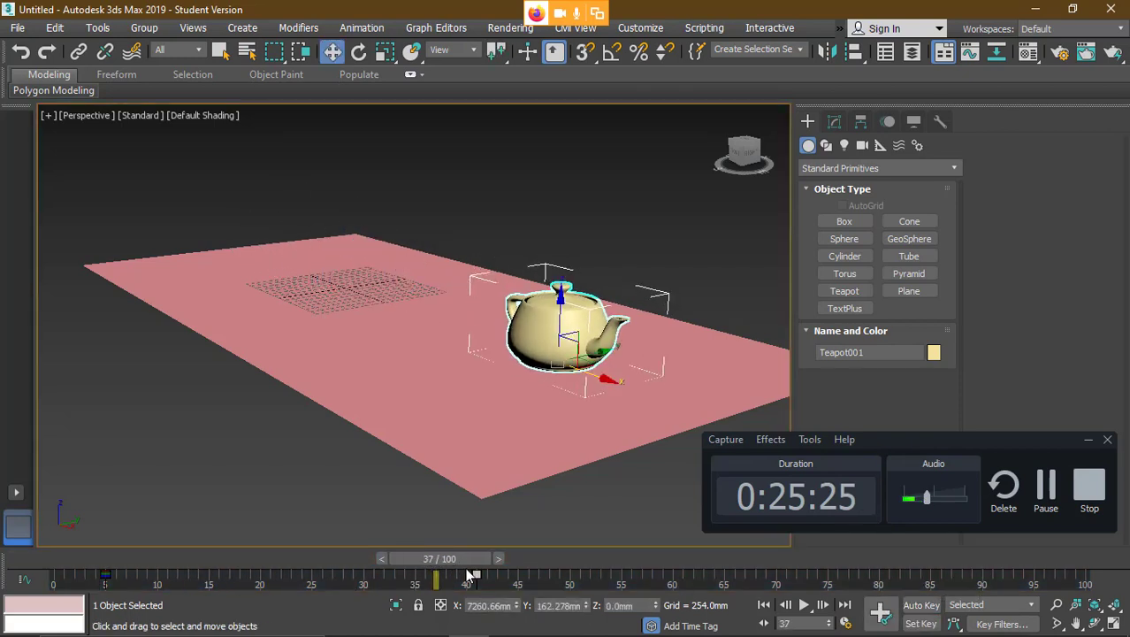
pyautogui.moveTo(478, 576); pyautogui.dragTo(642, 586)
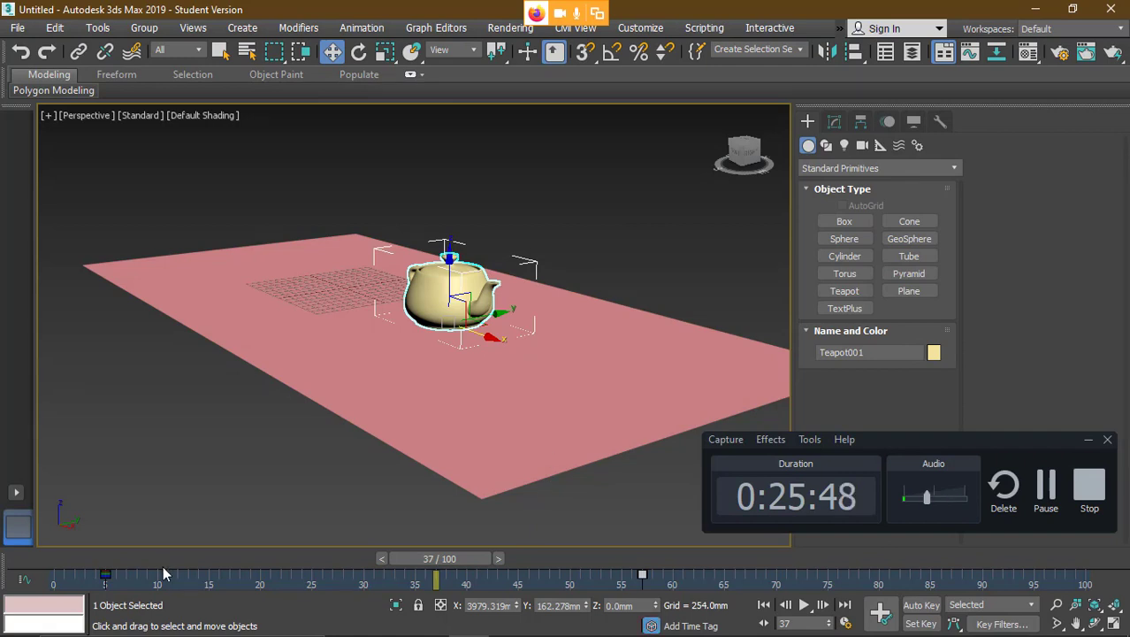
# - Open the track bar's Mini Curve Editor, enlarge it over the viewport and move the current time to frame 26
pyautogui.click(24, 583)
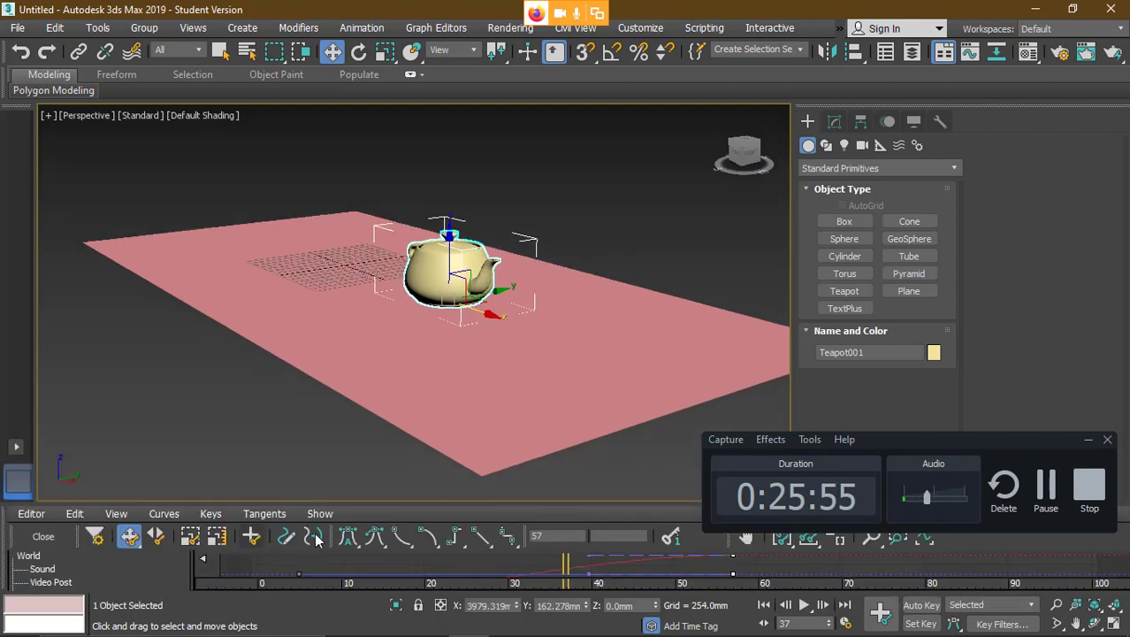
pyautogui.moveTo(355, 504); pyautogui.dragTo(384, 336)
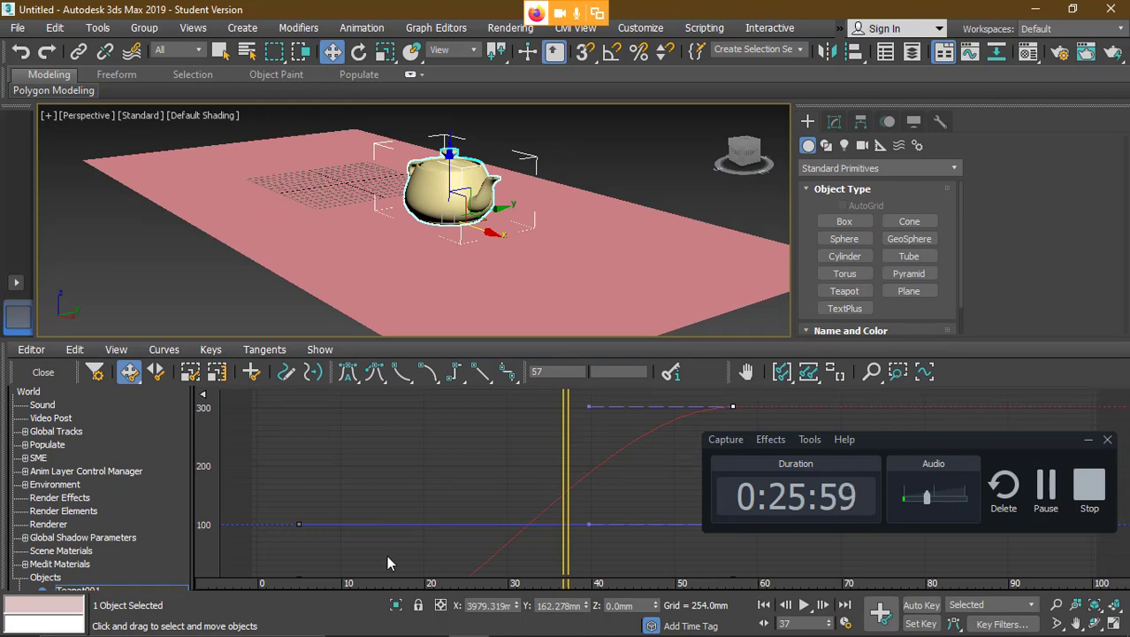
pyautogui.moveTo(565, 436); pyautogui.dragTo(474, 432)
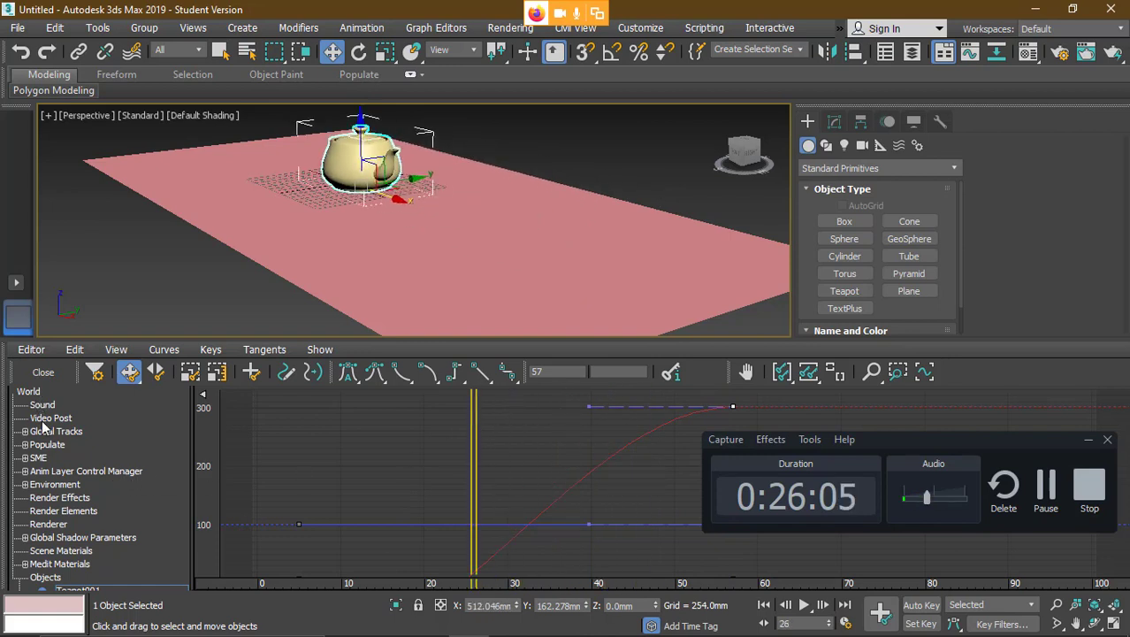
# - Find the teapot in the Curve Editor's track hierarchy and display its Transform and Position tracks
pyautogui.click(56, 550)
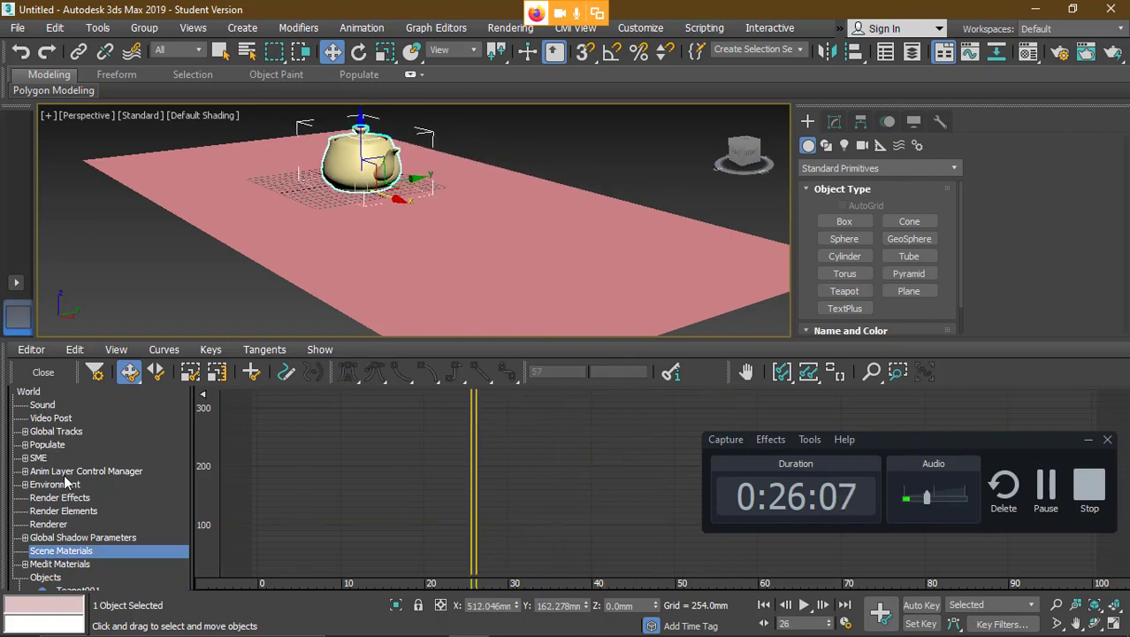
pyautogui.scroll(-3, 146, 488)
pyautogui.scroll(-2, 155, 478)
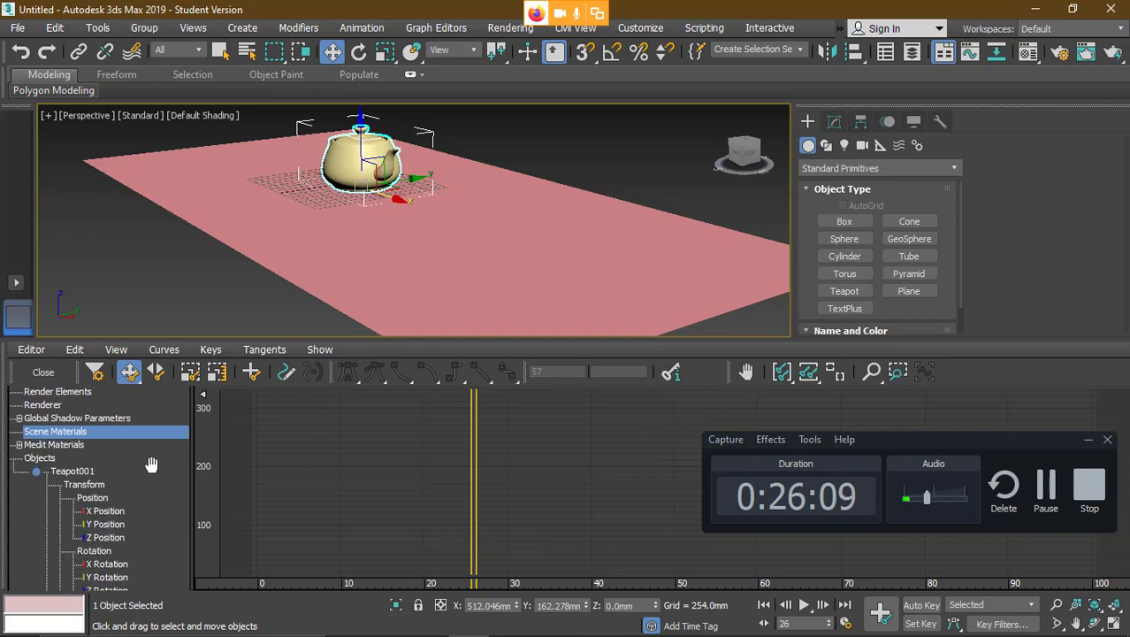
pyautogui.scroll(-2, 133, 473)
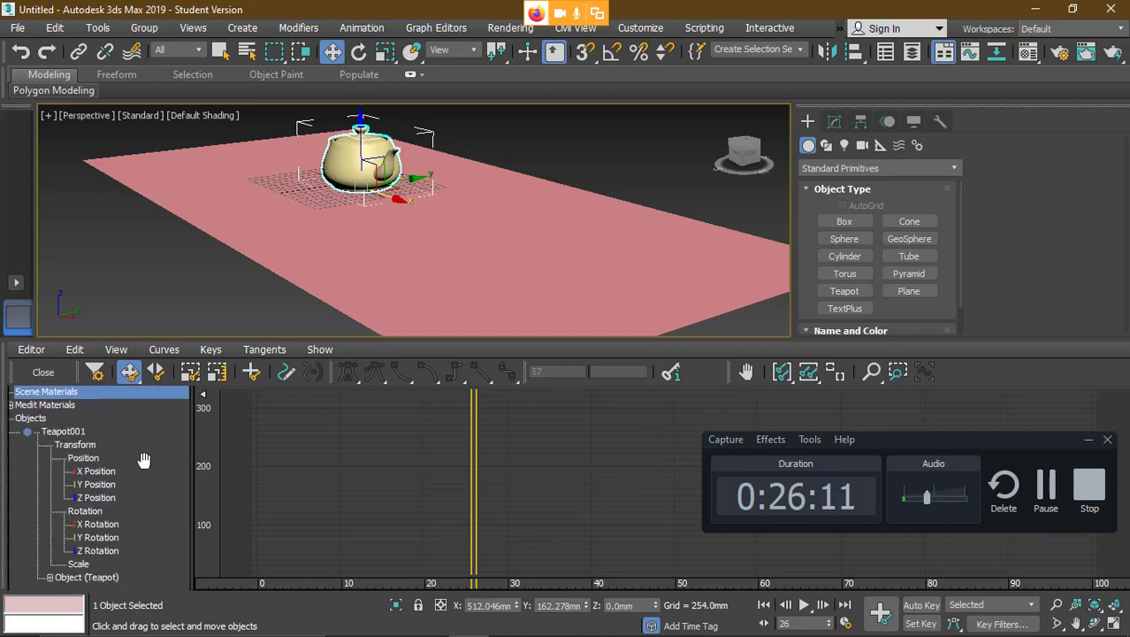
pyautogui.click(78, 433)
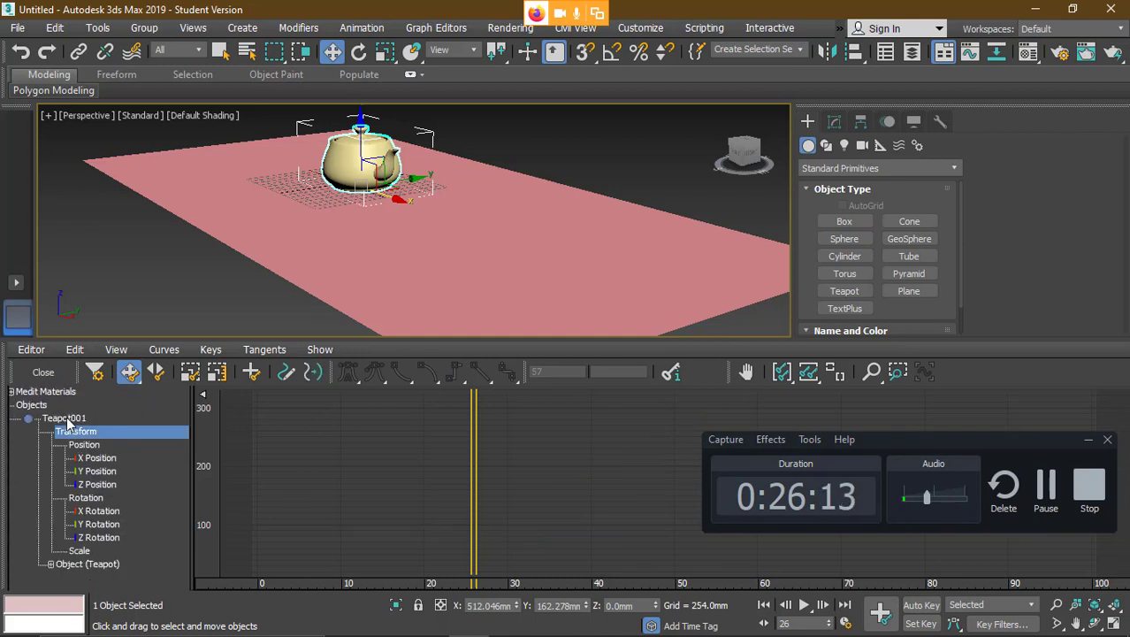
pyautogui.click(69, 420)
pyautogui.click(82, 432)
pyautogui.click(85, 444)
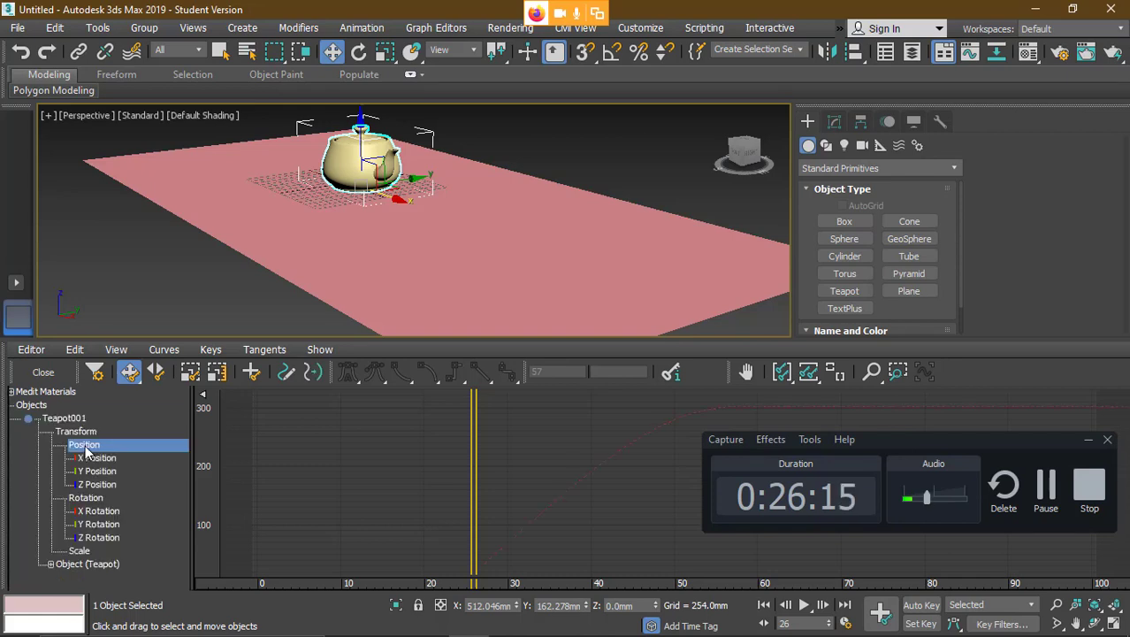
# - Compare the teapot's Rotation, Scale and Position curves, and close the Curve Editor
pyautogui.click(96, 501)
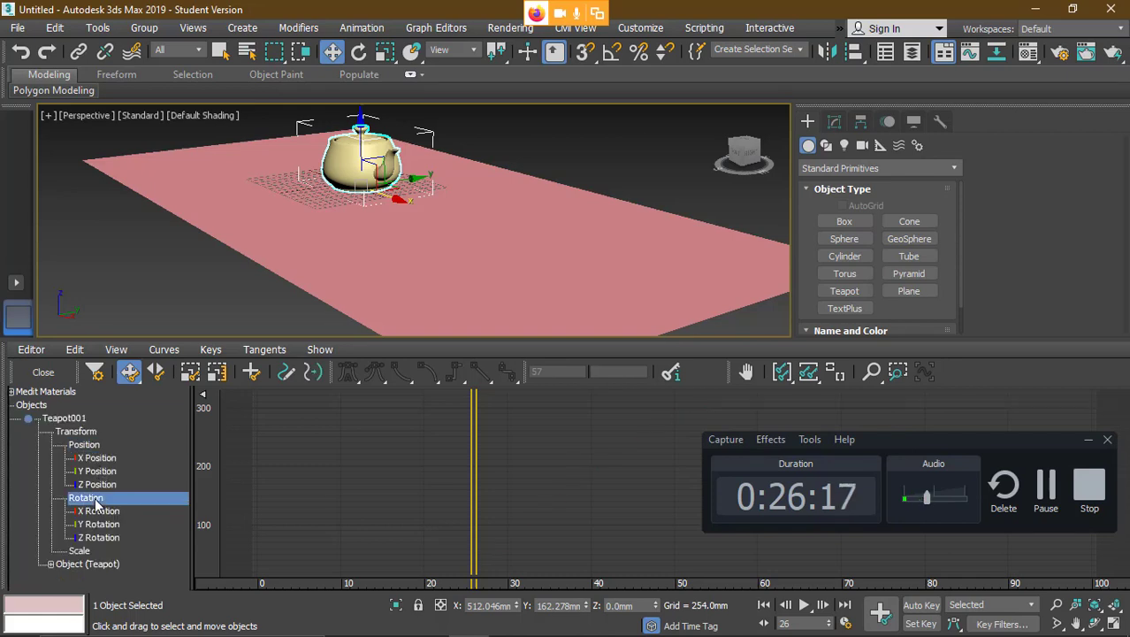
pyautogui.click(81, 551)
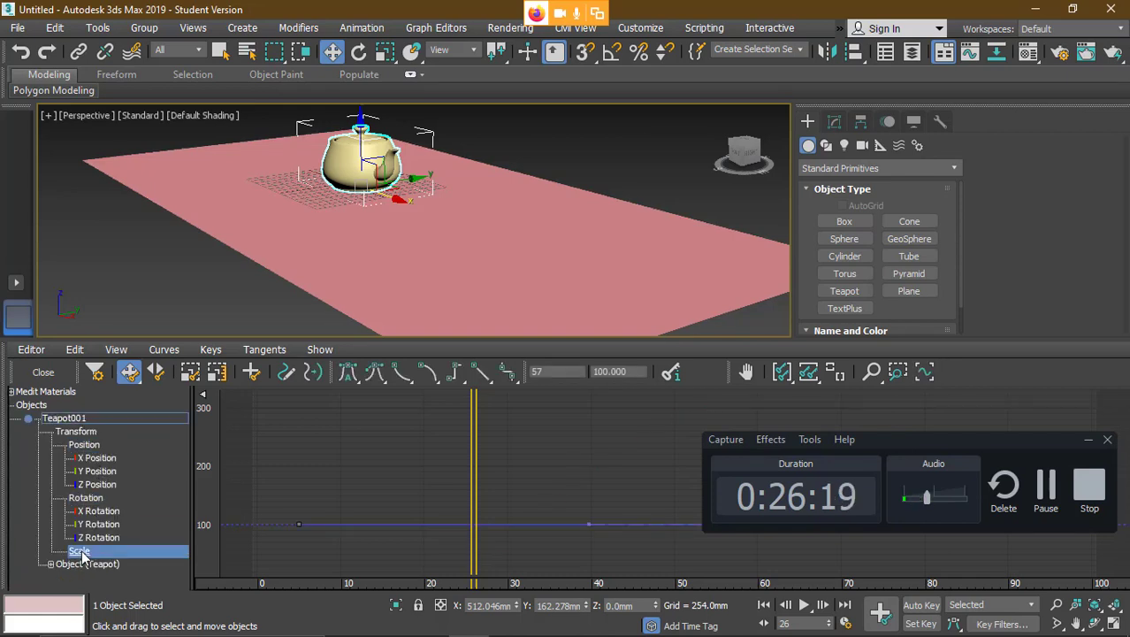
pyautogui.click(88, 500)
pyautogui.click(85, 444)
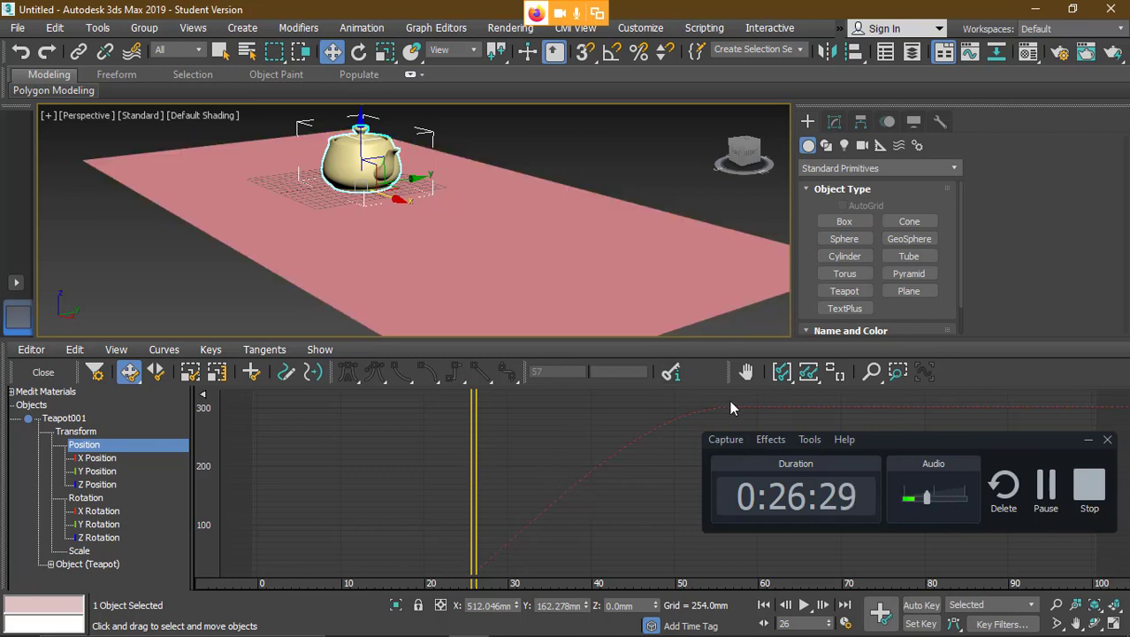
pyautogui.click(87, 501)
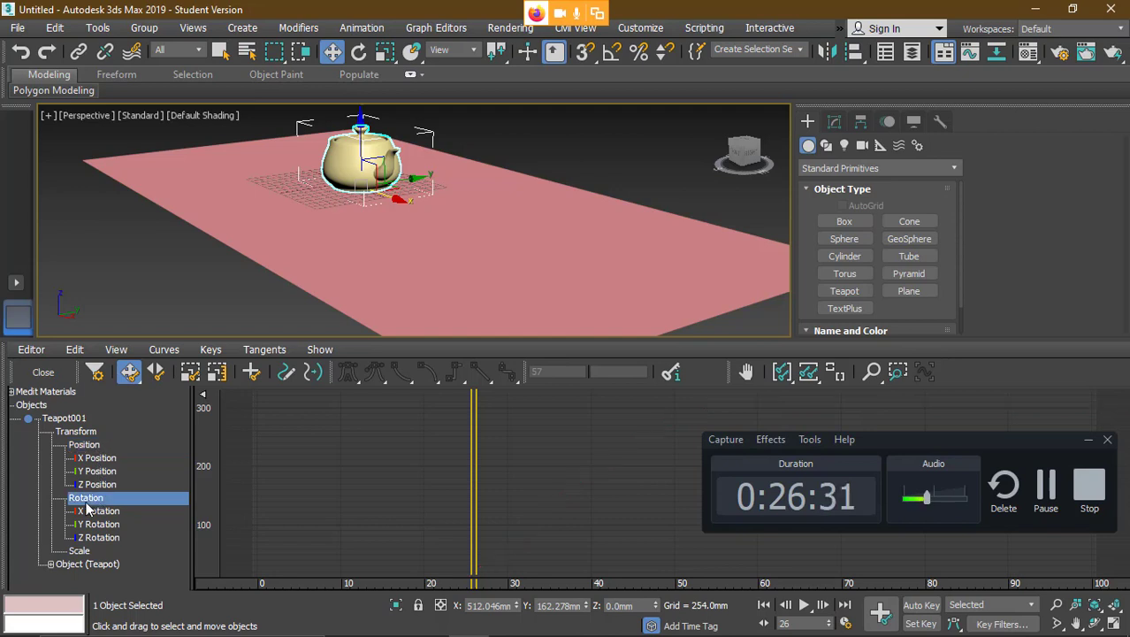
pyautogui.click(85, 551)
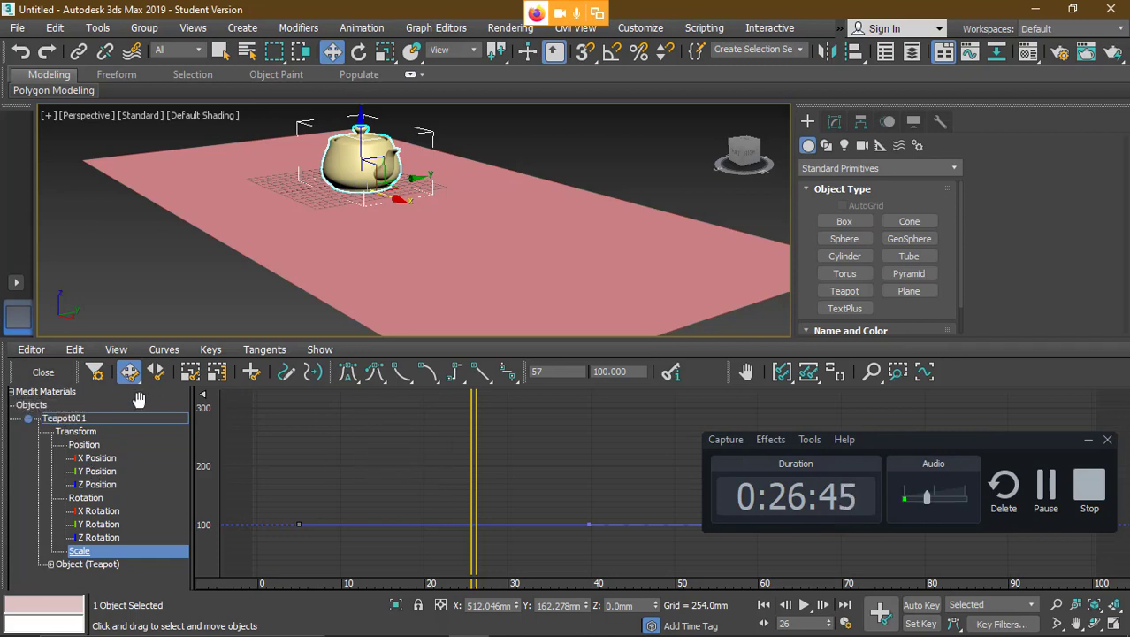
pyautogui.click(43, 372)
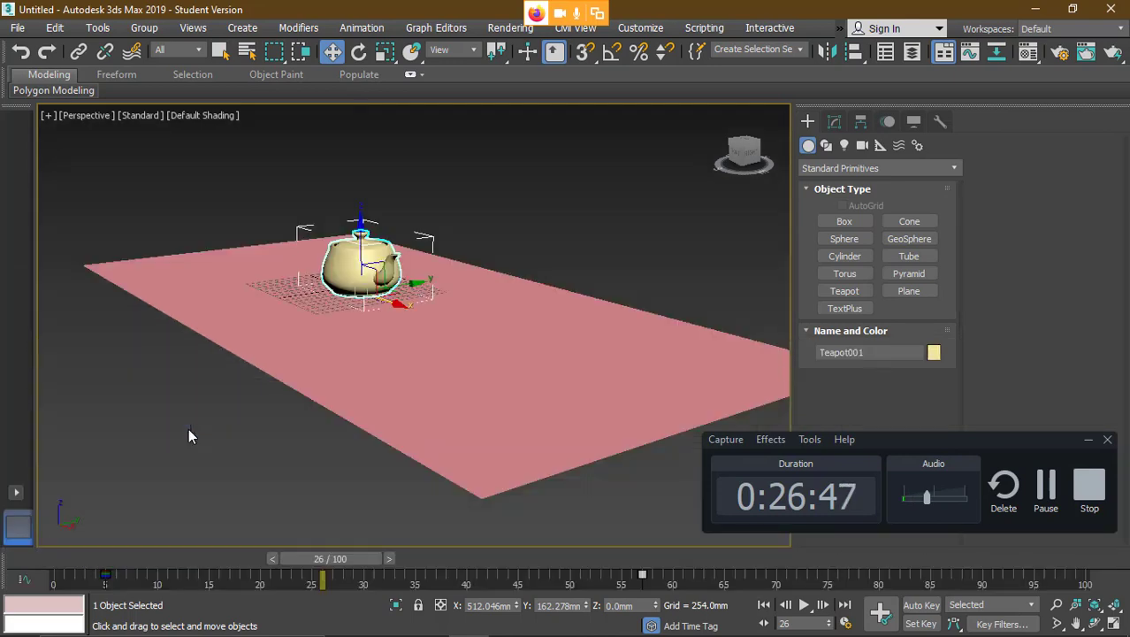
# - Go to frame 5, move the teapot's end keyframe to frame 95 and briefly play back the animation
pyautogui.moveTo(320, 566); pyautogui.dragTo(121, 564)
pyautogui.press('w')
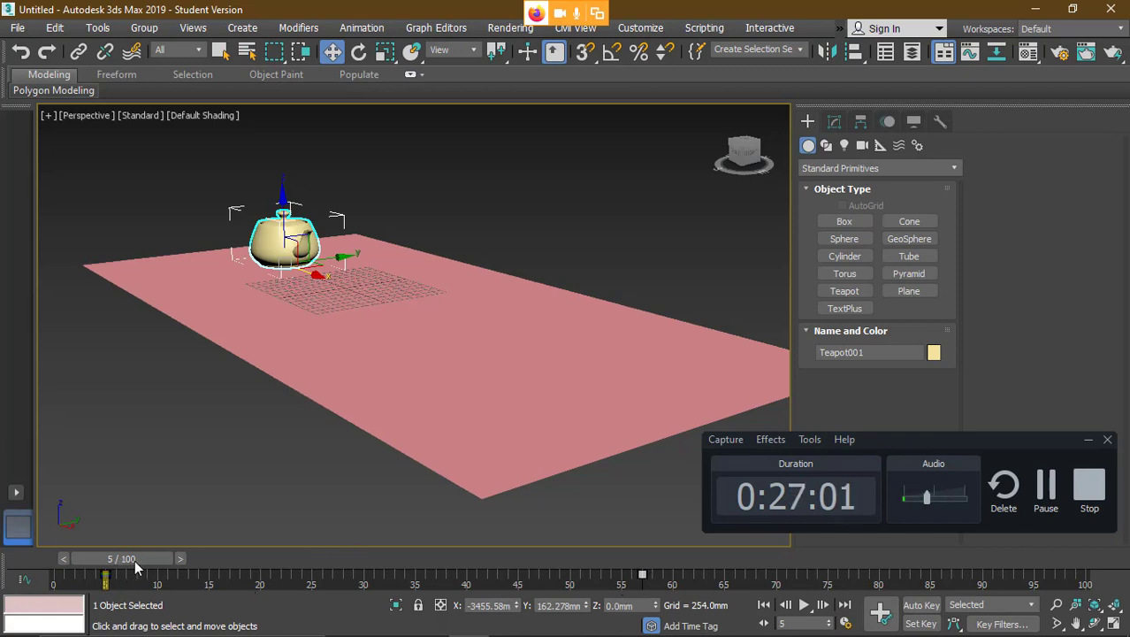
pyautogui.moveTo(642, 574)
pyautogui.mouseDown()
pyautogui.moveTo(1043, 577)
pyautogui.moveTo(1033, 576)
pyautogui.mouseUp()
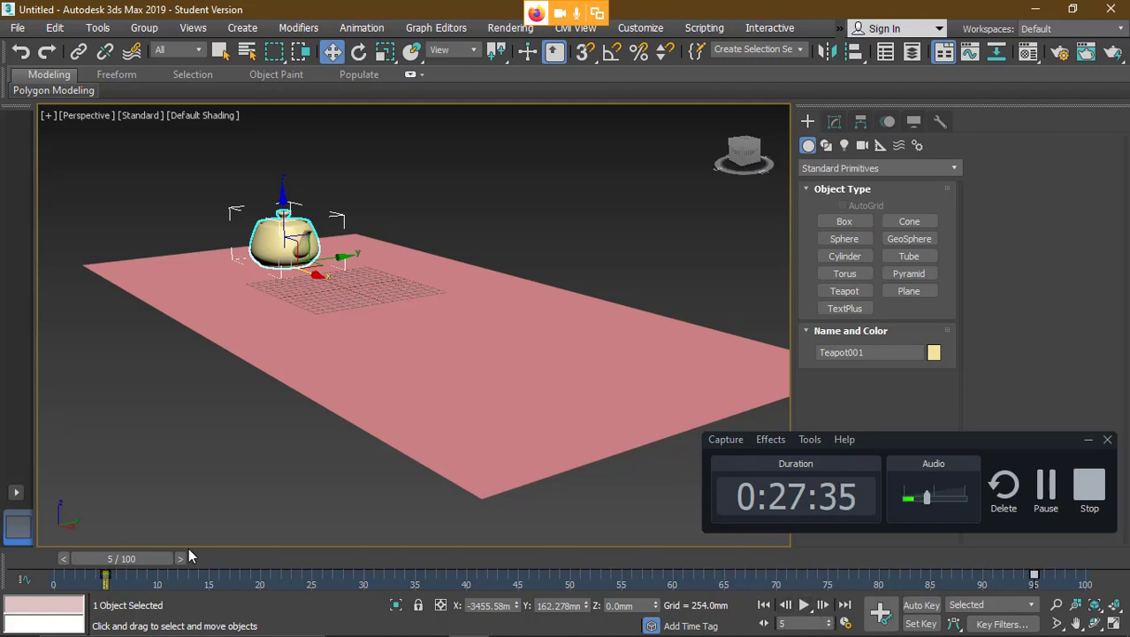
pyautogui.click(806, 606)
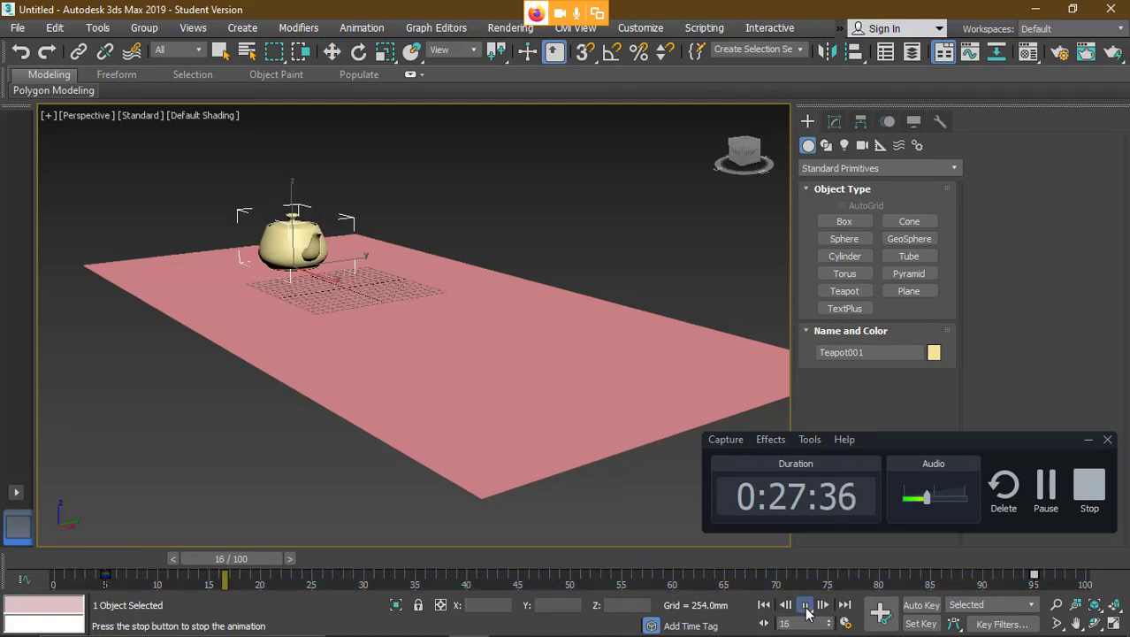
pyautogui.click(806, 606)
# - Jump to the animation's end and back to its start, then advance the current time to frame 20
pyautogui.click(844, 605)
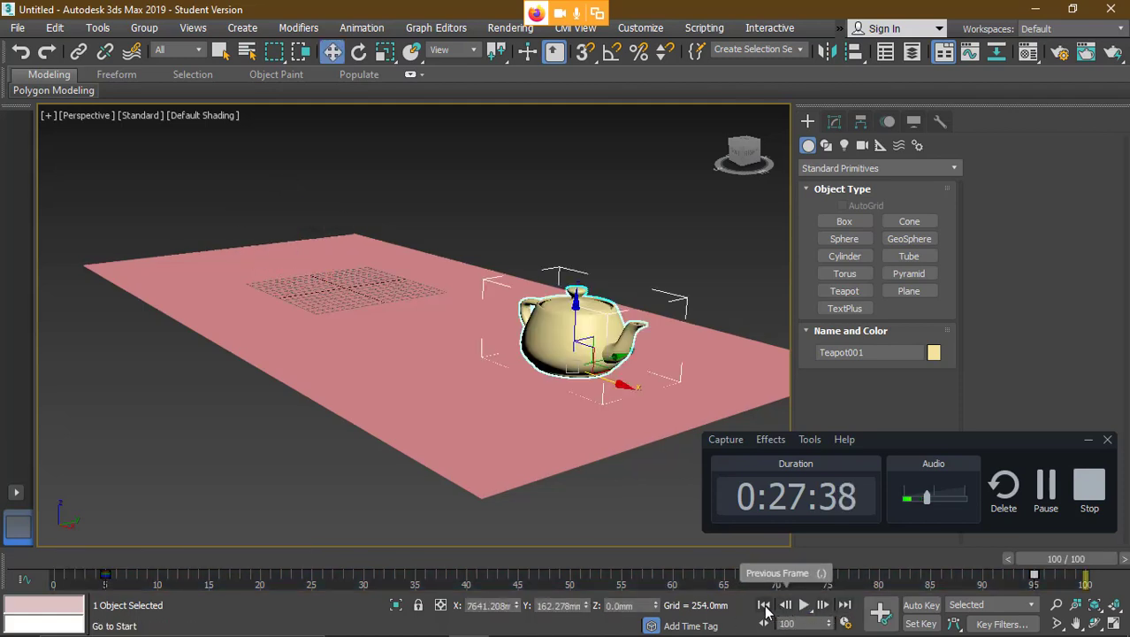
pyautogui.click(763, 604)
pyautogui.click(823, 606)
pyautogui.click(823, 605)
pyautogui.click(823, 606)
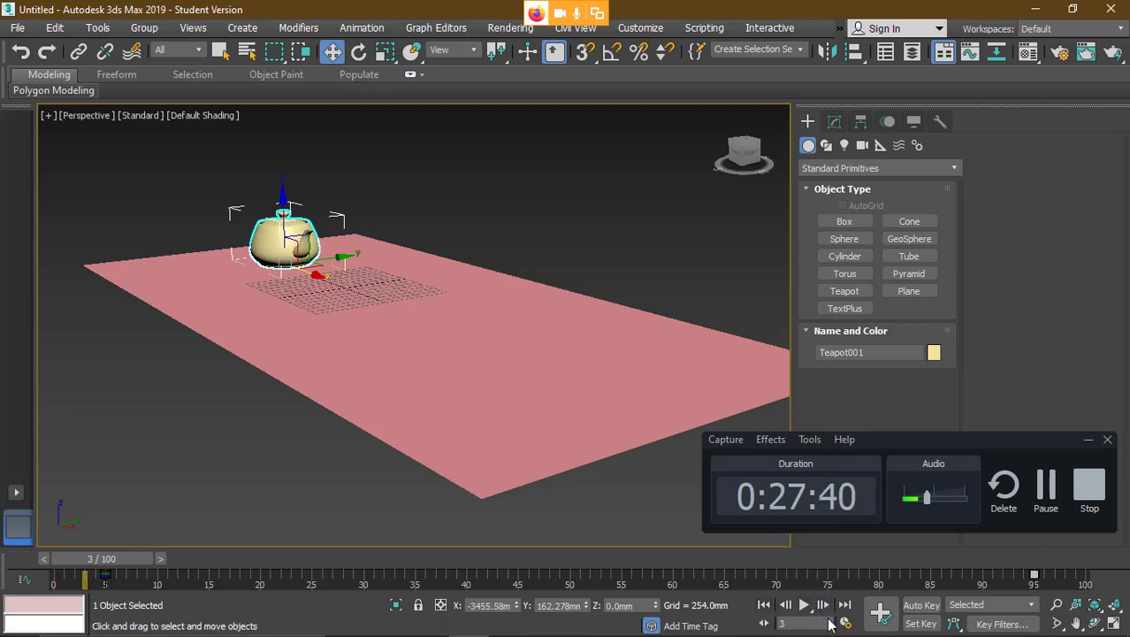
pyautogui.click(828, 619)
pyautogui.click(828, 619)
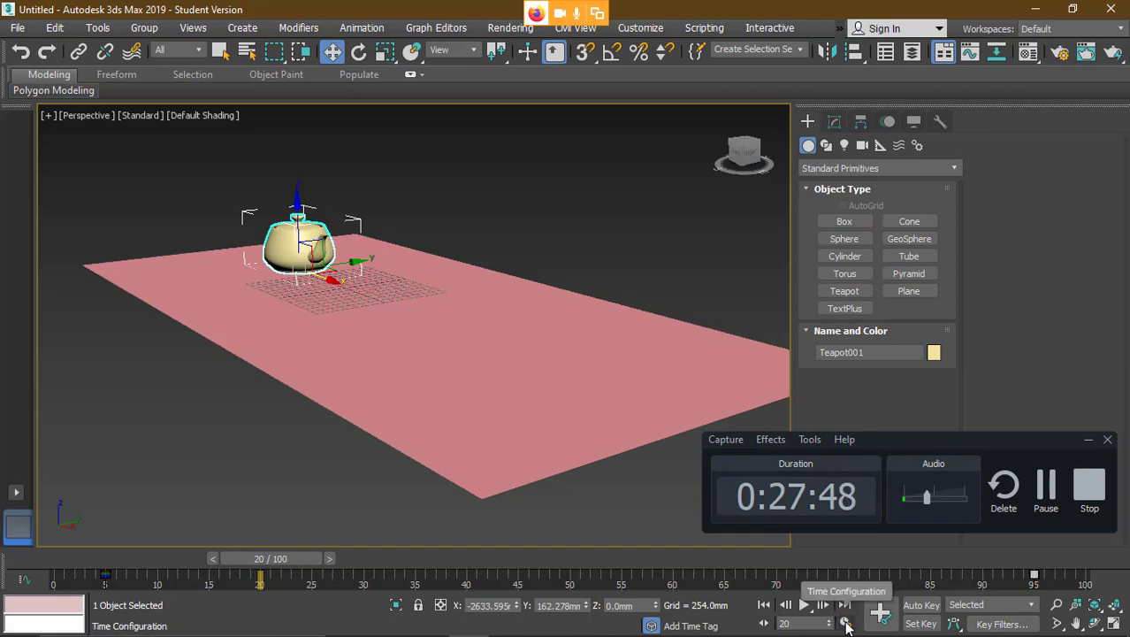
# - Open Time Configuration to check the frame rate, then switch to Notepad and change the speeds line to "24 / 30 fps"
pyautogui.click(847, 625)
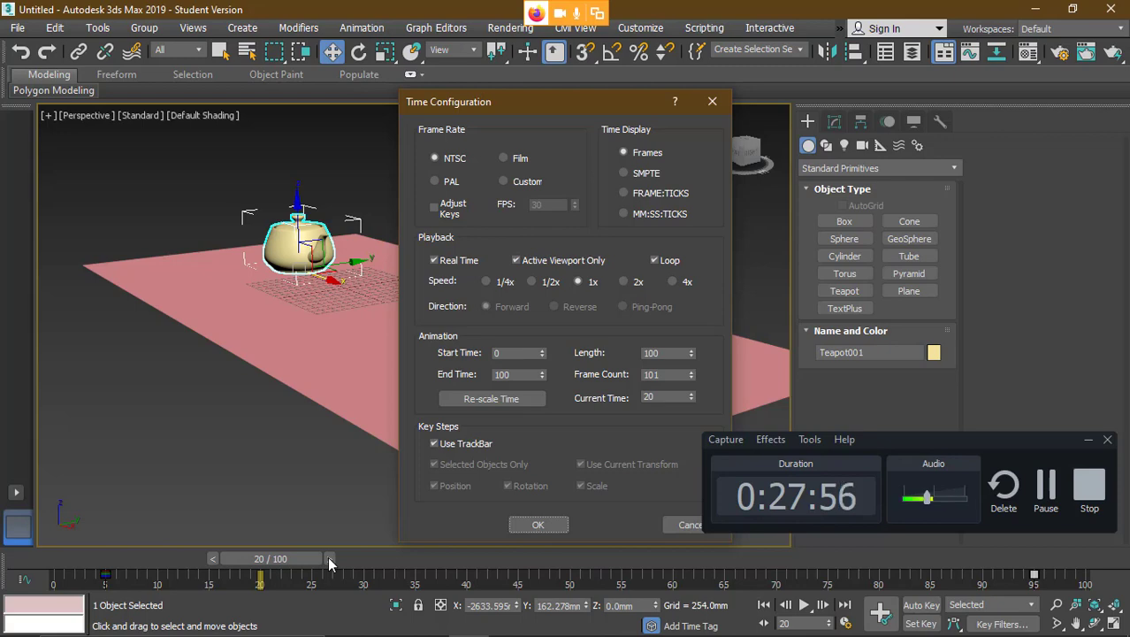
pyautogui.hotkey('alt', 'Tab')
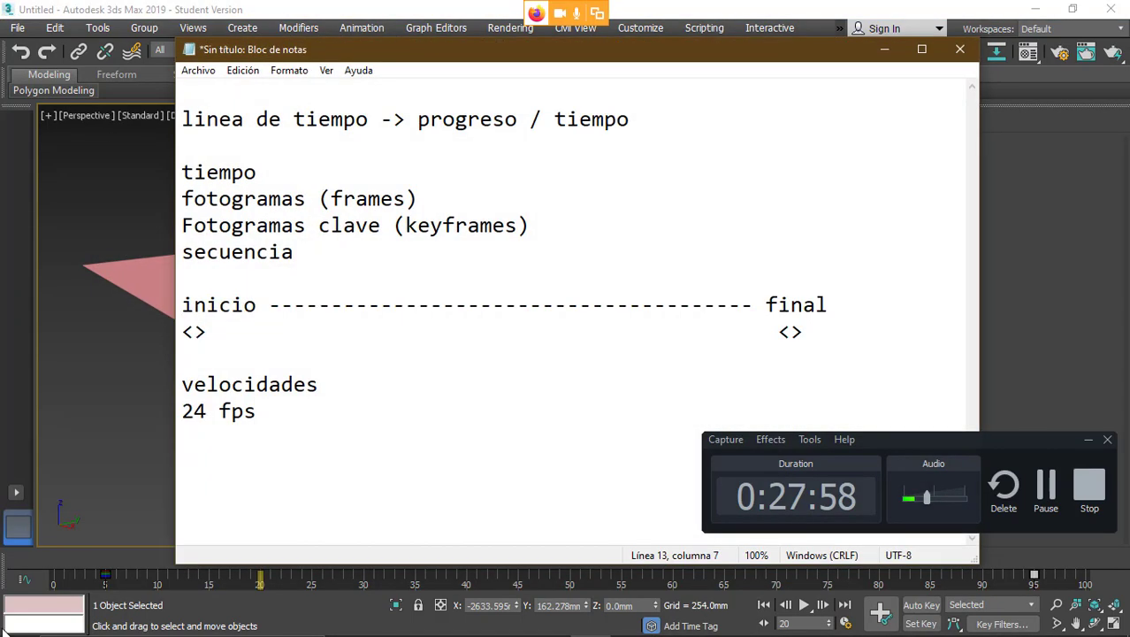
pyautogui.write('/')
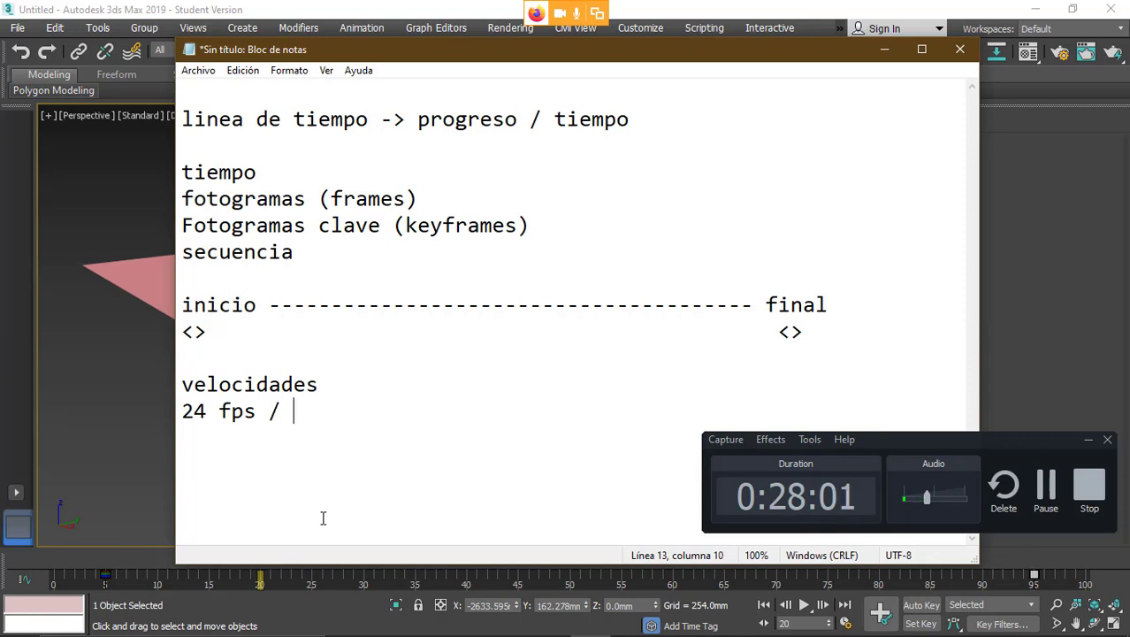
pyautogui.press('BackSpace')
pyautogui.press('BackSpace')
pyautogui.write('/ 30')
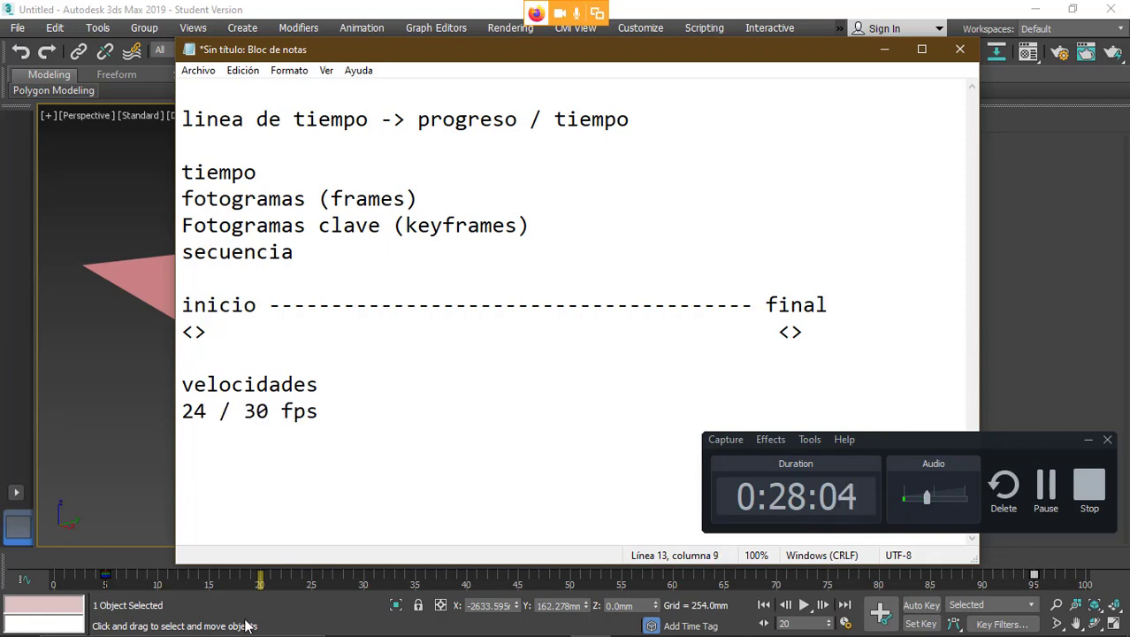
# - Highlight the 24 in the "24 / 30 fps" note in Notepad, and return to 3ds Max
pyautogui.moveTo(181, 410); pyautogui.dragTo(257, 410)
pyautogui.click(243, 410)
pyautogui.click(280, 410)
pyautogui.moveTo(181, 410); pyautogui.dragTo(206, 410)
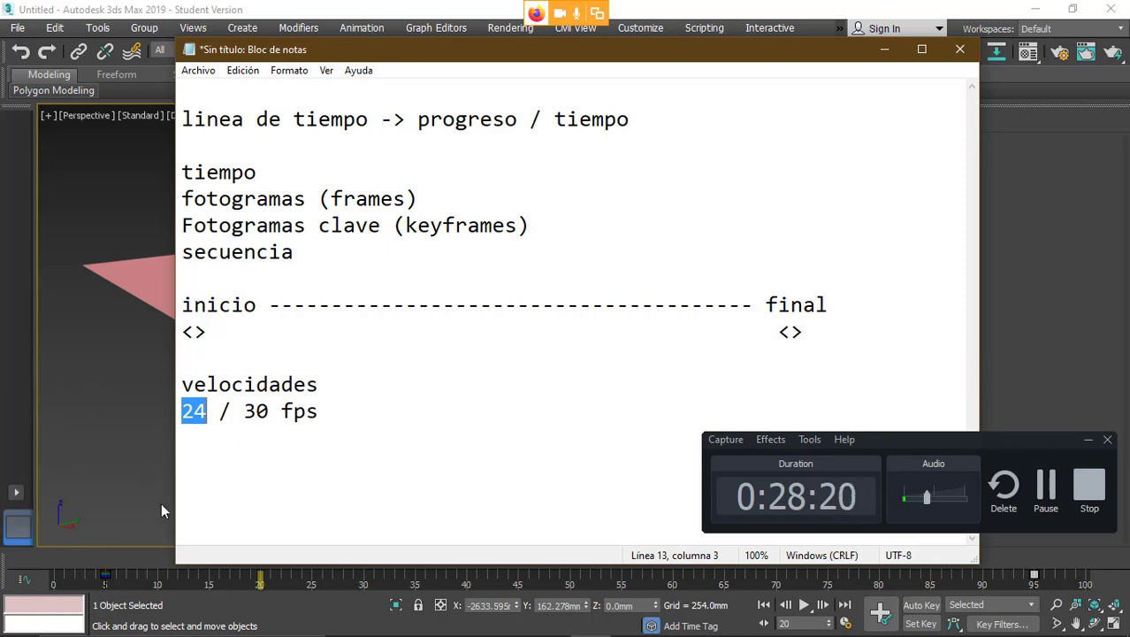
pyautogui.click(261, 609)
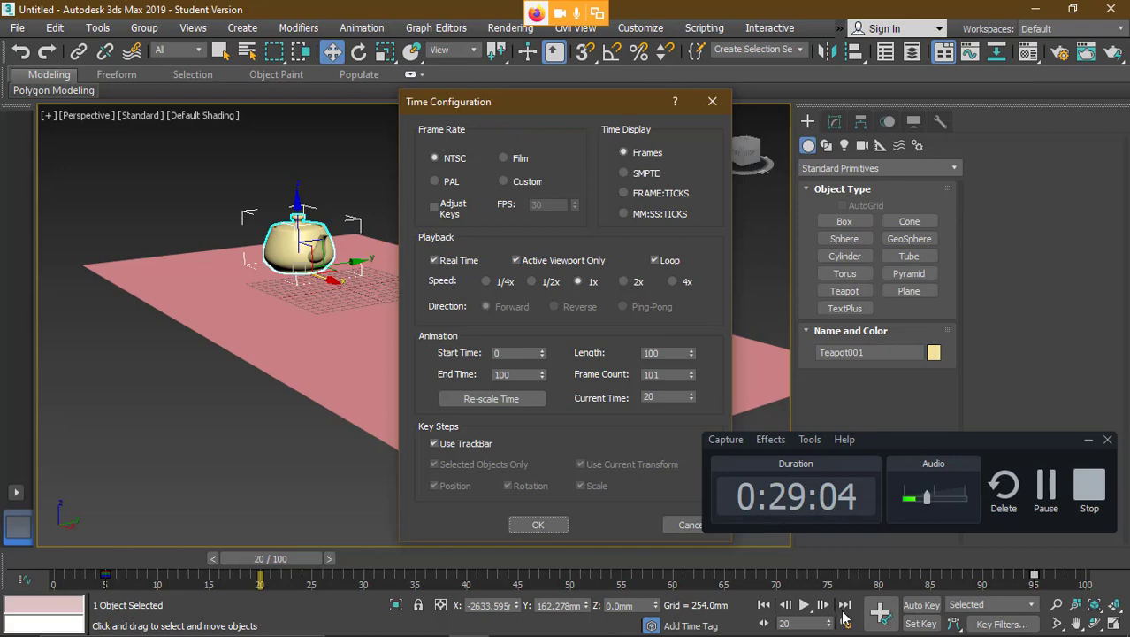
pyautogui.click(389, 33)
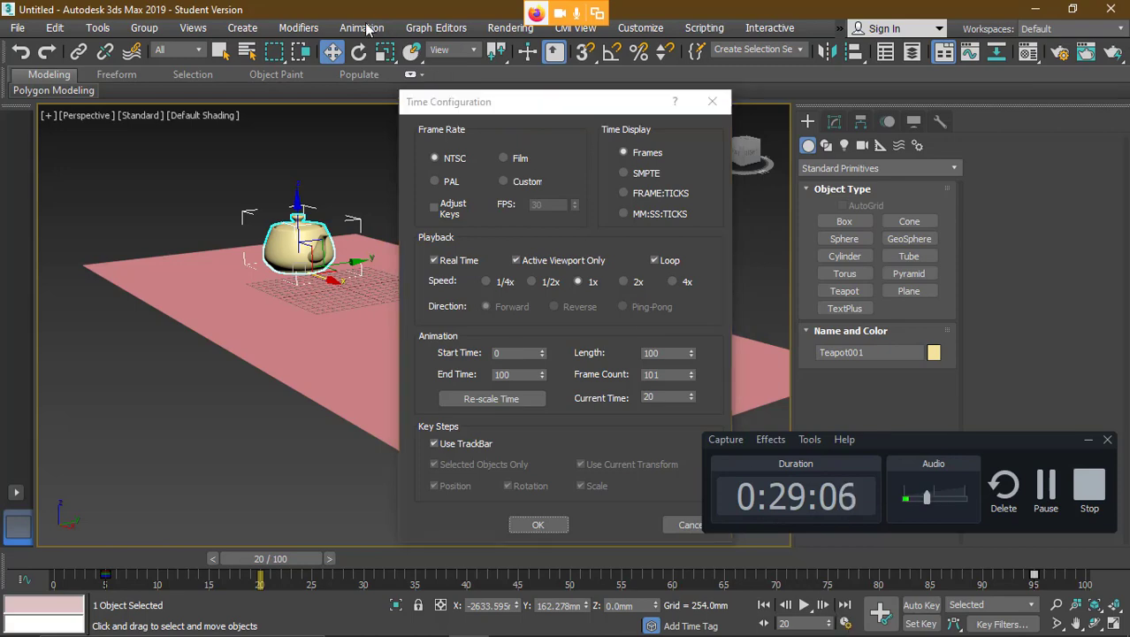
pyautogui.click(712, 102)
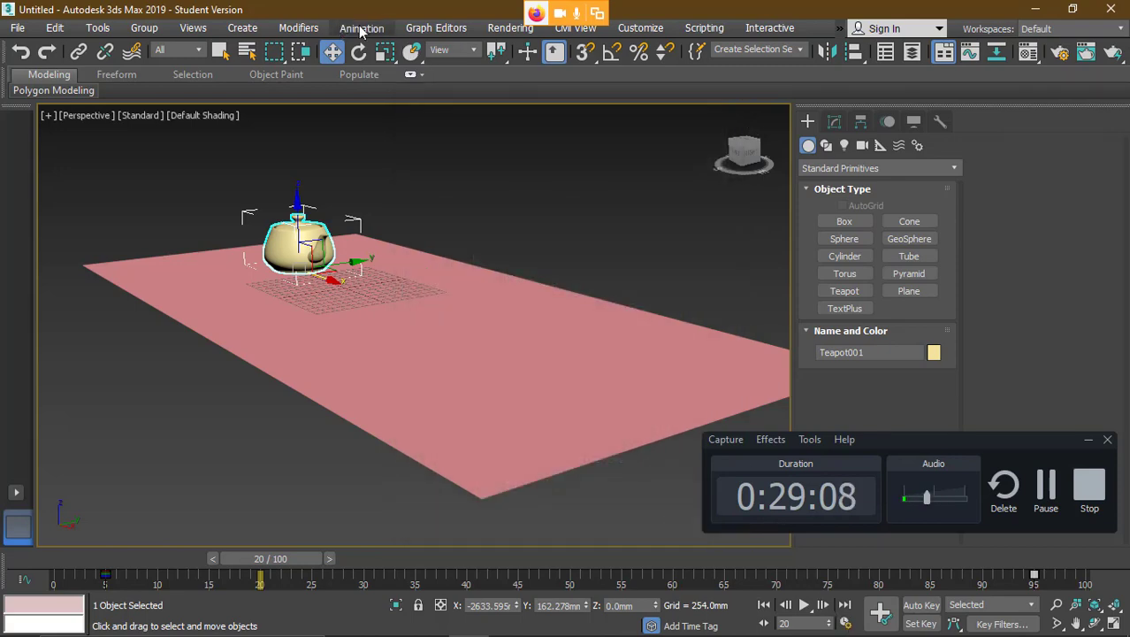
pyautogui.click(363, 29)
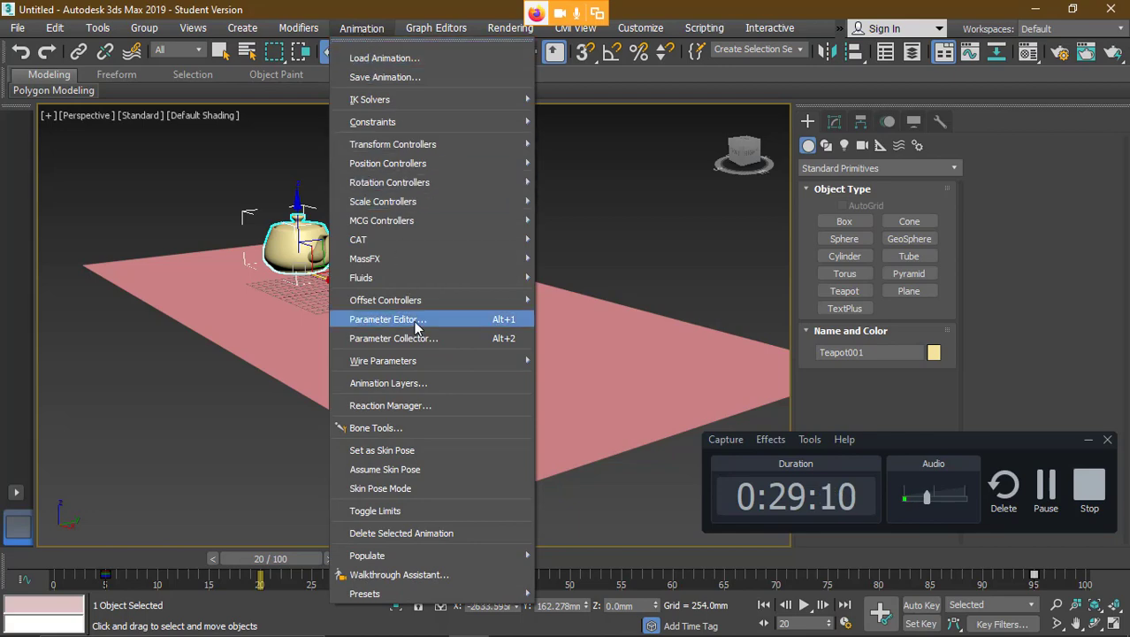
pyautogui.click(648, 30)
pyautogui.click(647, 29)
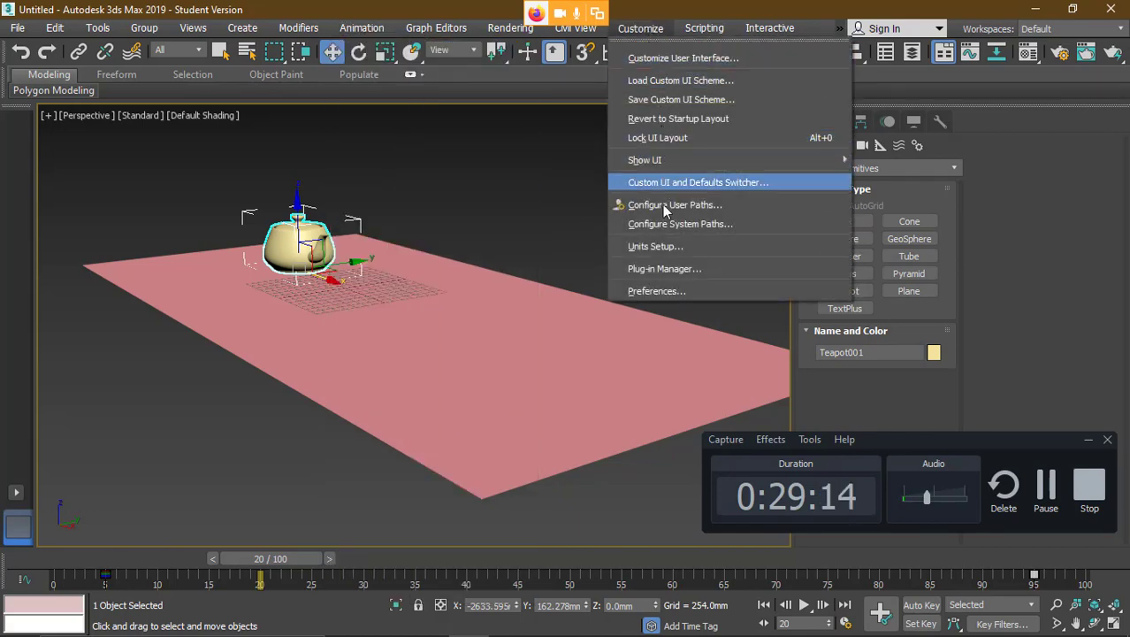
pyautogui.click(512, 32)
pyautogui.click(372, 29)
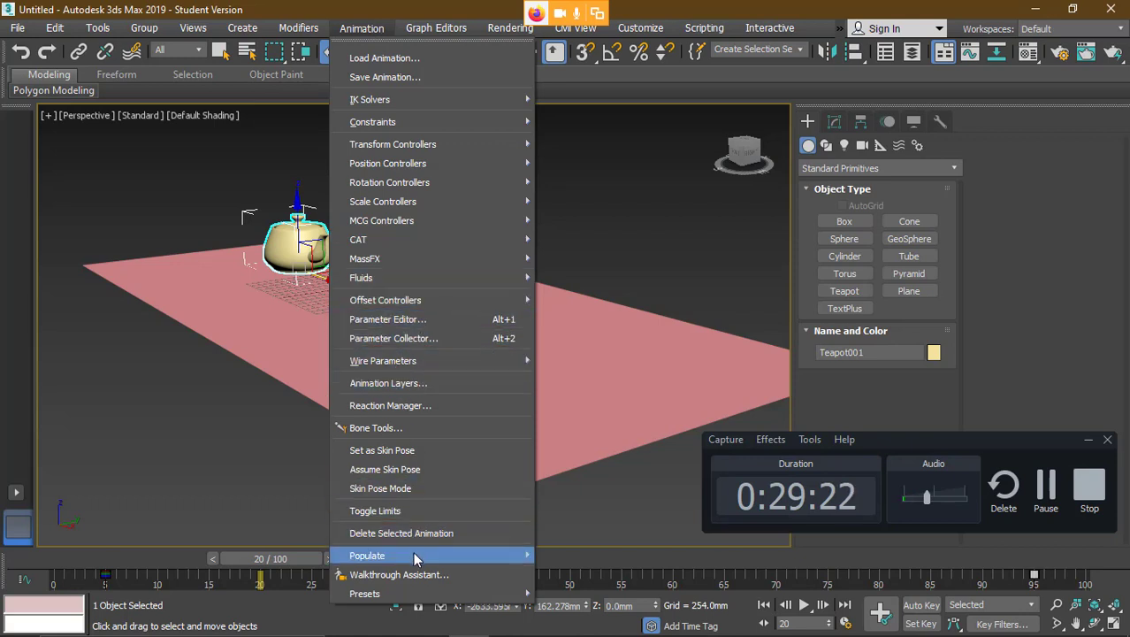
pyautogui.moveTo(413, 597)
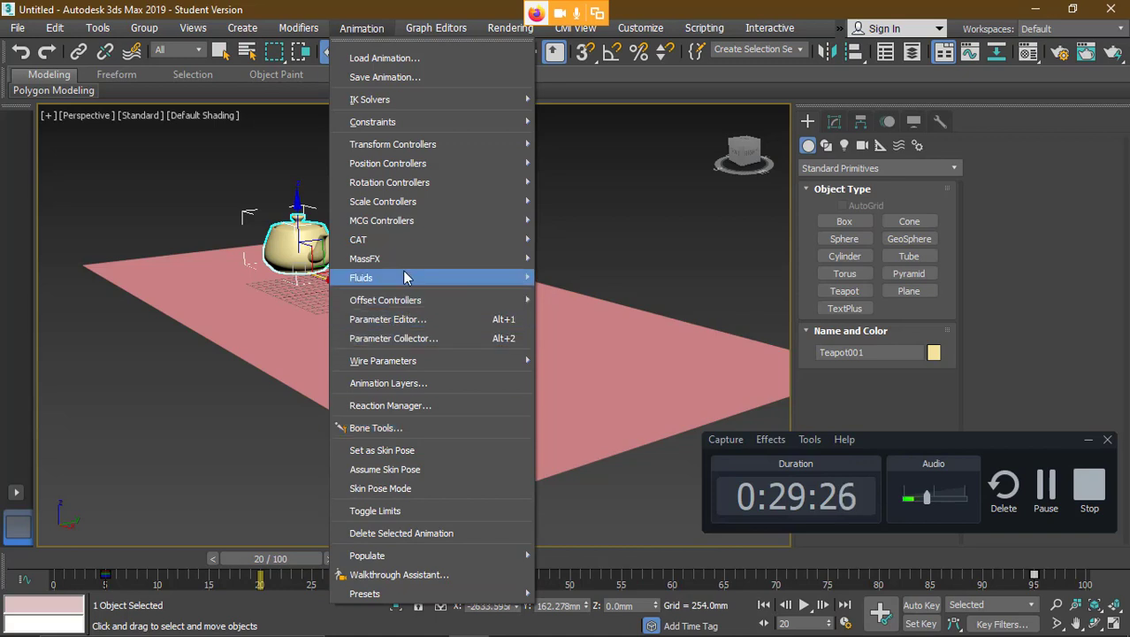
pyautogui.click(361, 29)
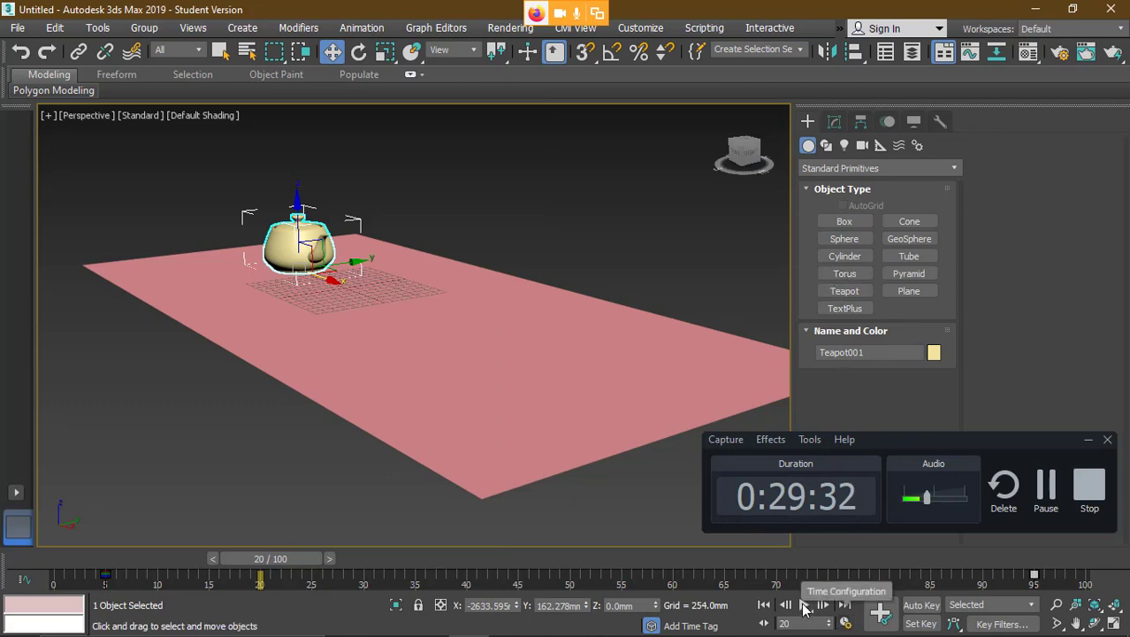
# - Open Time Configuration and compare the PAL and NTSC frame rates, ending on NTSC
pyautogui.click(847, 624)
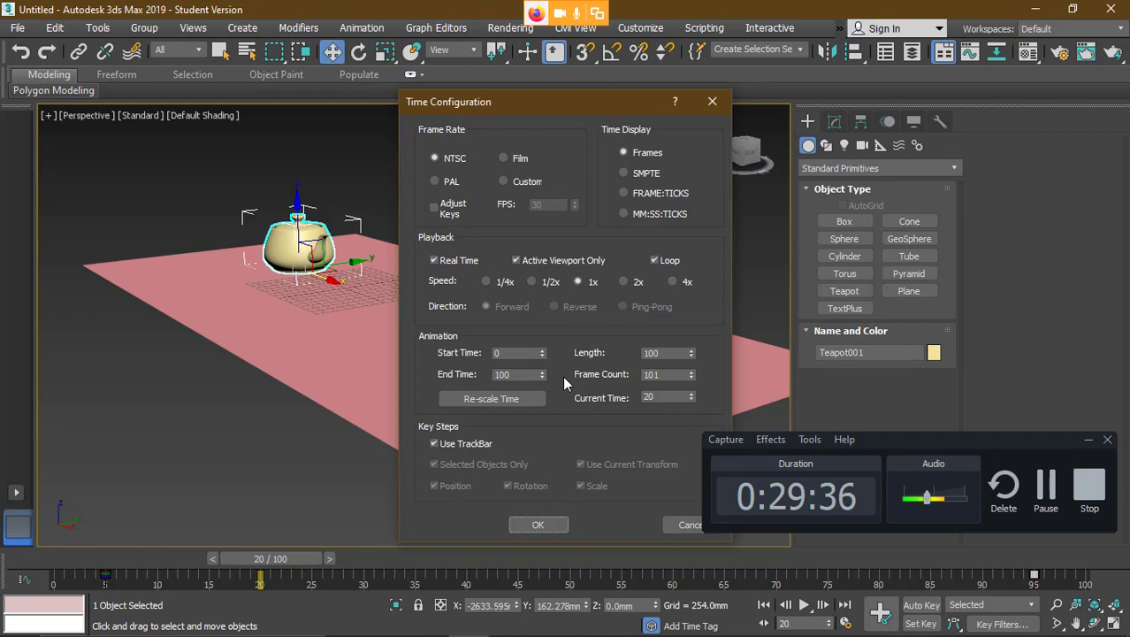
pyautogui.click(451, 181)
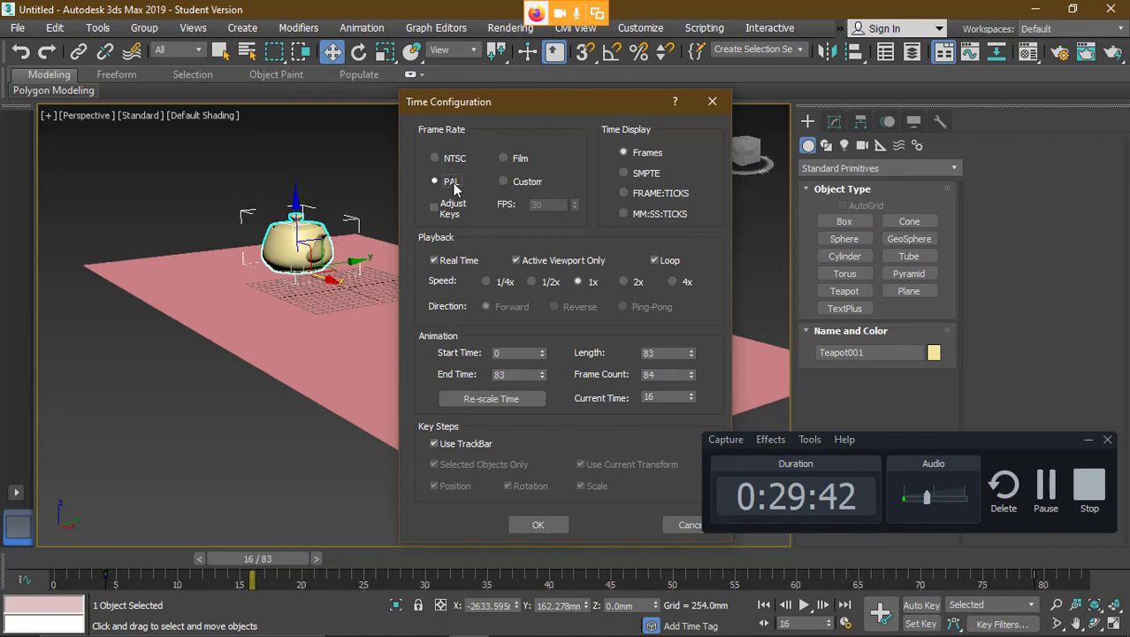
pyautogui.click(458, 158)
pyautogui.click(453, 181)
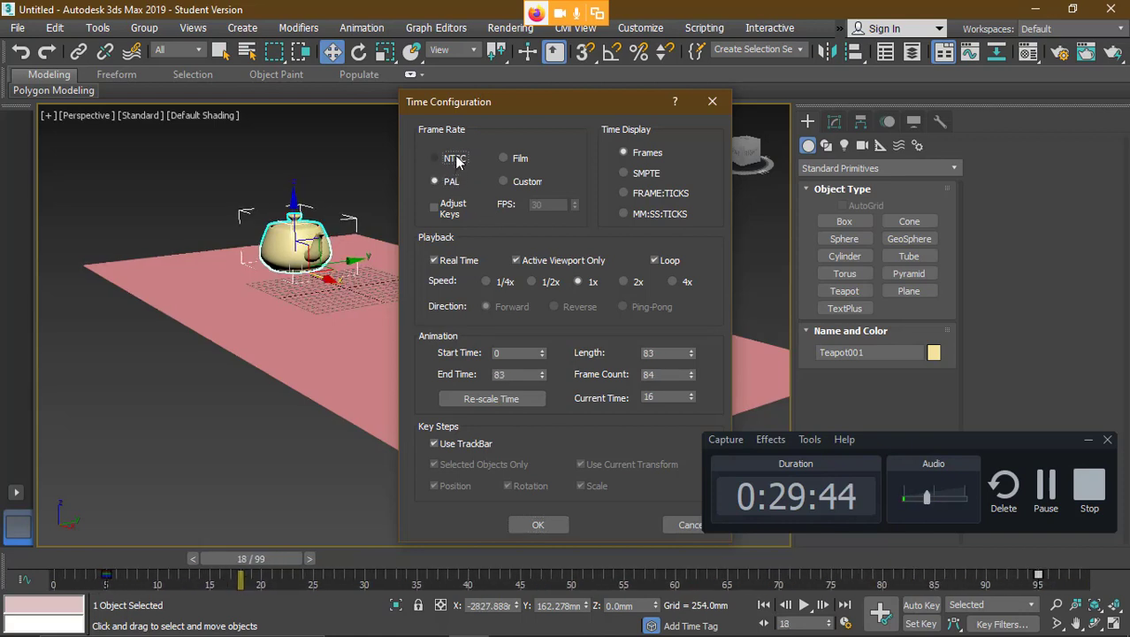
pyautogui.click(455, 159)
pyautogui.click(454, 179)
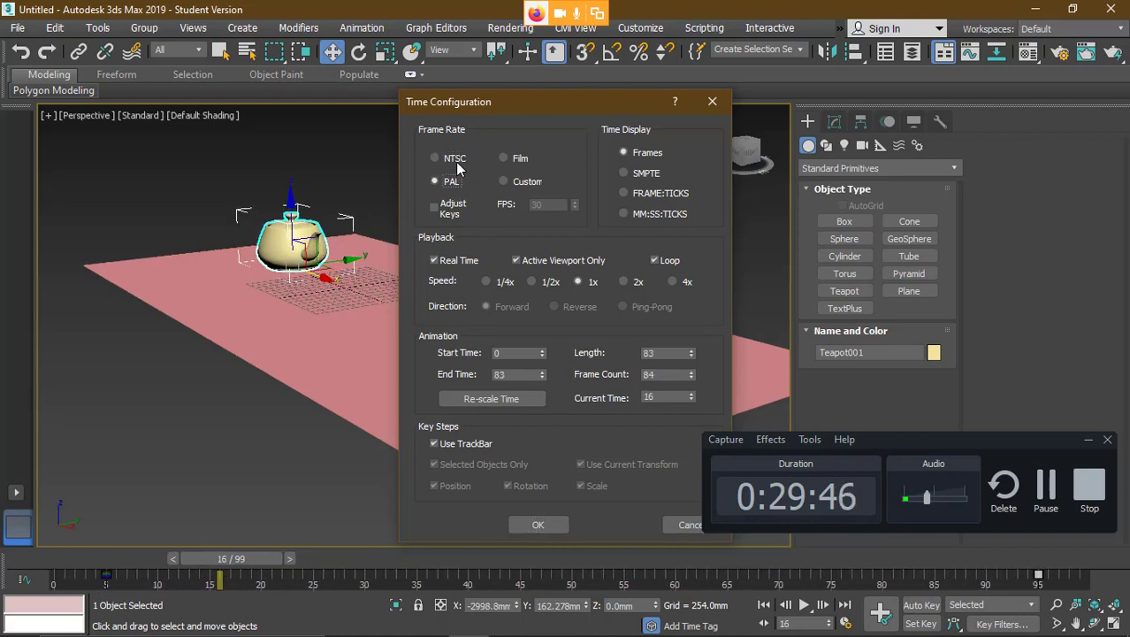
pyautogui.click(458, 159)
pyautogui.click(453, 181)
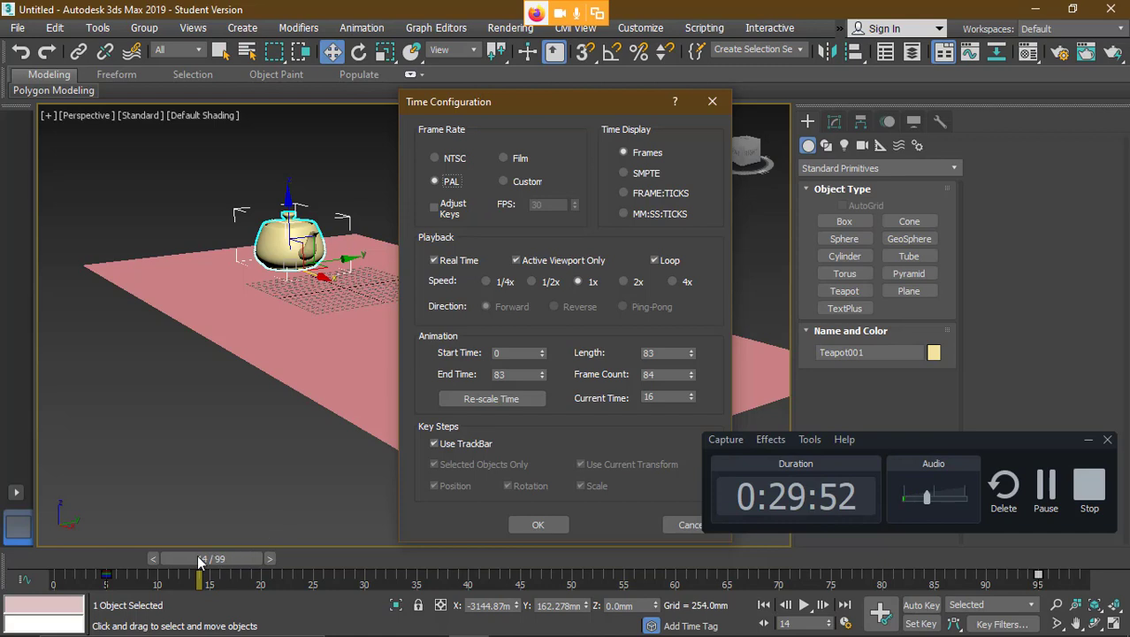
pyautogui.click(460, 160)
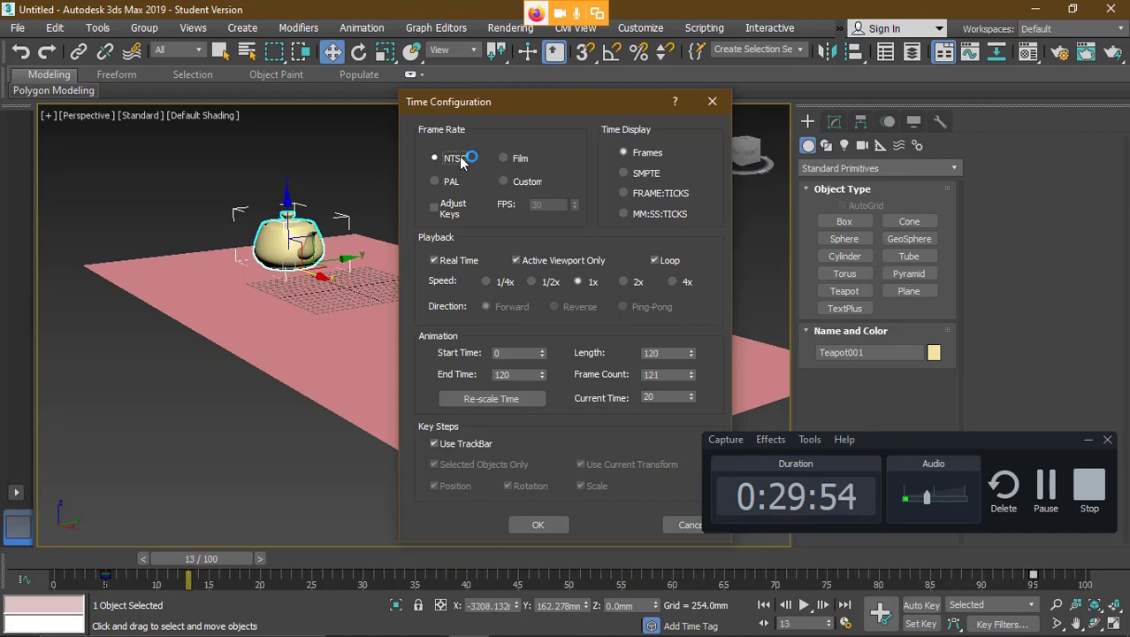
pyautogui.click(456, 181)
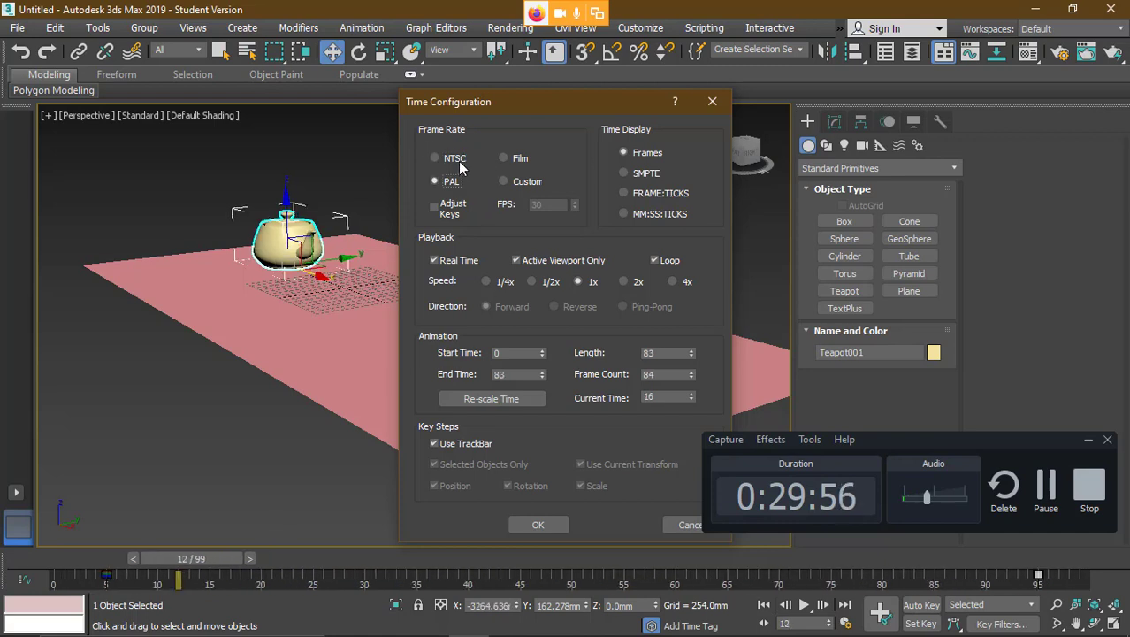
pyautogui.click(459, 163)
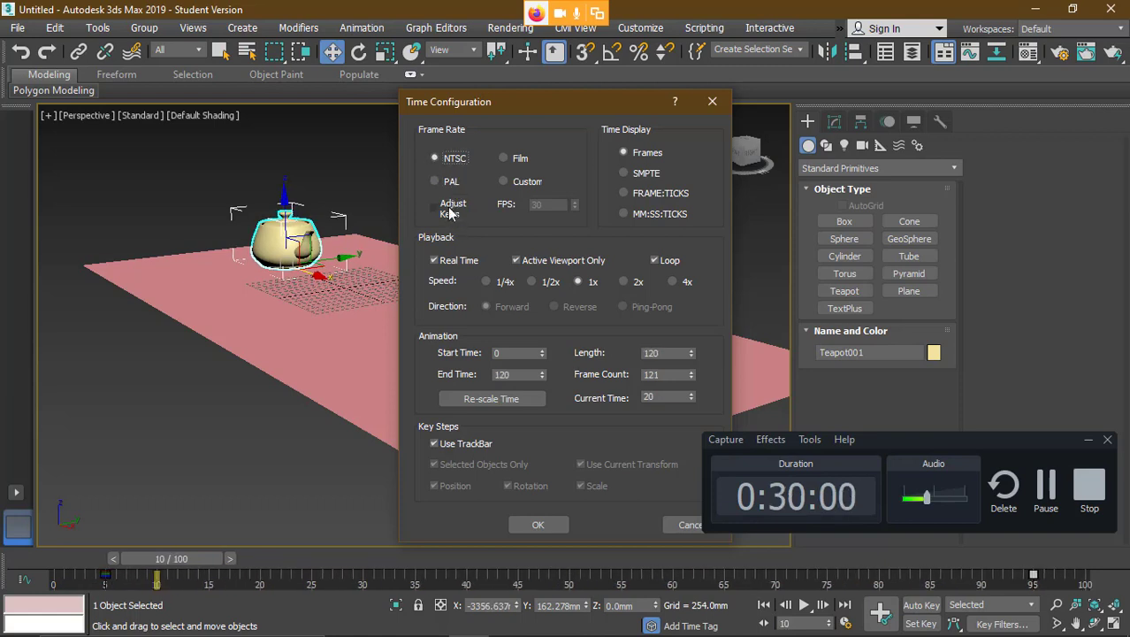
# - Try the Custom, PAL and Film frame rates and set the frame rate back to NTSC
pyautogui.click(523, 187)
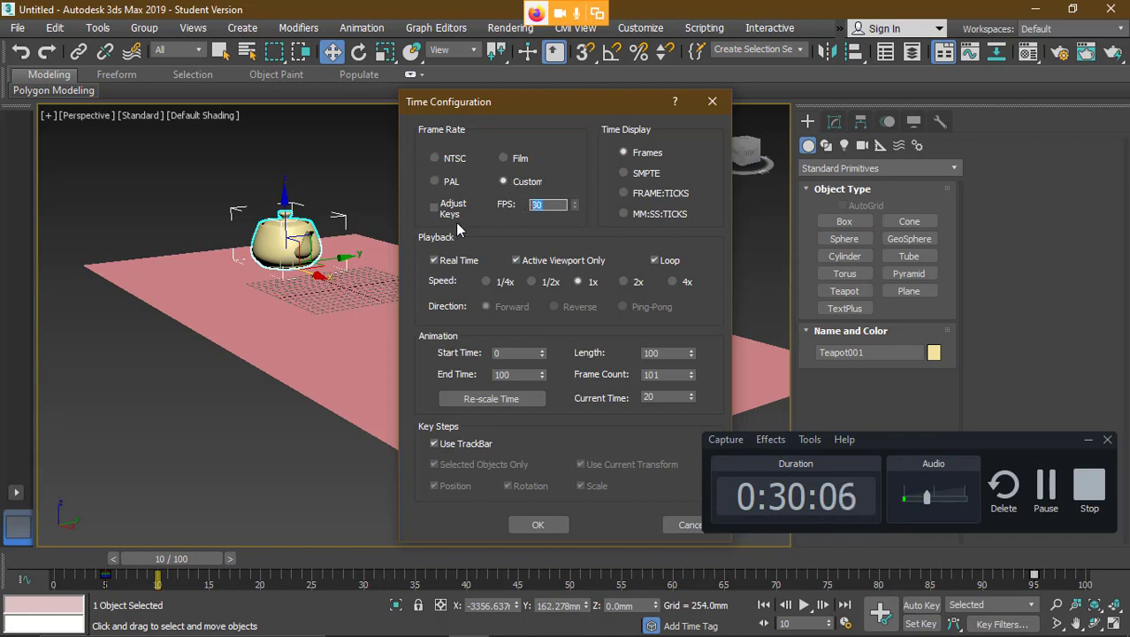
pyautogui.click(448, 163)
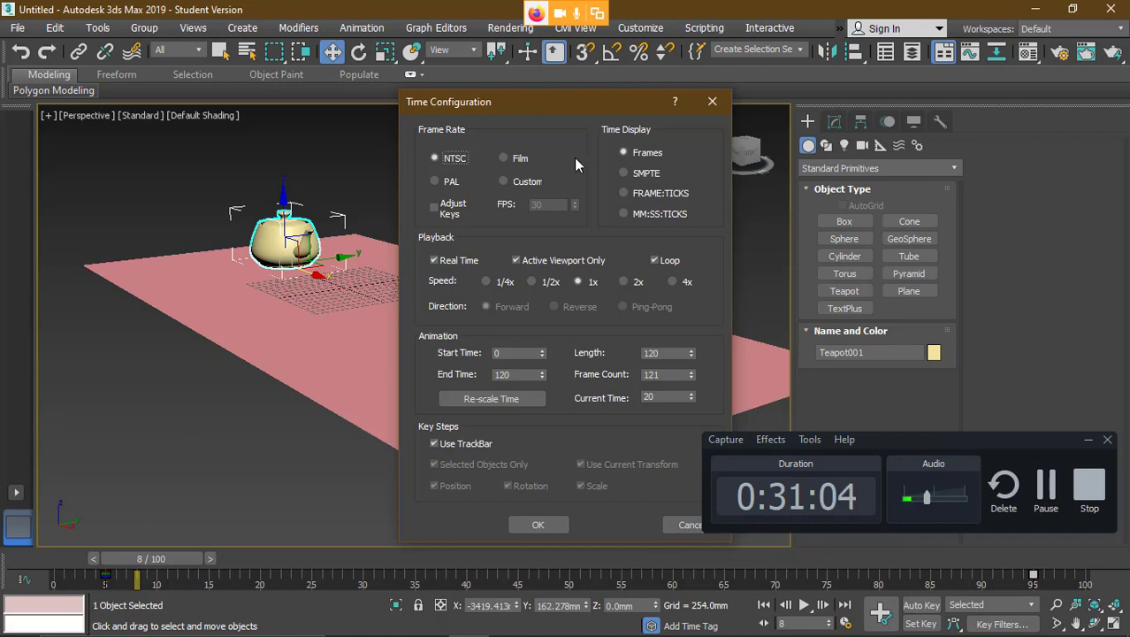
pyautogui.click(433, 180)
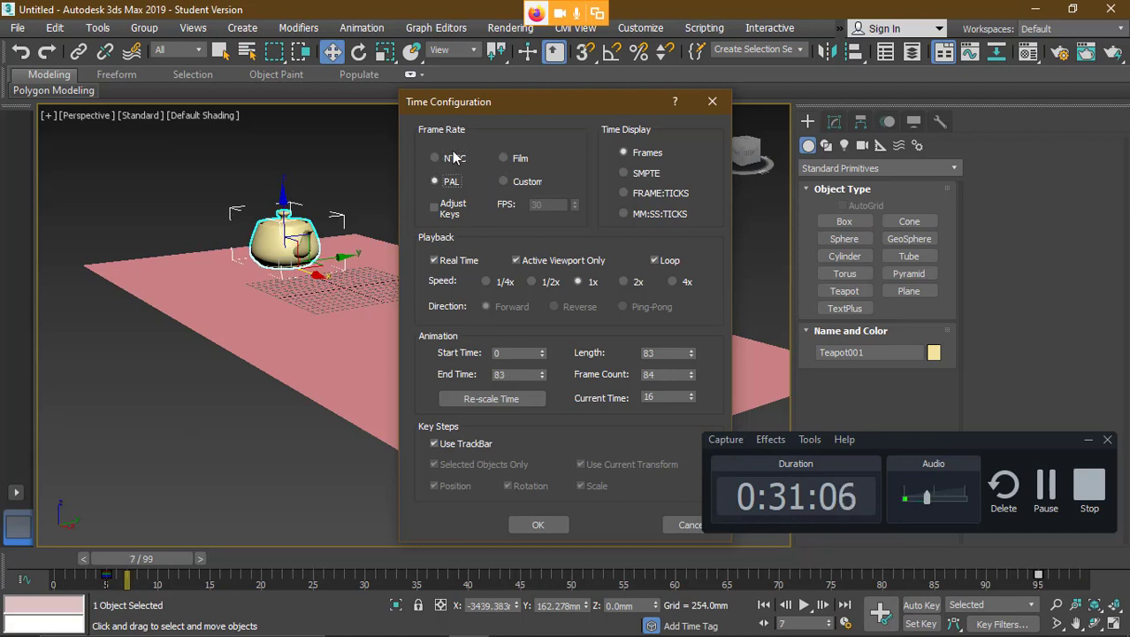
pyautogui.click(453, 160)
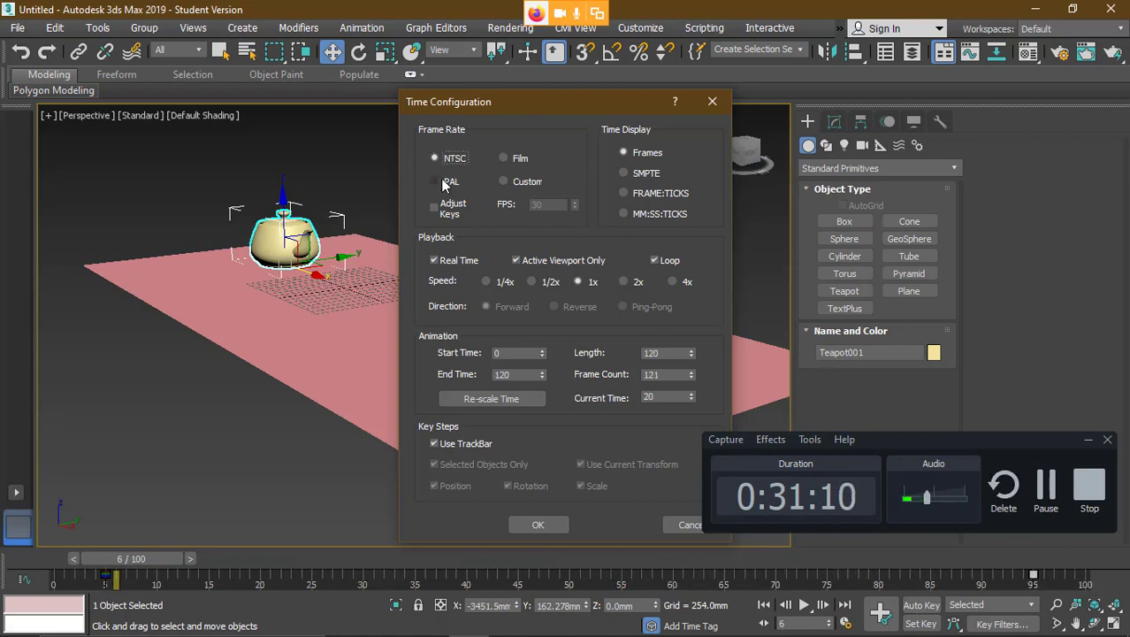
pyautogui.click(445, 183)
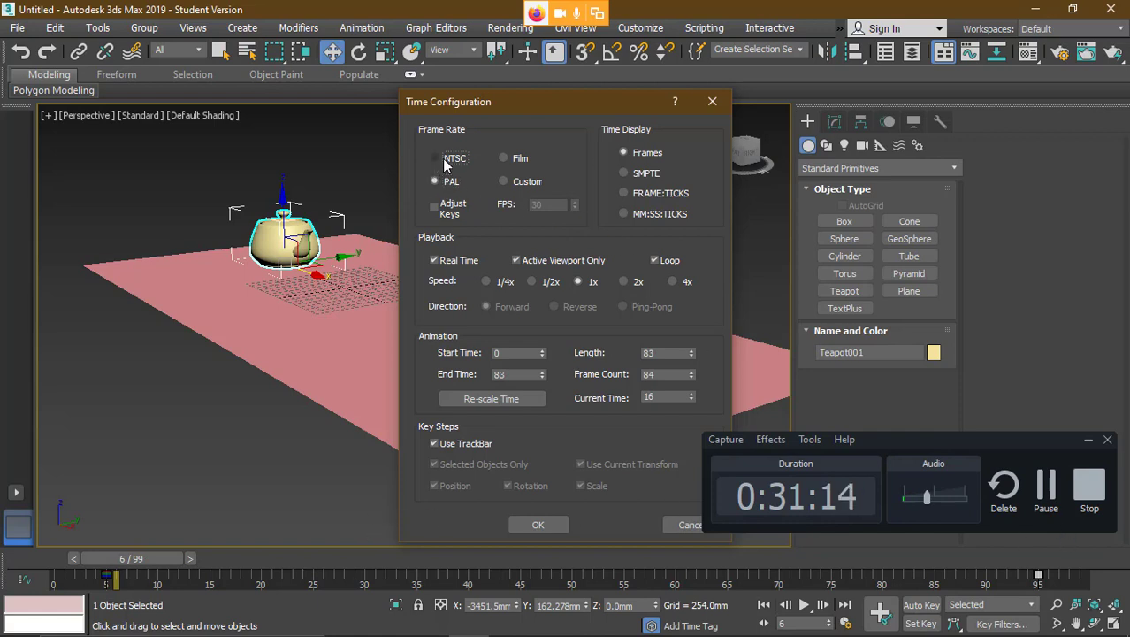
pyautogui.click(437, 159)
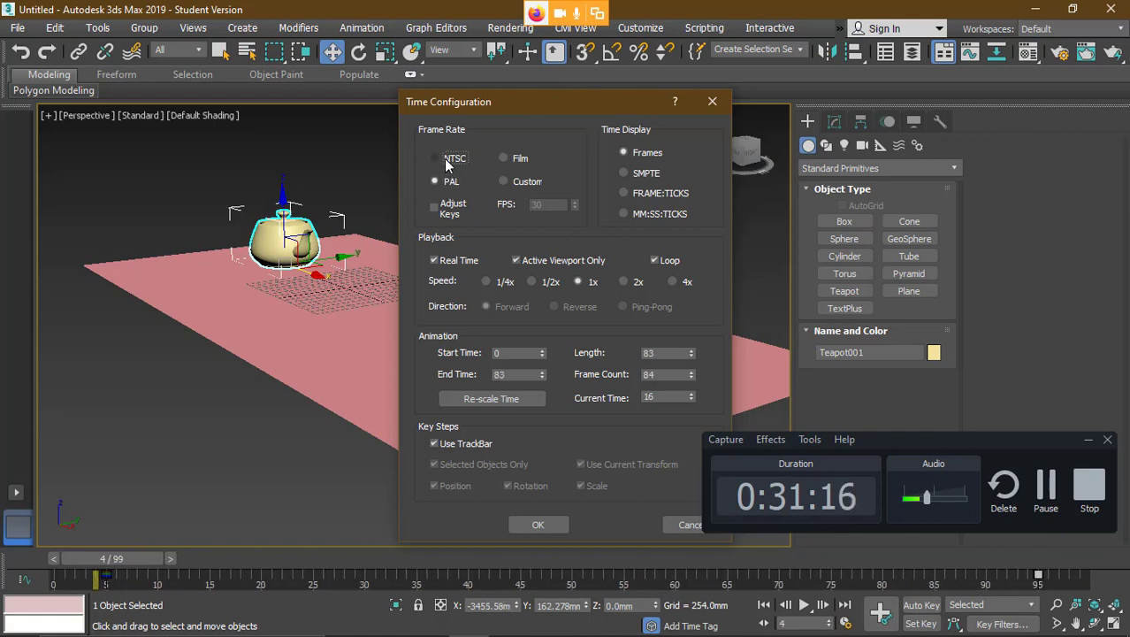
pyautogui.click(509, 157)
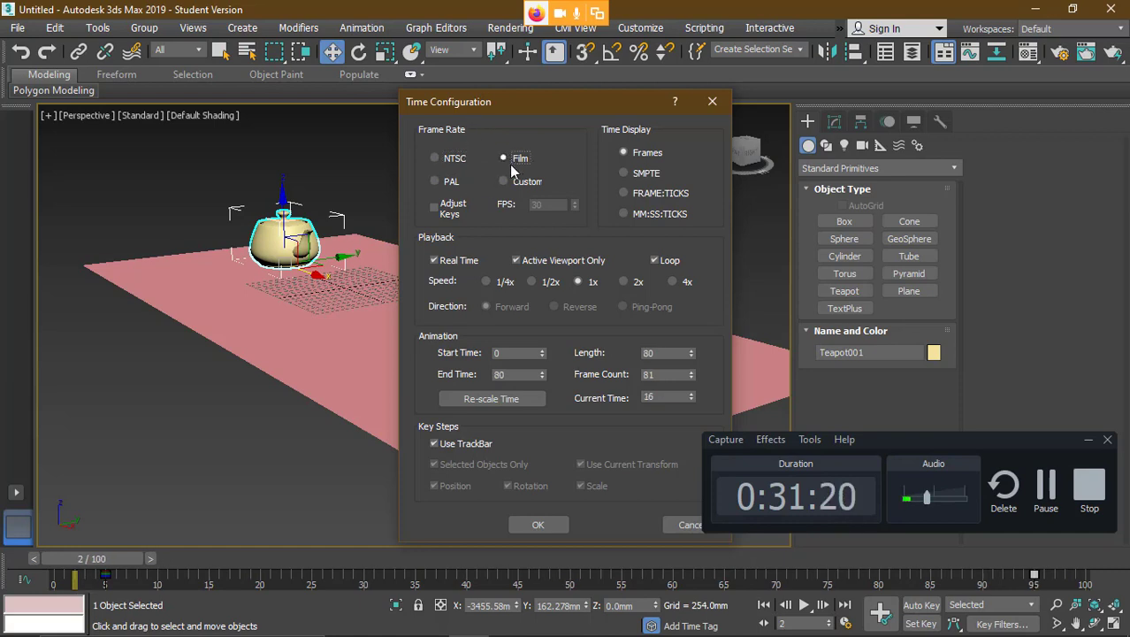
pyautogui.click(513, 181)
pyautogui.click(451, 159)
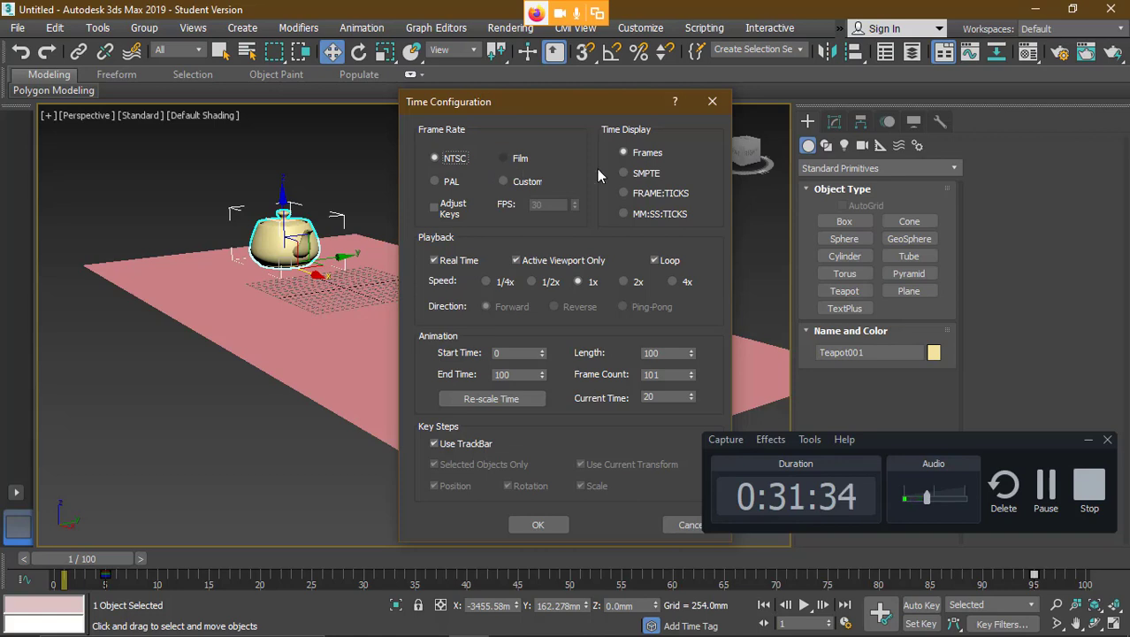
# - Minimize the screen recorder and set the animation length to 200 frames
pyautogui.moveTo(957, 460); pyautogui.dragTo(966, 540)
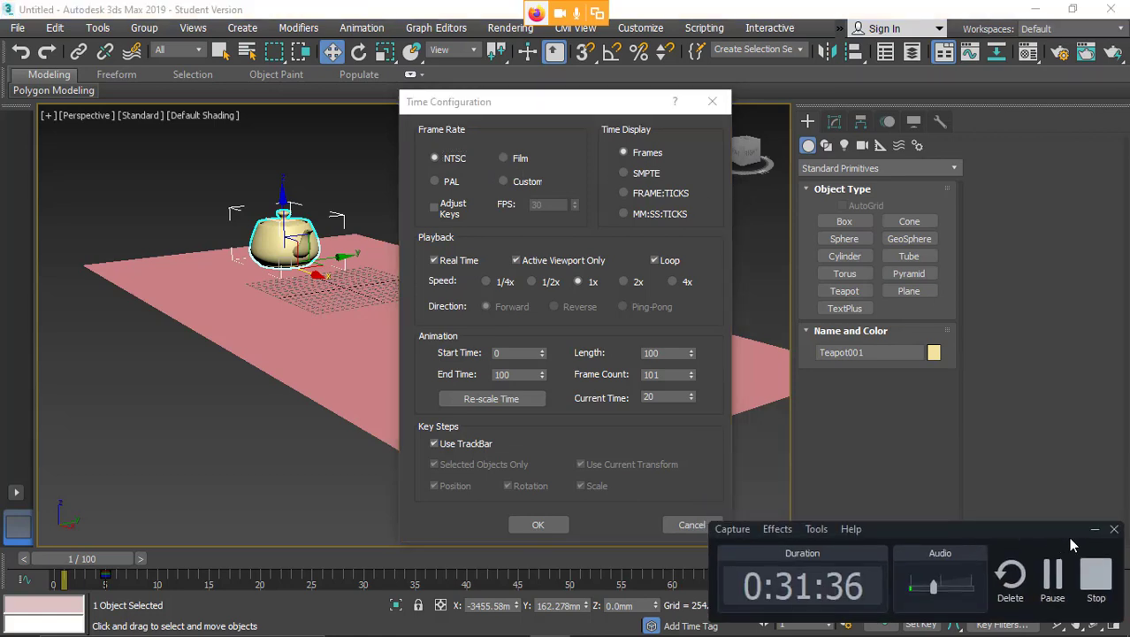
pyautogui.click(1094, 530)
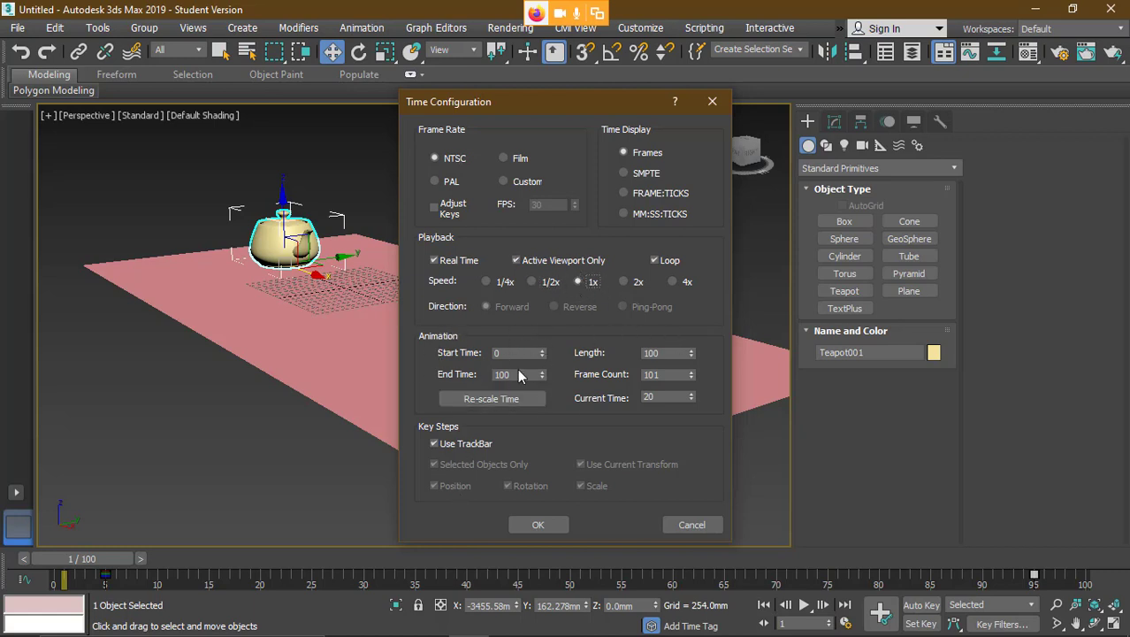
pyautogui.doubleClick(509, 353)
pyautogui.doubleClick(525, 374)
pyautogui.doubleClick(643, 352)
pyautogui.doubleClick(670, 354)
pyautogui.write('200')
pyautogui.press('Tab')
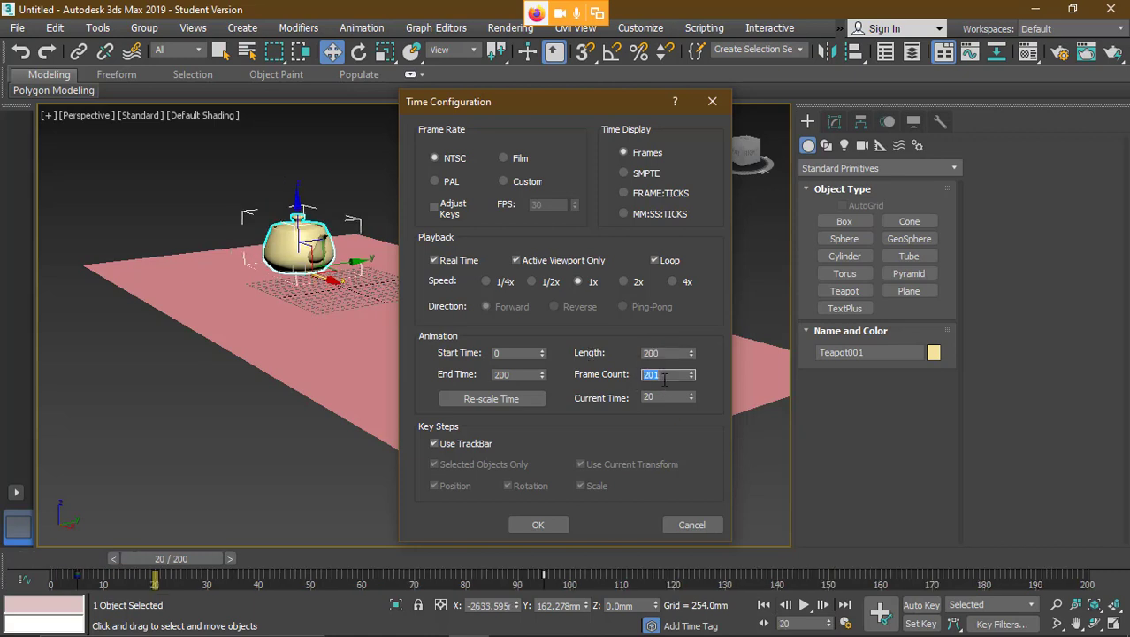
# - Set the animation length to 300 frames in Time Configuration
pyautogui.doubleClick(669, 353)
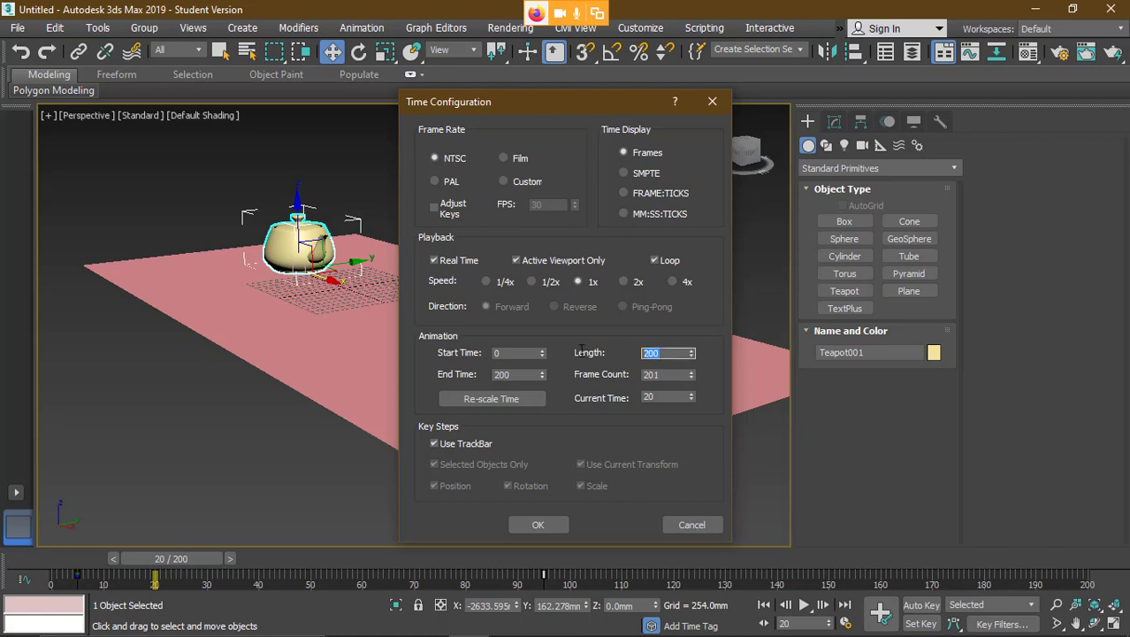
pyautogui.write('30')
pyautogui.press('Tab')
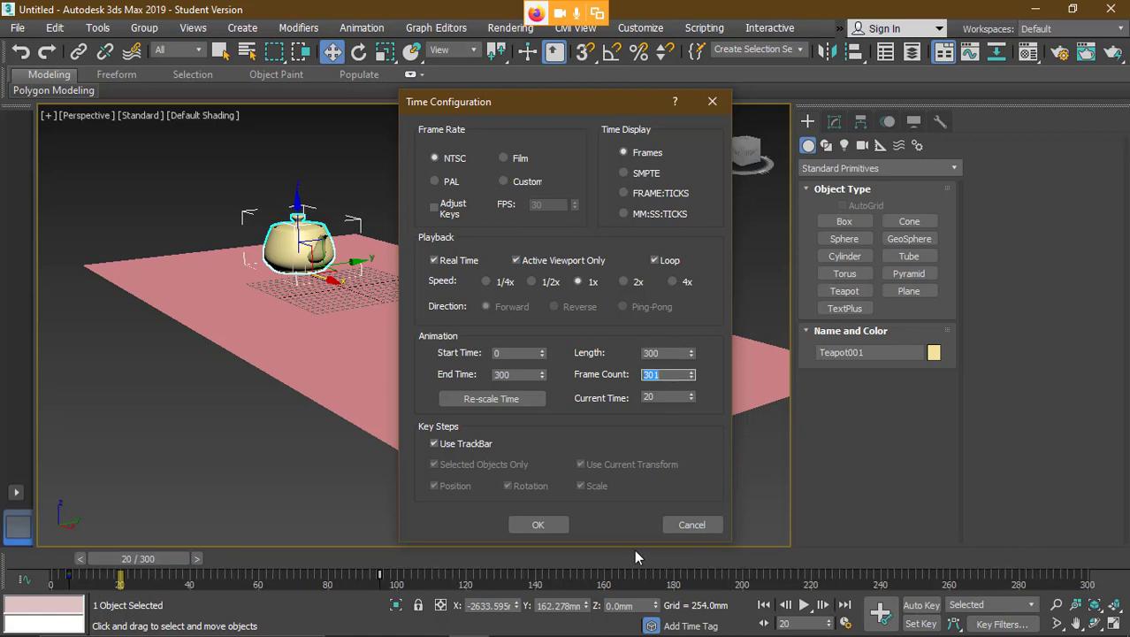
pyautogui.click(675, 354)
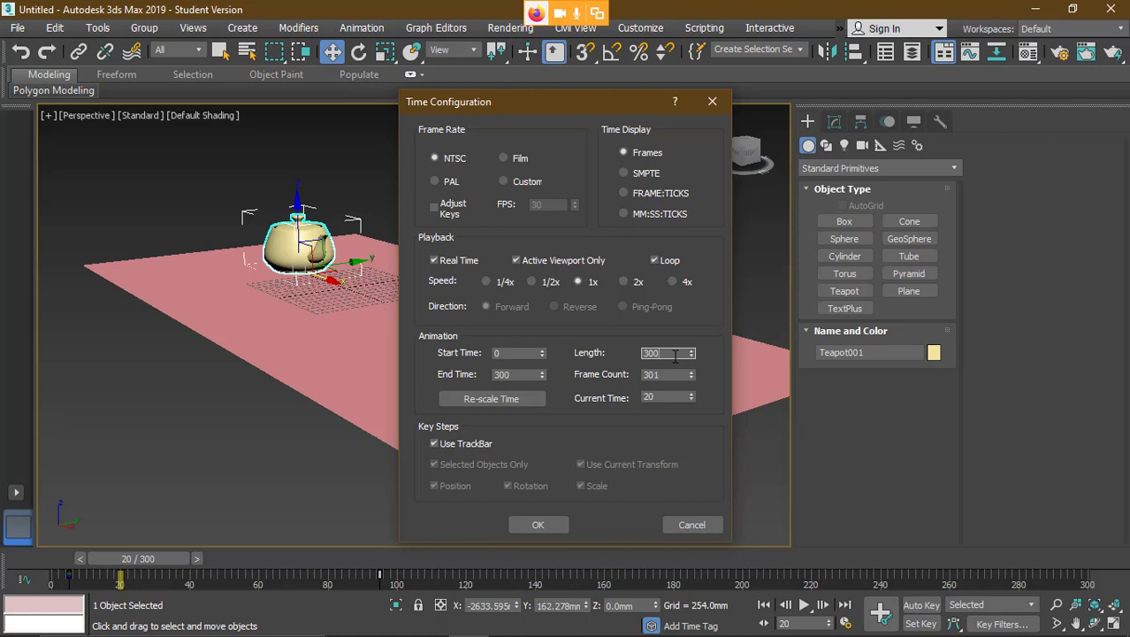
# - Switch to the Google Meet call in Firefox, admit the waiting participant, and return to 3ds Max
pyautogui.moveTo(685, 634)
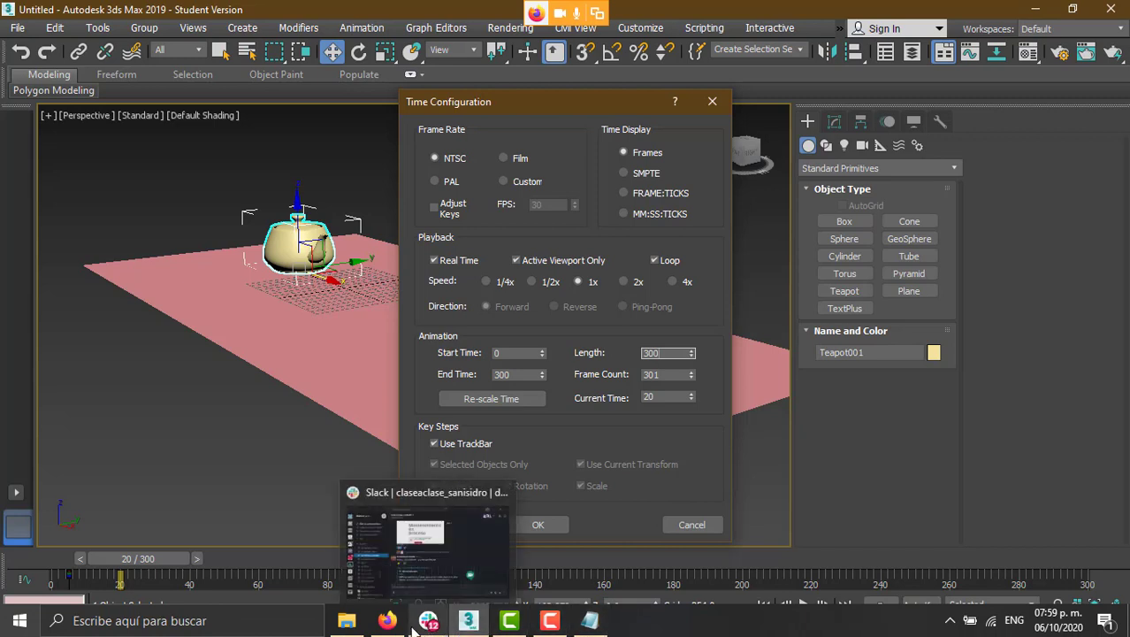
pyautogui.moveTo(398, 630)
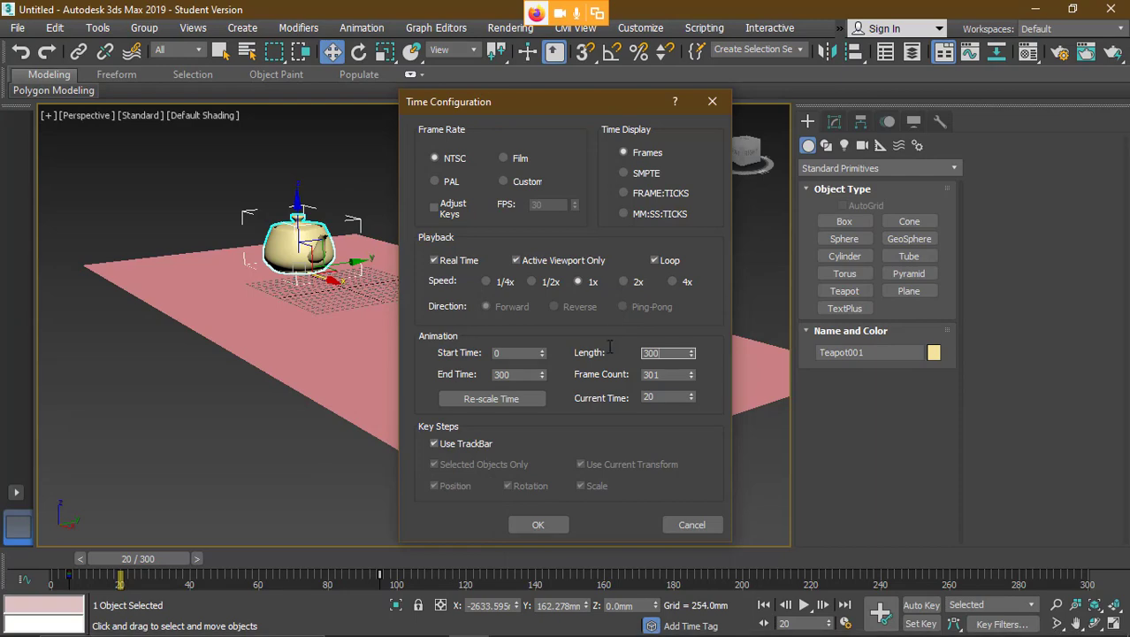
pyautogui.click(432, 624)
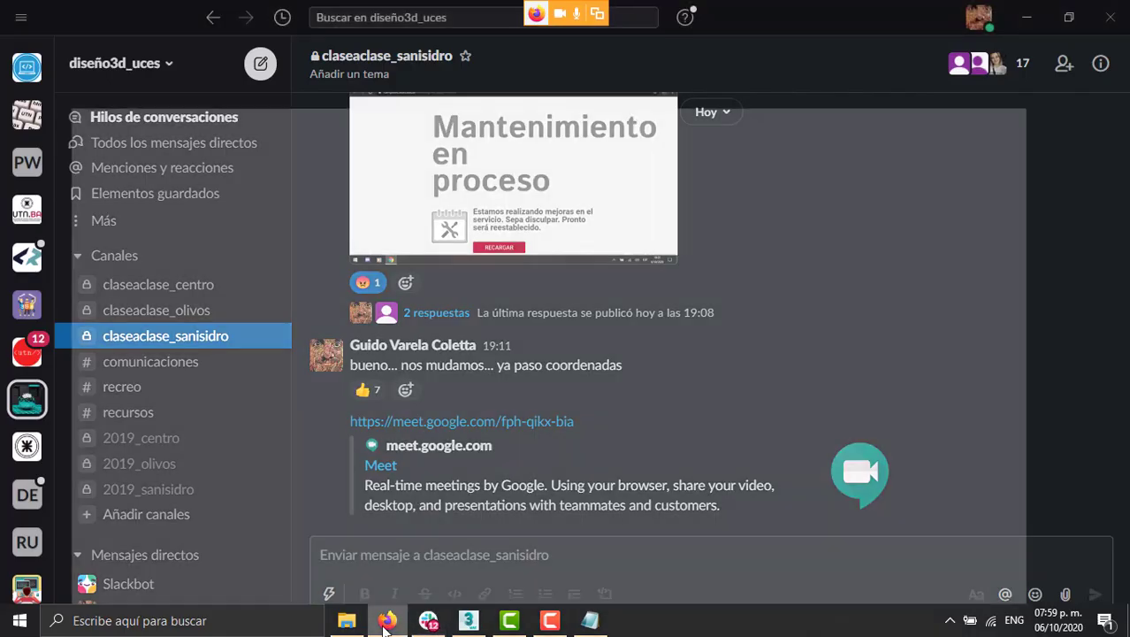
pyautogui.click(386, 621)
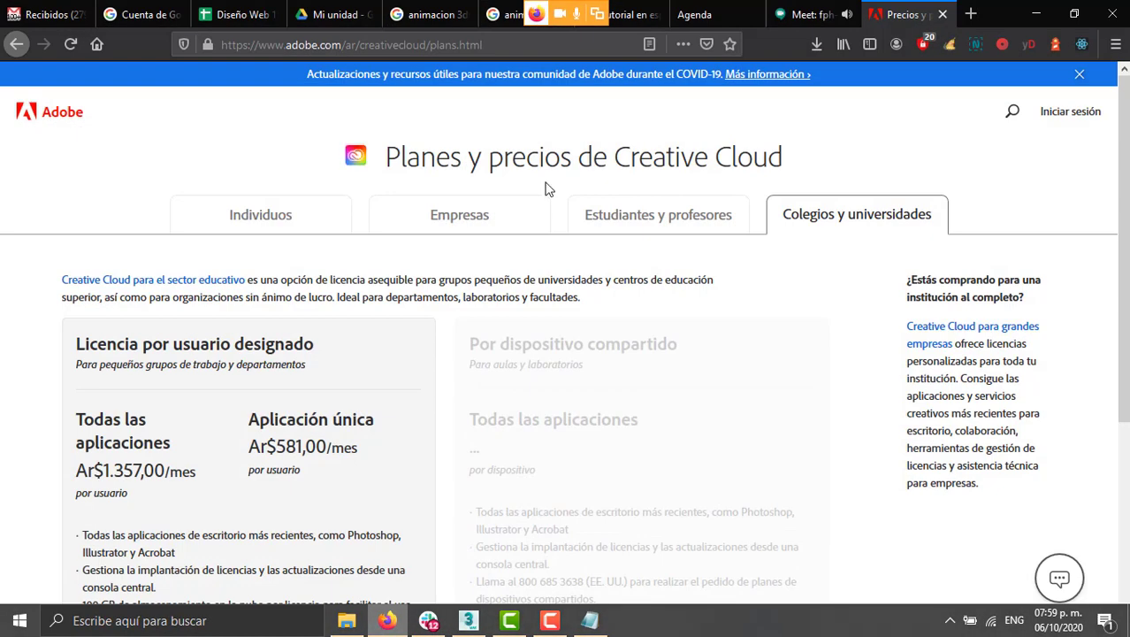
pyautogui.middleClick(891, 20)
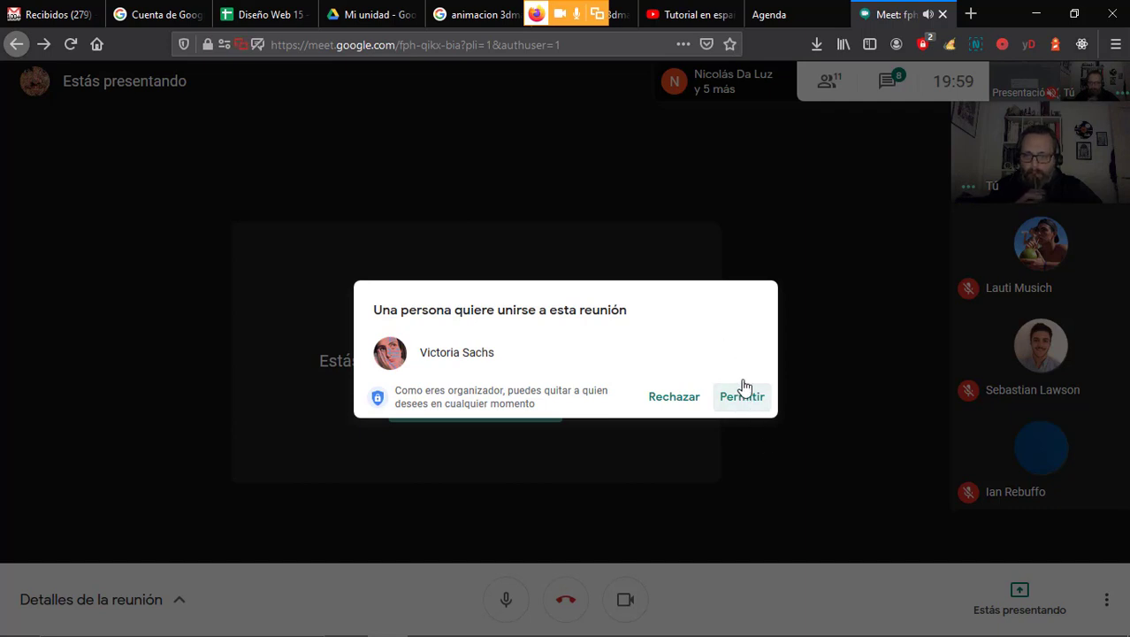
pyautogui.click(743, 395)
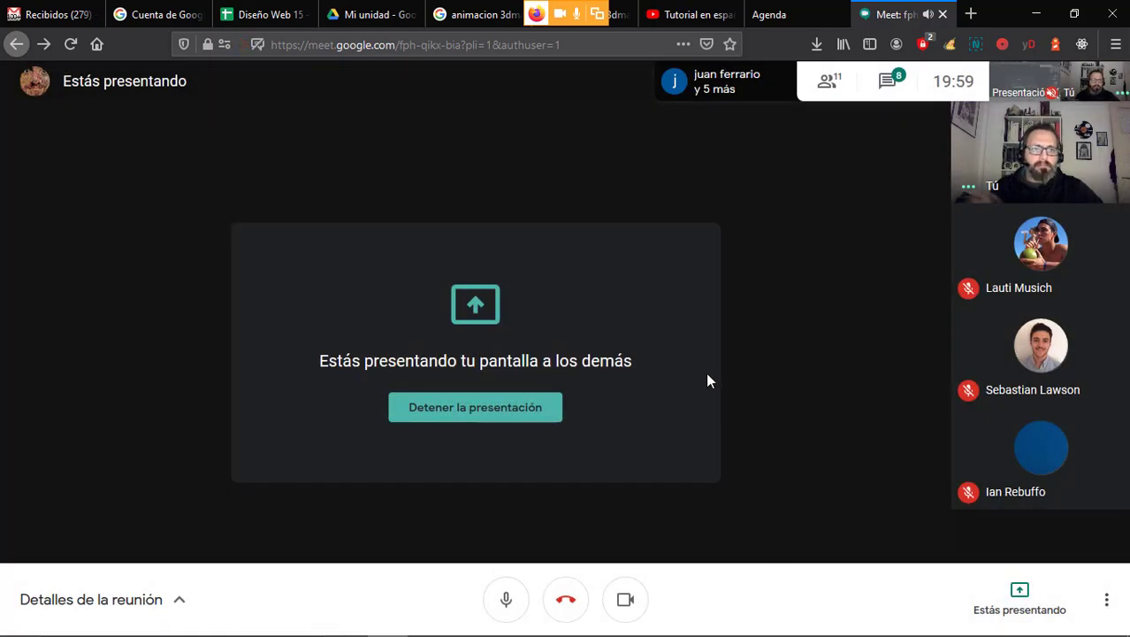
pyautogui.moveTo(624, 623)
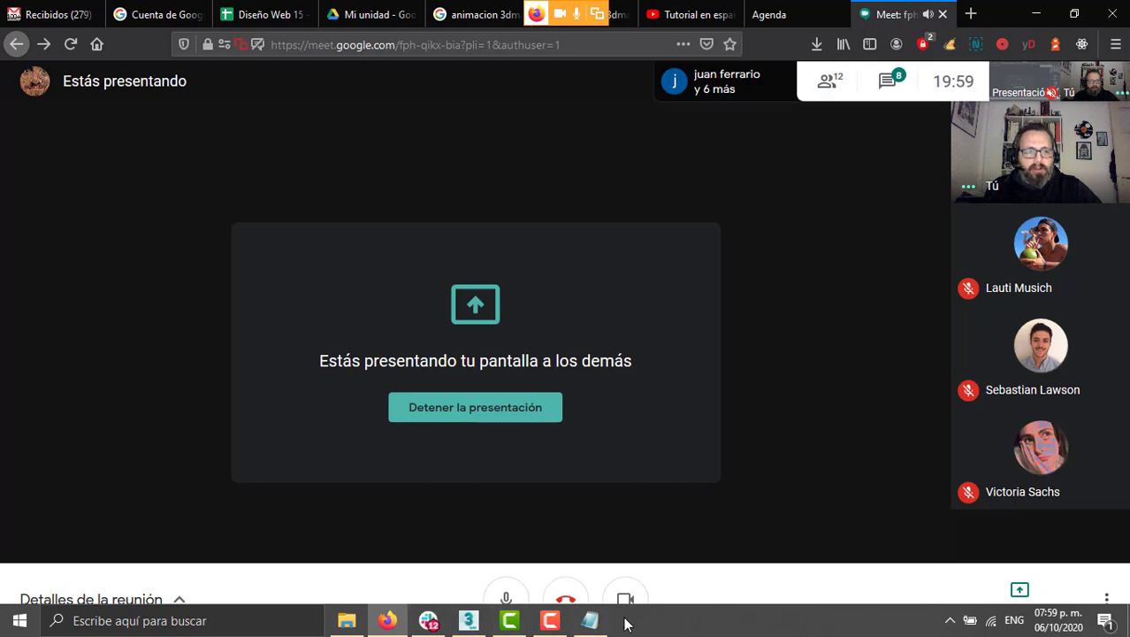
pyautogui.click(386, 621)
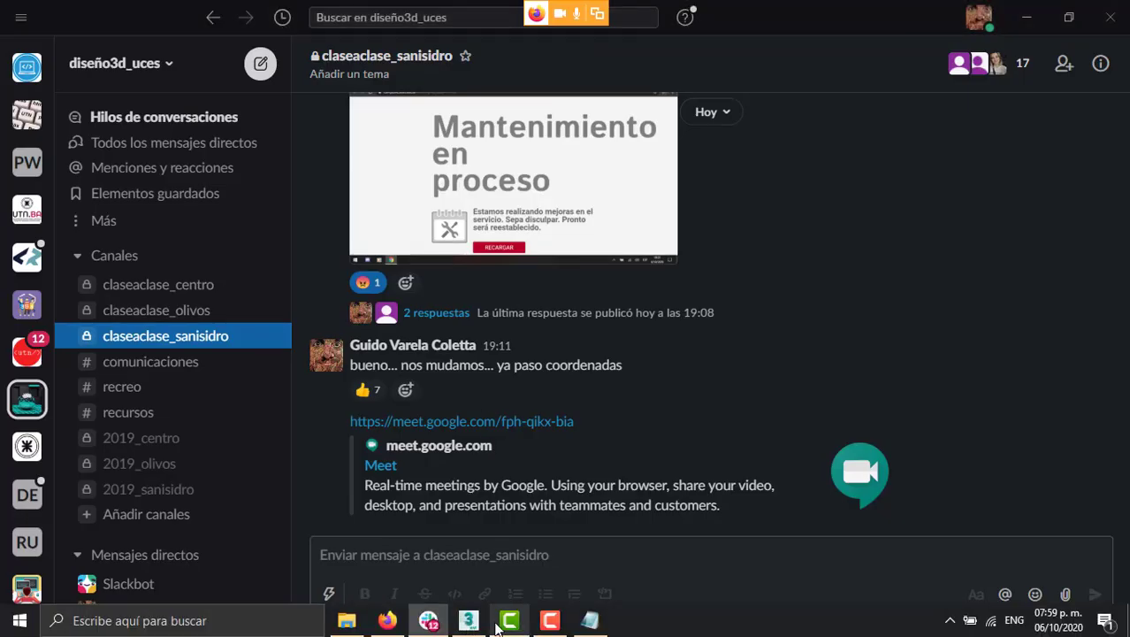
pyautogui.click(469, 621)
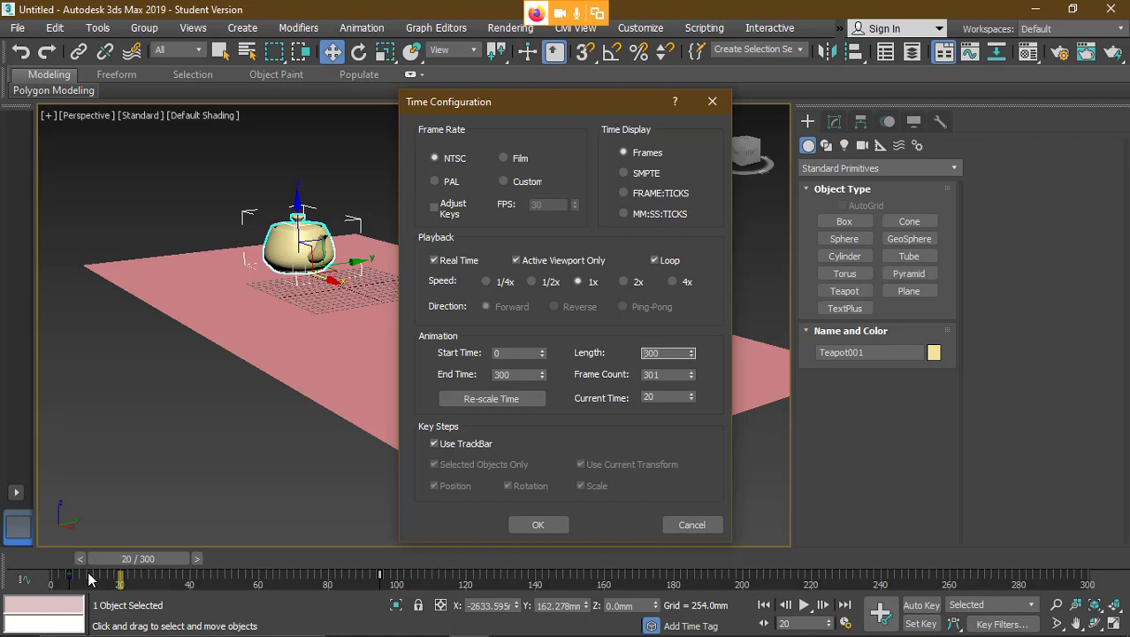
# - Try 20 as the animation length in Time Configuration and enter 300 again
pyautogui.click(477, 352)
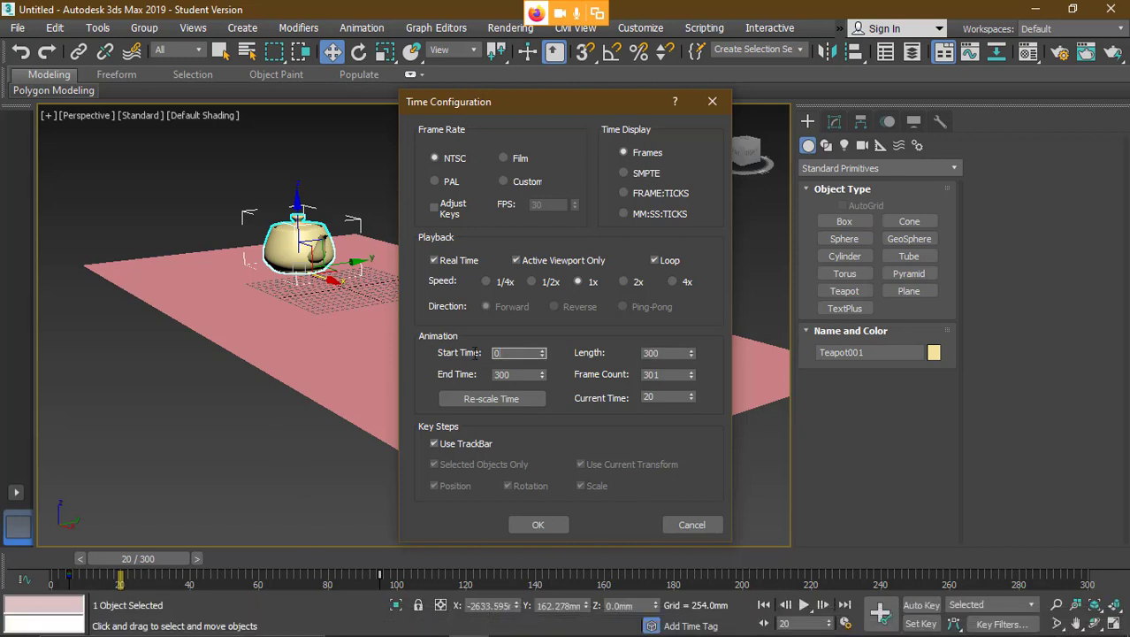
pyautogui.moveTo(475, 354); pyautogui.dragTo(473, 360)
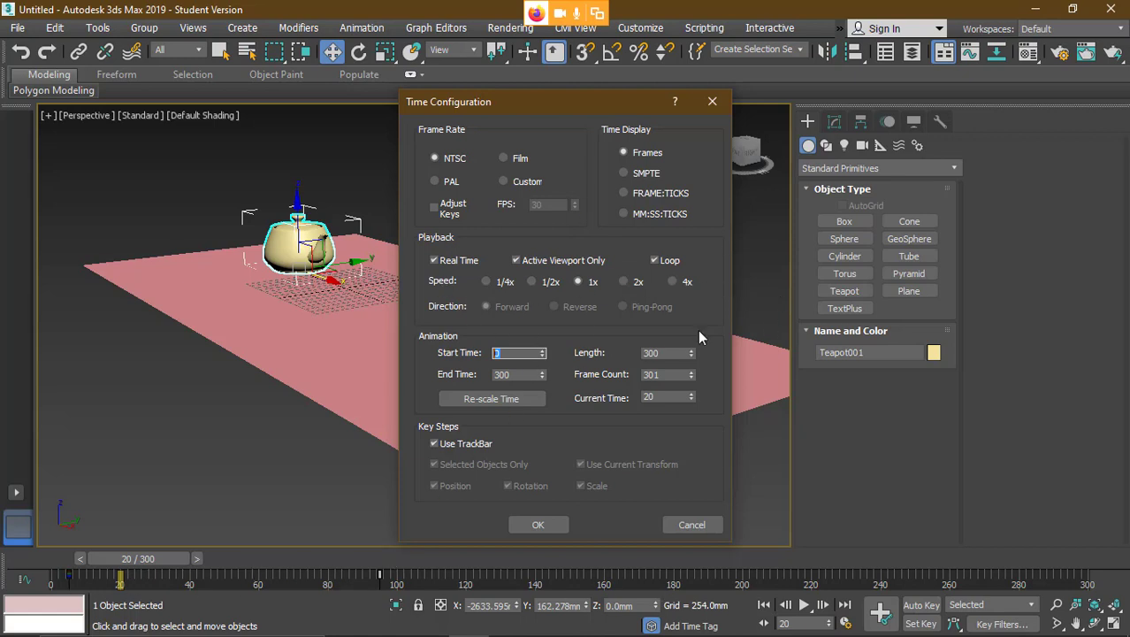
pyautogui.click(655, 354)
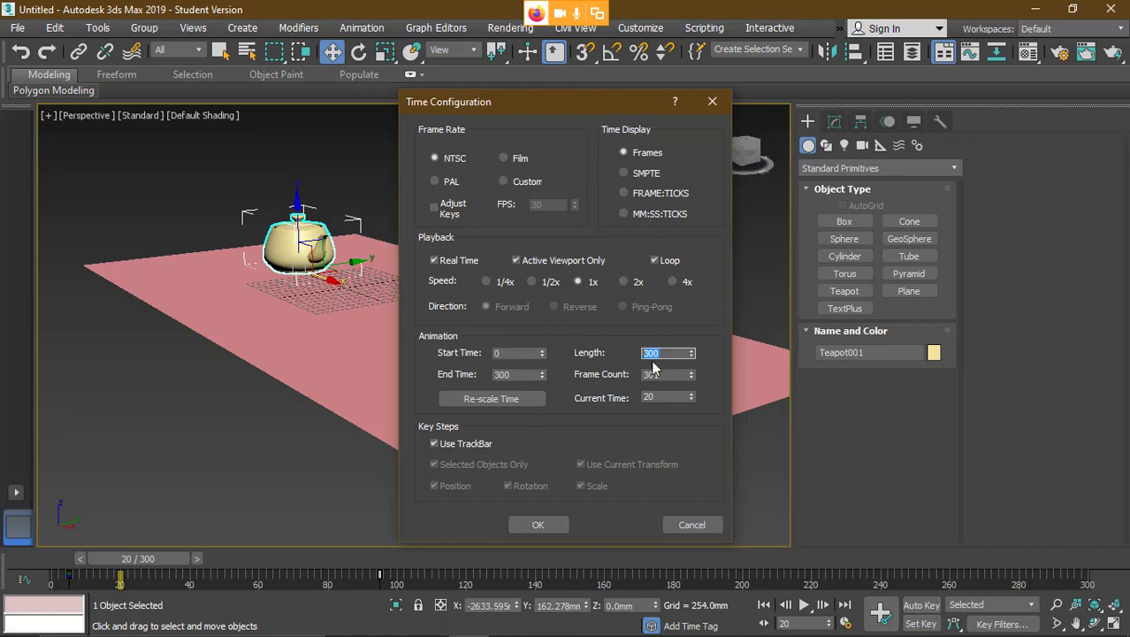
pyautogui.write('20')
pyautogui.moveTo(665, 353); pyautogui.dragTo(619, 354)
pyautogui.write('300')
# - Set the animation's start time to 10 and its end time to 290
pyautogui.click(521, 354)
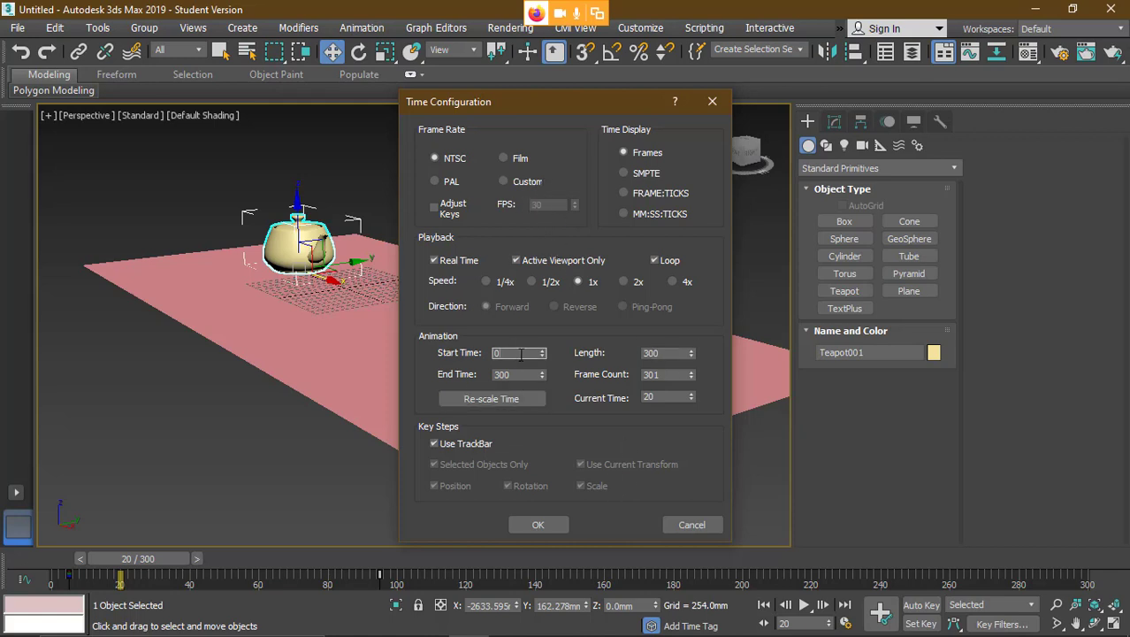
pyautogui.moveTo(521, 353); pyautogui.dragTo(468, 350)
pyautogui.write('10')
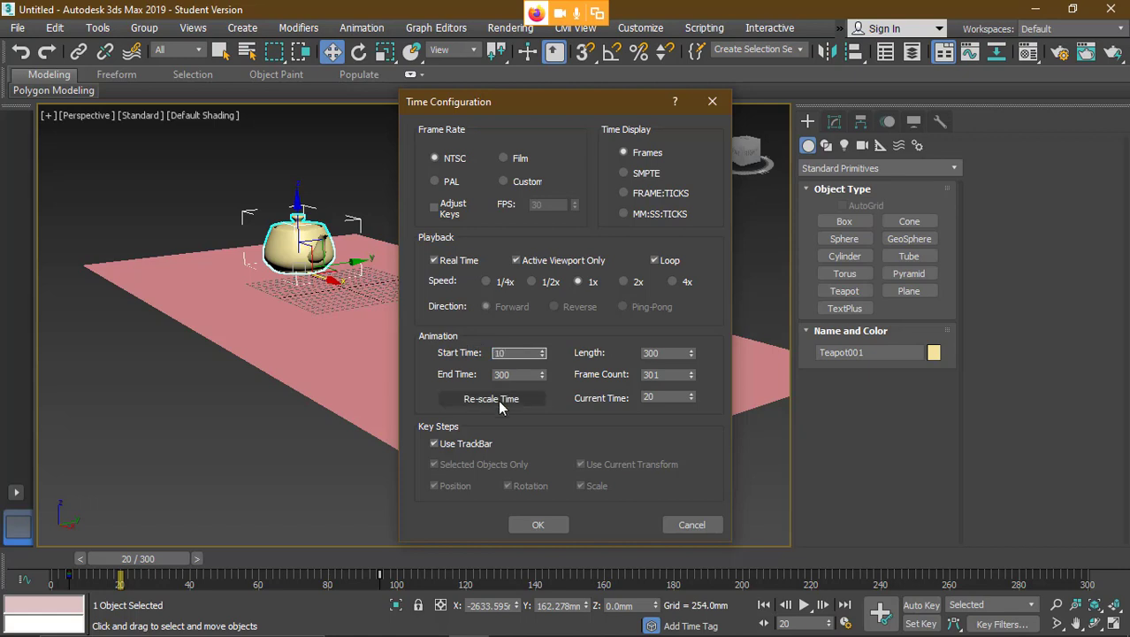
pyautogui.press('Tab')
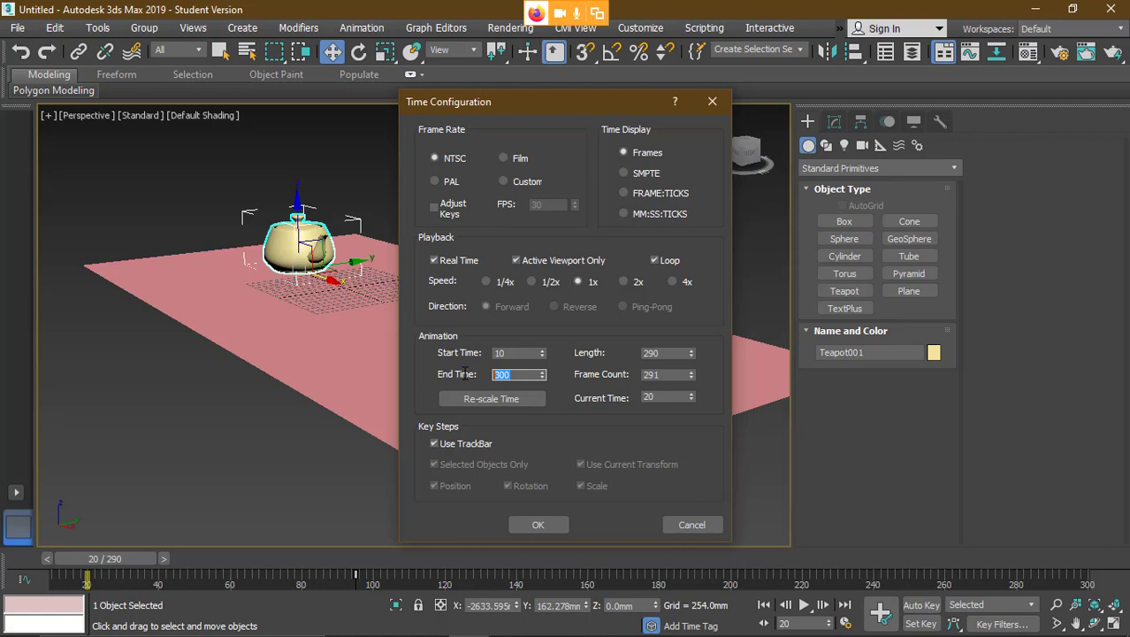
pyautogui.write('290')
# - Set the animation length to 300 frames and accept the time settings
pyautogui.click(676, 352)
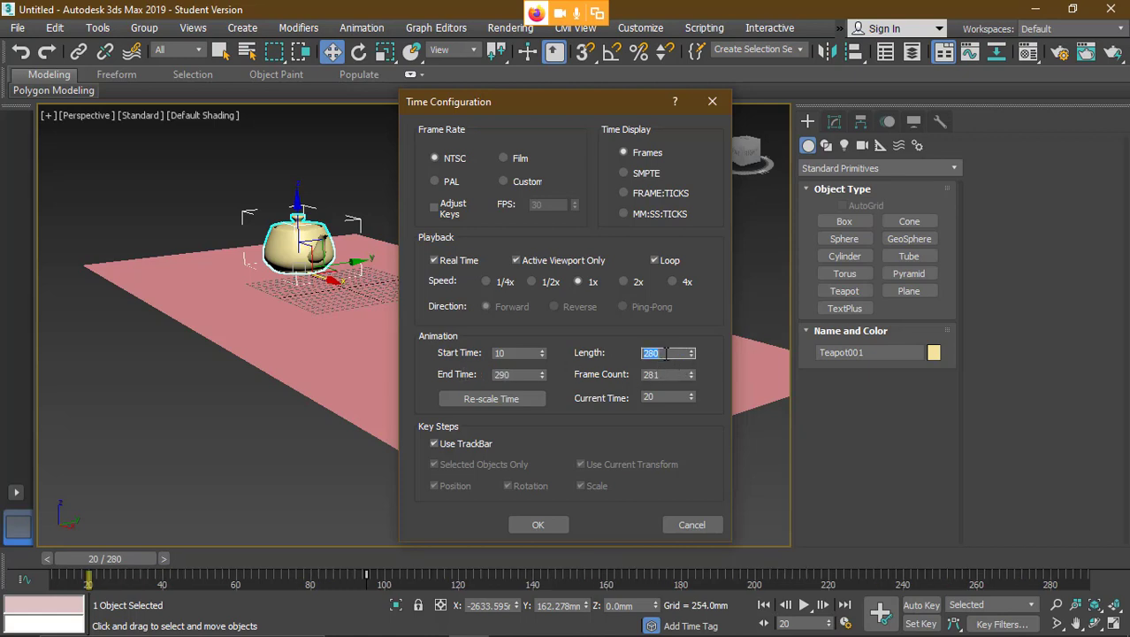
pyautogui.write('300')
pyautogui.press('Return')
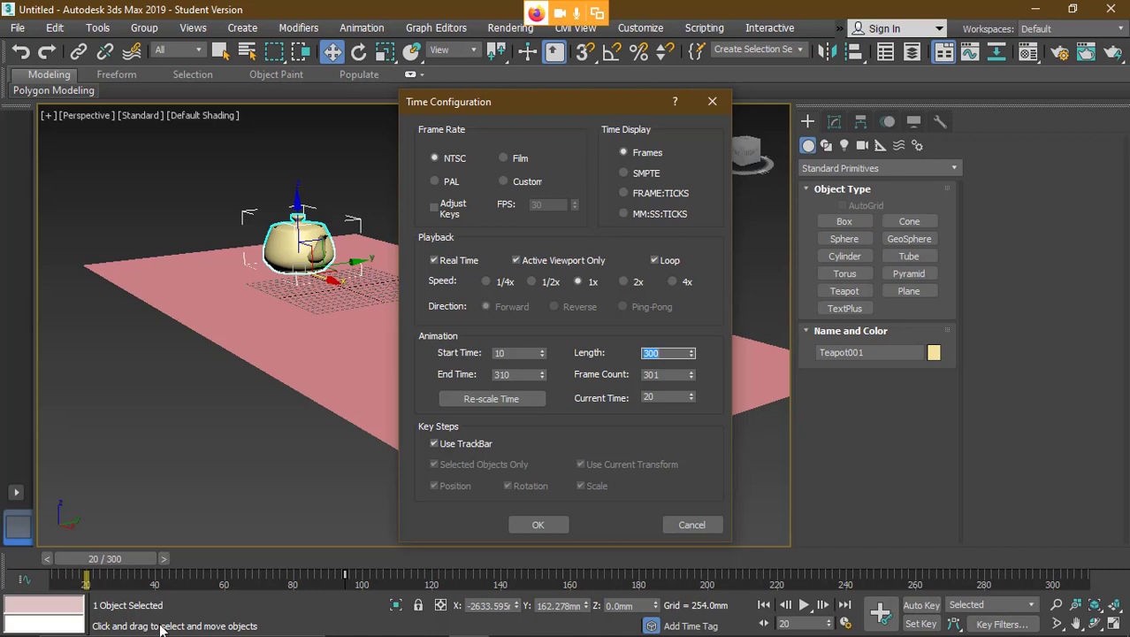
pyautogui.click(533, 525)
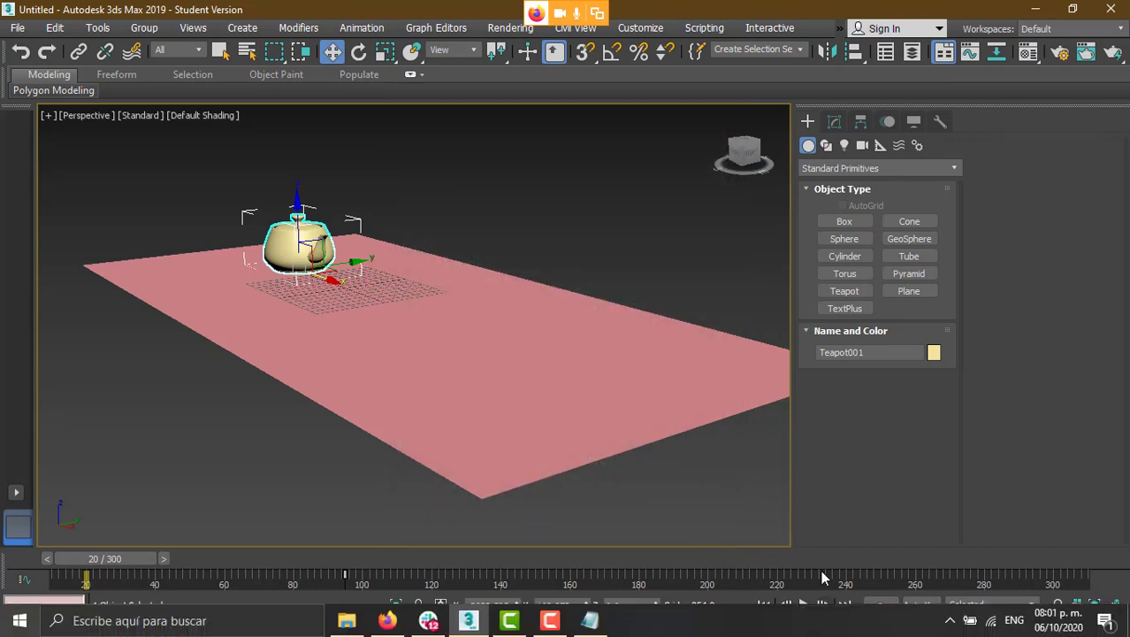
# - Reopen Time Configuration to review the animation range, moving the dialog aside and closing it unchanged
pyautogui.click(845, 623)
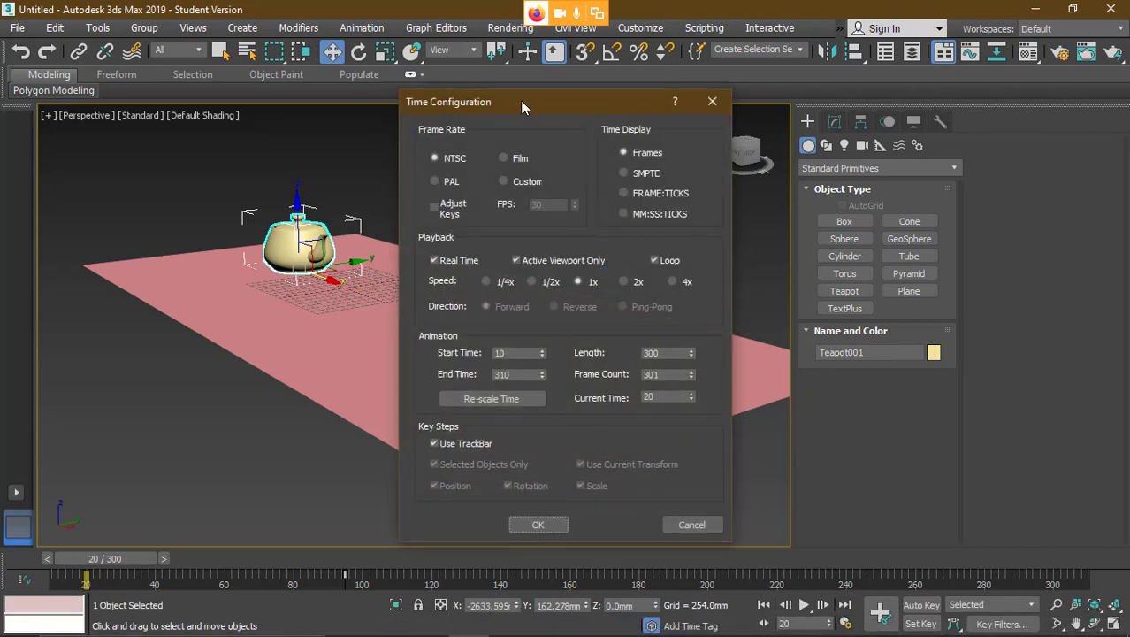
pyautogui.moveTo(519, 103); pyautogui.dragTo(480, 92)
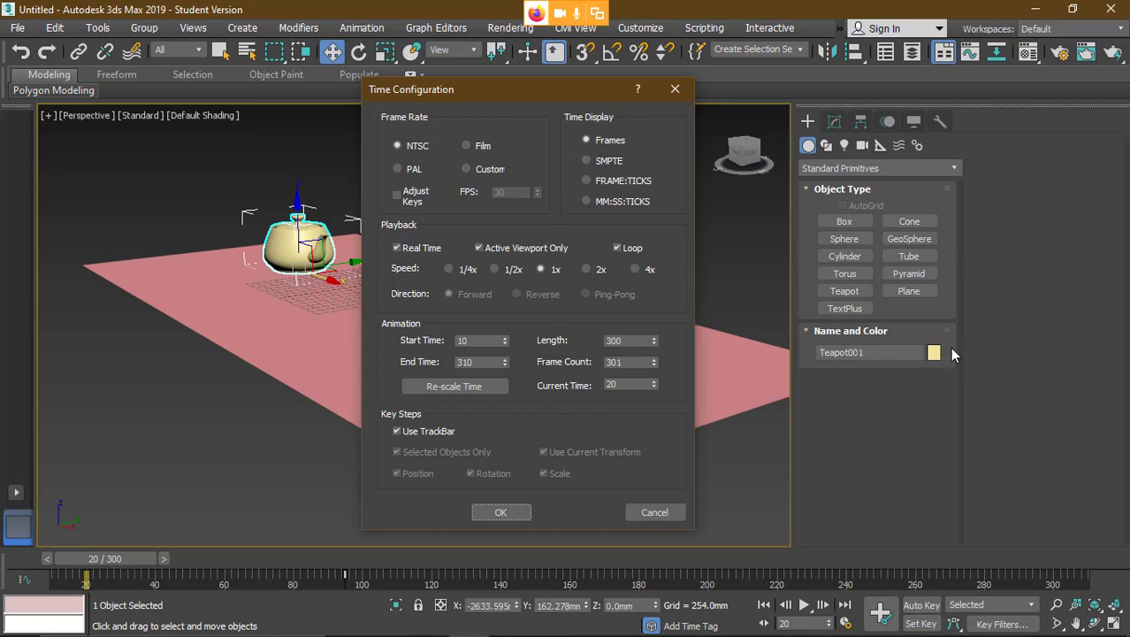
pyautogui.click(675, 89)
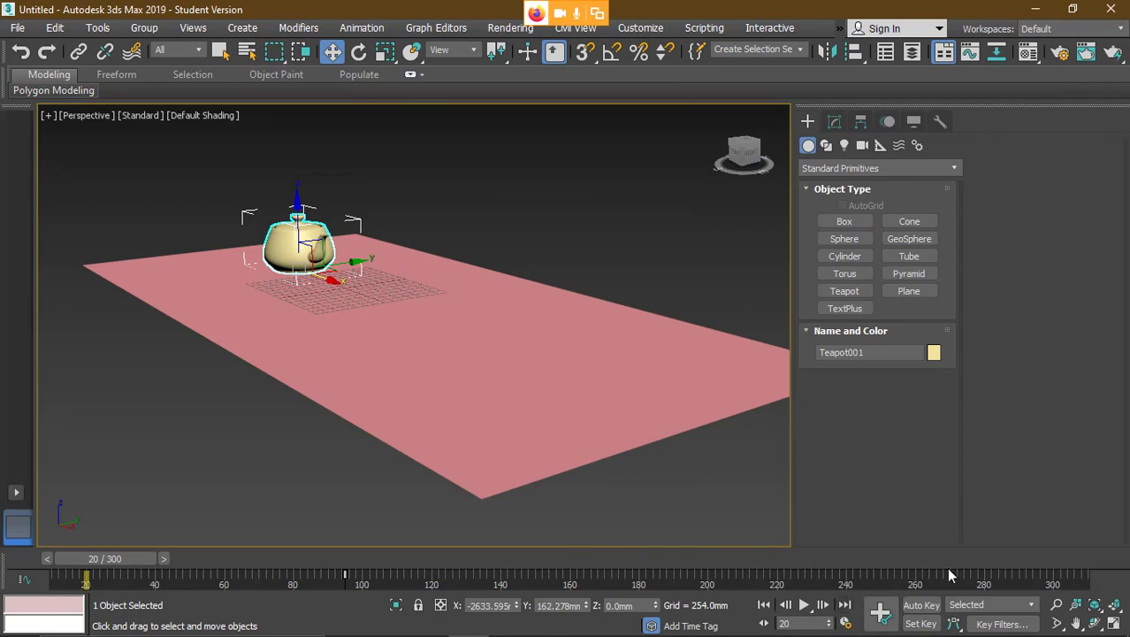
# - Turn on Set Key mode with the time slider at frame 26, and advance the animation to frame 82
pyautogui.moveTo(122, 558)
pyautogui.mouseDown()
pyautogui.moveTo(231, 558)
pyautogui.moveTo(120, 559)
pyautogui.moveTo(134, 558)
pyautogui.mouseUp()
pyautogui.press('w')
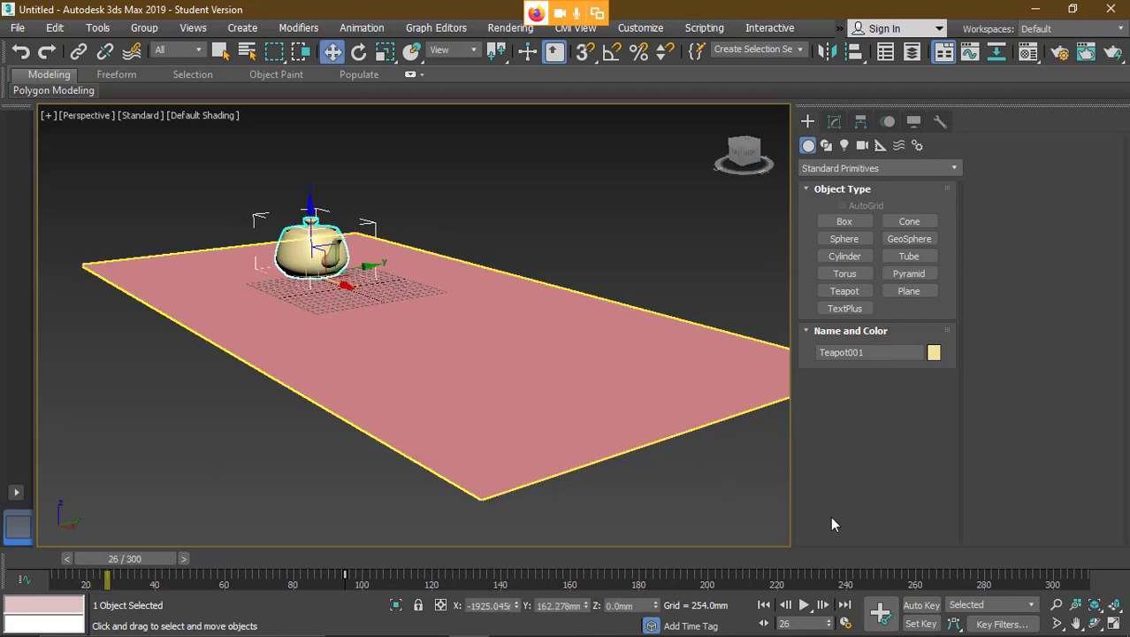
pyautogui.click(920, 623)
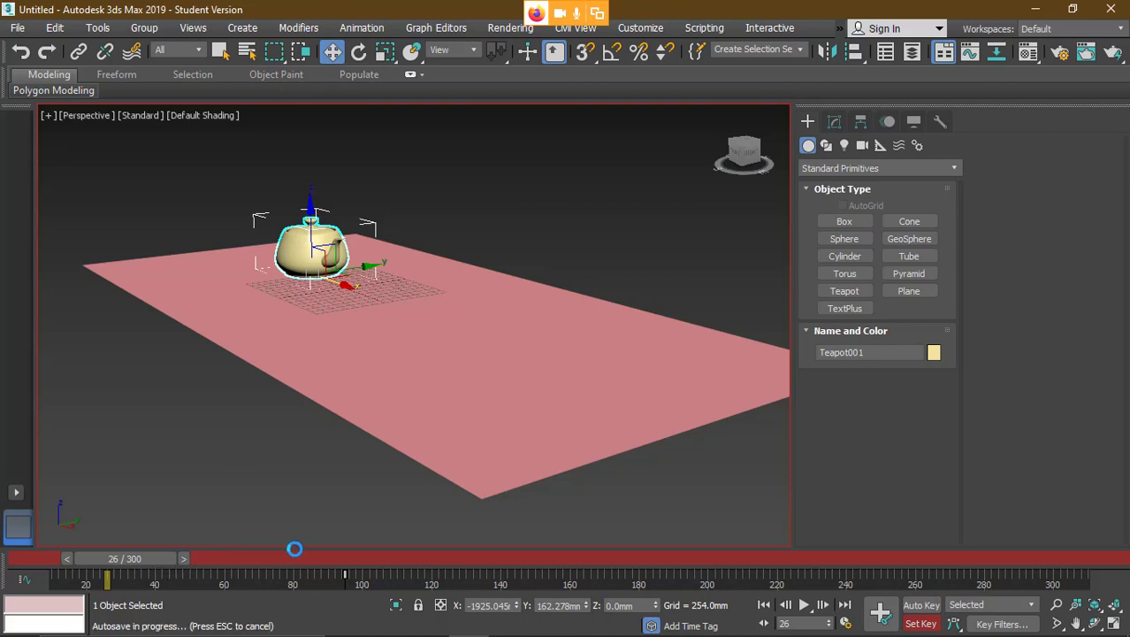
pyautogui.click(323, 550)
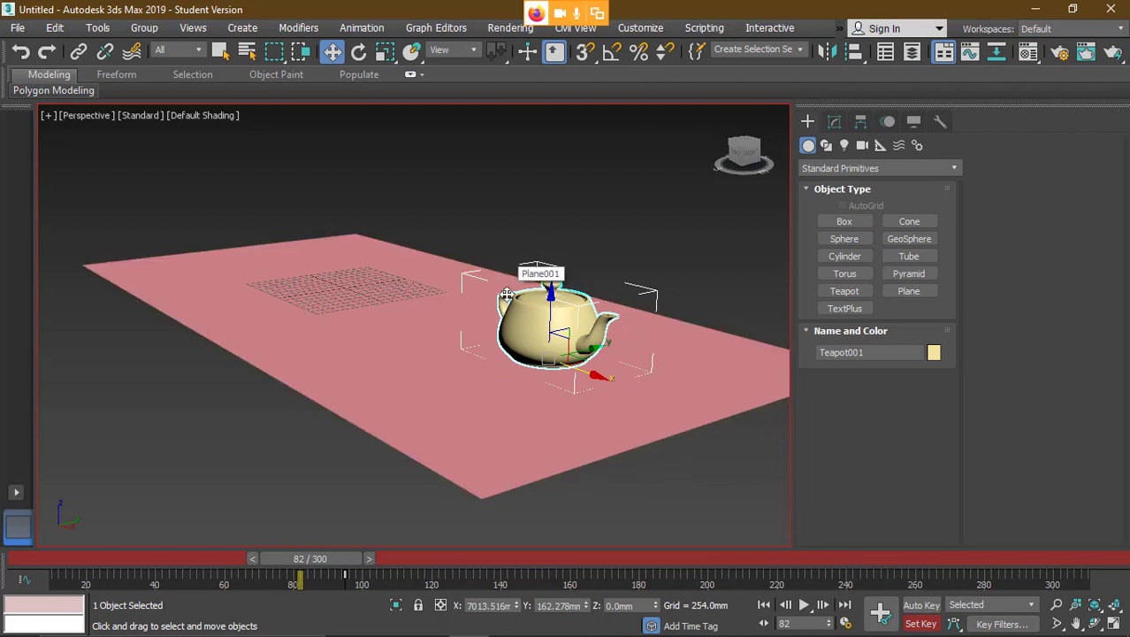
# - Scrub the teapot animation from frame 20 to frame 55 and back to frame 20
pyautogui.moveTo(171, 559); pyautogui.dragTo(104, 559)
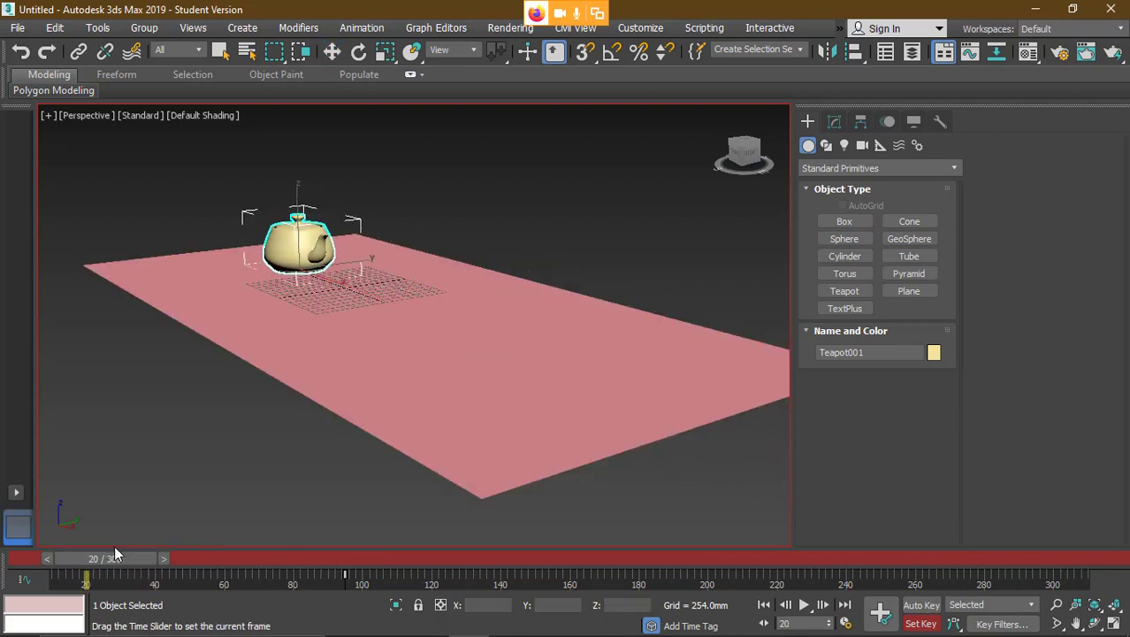
pyautogui.click(392, 205)
pyautogui.click(282, 237)
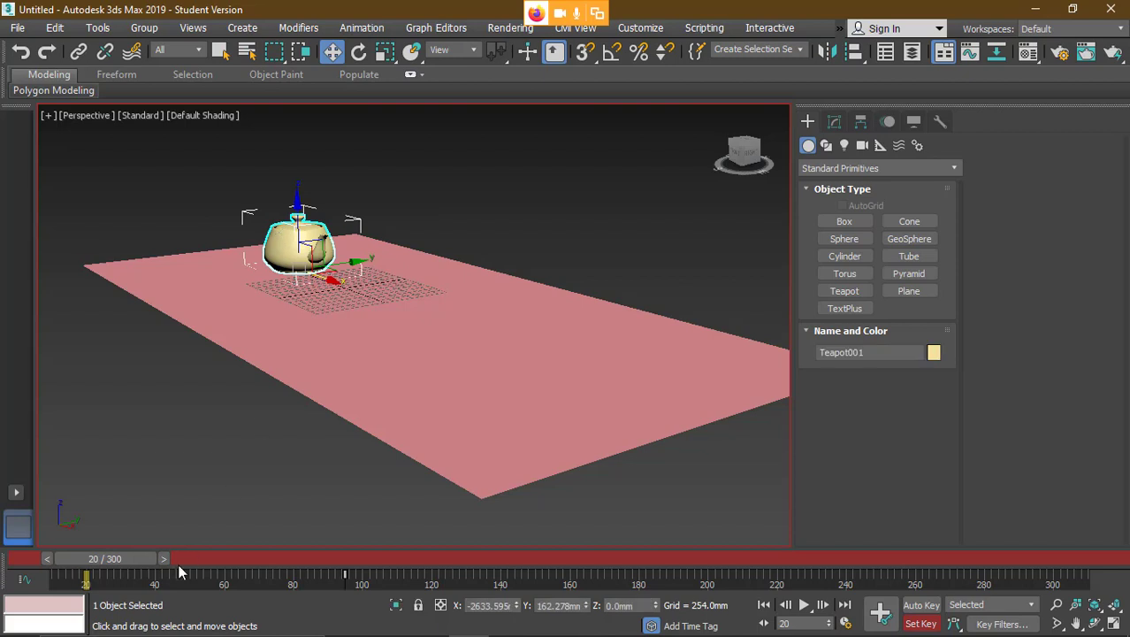
pyautogui.moveTo(127, 559); pyautogui.dragTo(242, 559)
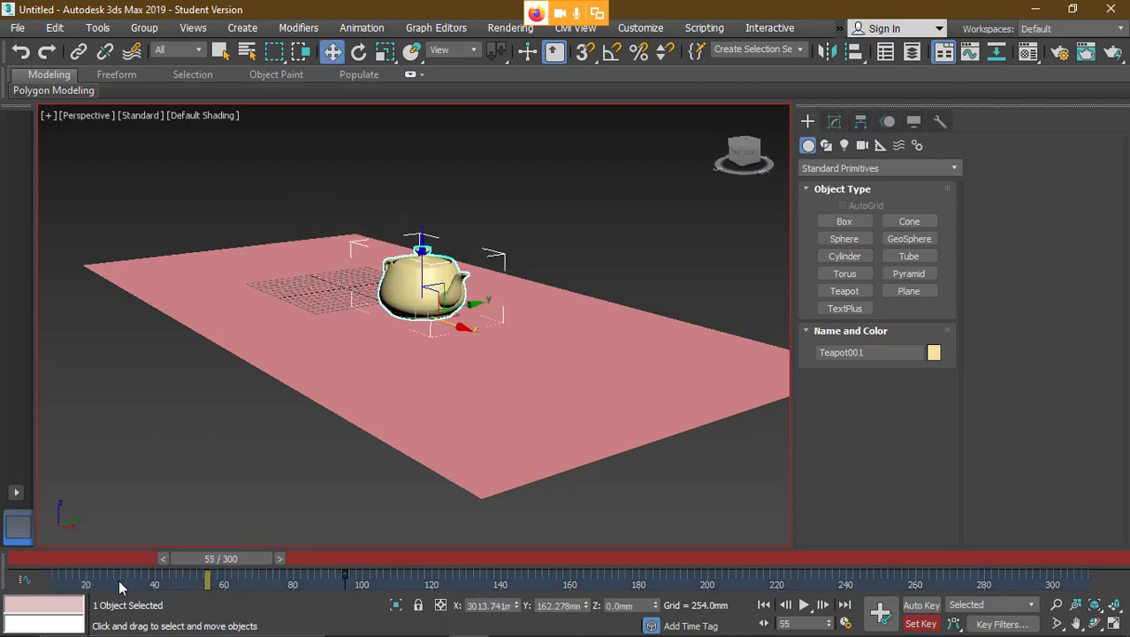
pyautogui.moveTo(110, 558); pyautogui.dragTo(54, 559)
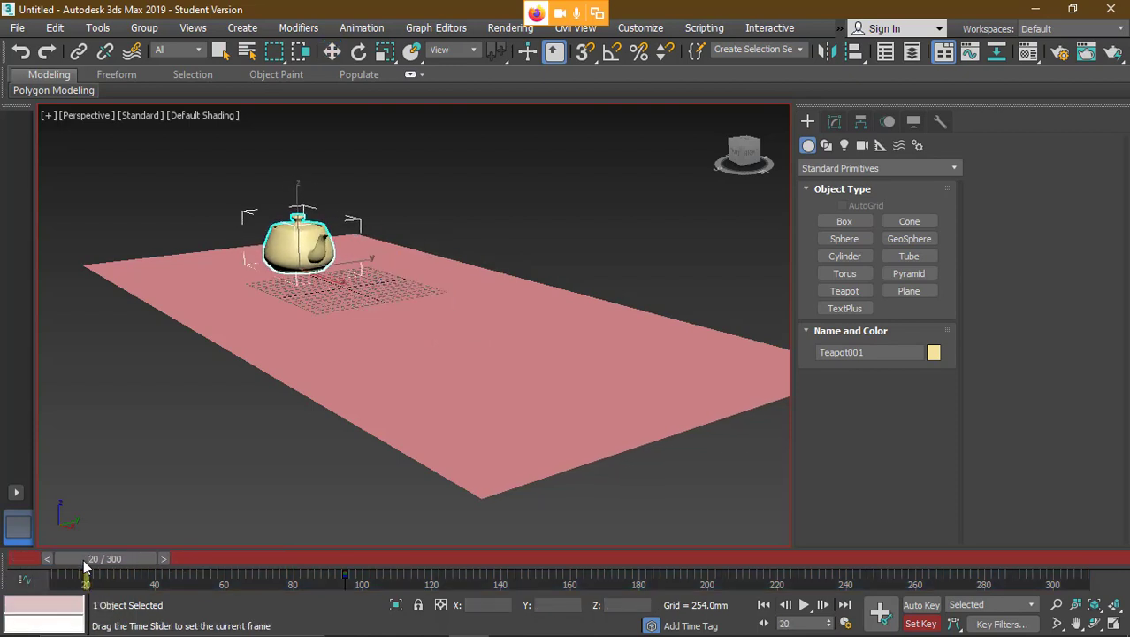
pyautogui.press('w')
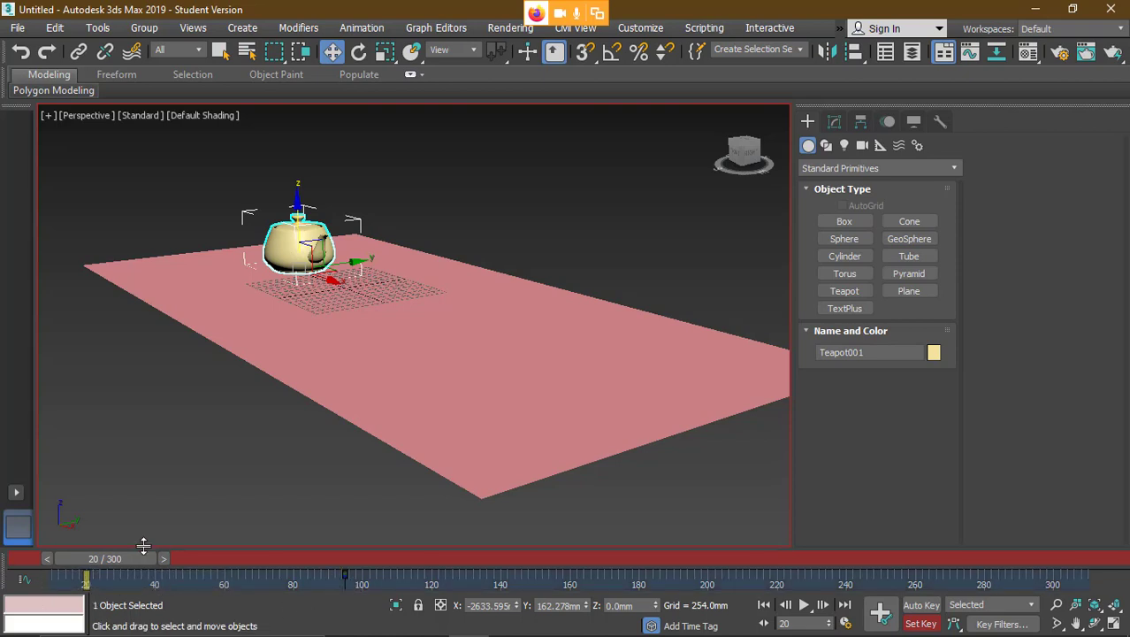
# - Deselect the teapot, scrub to frame 34, reselect the teapot, and move the time slider to frame 23
pyautogui.click(333, 345)
pyautogui.click(179, 518)
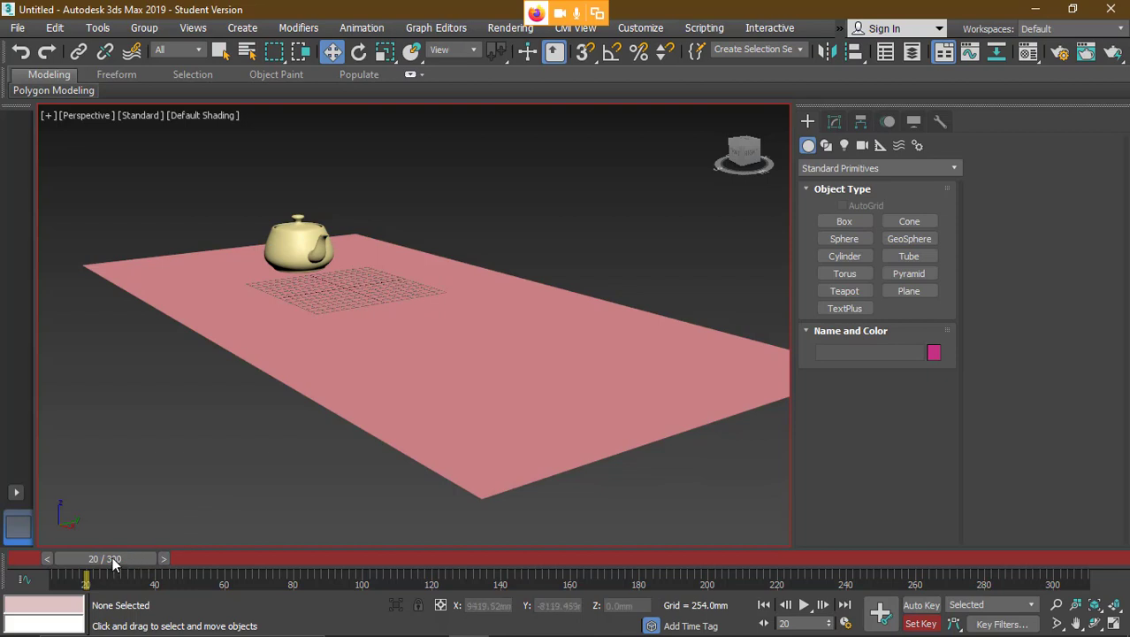
pyautogui.moveTo(113, 556); pyautogui.dragTo(159, 560)
pyautogui.press('w')
pyautogui.click(337, 256)
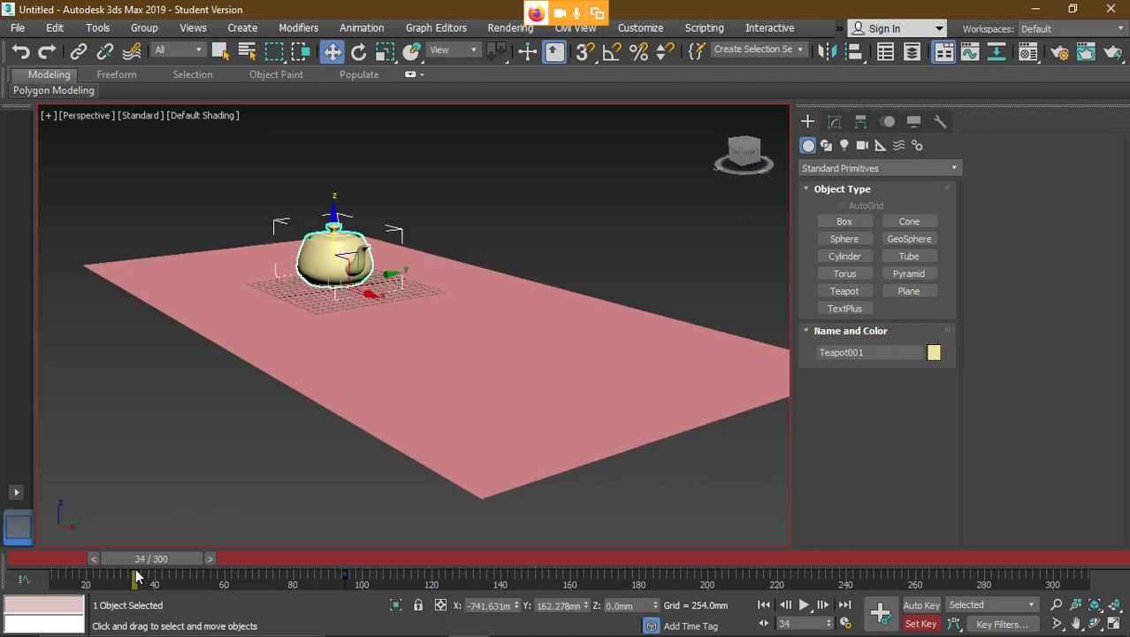
pyautogui.moveTo(139, 560)
pyautogui.mouseDown()
pyautogui.moveTo(56, 559)
pyautogui.moveTo(146, 560)
pyautogui.mouseUp()
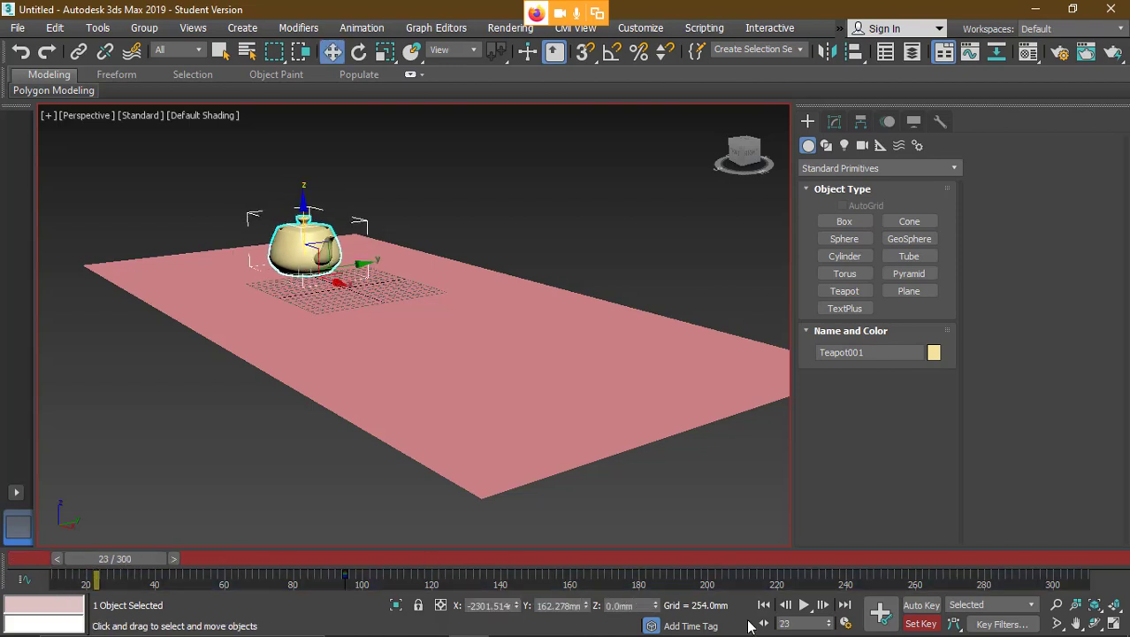
# - Set the animation's start time to 0 with the end time at 310 in the time configuration
pyautogui.click(845, 623)
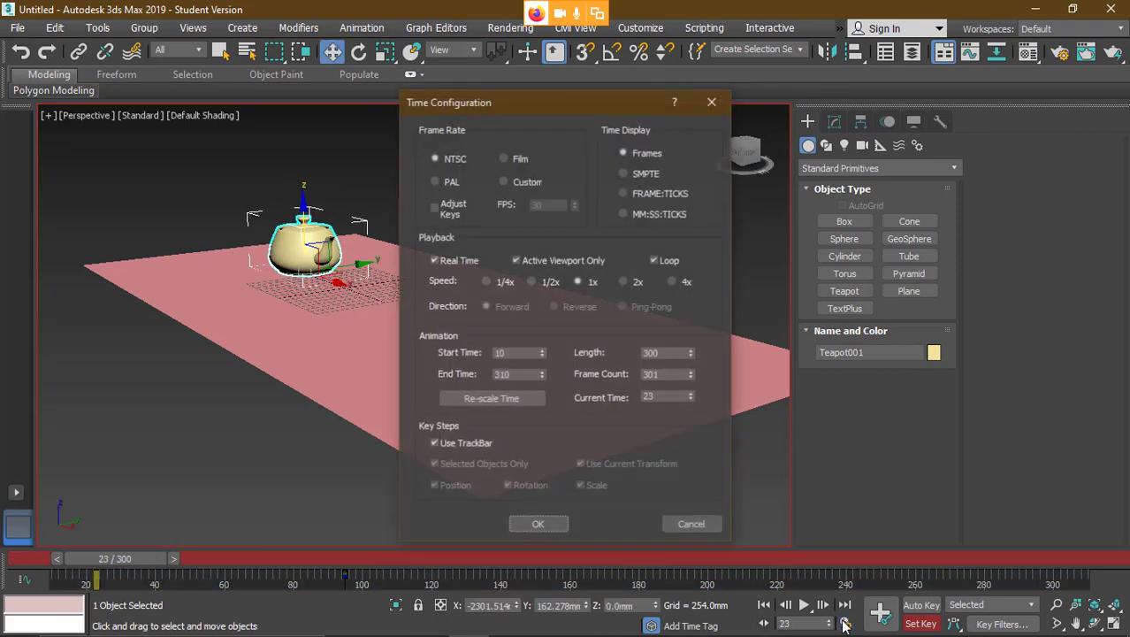
pyautogui.click(541, 356)
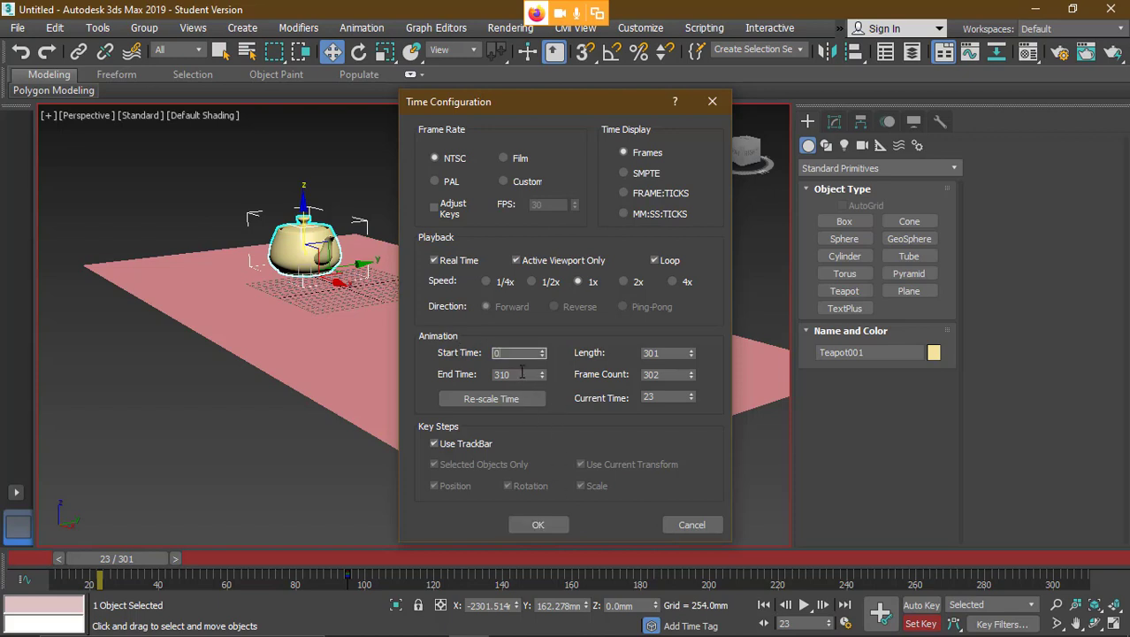
pyautogui.doubleClick(521, 374)
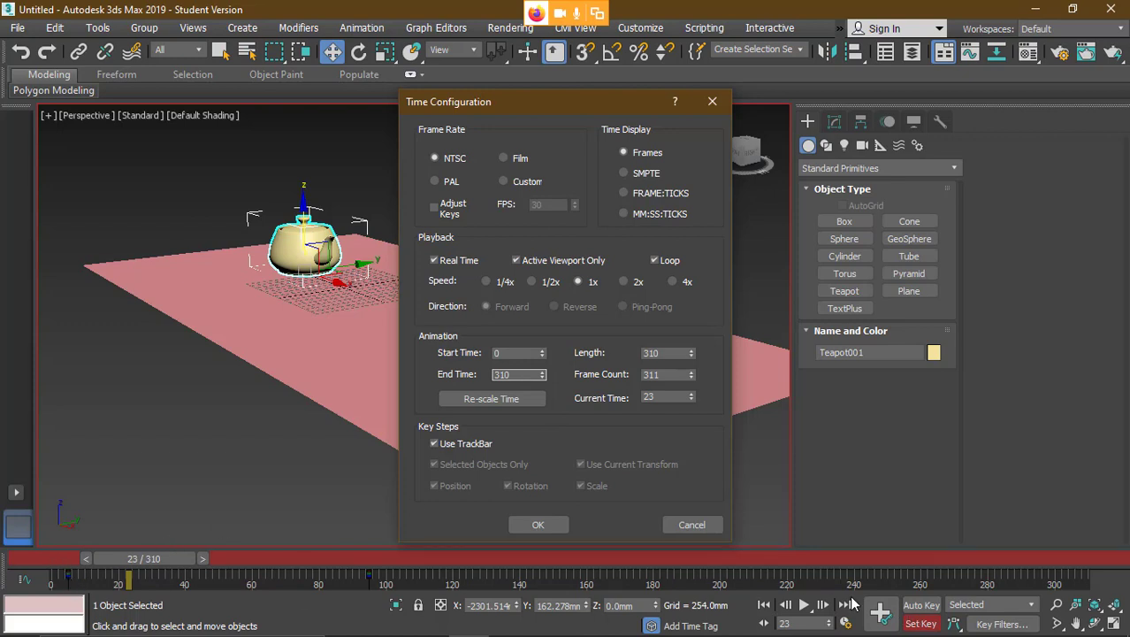
pyautogui.click(557, 529)
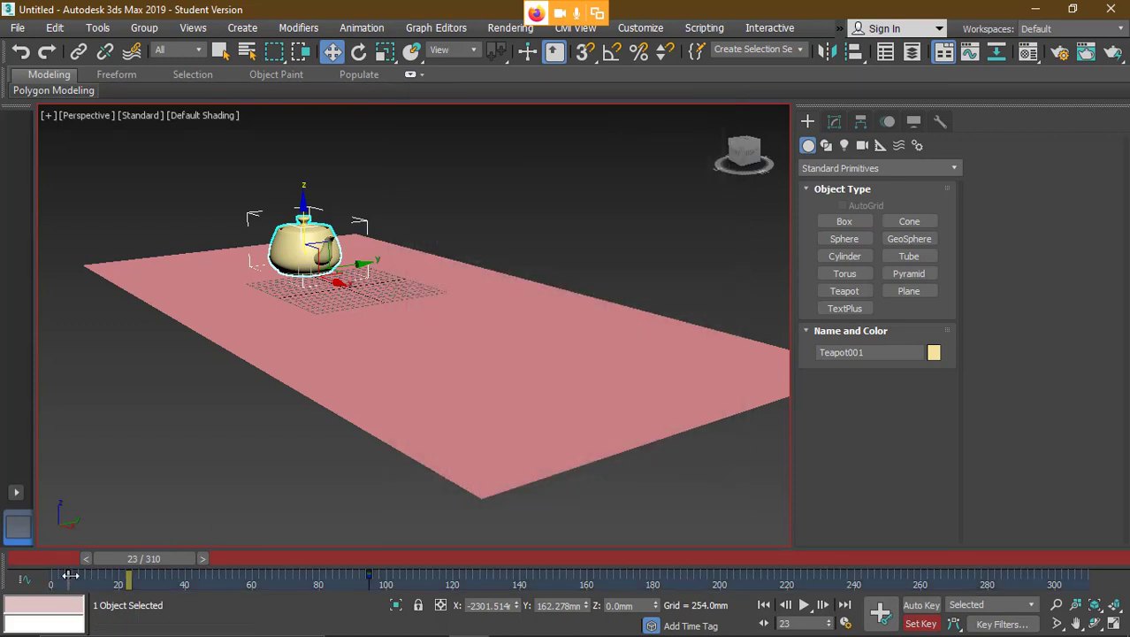
# - Scrub to frame 17, move the teapot's first key to frame 10, and return to frame 4
pyautogui.moveTo(152, 563); pyautogui.dragTo(103, 575)
pyautogui.press('w')
pyautogui.click(146, 558)
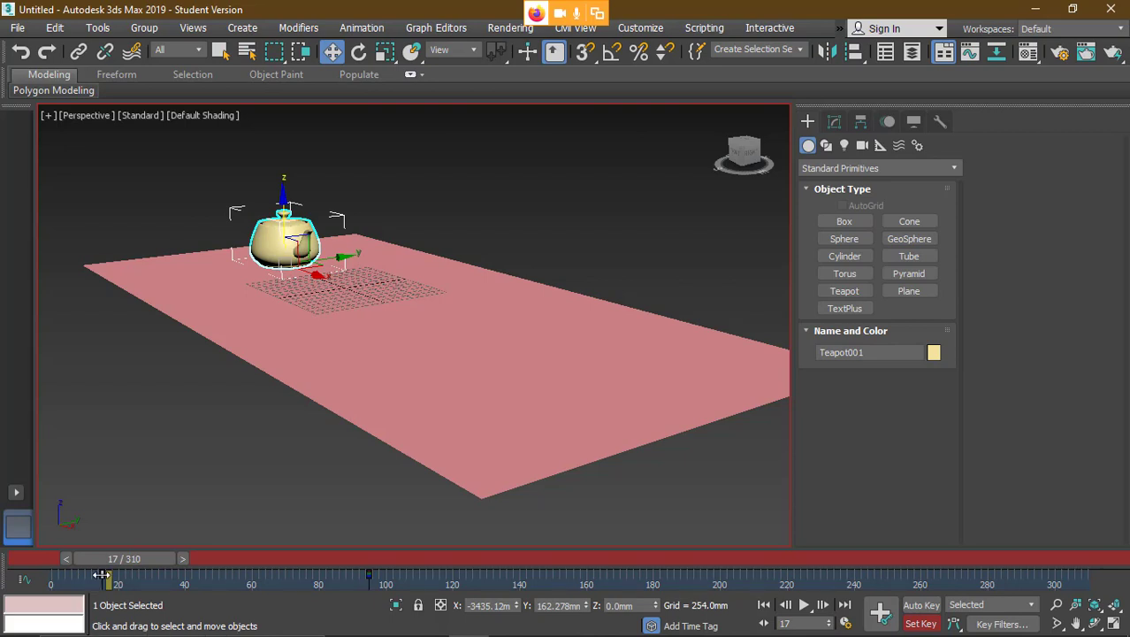
pyautogui.moveTo(102, 576); pyautogui.dragTo(84, 558)
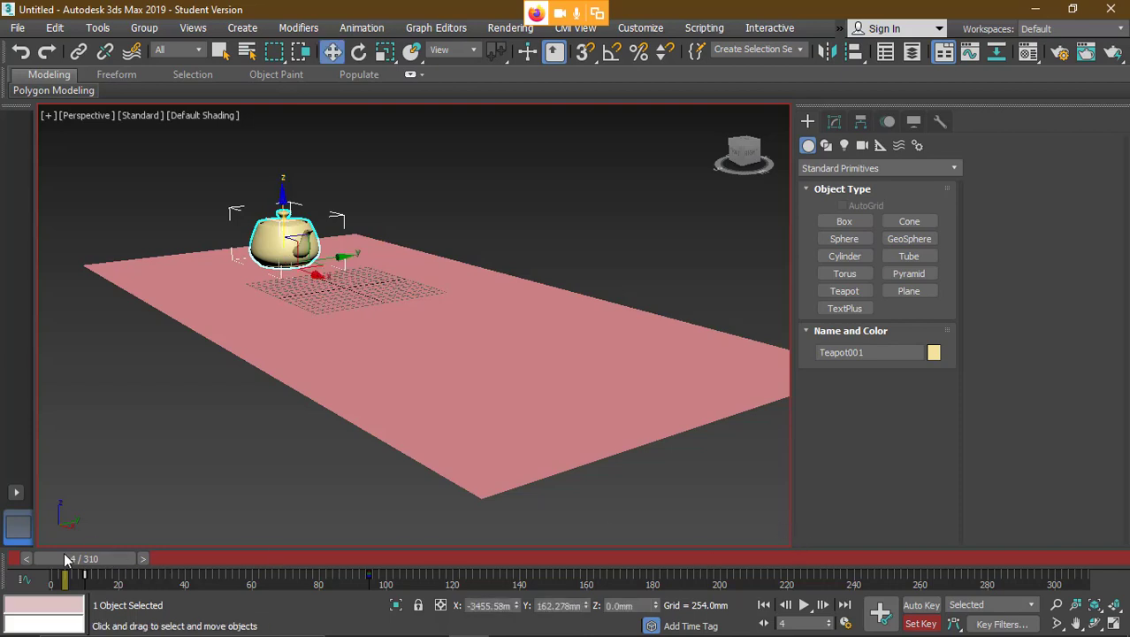
# - Set the animation's start time to 9 in the time configuration and accept it
pyautogui.click(844, 624)
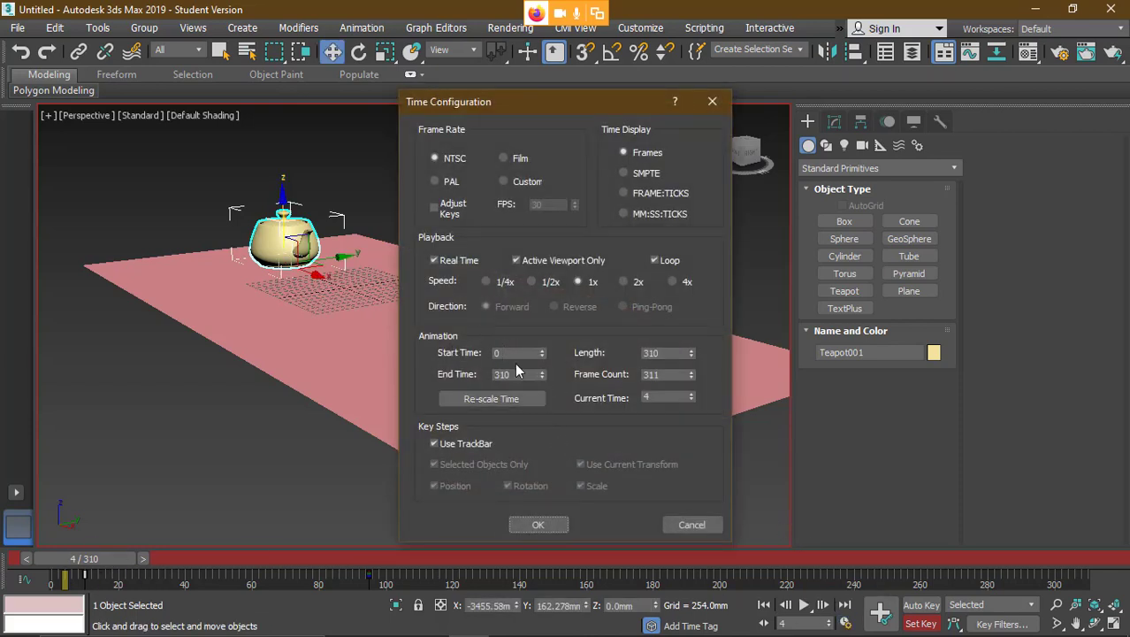
pyautogui.moveTo(525, 352); pyautogui.dragTo(488, 353)
pyautogui.write('9')
pyautogui.press('Tab')
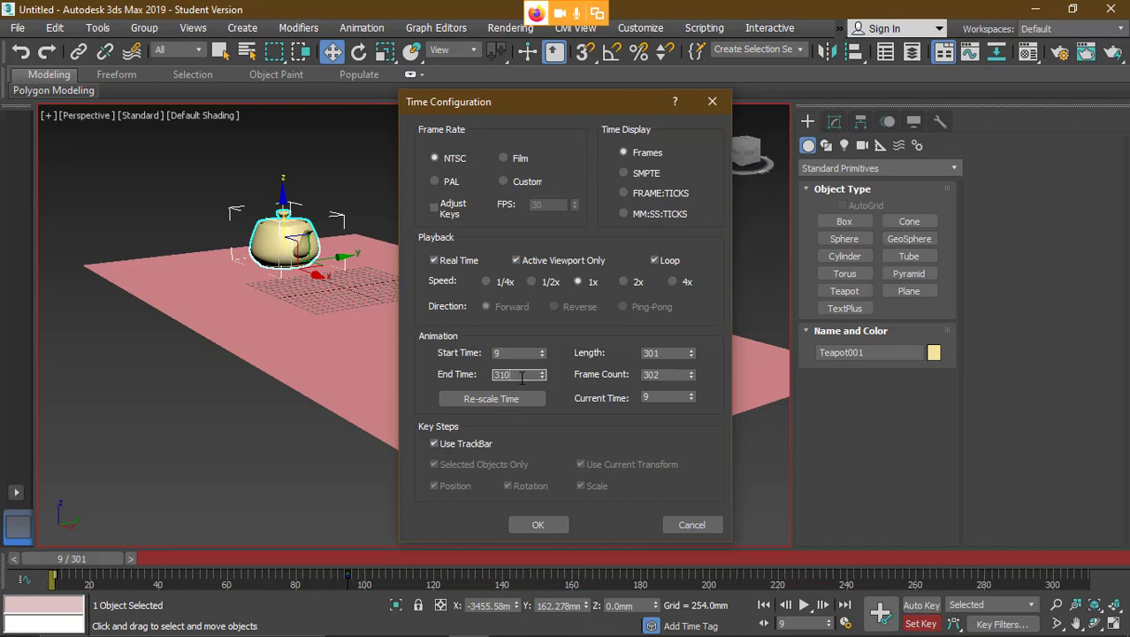
pyautogui.click(538, 524)
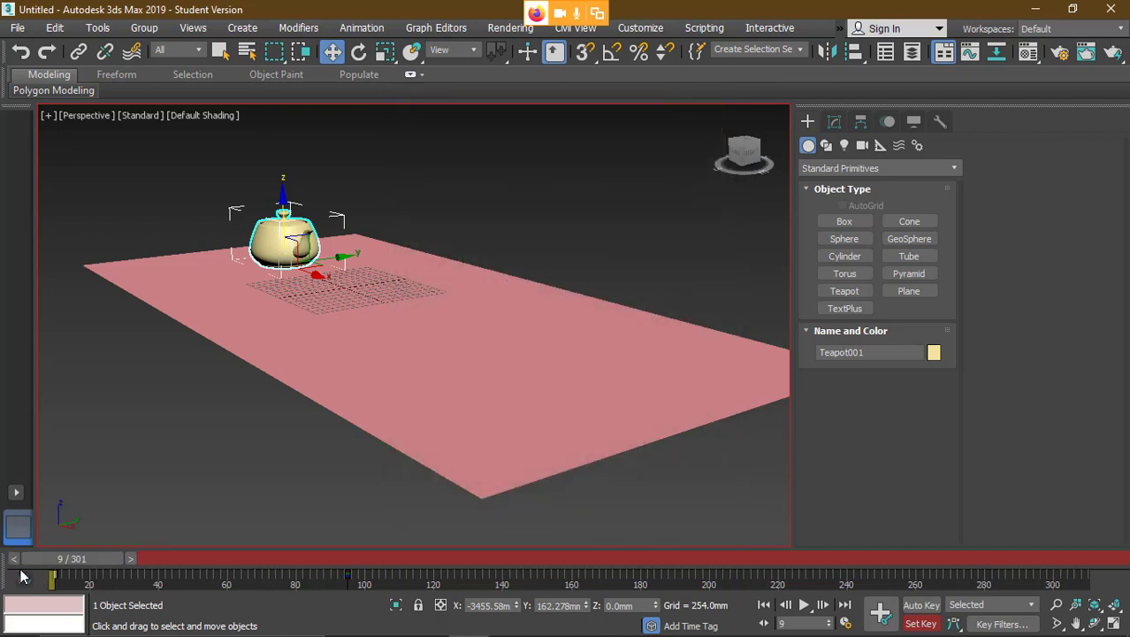
# - Scrub the animation to frame 30 and move the teapot's second key to about frame 169
pyautogui.moveTo(126, 558); pyautogui.dragTo(195, 558)
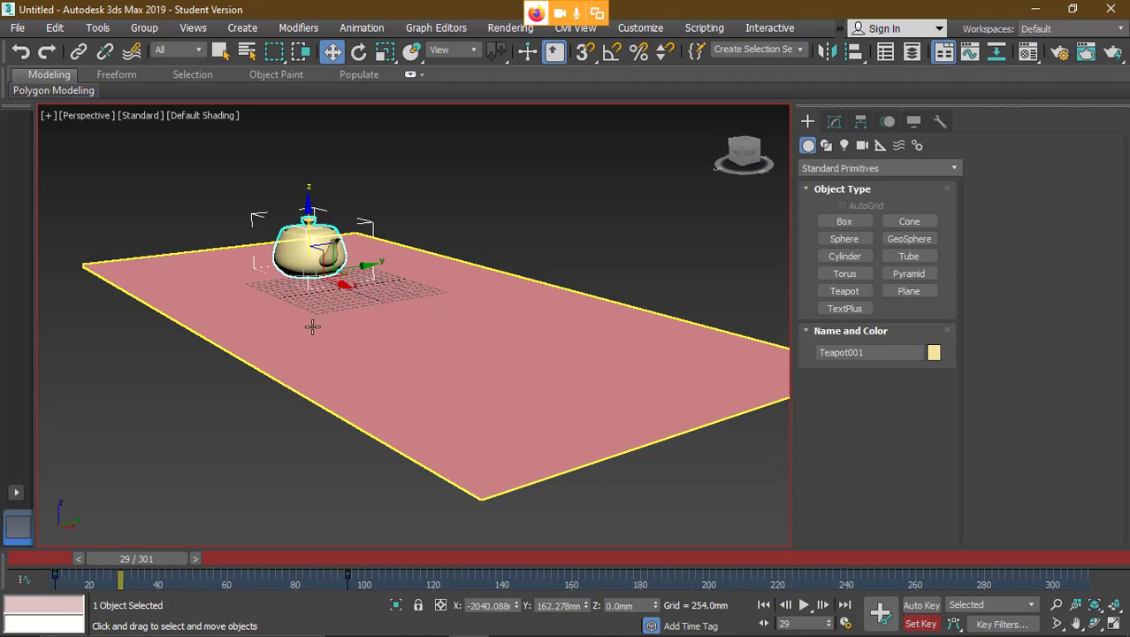
pyautogui.keyDown('alt'); pyautogui.moveTo(272, 310); pyautogui.dragTo(410, 376, button='middle'); pyautogui.keyUp('alt')
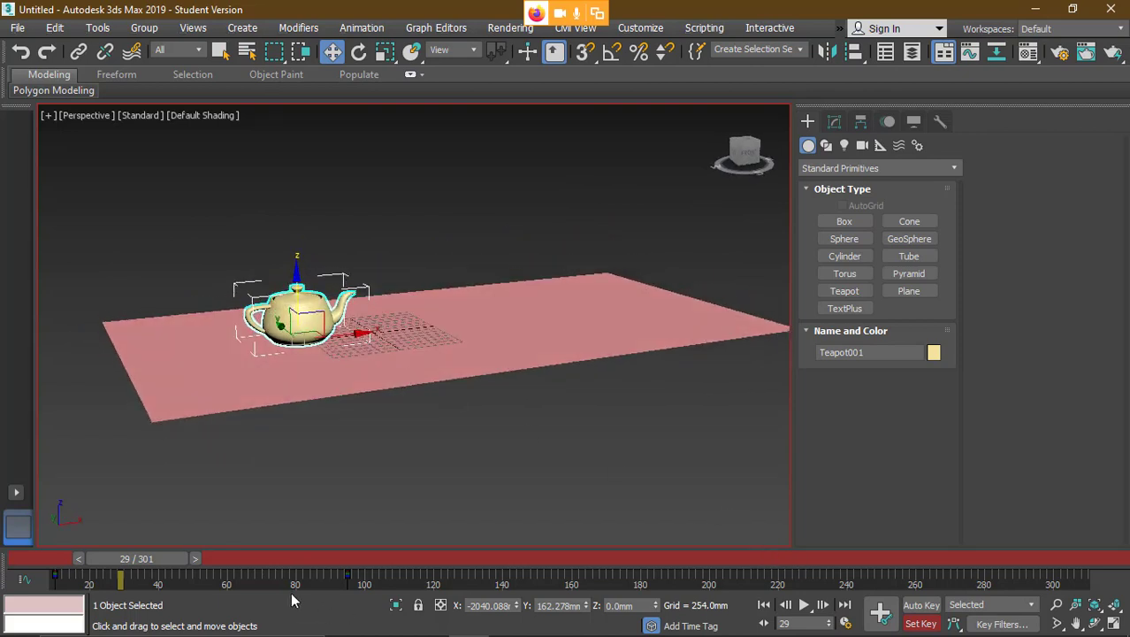
pyautogui.moveTo(139, 566)
pyautogui.mouseDown()
pyautogui.moveTo(53, 562)
pyautogui.moveTo(322, 559)
pyautogui.moveTo(49, 542)
pyautogui.moveTo(139, 553)
pyautogui.mouseUp()
pyautogui.press('w')
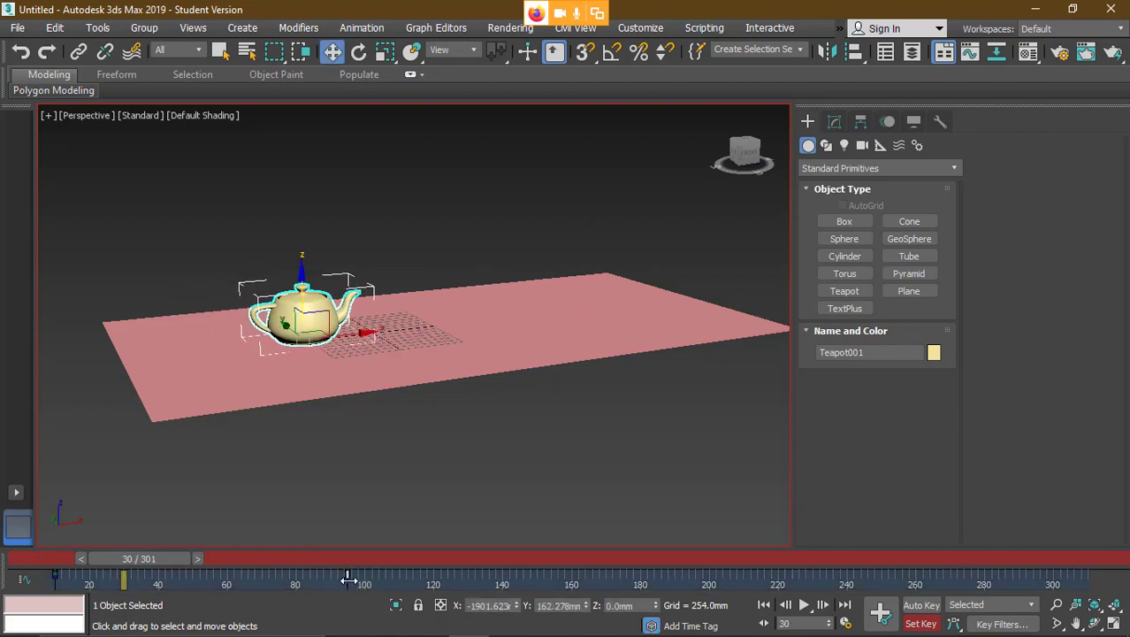
pyautogui.moveTo(348, 579); pyautogui.dragTo(603, 579)
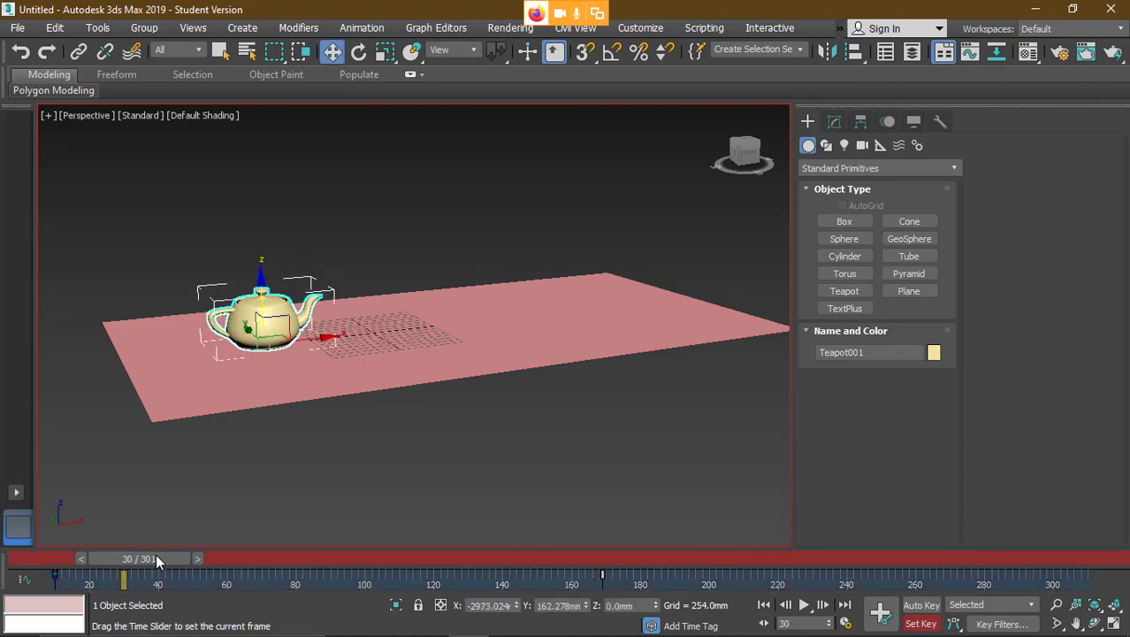
# - Scrub back to frame 9, advance to frame 41, and set a key for the teapot there
pyautogui.moveTo(155, 558); pyautogui.dragTo(54, 558)
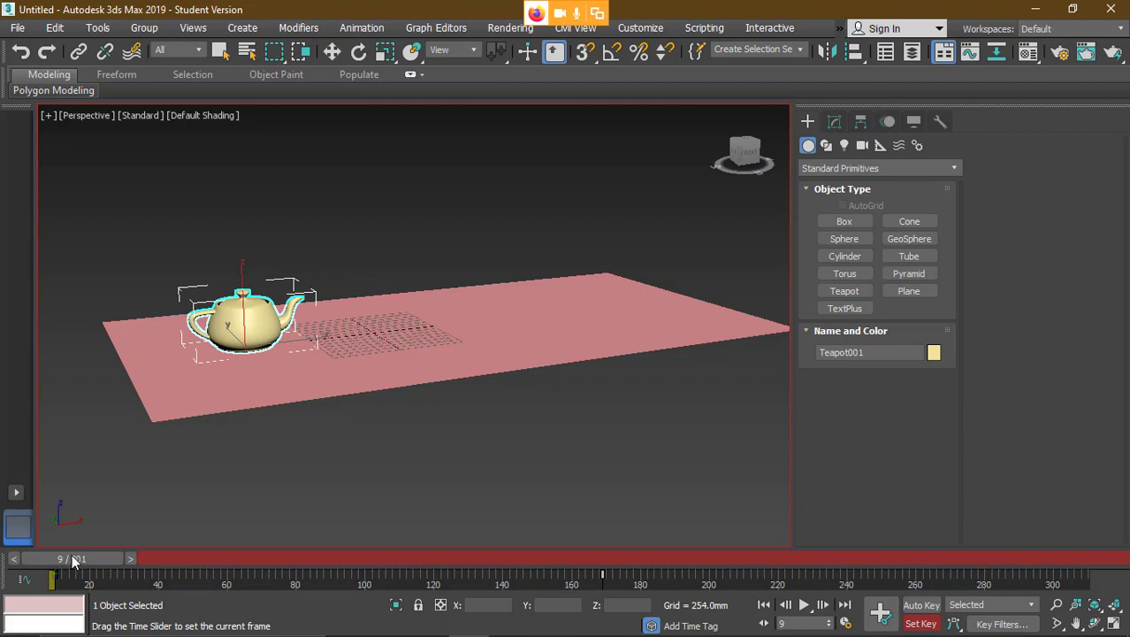
pyautogui.moveTo(84, 559); pyautogui.dragTo(124, 557)
pyautogui.press('w')
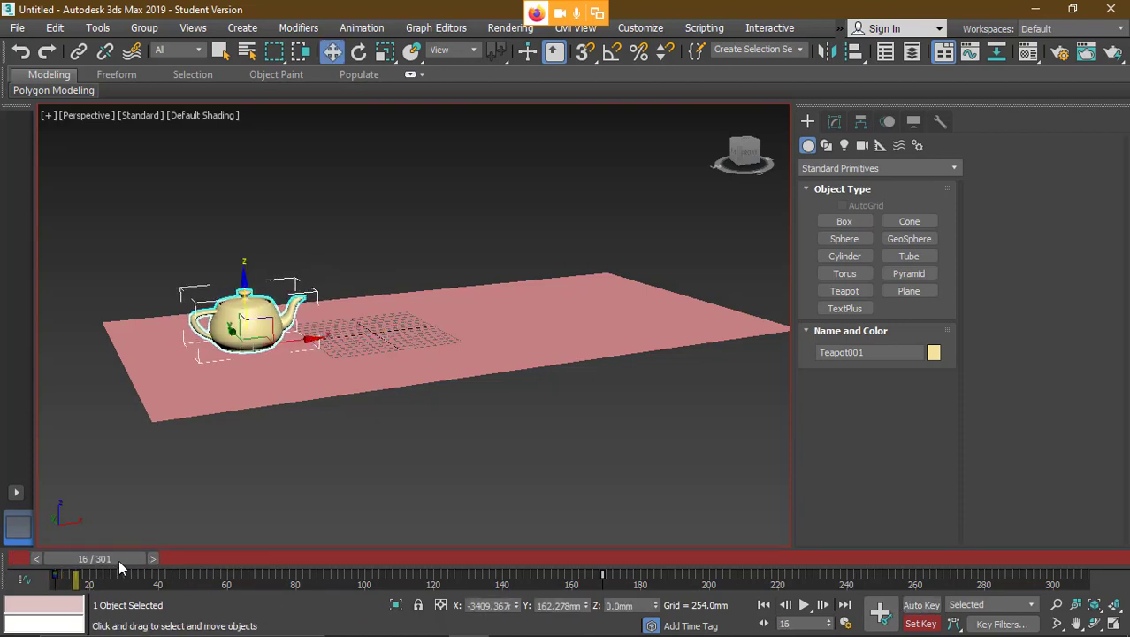
pyautogui.moveTo(119, 560); pyautogui.dragTo(201, 556)
pyautogui.press('w')
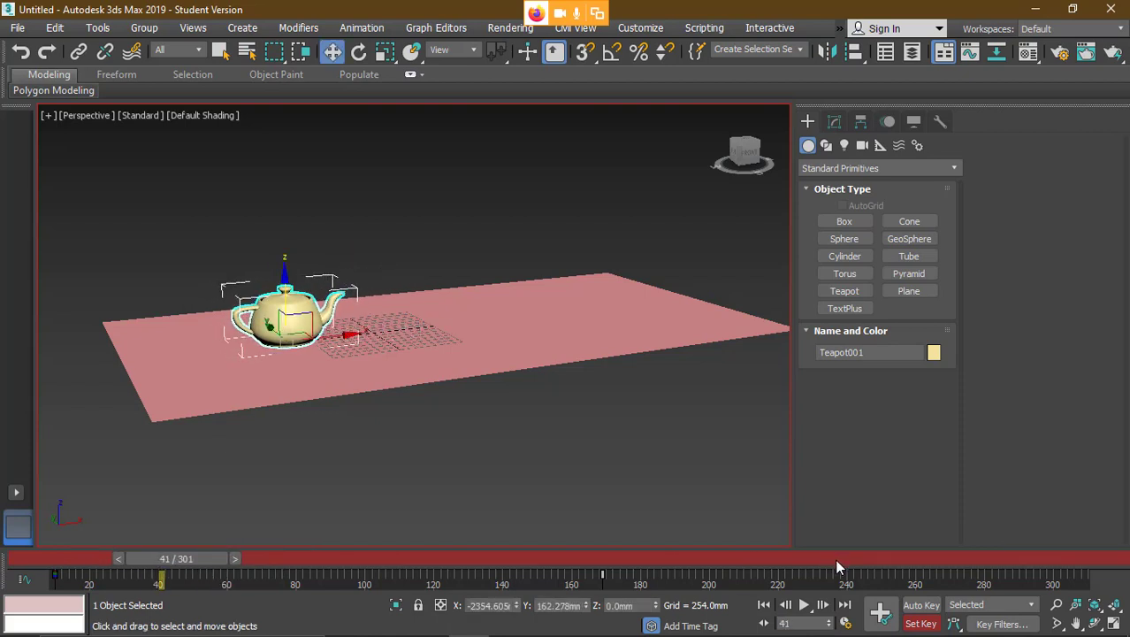
pyautogui.click(879, 616)
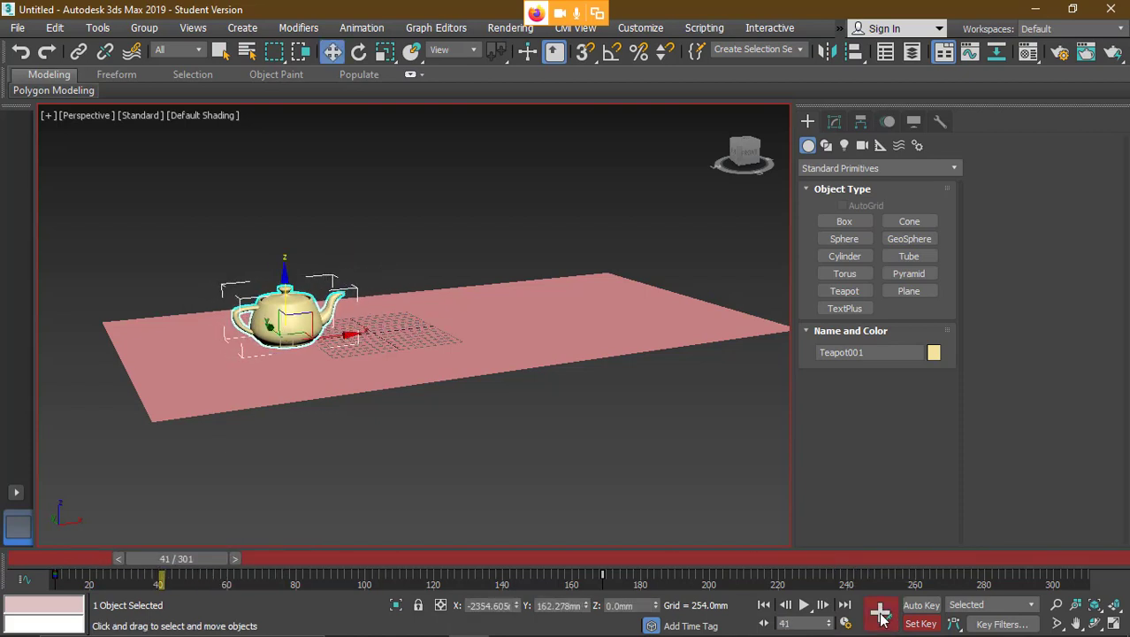
# - Try stretching the teapot along Z to about 247% at frame 41 without setting a key
pyautogui.click(383, 51)
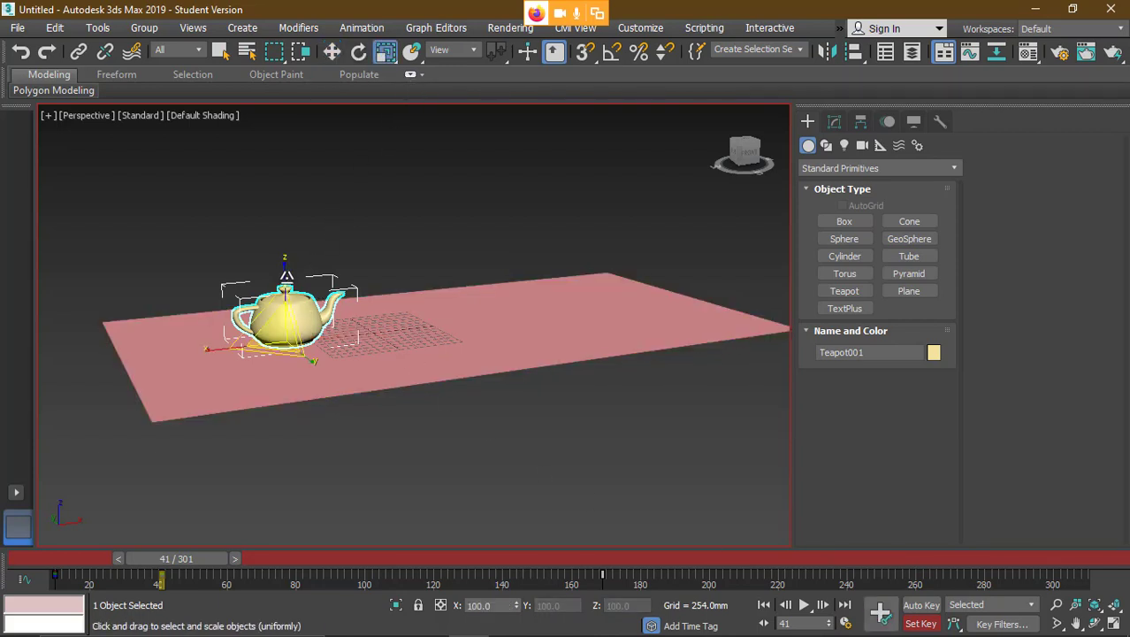
pyautogui.moveTo(287, 276); pyautogui.dragTo(280, 181)
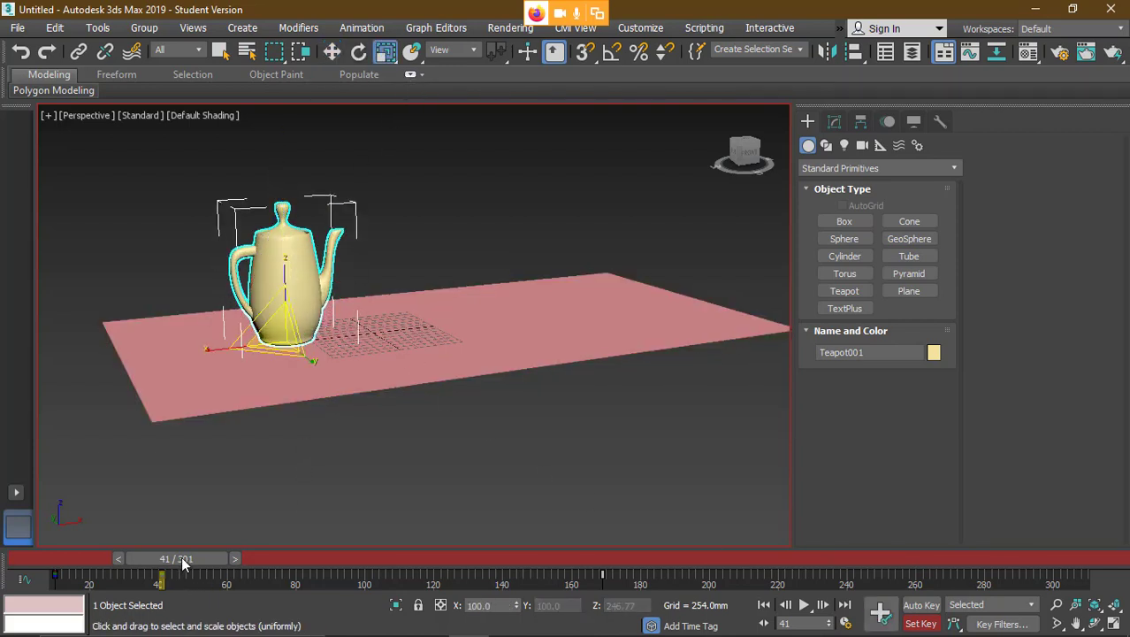
pyautogui.moveTo(181, 556)
pyautogui.mouseDown()
pyautogui.moveTo(274, 559)
pyautogui.moveTo(60, 554)
pyautogui.moveTo(183, 553)
pyautogui.mouseUp()
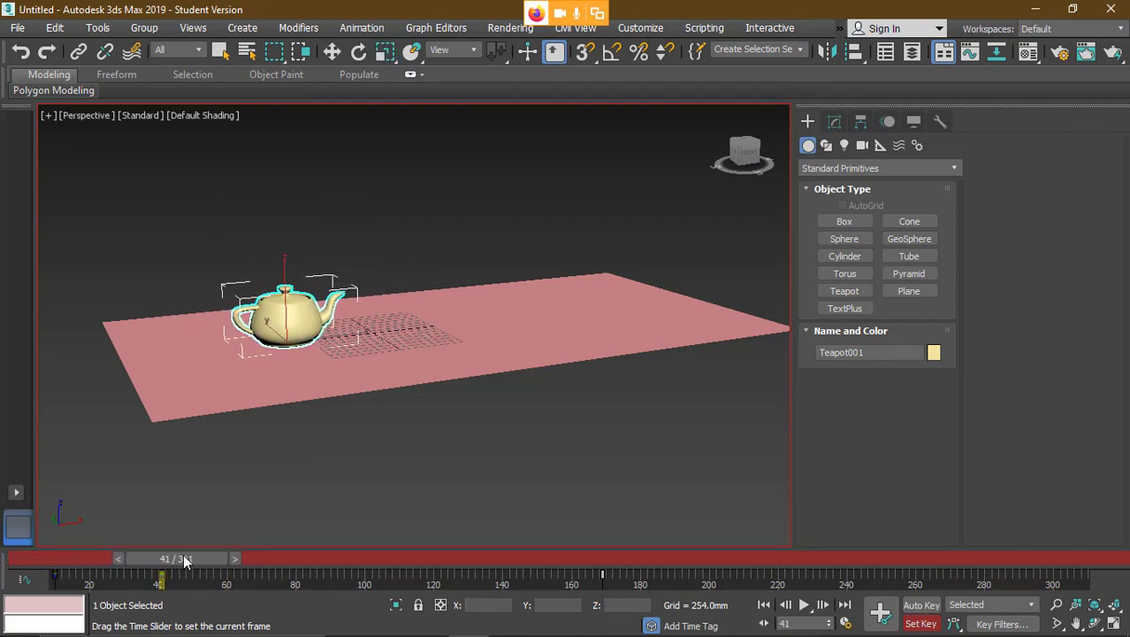
# - Stretch the teapot along Z to about 236% at frame 41, key the scale, and scrub to frame 168
pyautogui.press('r')
pyautogui.moveTo(286, 279); pyautogui.dragTo(290, 186)
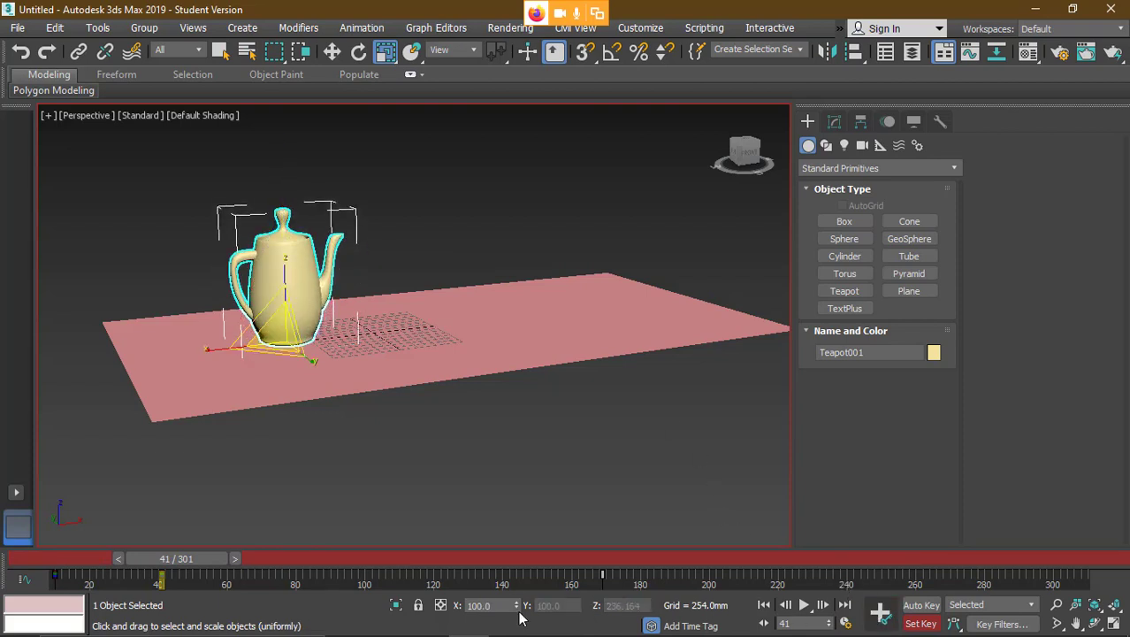
pyautogui.moveTo(184, 561); pyautogui.dragTo(625, 561)
pyautogui.press('r')
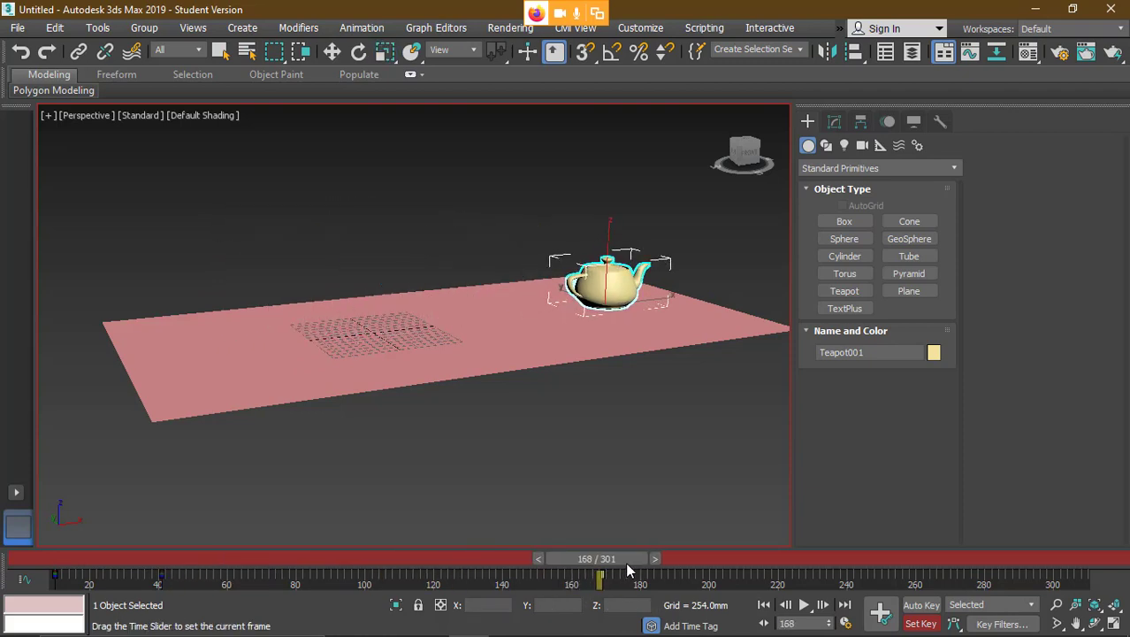
pyautogui.press('r')
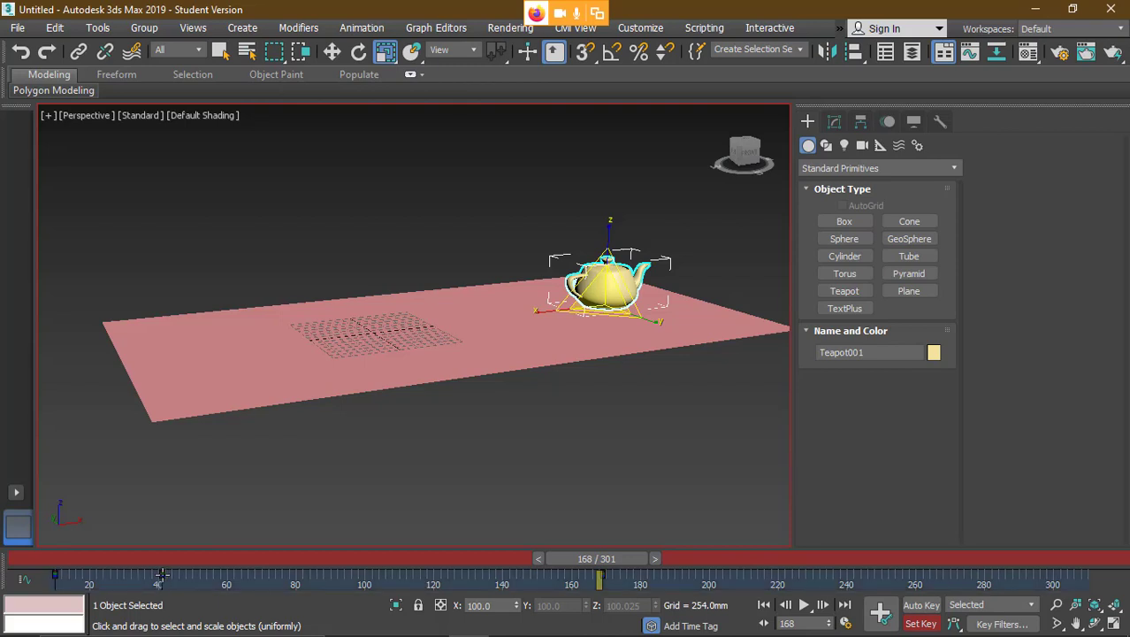
# - Scrub the scaling animation back through frame 148 to frame 41
pyautogui.moveTo(605, 573); pyautogui.dragTo(541, 579)
pyautogui.press('r')
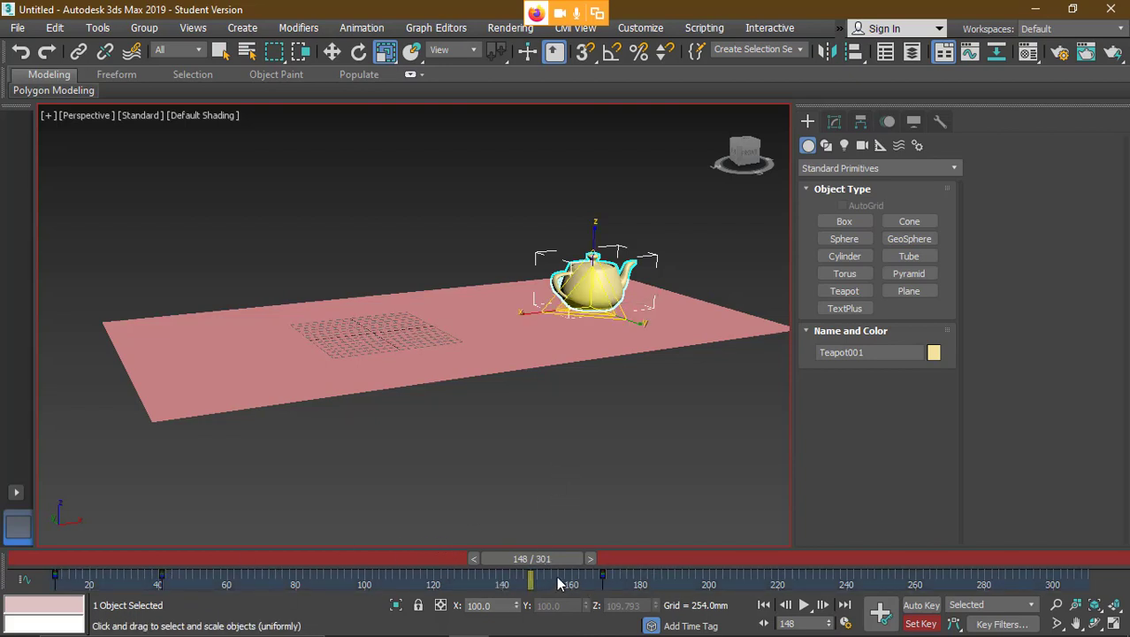
pyautogui.moveTo(527, 550); pyautogui.dragTo(177, 580)
pyautogui.press('r')
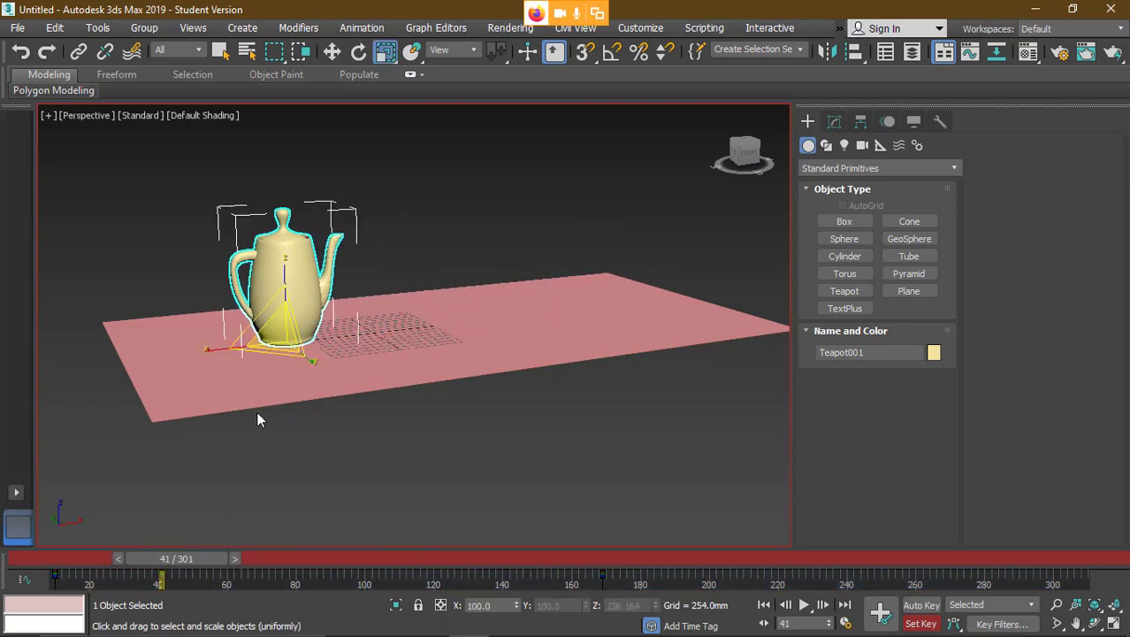
# - In the Front view, stretch the teapot vertically to about 229% at frame 120 and key the scale
pyautogui.press('f')
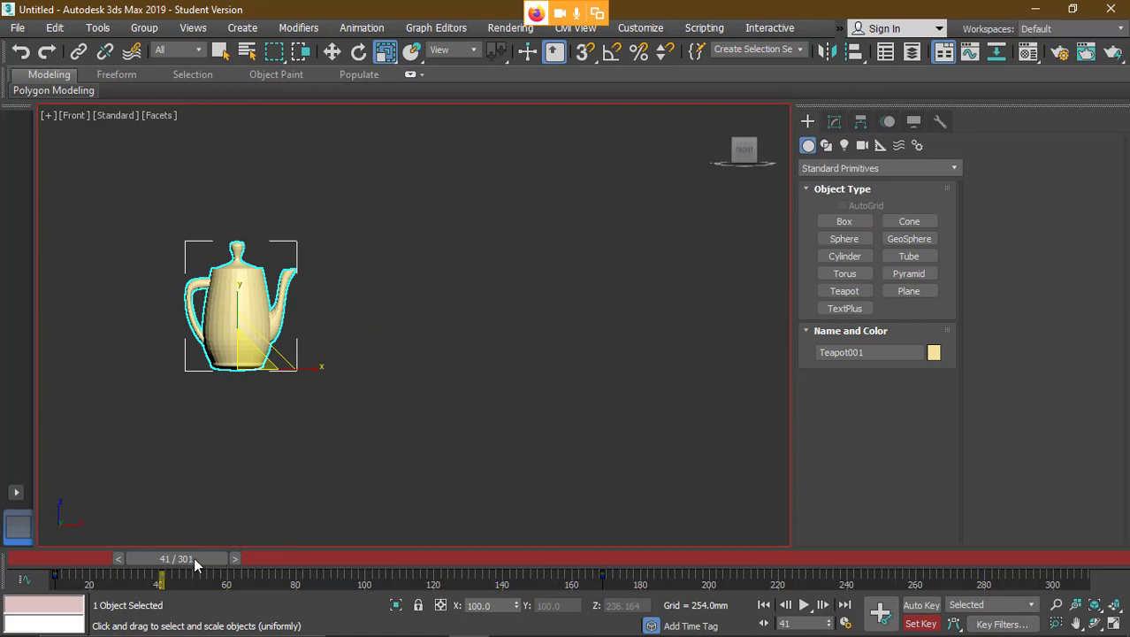
pyautogui.moveTo(194, 557); pyautogui.dragTo(455, 554)
pyautogui.press('r')
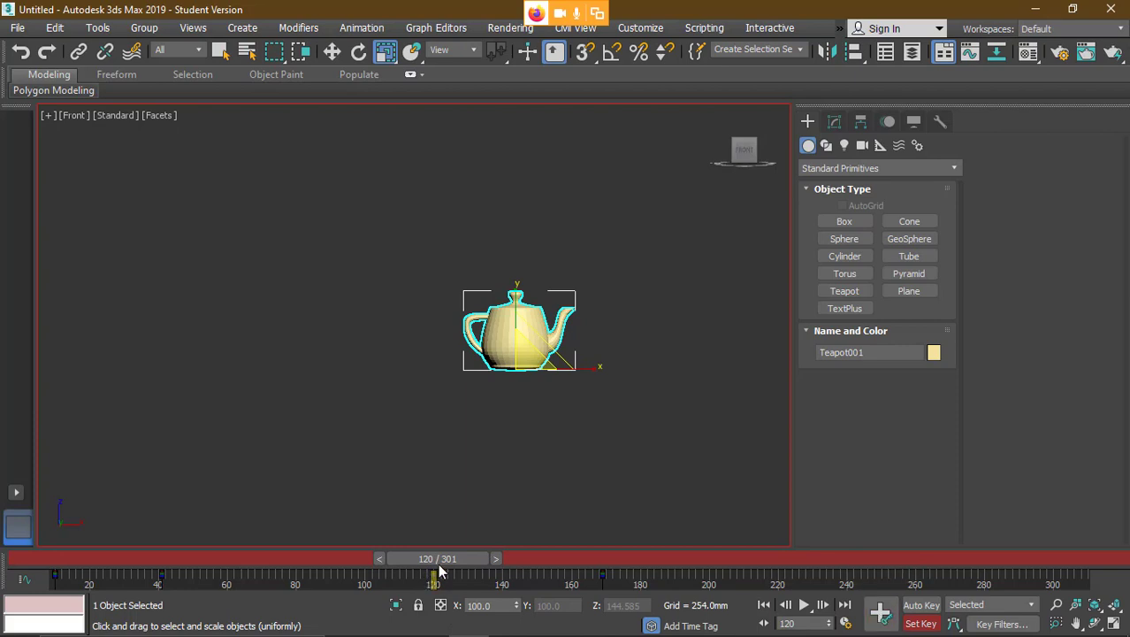
pyautogui.moveTo(507, 309); pyautogui.dragTo(517, 255)
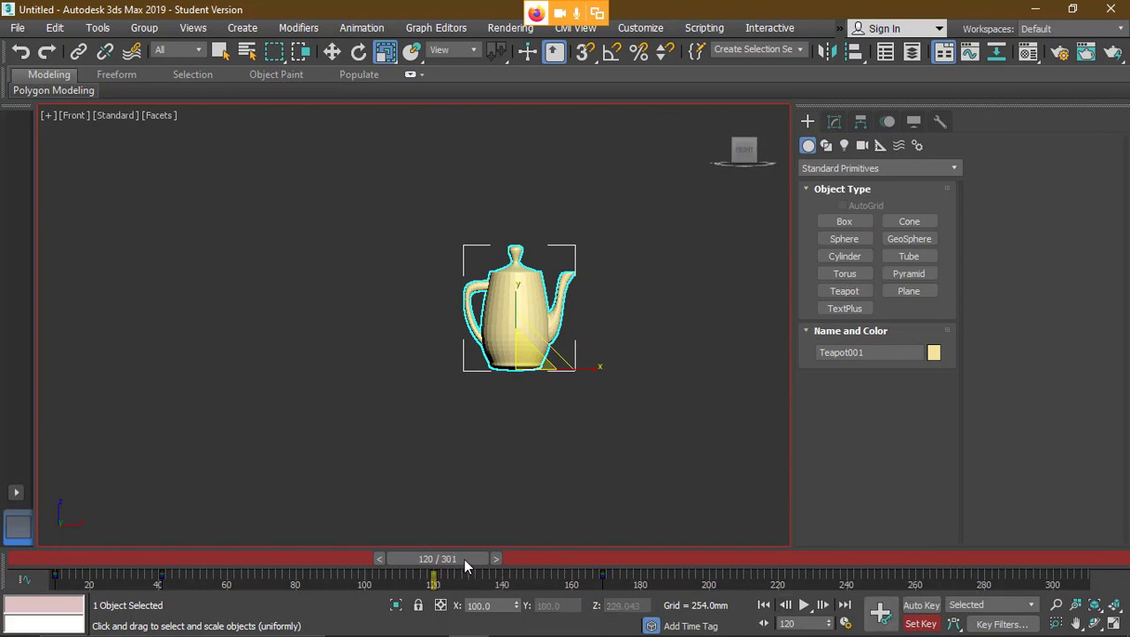
# - Scrub to frame 80, set a key for the teapot there, and return to the Perspective view
pyautogui.moveTo(466, 566); pyautogui.dragTo(335, 590)
pyautogui.press('r')
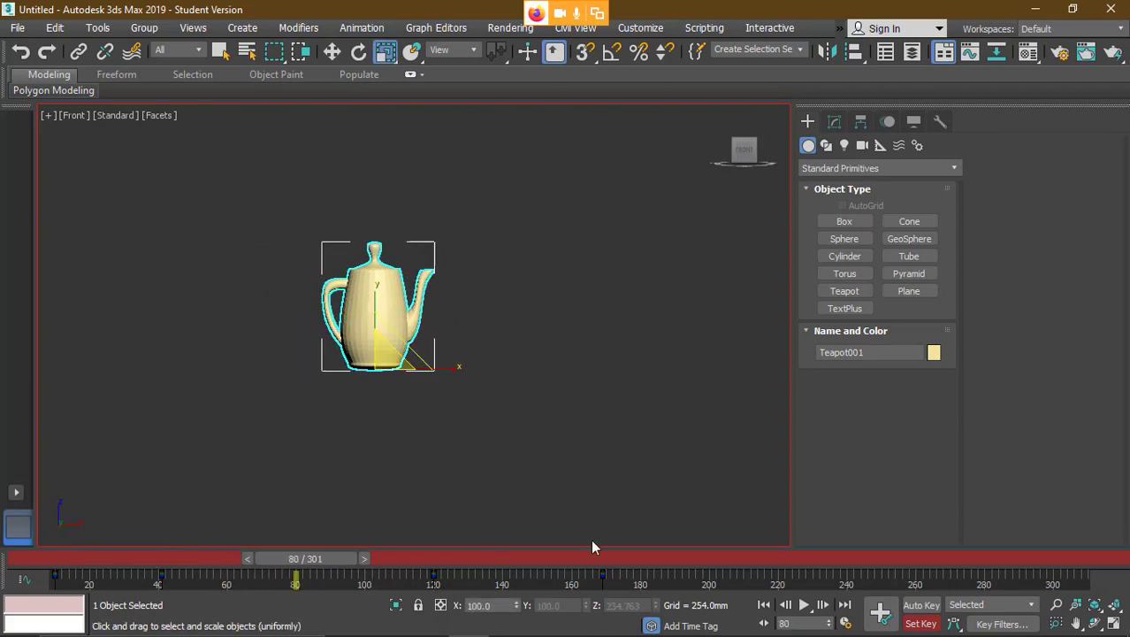
pyautogui.click(881, 612)
pyautogui.click(881, 613)
pyautogui.press('p')
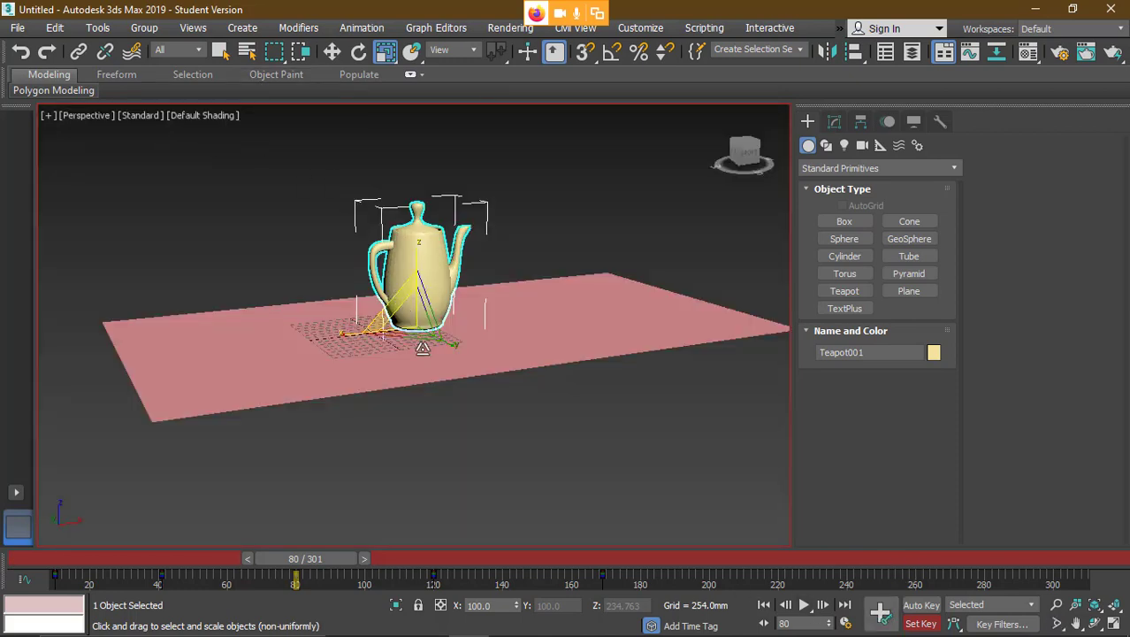
# - Activate the Rotate tool for the teapot and turn on Angle Snap
pyautogui.press('r')
pyautogui.click(359, 51)
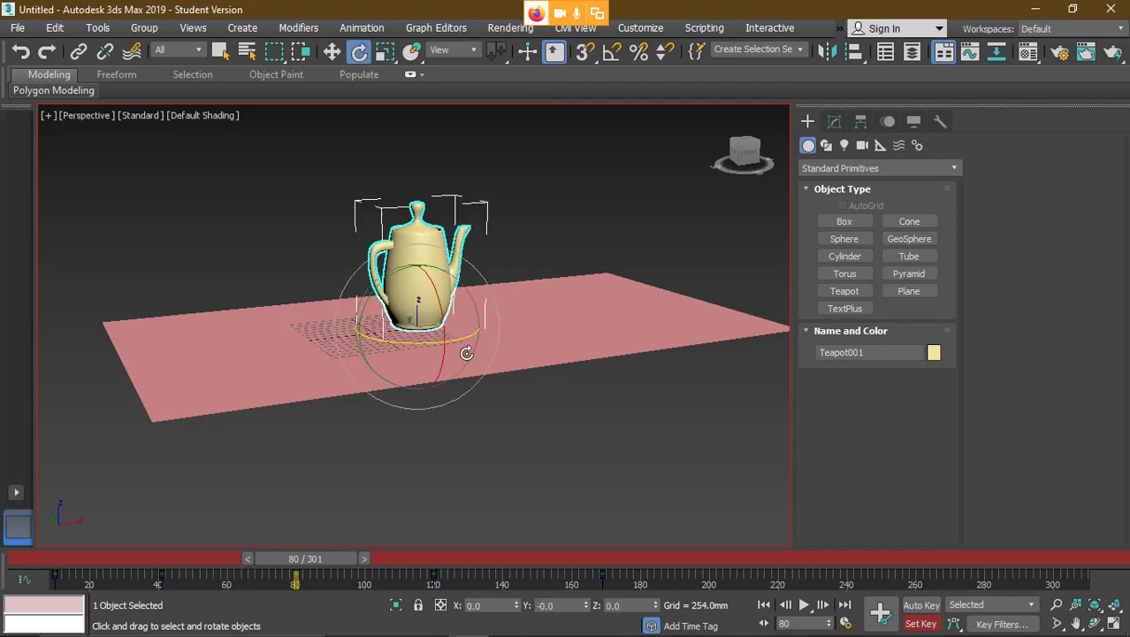
pyautogui.click(612, 51)
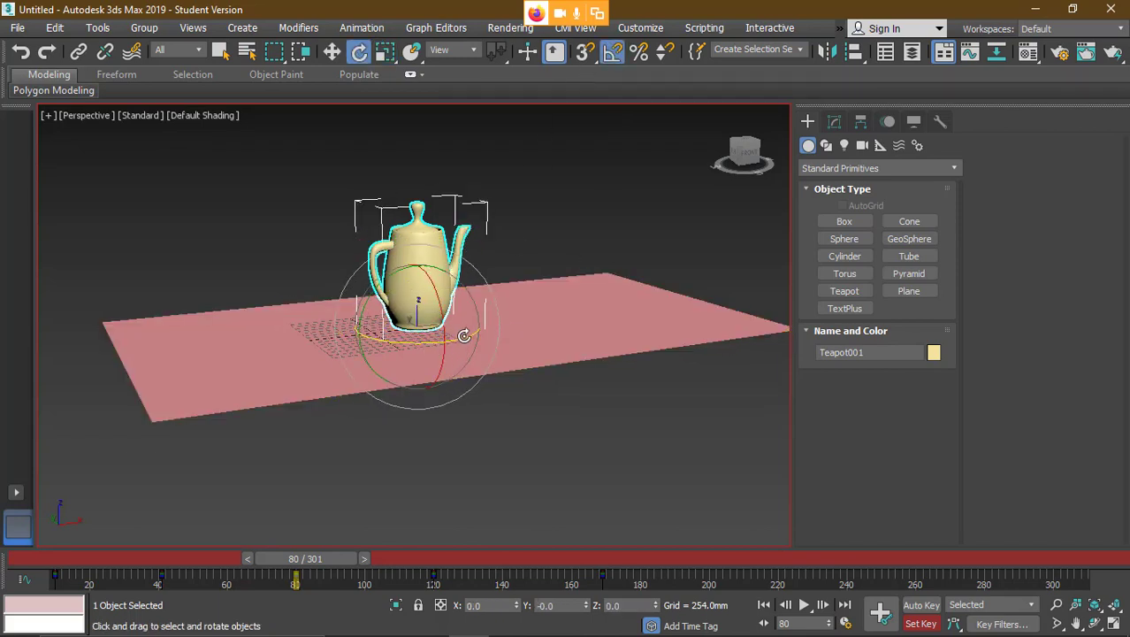
# - Try rotating the teapot about its Z axis at frame 80 without setting a key
pyautogui.moveTo(451, 342); pyautogui.dragTo(168, 388)
pyautogui.moveTo(322, 557)
pyautogui.mouseDown()
pyautogui.moveTo(240, 560)
pyautogui.moveTo(325, 561)
pyautogui.mouseUp()
pyautogui.press('e')
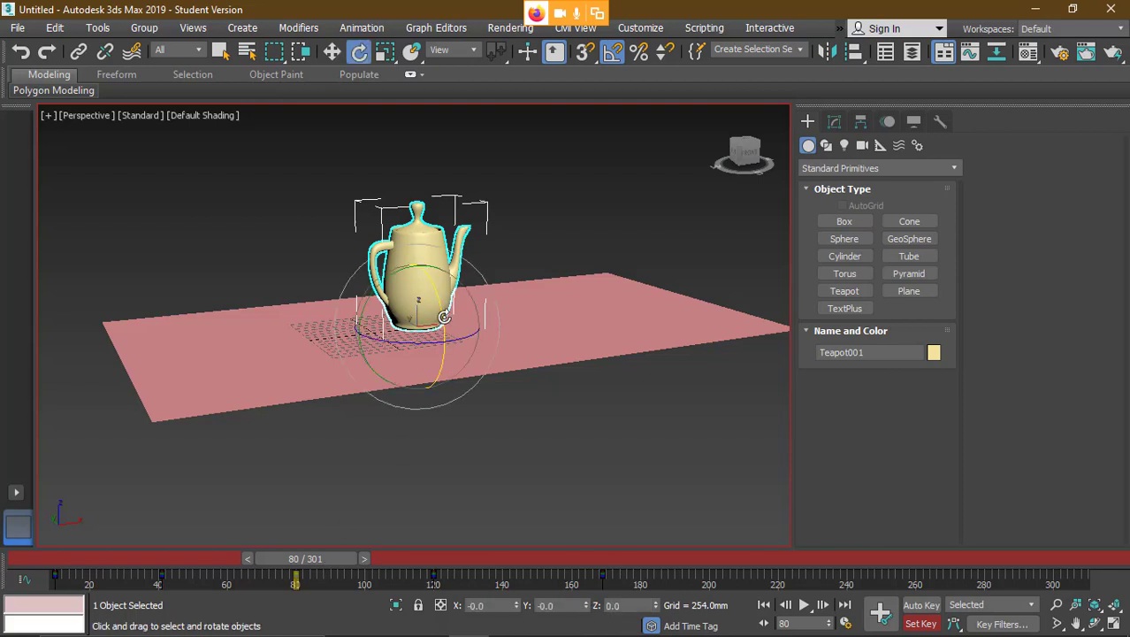
# - Rotate the teapot 180 degrees about its Z axis at frame 80 and play the animation
pyautogui.moveTo(384, 341); pyautogui.dragTo(474, 340)
pyautogui.moveTo(557, 329); pyautogui.dragTo(537, 328)
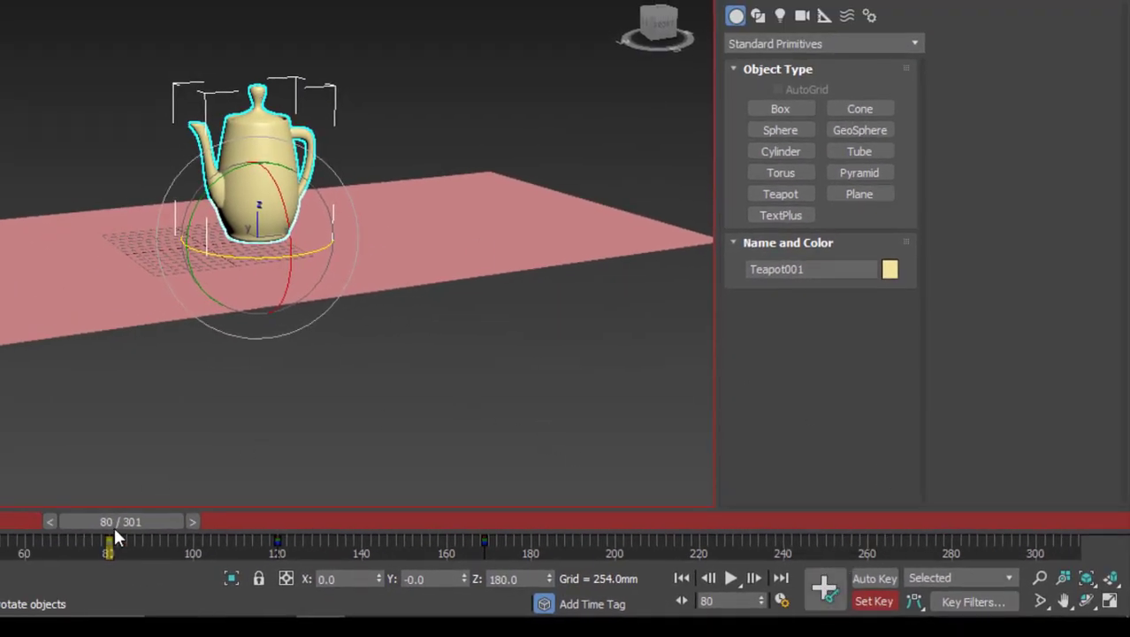
pyautogui.click(730, 578)
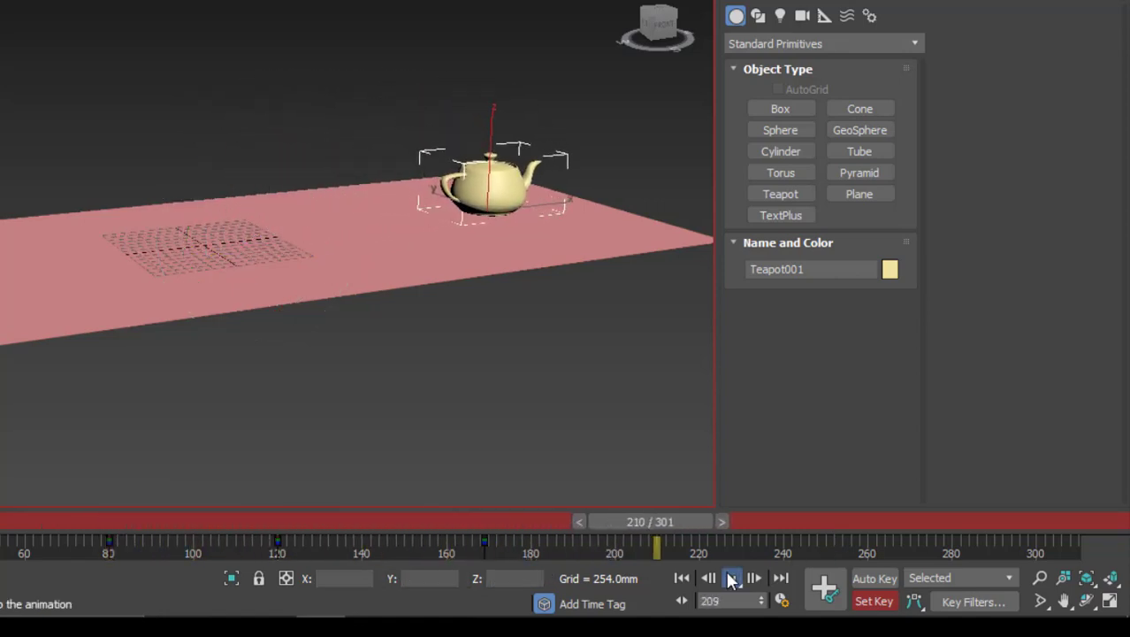
# - Stop the playback, return to frame 9, and open the Time Configuration settings for review without changing them
pyautogui.click(730, 577)
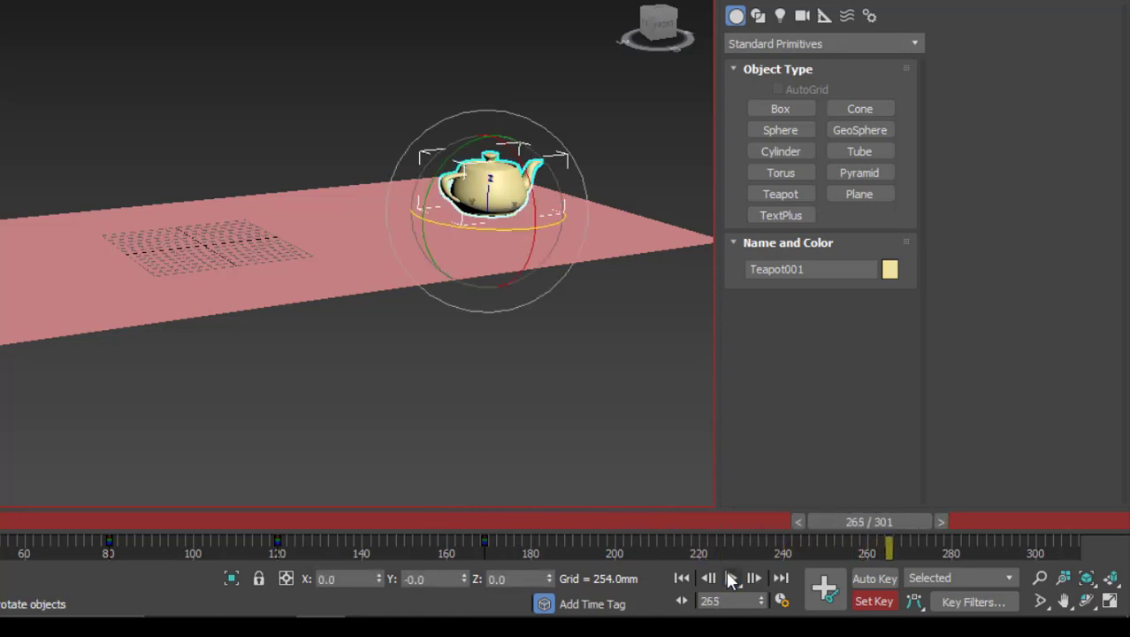
pyautogui.moveTo(768, 534); pyautogui.dragTo(0, 530)
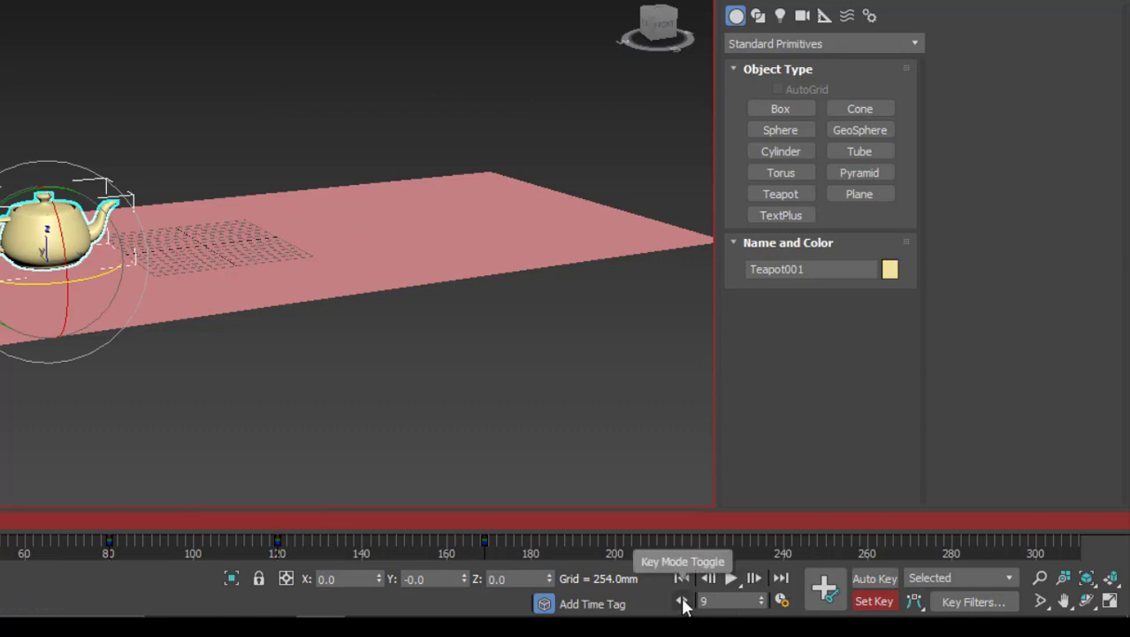
pyautogui.click(782, 600)
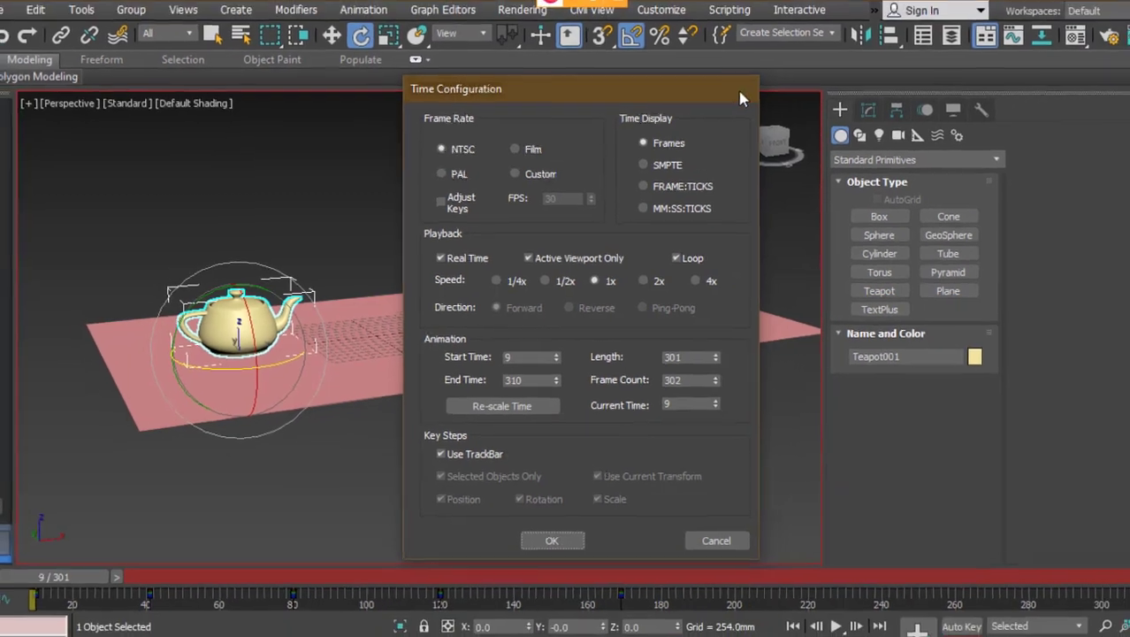
pyautogui.click(781, 67)
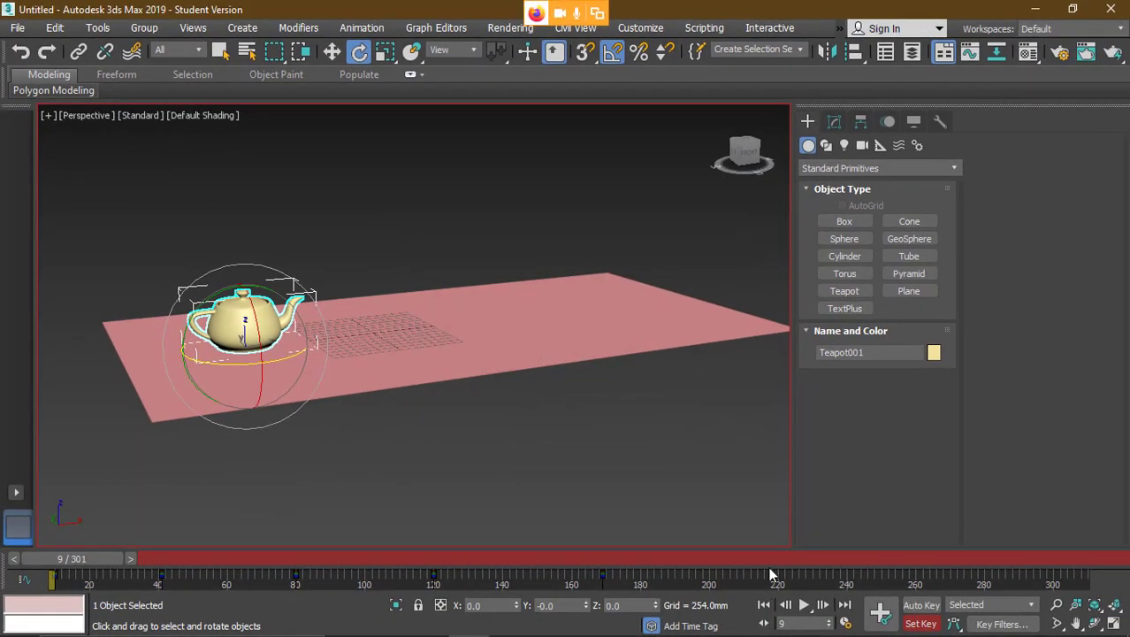
# - Play the animation with Play Selected so only the selected teapot is animated, and stop it
pyautogui.click(810, 607)
pyautogui.moveTo(809, 604); pyautogui.dragTo(805, 584)
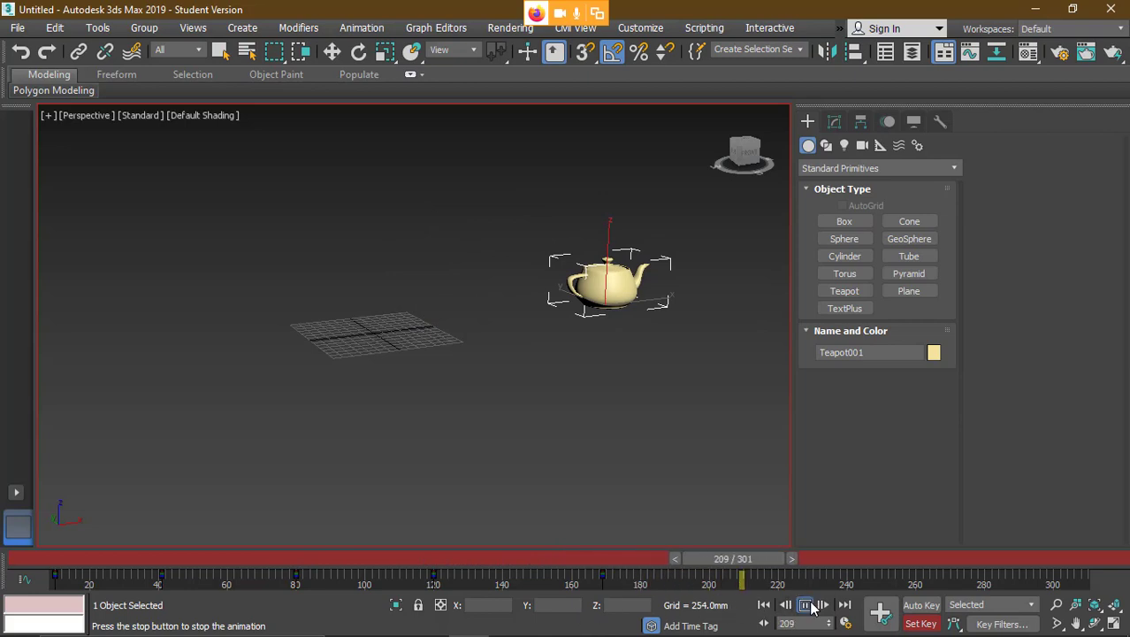
pyautogui.click(809, 608)
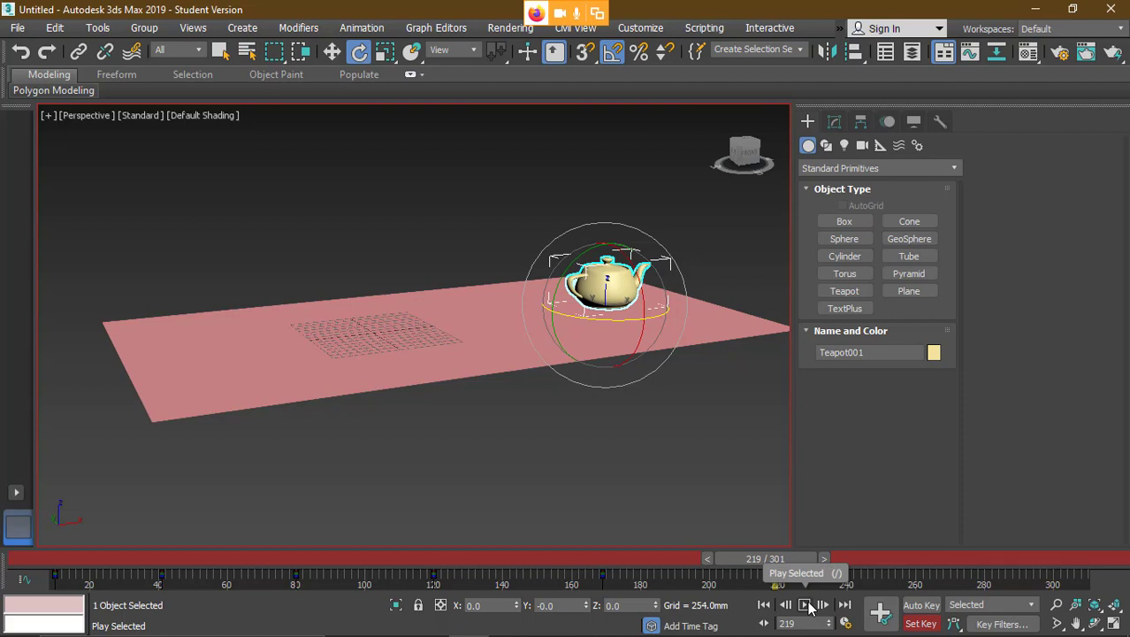
# - Compare normal playback of the whole scene with Play Selected for the teapot, and stop the animation
pyautogui.click(808, 603)
pyautogui.moveTo(809, 598); pyautogui.dragTo(807, 571)
pyautogui.click(805, 604)
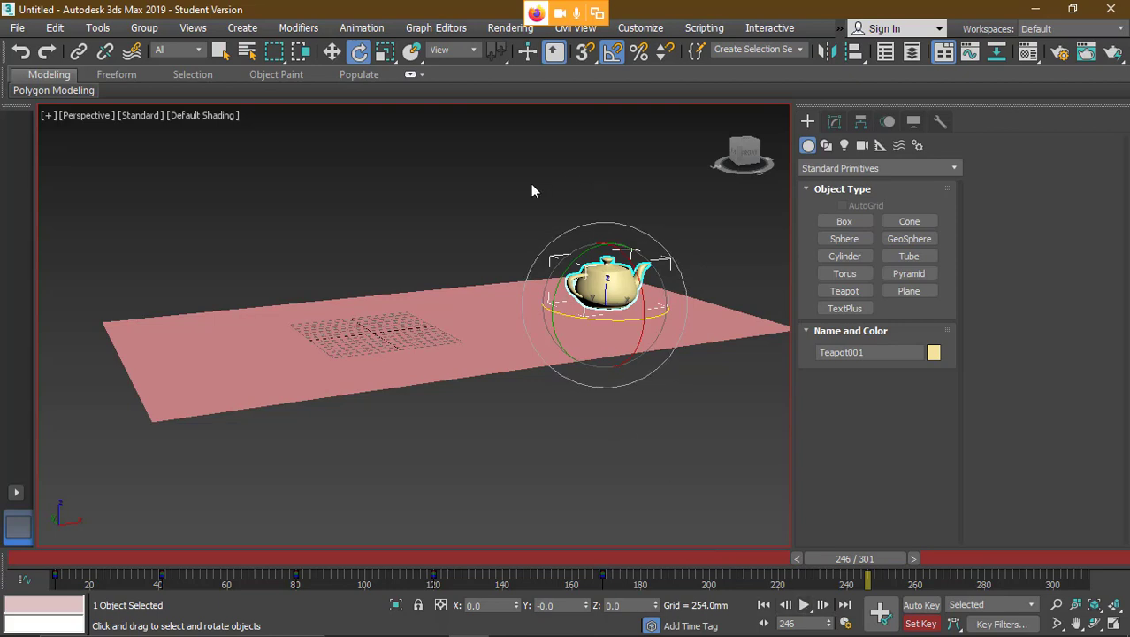
pyautogui.click(808, 605)
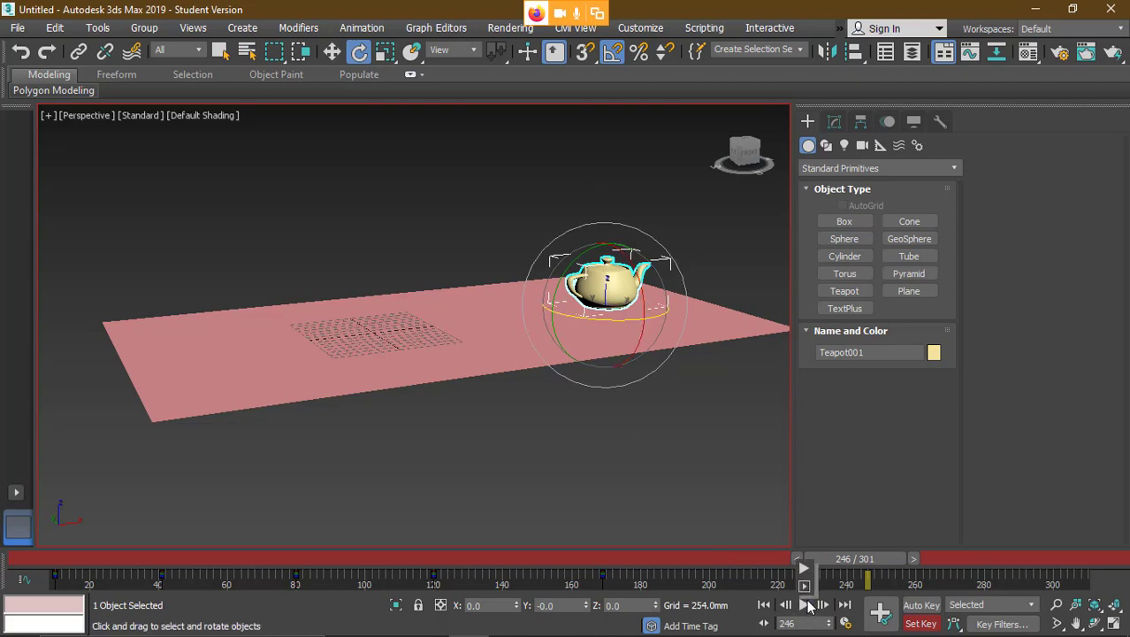
pyautogui.moveTo(808, 605); pyautogui.dragTo(806, 591)
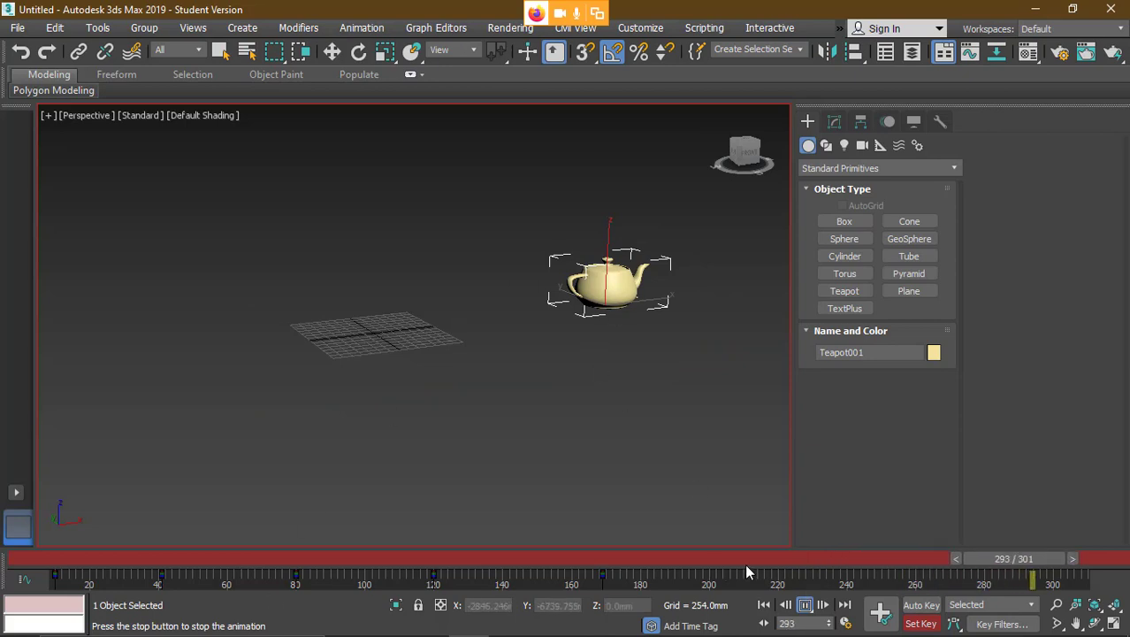
pyautogui.click(804, 605)
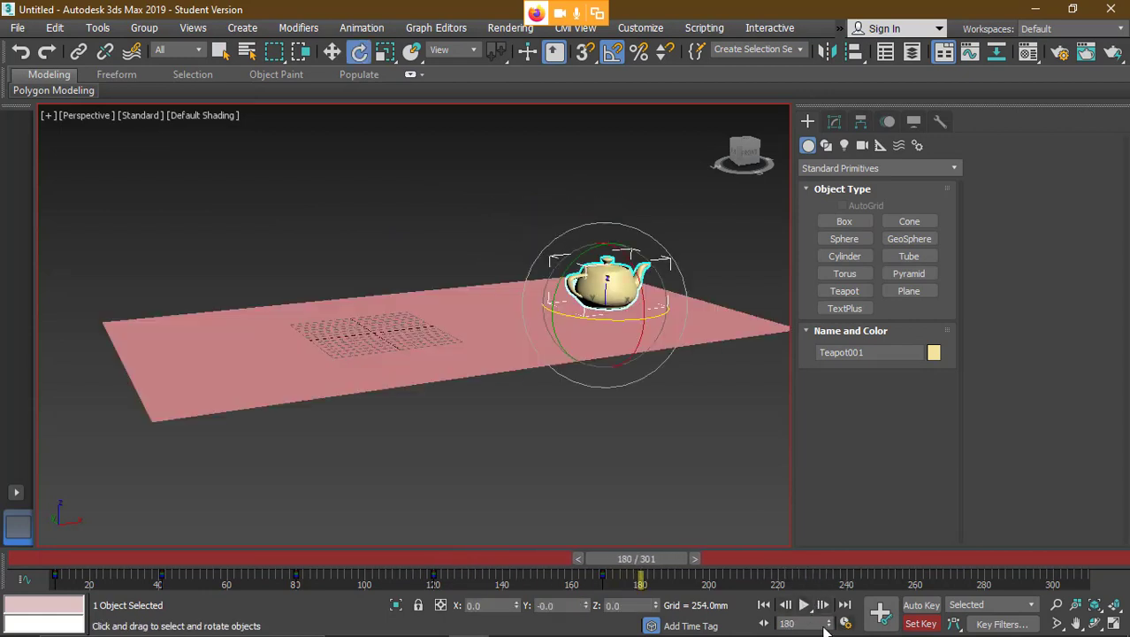
# - Turn on Key Mode and jump forward through the teapot's keys to the one at frame 169
pyautogui.click(765, 624)
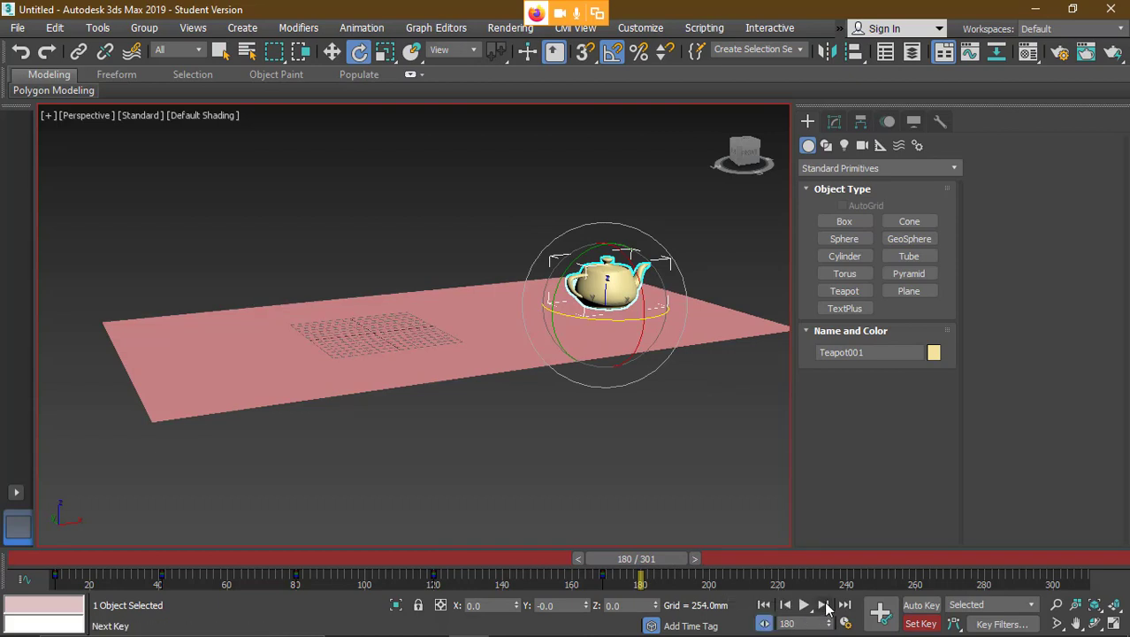
pyautogui.click(823, 604)
pyautogui.click(803, 605)
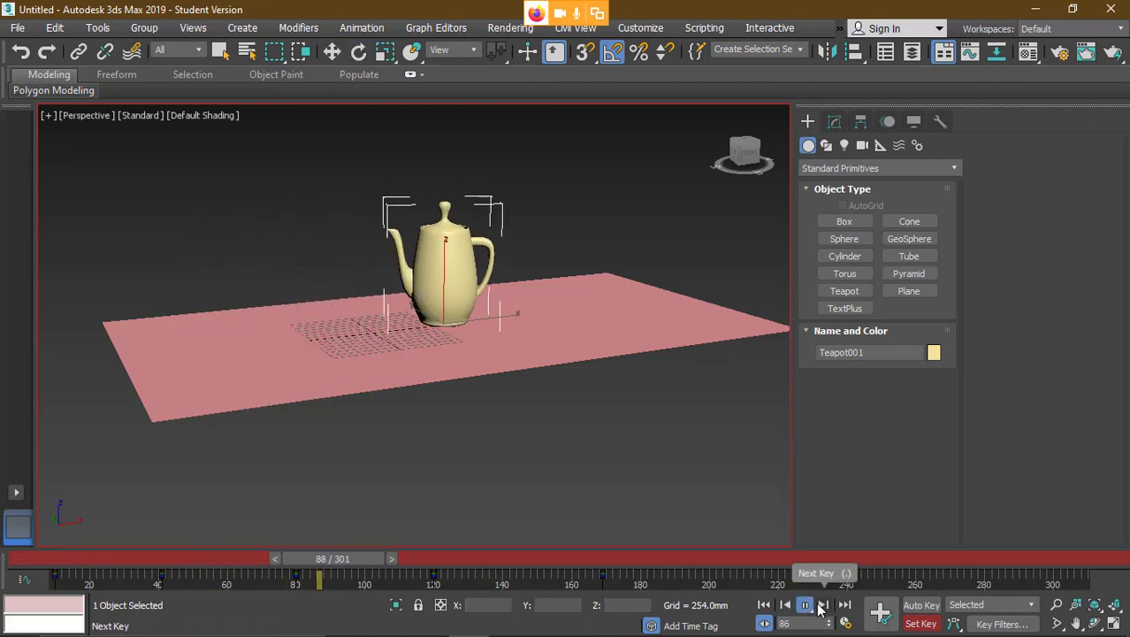
pyautogui.click(824, 606)
pyautogui.click(823, 605)
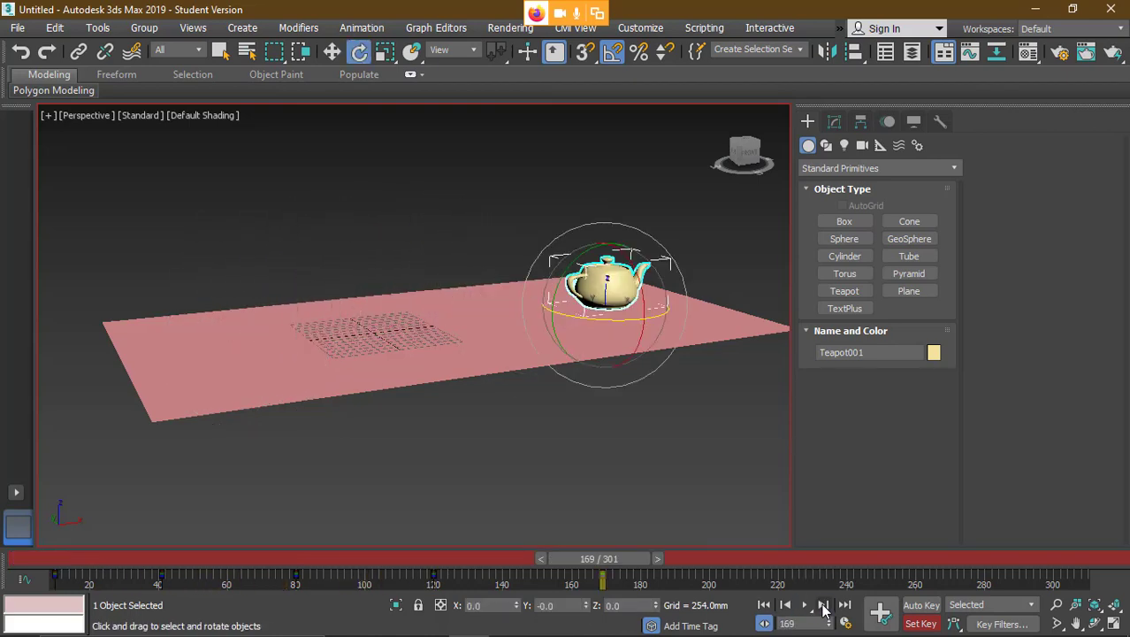
# - Step back through the teapot's keys to the first one, and forward again to the key at frame 80
pyautogui.click(785, 605)
pyautogui.click(785, 605)
pyautogui.click(785, 604)
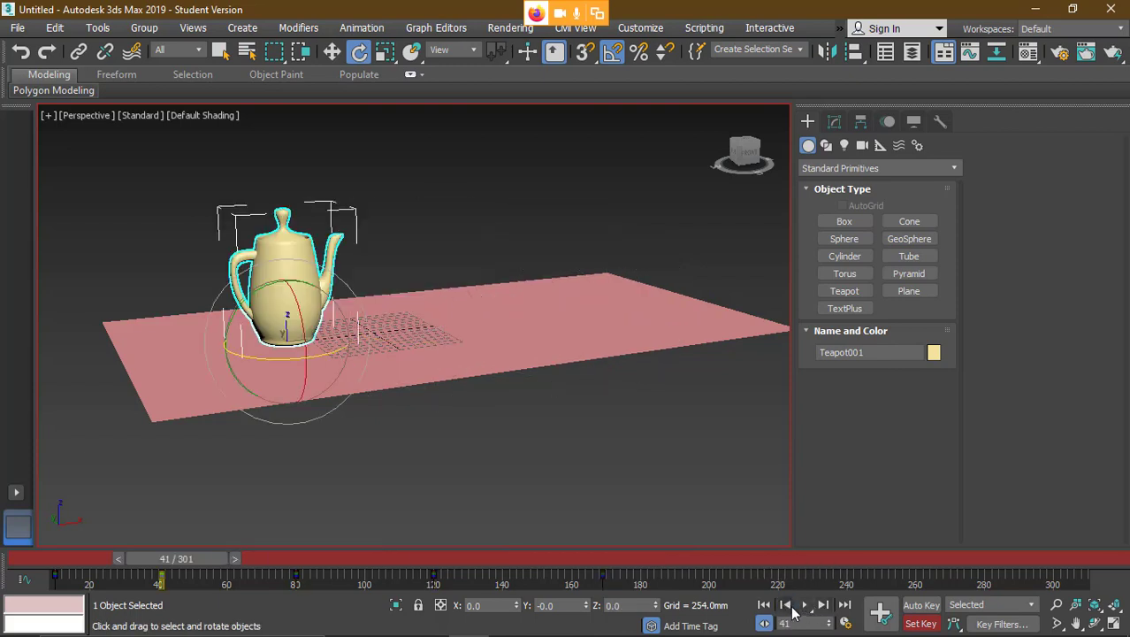
pyautogui.click(785, 605)
pyautogui.click(823, 605)
pyautogui.click(823, 605)
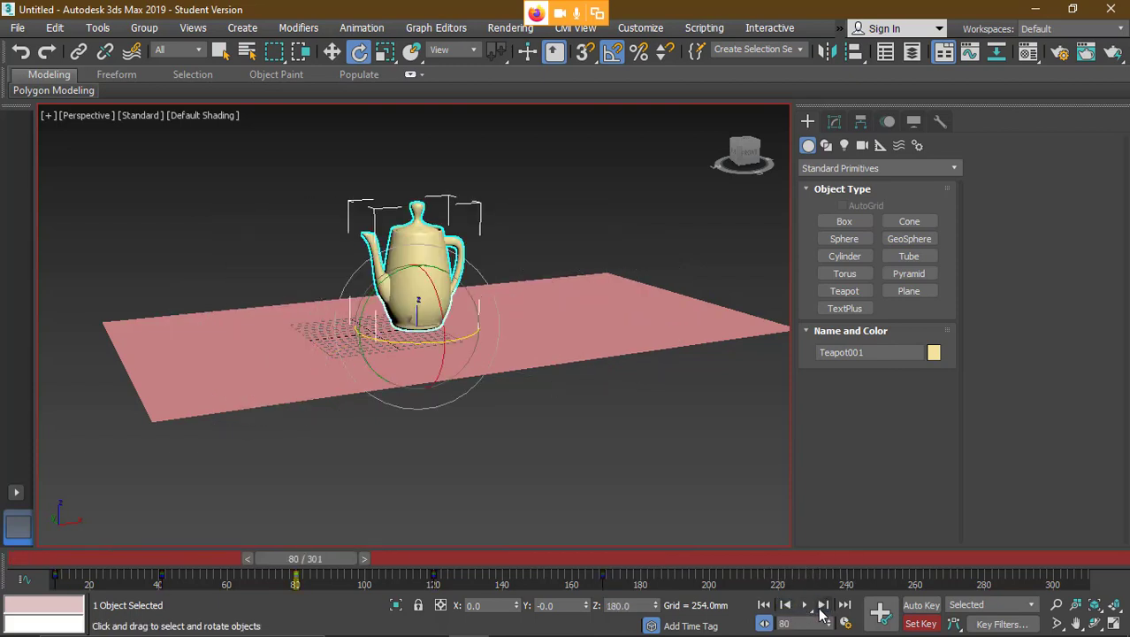
# - Turn off Key Mode and advance one frame at a time from frame 80 to frame 84
pyautogui.click(766, 624)
pyautogui.click(768, 624)
pyautogui.click(822, 605)
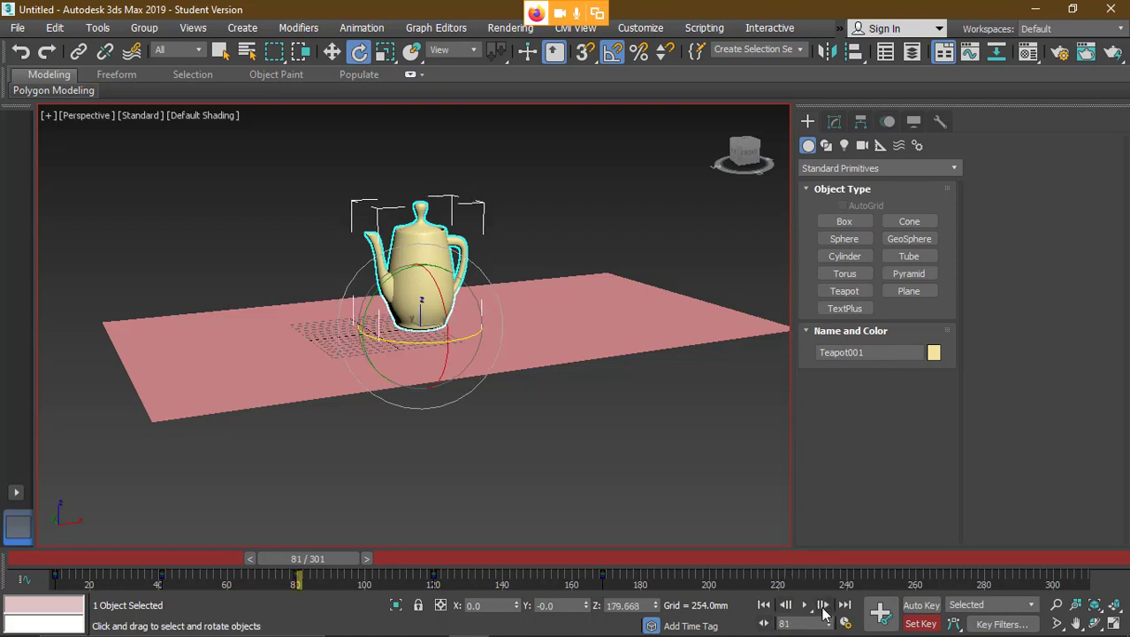
pyautogui.click(822, 604)
pyautogui.click(822, 605)
pyautogui.click(822, 604)
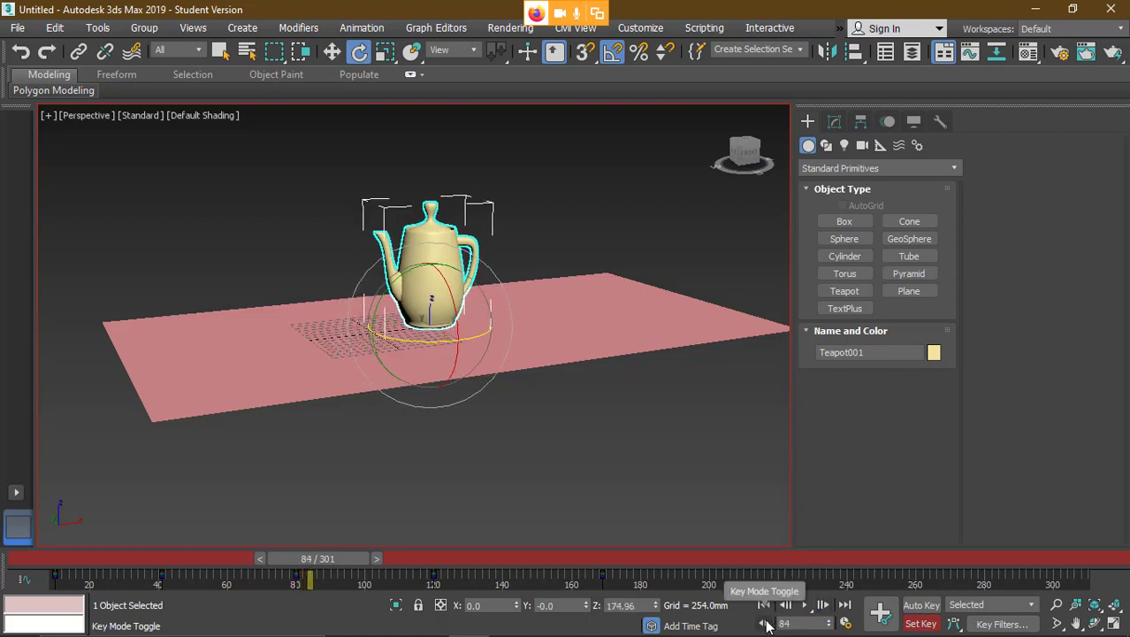
# - Turn Key Mode back on, jump to the key at frame 120, and go back key by key to frame 10
pyautogui.click(766, 623)
pyautogui.click(823, 608)
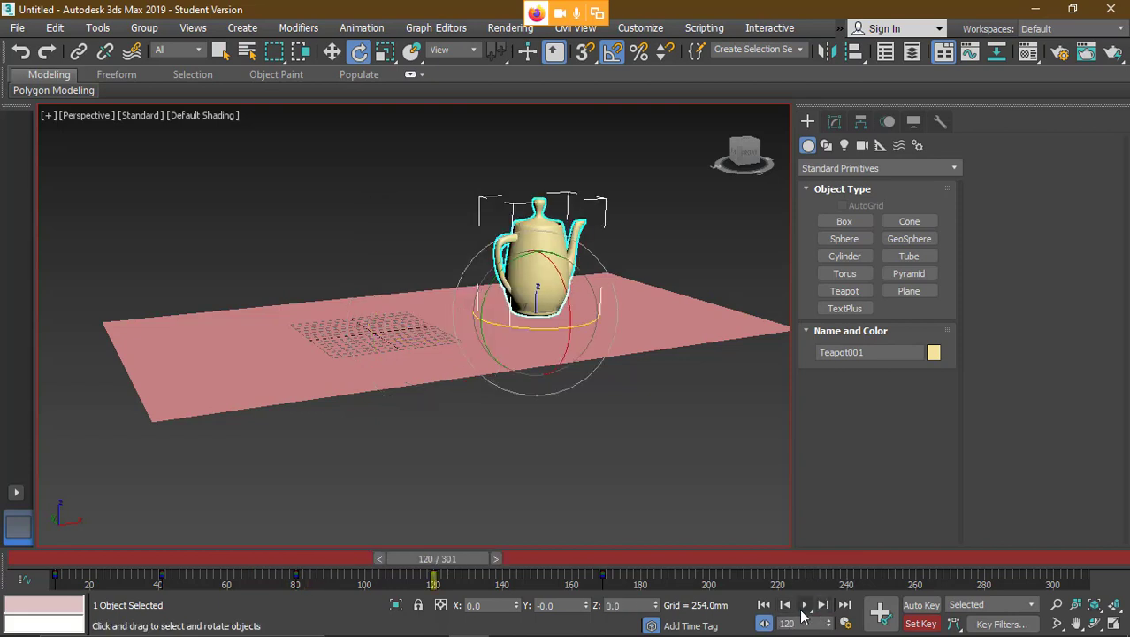
pyautogui.click(788, 607)
pyautogui.click(788, 607)
pyautogui.click(786, 607)
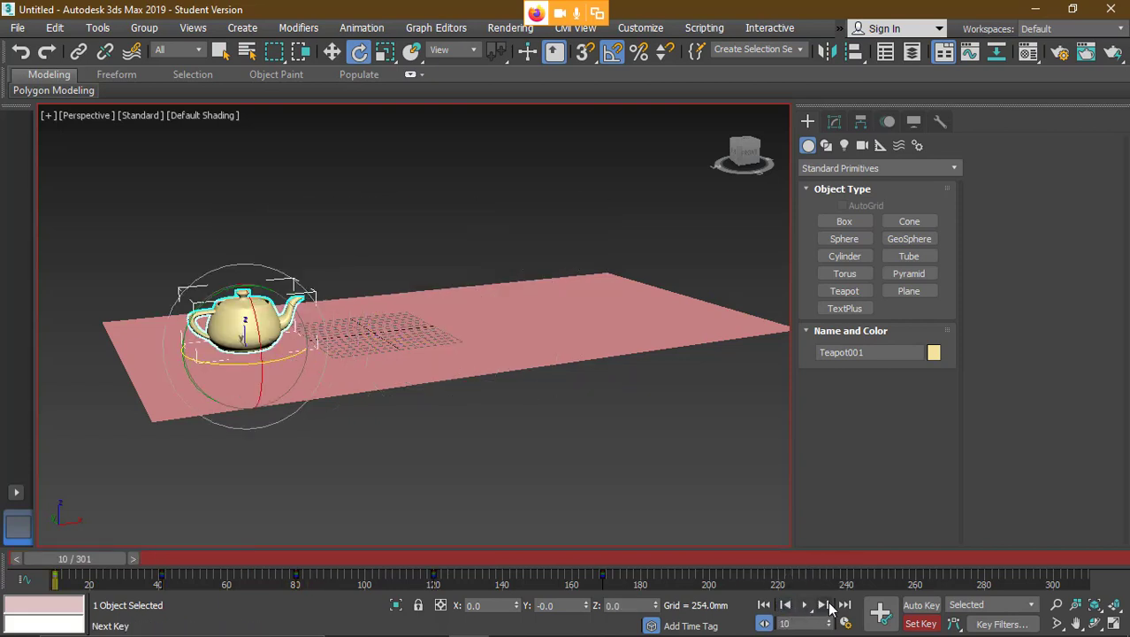
# - Step forward key by key from frame 10 to the last key at frame 169
pyautogui.click(823, 606)
pyautogui.click(823, 606)
pyautogui.click(823, 607)
pyautogui.click(823, 607)
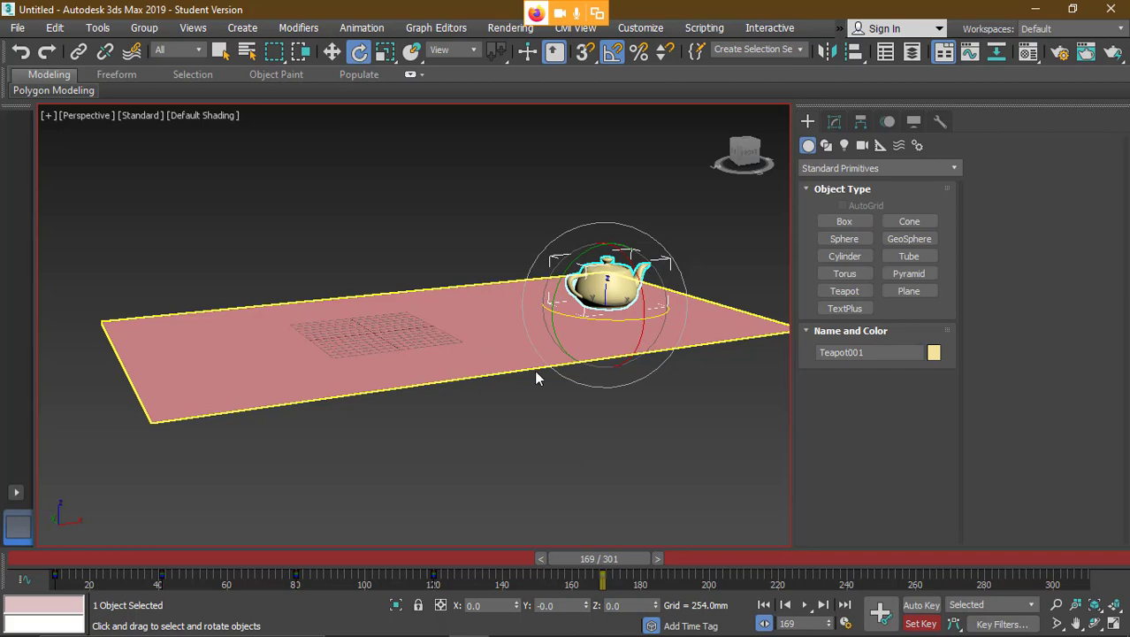
# - Return the time slider to frame 9 and turn off Set Key mode
pyautogui.moveTo(298, 336)
pyautogui.keyDown('alt'); pyautogui.mouseDown(button='middle')
pyautogui.moveTo(307, 323)
pyautogui.moveTo(407, 326)
pyautogui.moveTo(301, 323)
pyautogui.mouseUp(button='middle'); pyautogui.keyUp('alt')
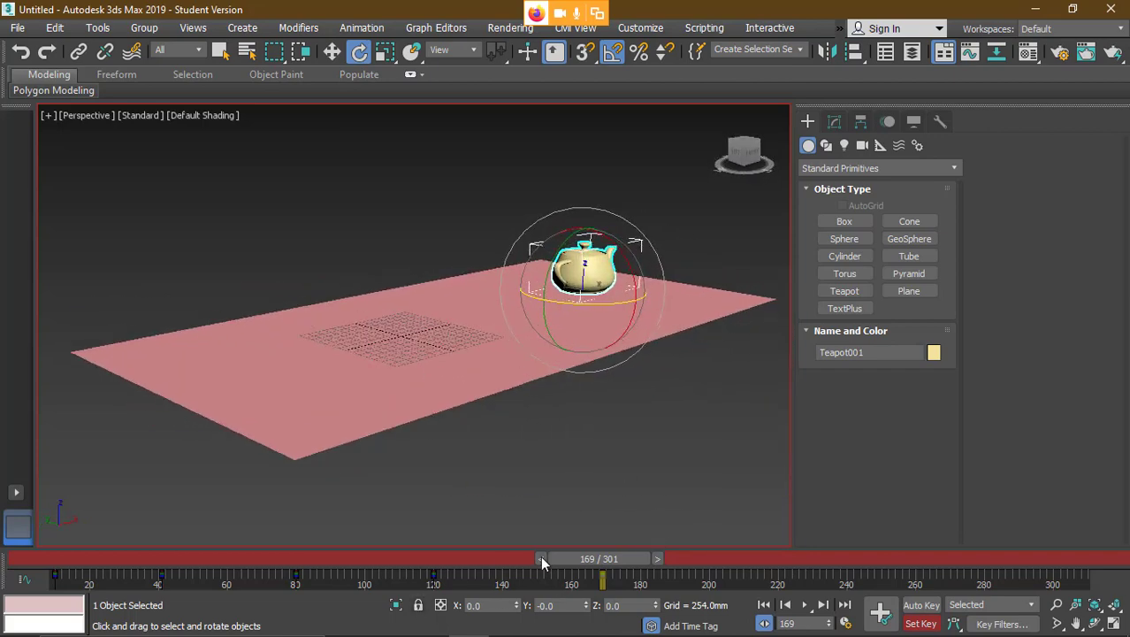
pyautogui.moveTo(543, 562); pyautogui.dragTo(50, 575)
pyautogui.press('e')
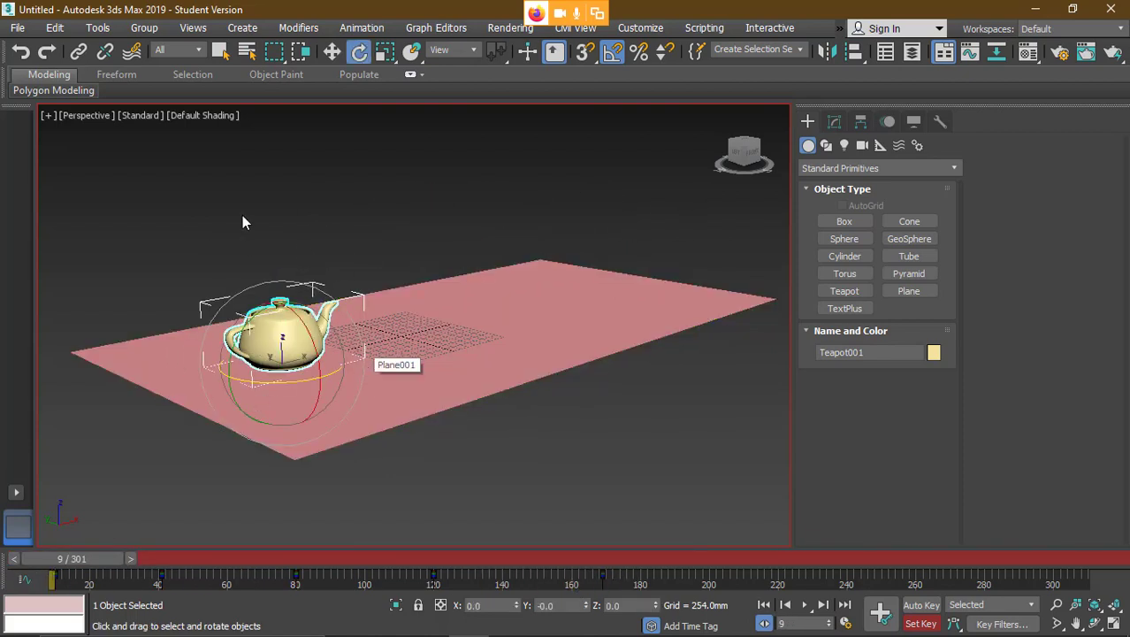
pyautogui.click(920, 623)
pyautogui.moveTo(312, 361)
pyautogui.mouseDown(button='middle')
pyautogui.moveTo(342, 375)
pyautogui.moveTo(310, 345)
pyautogui.mouseUp(button='middle')
pyautogui.moveTo(85, 551)
pyautogui.mouseDown()
pyautogui.moveTo(602, 547)
pyautogui.moveTo(75, 542)
pyautogui.mouseUp()
pyautogui.press('e')
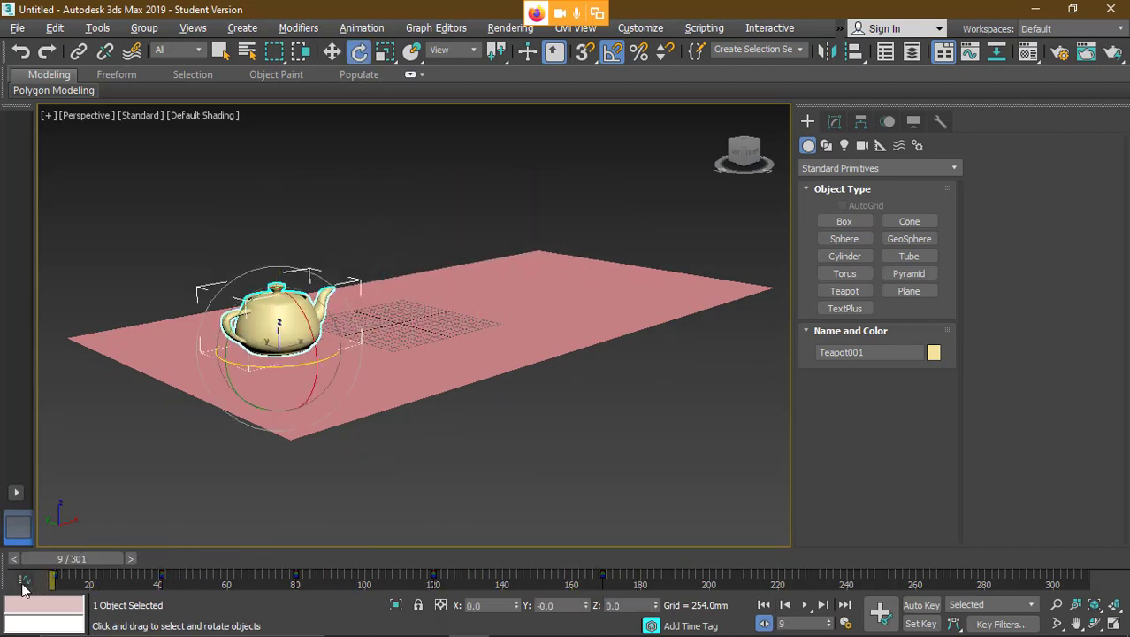
# - Open the Mini Curve Editor, switch the viewport to the Front view, and reselect the teapot to list its transform tracks
pyautogui.click(24, 581)
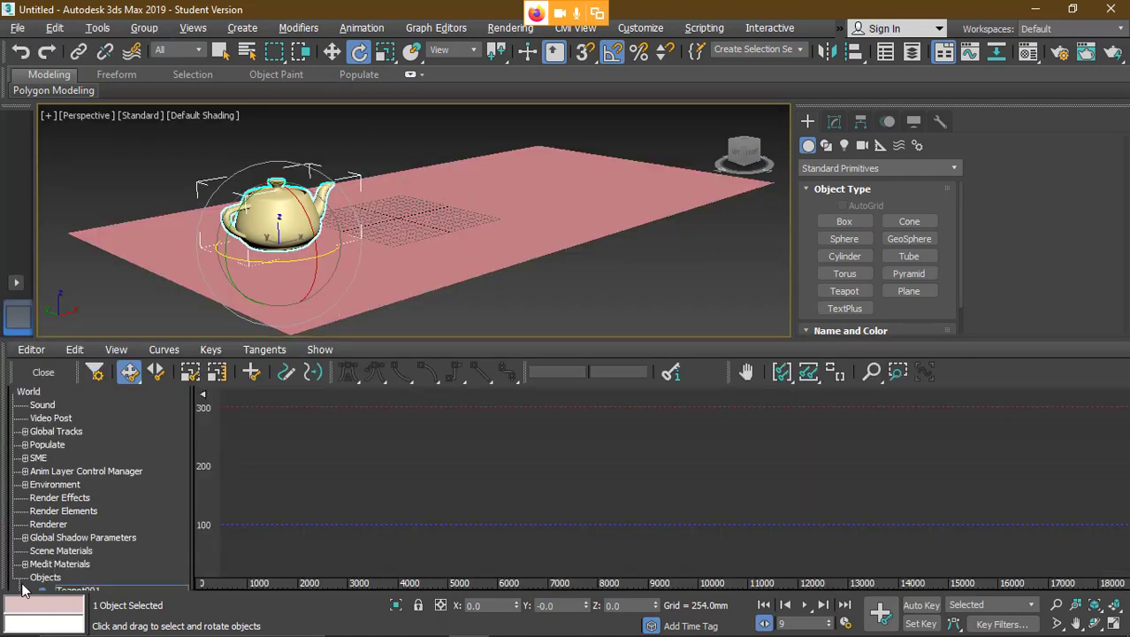
pyautogui.moveTo(126, 508); pyautogui.dragTo(103, 335)
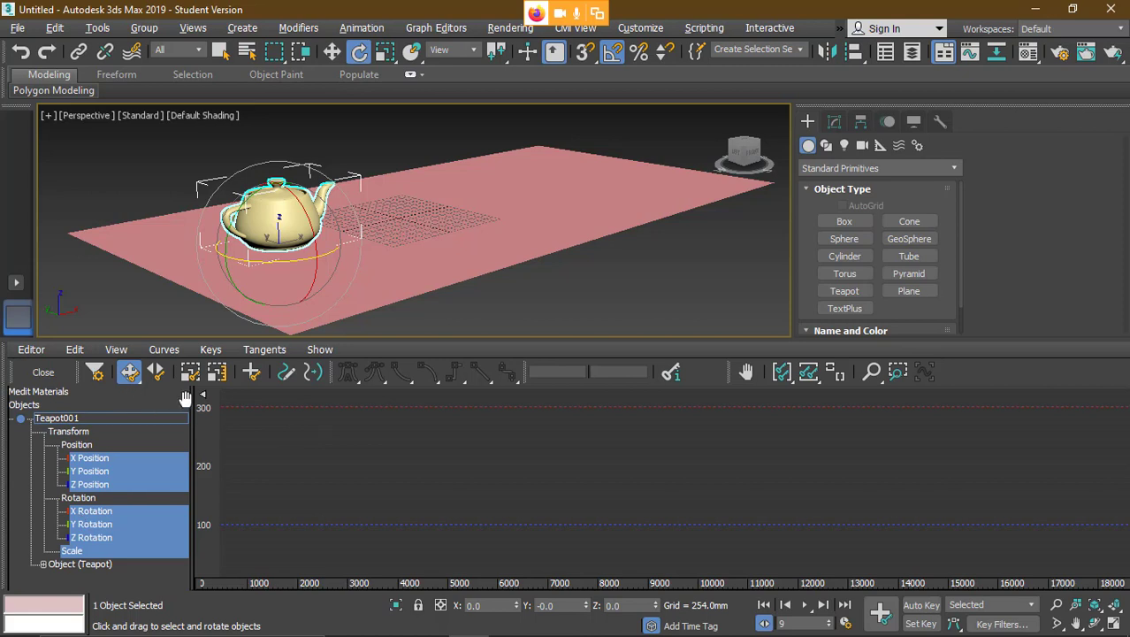
pyautogui.click(576, 275)
pyautogui.press('f')
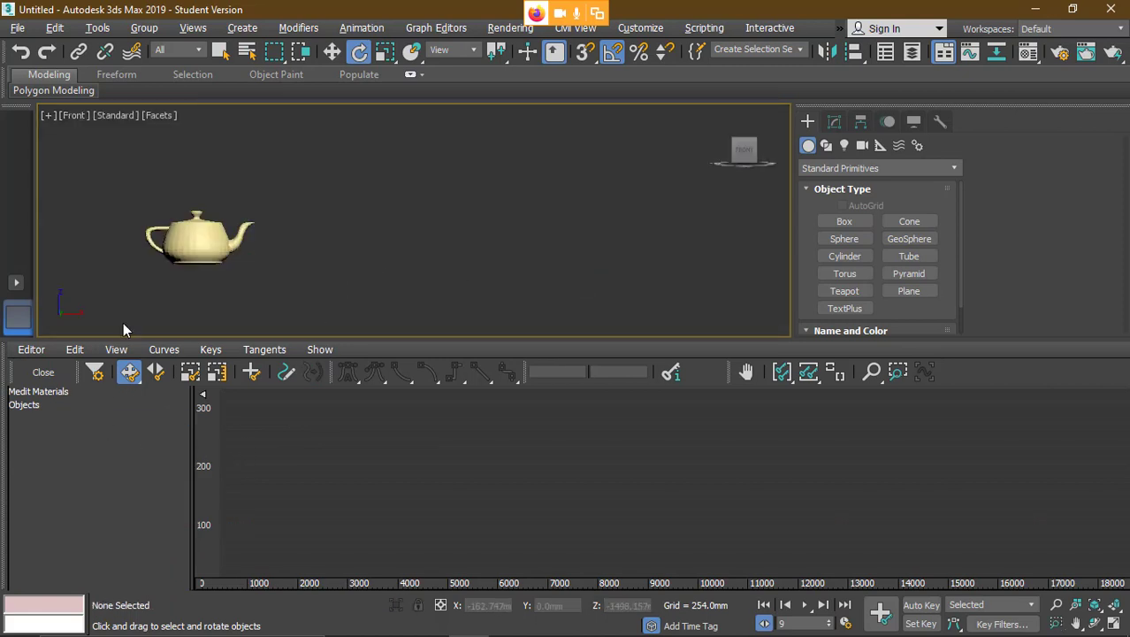
pyautogui.click(189, 235)
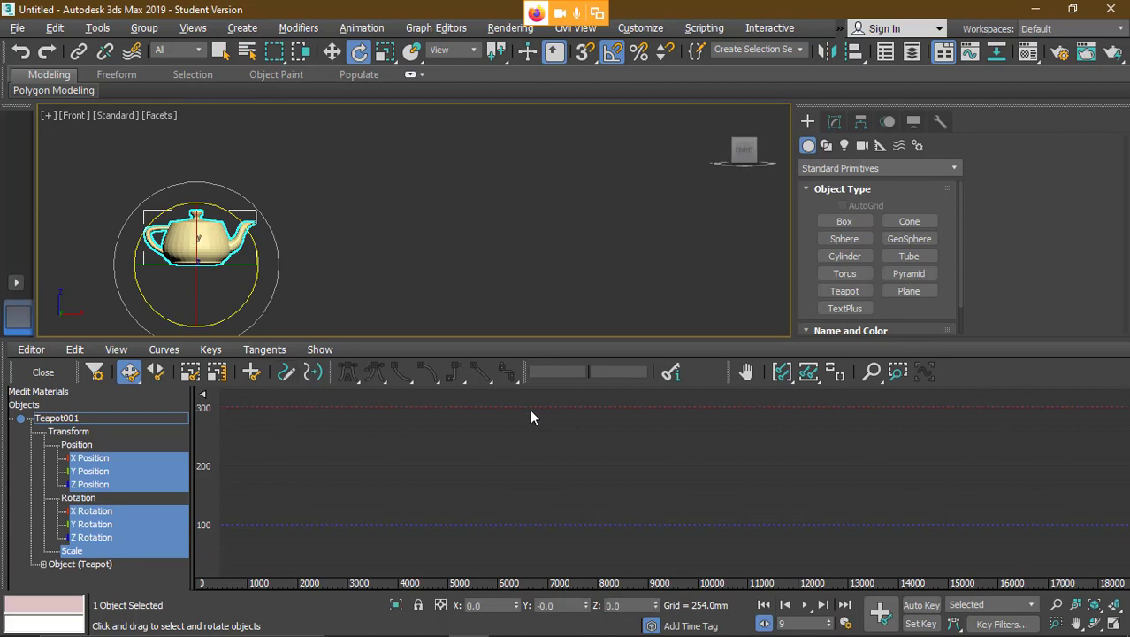
# - Select the teapot's Position track in the curve editor, play the animation, and stop it at frame 132
pyautogui.click(76, 445)
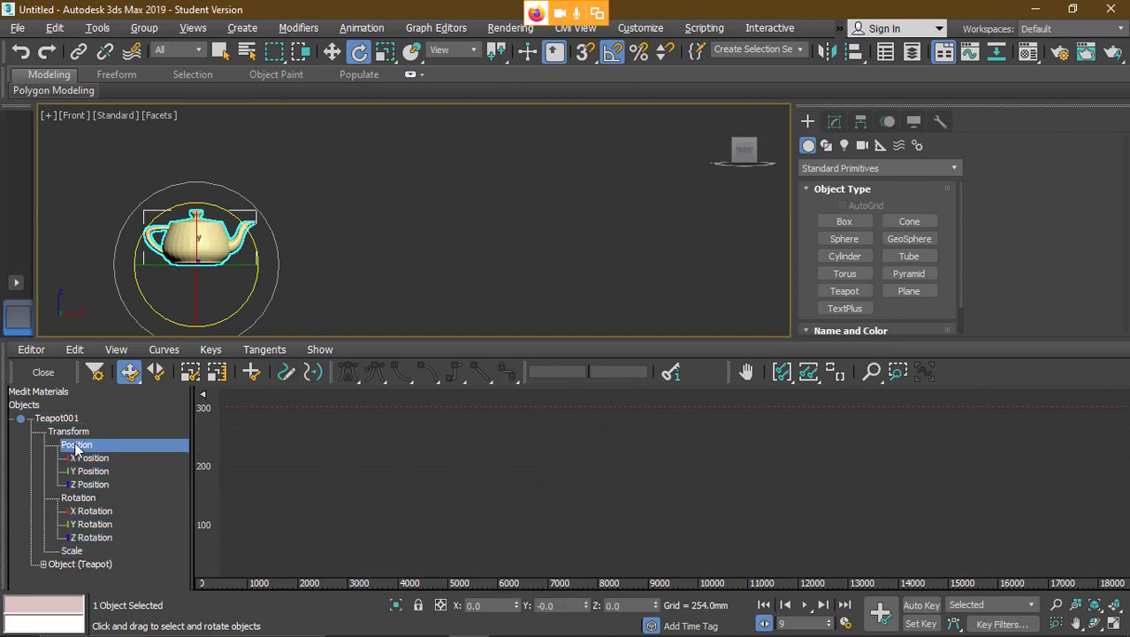
pyautogui.click(94, 457)
pyautogui.click(79, 447)
pyautogui.click(806, 606)
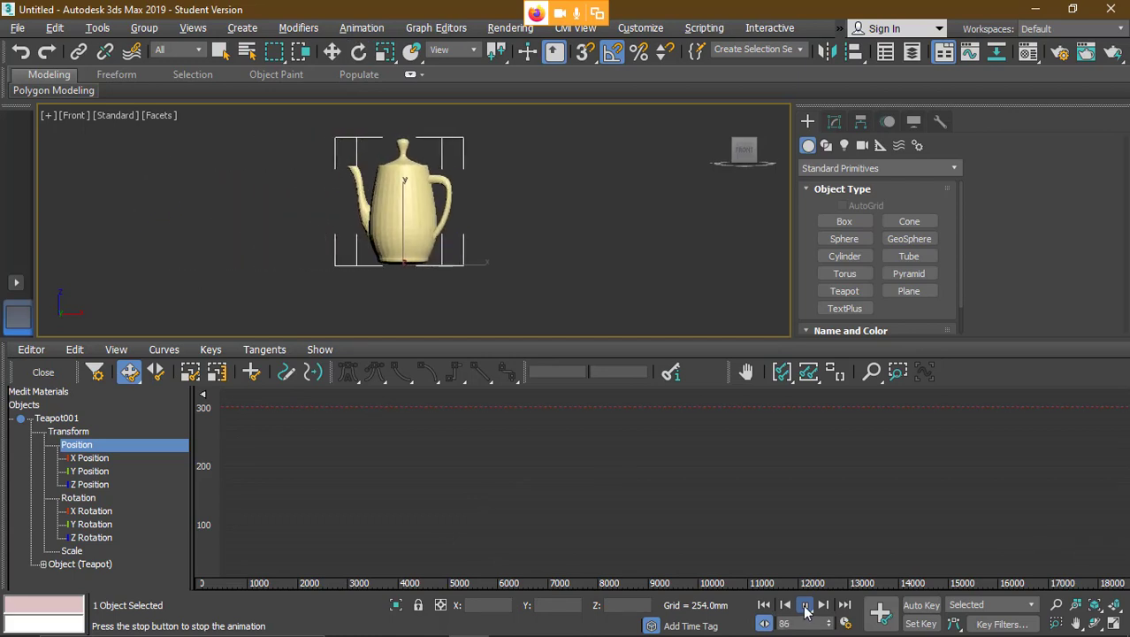
pyautogui.click(806, 606)
pyautogui.press('e')
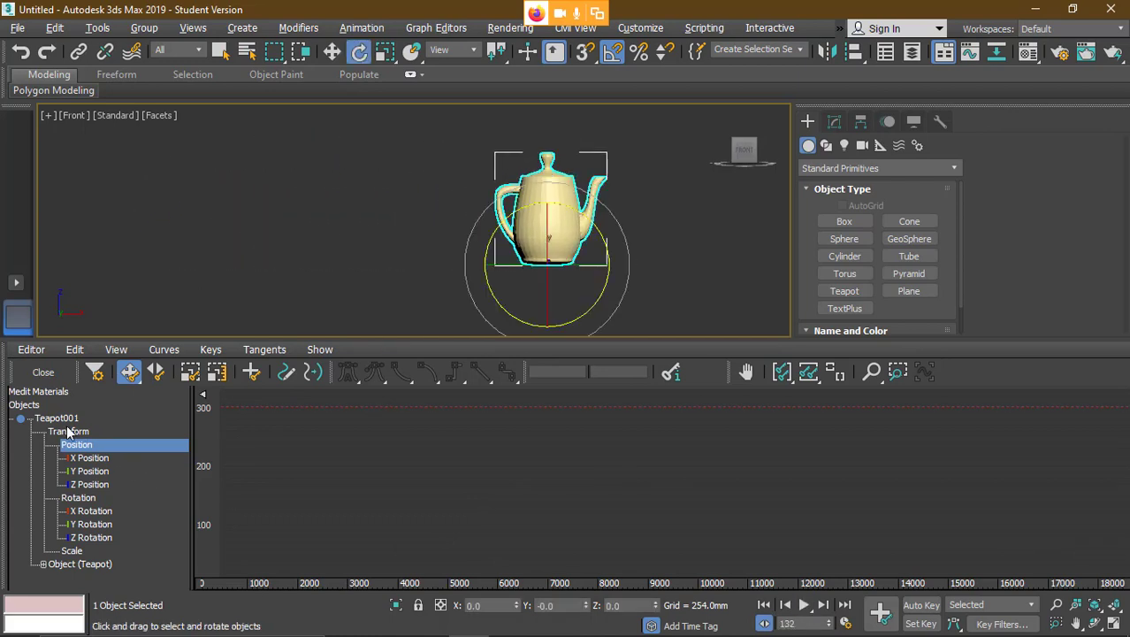
# - Activate the Move tool and examine the teapot's Transform, X Position and Y Position tracks in the curve editor
pyautogui.click(62, 421)
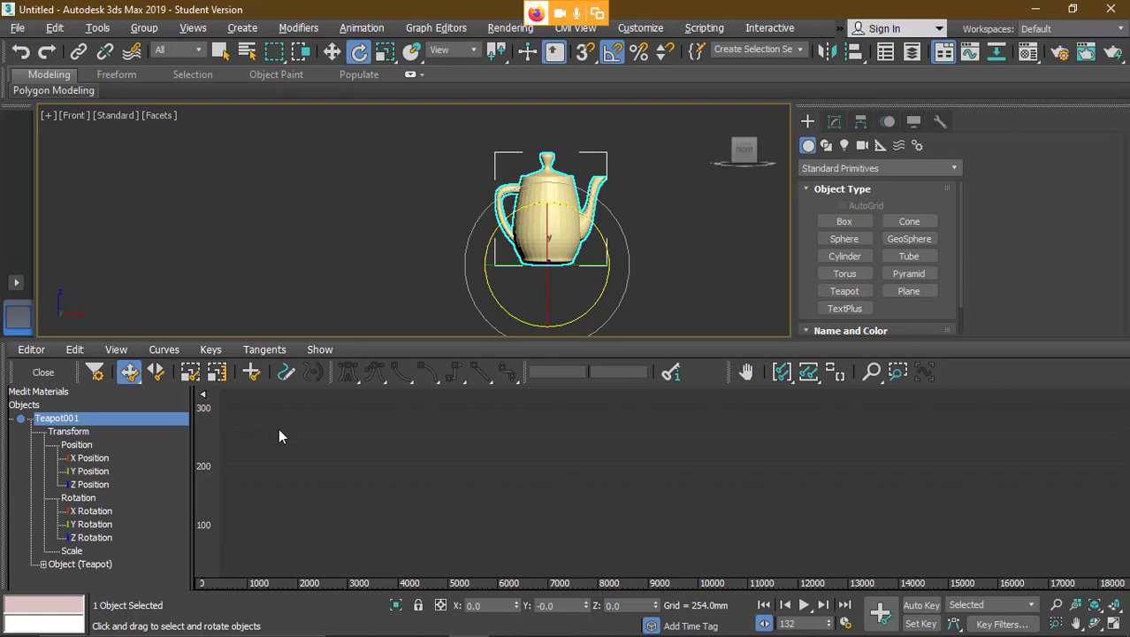
pyautogui.click(69, 432)
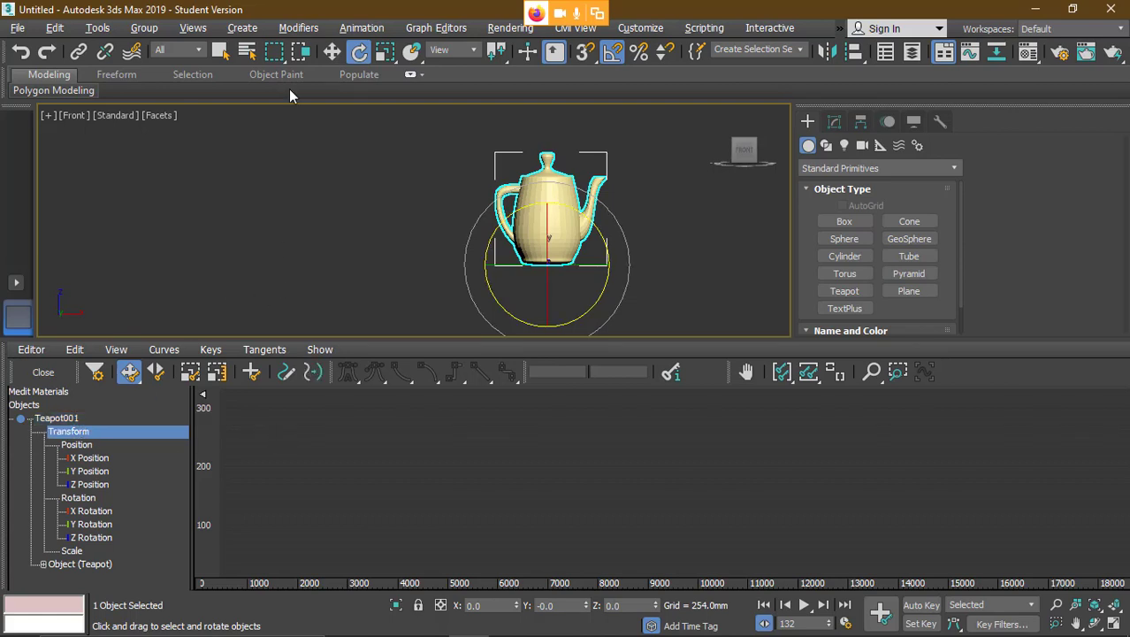
pyautogui.click(332, 51)
pyautogui.click(80, 485)
pyautogui.click(85, 458)
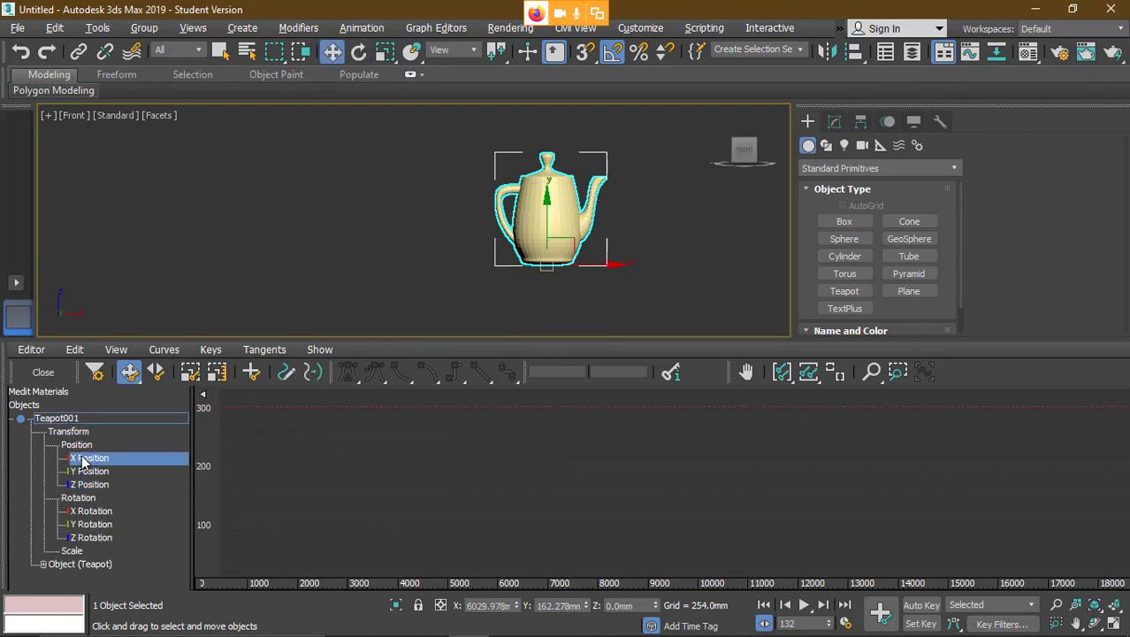
pyautogui.click(81, 446)
pyautogui.click(95, 472)
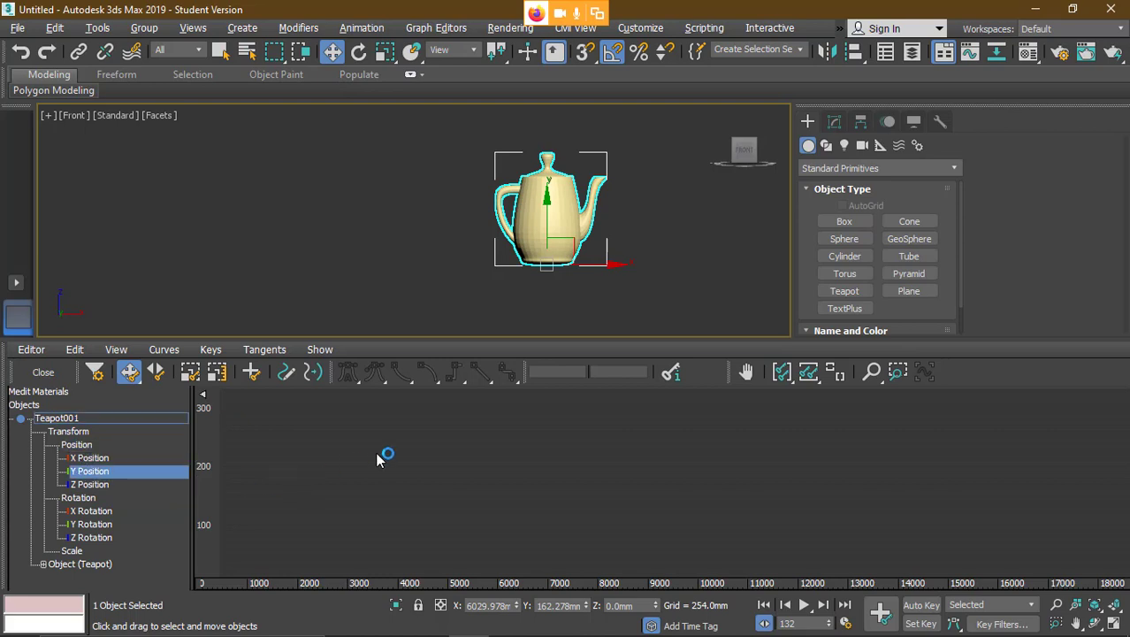
# - Display all of the teapot's Position curves across a wider frame range and scrub the animation back to frame 9
pyautogui.click(873, 375)
pyautogui.moveTo(636, 530); pyautogui.dragTo(596, 500)
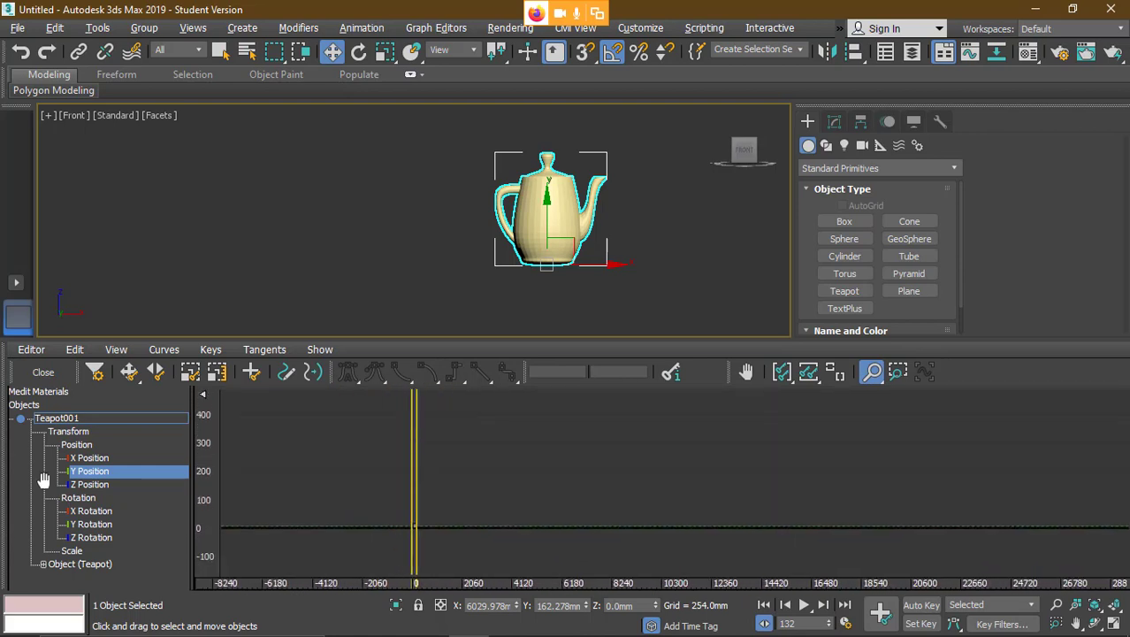
pyautogui.click(84, 449)
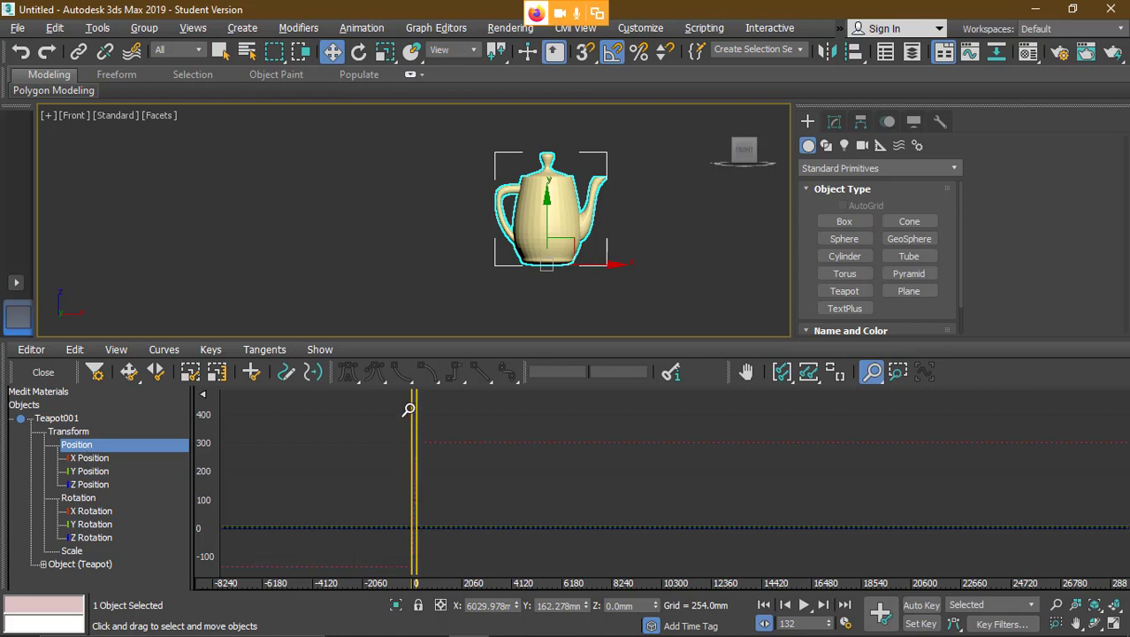
pyautogui.click(872, 371)
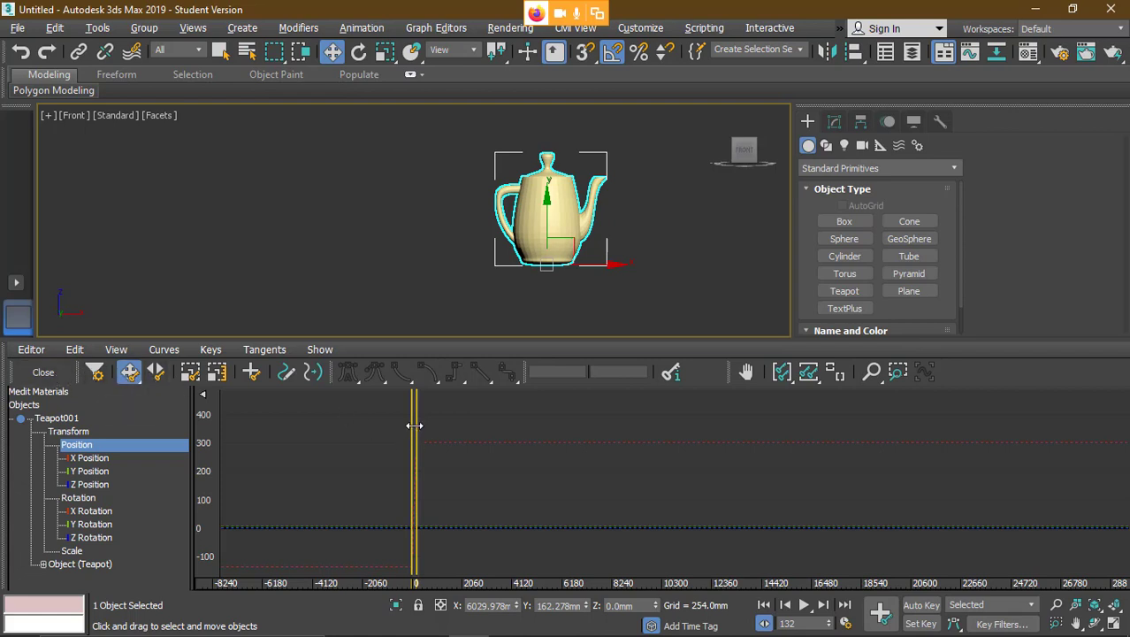
pyautogui.moveTo(413, 425)
pyautogui.mouseDown()
pyautogui.moveTo(368, 422)
pyautogui.moveTo(441, 429)
pyautogui.moveTo(403, 437)
pyautogui.mouseUp()
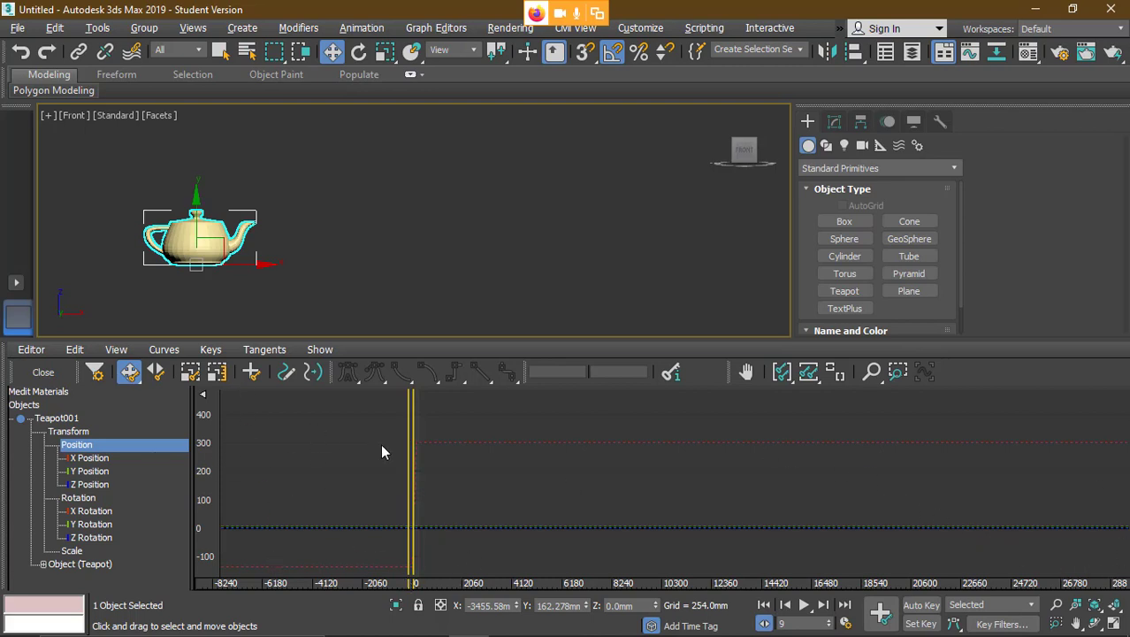
# - Preview the animation with the Scale curve displayed, select its key at frame 169 and scrub to frame 310
pyautogui.click(72, 551)
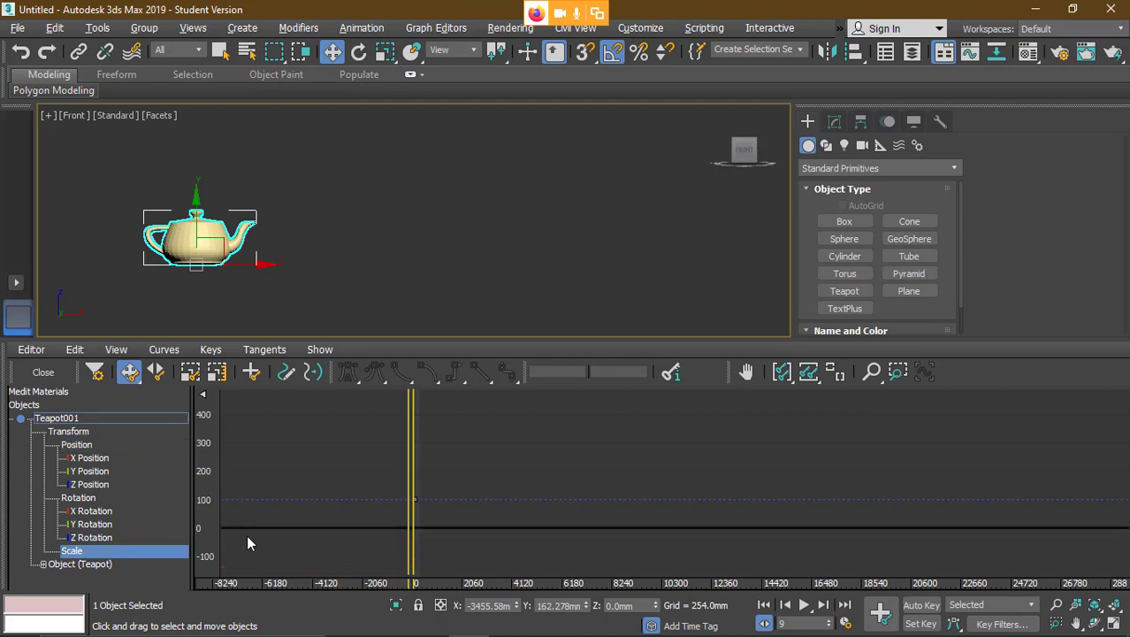
pyautogui.click(807, 607)
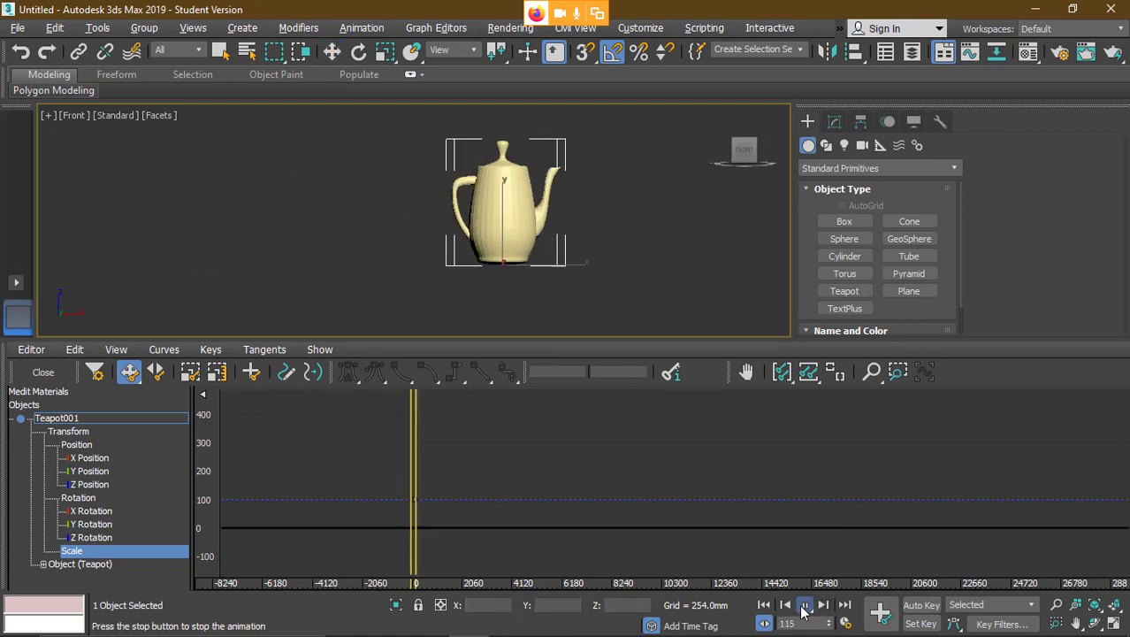
pyautogui.click(804, 606)
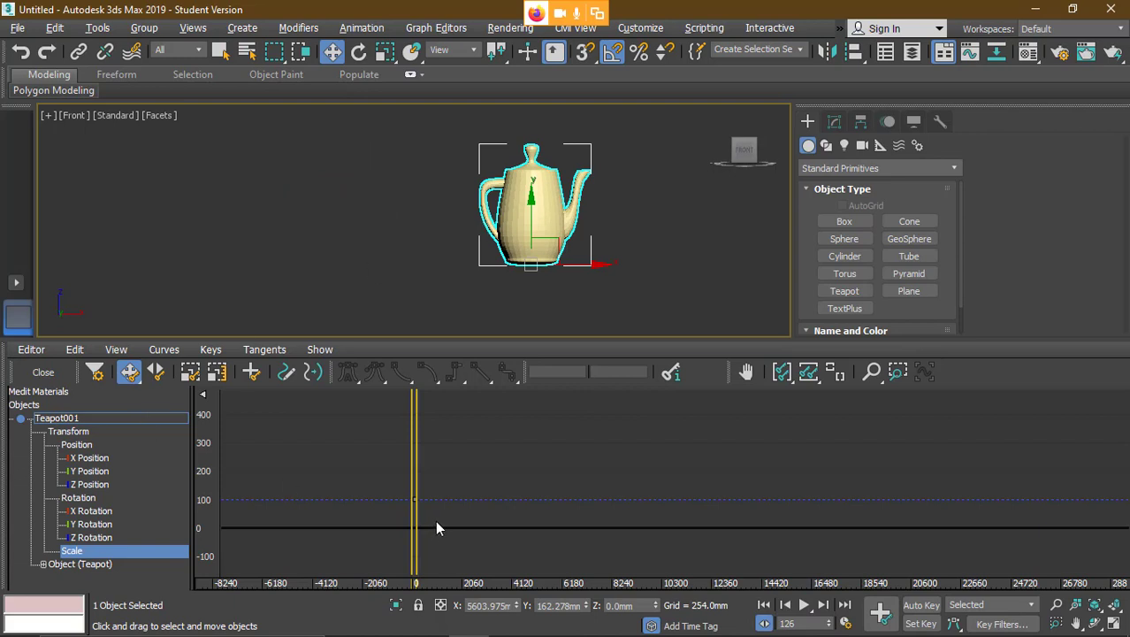
pyautogui.click(416, 500)
pyautogui.moveTo(413, 449); pyautogui.dragTo(421, 501)
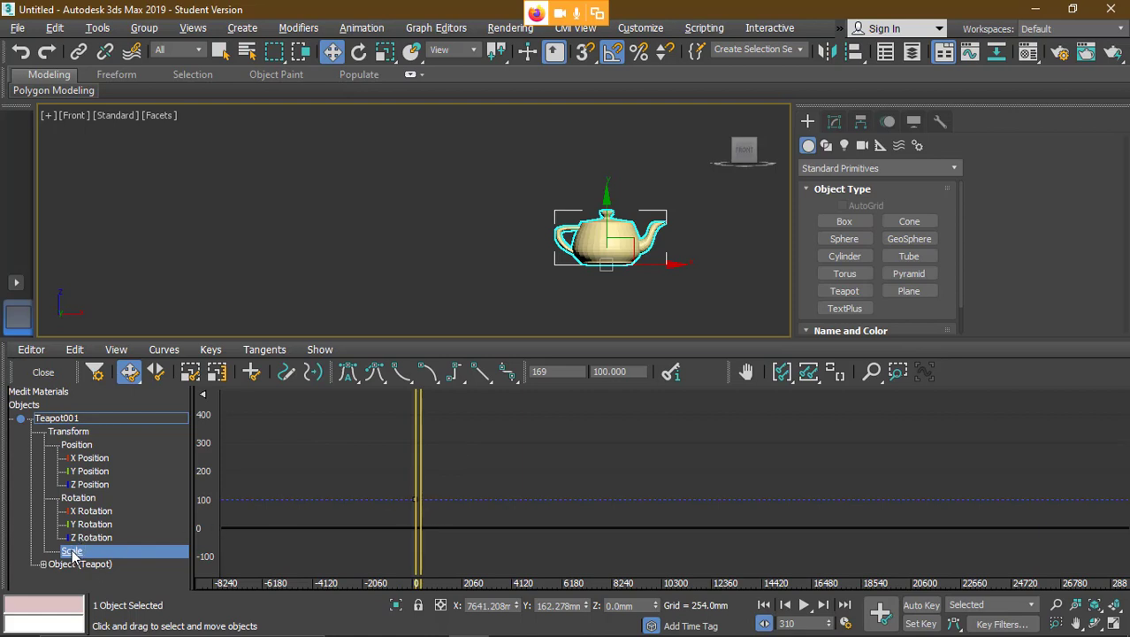
# - Expand the teapot's object parameter tracks, select the Transform track and scrub back to frame 68
pyautogui.click(44, 564)
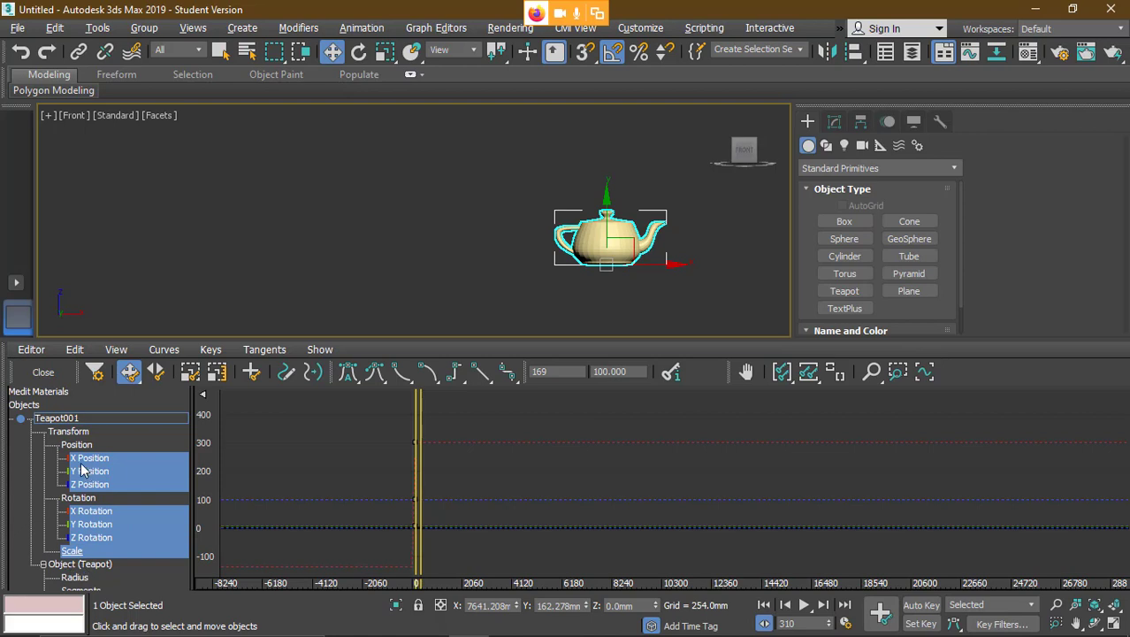
pyautogui.click(77, 435)
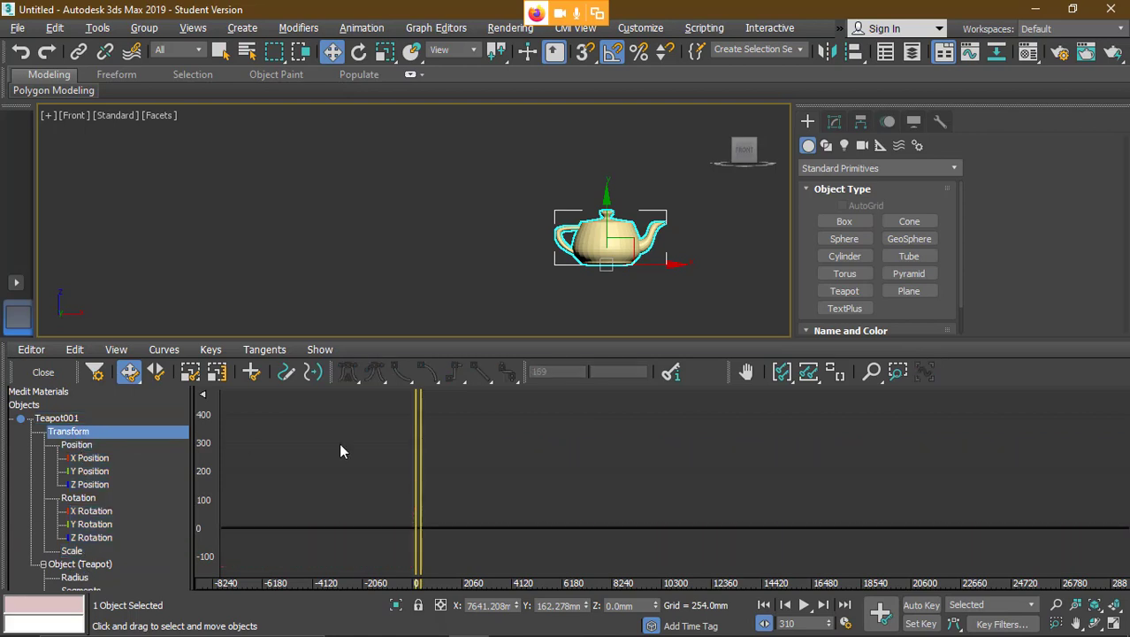
pyautogui.moveTo(415, 435)
pyautogui.mouseDown()
pyautogui.moveTo(285, 434)
pyautogui.moveTo(462, 445)
pyautogui.moveTo(363, 444)
pyautogui.moveTo(454, 453)
pyautogui.moveTo(379, 453)
pyautogui.moveTo(412, 453)
pyautogui.mouseUp()
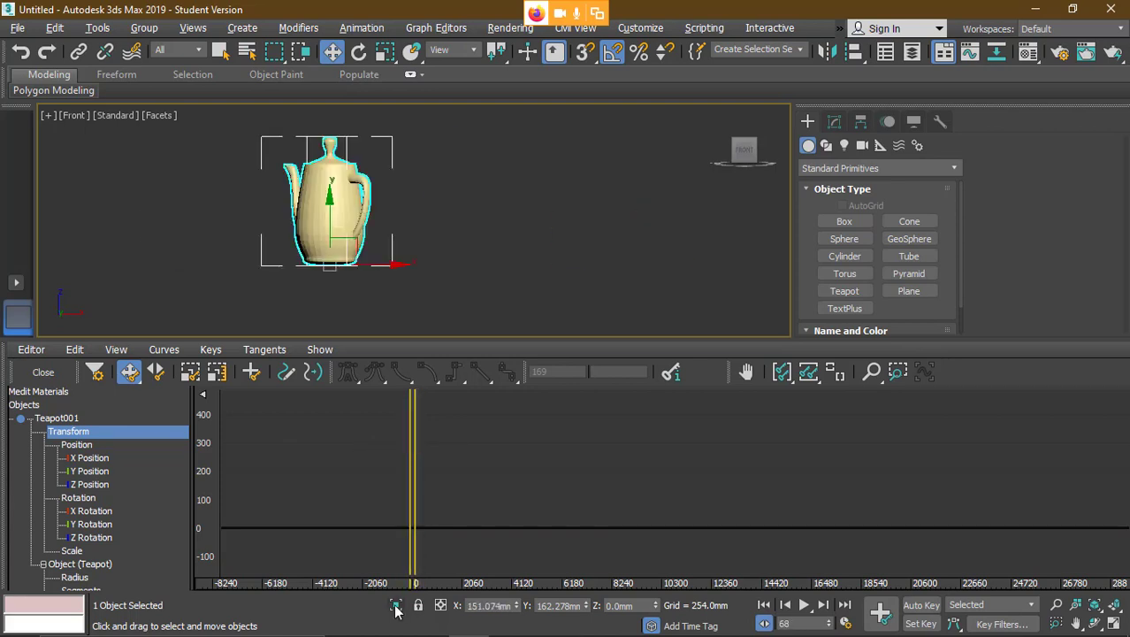
# - Magnify the curve graph around the animated frame range and scrub the animation to frame 204
pyautogui.click(871, 372)
pyautogui.moveTo(431, 519); pyautogui.dragTo(421, 446)
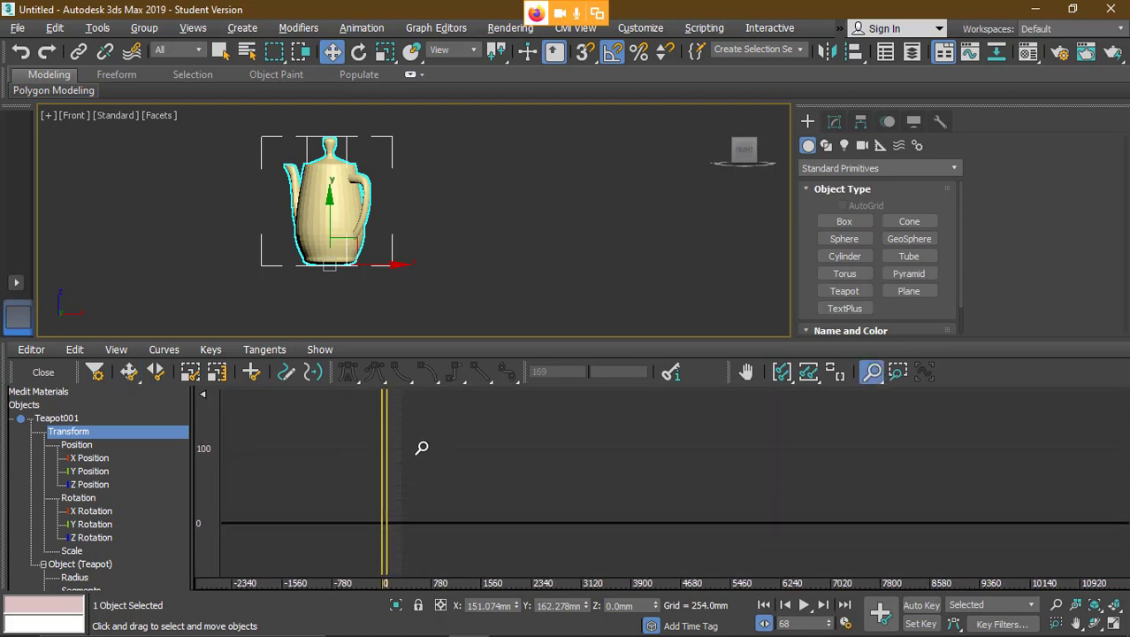
pyautogui.moveTo(400, 510); pyautogui.dragTo(416, 386)
pyautogui.moveTo(381, 491); pyautogui.dragTo(374, 422)
pyautogui.moveTo(367, 517); pyautogui.dragTo(384, 497)
pyautogui.moveTo(383, 512); pyautogui.dragTo(472, 405, button='middle')
pyautogui.moveTo(458, 437); pyautogui.dragTo(579, 478)
pyautogui.click(897, 371)
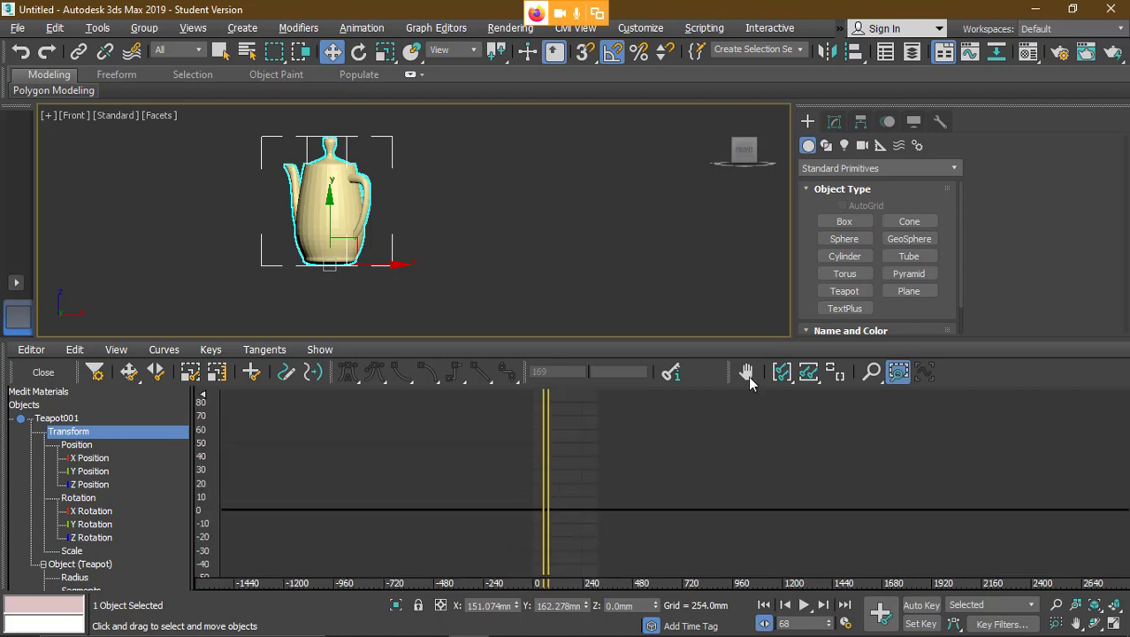
pyautogui.click(895, 373)
pyautogui.moveTo(544, 449); pyautogui.dragTo(574, 453)
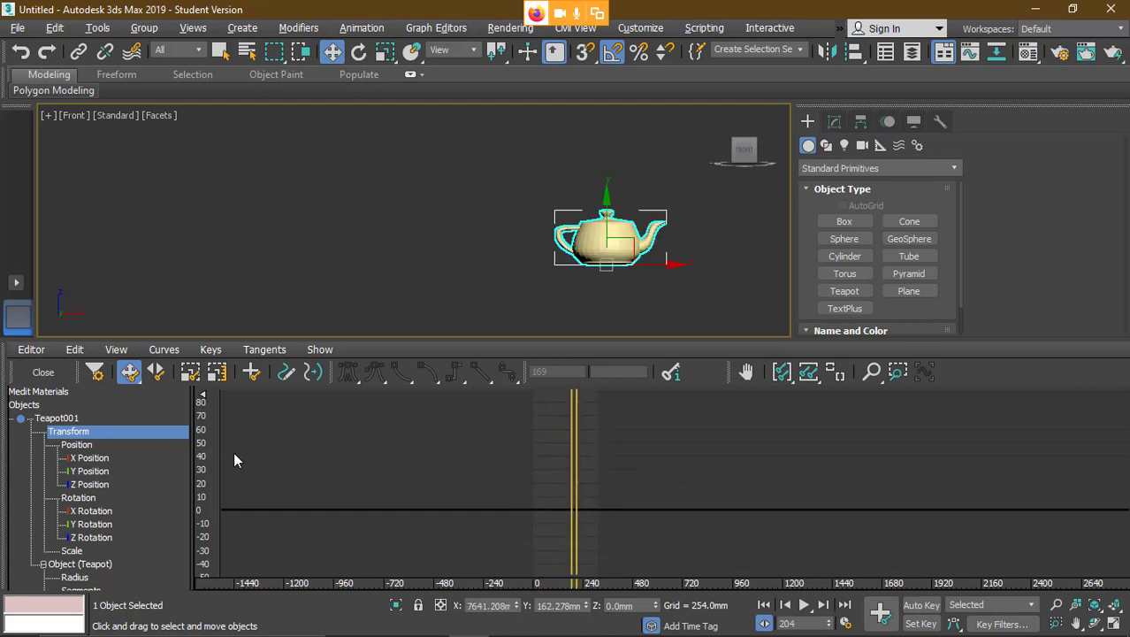
# - Compare the teapot's Position, Rotation and Scale curves, checking the X, Y and Z Position tracks individually
pyautogui.click(76, 446)
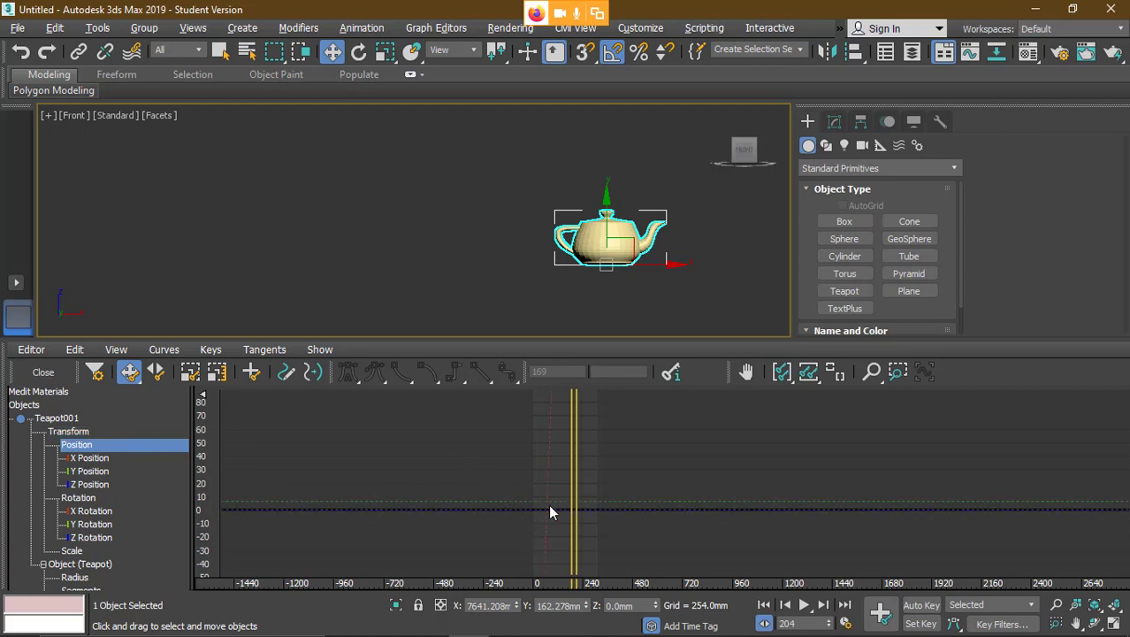
pyautogui.moveTo(577, 518)
pyautogui.mouseDown()
pyautogui.moveTo(539, 515)
pyautogui.moveTo(576, 514)
pyautogui.mouseUp()
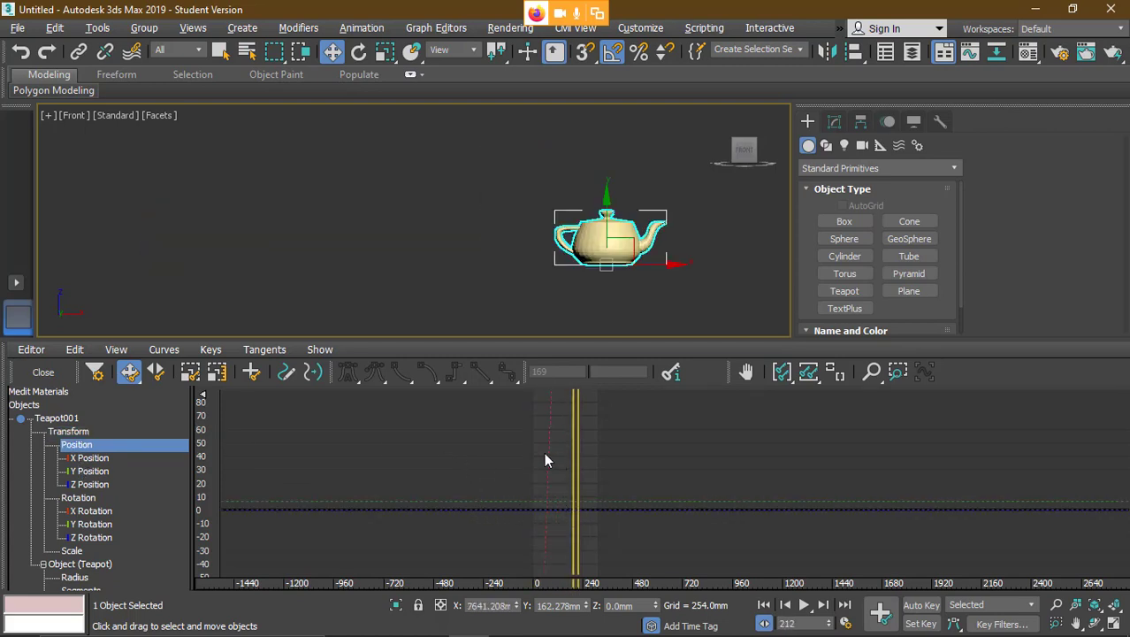
pyautogui.click(78, 499)
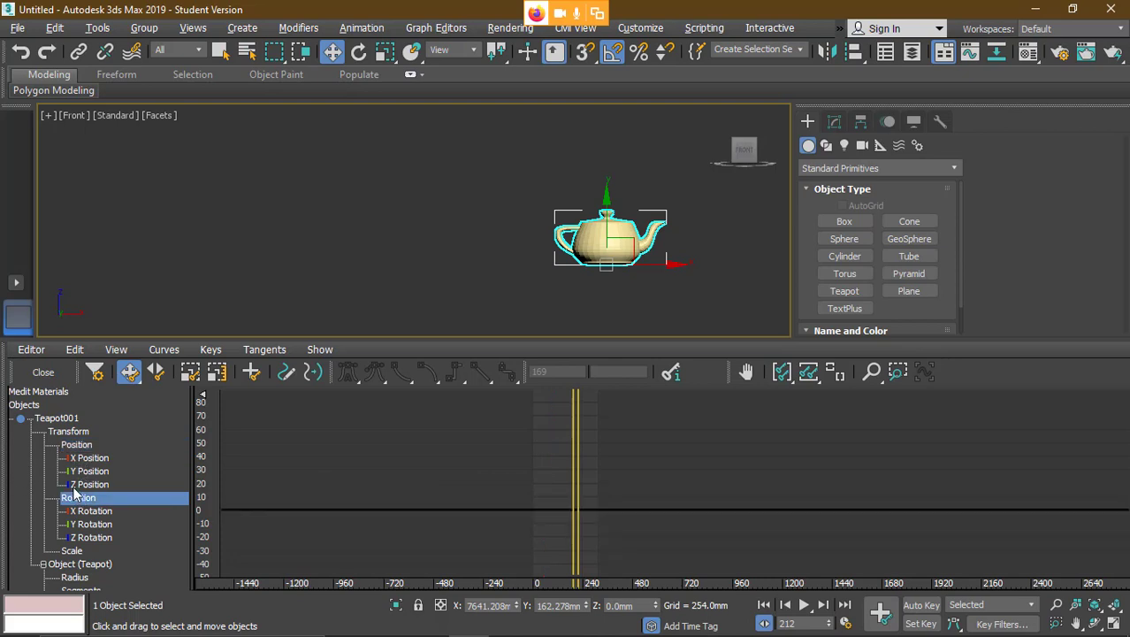
pyautogui.click(85, 460)
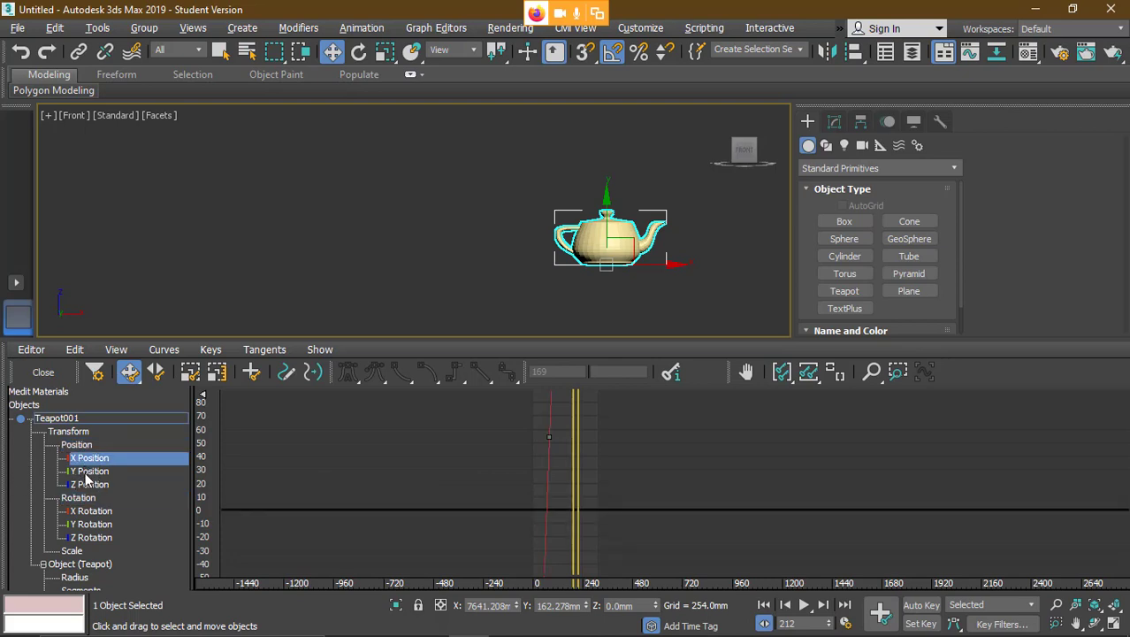
pyautogui.click(89, 471)
pyautogui.click(88, 484)
pyautogui.click(86, 459)
pyautogui.click(88, 471)
pyautogui.click(77, 444)
pyautogui.click(72, 551)
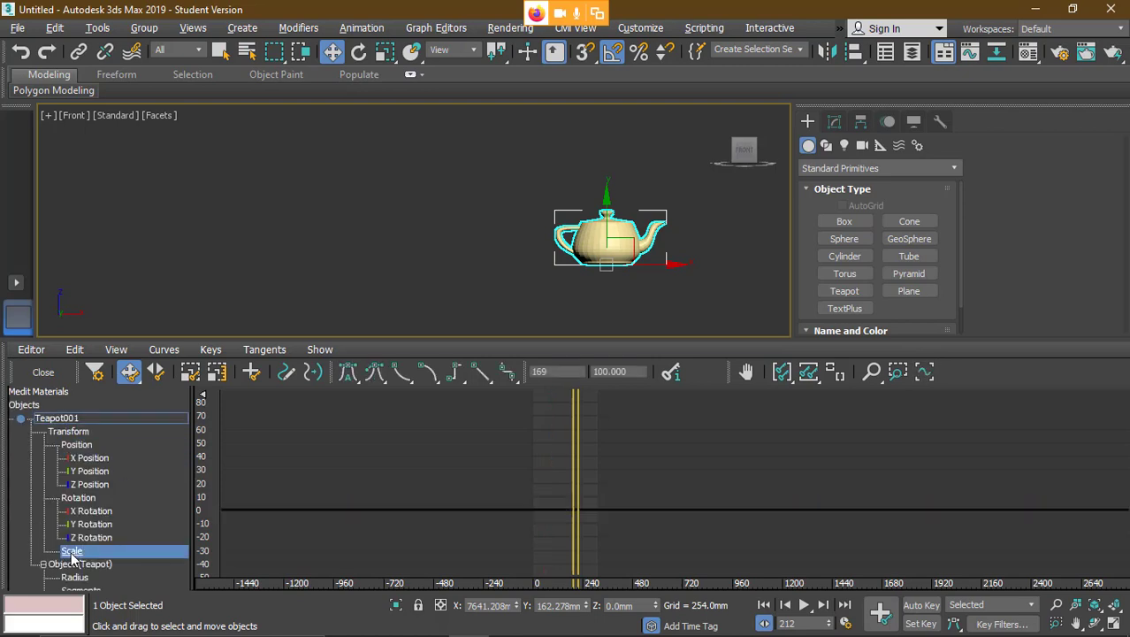
pyautogui.click(531, 479)
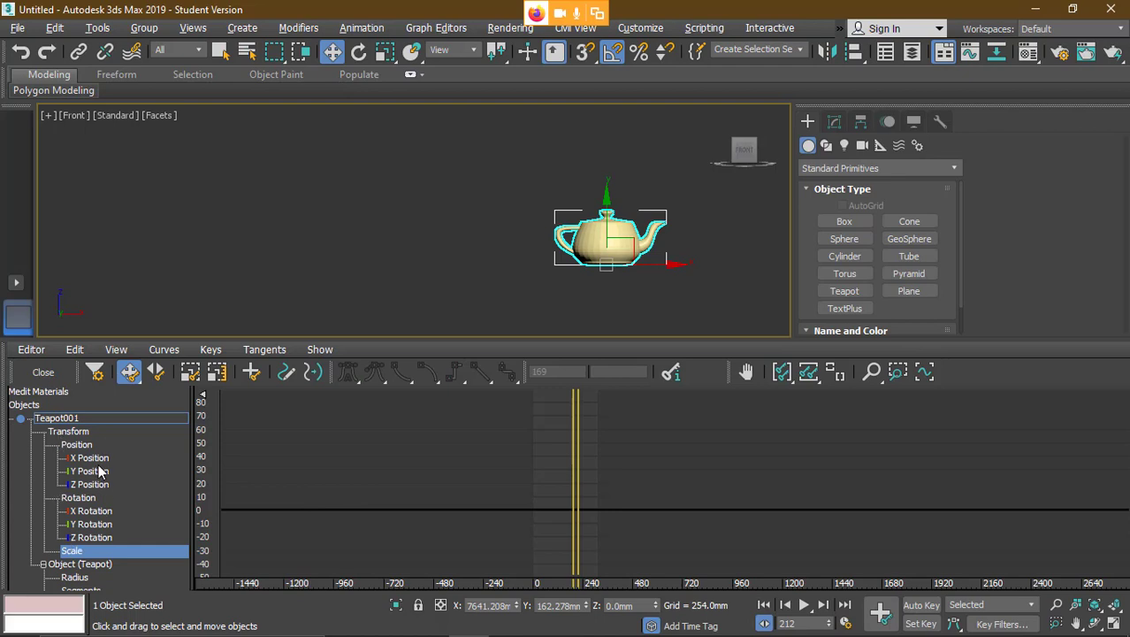
# - Select the X Position key at frame 80 and scrub the animation to frame 64
pyautogui.click(90, 458)
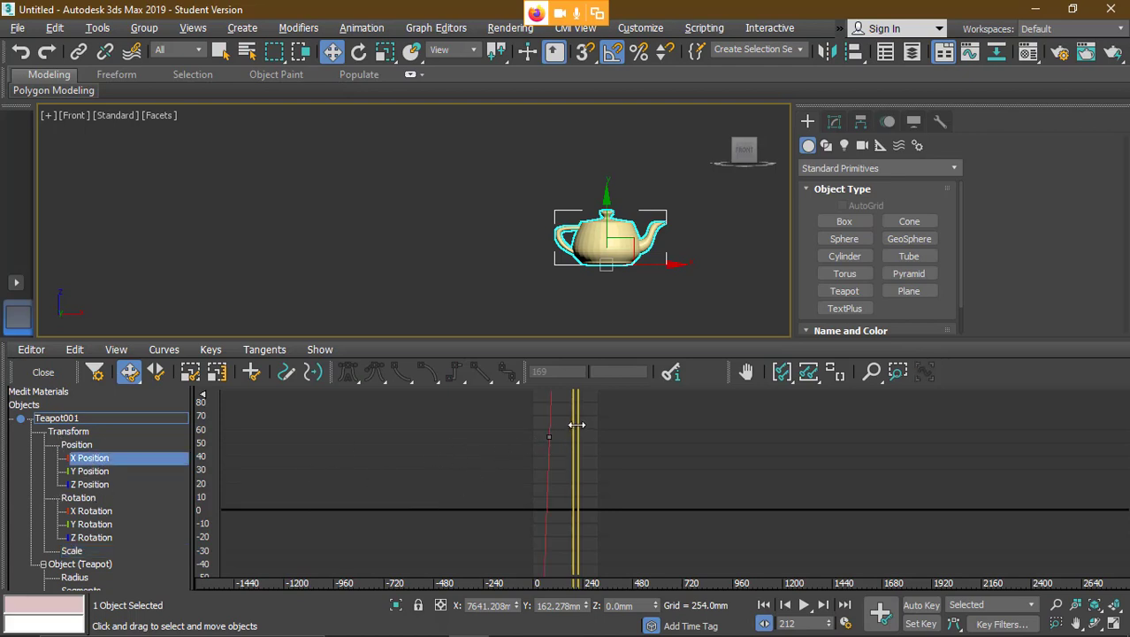
pyautogui.moveTo(577, 425); pyautogui.dragTo(535, 435)
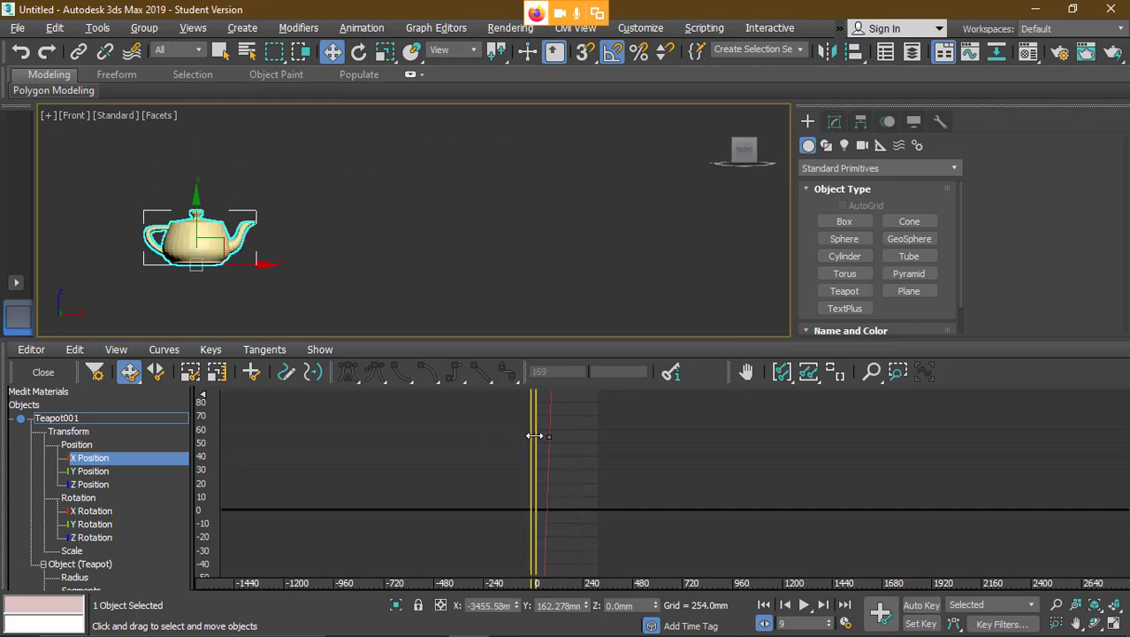
pyautogui.click(549, 436)
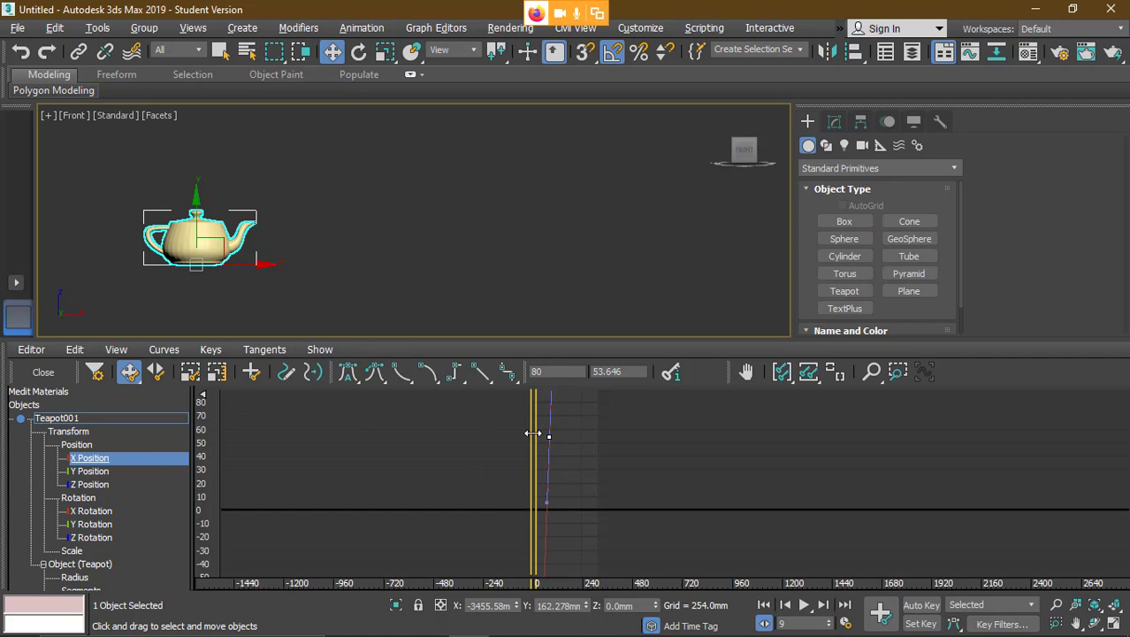
pyautogui.moveTo(533, 425)
pyautogui.mouseDown()
pyautogui.moveTo(562, 428)
pyautogui.moveTo(545, 425)
pyautogui.mouseUp()
# - Close the curve editor from the Scale track and scrub the animation to frame 85
pyautogui.click(71, 551)
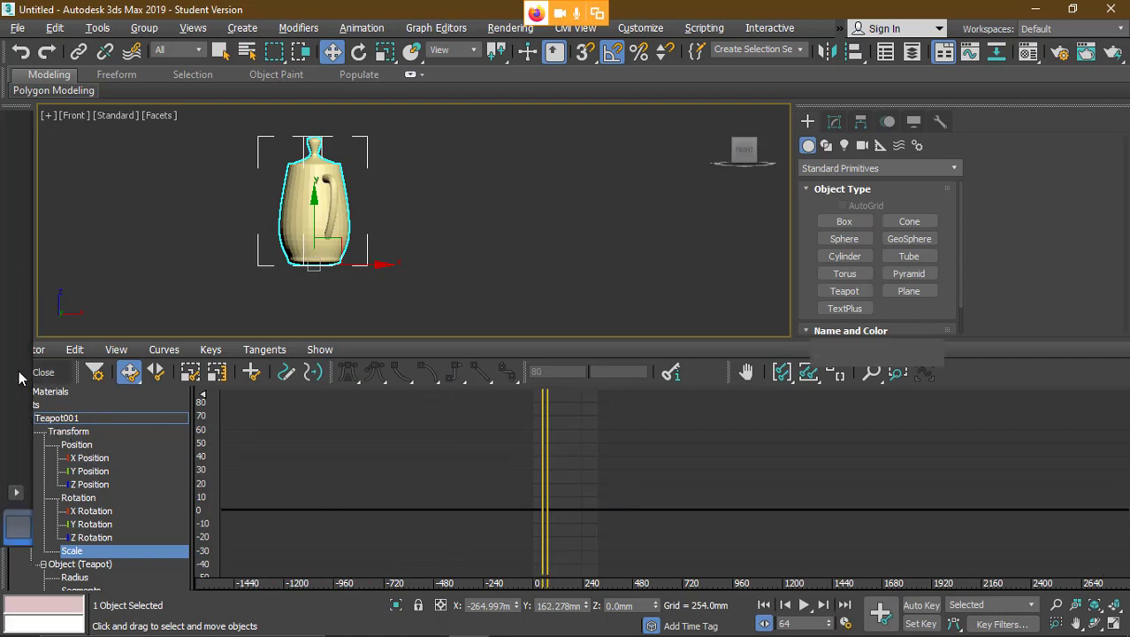
pyautogui.click(20, 371)
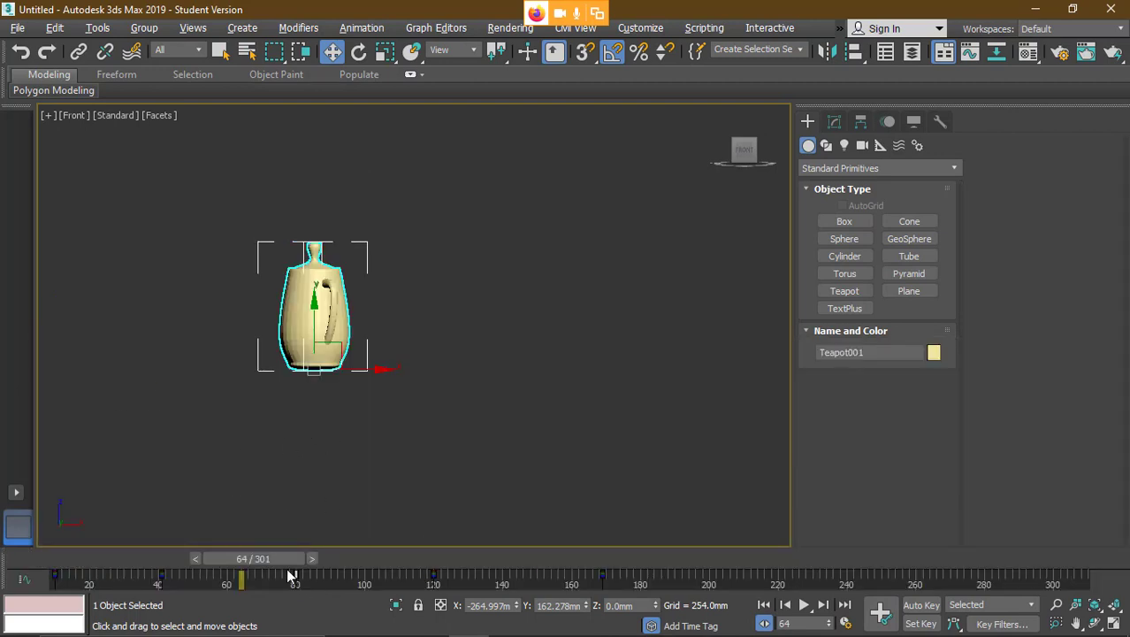
pyautogui.moveTo(286, 571); pyautogui.dragTo(469, 579)
pyautogui.press('w')
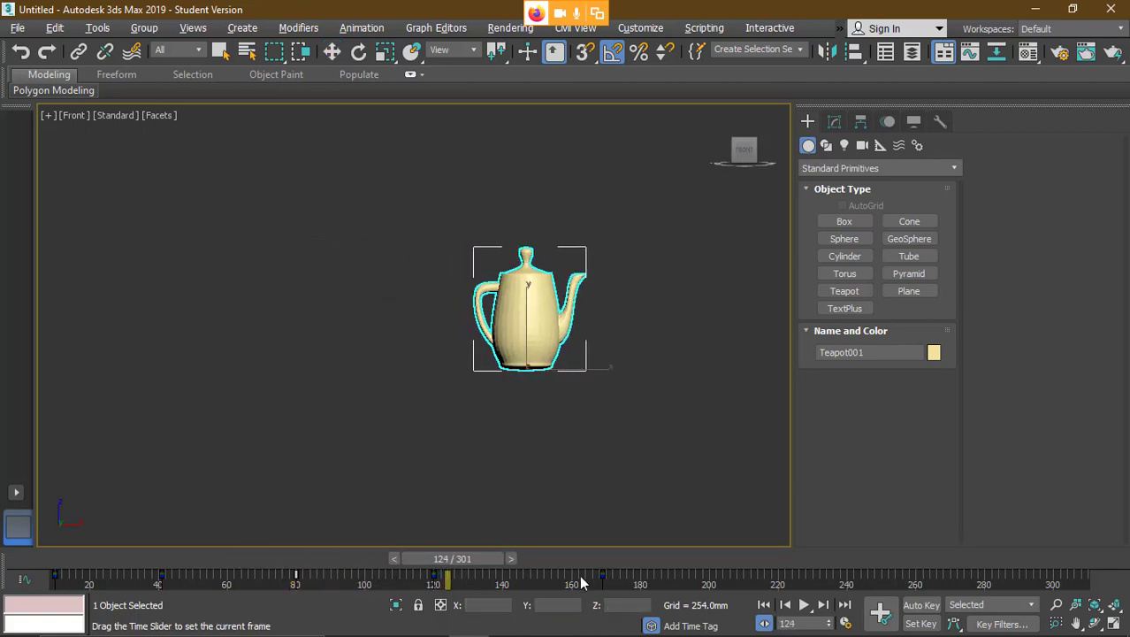
pyautogui.moveTo(581, 581); pyautogui.dragTo(313, 579)
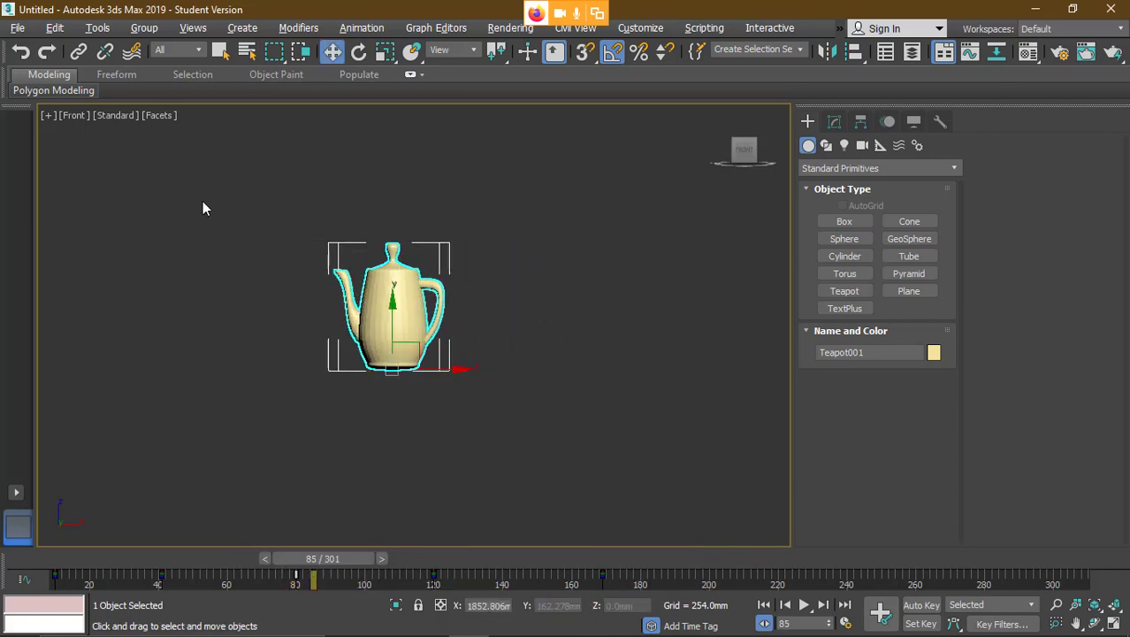
# - Show the scene in Perspective view and enlarge the pink ground plane to about 52948 mm long and 42762 mm wide
pyautogui.click(98, 174)
pyautogui.press('p')
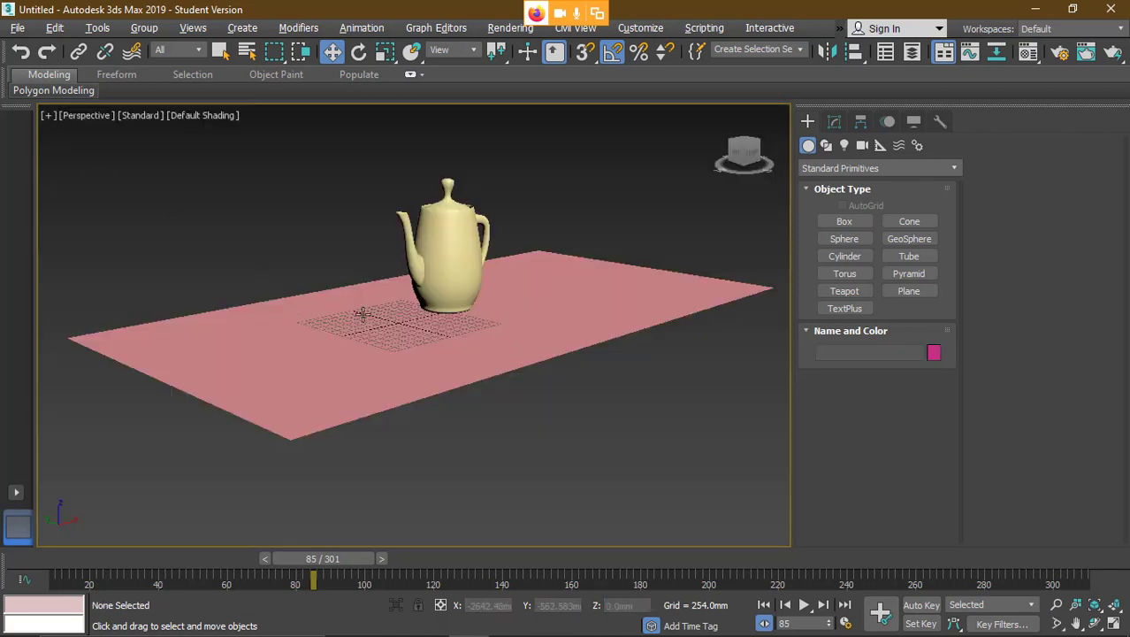
pyautogui.scroll(-4, 367, 312)
pyautogui.click(426, 395)
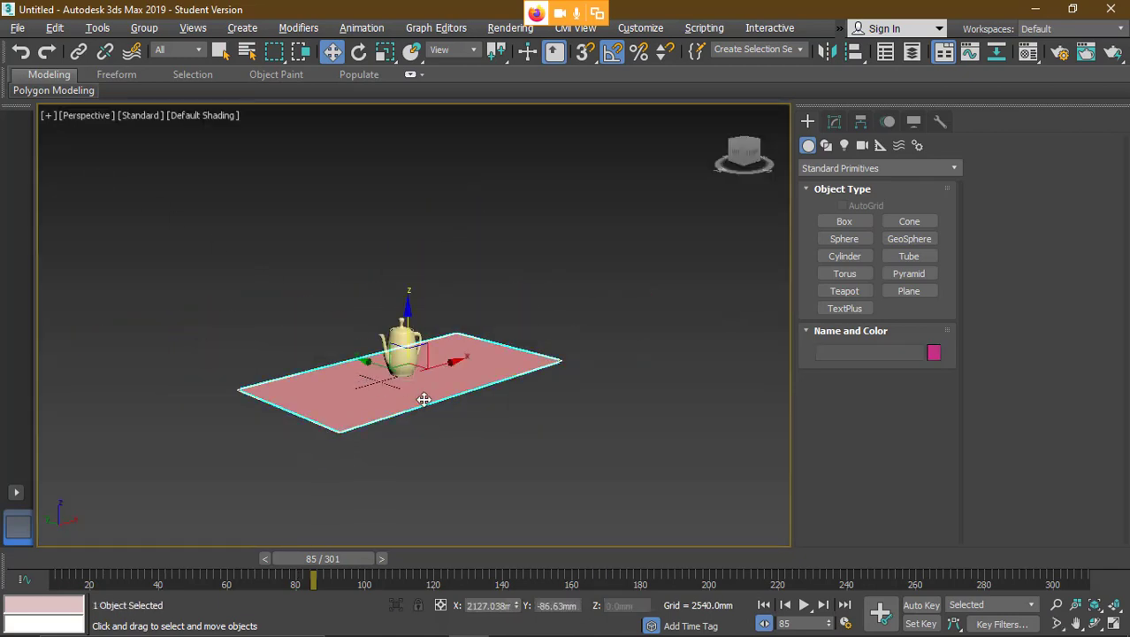
pyautogui.click(833, 121)
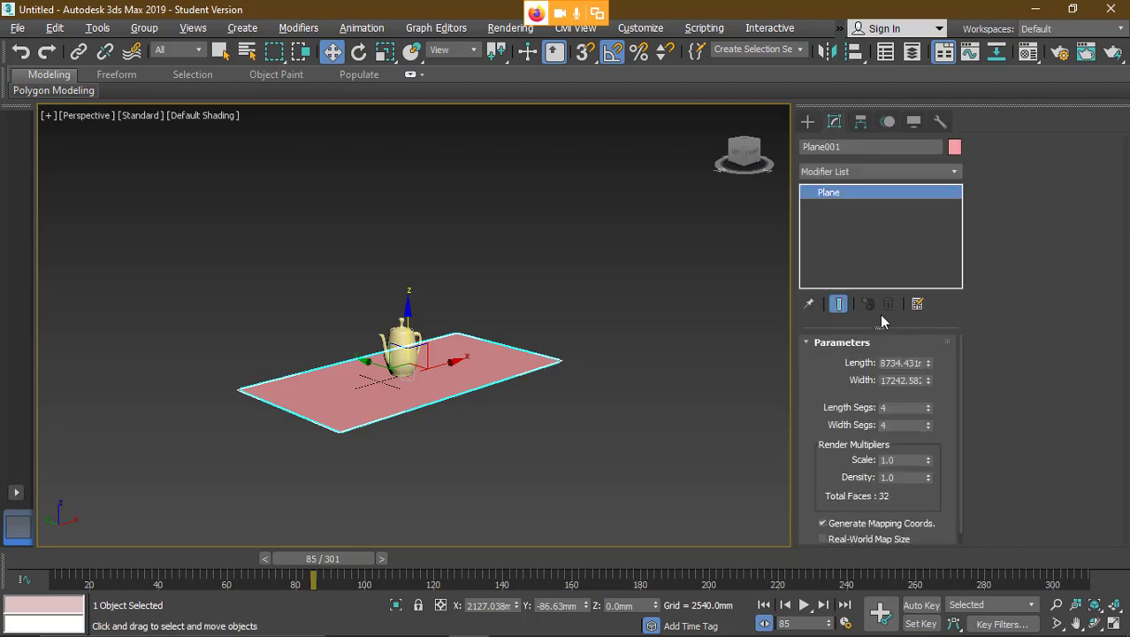
pyautogui.moveTo(928, 363); pyautogui.dragTo(928, 301)
pyautogui.moveTo(928, 380); pyautogui.dragTo(926, 314)
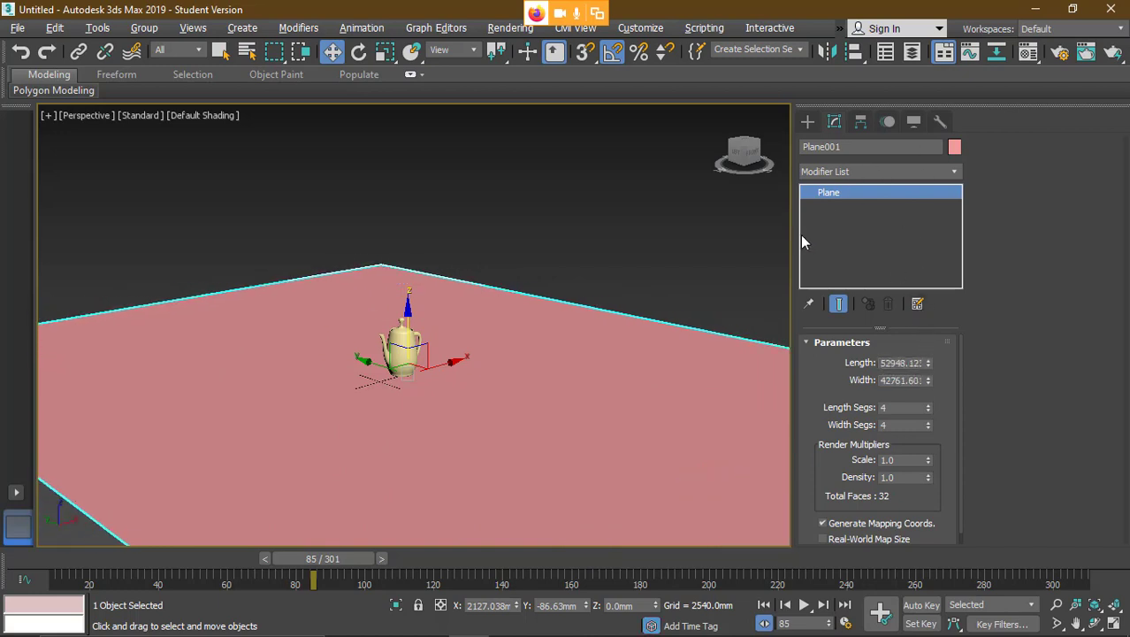
# - Create a Hose extended primitive about 9091 mm tall on the ground plane beside the teapot
pyautogui.click(530, 257)
pyautogui.scroll(2, 443, 401)
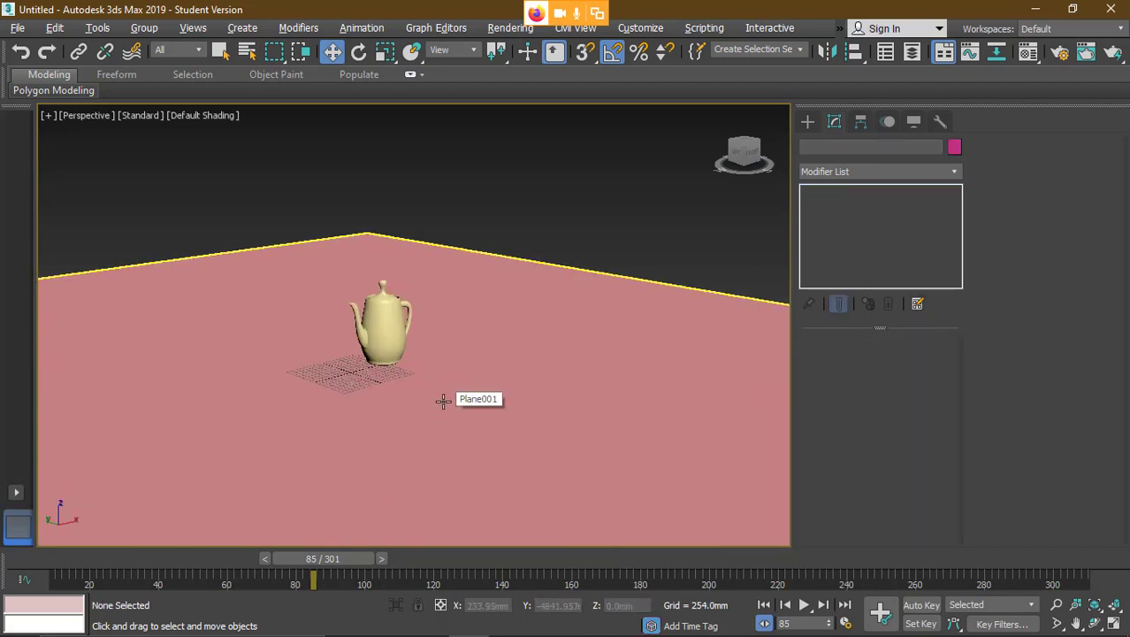
pyautogui.click(808, 121)
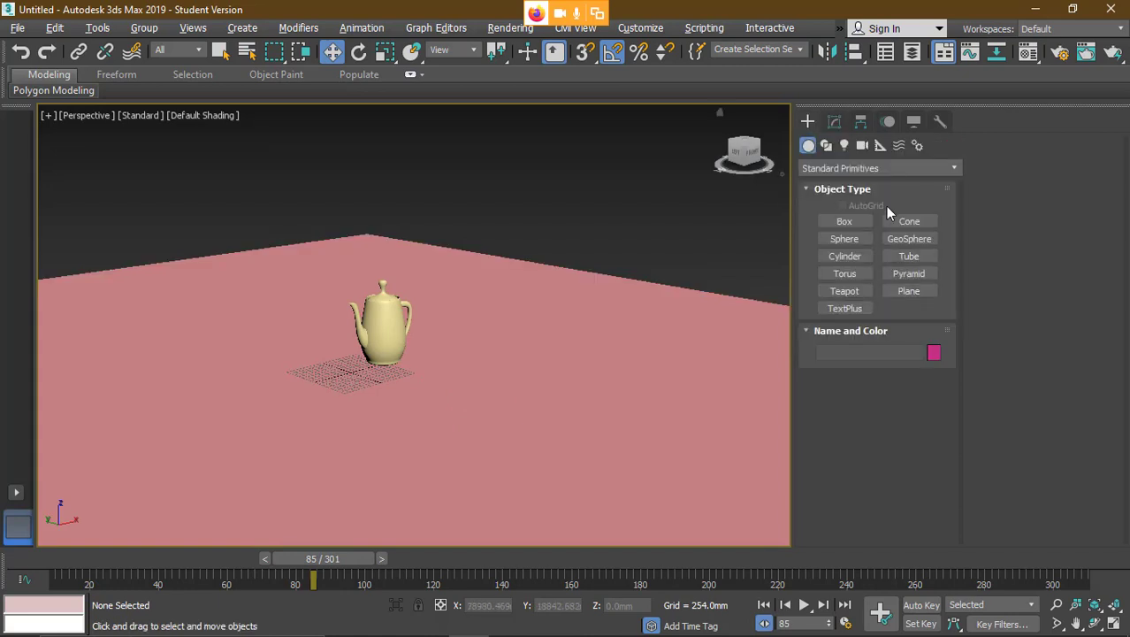
pyautogui.click(847, 167)
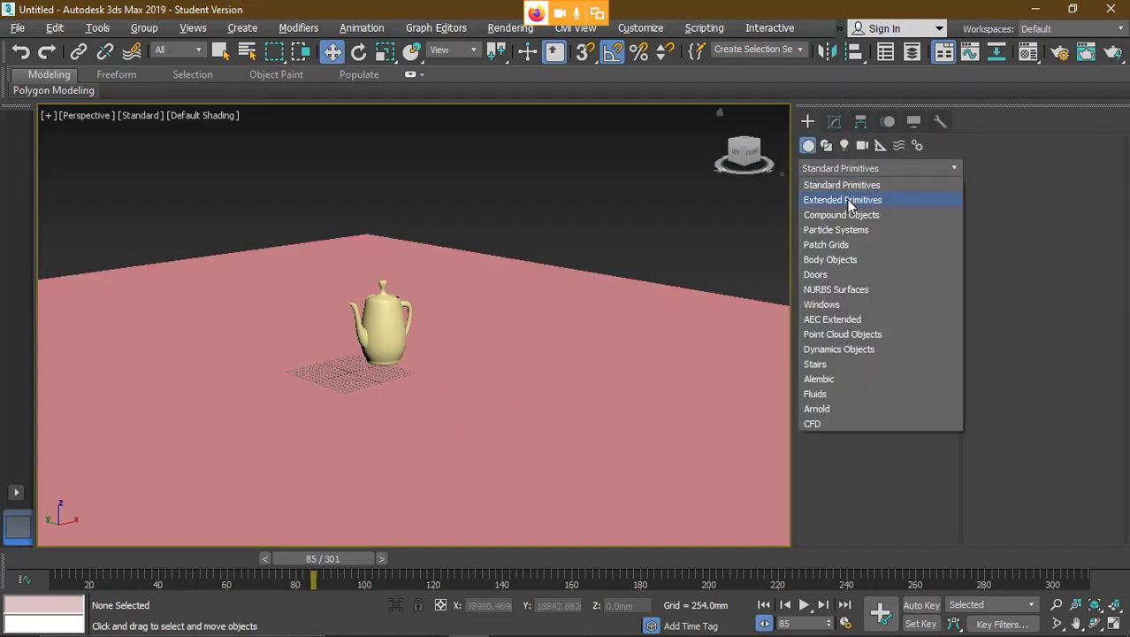
pyautogui.click(847, 197)
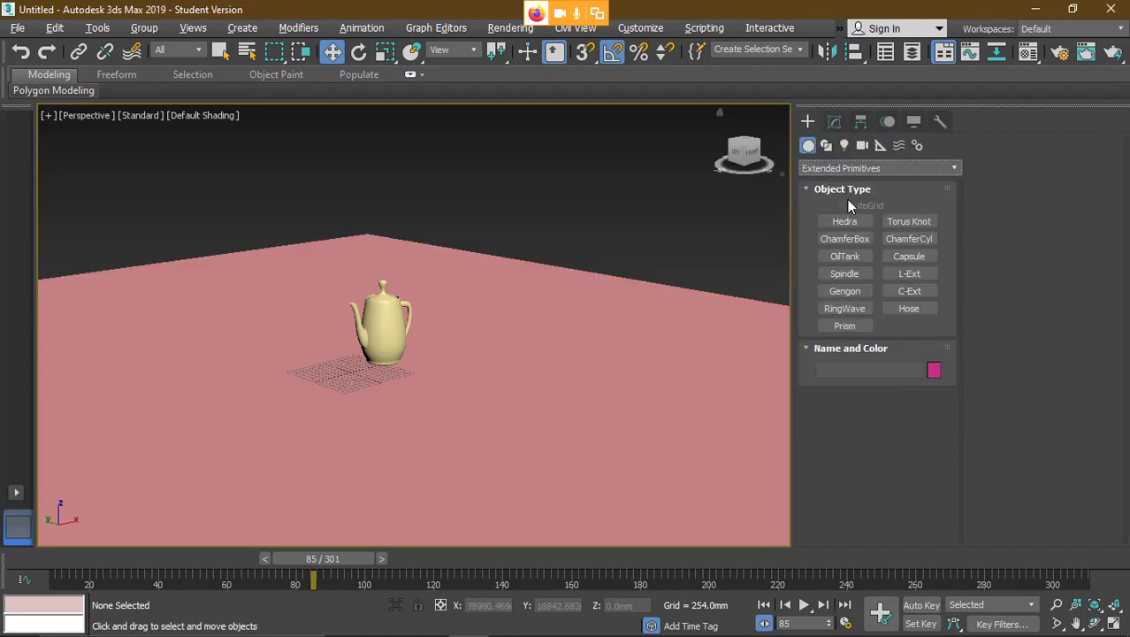
pyautogui.click(908, 309)
pyautogui.moveTo(527, 442); pyautogui.dragTo(581, 453)
pyautogui.click(582, 127)
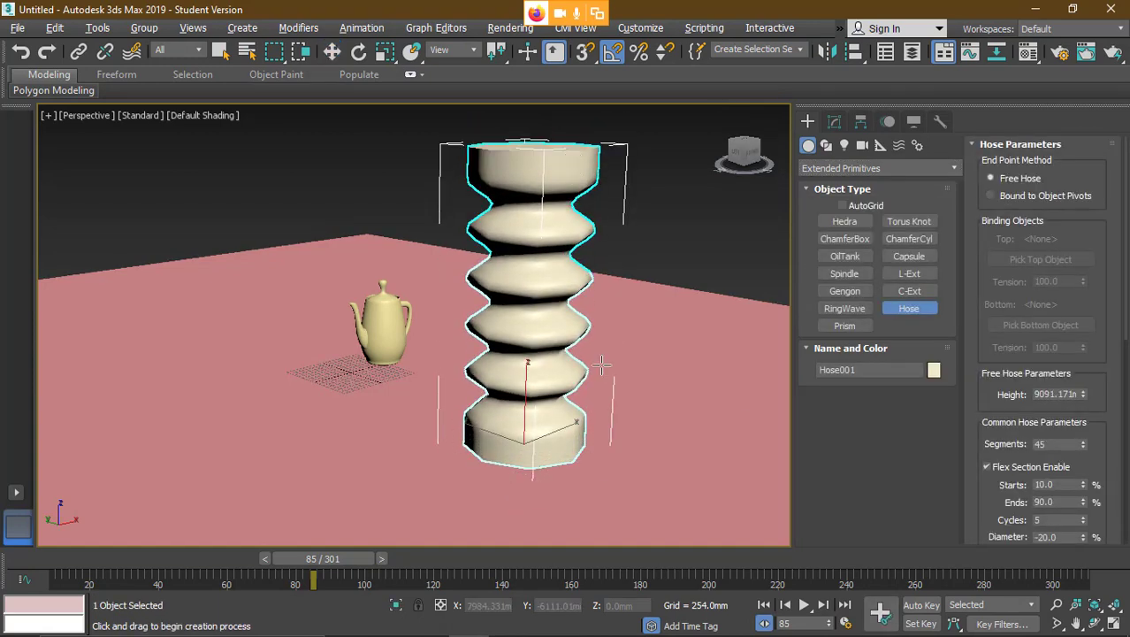
# - Add a Bend modifier to the hose
pyautogui.click(834, 121)
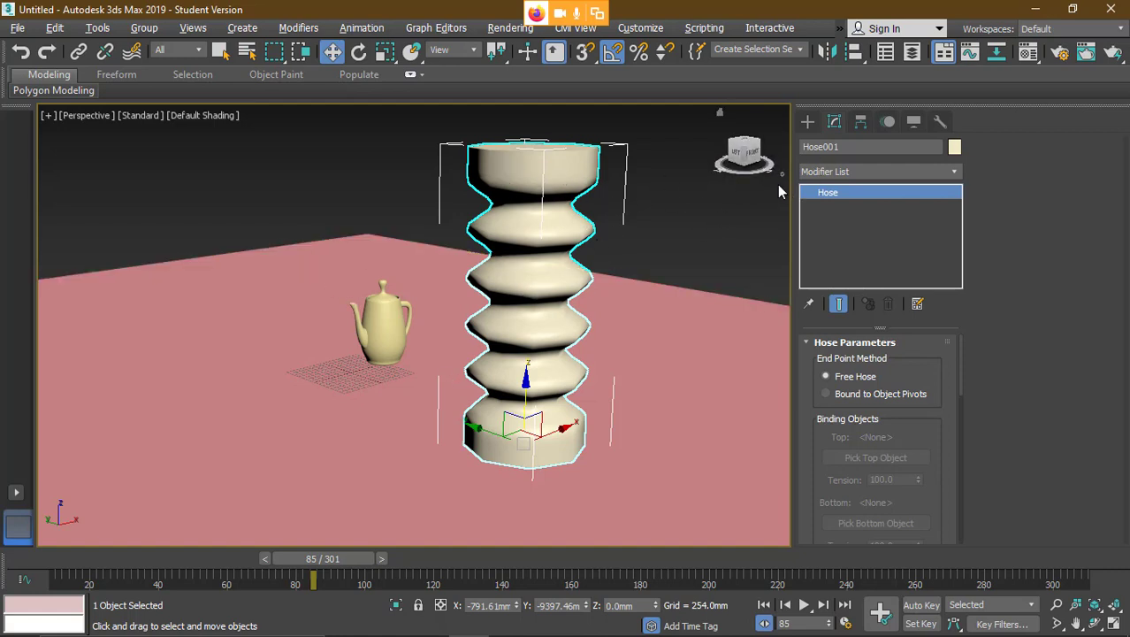
pyautogui.click(840, 173)
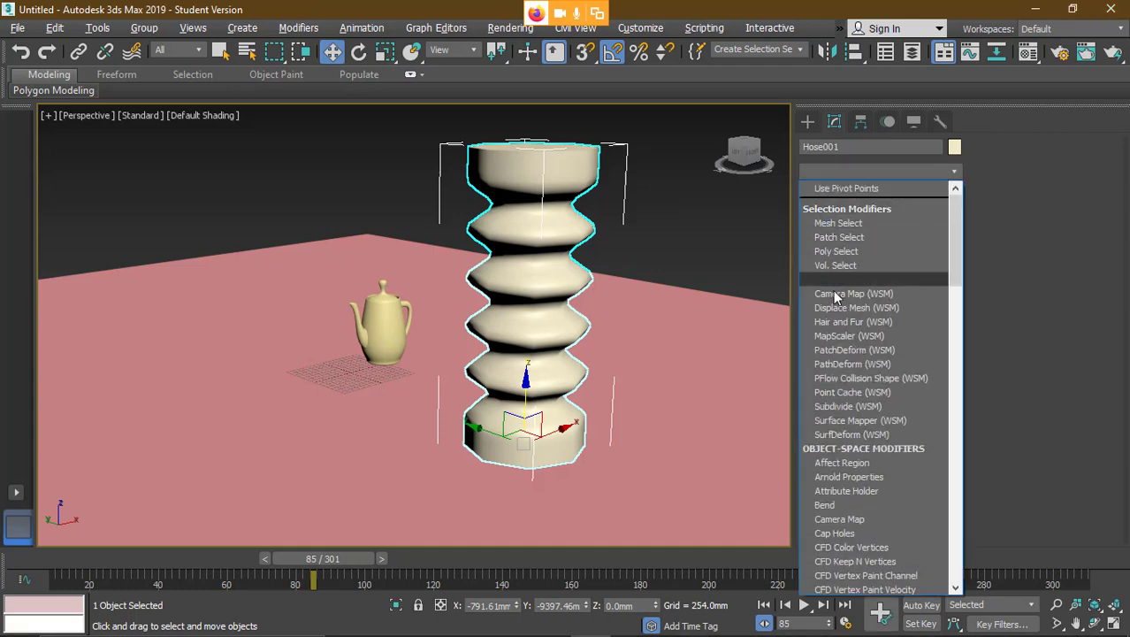
pyautogui.press('b')
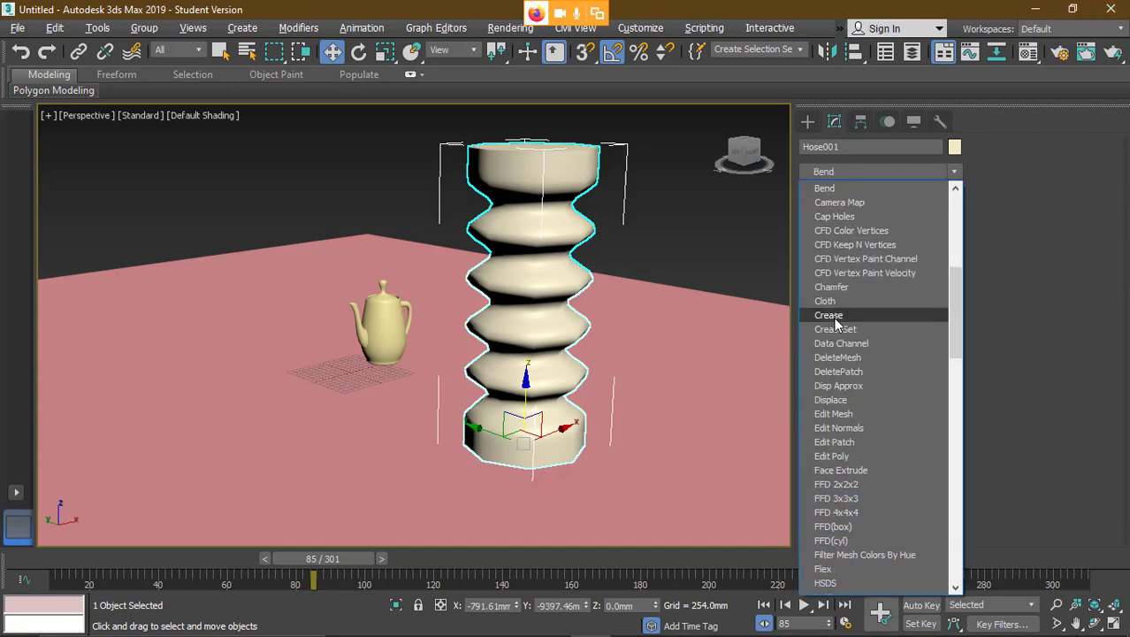
pyautogui.click(824, 189)
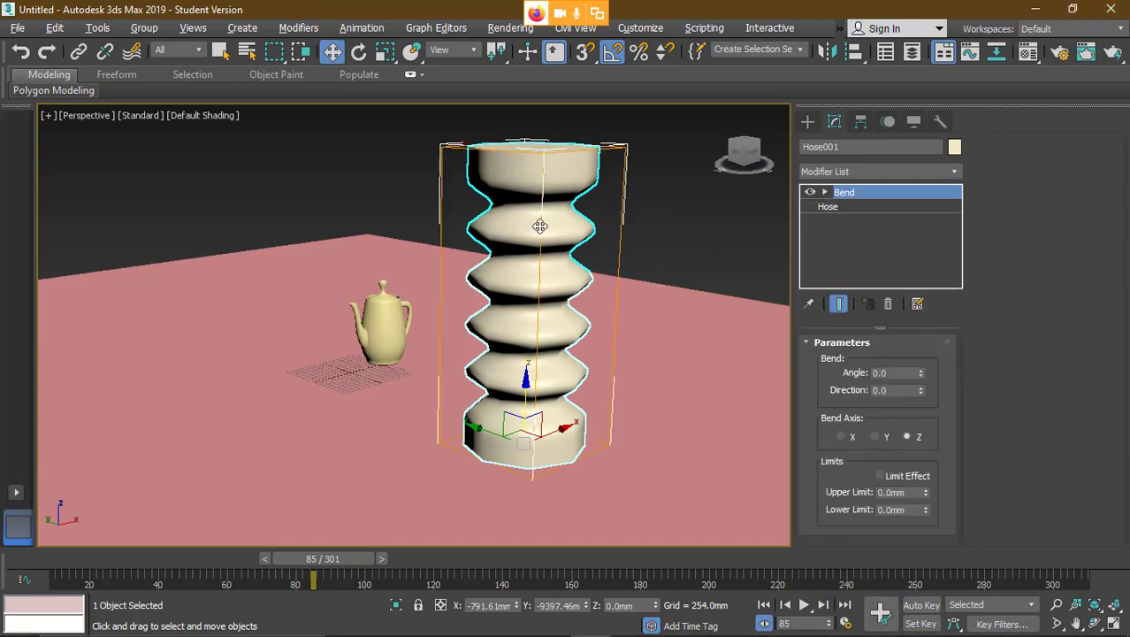
pyautogui.moveTo(921, 372); pyautogui.dragTo(892, 358)
pyautogui.doubleClick(898, 373)
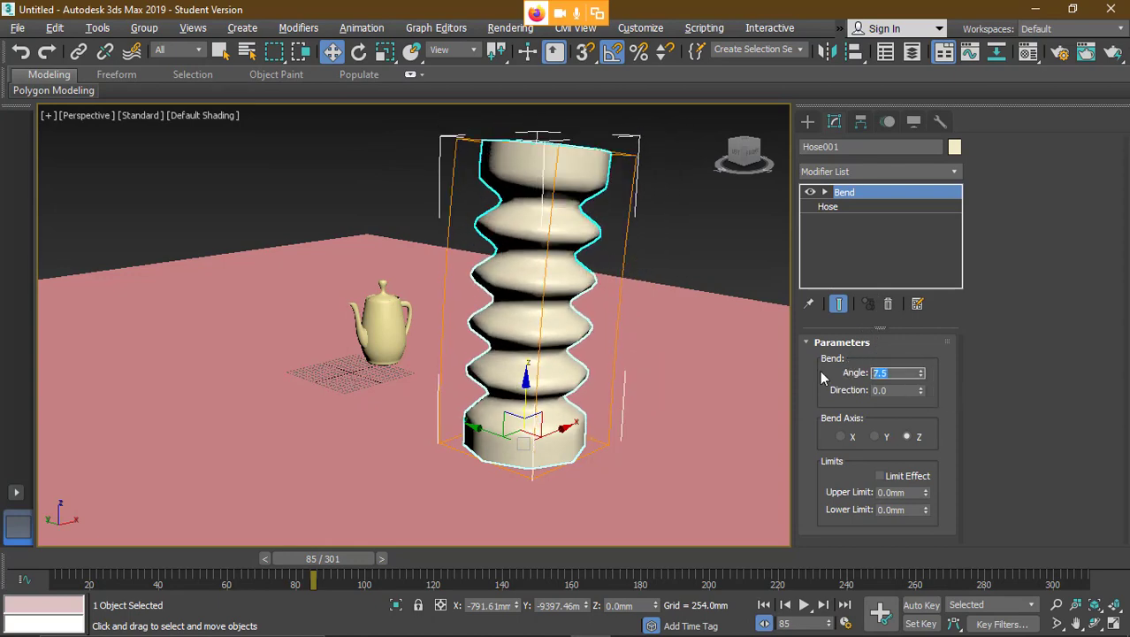
pyautogui.press('Return')
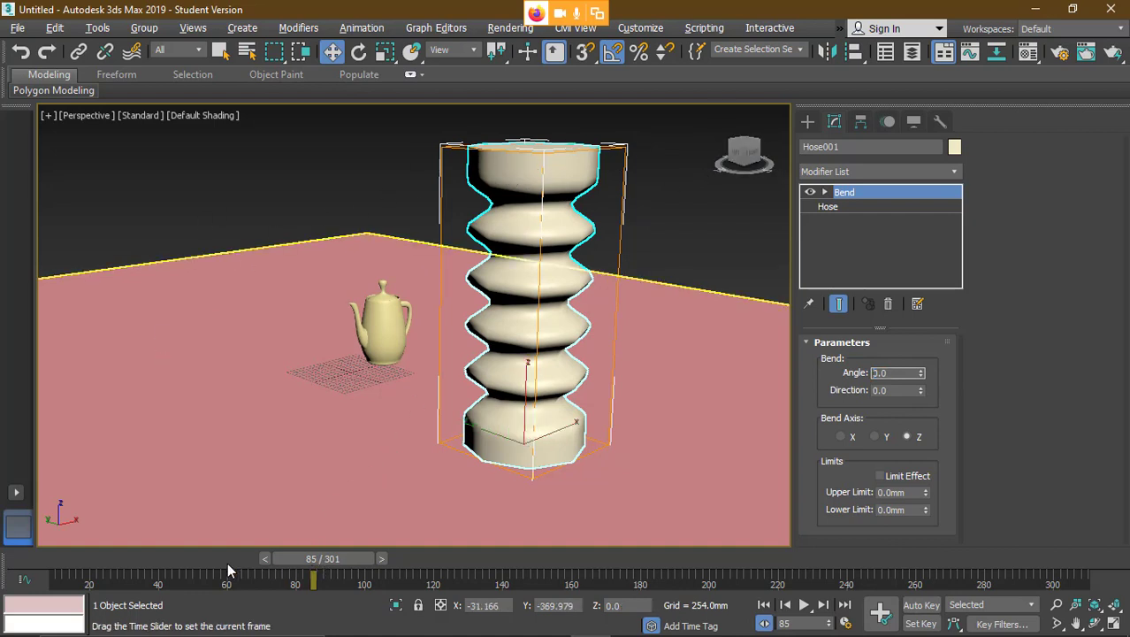
# - Move the animation to frame 20 and turn on Auto Key mode with the hose selected
pyautogui.moveTo(322, 559); pyautogui.dragTo(110, 567)
pyautogui.press('w')
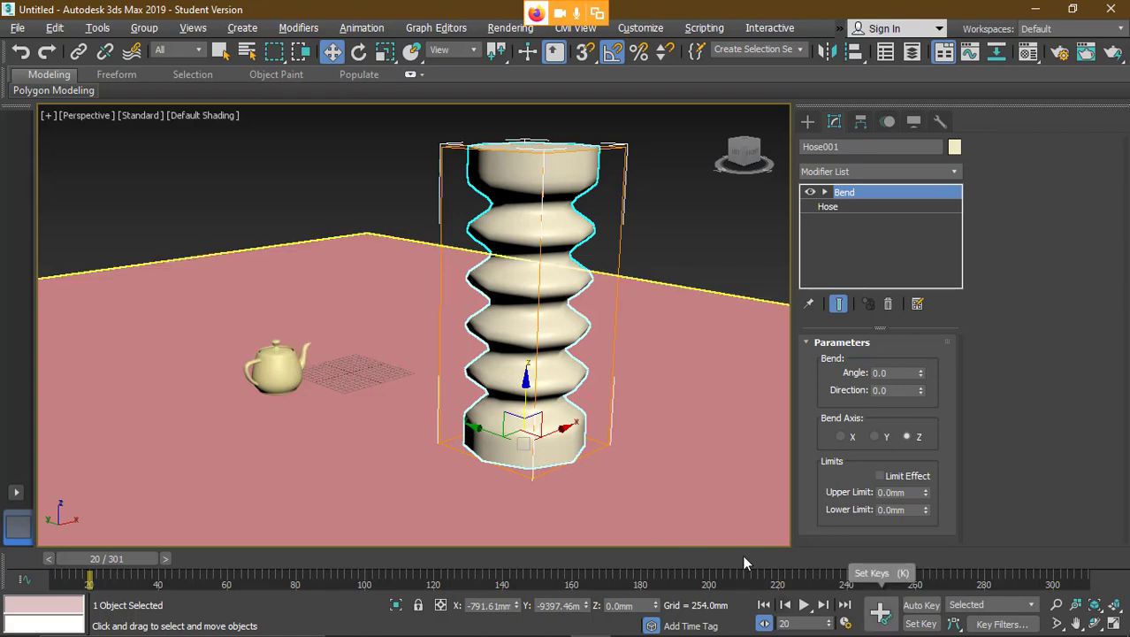
pyautogui.keyDown('alt'); pyautogui.moveTo(324, 407); pyautogui.dragTo(713, 497, button='middle'); pyautogui.keyUp('alt')
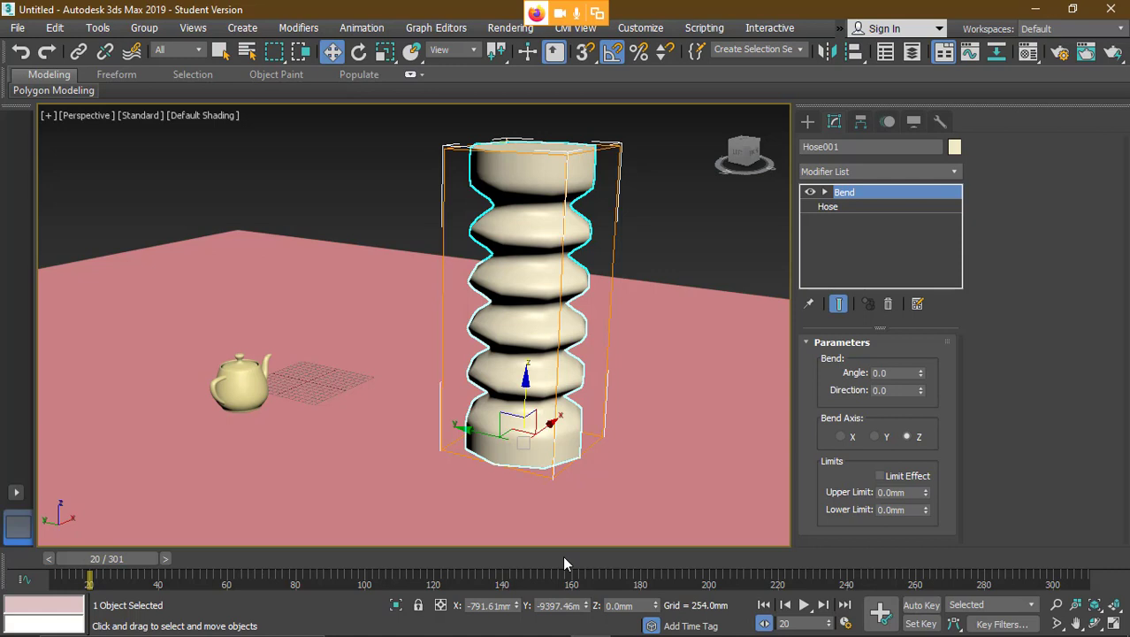
pyautogui.click(921, 605)
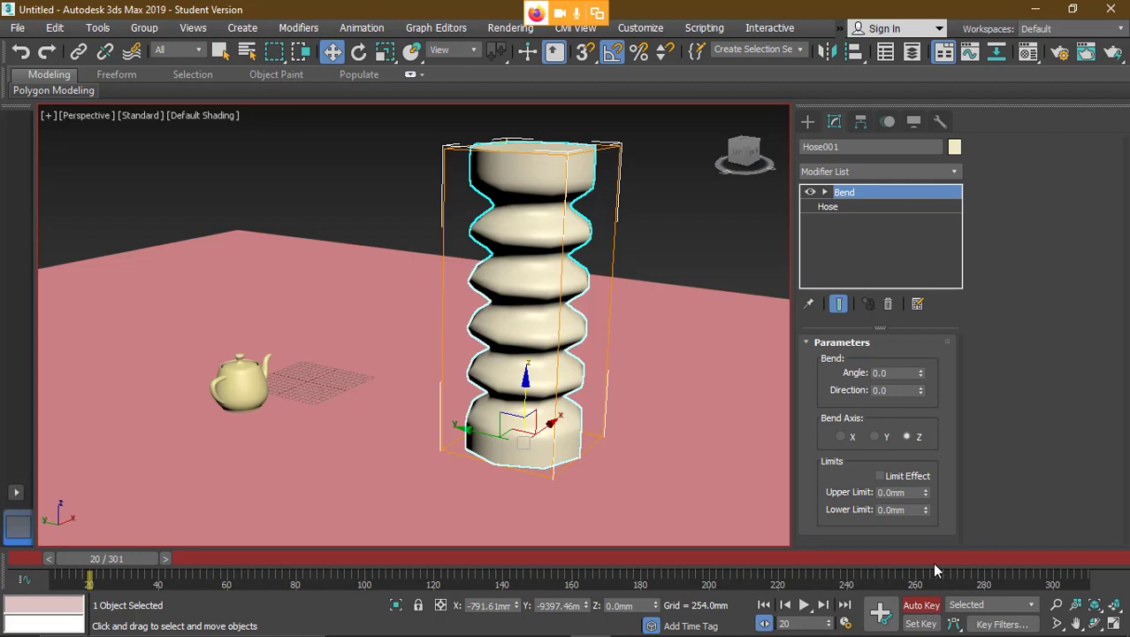
pyautogui.click(922, 623)
pyautogui.click(921, 623)
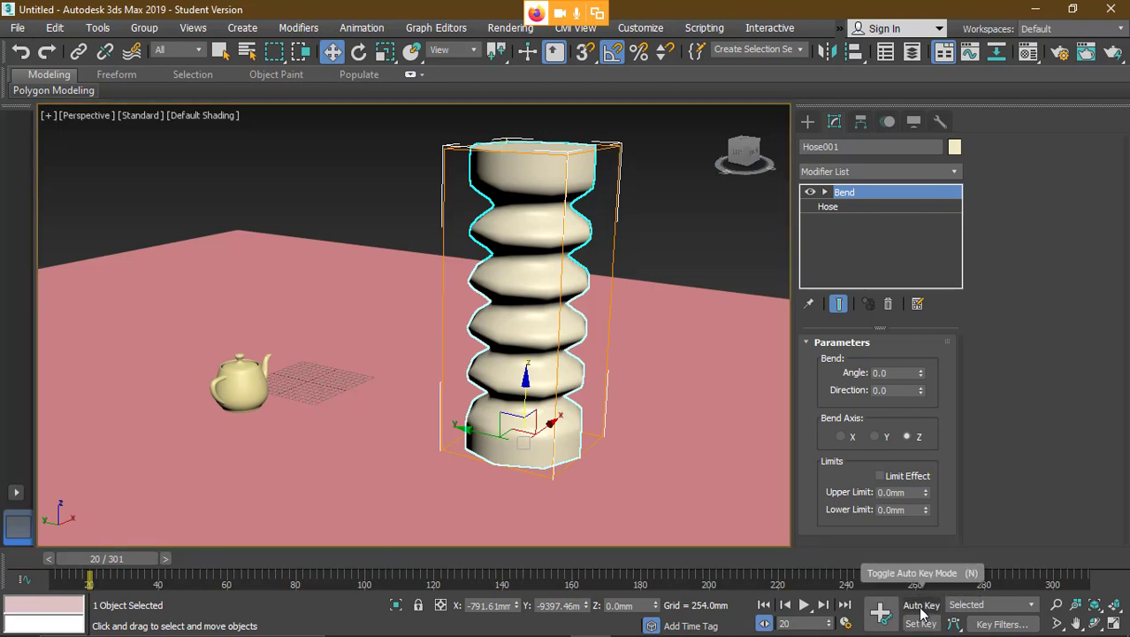
pyautogui.click(921, 605)
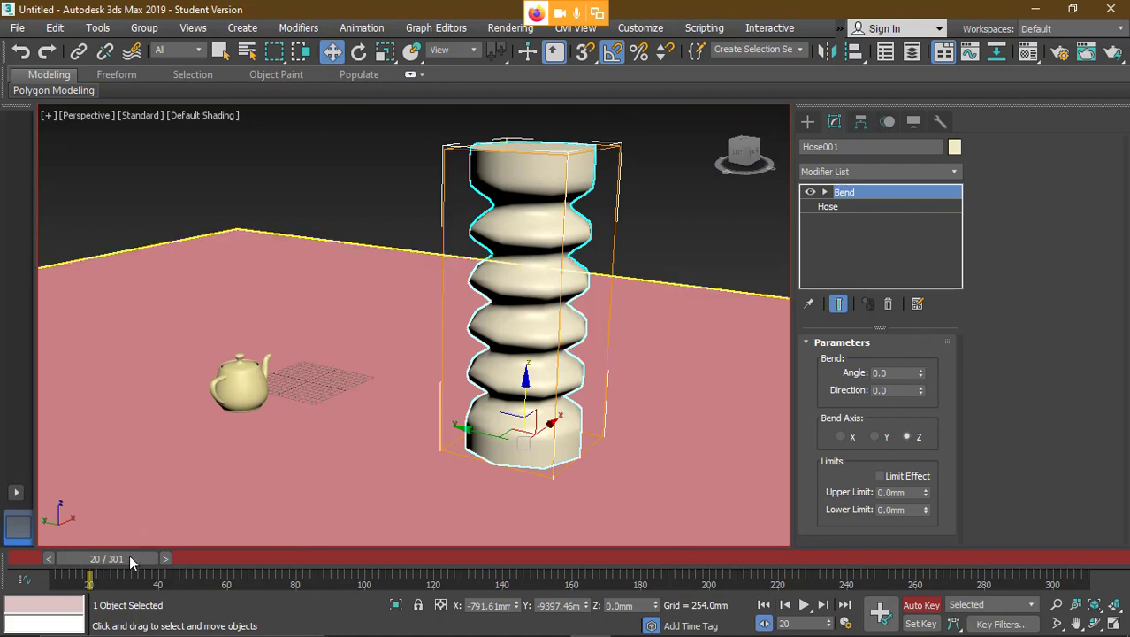
# - Go to frame 40 and key the hose's Bend angle at 80
pyautogui.moveTo(129, 554)
pyautogui.mouseDown()
pyautogui.moveTo(202, 566)
pyautogui.moveTo(132, 555)
pyautogui.mouseUp()
pyautogui.press('w')
pyautogui.moveTo(127, 557); pyautogui.dragTo(197, 565)
pyautogui.press('w')
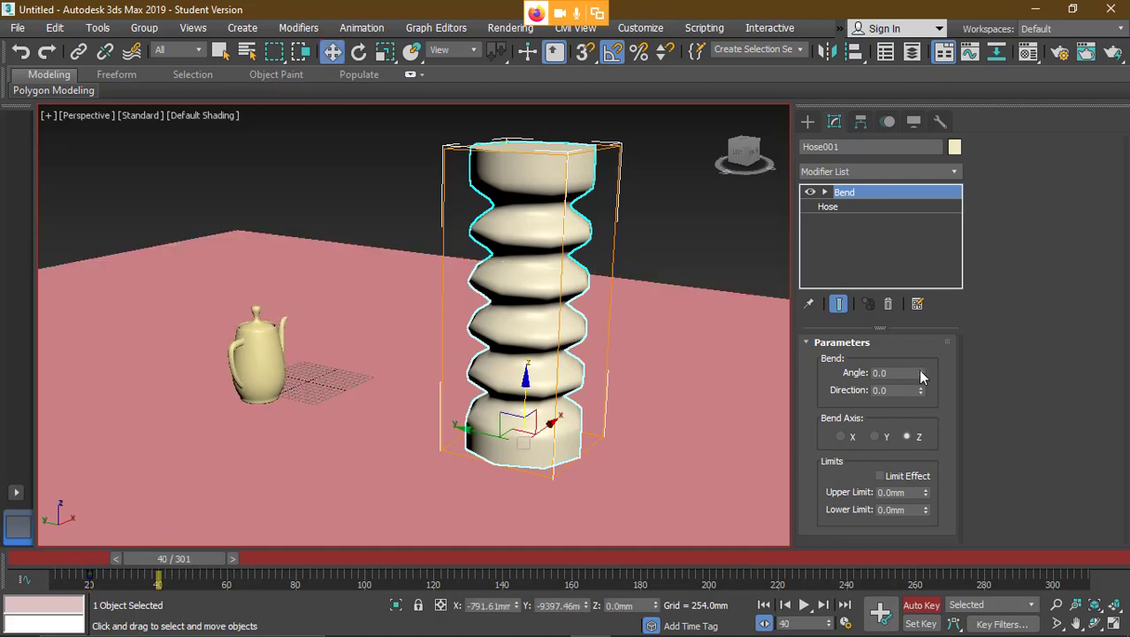
pyautogui.moveTo(920, 376); pyautogui.dragTo(929, 248)
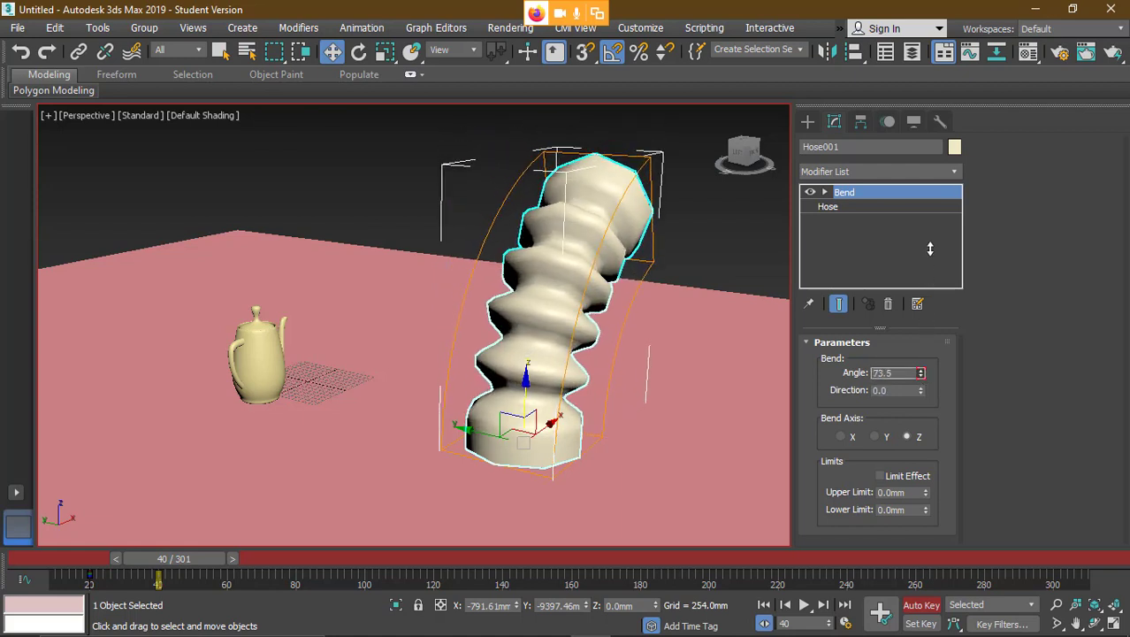
pyautogui.moveTo(898, 372); pyautogui.dragTo(844, 367)
pyautogui.write('80')
pyautogui.press('Return')
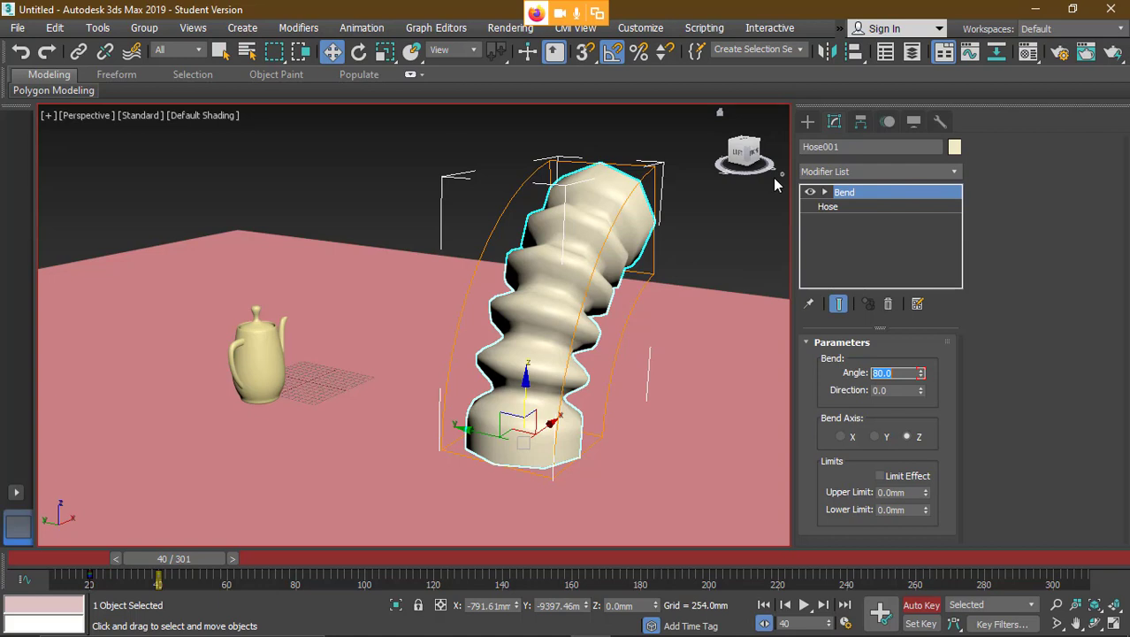
# - Go to frame 61 and key the hose's Bend angle at -80
pyautogui.moveTo(187, 562); pyautogui.dragTo(259, 567)
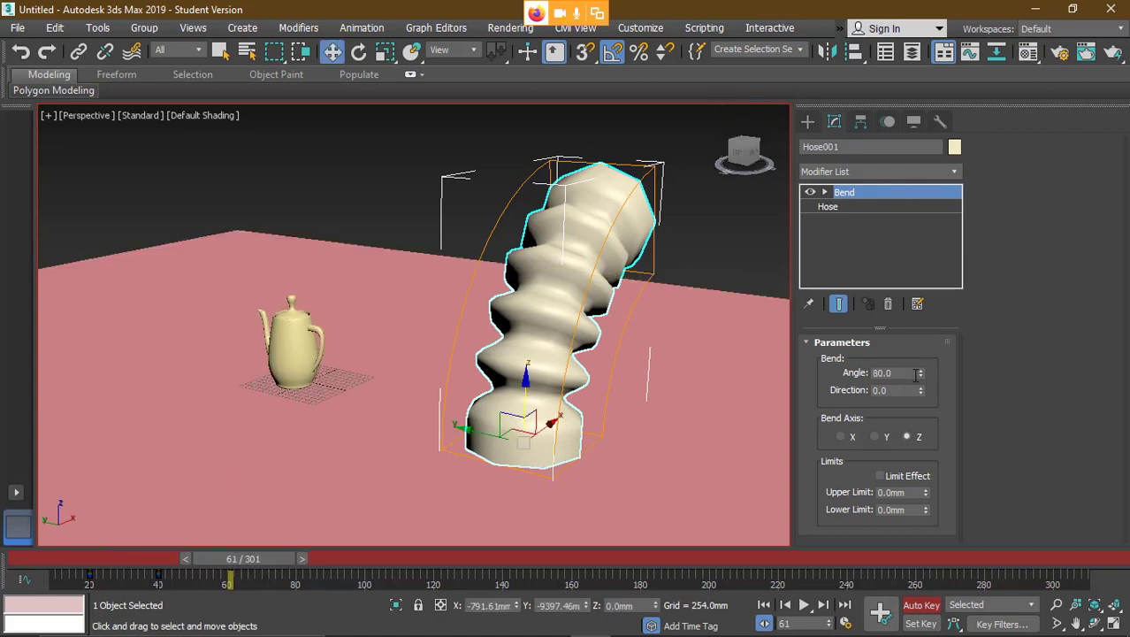
pyautogui.click(874, 373)
pyautogui.write('-')
pyautogui.press('Return')
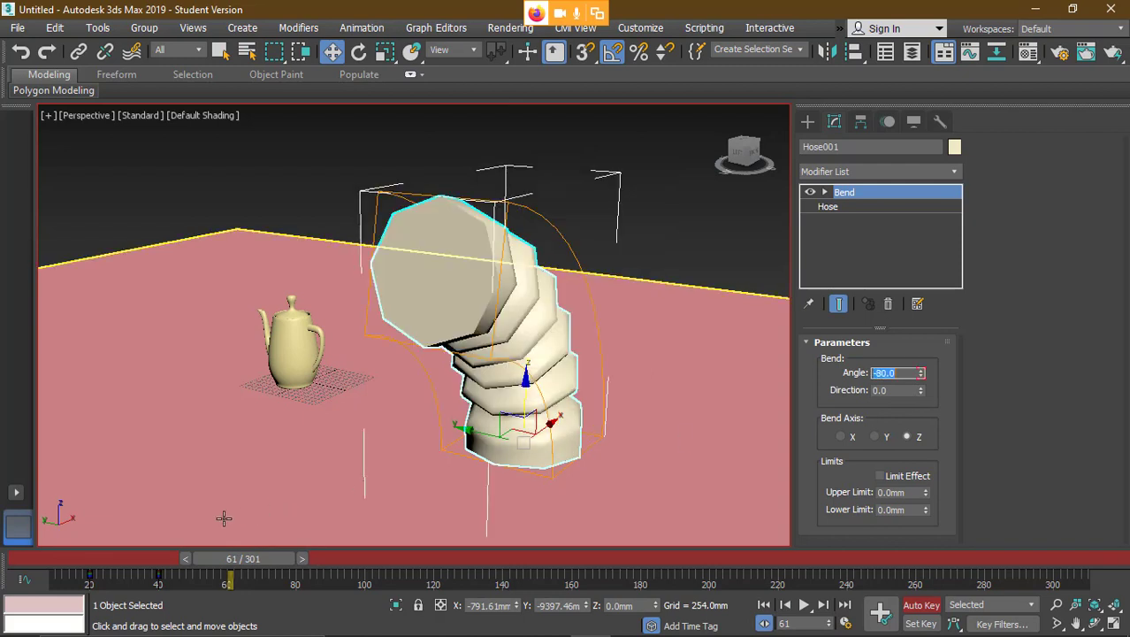
# - Go to frame 81 and key the hose's Bend angle at 80
pyautogui.moveTo(244, 563); pyautogui.dragTo(315, 566)
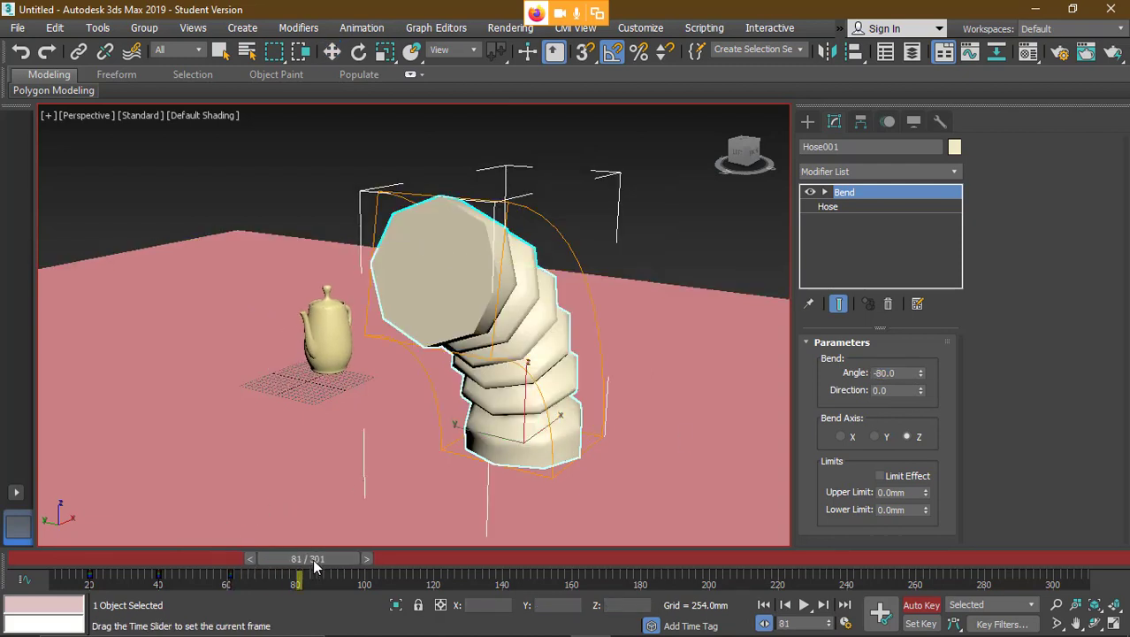
pyautogui.press('w')
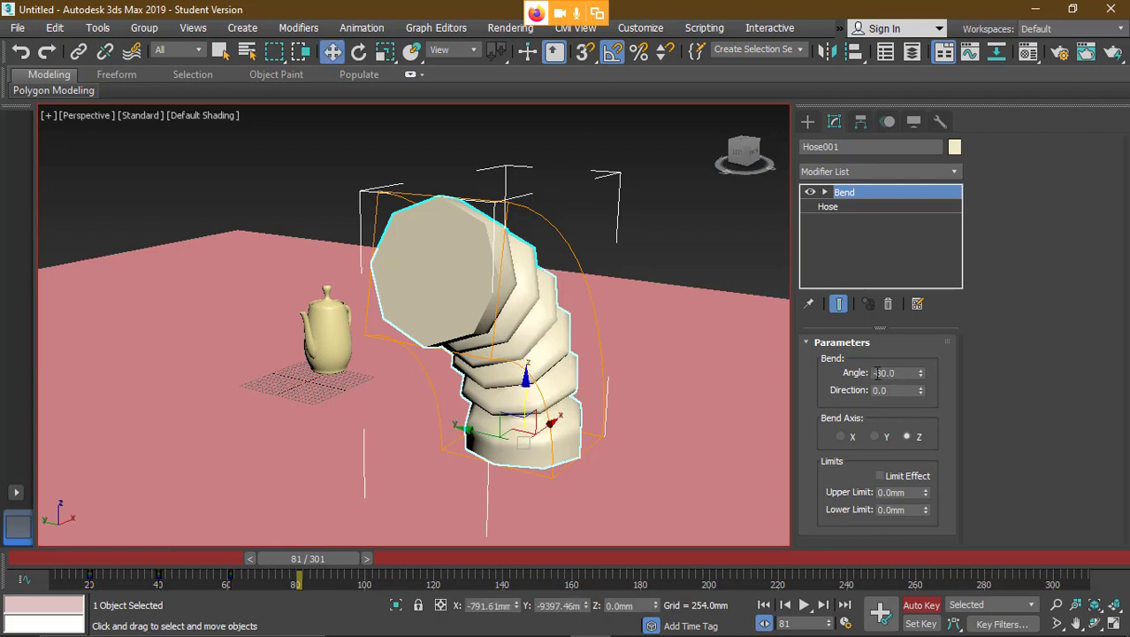
pyautogui.doubleClick(876, 373)
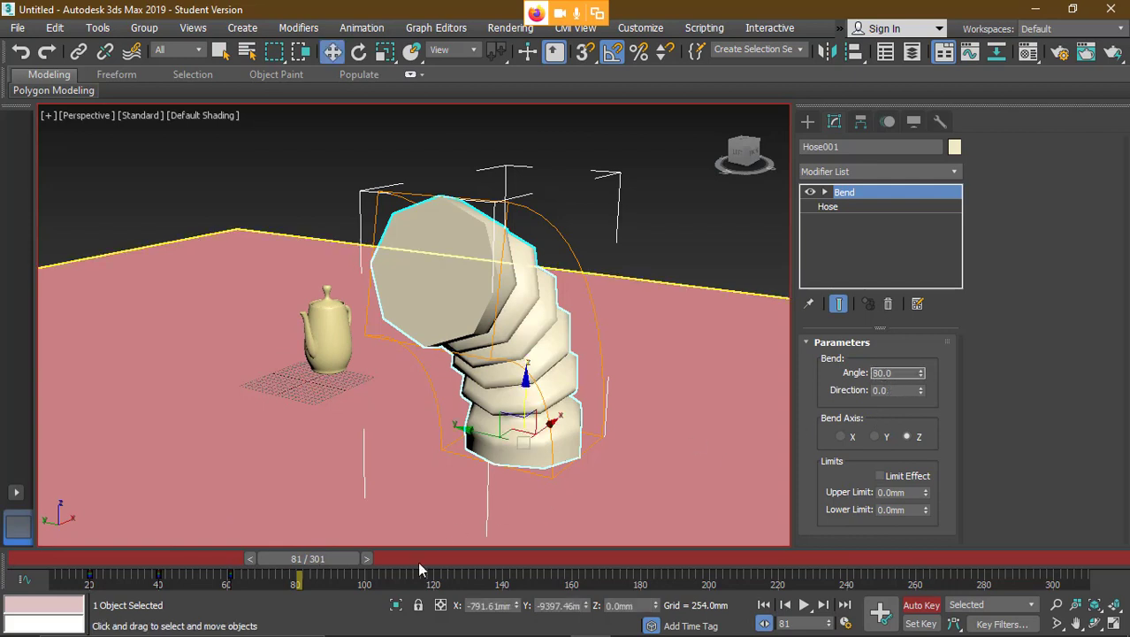
pyautogui.press('Return')
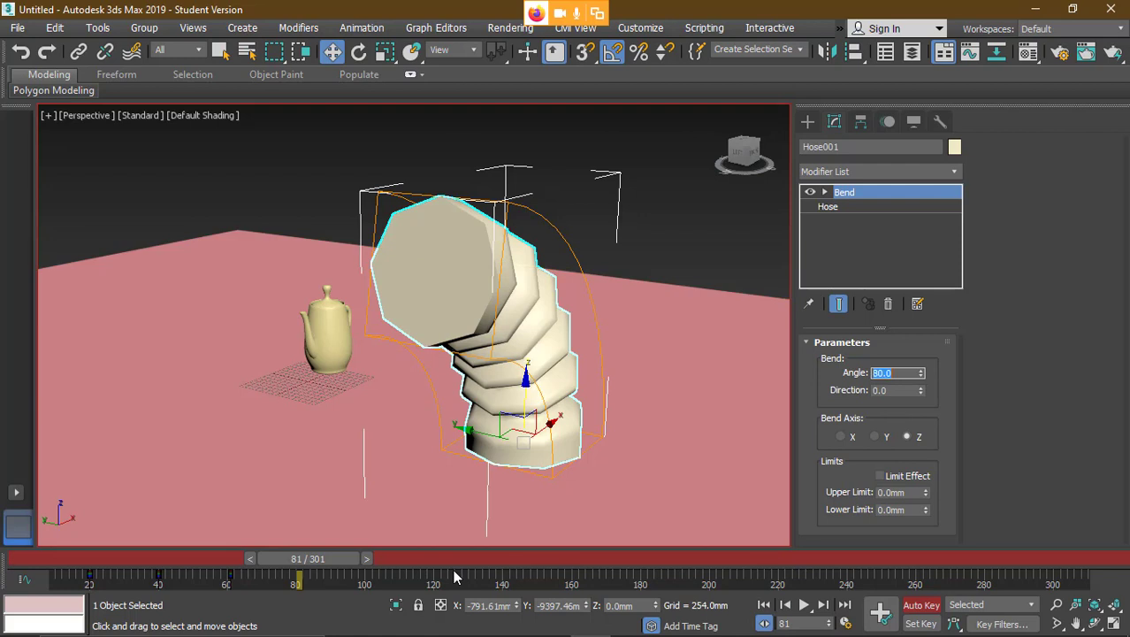
# - Go to frame 102 and key the hose's Bend angle at -80
pyautogui.moveTo(325, 559); pyautogui.dragTo(420, 566)
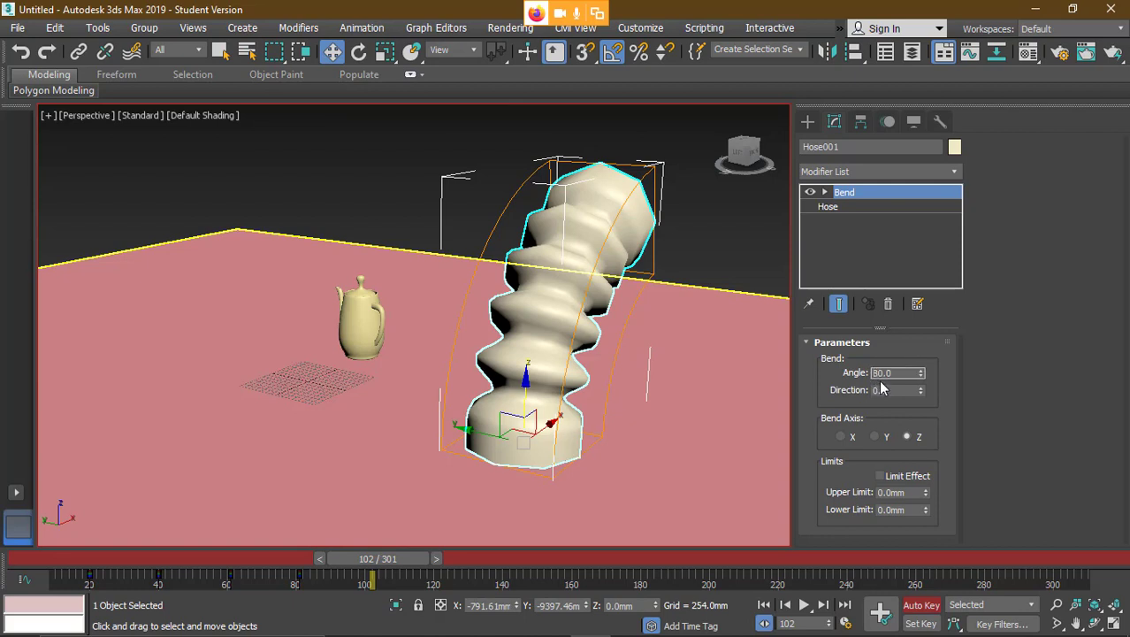
pyautogui.write('-')
pyautogui.press('Return')
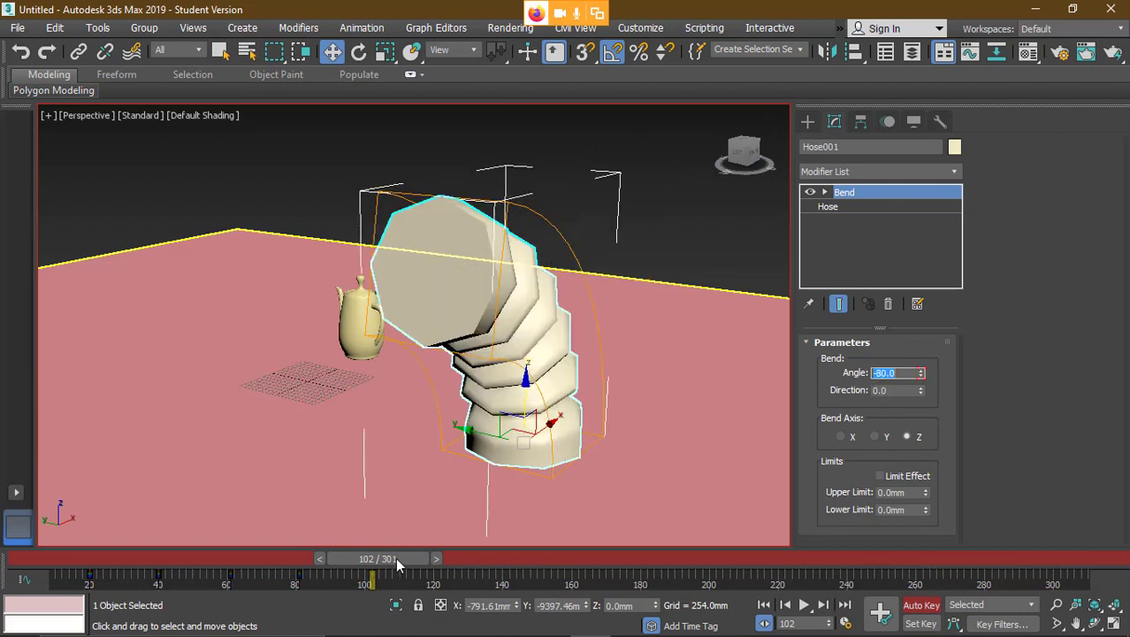
# - Go to frame 121, key the hose's Bend angle at 0 and turn off Auto Key mode
pyautogui.moveTo(397, 565); pyautogui.dragTo(462, 562)
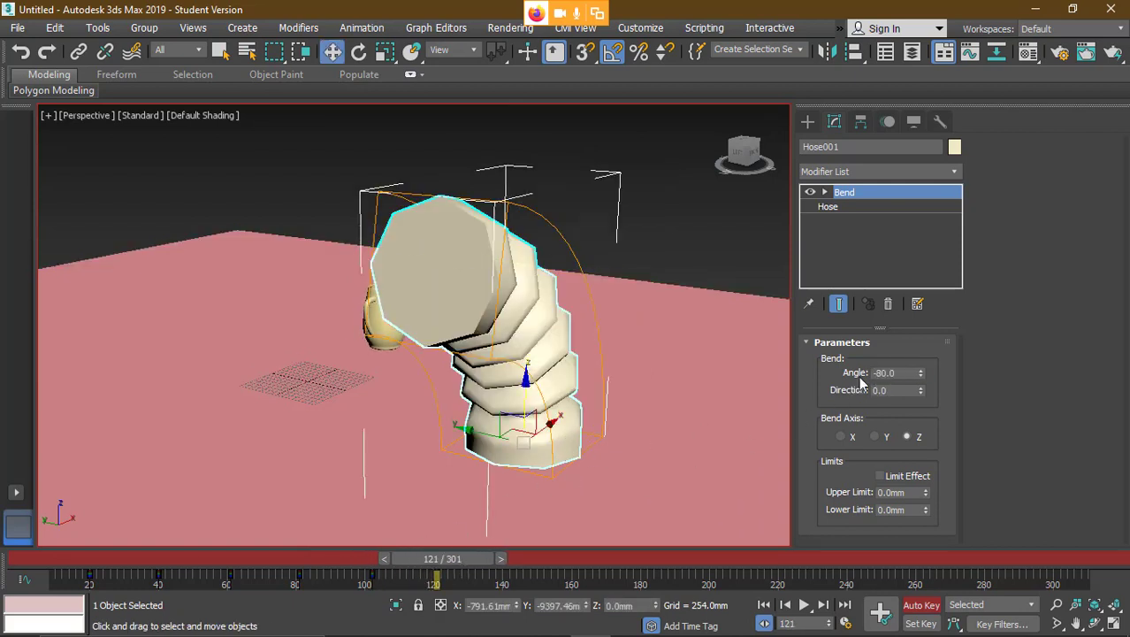
pyautogui.doubleClick(895, 373)
pyautogui.write('0')
pyautogui.press('Return')
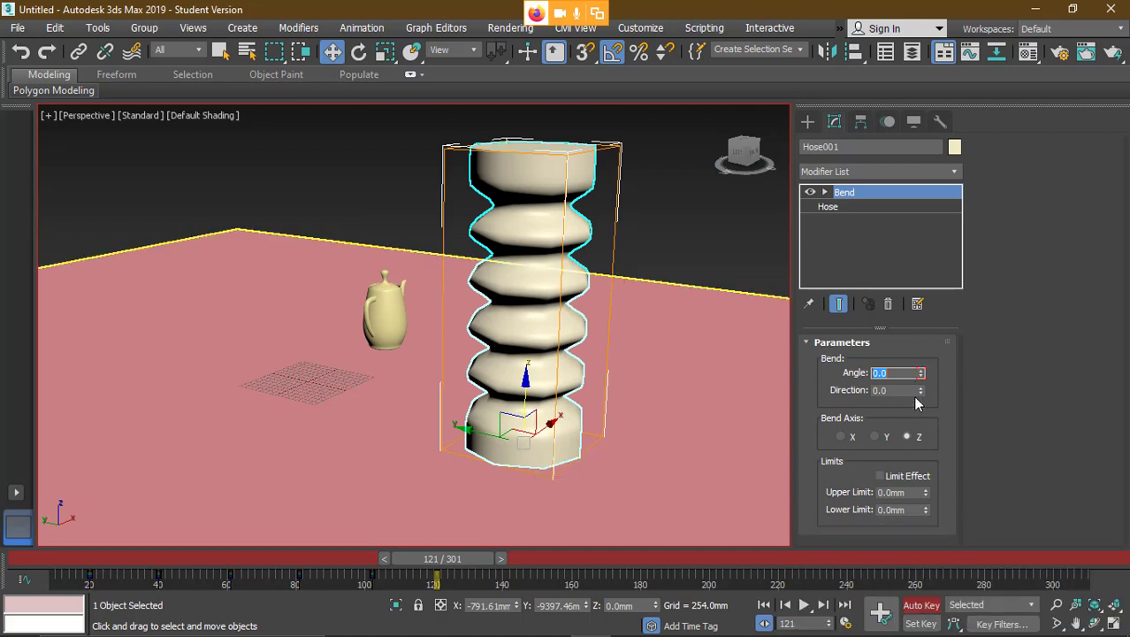
pyautogui.click(923, 605)
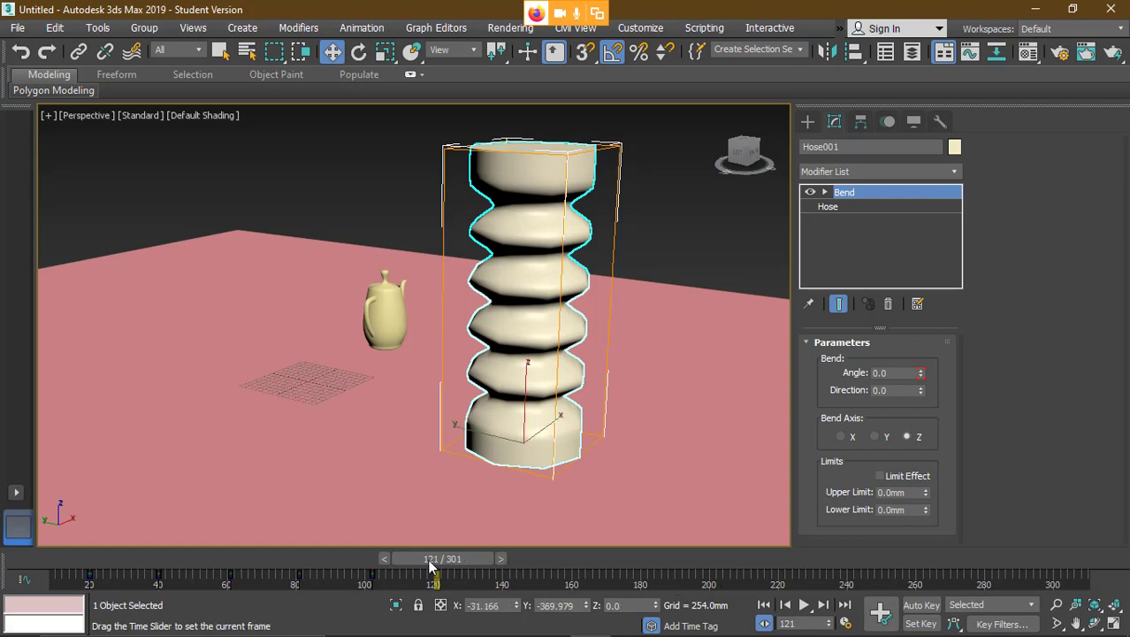
# - Play the animation from near its start to check the hose's bending, stop it and scrub back to frame 118
pyautogui.moveTo(431, 566); pyautogui.dragTo(58, 566)
pyautogui.click(804, 605)
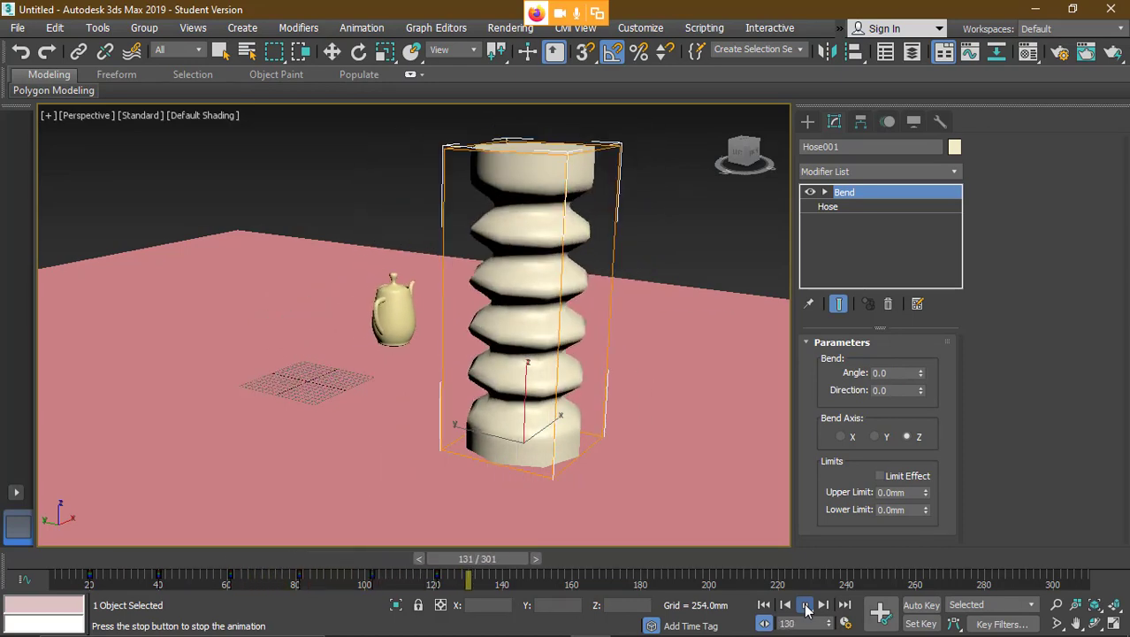
pyautogui.click(807, 609)
pyautogui.moveTo(527, 565); pyautogui.dragTo(446, 565)
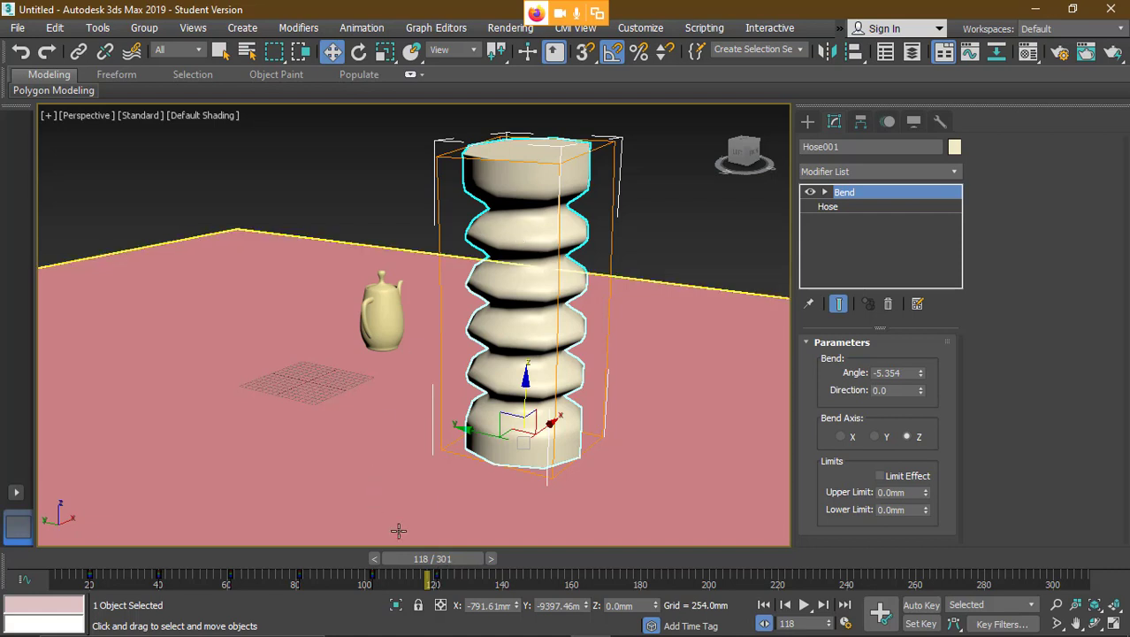
# - Go to frame 34, turn on Auto Key mode and move the hose along the Y axis to about Y -13808 mm
pyautogui.moveTo(440, 563); pyautogui.dragTo(156, 559)
pyautogui.press('w')
pyautogui.click(922, 606)
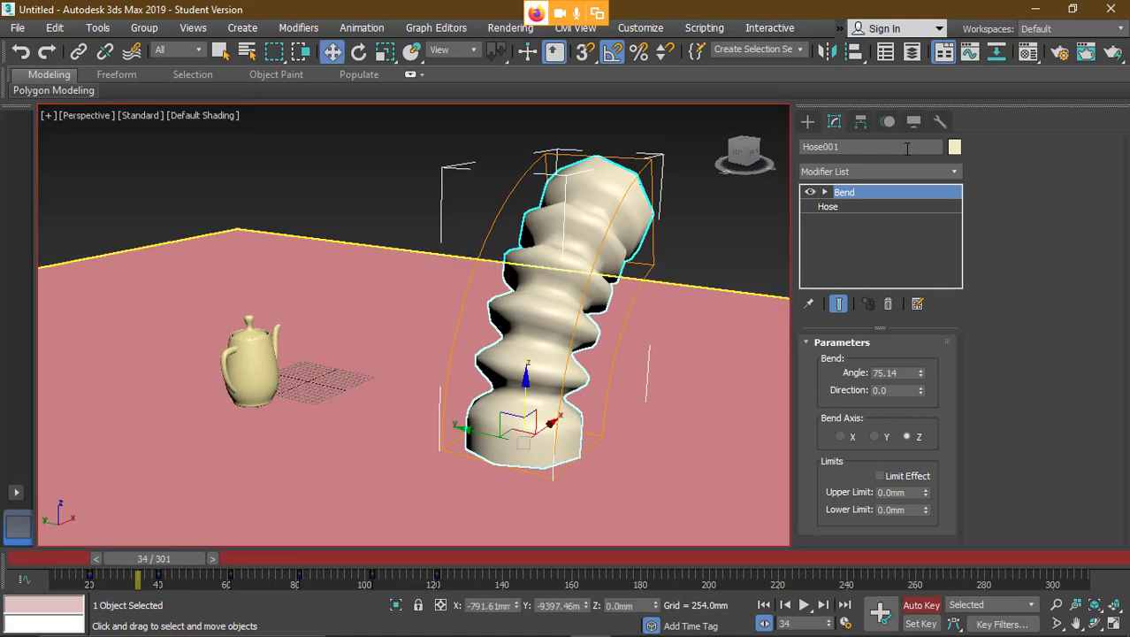
pyautogui.click(851, 226)
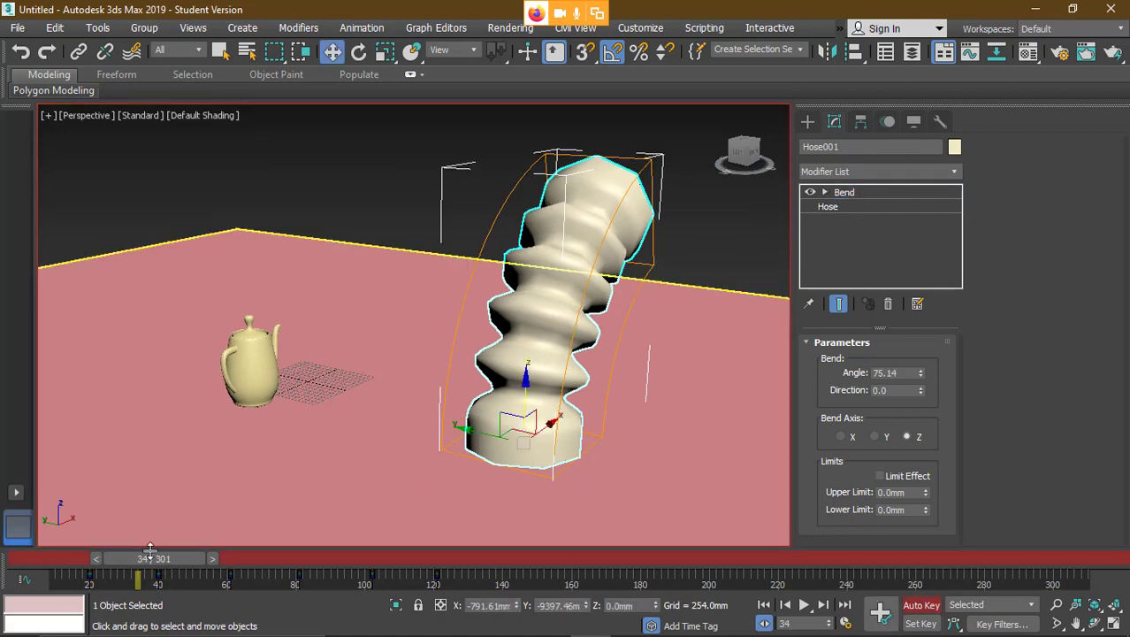
pyautogui.moveTo(482, 435); pyautogui.dragTo(656, 466)
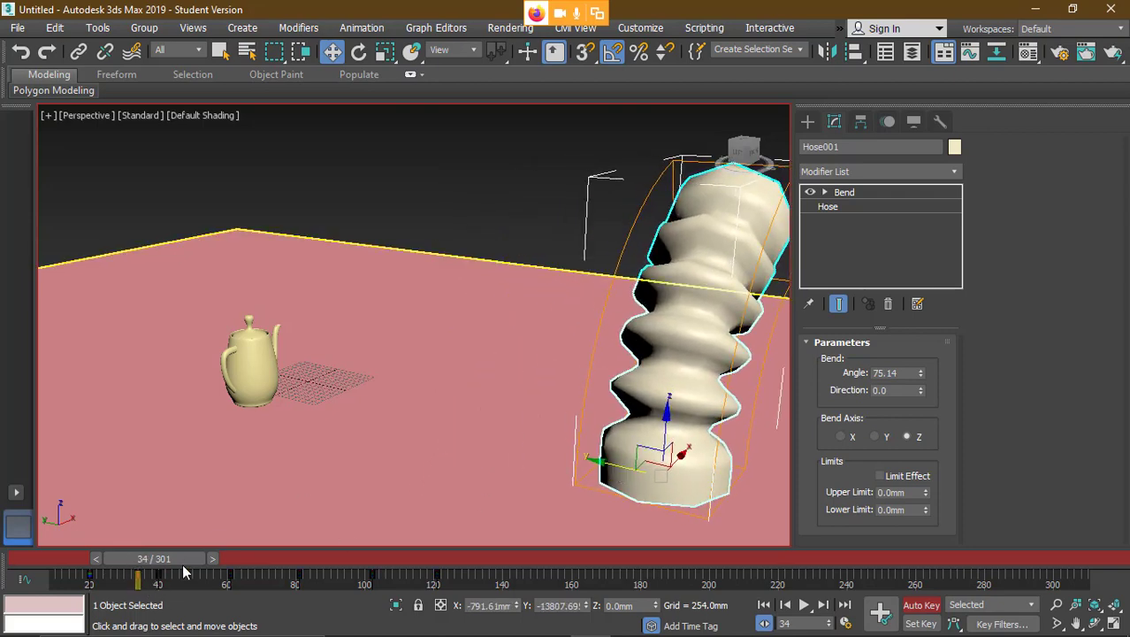
# - Turn off Auto Key mode at frame 39 and undo the hose's last move along the Y axis
pyautogui.moveTo(204, 559); pyautogui.dragTo(218, 559)
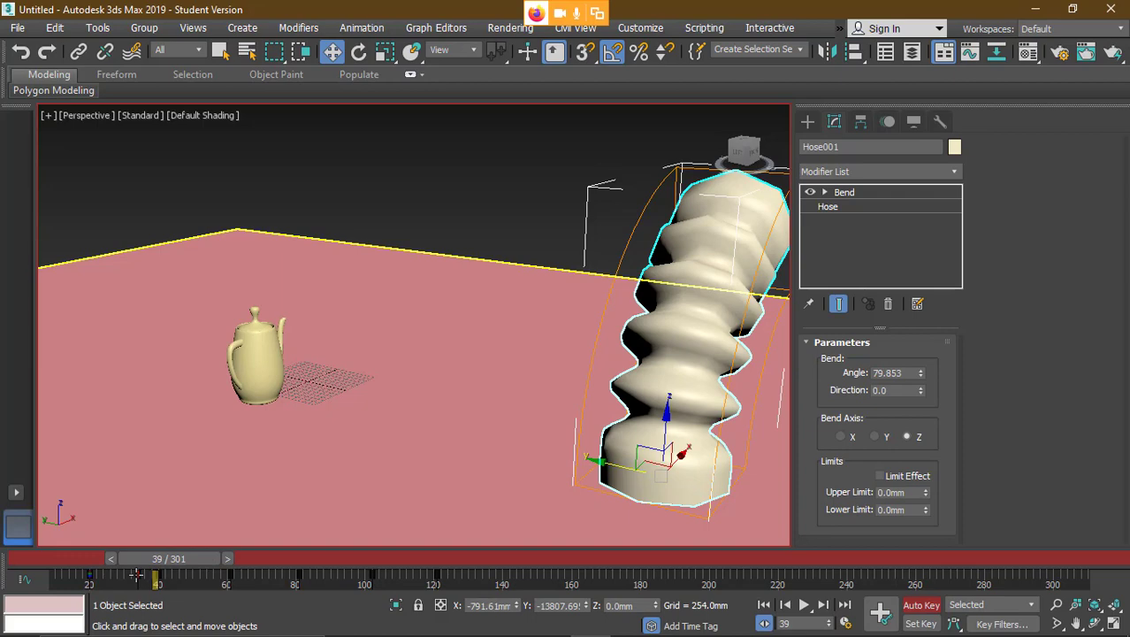
pyautogui.click(920, 604)
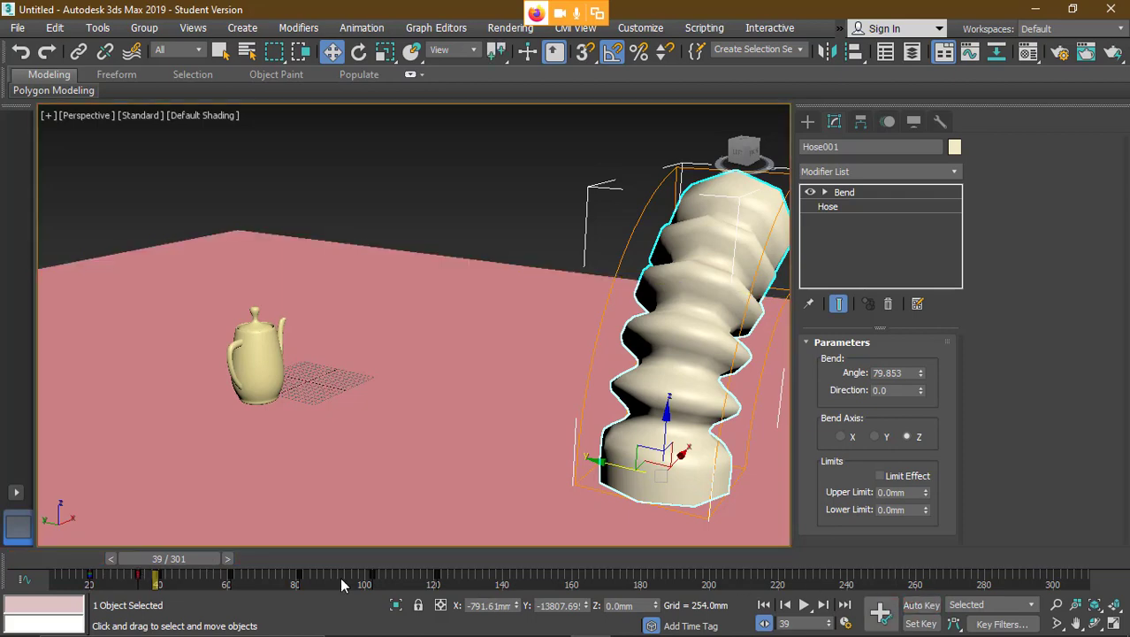
pyautogui.moveTo(166, 563); pyautogui.dragTo(218, 595)
pyautogui.press('w')
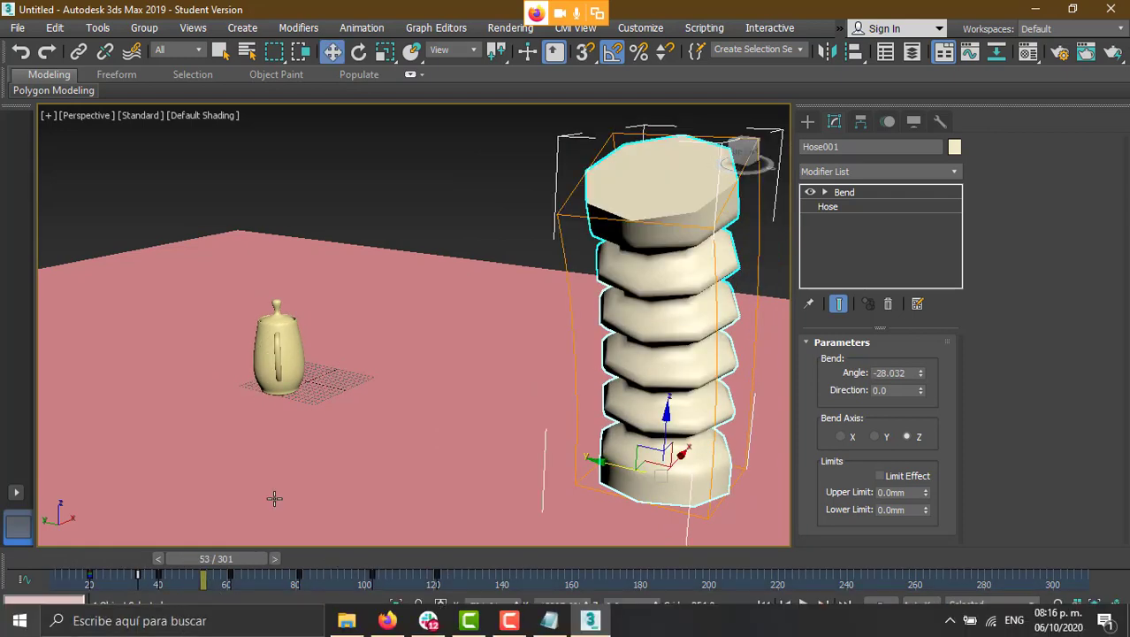
pyautogui.hotkey('ctrl', 'z')
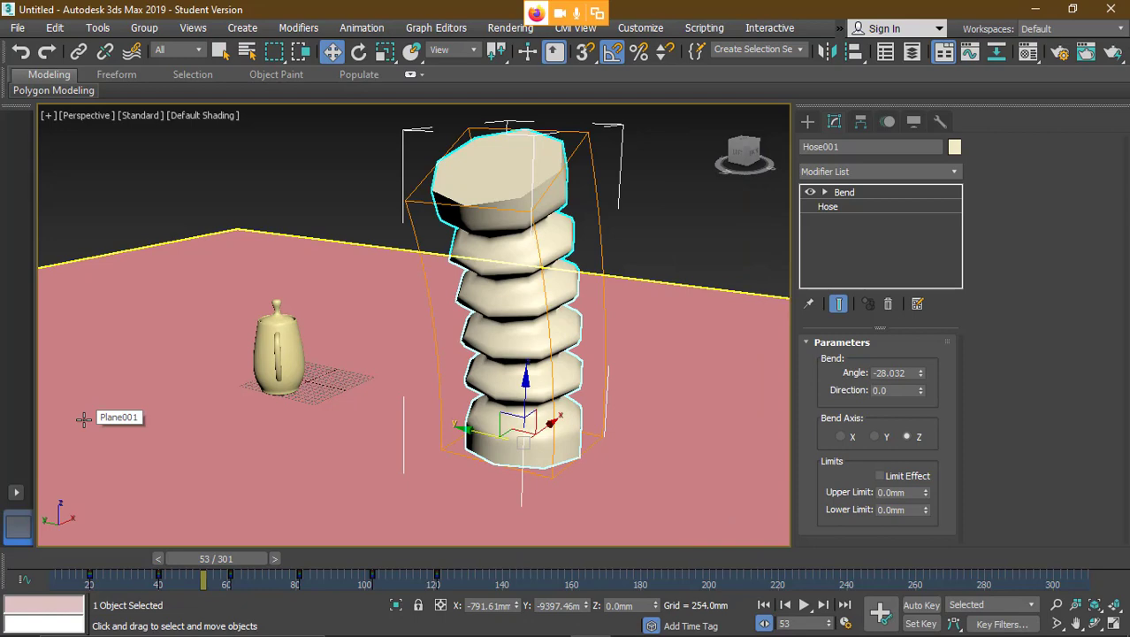
# - Go to frame 64 and, with Auto Key off, move the hose along the X axis to about X 9452 mm
pyautogui.moveTo(204, 562); pyautogui.dragTo(250, 559)
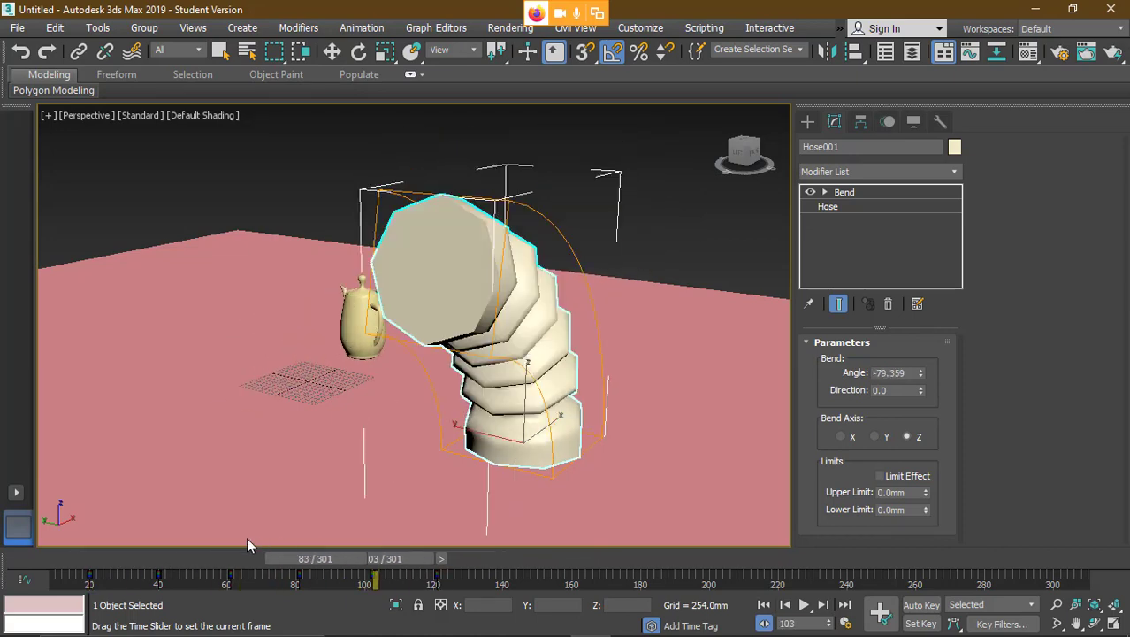
pyautogui.press('w')
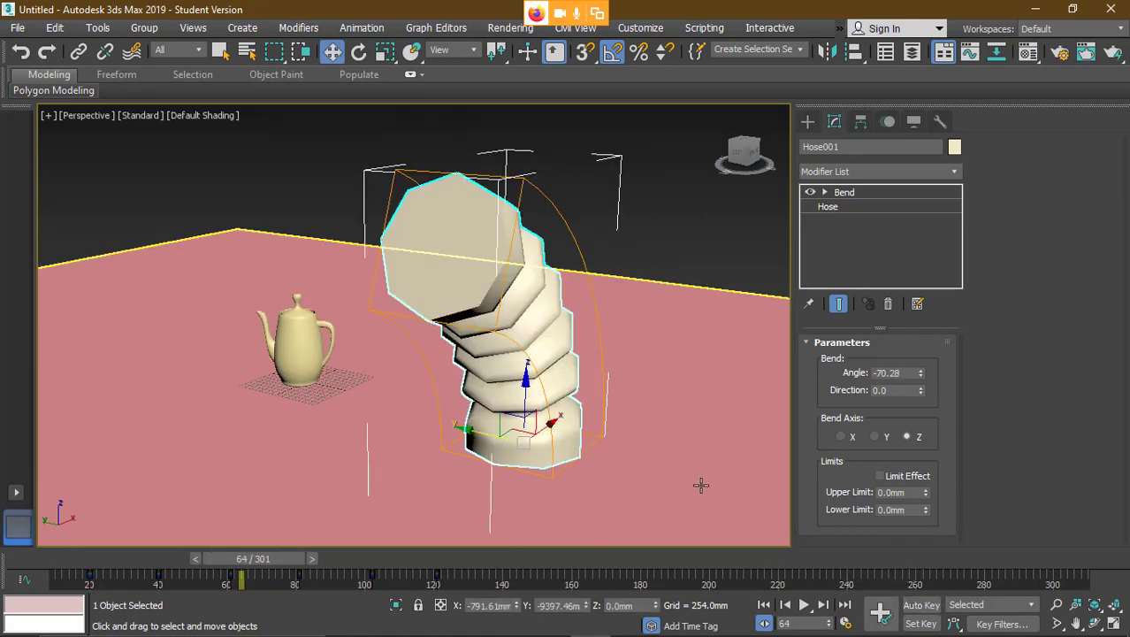
pyautogui.click(921, 608)
pyautogui.click(921, 608)
pyautogui.click(663, 257)
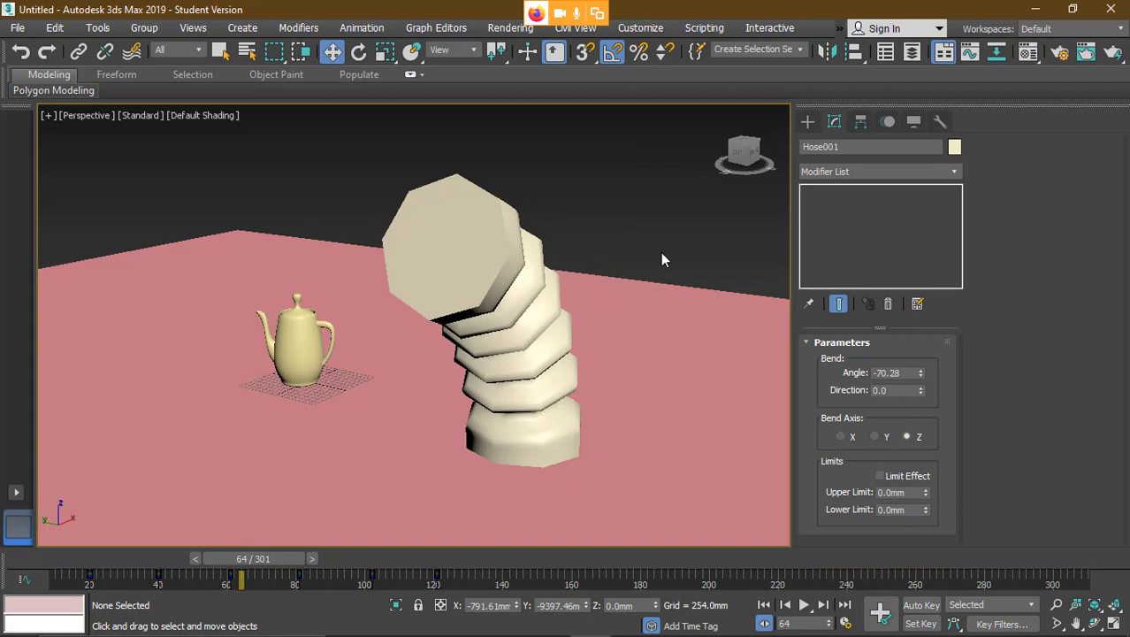
pyautogui.click(471, 337)
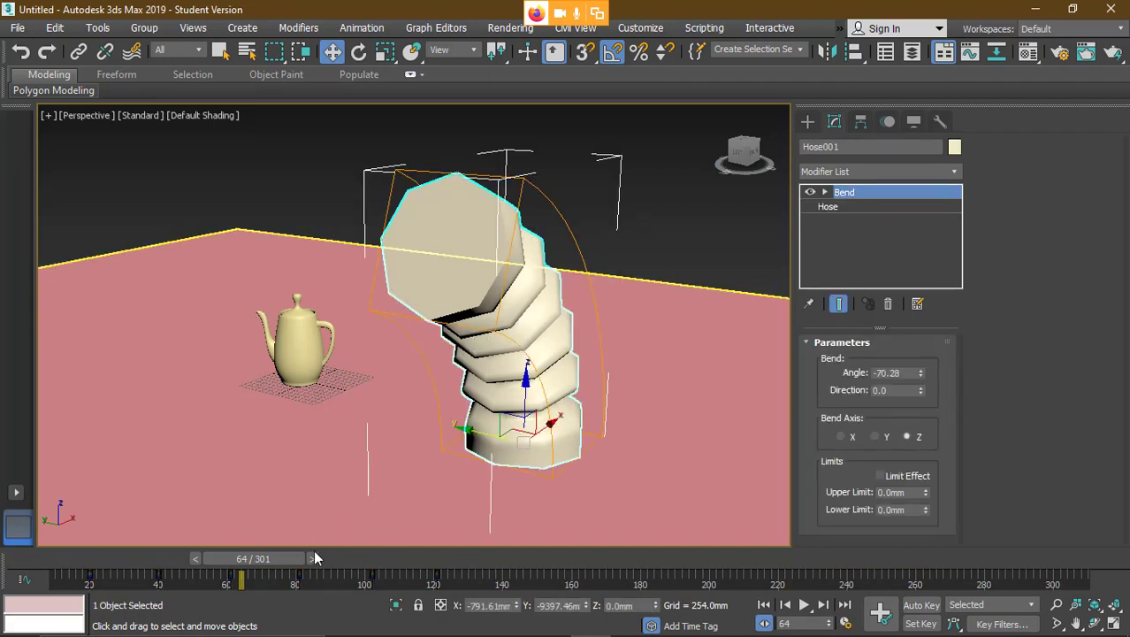
pyautogui.click(662, 228)
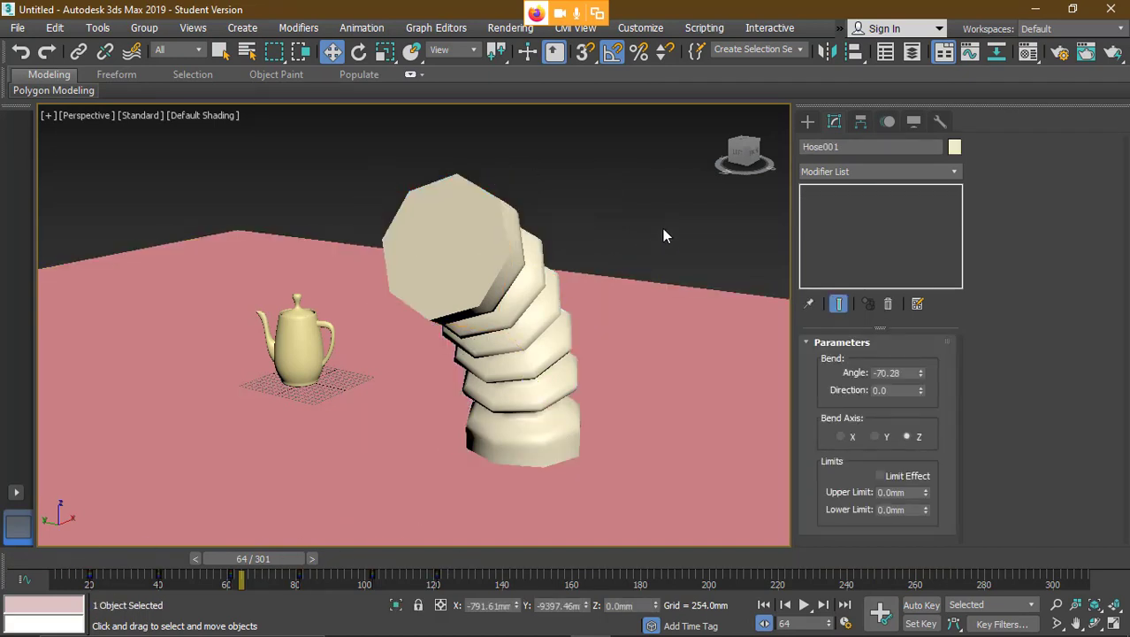
pyautogui.click(471, 297)
pyautogui.moveTo(550, 439); pyautogui.dragTo(660, 347)
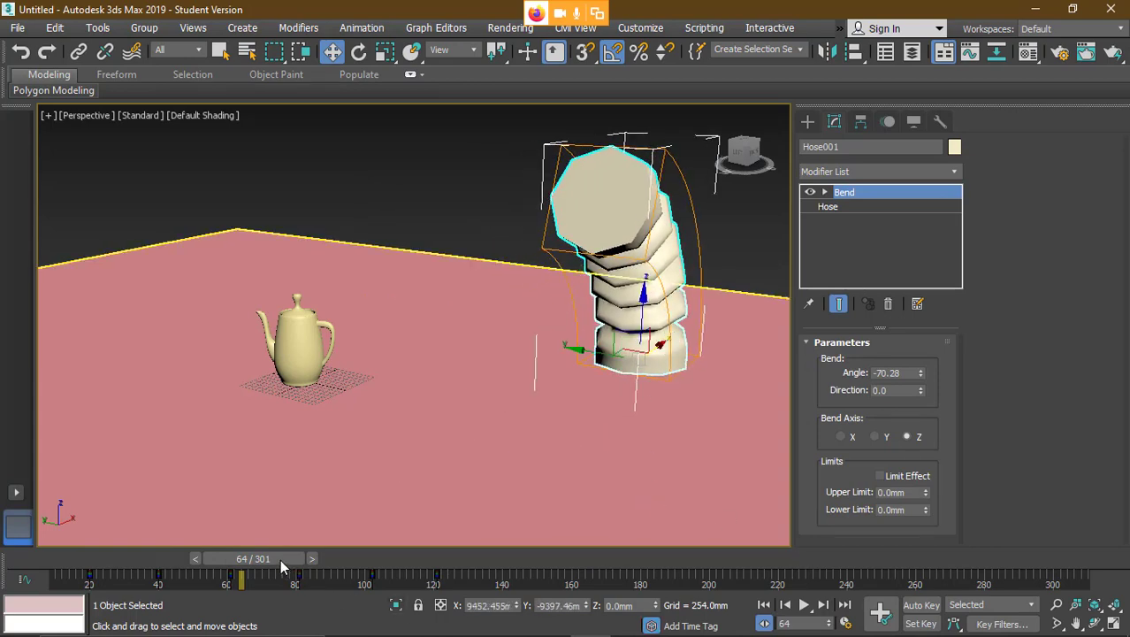
# - Scrub between frames 9 and 97 to check the hose's bending at its new position
pyautogui.moveTo(283, 563); pyautogui.dragTo(135, 561)
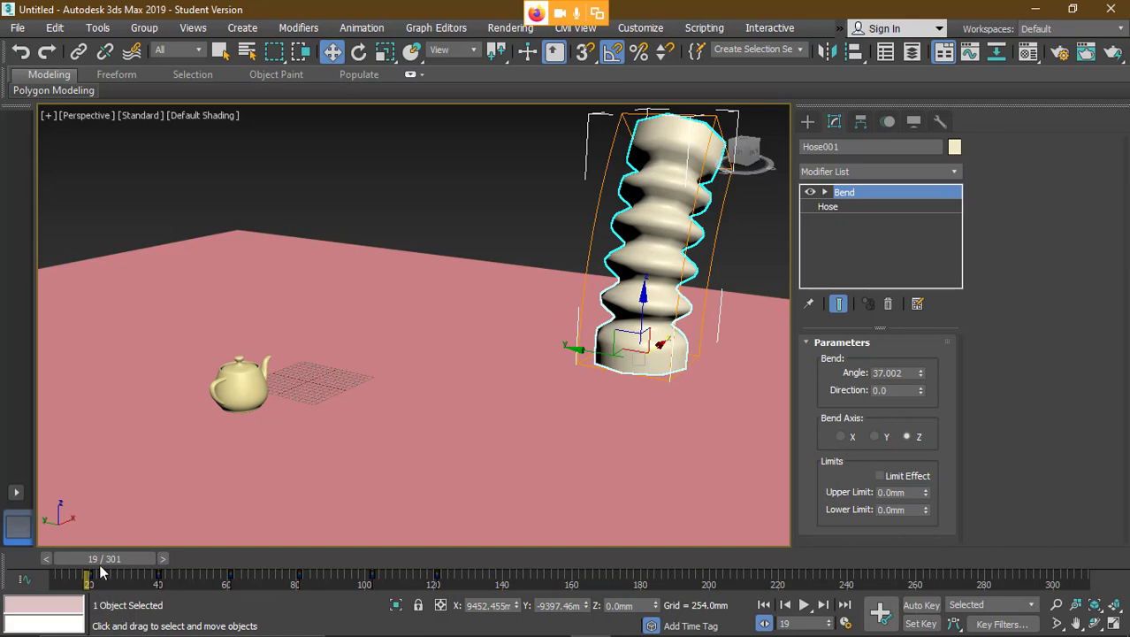
pyautogui.moveTo(101, 562); pyautogui.dragTo(362, 585)
pyautogui.press('w')
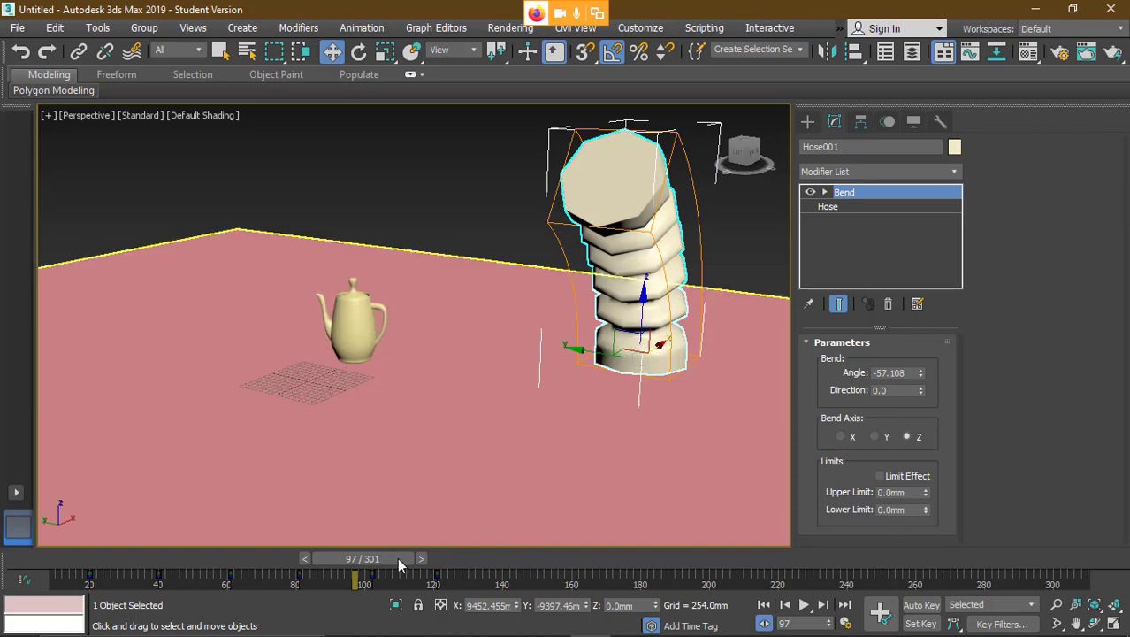
pyautogui.moveTo(362, 557); pyautogui.dragTo(99, 558)
pyautogui.moveTo(180, 560); pyautogui.dragTo(70, 569)
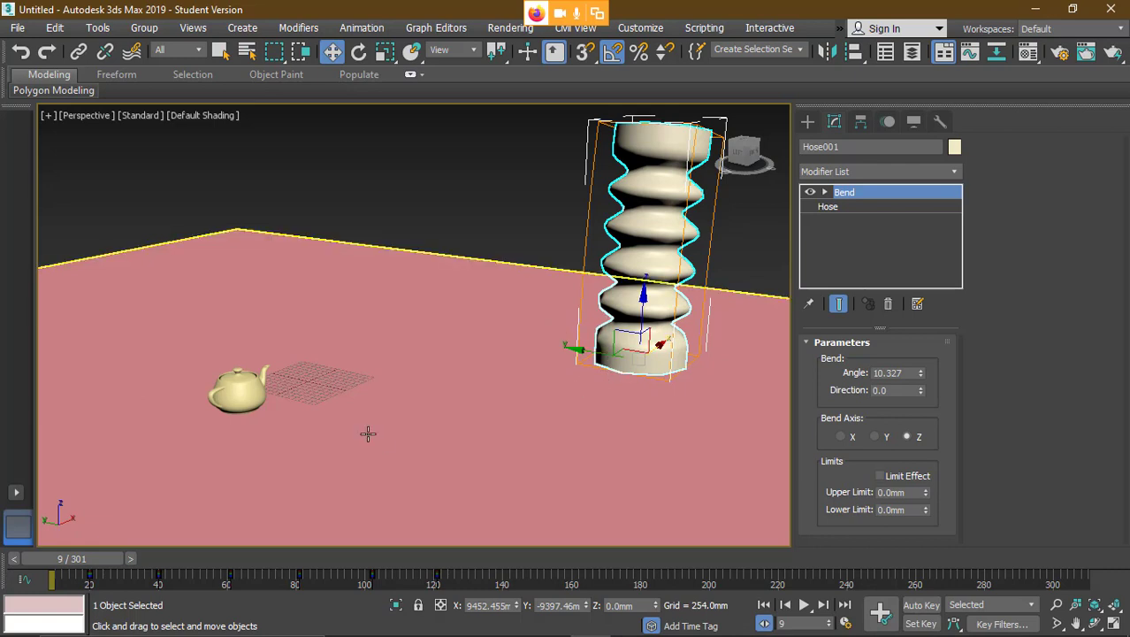
# - Deselect the hose and scrub to frame 177 to review the teapot and hose animation together
pyautogui.click(36, 90)
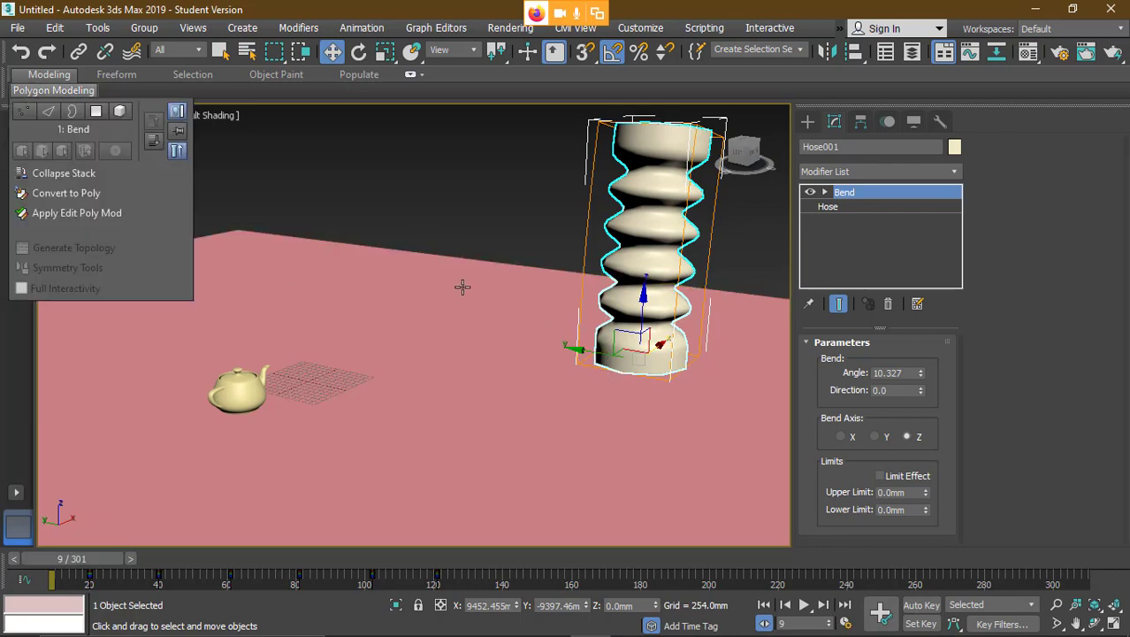
pyautogui.click(345, 168)
pyautogui.click(650, 222)
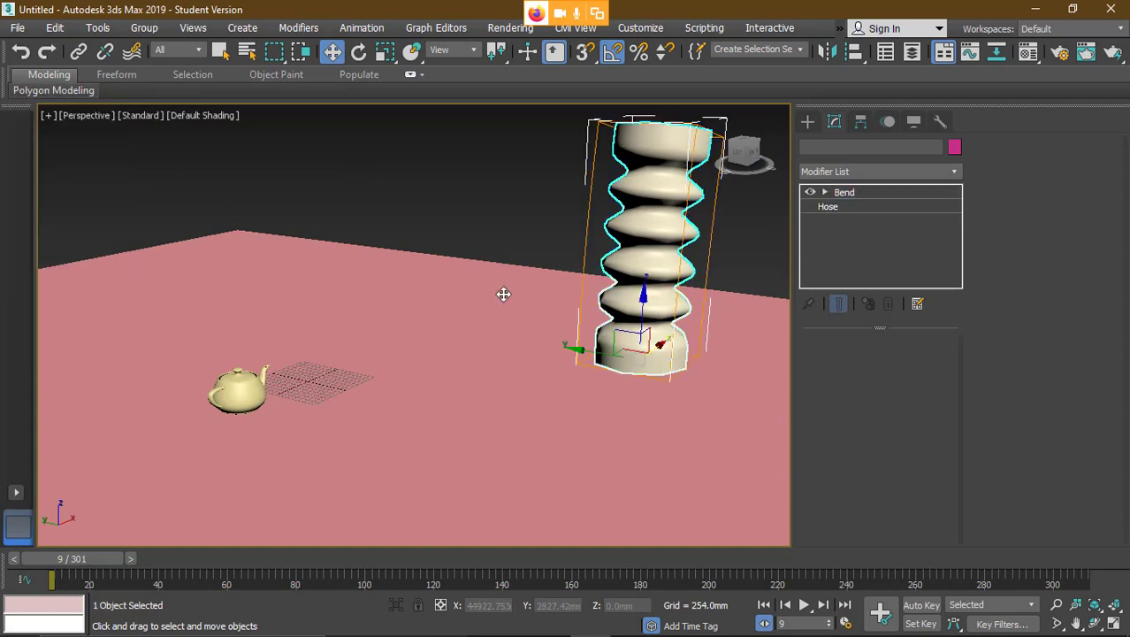
pyautogui.click(268, 203)
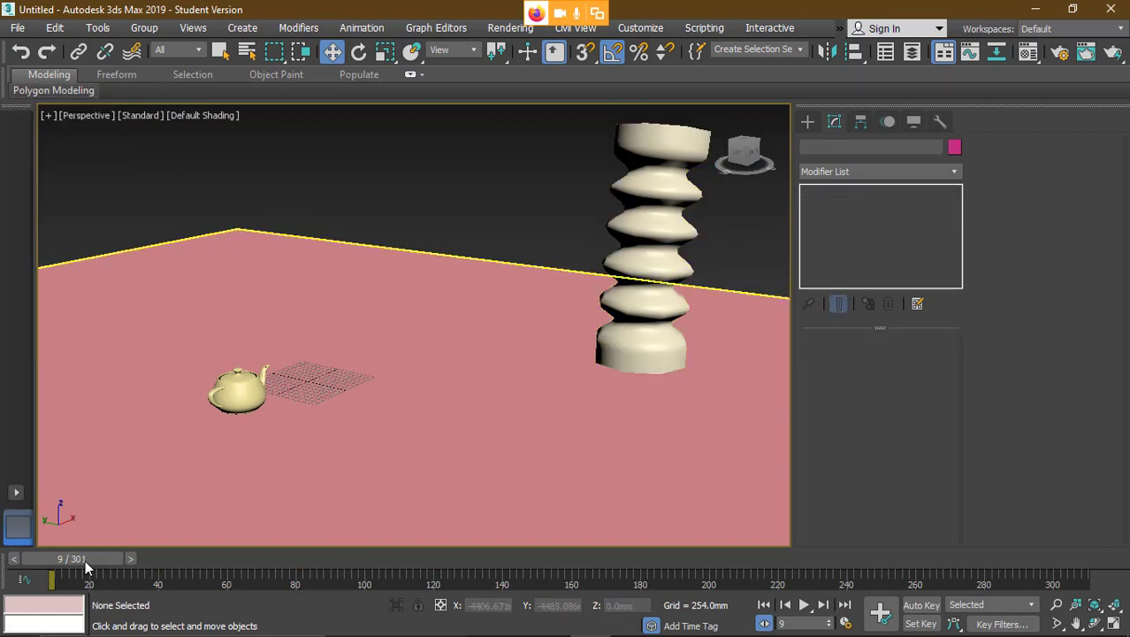
pyautogui.moveTo(87, 564); pyautogui.dragTo(629, 537)
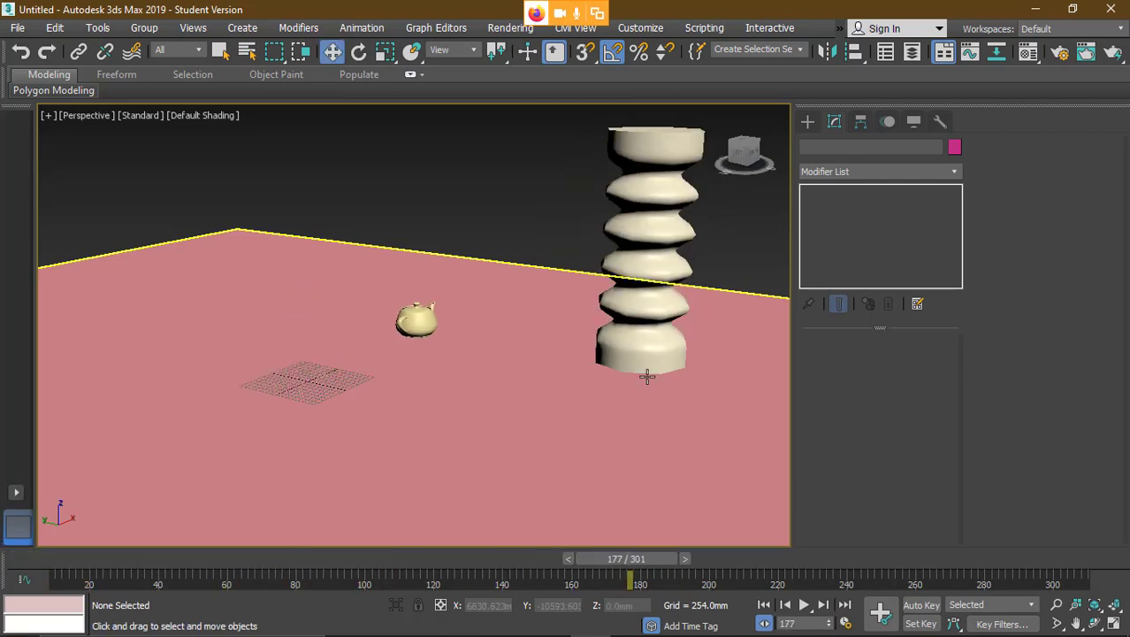
# - Open the teapot1.max scene and scrub its animation in the Top view to frame 79 and back to frame 9
pyautogui.click(808, 121)
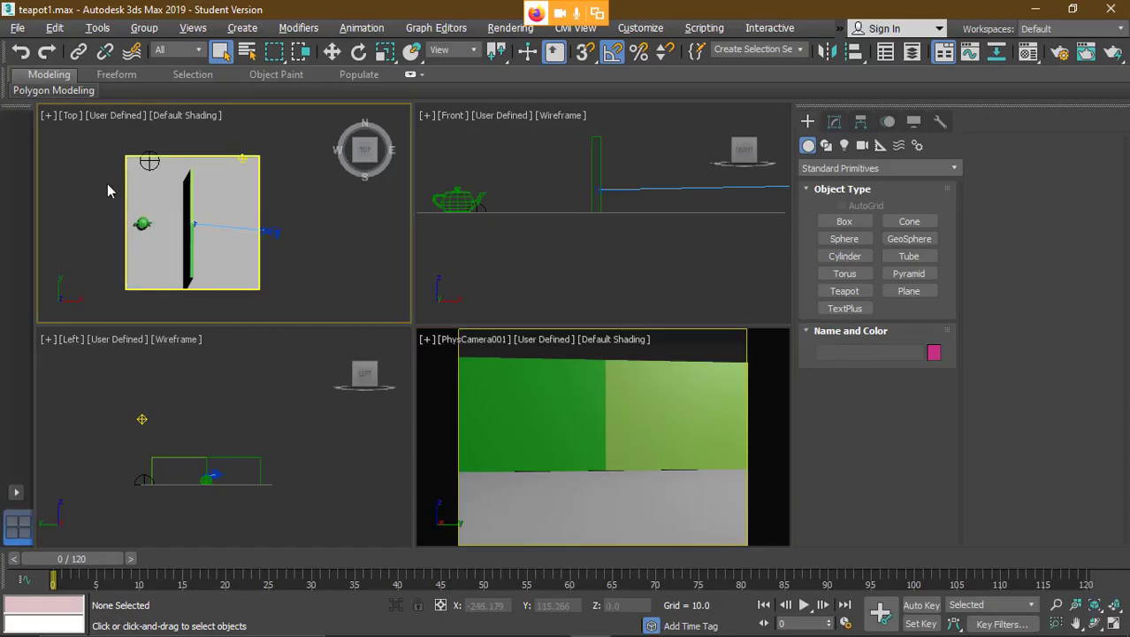
pyautogui.hotkey('alt', 'w')
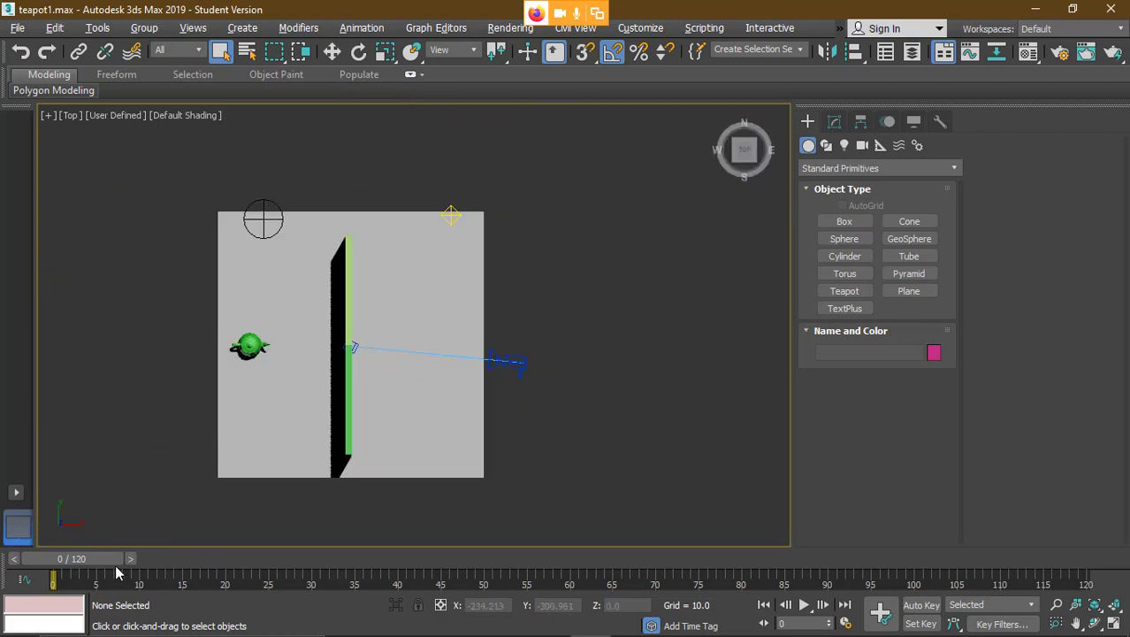
pyautogui.moveTo(83, 560); pyautogui.dragTo(732, 553)
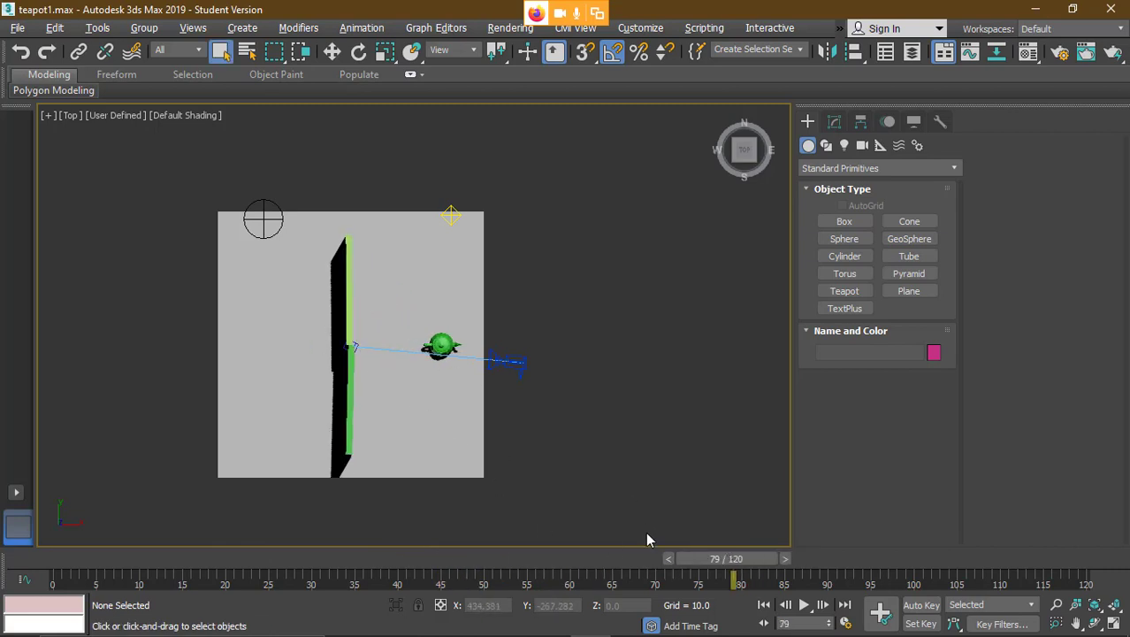
pyautogui.moveTo(724, 558); pyautogui.dragTo(239, 558)
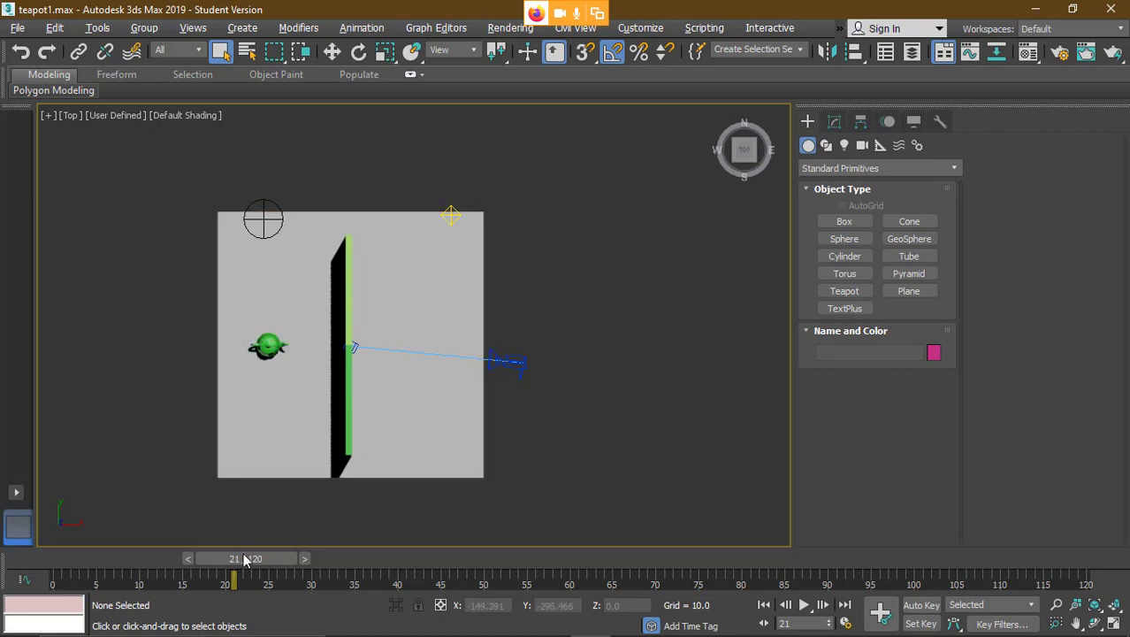
pyautogui.moveTo(248, 559); pyautogui.dragTo(137, 557)
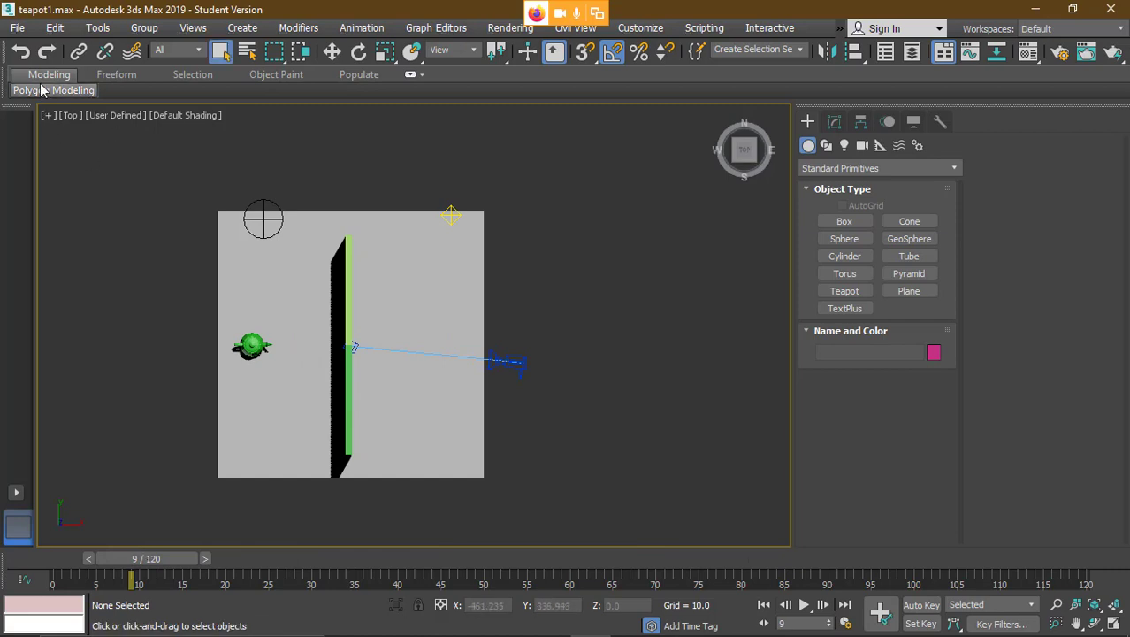
# - Reset the session to an empty default scene
pyautogui.click(17, 27)
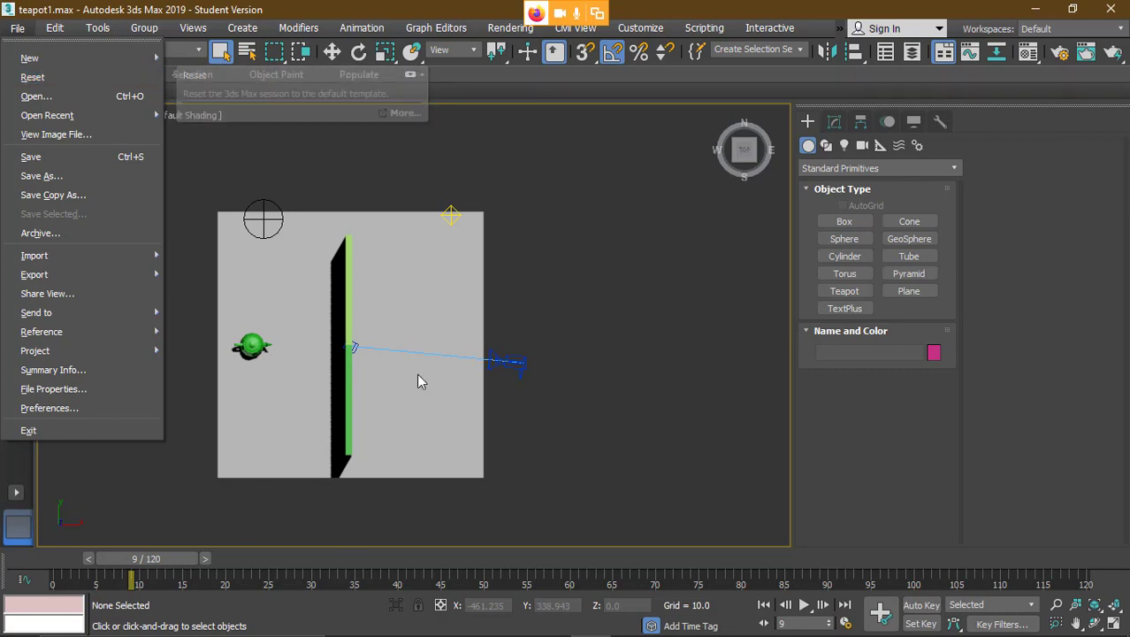
pyautogui.click(196, 142)
pyautogui.click(21, 28)
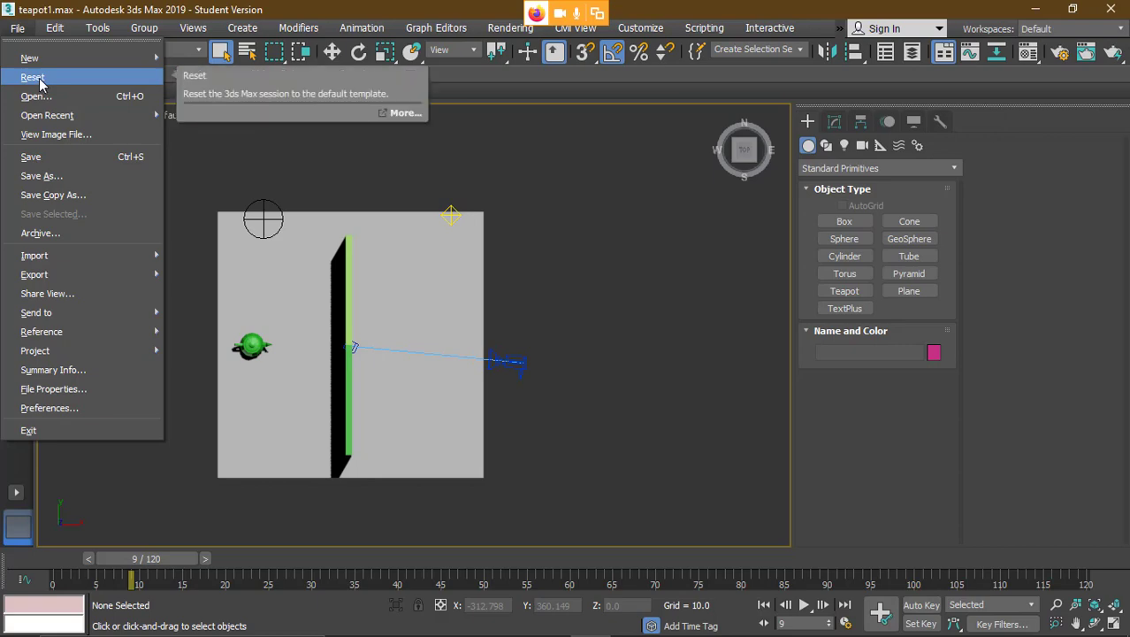
pyautogui.click(40, 78)
pyautogui.click(520, 353)
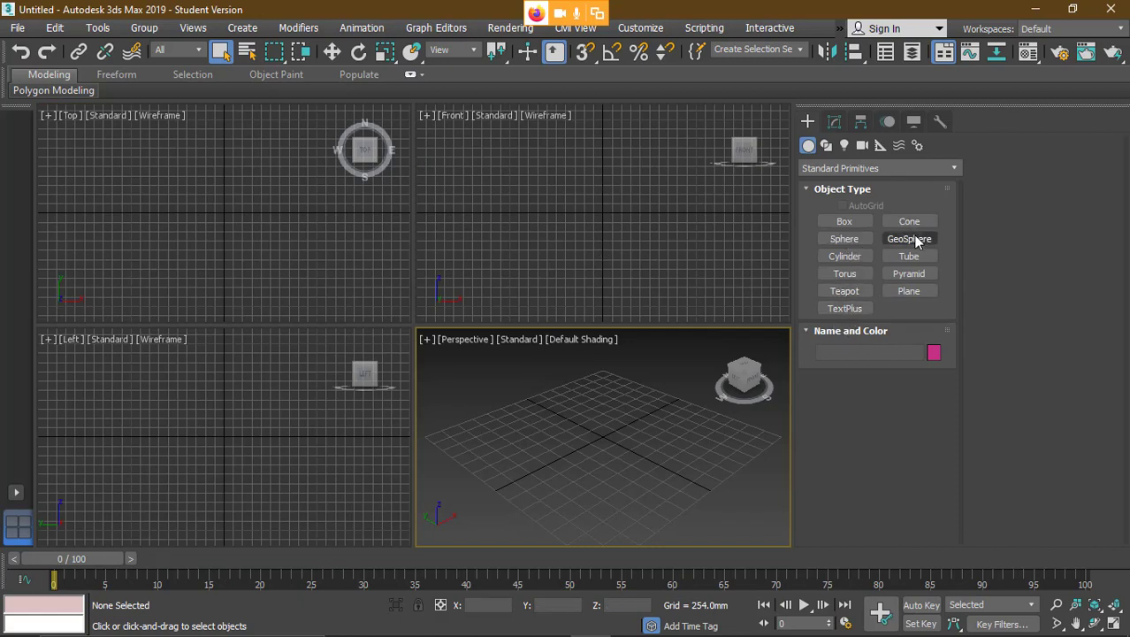
# - In the Top view, create a plane about 14336 mm long and 23361 mm wide and a geosphere of radius about 1358 mm near its left edge
pyautogui.click(845, 221)
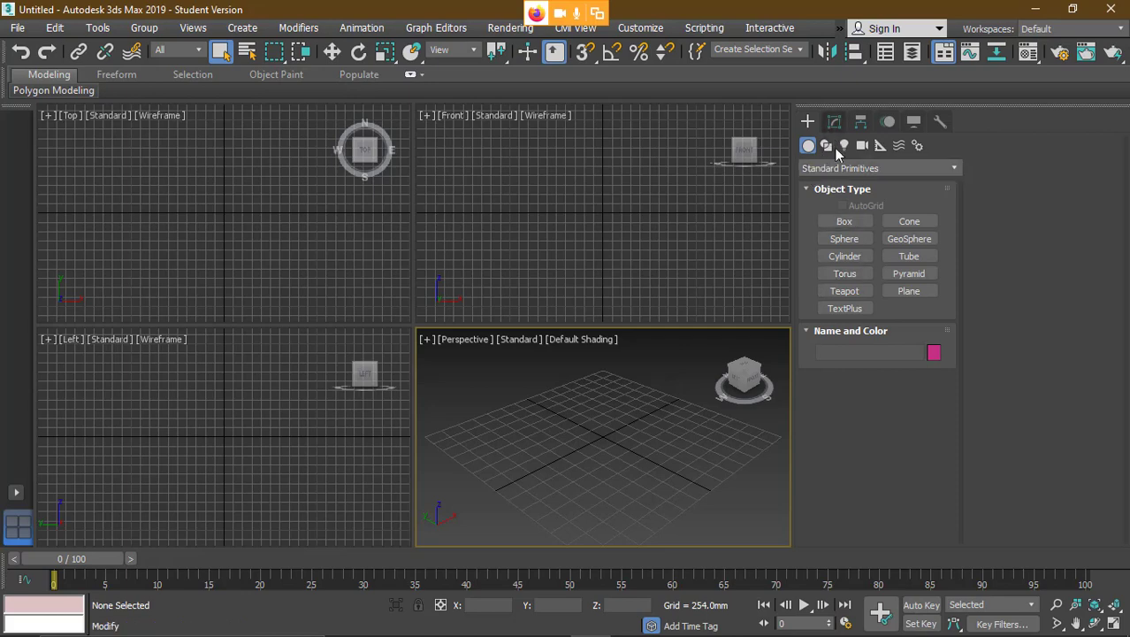
pyautogui.click(909, 290)
pyautogui.click(216, 224)
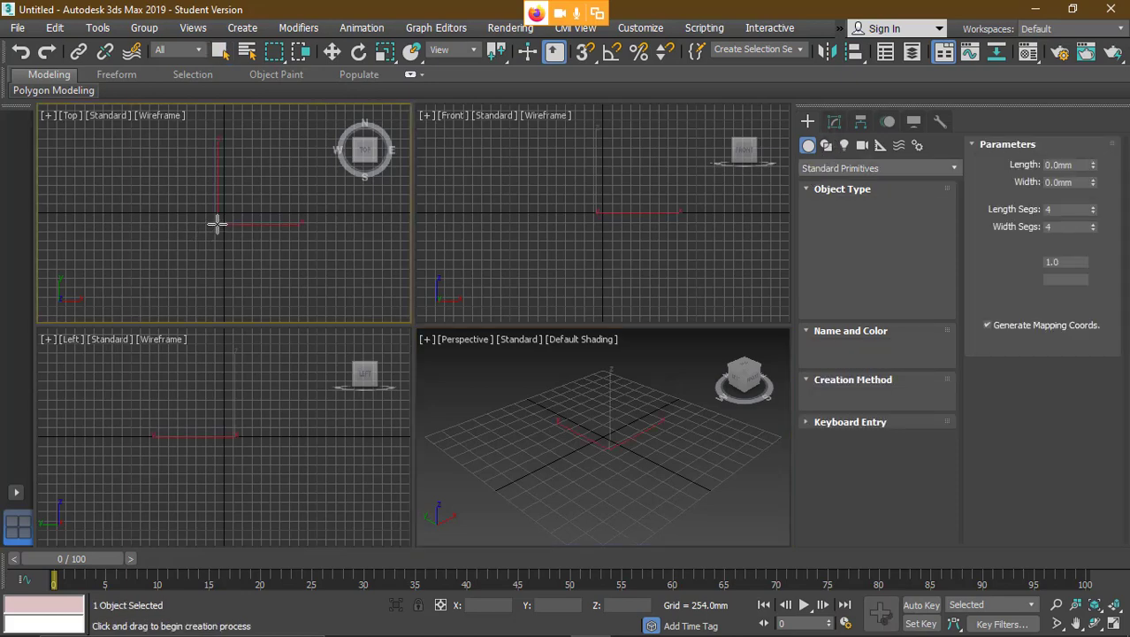
pyautogui.press('g')
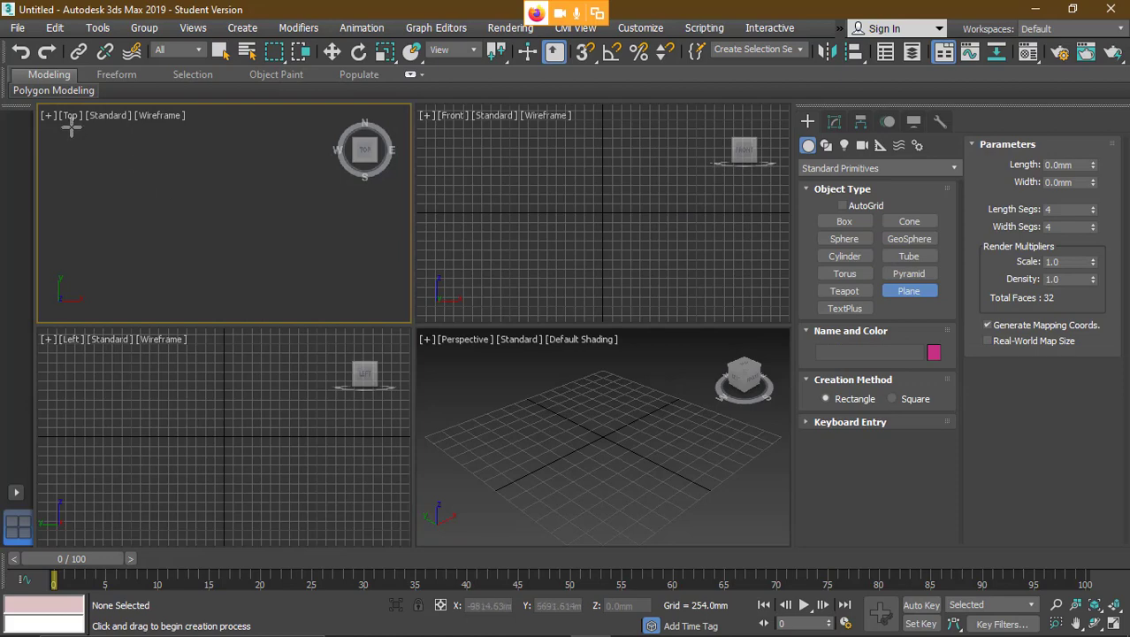
pyautogui.moveTo(71, 128); pyautogui.dragTo(375, 312)
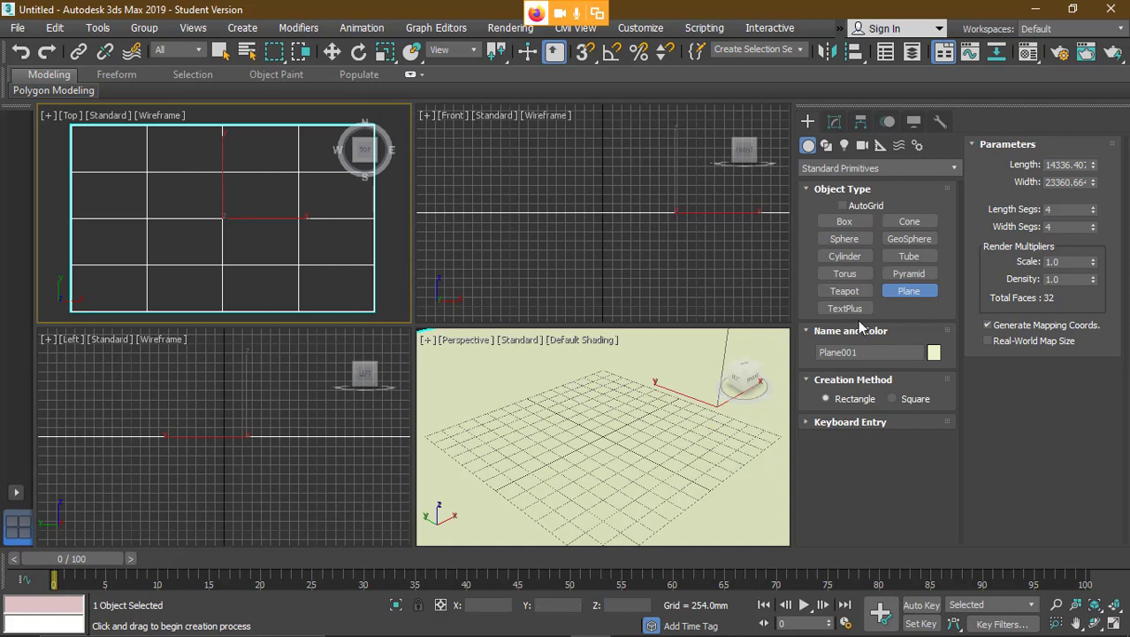
pyautogui.click(895, 245)
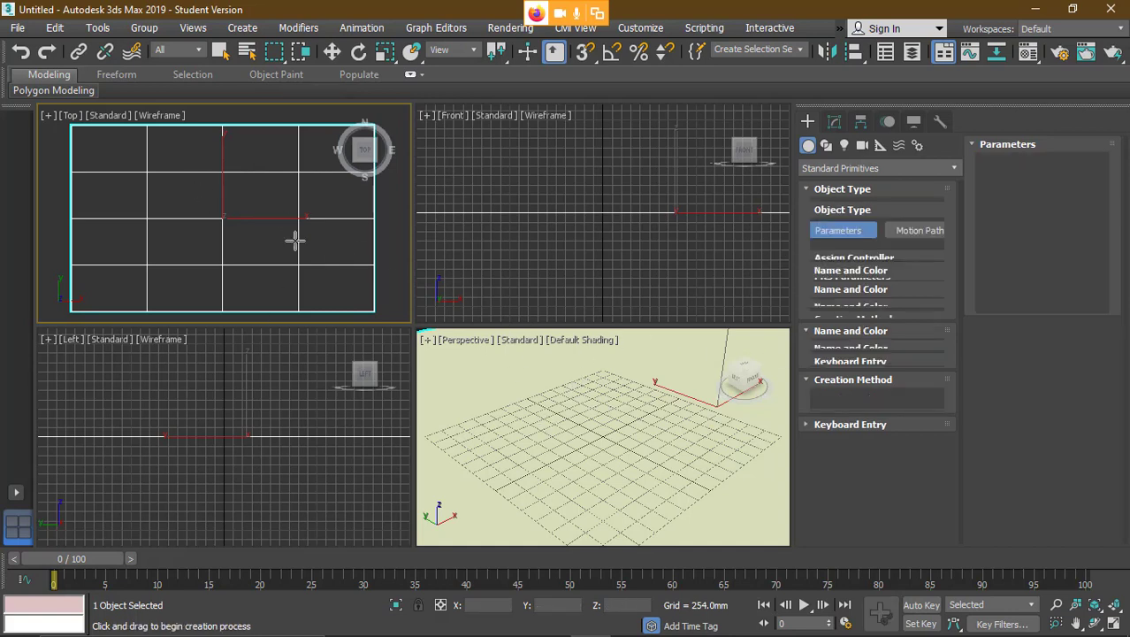
pyautogui.moveTo(133, 212); pyautogui.dragTo(152, 215)
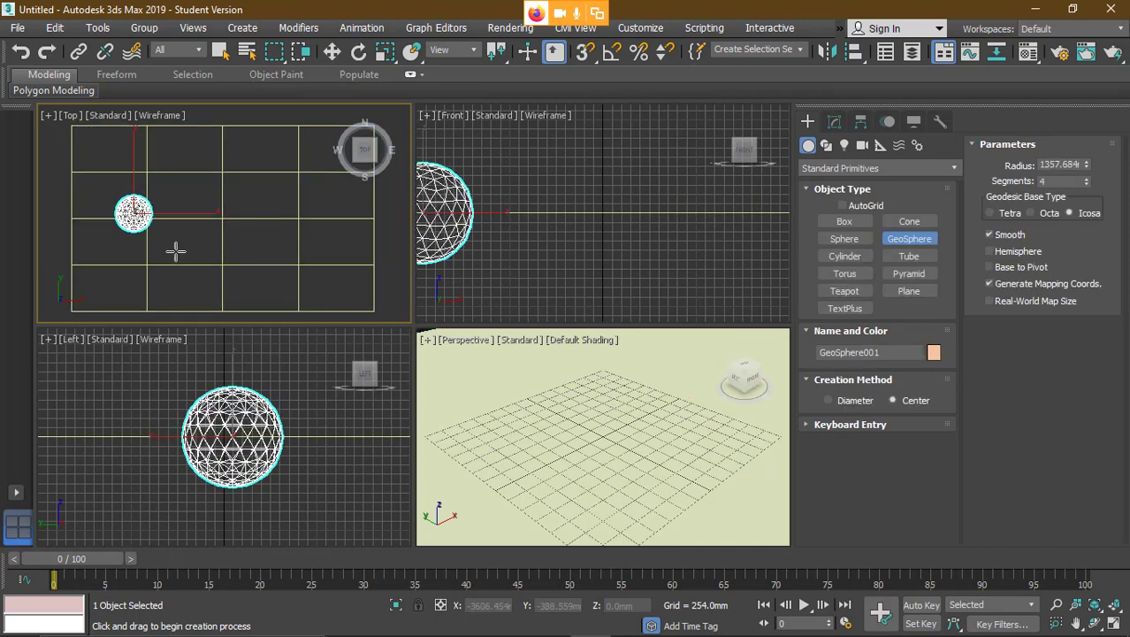
# - Create a thin upright box about 6656 mm long, 384 mm wide and 6080 mm high to the right of the geosphere
pyautogui.click(844, 221)
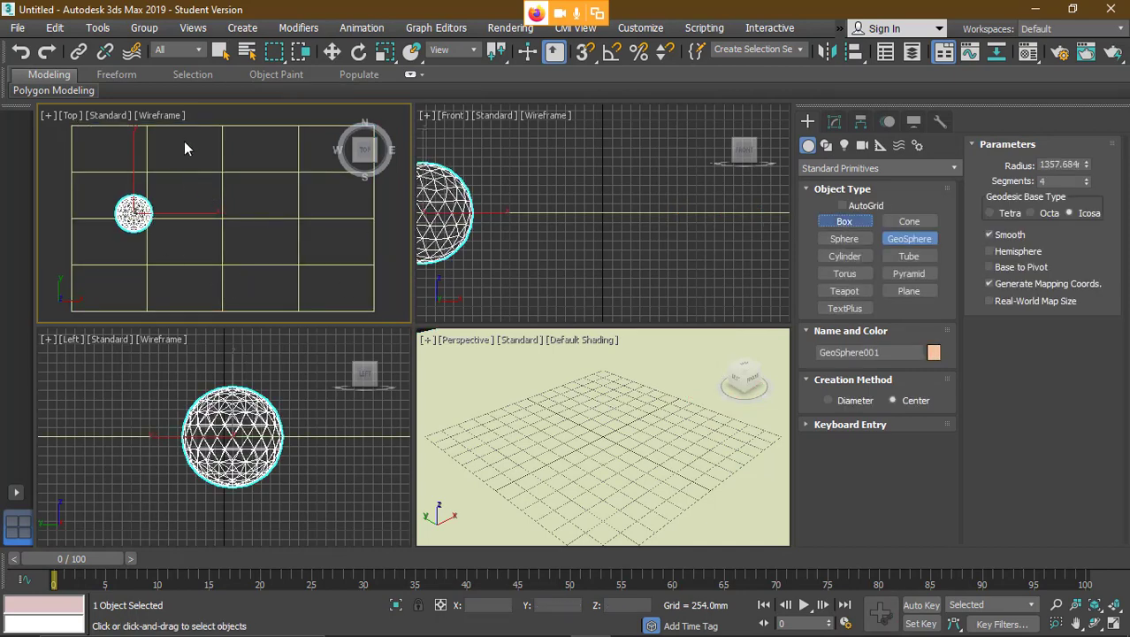
pyautogui.moveTo(204, 132); pyautogui.dragTo(210, 223)
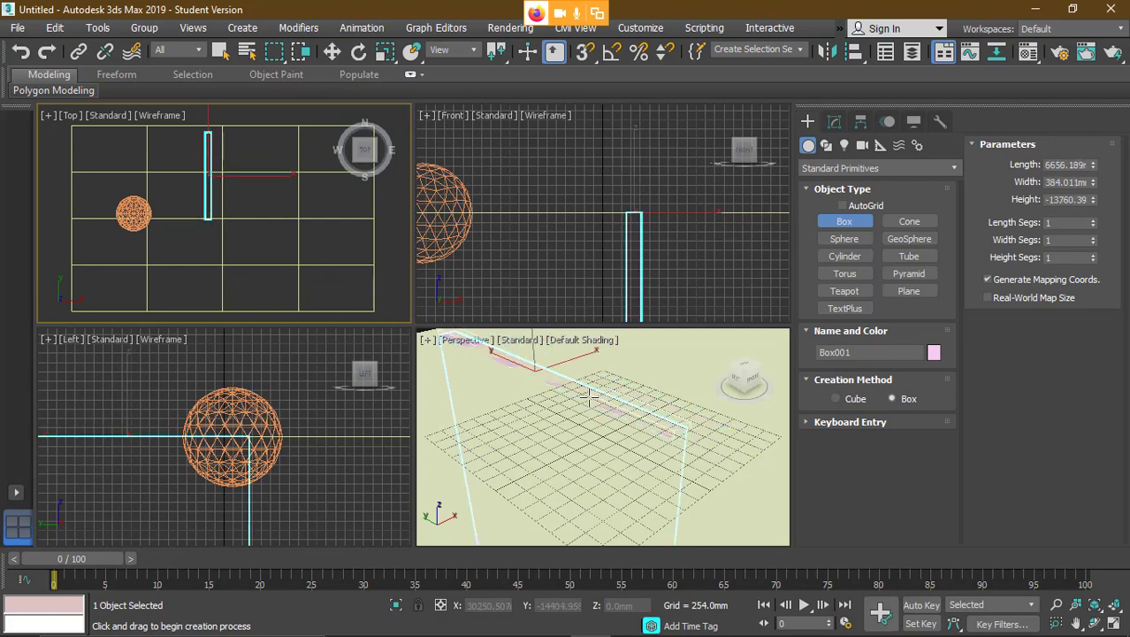
pyautogui.scroll(-5, 592, 396)
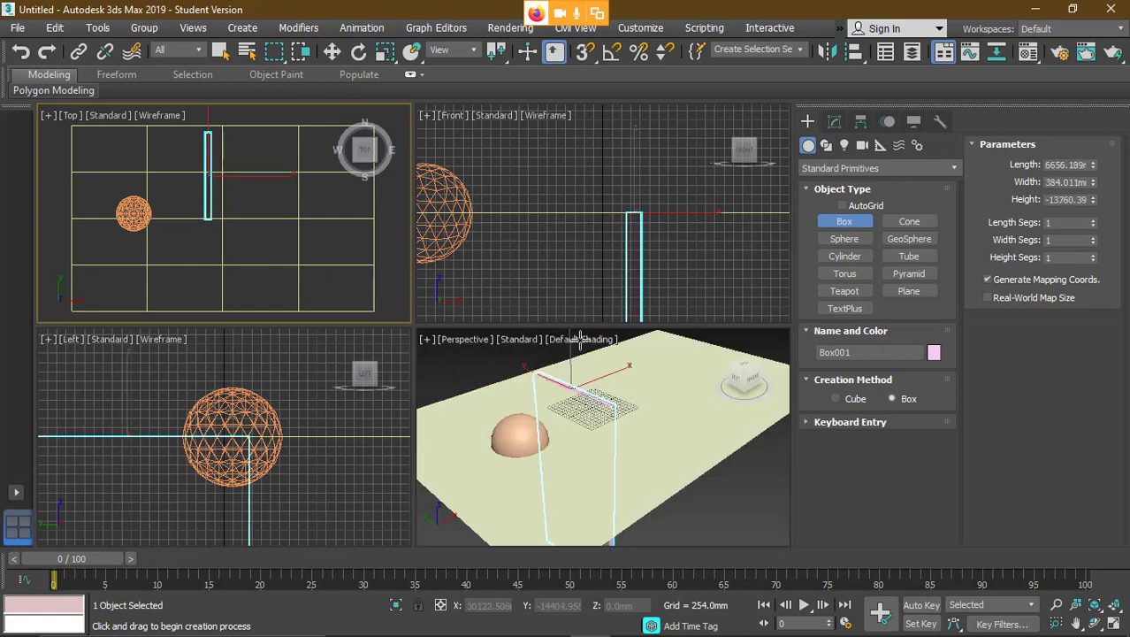
pyautogui.click(571, 141)
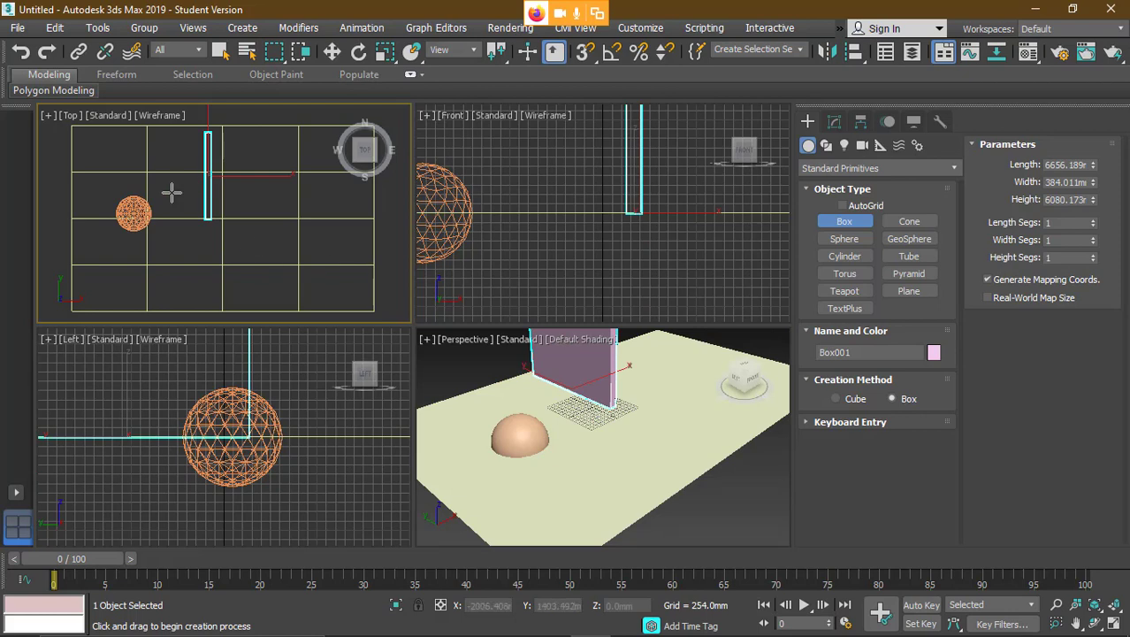
# - In the Top view, move the box wall to about X 1858, Y 3217 mm and clone it in line at about Y -3885 mm, leaving a narrow gap
pyautogui.hotkey('alt', 'w')
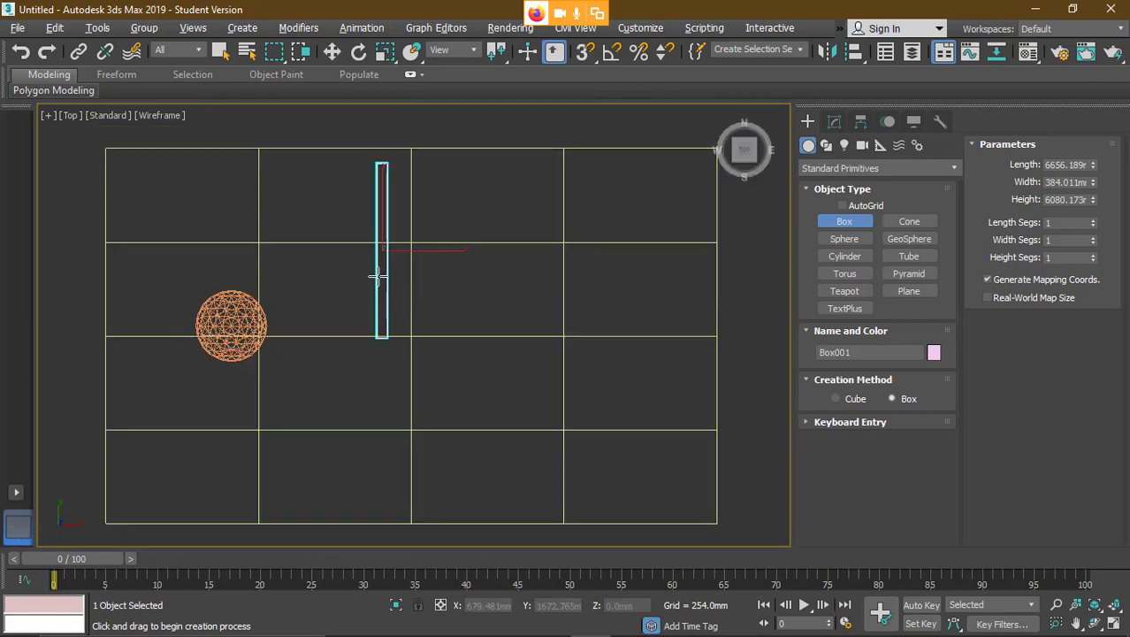
pyautogui.press('w')
pyautogui.moveTo(403, 222)
pyautogui.mouseDown()
pyautogui.moveTo(434, 212)
pyautogui.moveTo(411, 286)
pyautogui.moveTo(414, 385)
pyautogui.mouseUp()
pyautogui.click(573, 399)
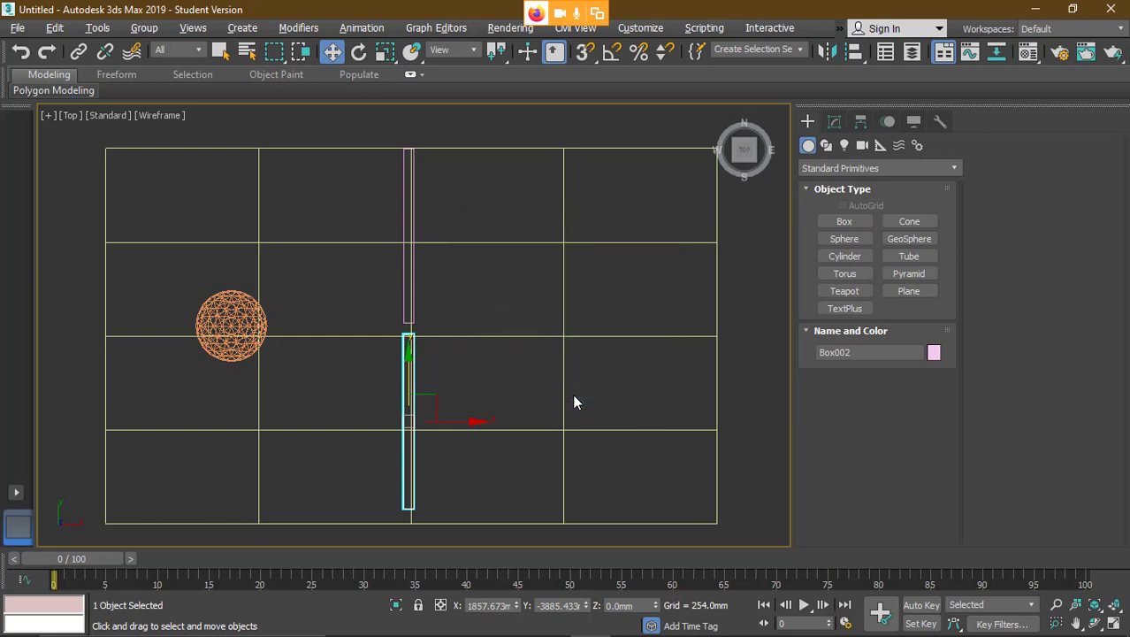
pyautogui.click(724, 332)
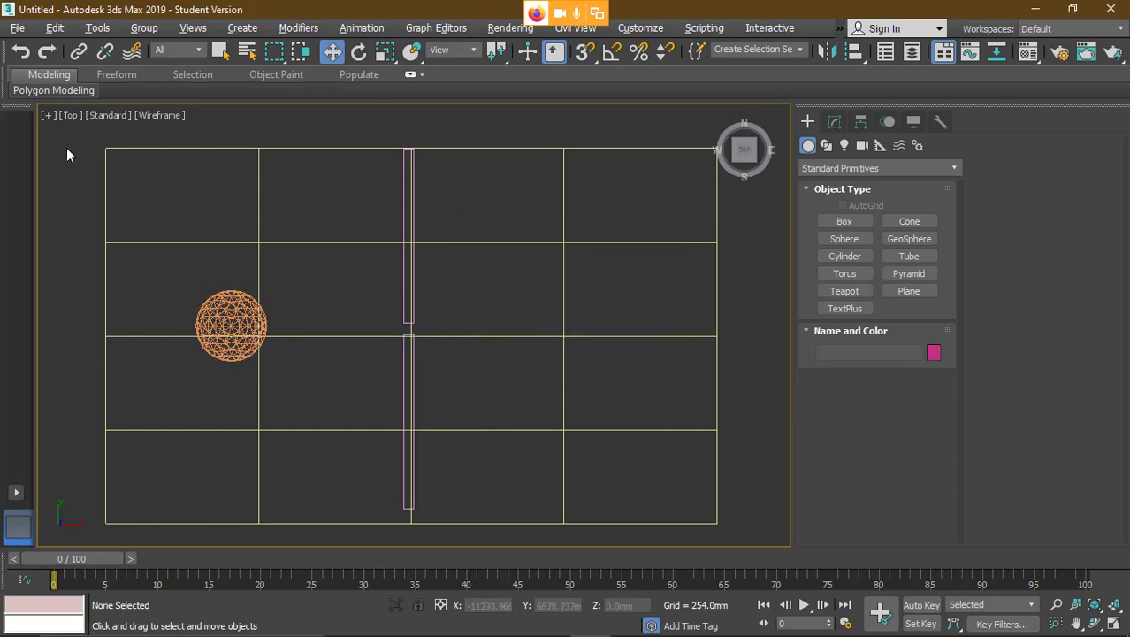
# - Enlarge the ground plane to about 48027 mm long and 68914 mm wide
pyautogui.hotkey('alt', 'w')
pyautogui.click(460, 351)
pyautogui.hotkey('alt', 'w')
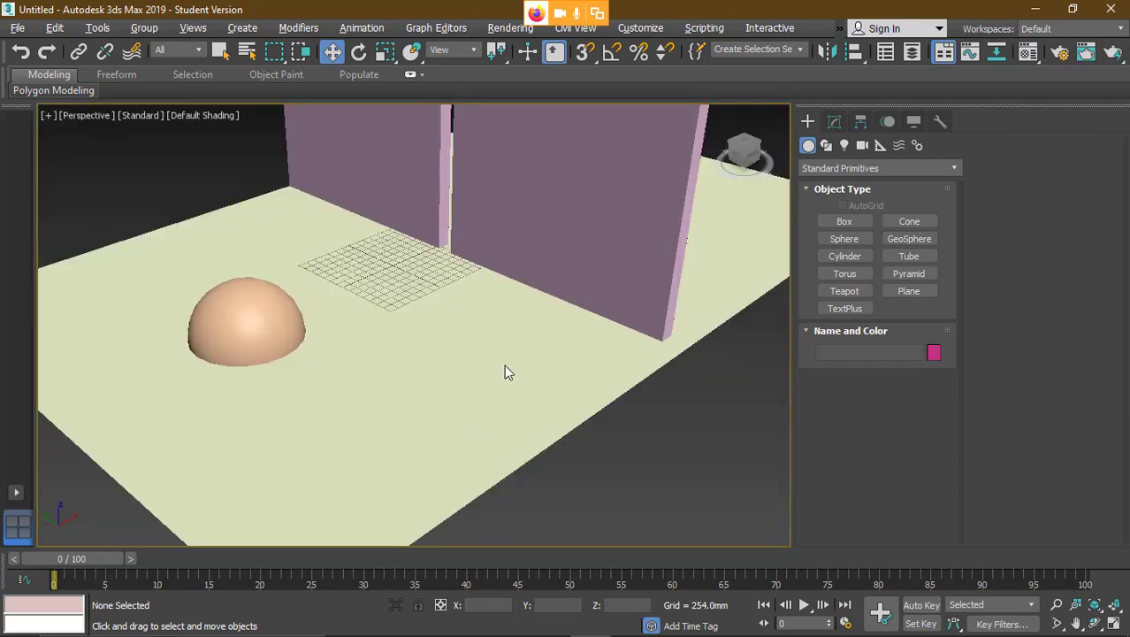
pyautogui.scroll(-3, 393, 302)
pyautogui.moveTo(393, 303); pyautogui.dragTo(421, 404, button='middle')
pyautogui.moveTo(423, 306); pyautogui.dragTo(434, 312, button='middle')
pyautogui.keyDown('alt'); pyautogui.moveTo(434, 313); pyautogui.dragTo(389, 336, button='middle'); pyautogui.keyUp('alt')
pyautogui.click(411, 320)
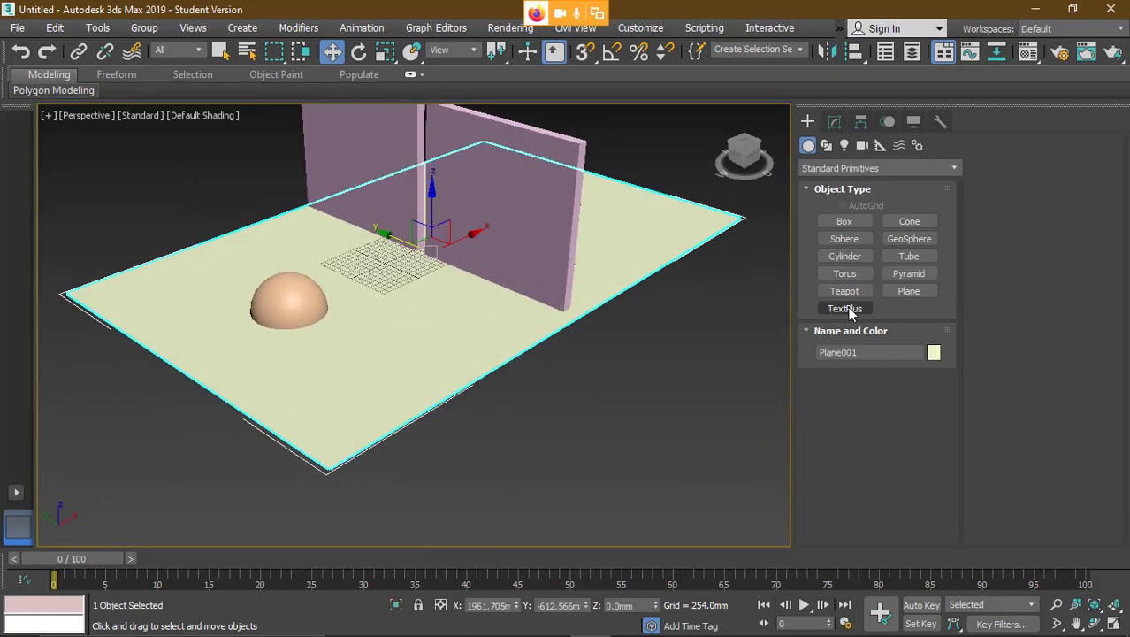
pyautogui.click(834, 122)
pyautogui.moveTo(927, 361)
pyautogui.mouseDown()
pyautogui.moveTo(943, 362)
pyautogui.moveTo(930, 363)
pyautogui.mouseUp()
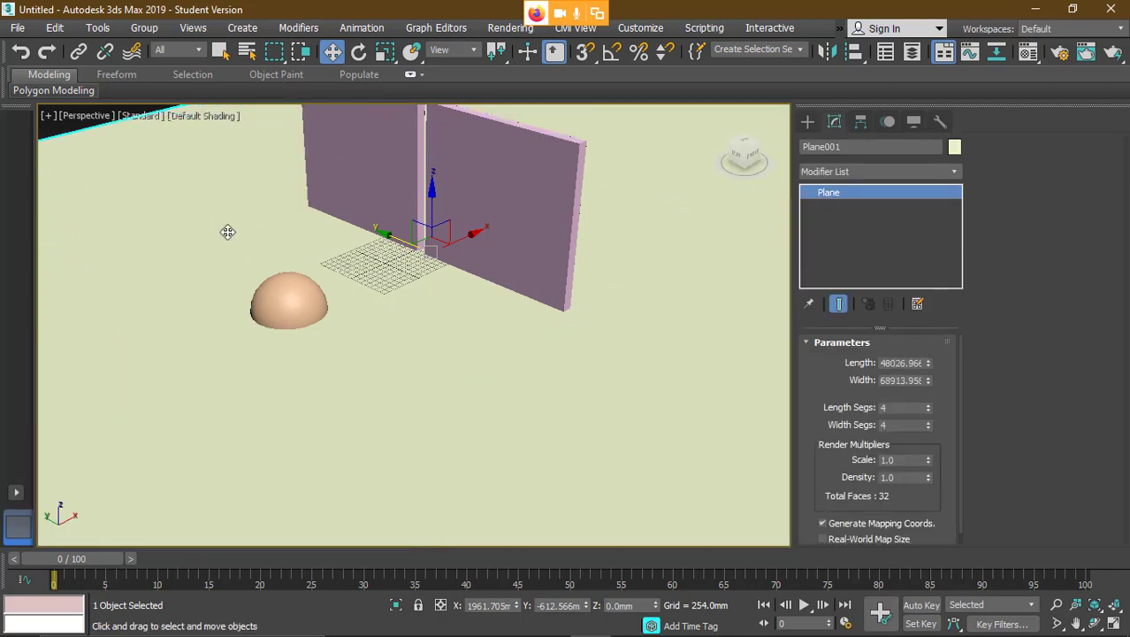
pyautogui.keyDown('alt'); pyautogui.moveTo(227, 231); pyautogui.dragTo(393, 270, button='middle'); pyautogui.keyUp('alt')
pyautogui.click(393, 270)
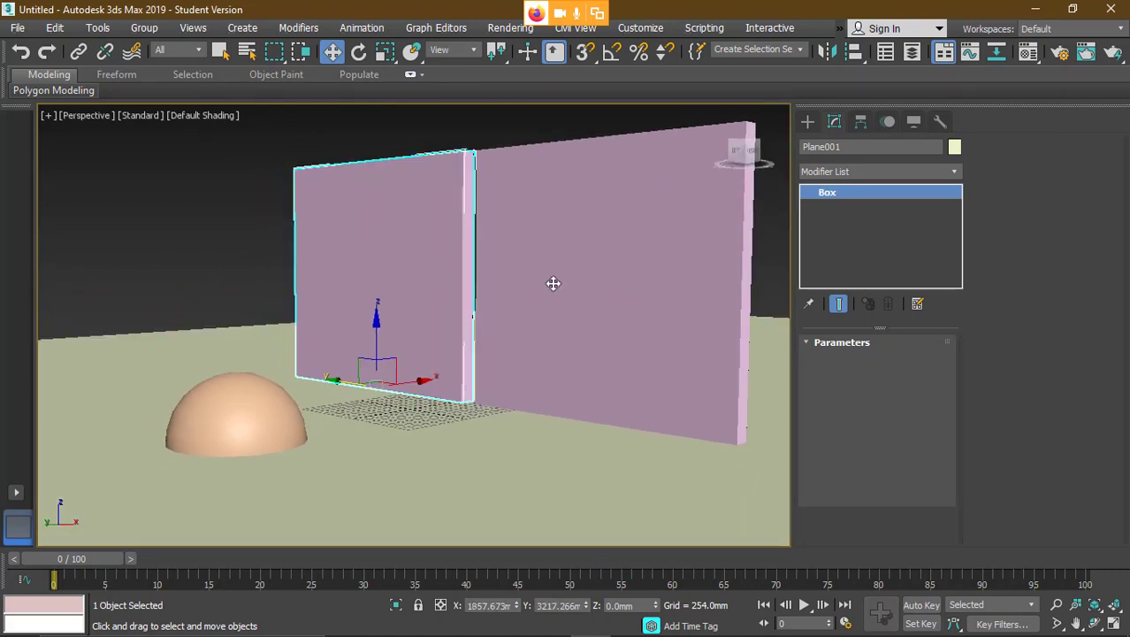
pyautogui.click(553, 281)
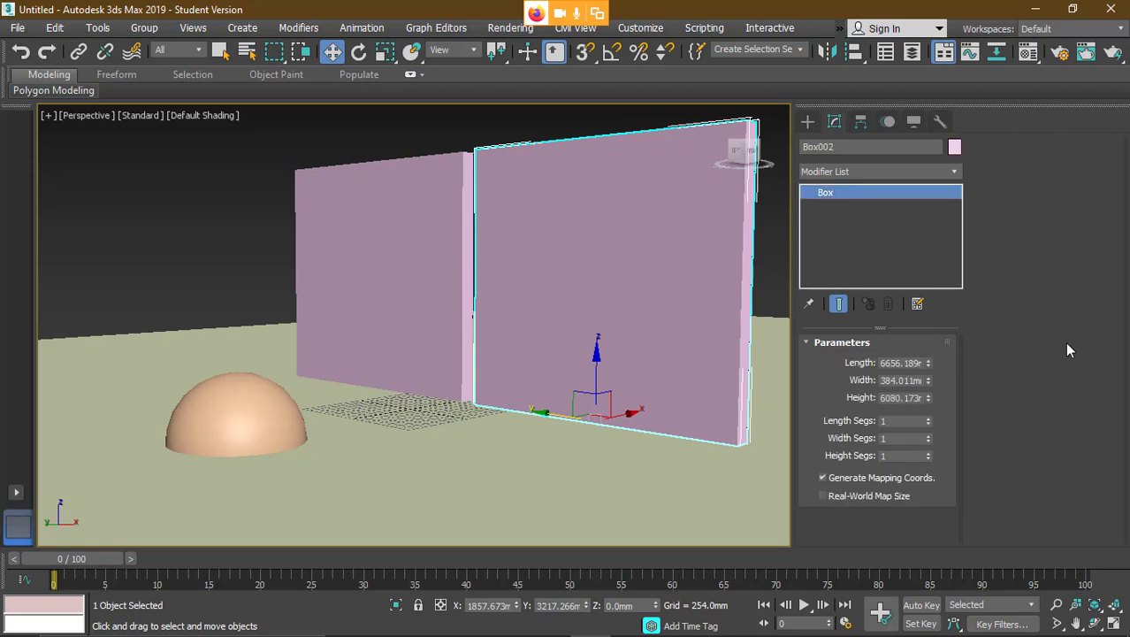
pyautogui.click(456, 144)
pyautogui.click(570, 203)
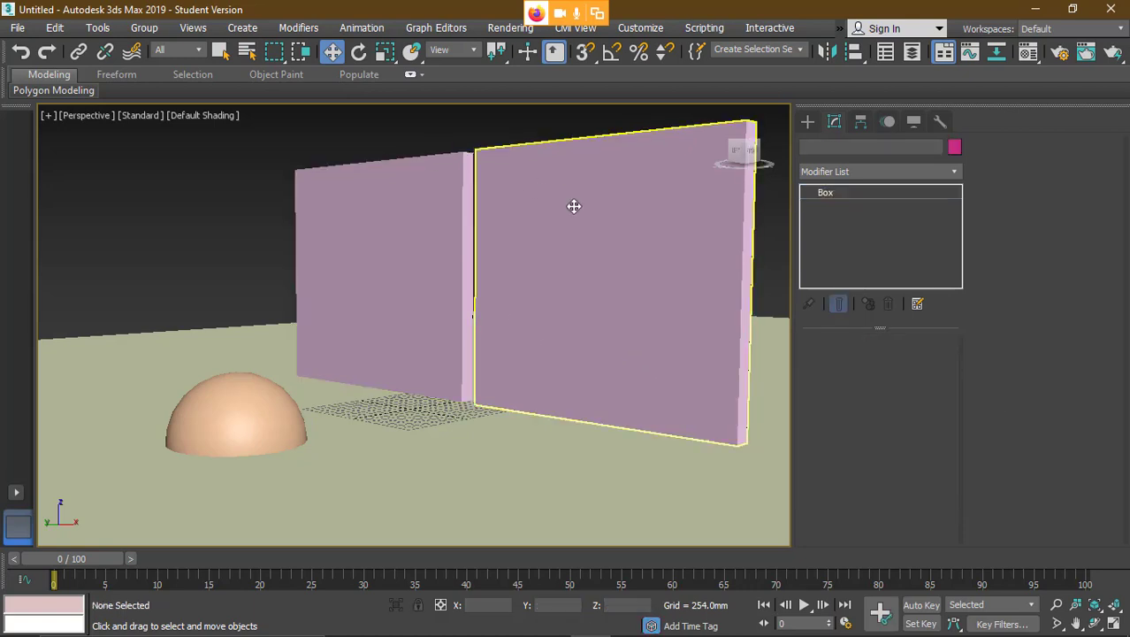
pyautogui.click(144, 248)
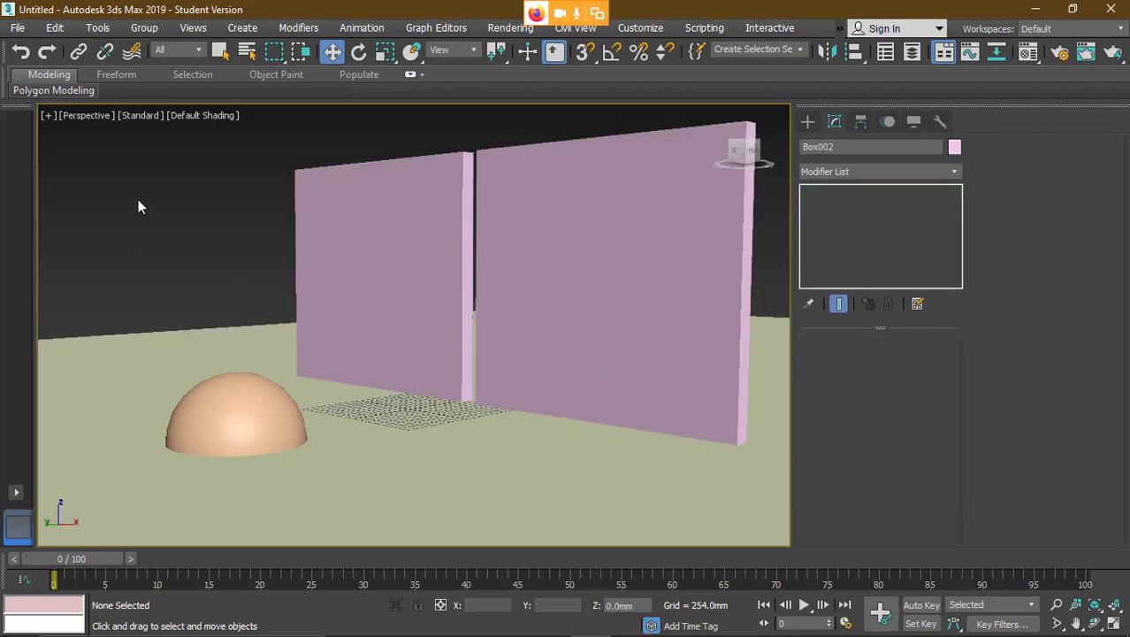
# - Turn off smoothing on the geosphere and set its segments to 2
pyautogui.press('t')
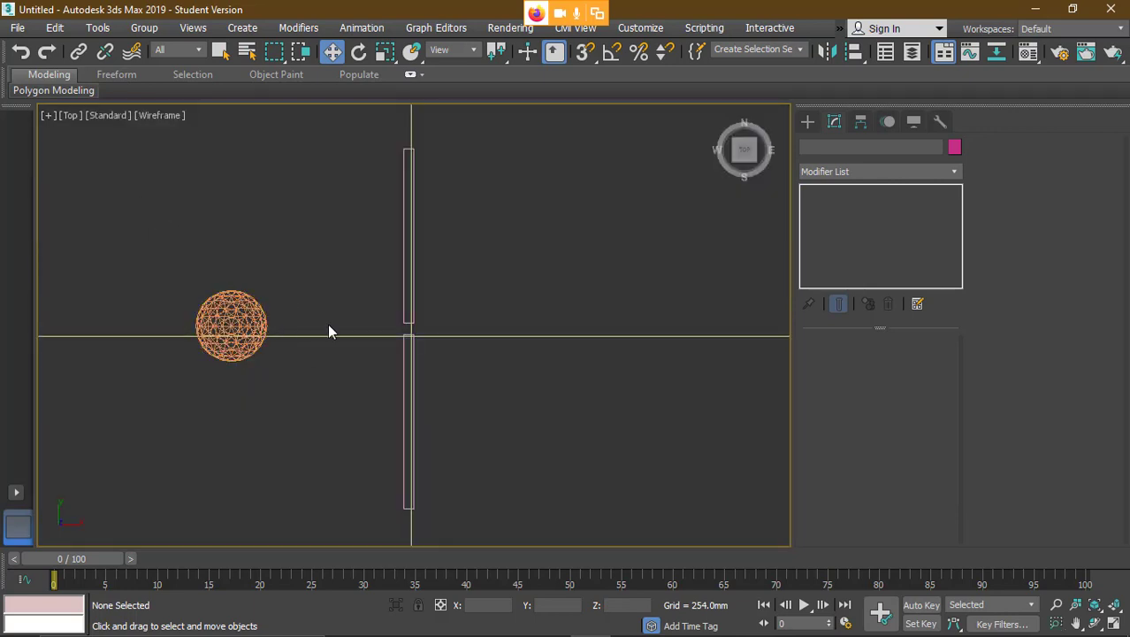
pyautogui.scroll(2, 329, 331)
pyautogui.click(182, 324)
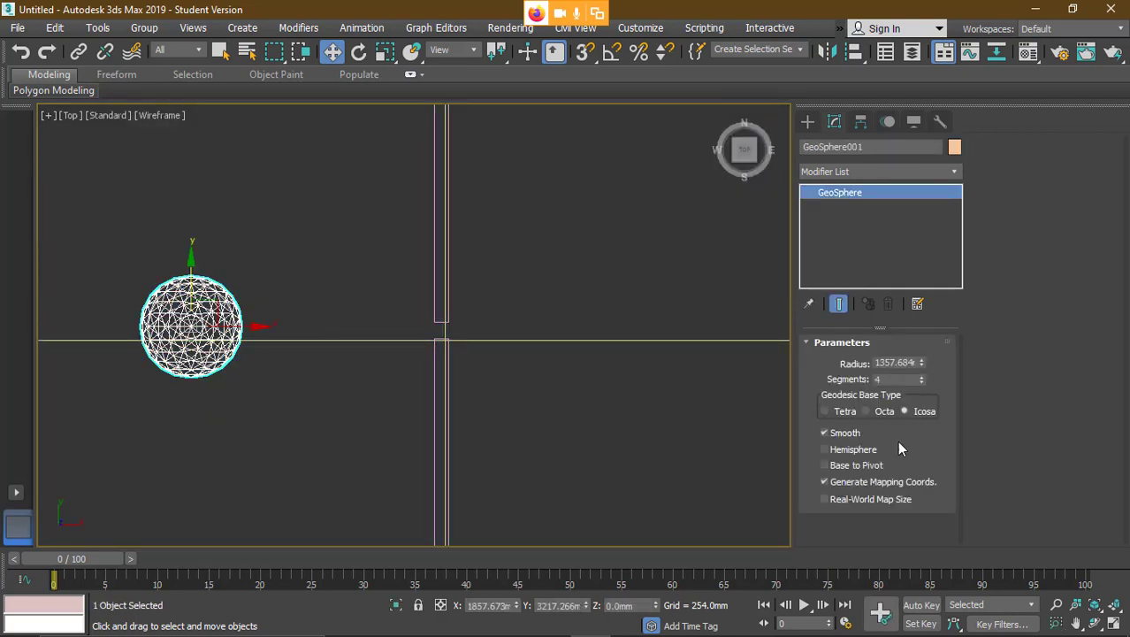
pyautogui.click(870, 434)
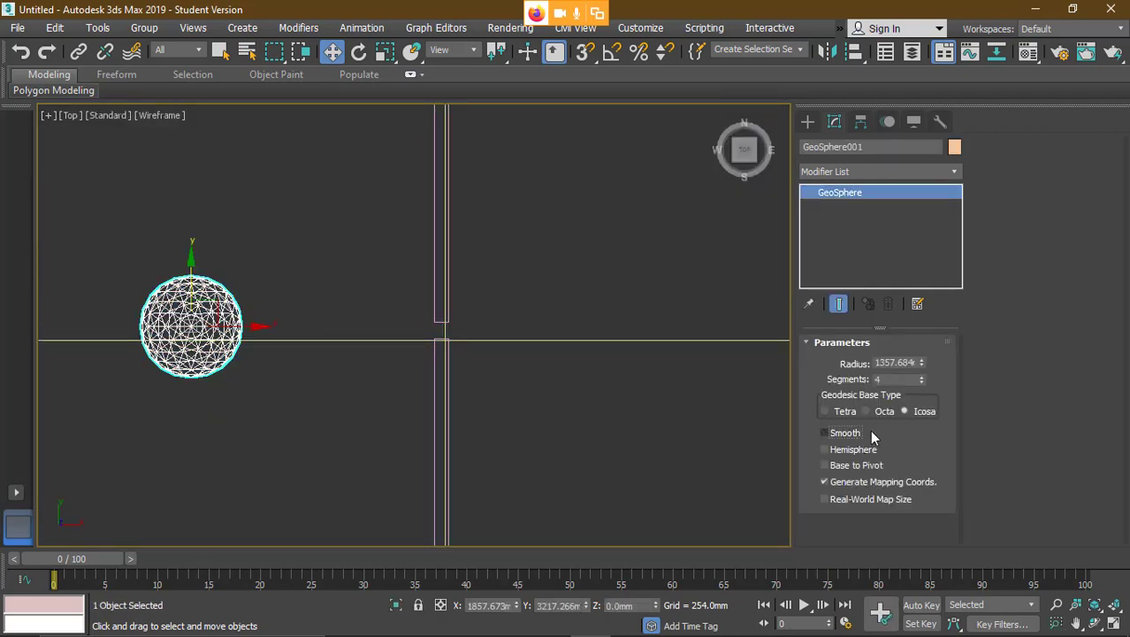
pyautogui.click(921, 382)
pyautogui.click(921, 382)
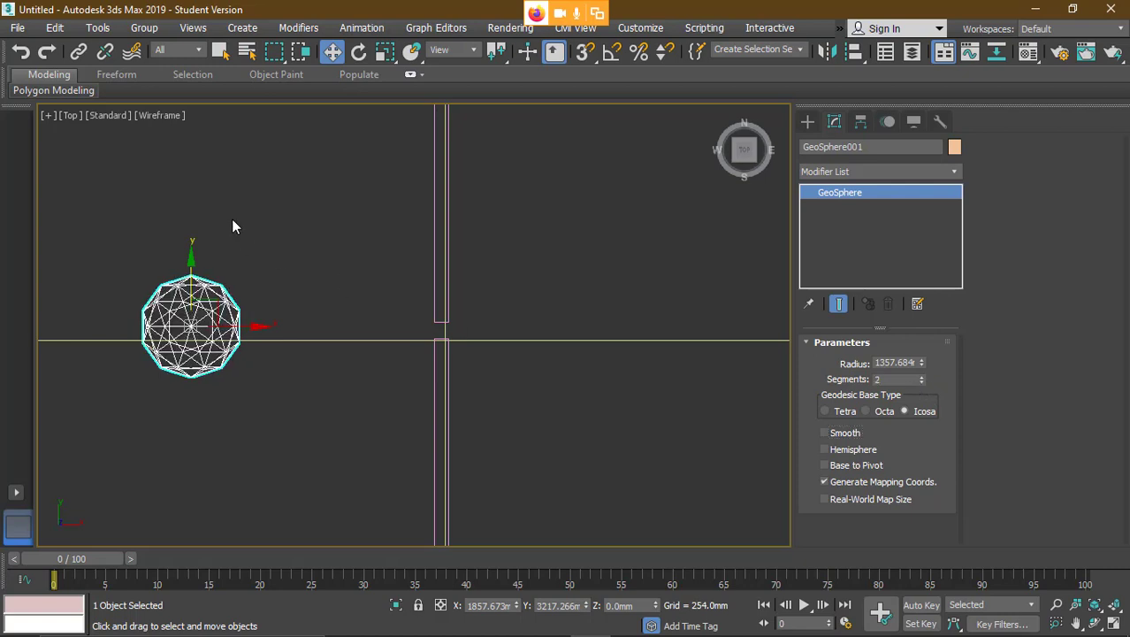
# - In the Front view, hide the grid and raise the geosphere to about Z 1417 mm so it rests on the ground plane
pyautogui.hotkey('alt', 'w')
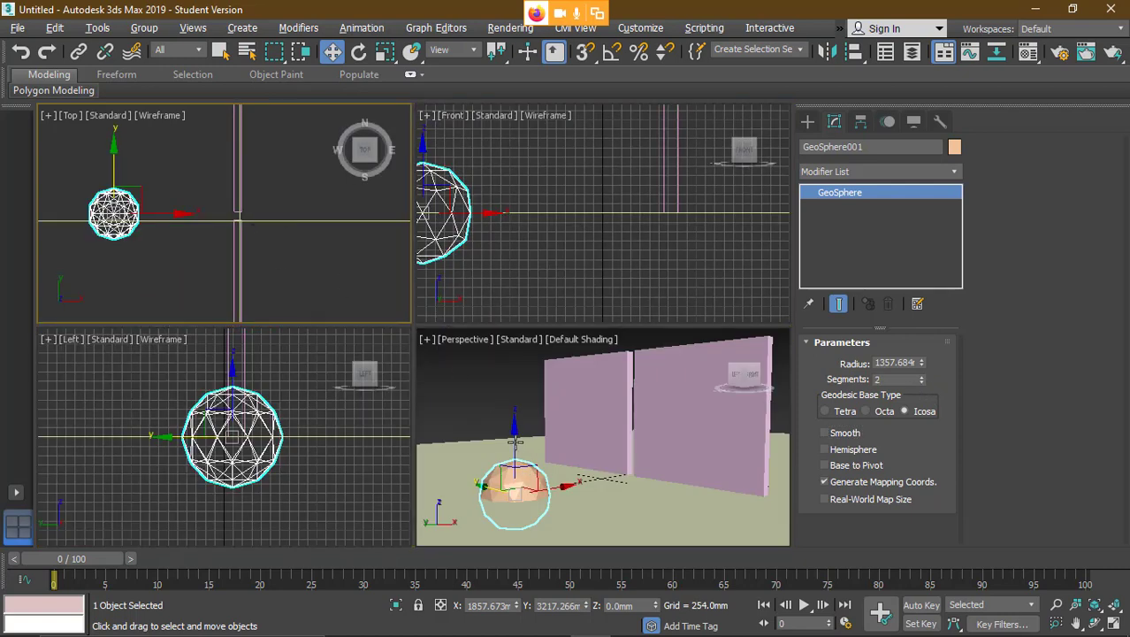
pyautogui.scroll(-2, 537, 217)
pyautogui.middleClick(558, 248)
pyautogui.press('g')
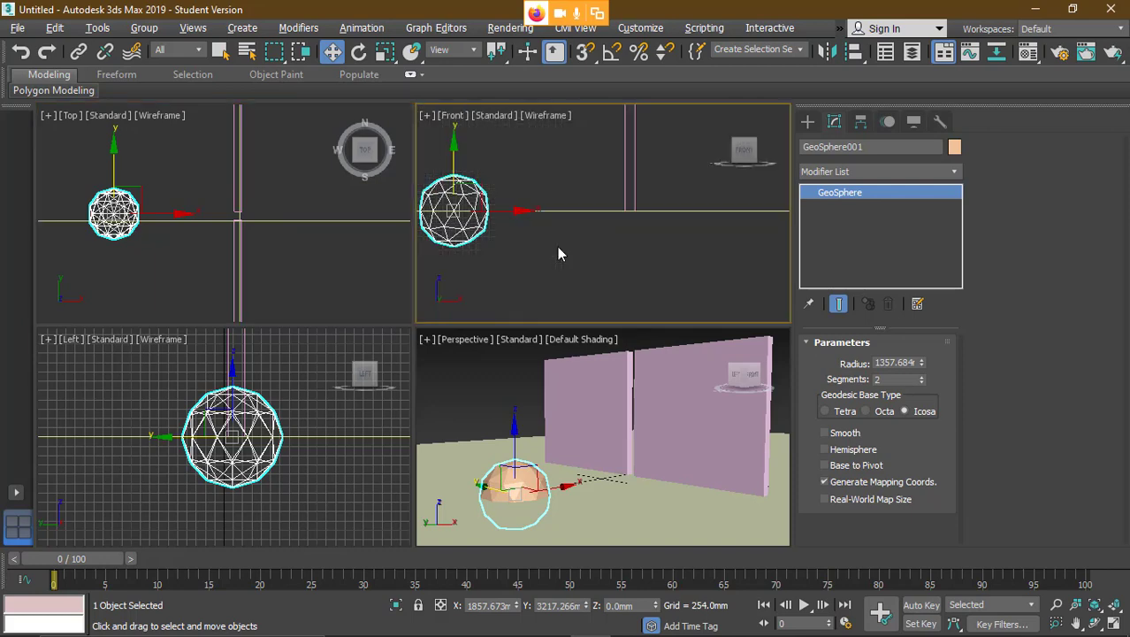
pyautogui.moveTo(537, 192); pyautogui.dragTo(566, 271, button='middle')
pyautogui.moveTo(484, 237); pyautogui.dragTo(482, 200)
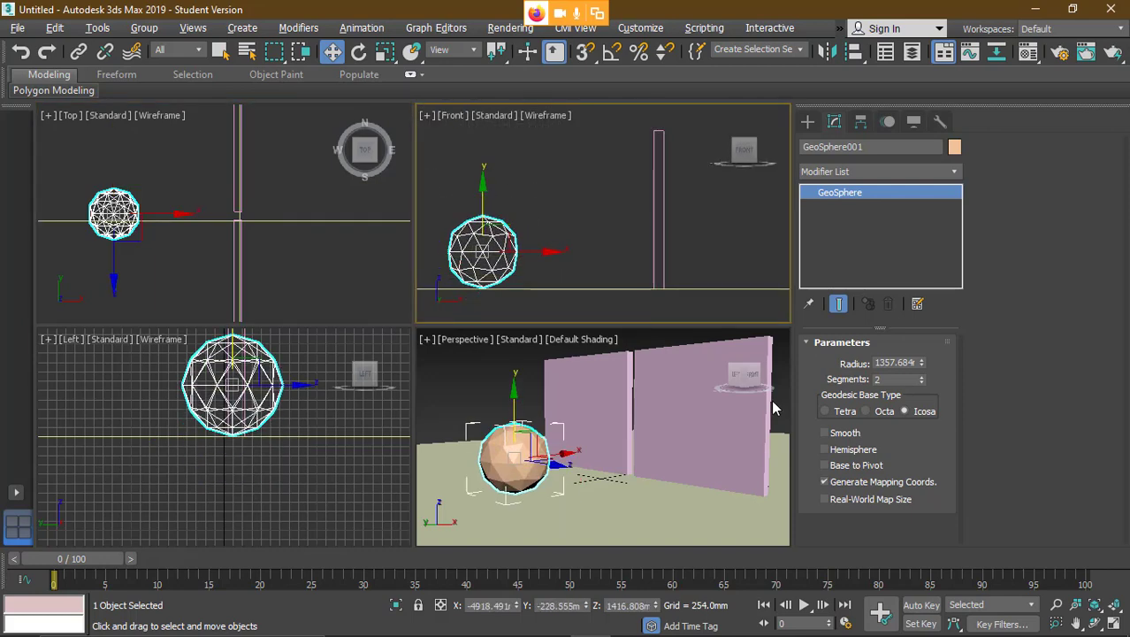
# - Change the geosphere's geodesic base type to Tetra and set its segments to 5
pyautogui.click(867, 411)
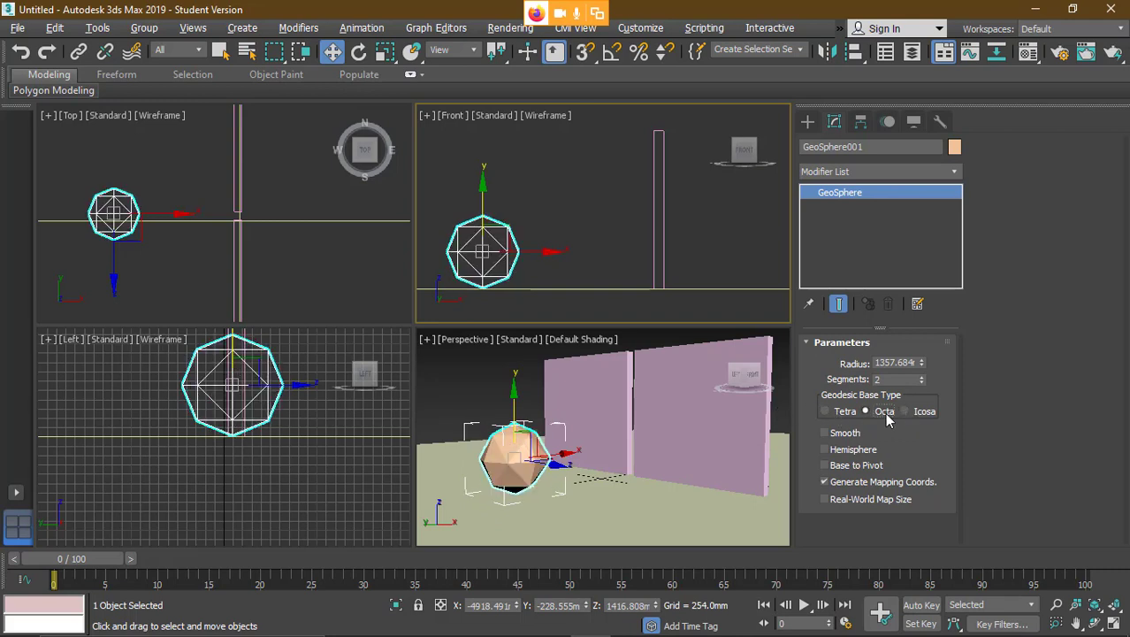
pyautogui.click(846, 414)
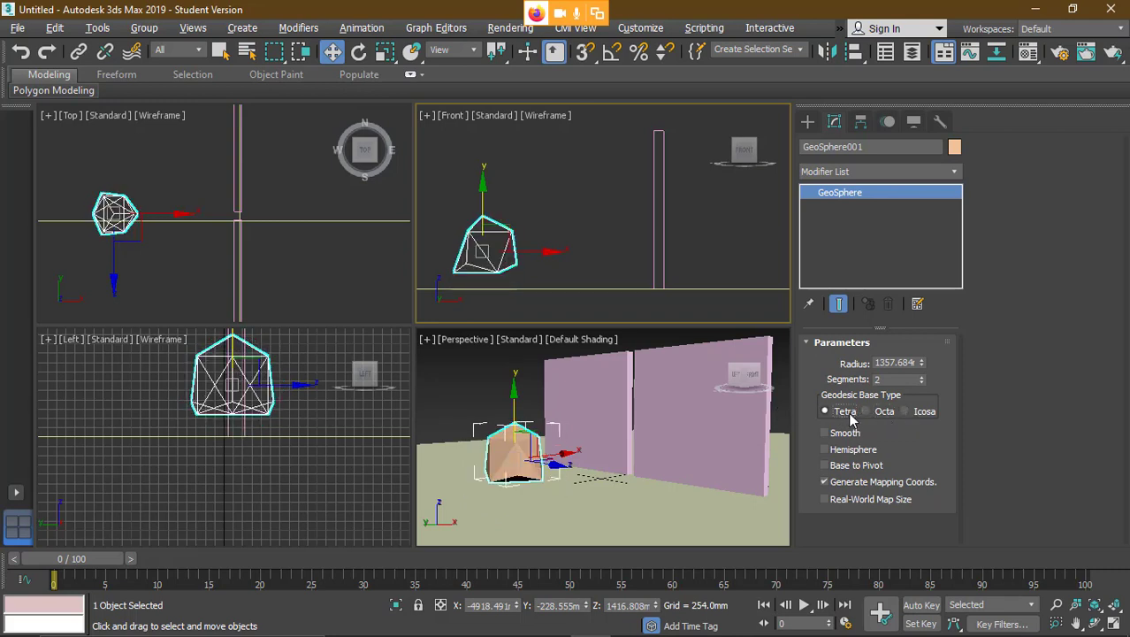
pyautogui.click(920, 376)
pyautogui.click(921, 376)
pyautogui.click(920, 376)
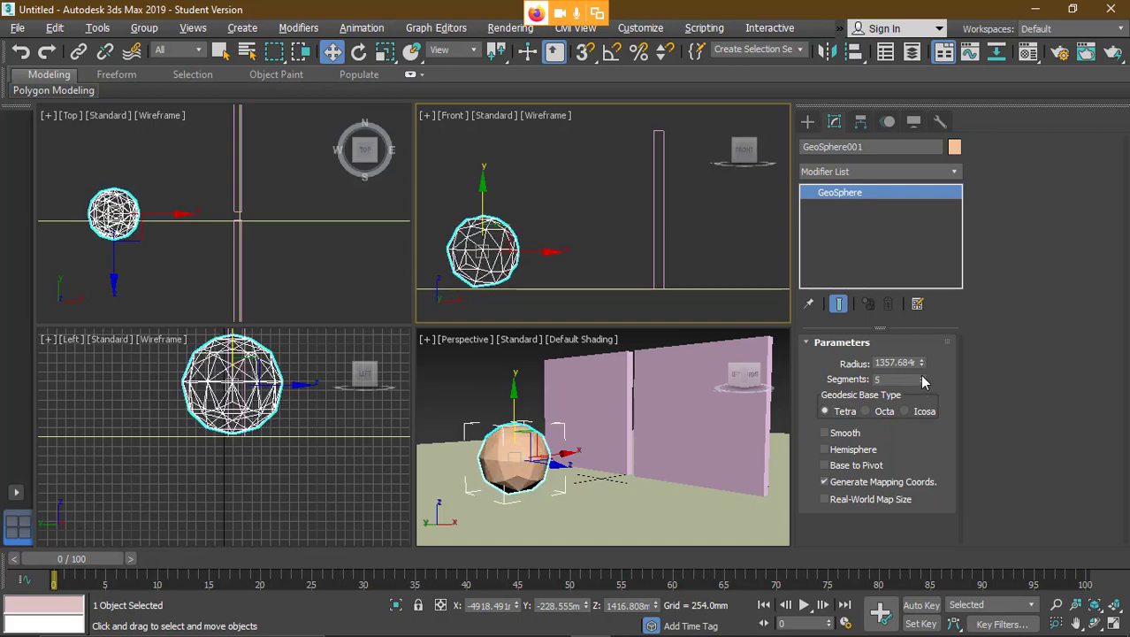
pyautogui.click(923, 383)
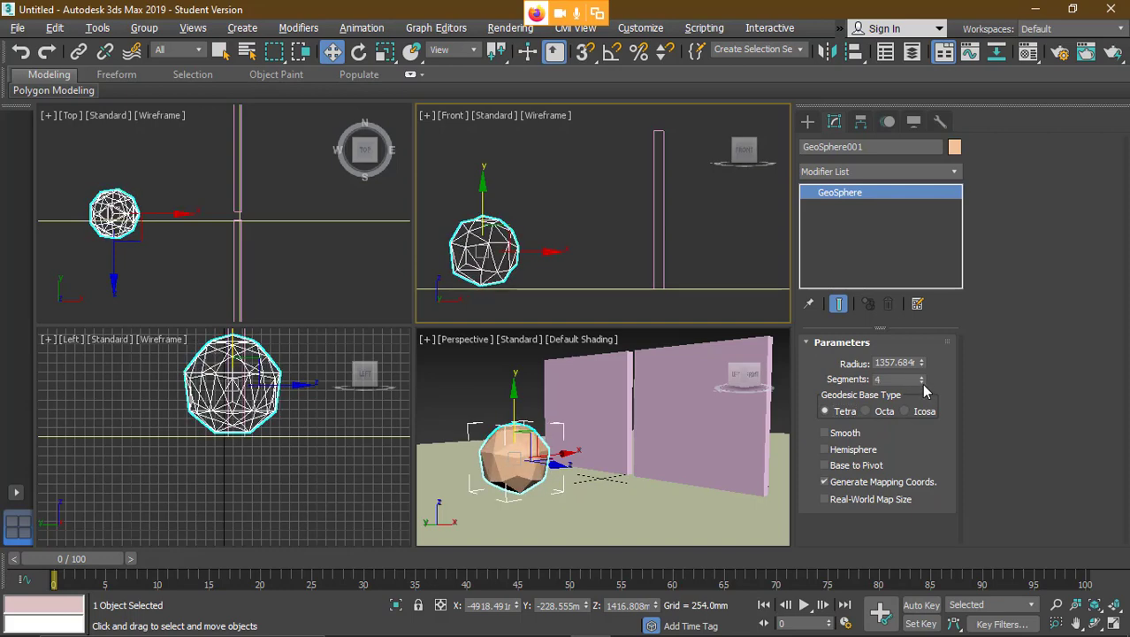
pyautogui.click(922, 376)
# - Try the Icosa base type on the geosphere, reducing the segments to 1 and raising them to 4
pyautogui.click(477, 305)
pyautogui.scroll(5, 477, 301)
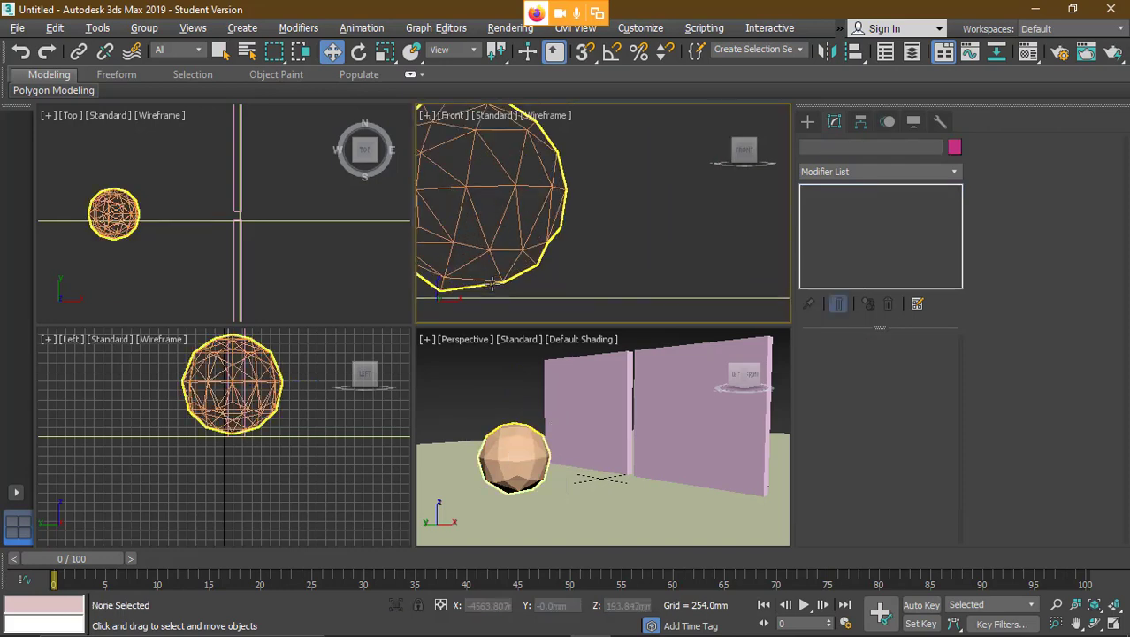
pyautogui.moveTo(545, 267); pyautogui.dragTo(608, 239, button='middle')
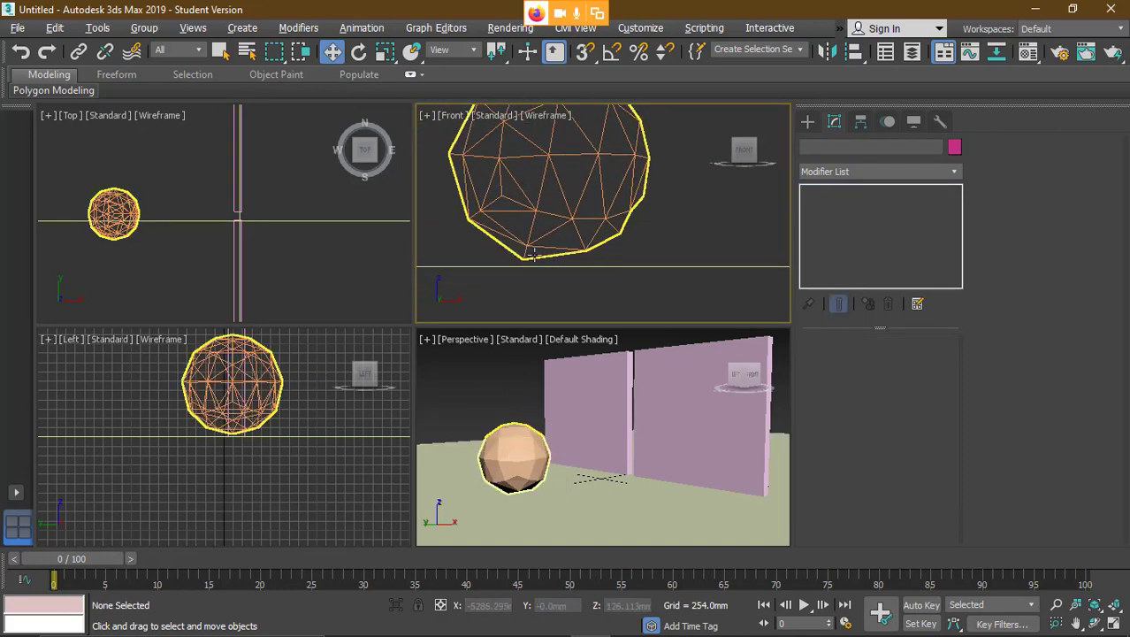
pyautogui.click(531, 221)
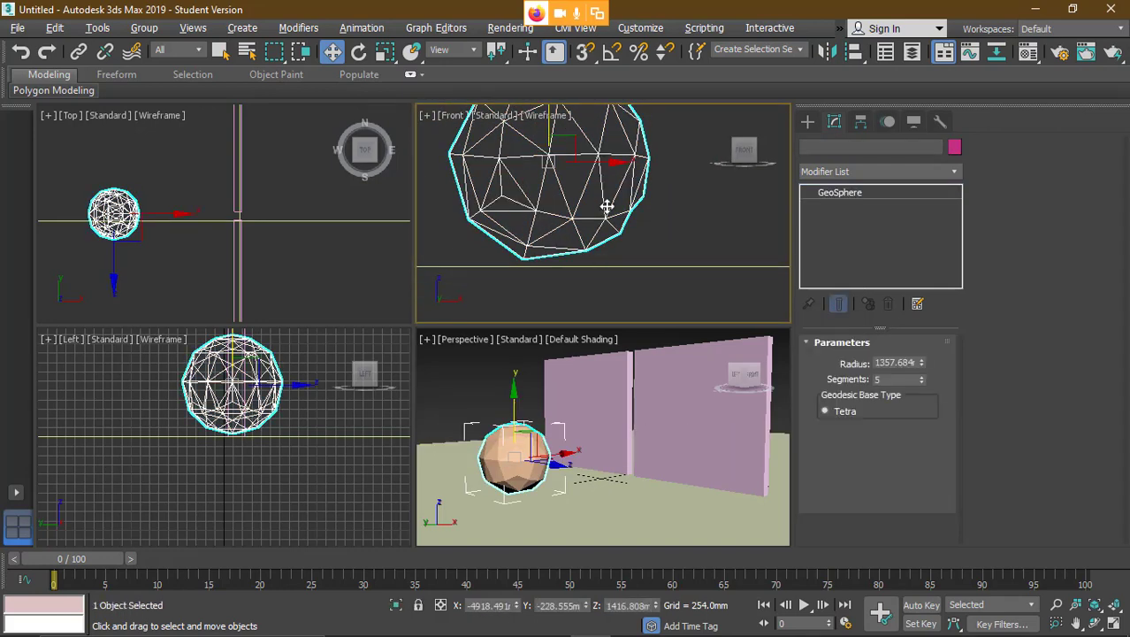
pyautogui.moveTo(606, 205); pyautogui.dragTo(590, 230, button='middle')
pyautogui.click(924, 416)
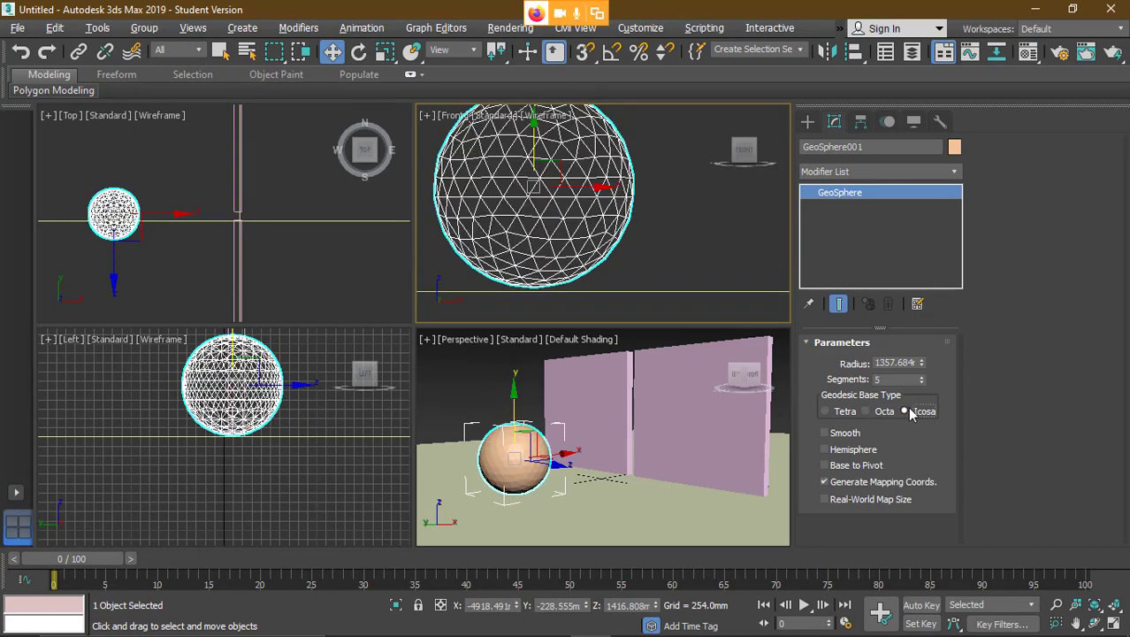
pyautogui.moveTo(922, 383); pyautogui.dragTo(924, 389)
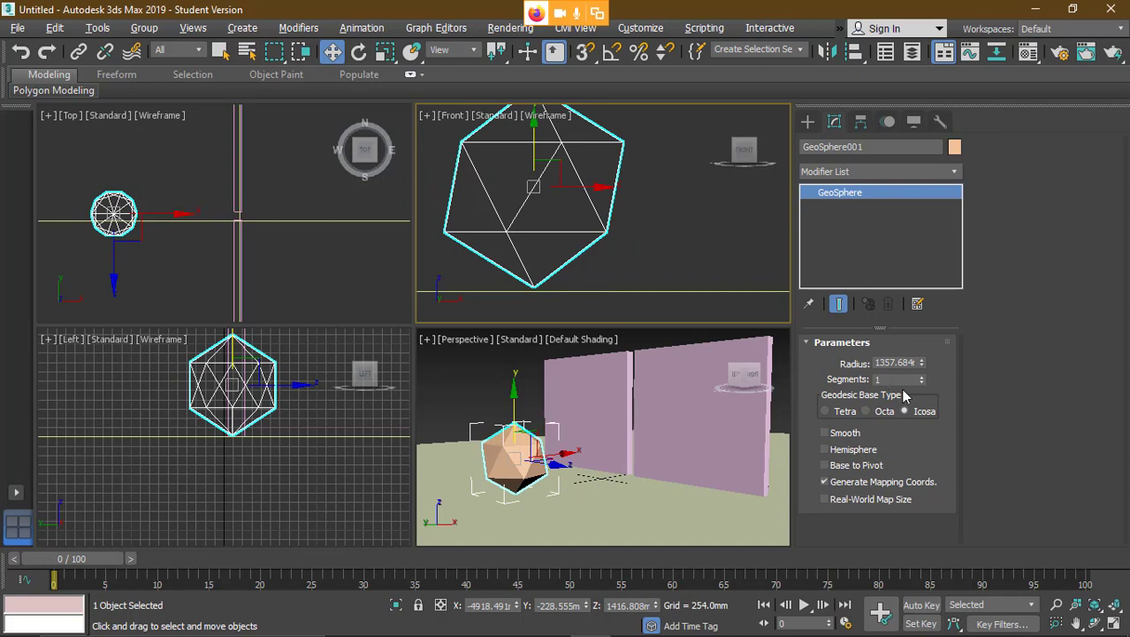
pyautogui.click(921, 376)
pyautogui.click(921, 376)
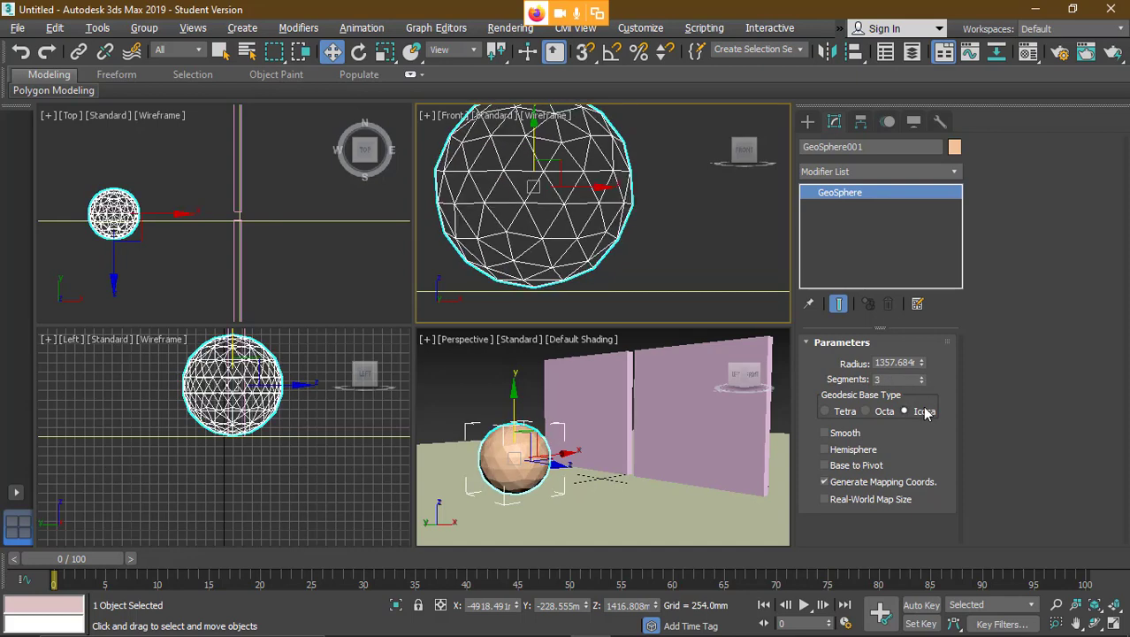
pyautogui.click(922, 377)
# - Set the geosphere to the Tetra base type with 5 segments and lower it onto the plane at about Z 1314 mm
pyautogui.click(849, 412)
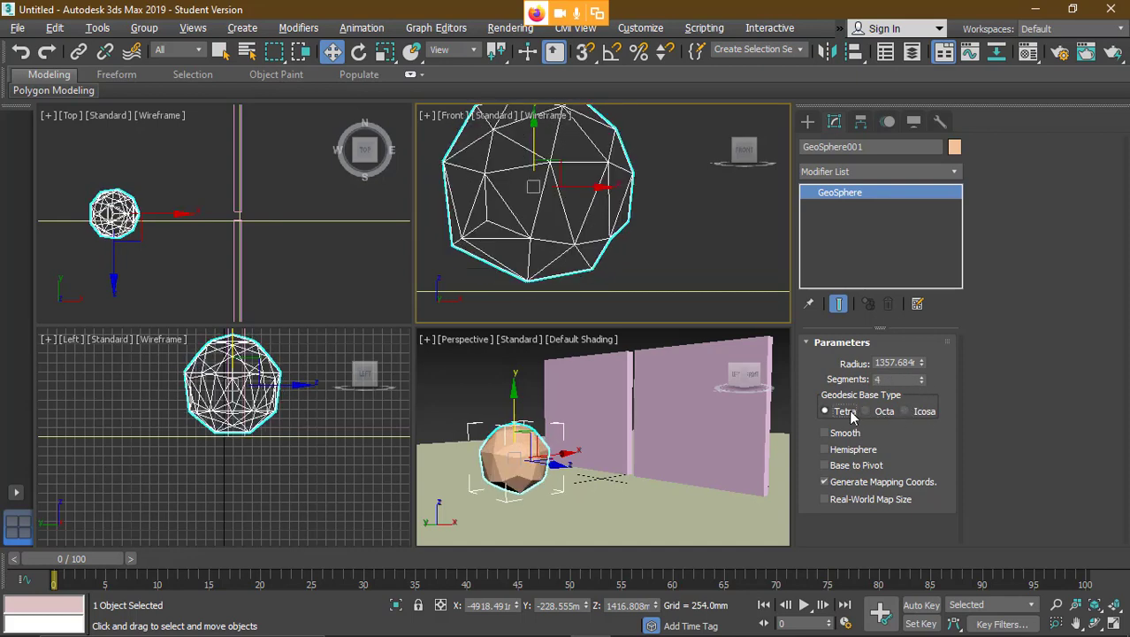
pyautogui.click(922, 377)
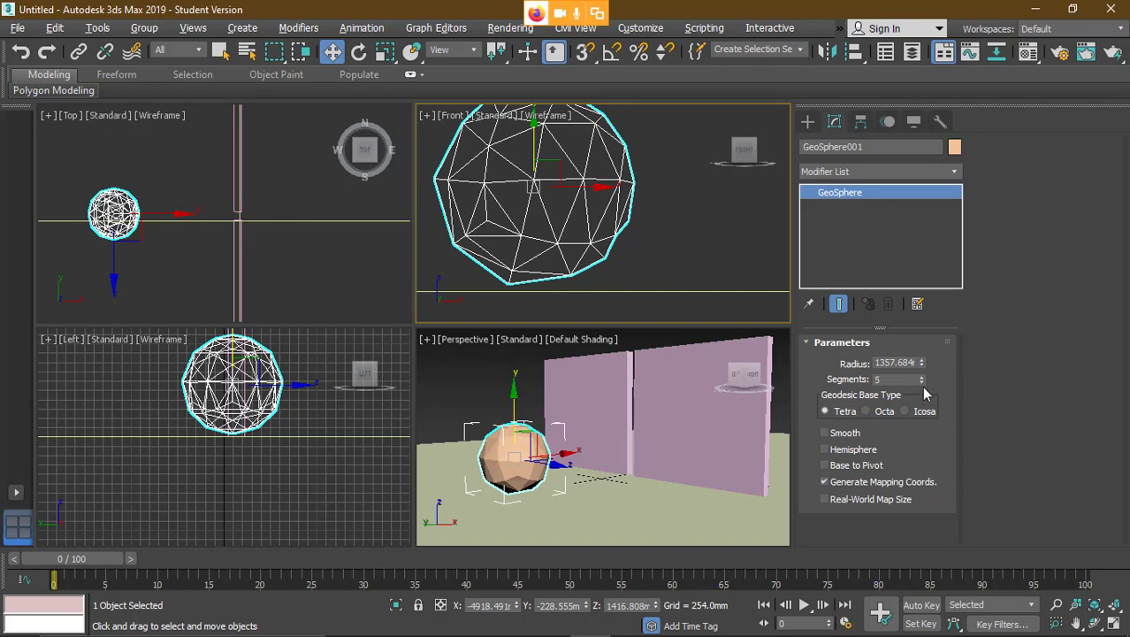
pyautogui.click(922, 383)
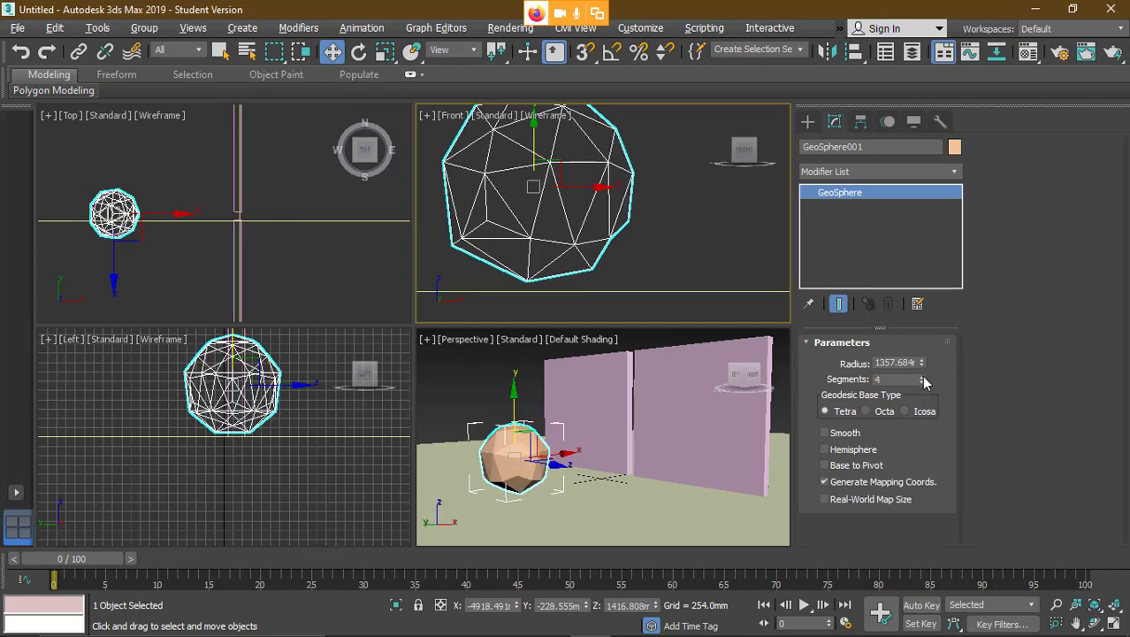
pyautogui.click(923, 377)
pyautogui.click(923, 376)
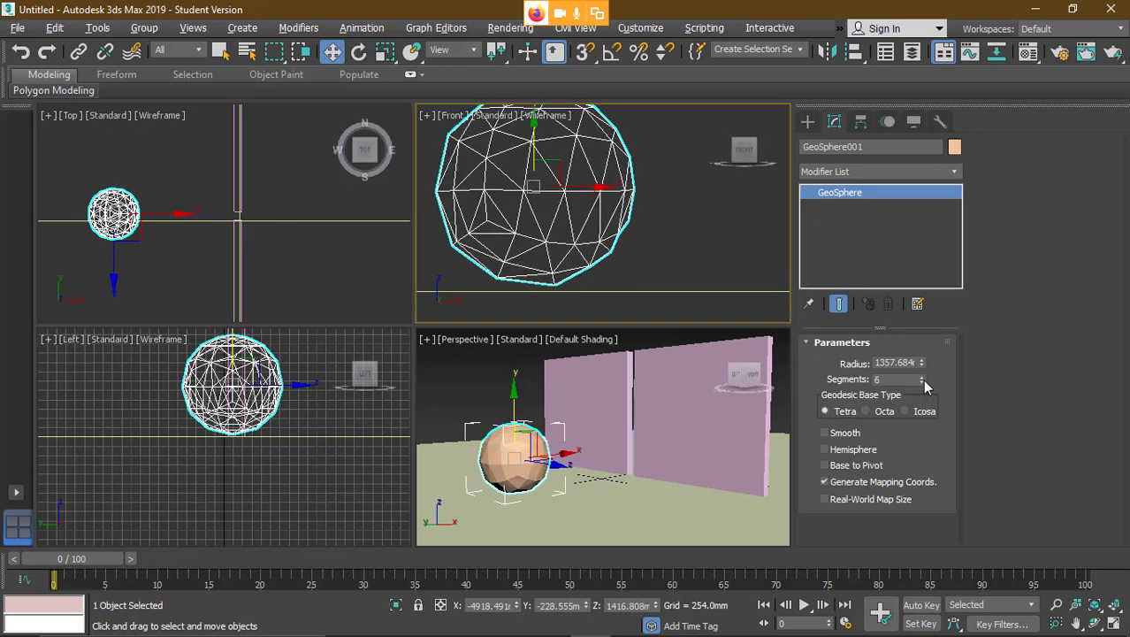
pyautogui.click(922, 383)
pyautogui.moveTo(537, 146); pyautogui.dragTo(537, 154)
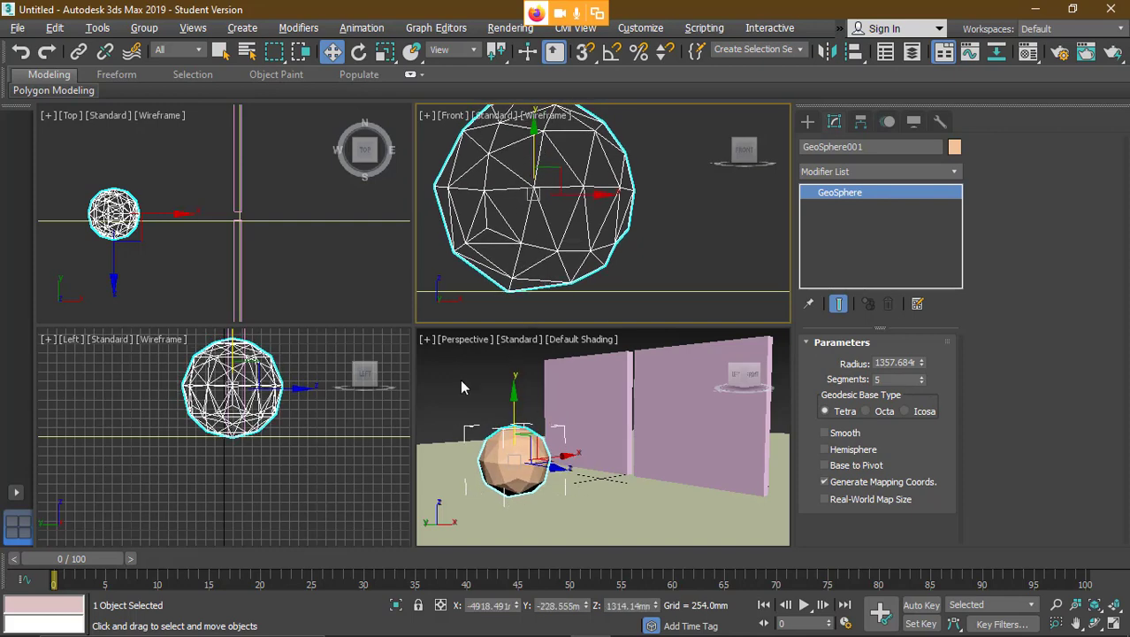
# - In the Top view, move the geosphere away from the walls along X to about -9703 mm
pyautogui.click(182, 210)
pyautogui.scroll(-4, 183, 219)
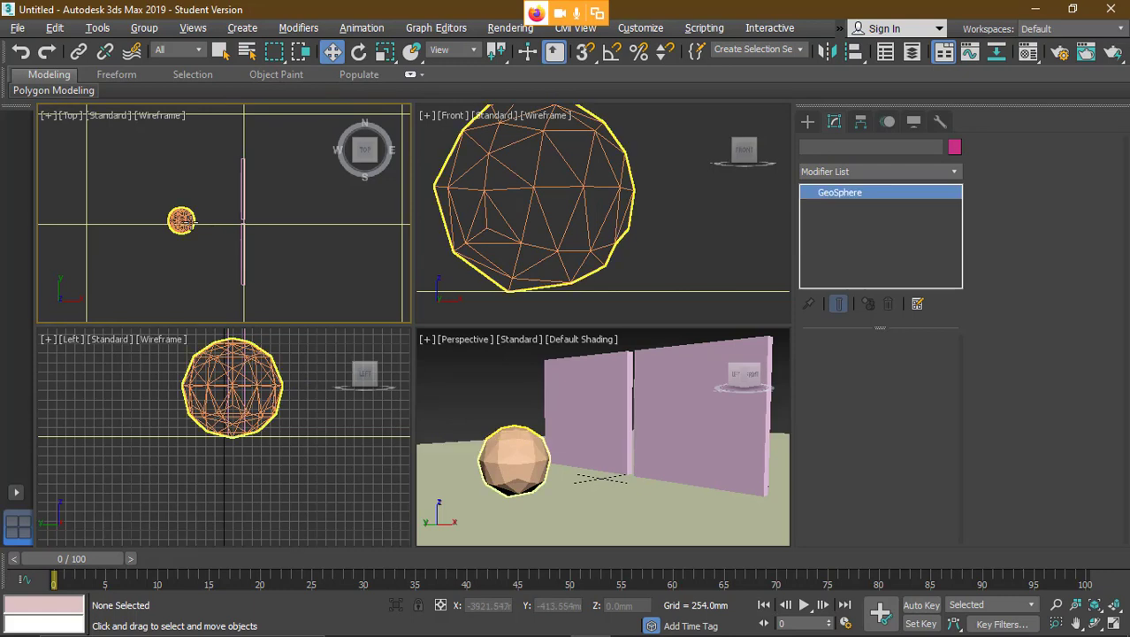
pyautogui.click(181, 219)
pyautogui.moveTo(227, 222); pyautogui.dragTo(189, 219)
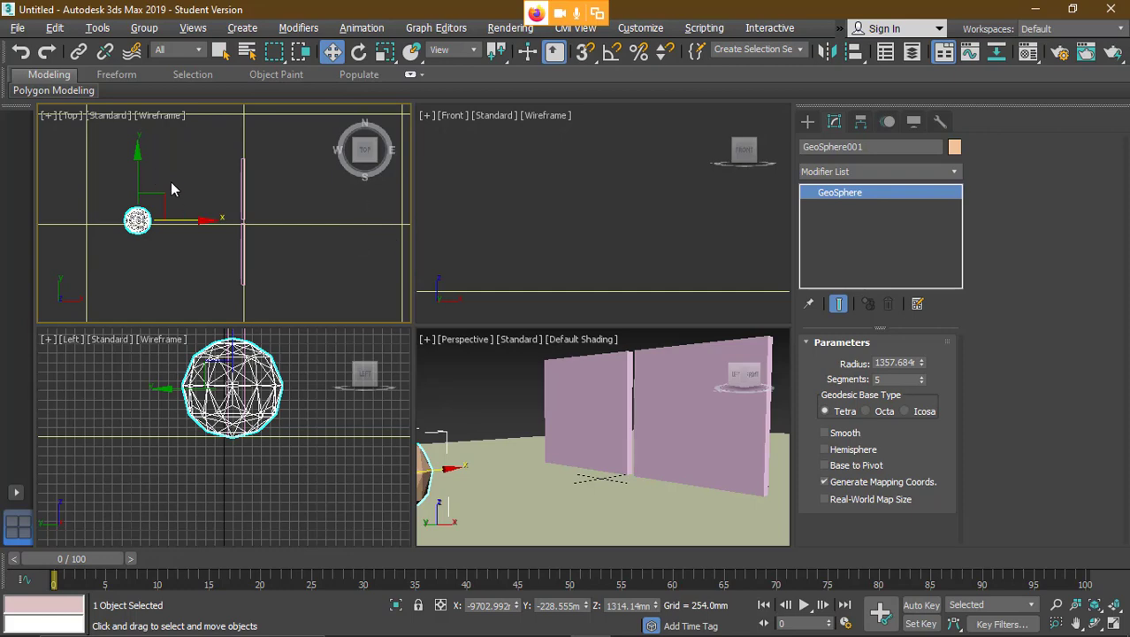
pyautogui.hotkey('alt', 'w')
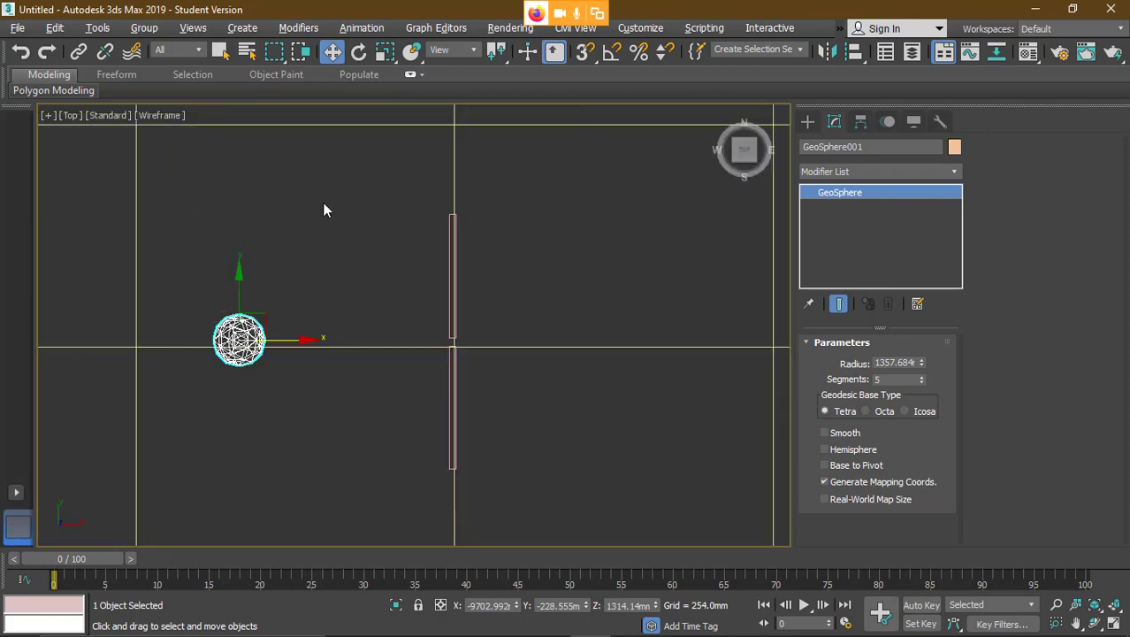
# - Switch the Top viewport's shading from wireframe to Facets
pyautogui.click(171, 124)
pyautogui.click(168, 118)
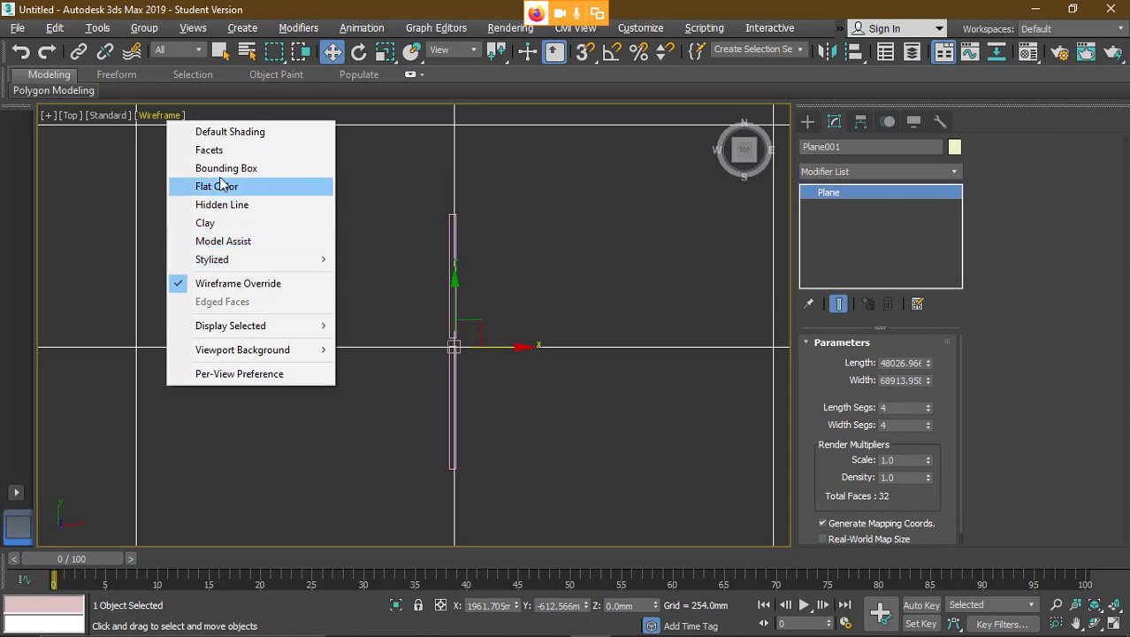
pyautogui.click(219, 150)
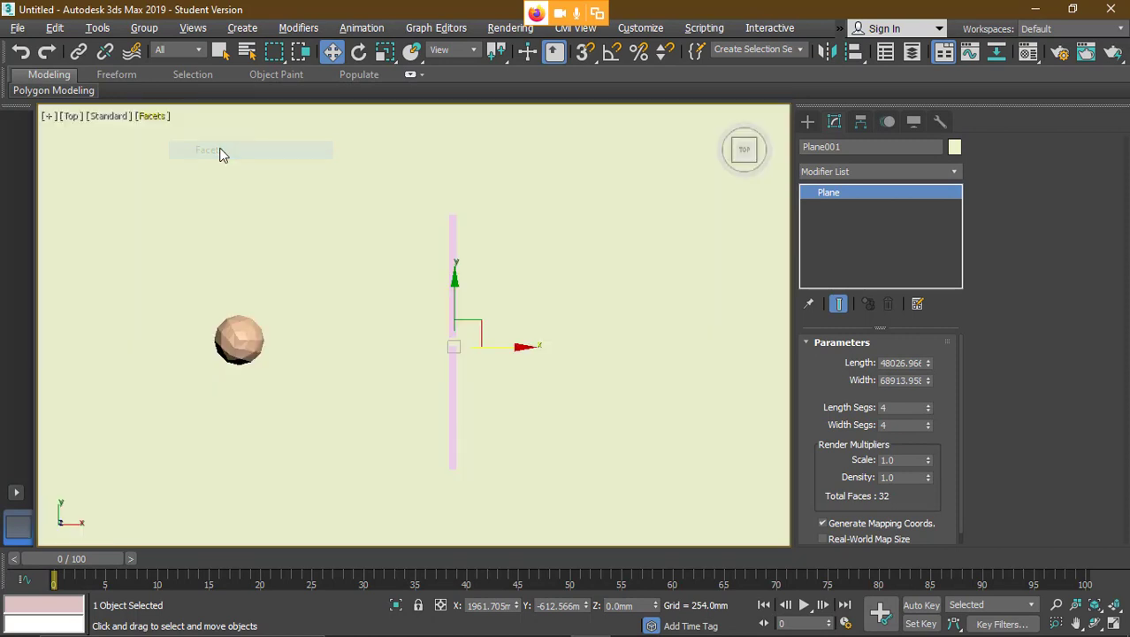
pyautogui.click(156, 116)
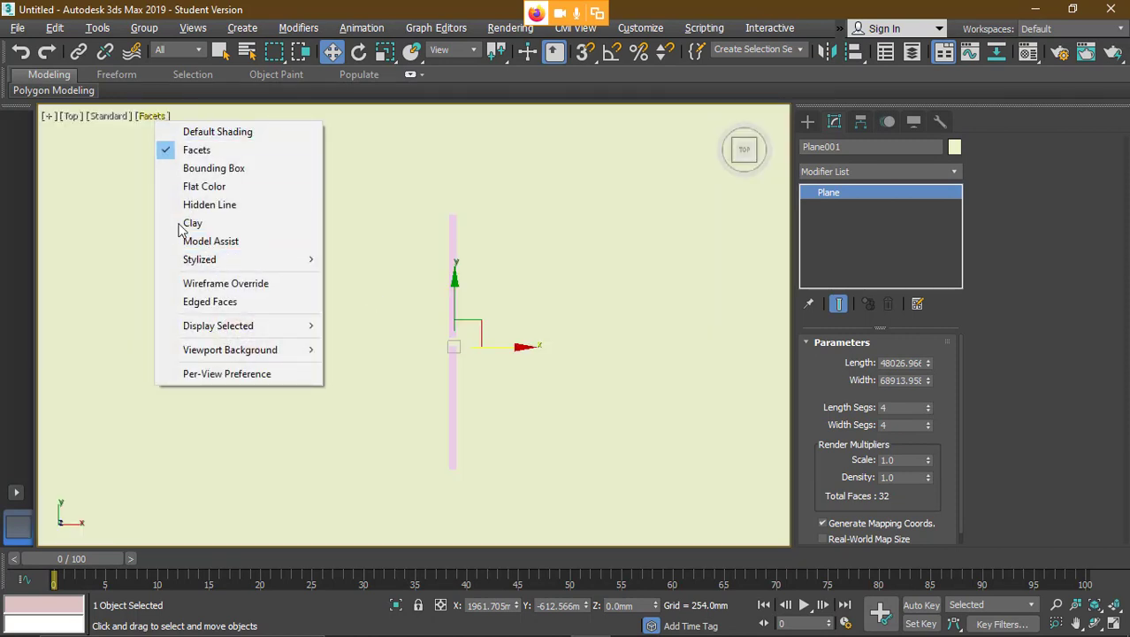
pyautogui.click(125, 160)
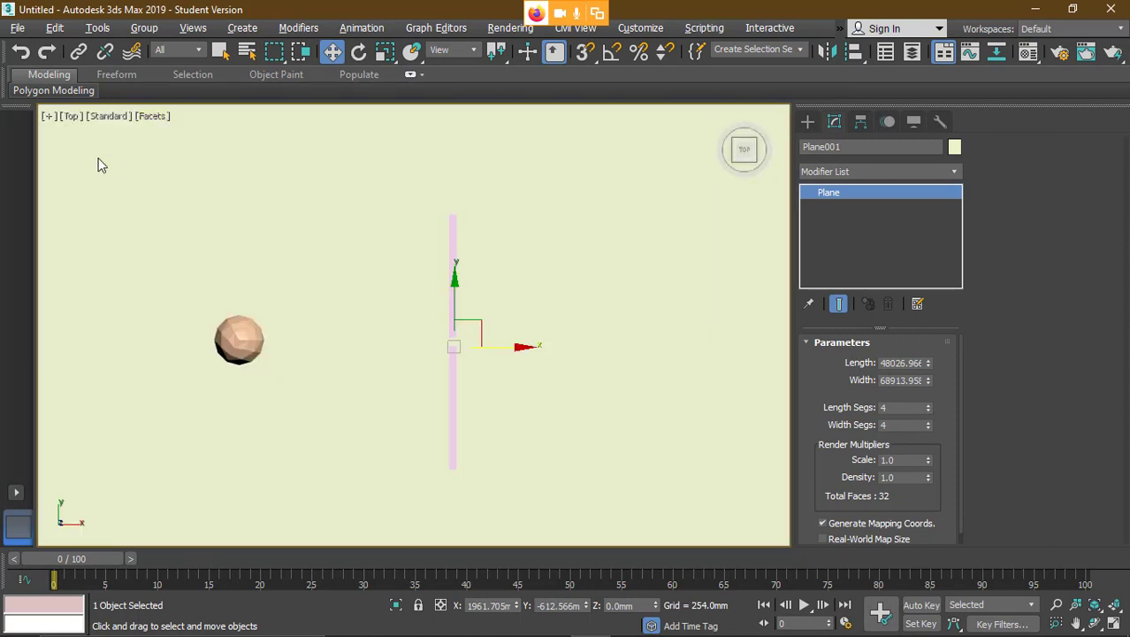
# - Recolor the wall on the positive Y side of the gap dark blue from the basic palette
pyautogui.click(449, 243)
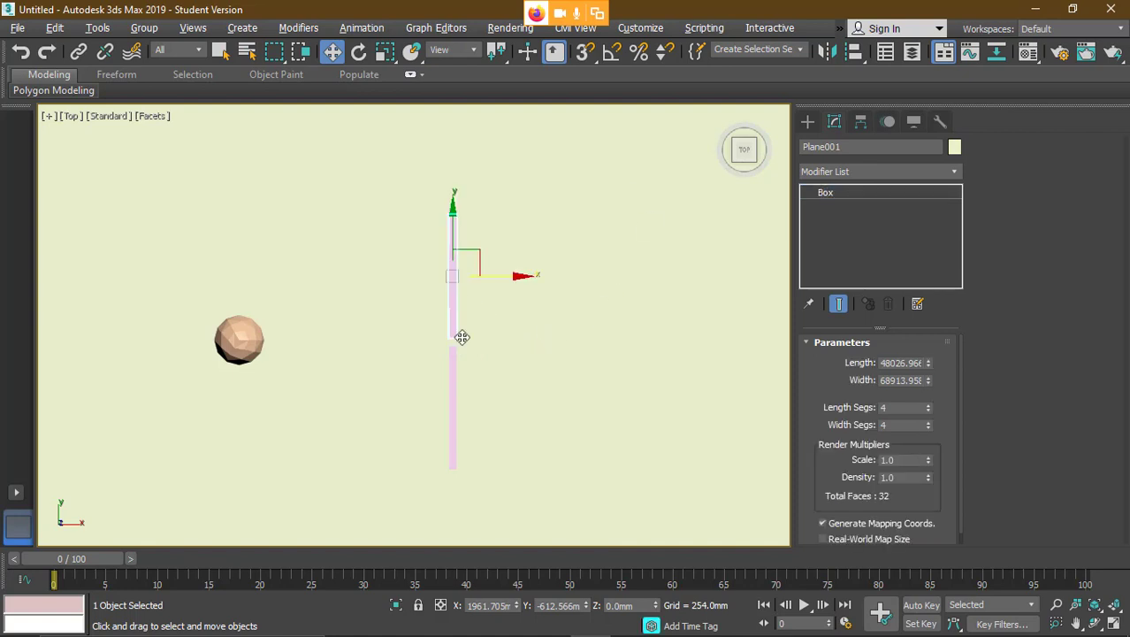
pyautogui.click(954, 148)
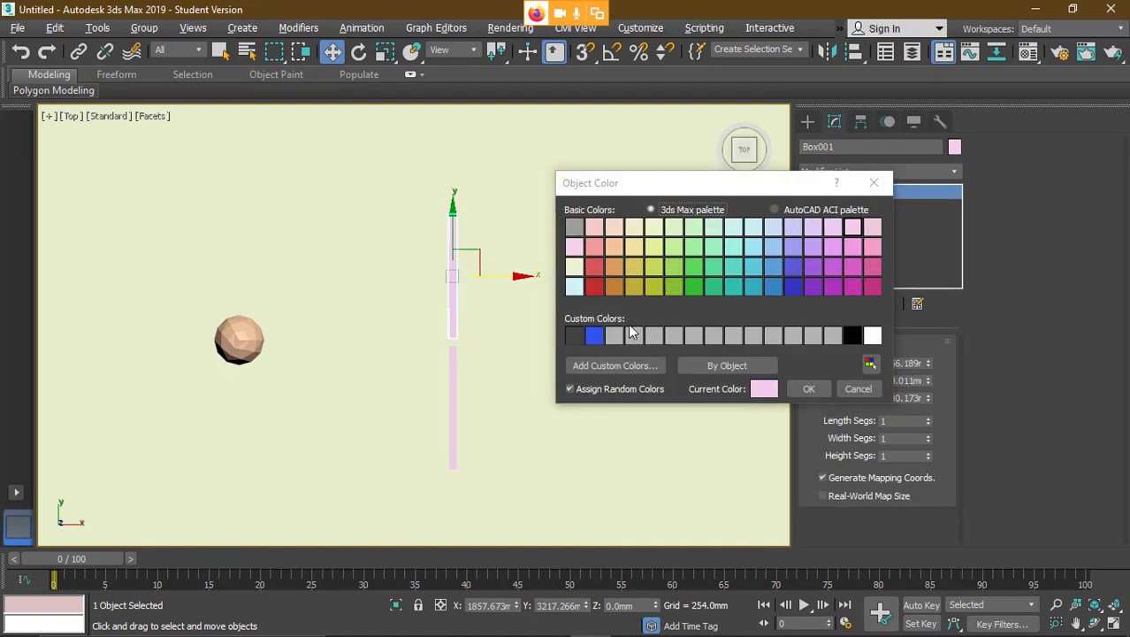
pyautogui.click(792, 285)
pyautogui.click(810, 389)
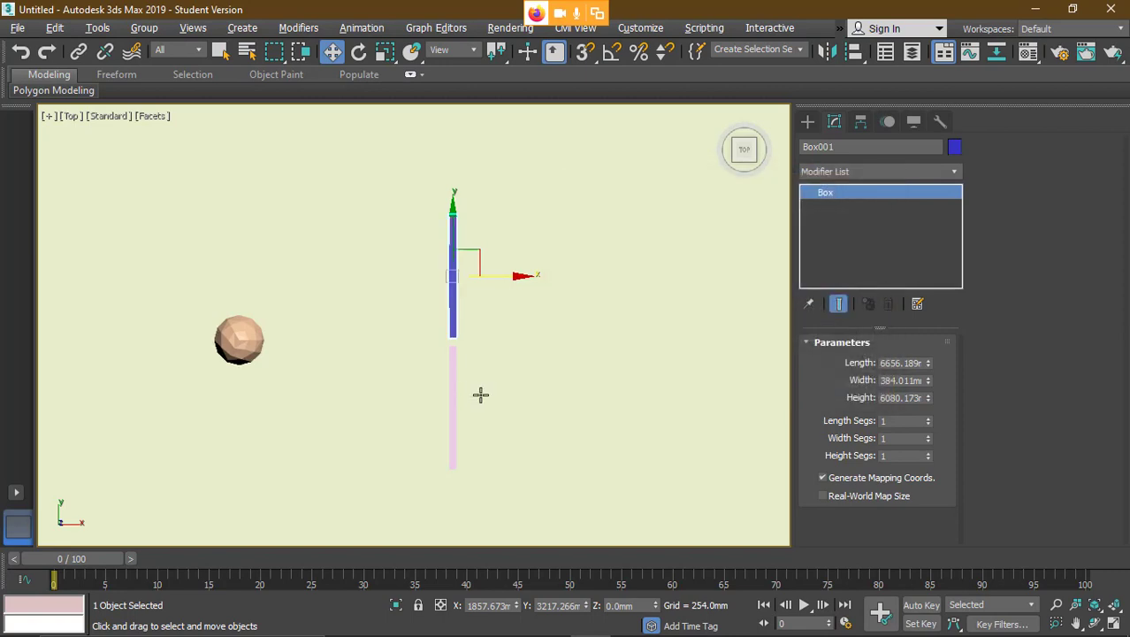
# - Recolor the other wall, on the negative Y side of the gap, with the blue custom color
pyautogui.click(454, 386)
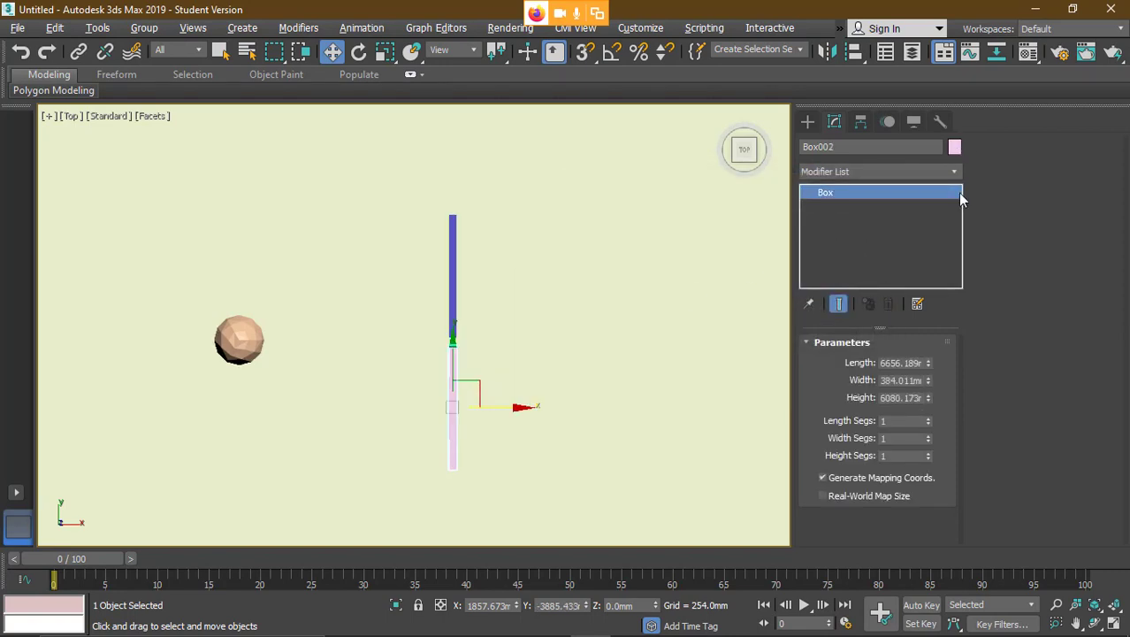
pyautogui.click(954, 148)
pyautogui.click(601, 339)
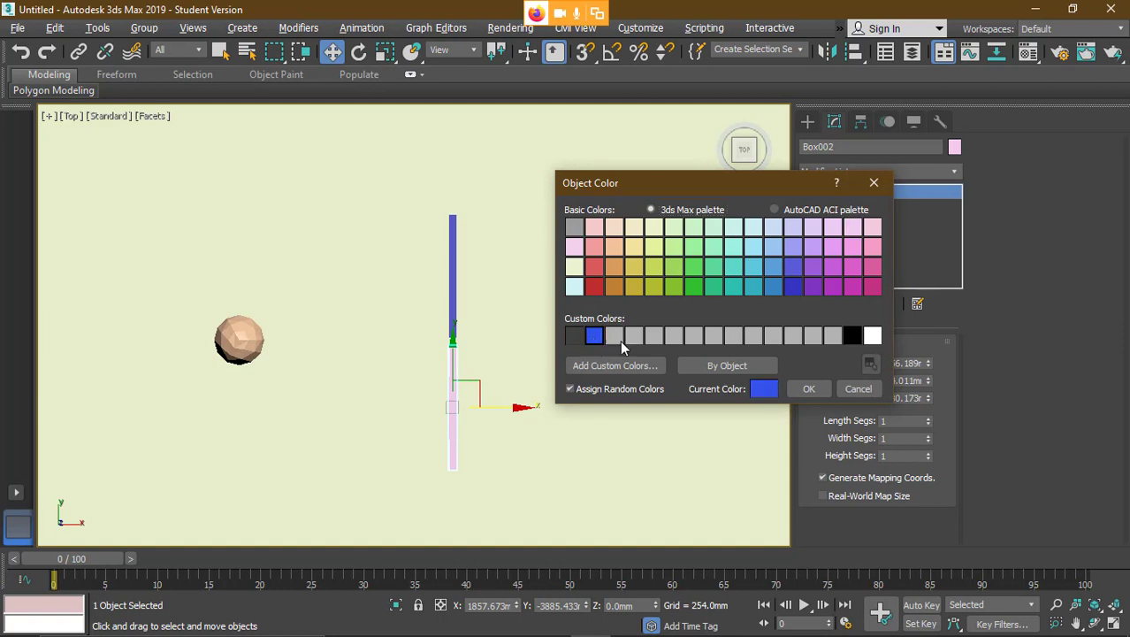
pyautogui.click(805, 389)
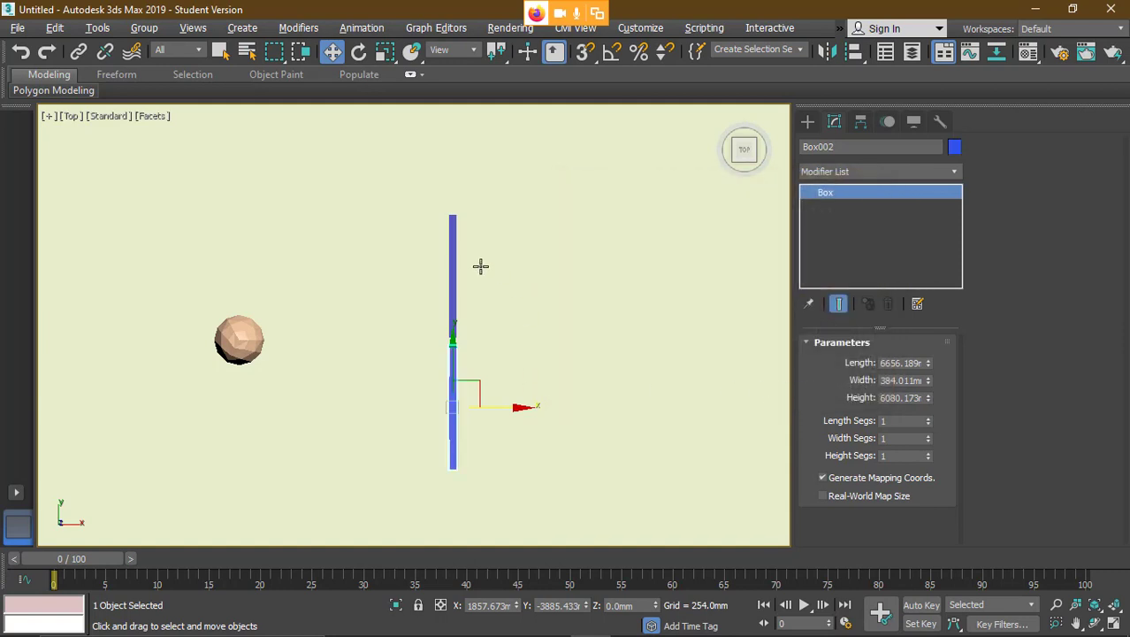
# - Change the ground plane's object color to light red from the 3ds Max palette
pyautogui.click(597, 133)
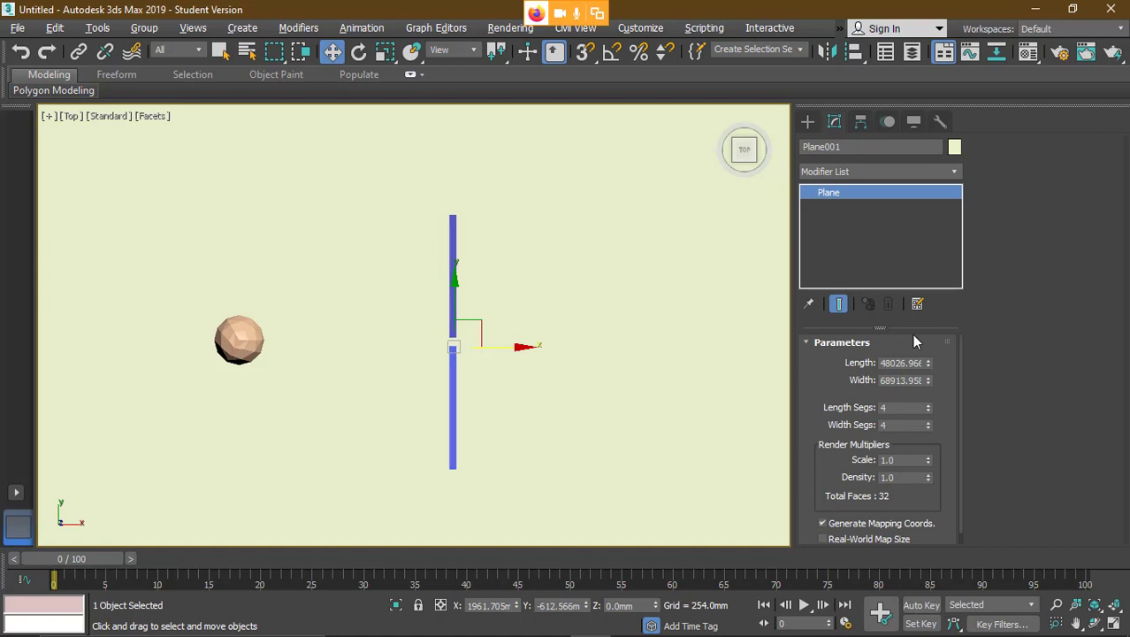
pyautogui.click(954, 148)
pyautogui.click(595, 268)
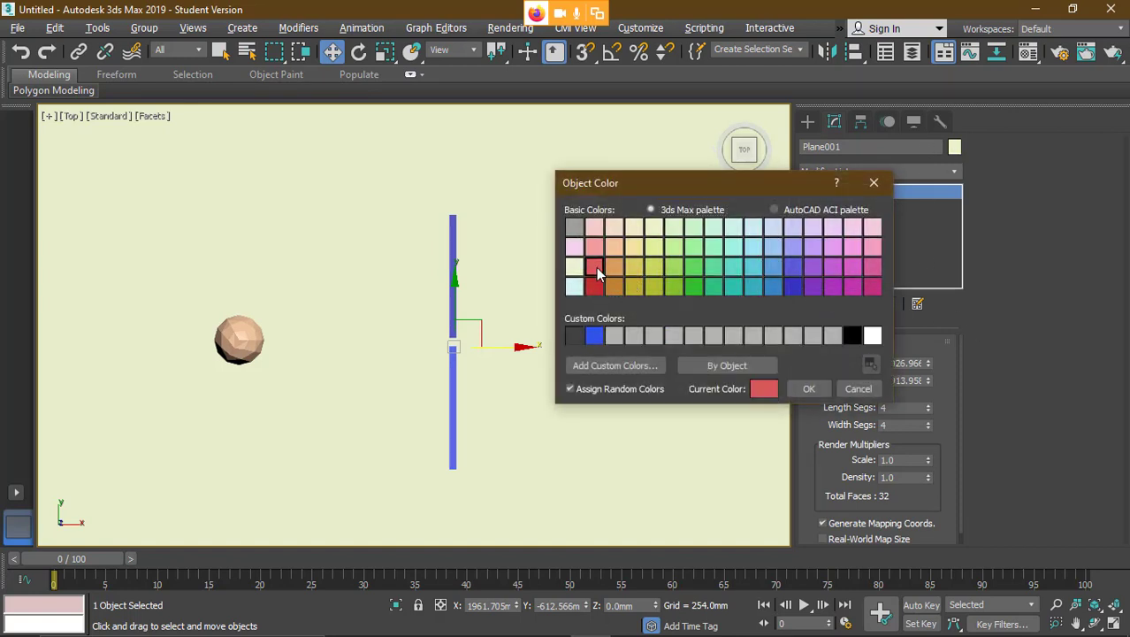
pyautogui.click(812, 391)
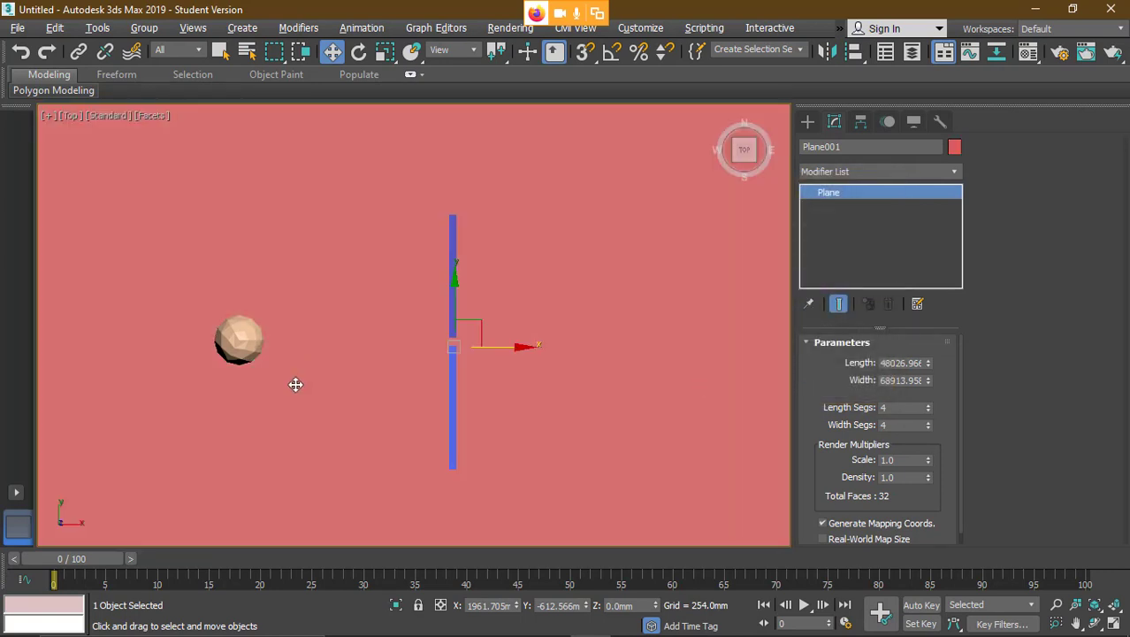
# - Move the geosphere farther from the walls along X to about -14333 mm
pyautogui.click(238, 336)
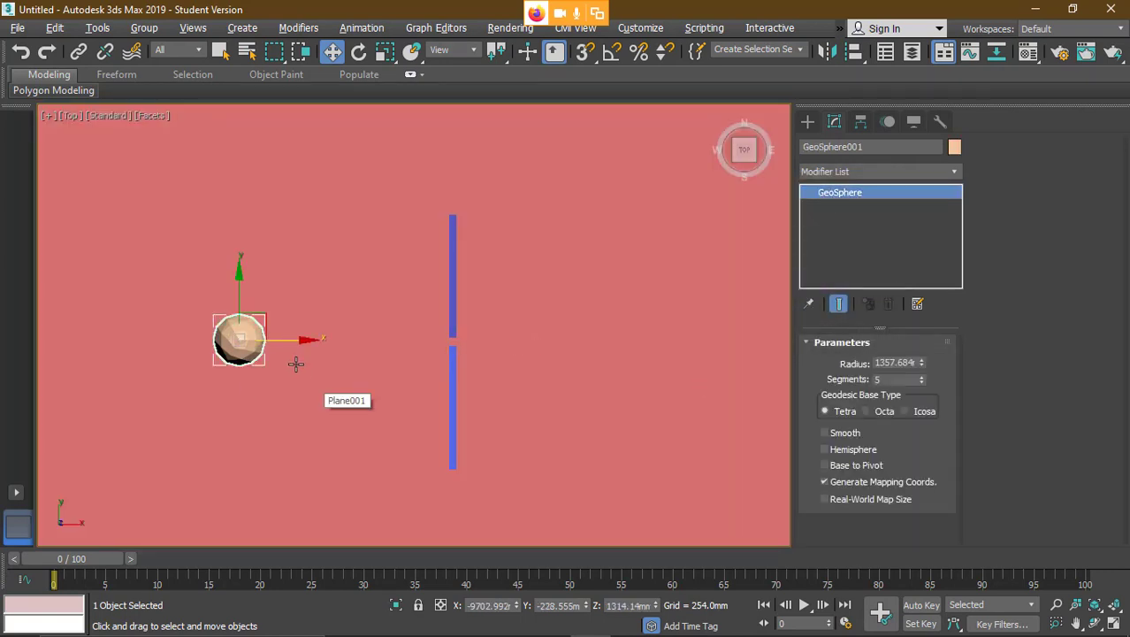
pyautogui.moveTo(295, 341); pyautogui.dragTo(201, 330)
pyautogui.moveTo(320, 320); pyautogui.dragTo(298, 313, button='middle')
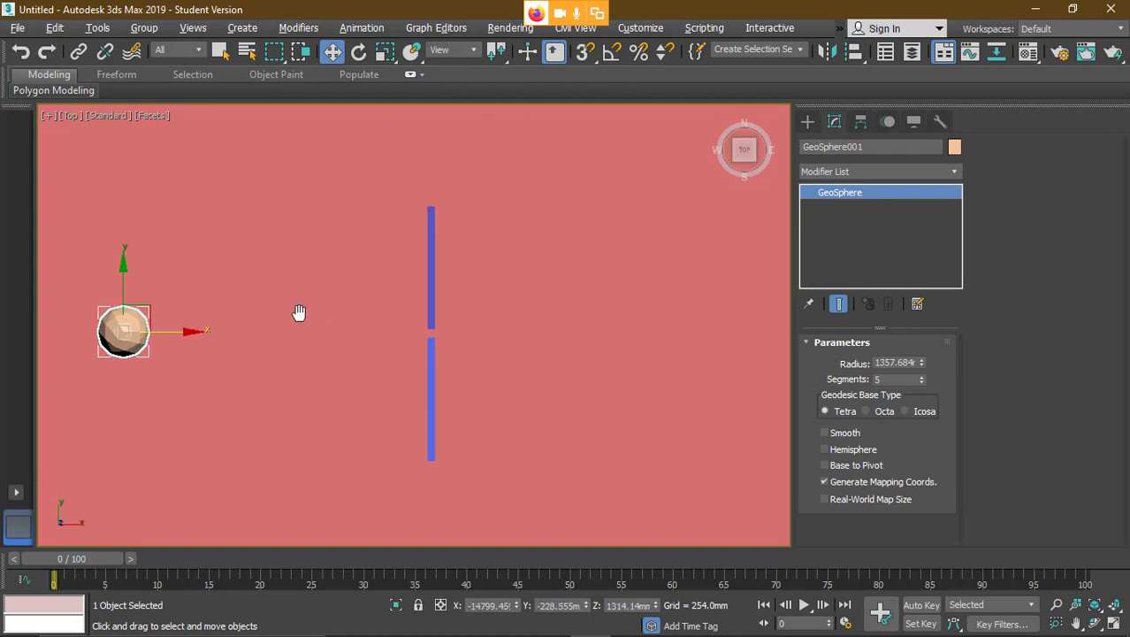
pyautogui.moveTo(189, 328); pyautogui.dragTo(192, 329)
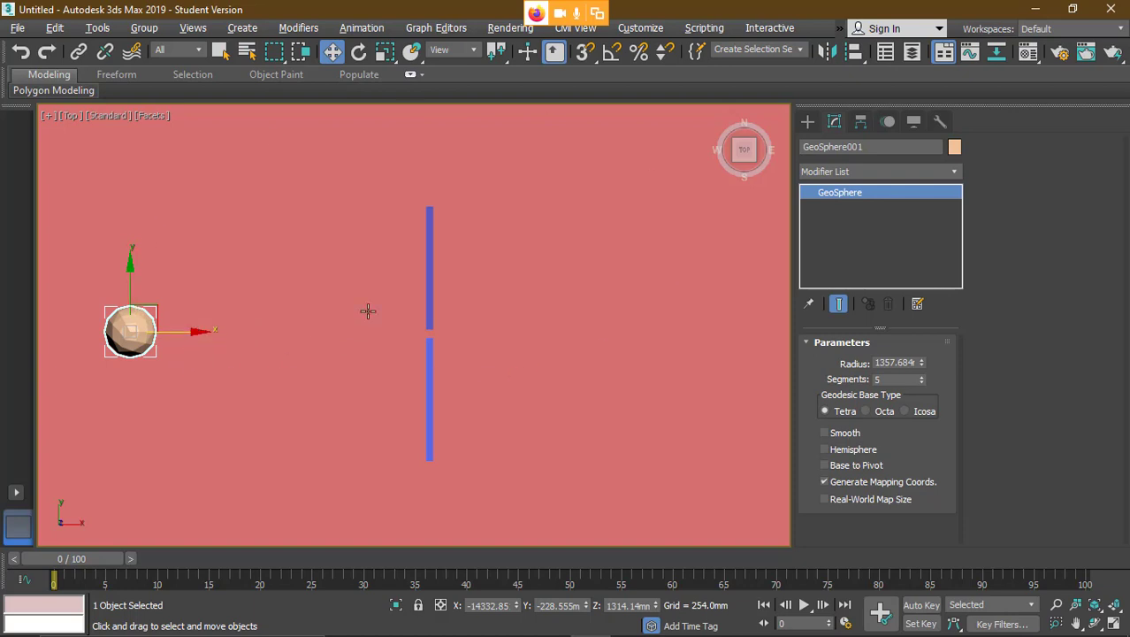
pyautogui.moveTo(451, 310); pyautogui.dragTo(420, 302, button='middle')
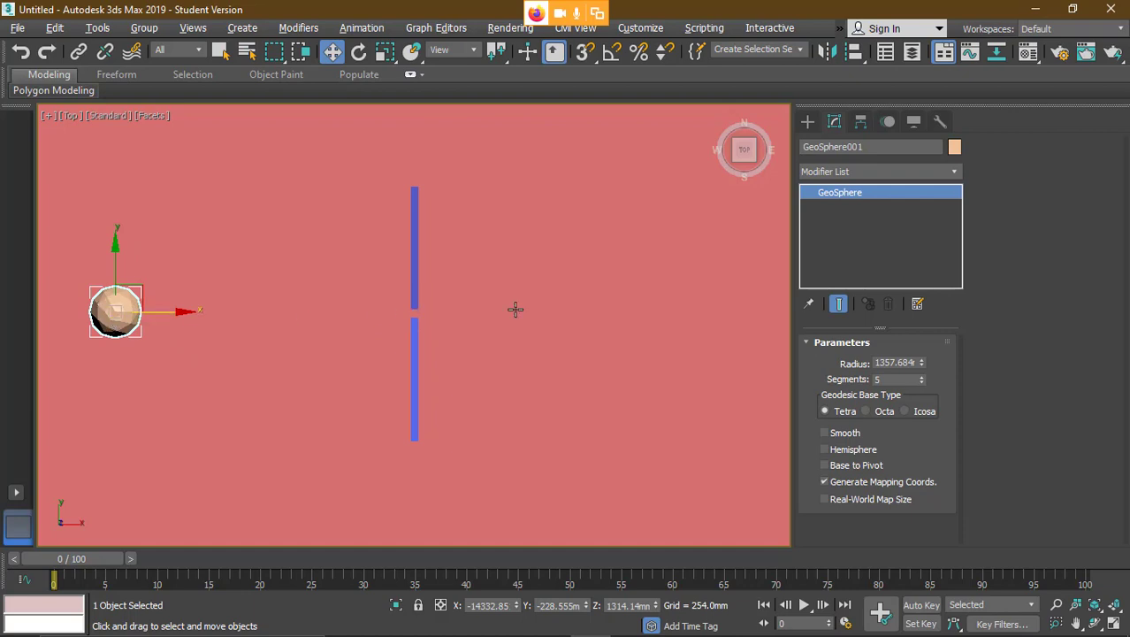
# - Move the time slider to frame 4 and set the animation length to 240 frames in the time configuration
pyautogui.moveTo(76, 563); pyautogui.dragTo(116, 560)
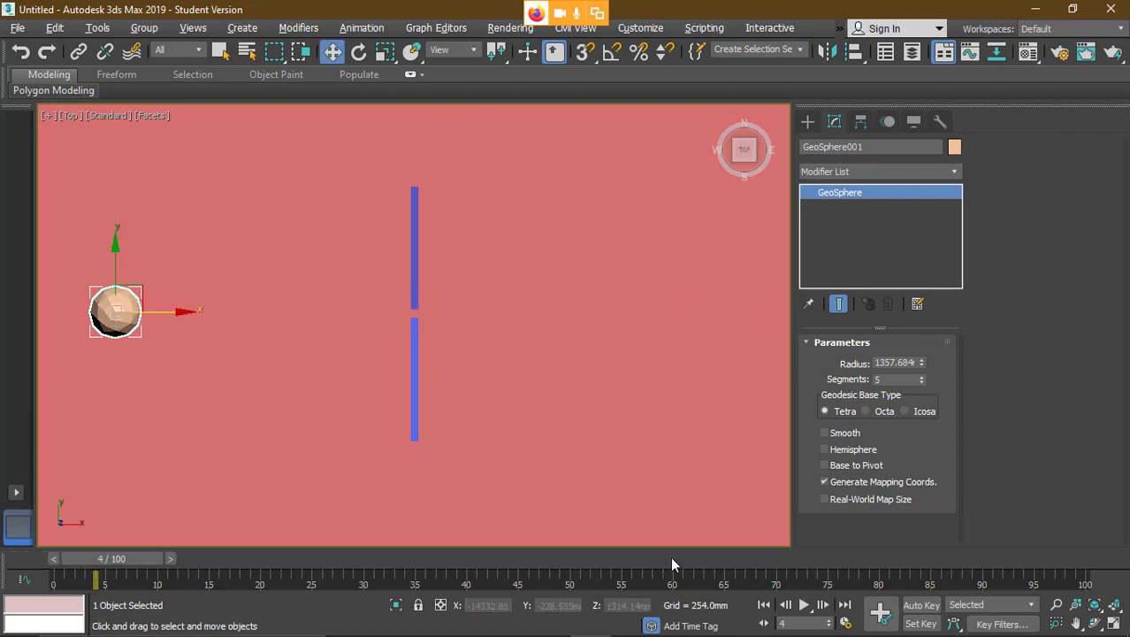
pyautogui.click(846, 623)
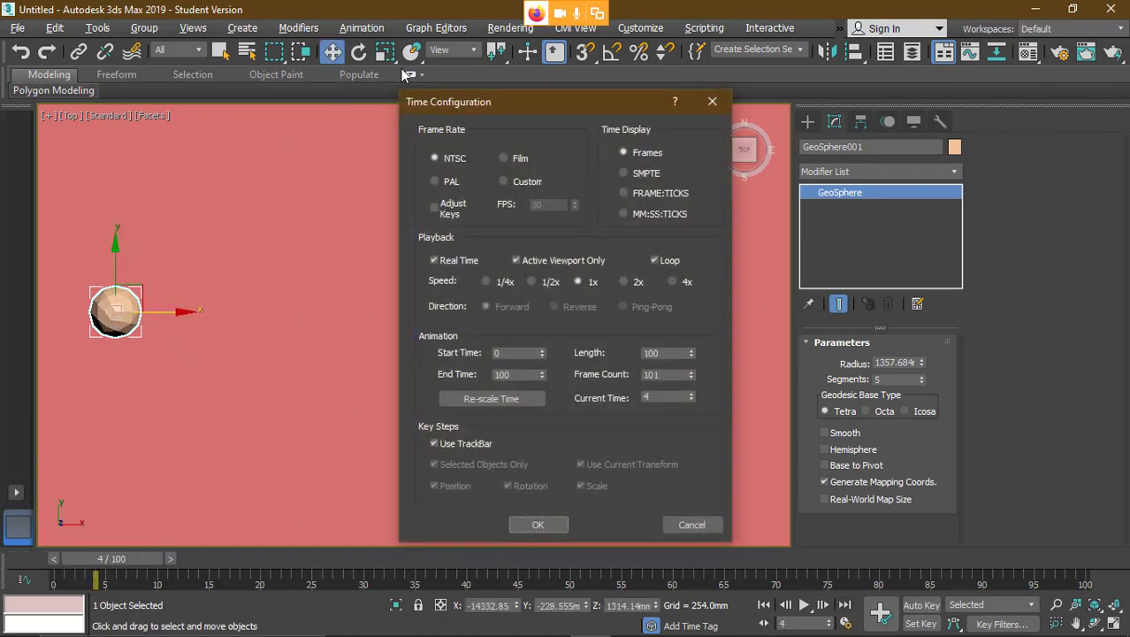
pyautogui.moveTo(484, 103); pyautogui.dragTo(460, 102)
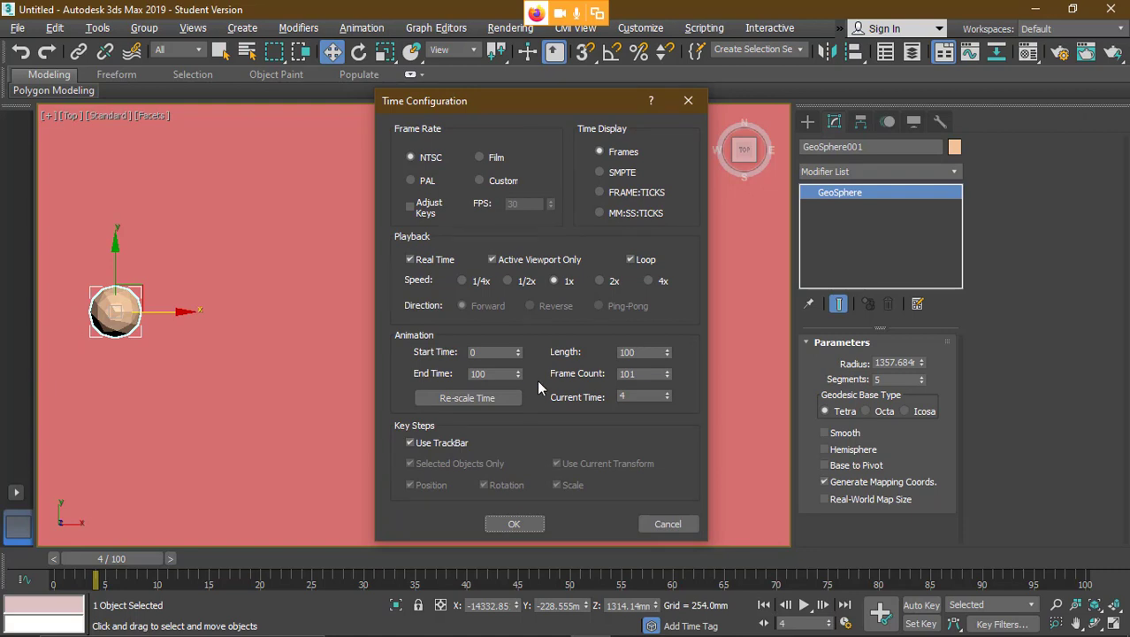
pyautogui.moveTo(634, 351); pyautogui.dragTo(563, 348)
pyautogui.write('240')
pyautogui.doubleClick(497, 375)
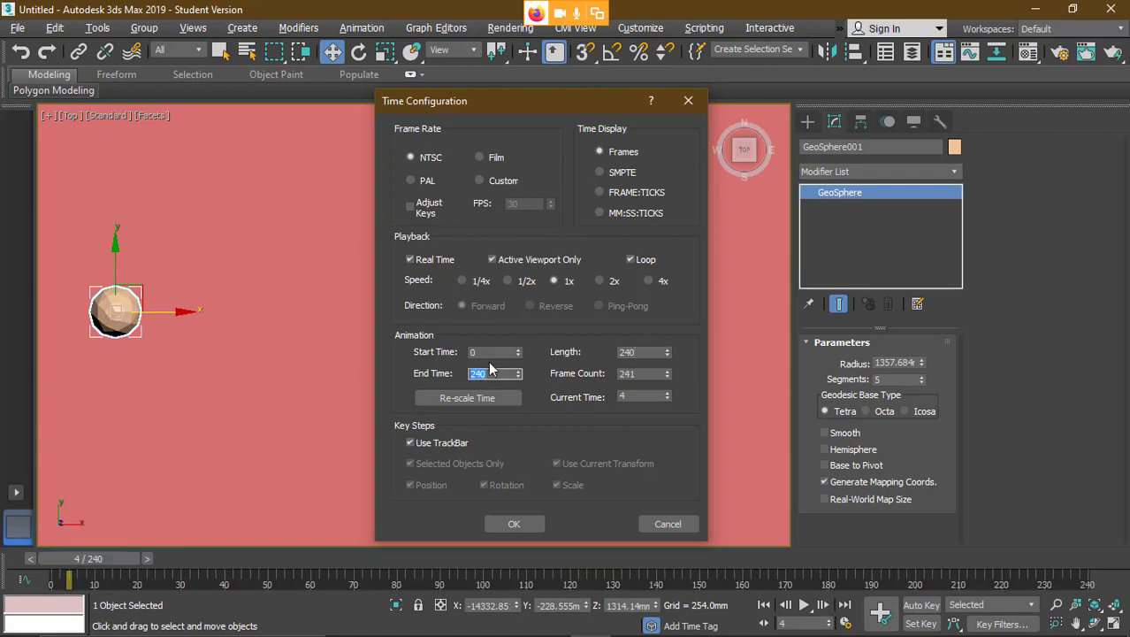
# - Try a start time of 10 and a new end time, and set the animation length to 260 frames
pyautogui.moveTo(493, 354); pyautogui.dragTo(434, 355)
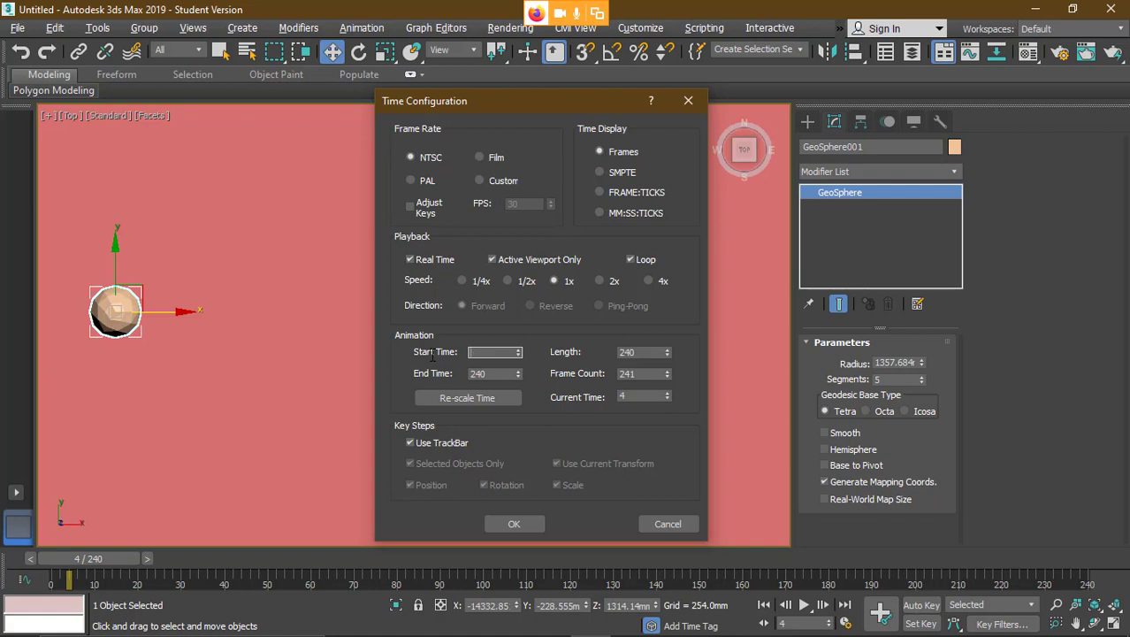
pyautogui.write('10')
pyautogui.doubleClick(506, 373)
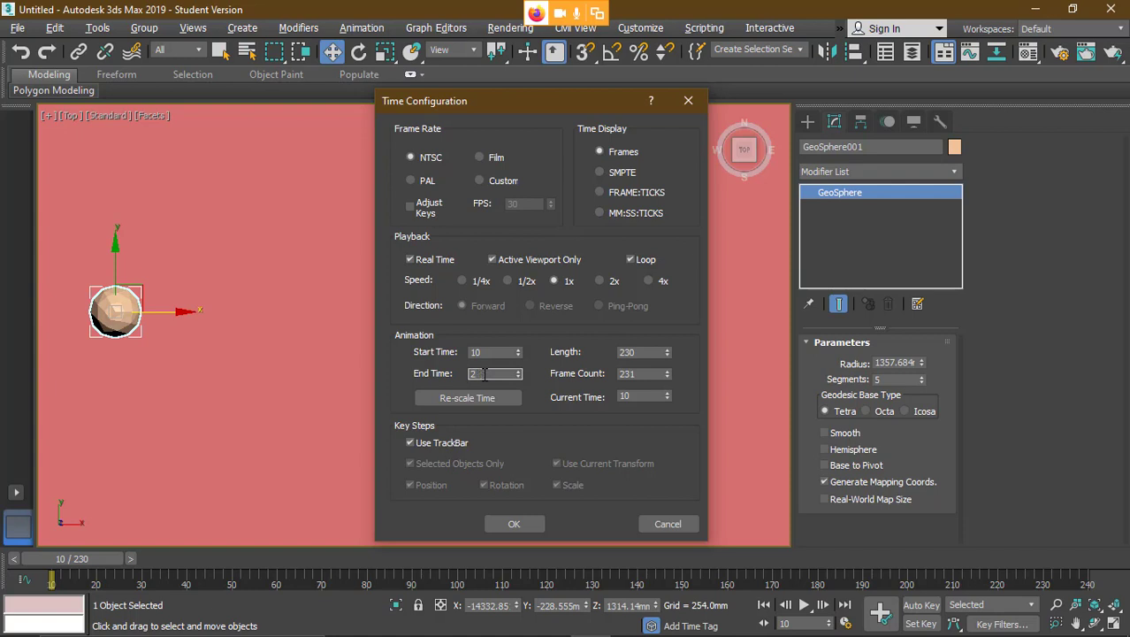
pyautogui.doubleClick(648, 352)
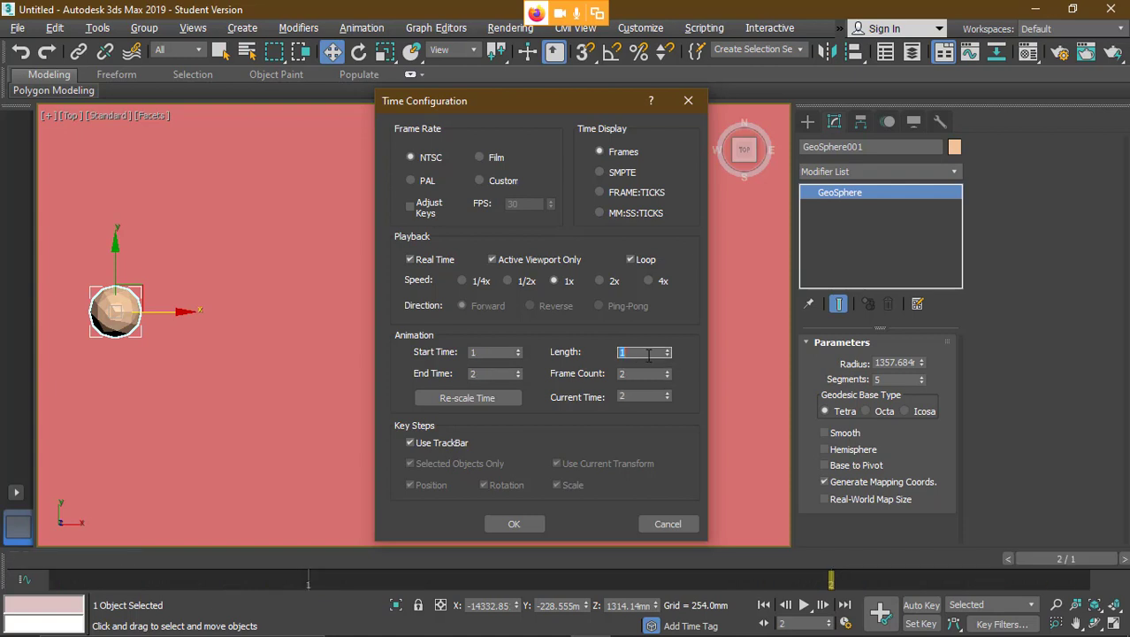
pyautogui.press('Return')
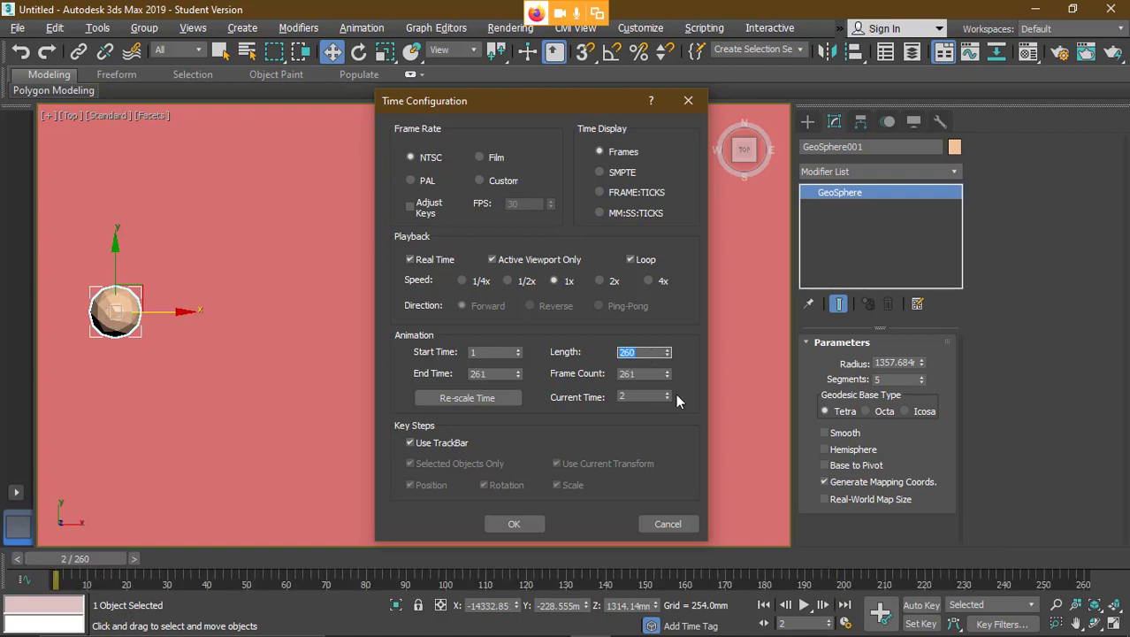
# - Set the animation start time to 10 and its length to 260 frames, and apply the time configuration
pyautogui.doubleClick(502, 353)
pyautogui.write('10')
pyautogui.press('Return')
pyautogui.doubleClick(495, 373)
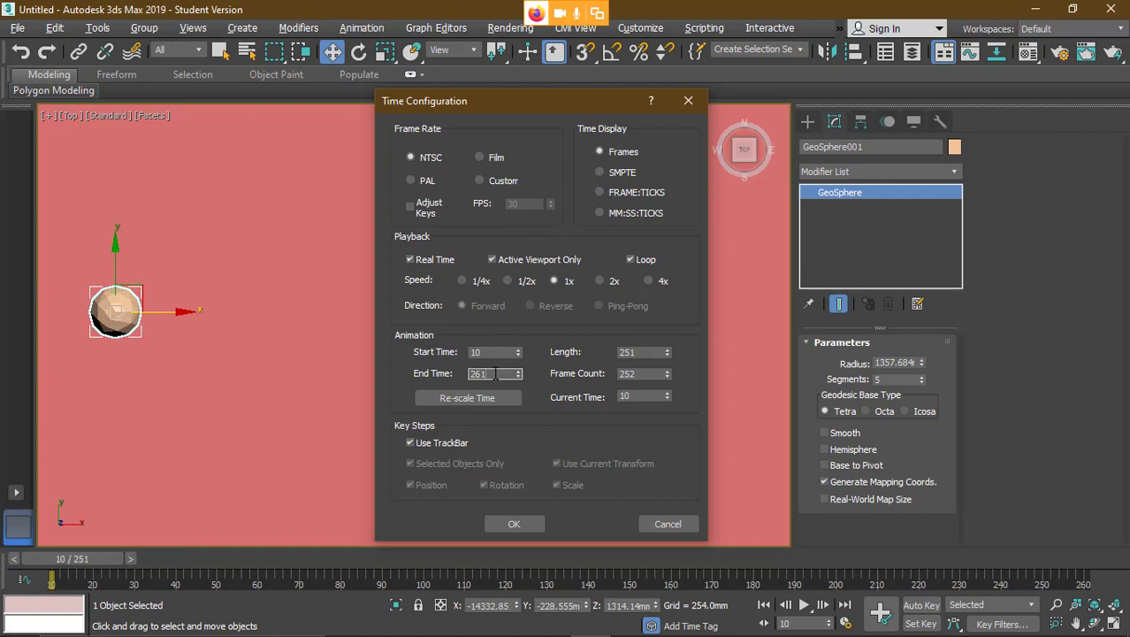
pyautogui.moveTo(477, 374); pyautogui.dragTo(518, 374)
pyautogui.click(655, 351)
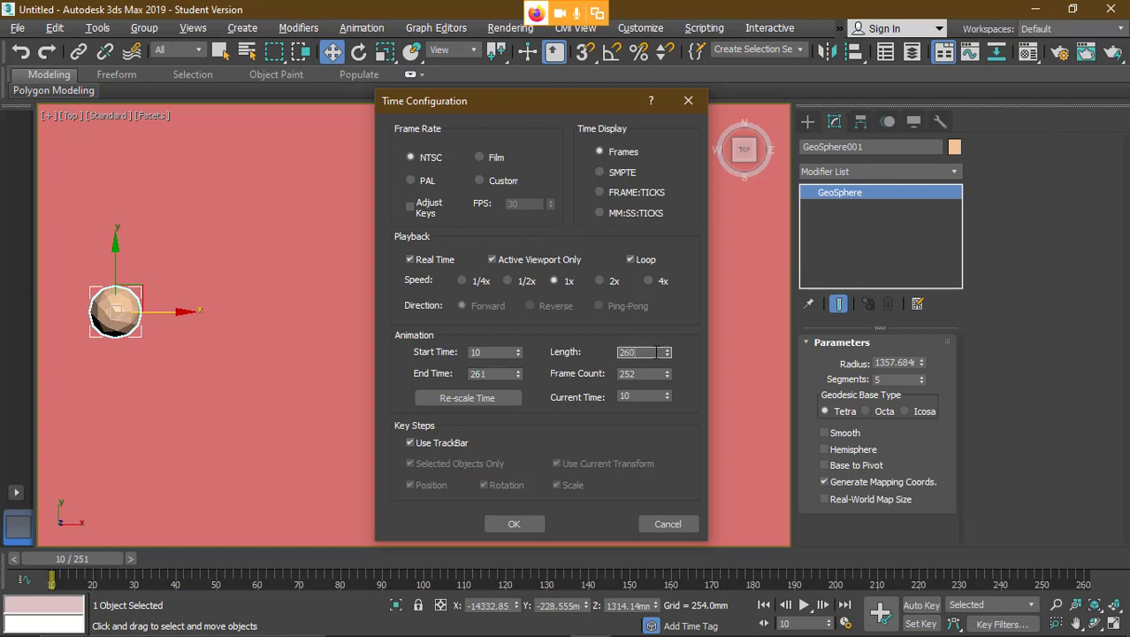
pyautogui.click(498, 373)
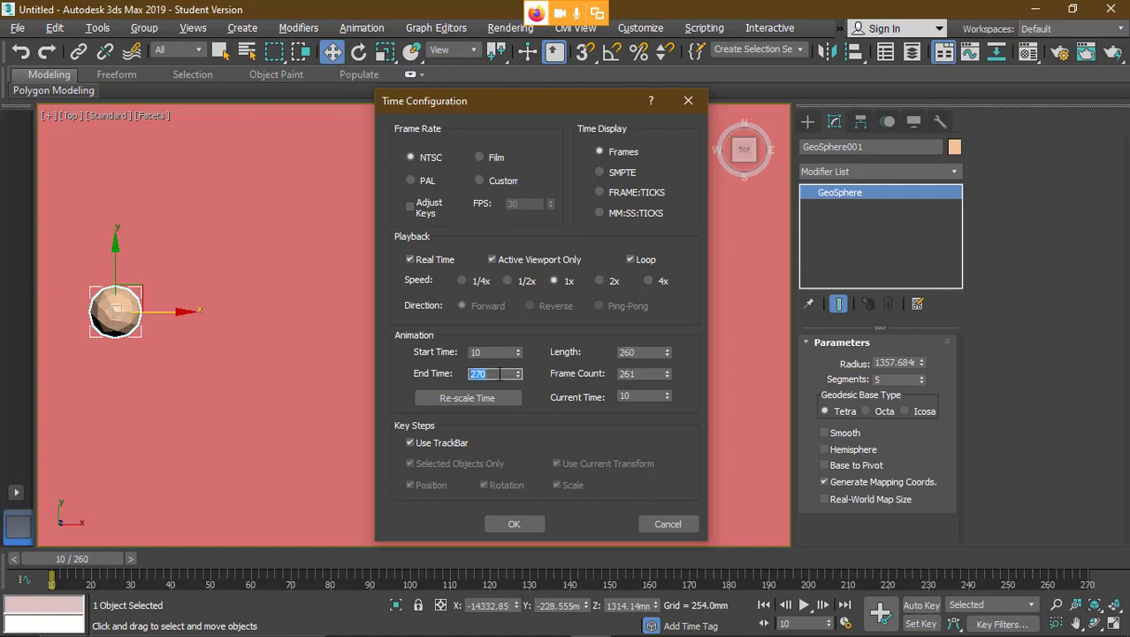
pyautogui.click(500, 373)
pyautogui.click(514, 524)
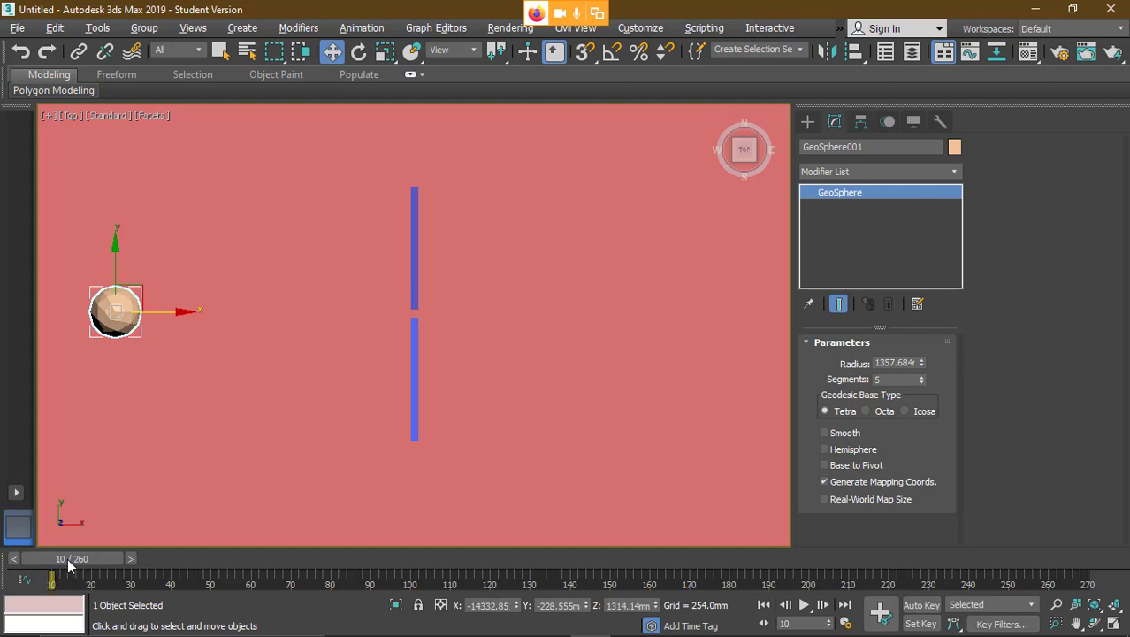
# - Reconfigure the animation to a length of 240 frames, running from frame 10 to frame 250
pyautogui.moveTo(69, 567); pyautogui.dragTo(36, 571)
pyautogui.press('w')
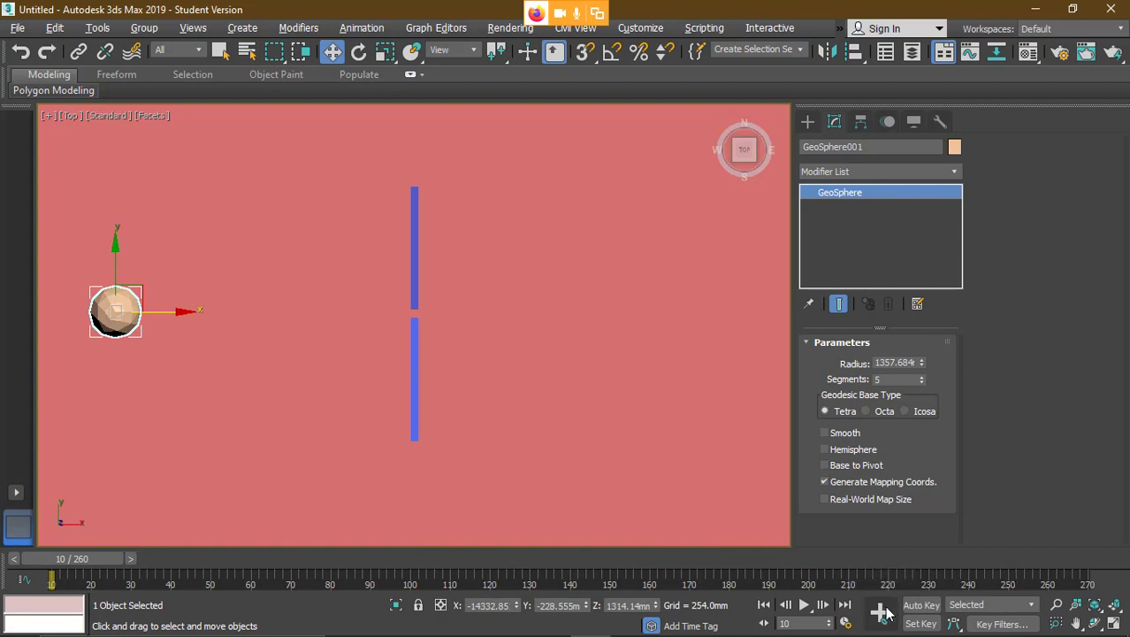
pyautogui.click(846, 623)
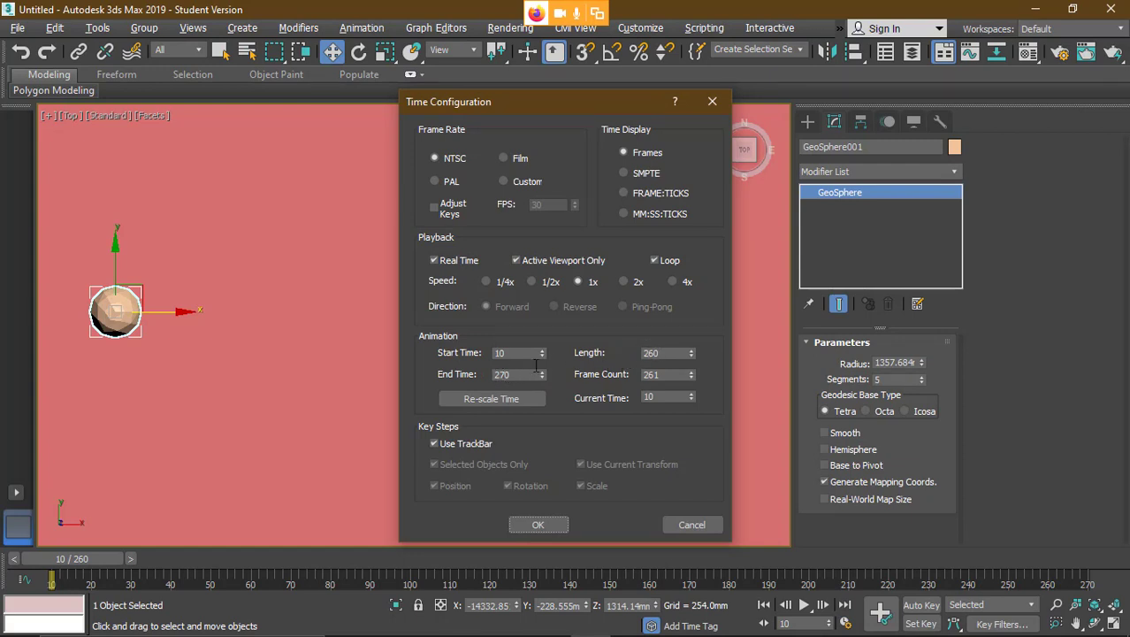
pyautogui.doubleClick(501, 374)
pyautogui.click(650, 352)
pyautogui.click(522, 375)
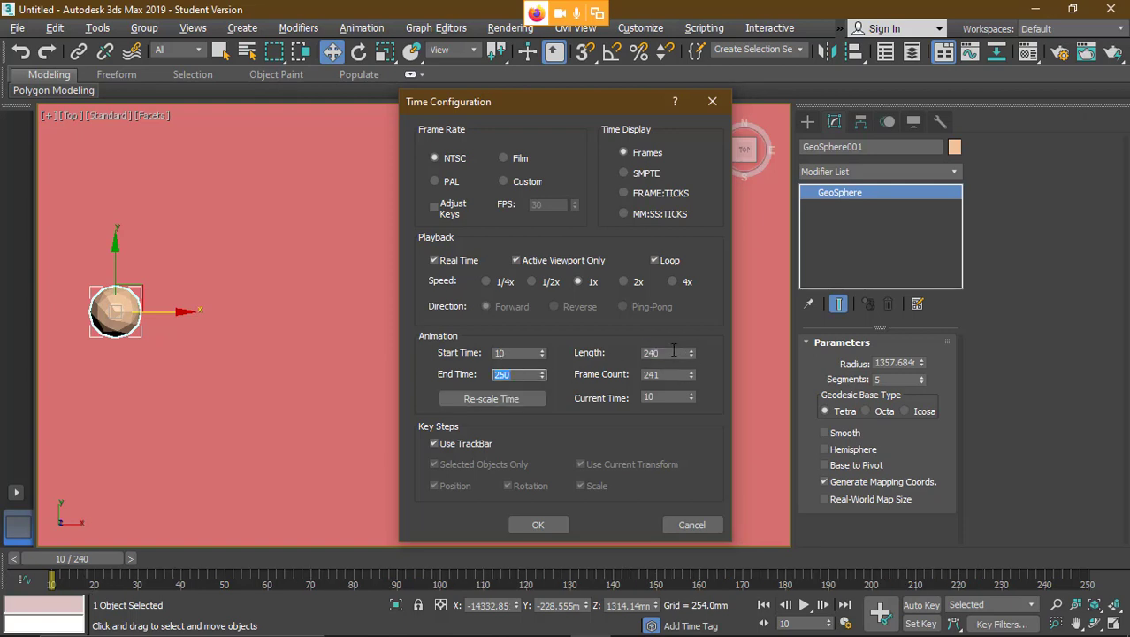
pyautogui.click(667, 352)
pyautogui.click(537, 525)
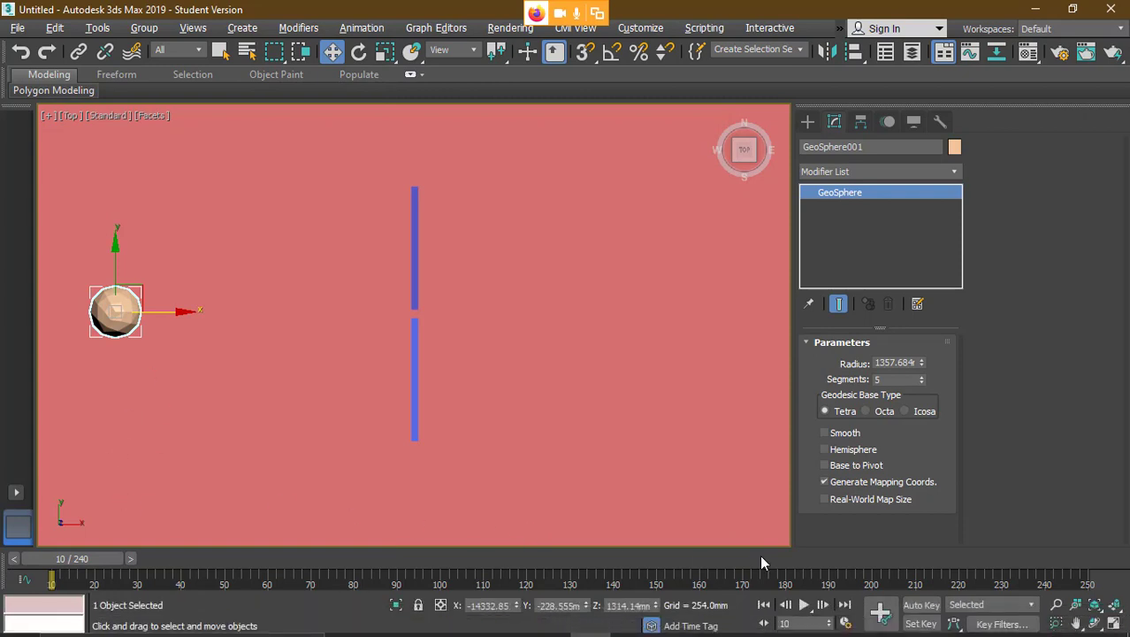
# - Turn on Auto Key for the selected geosphere with the time slider at frame 10
pyautogui.click(920, 605)
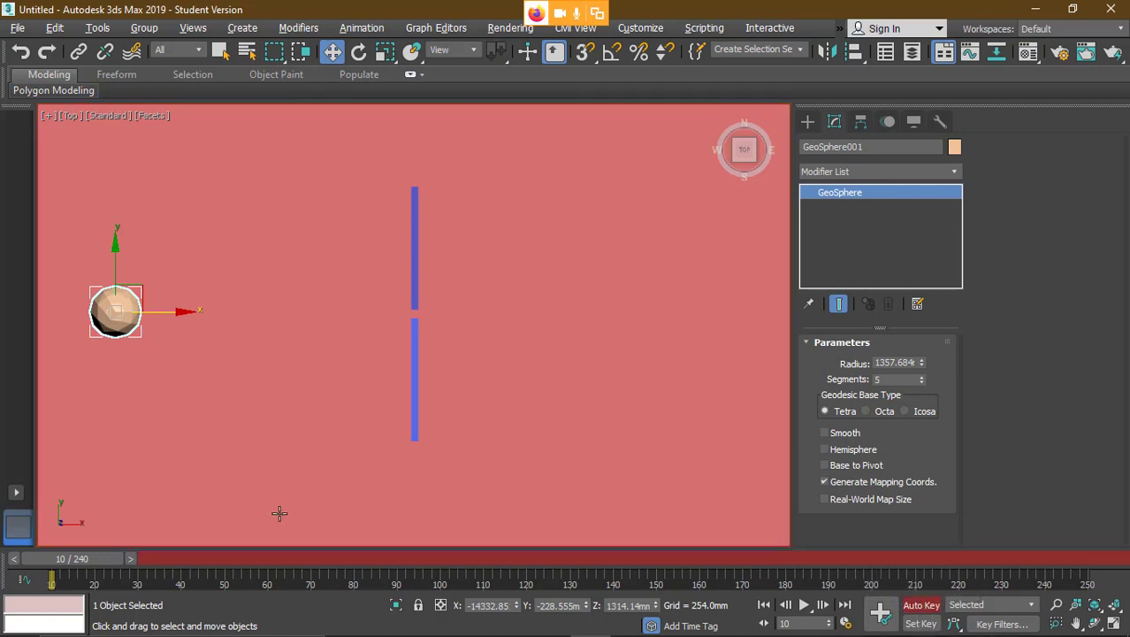
pyautogui.moveTo(78, 558)
pyautogui.mouseDown()
pyautogui.moveTo(103, 559)
pyautogui.moveTo(82, 559)
pyautogui.mouseUp()
pyautogui.press('w')
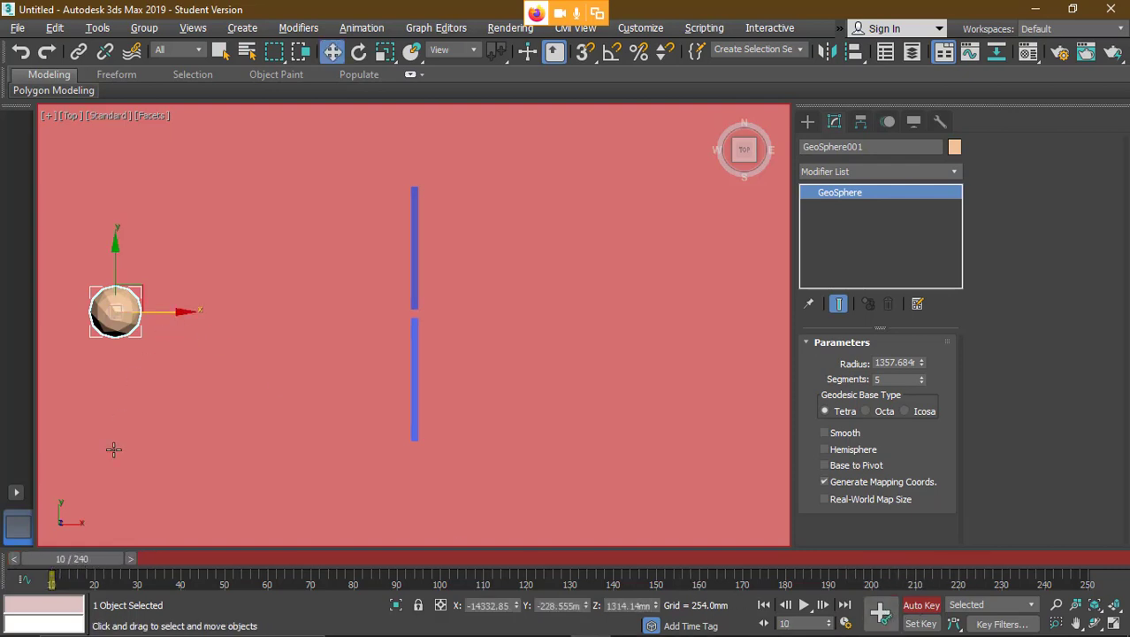
# - Key the geosphere at frame 230 past the walls at about X 17723 mm, keeping its Y position, and turn off Auto Key
pyautogui.moveTo(76, 560); pyautogui.dragTo(986, 572)
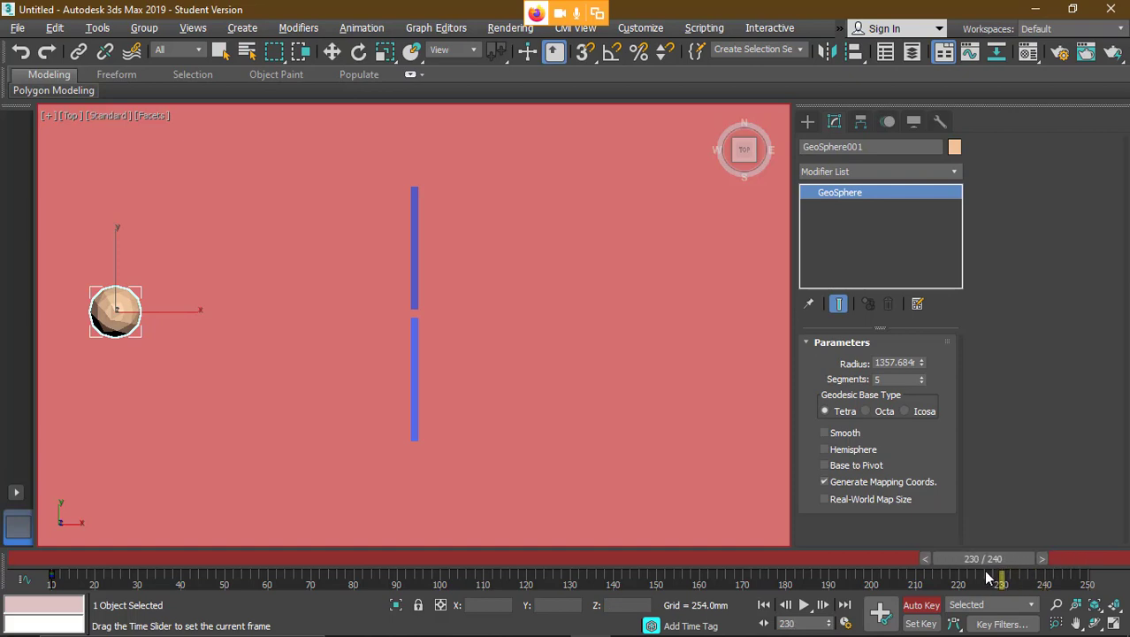
pyautogui.press('w')
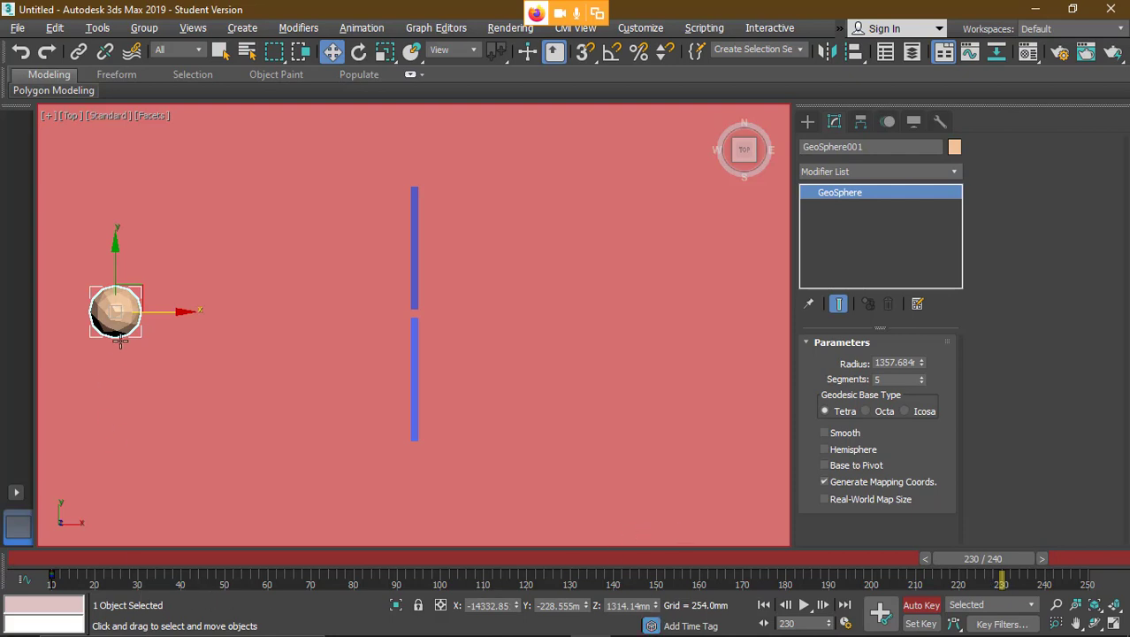
pyautogui.moveTo(166, 310); pyautogui.dragTo(756, 315)
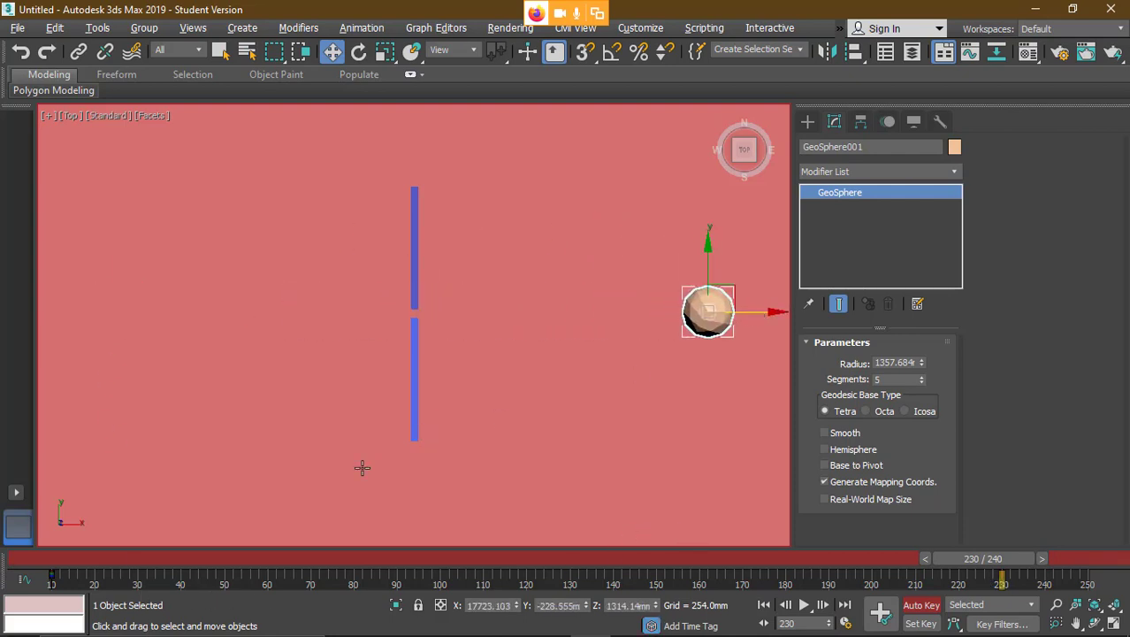
pyautogui.click(921, 605)
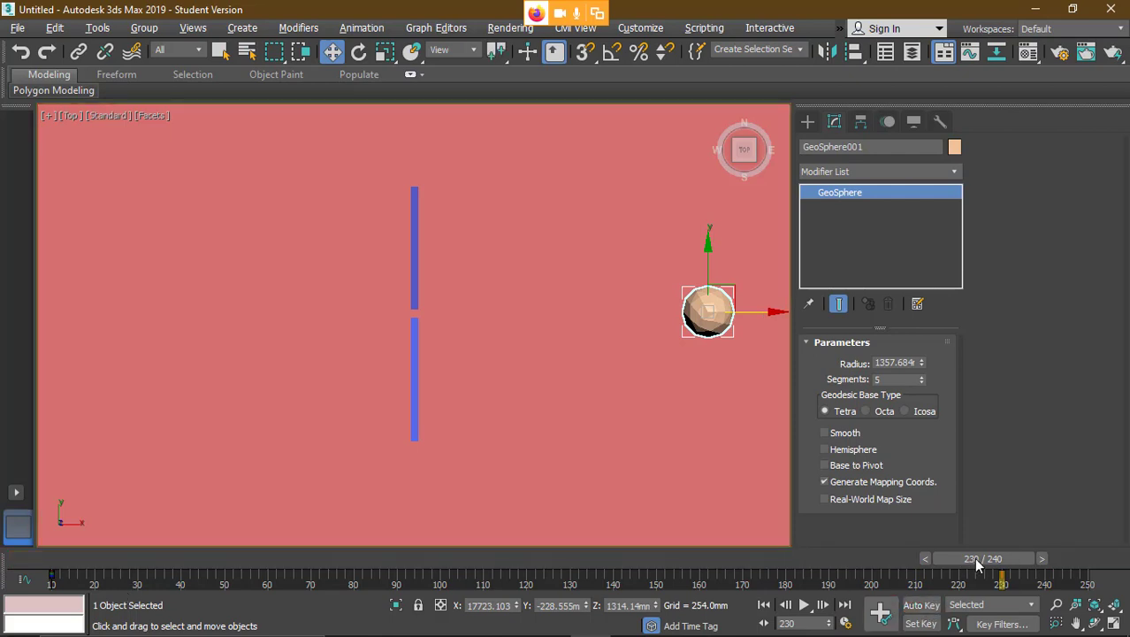
# - Play the geosphere animation and scrub through it in the Perspective view back to frame 138
pyautogui.click(803, 604)
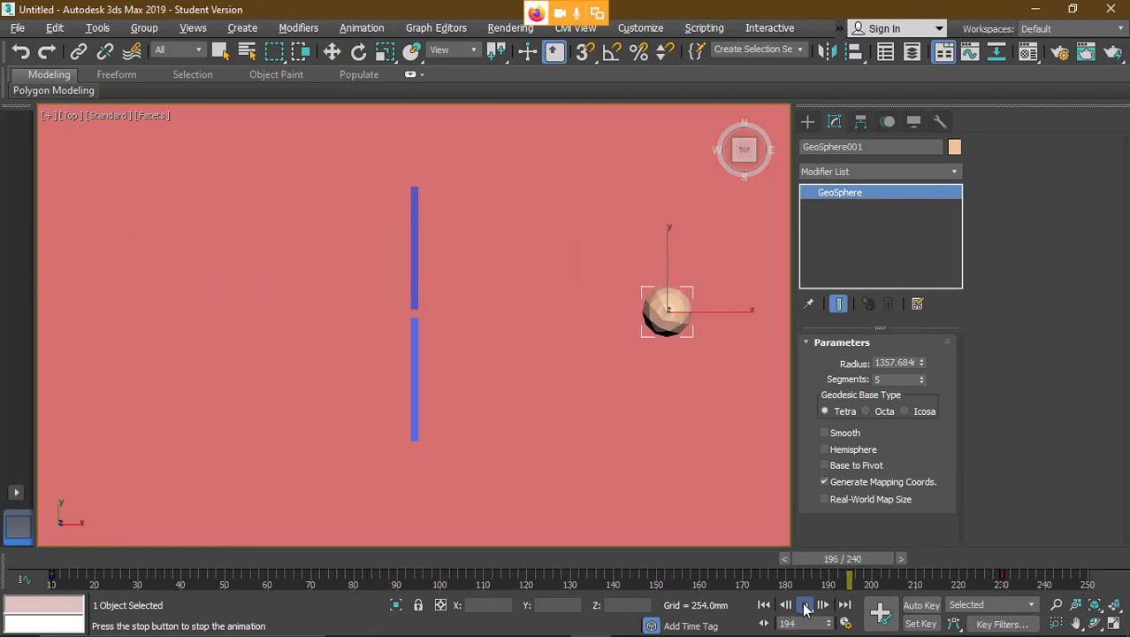
pyautogui.click(805, 605)
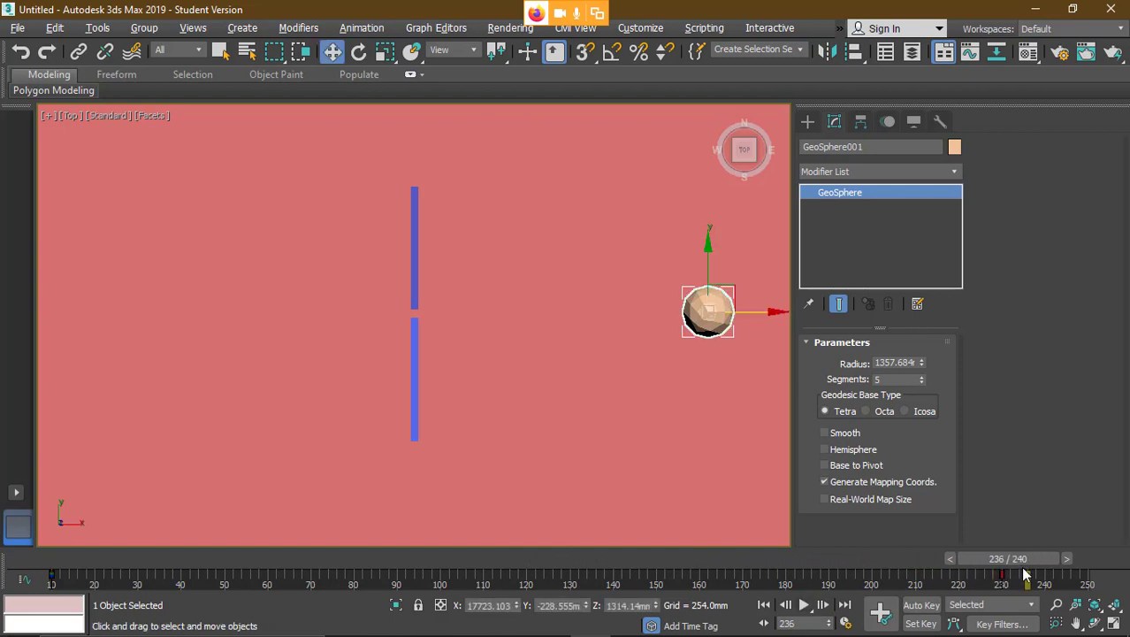
pyautogui.moveTo(1021, 559); pyautogui.dragTo(877, 545)
pyautogui.press('p')
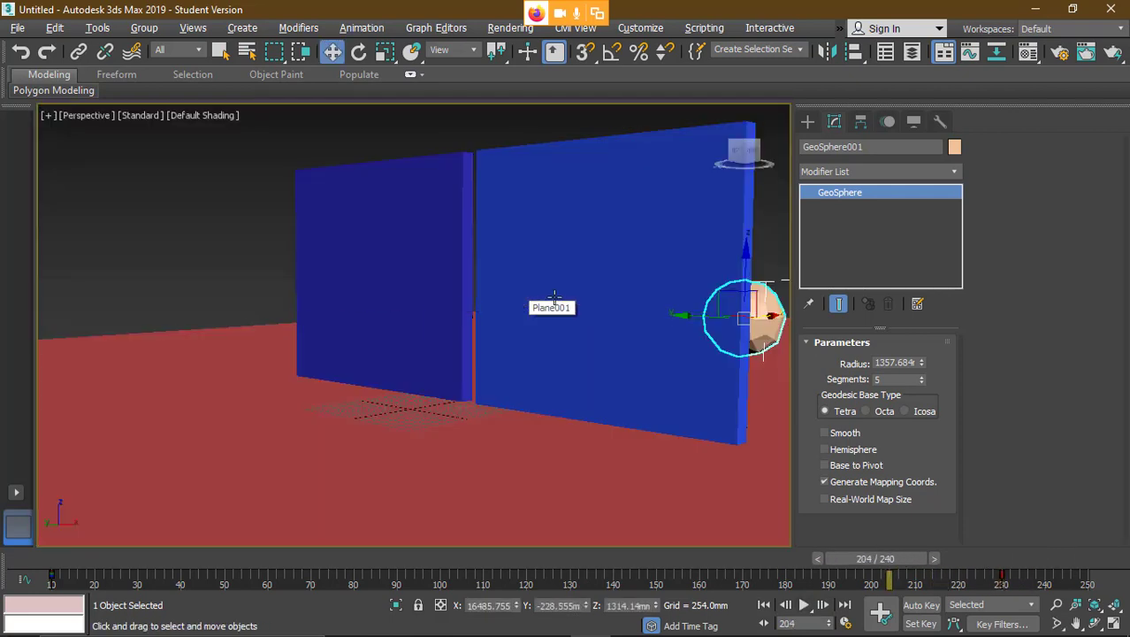
pyautogui.moveTo(876, 558); pyautogui.dragTo(599, 581)
# - Check the Google Meet window, return to 3ds Max and scrub the animation to frame 128
pyautogui.hotkey('alt', 'Tab')
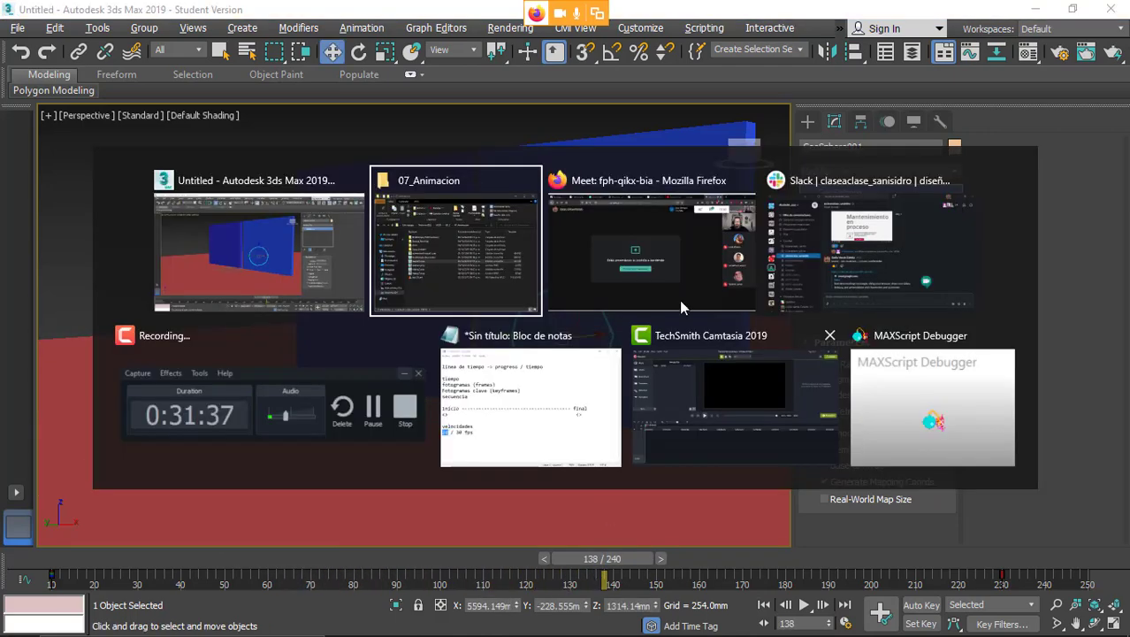
pyautogui.click(672, 276)
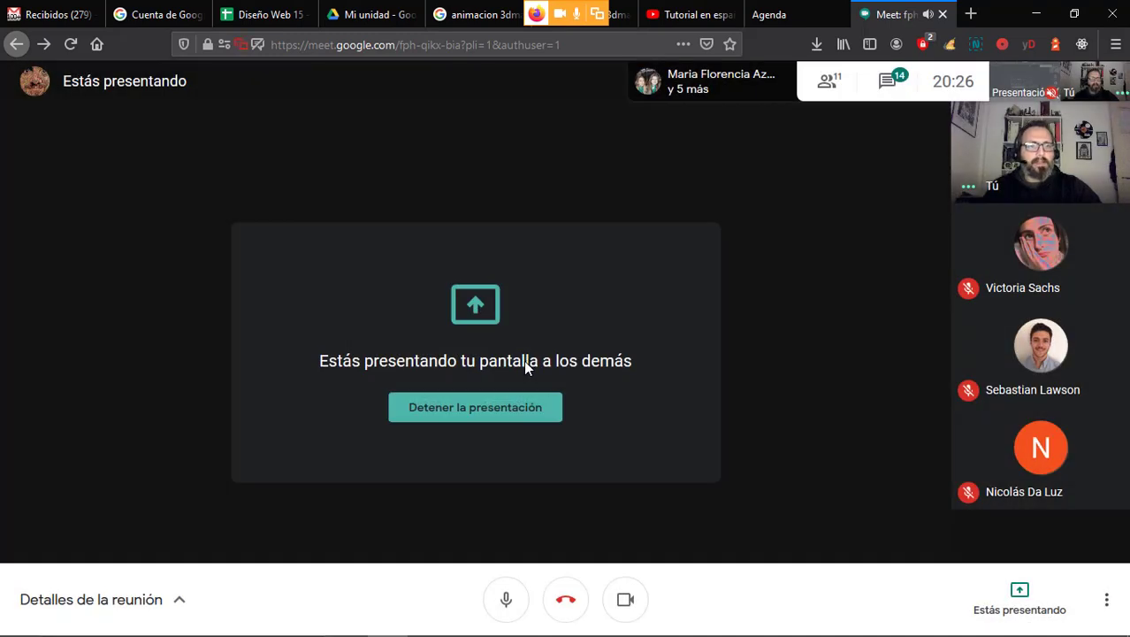
pyautogui.hotkey('alt', 'Tab')
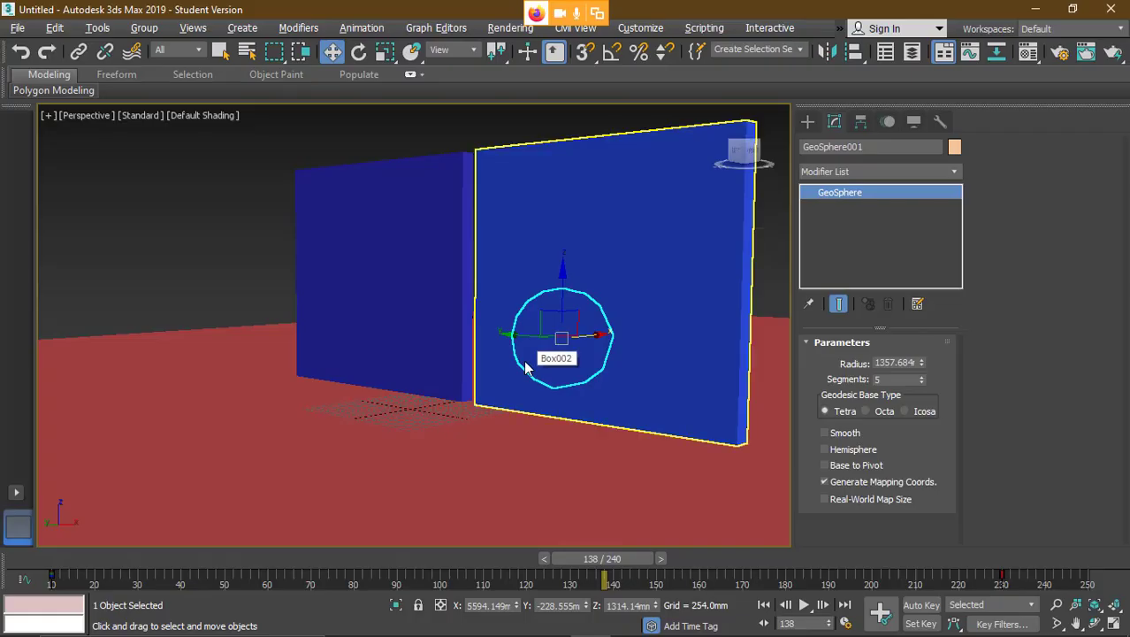
pyautogui.moveTo(603, 559); pyautogui.dragTo(577, 564)
pyautogui.press('w')
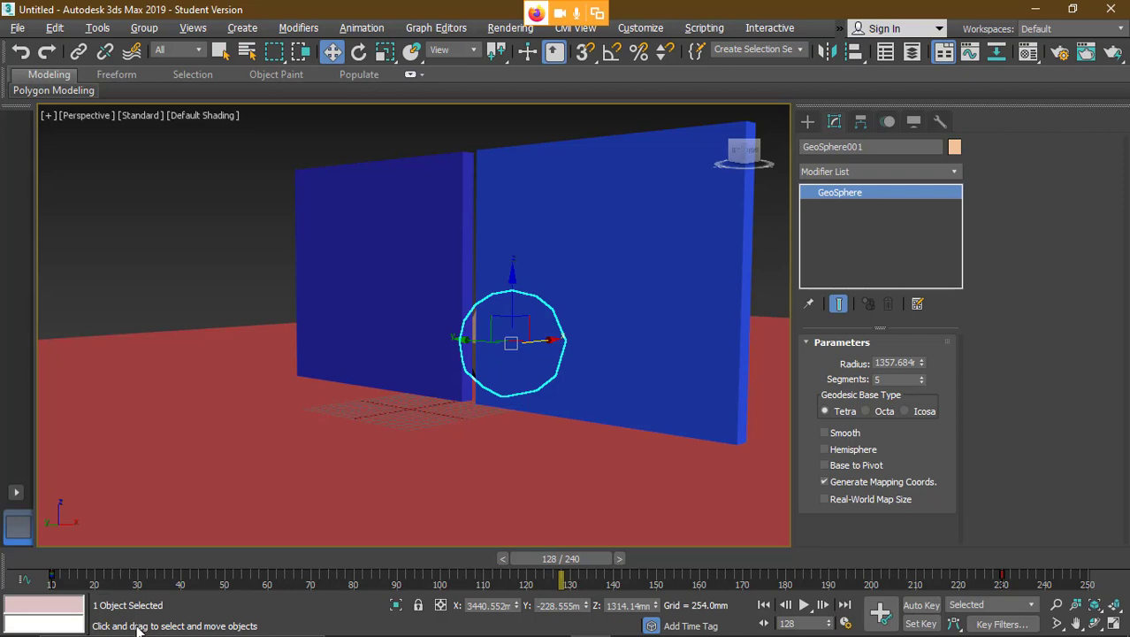
# - Move the time slider to frame 230 and turn on Auto Key for the geosphere
pyautogui.moveTo(555, 560); pyautogui.dragTo(984, 546)
pyautogui.press(',')
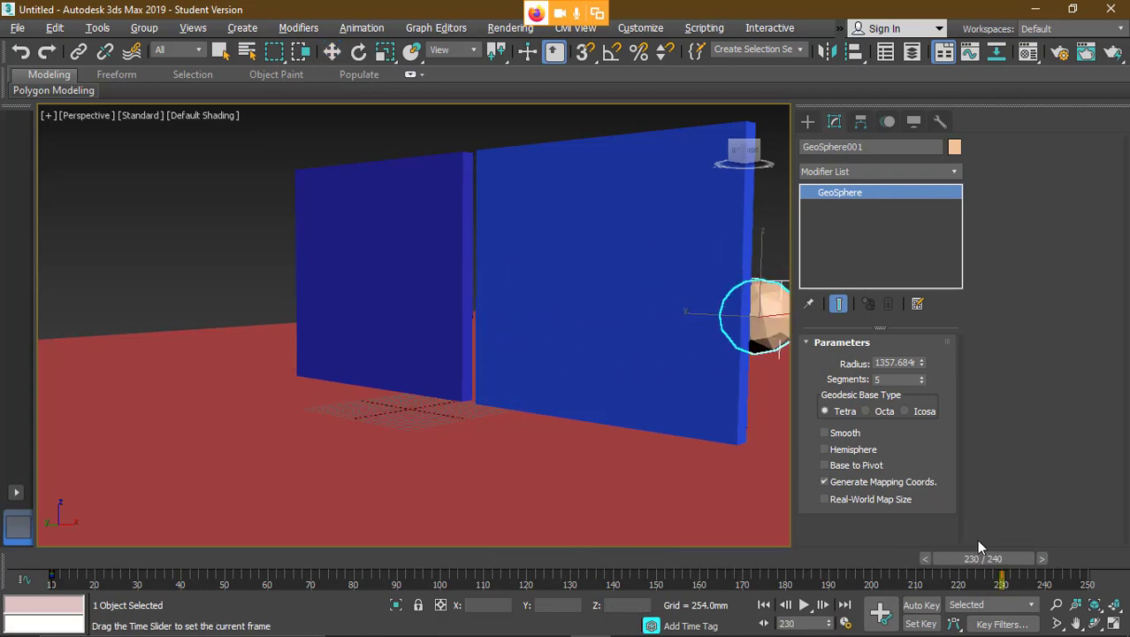
pyautogui.press('w')
pyautogui.click(920, 605)
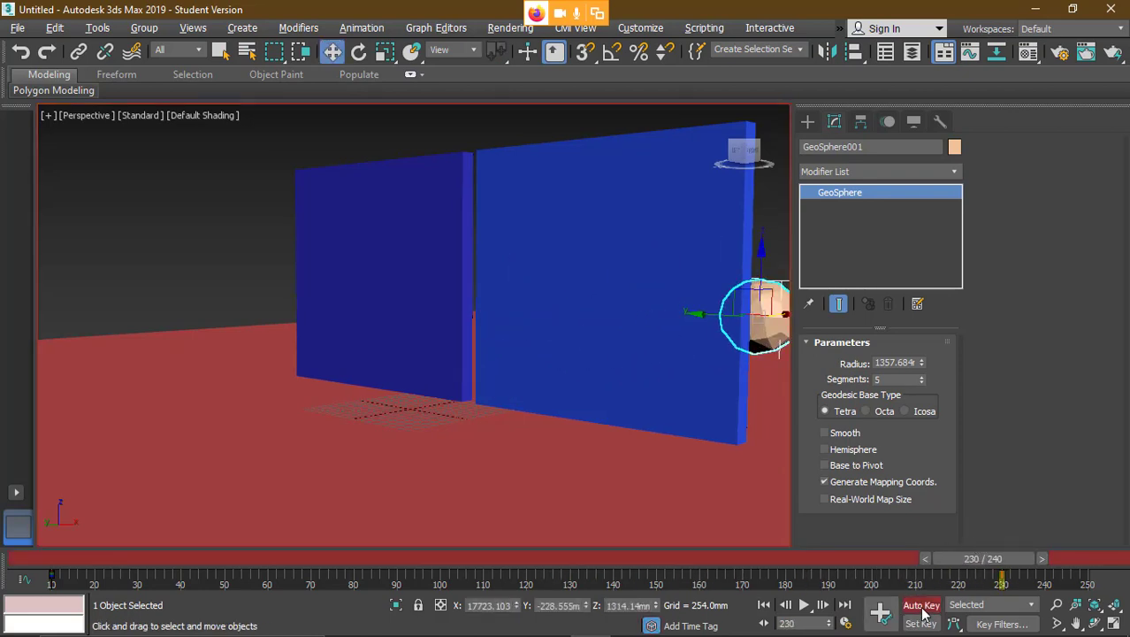
pyautogui.keyDown('alt'); pyautogui.moveTo(681, 339); pyautogui.dragTo(446, 368, button='middle'); pyautogui.keyUp('alt')
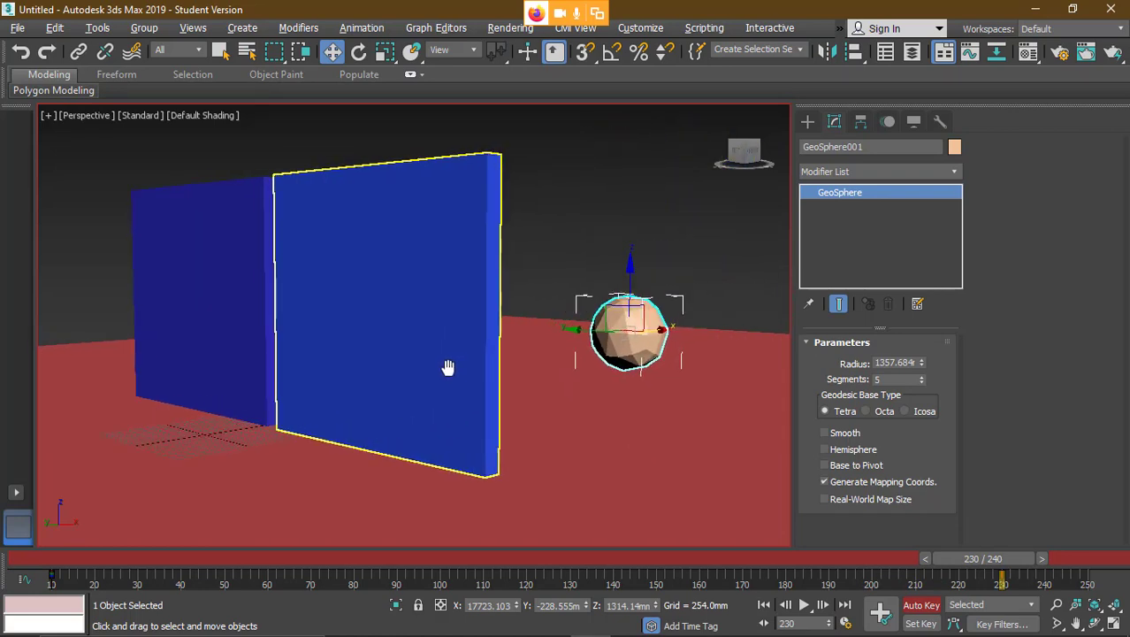
# - Enable angle snap and rotate the geosphere about its Y axis in the Front view to key its roll at frame 230
pyautogui.click(611, 51)
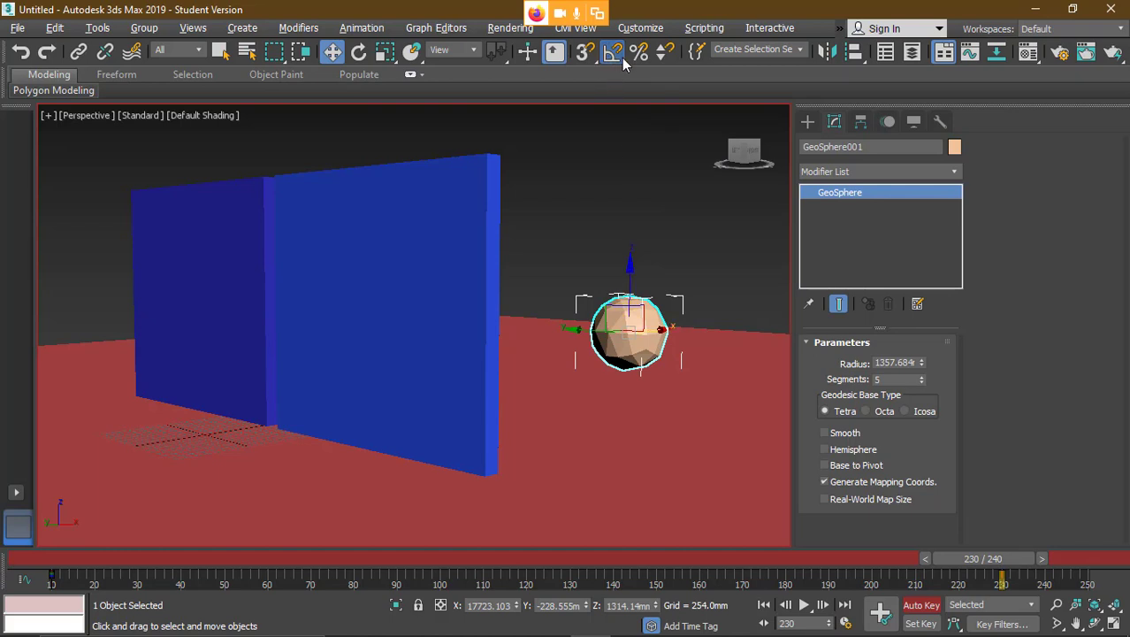
pyautogui.click(359, 52)
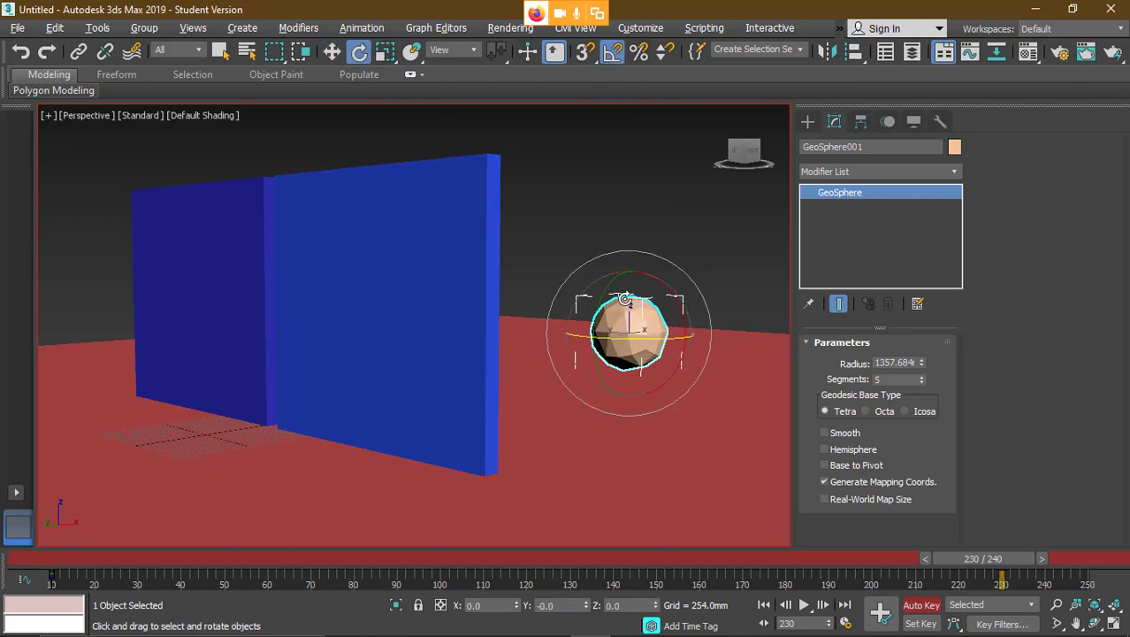
pyautogui.scroll(4, 616, 305)
pyautogui.scroll(-3, 617, 305)
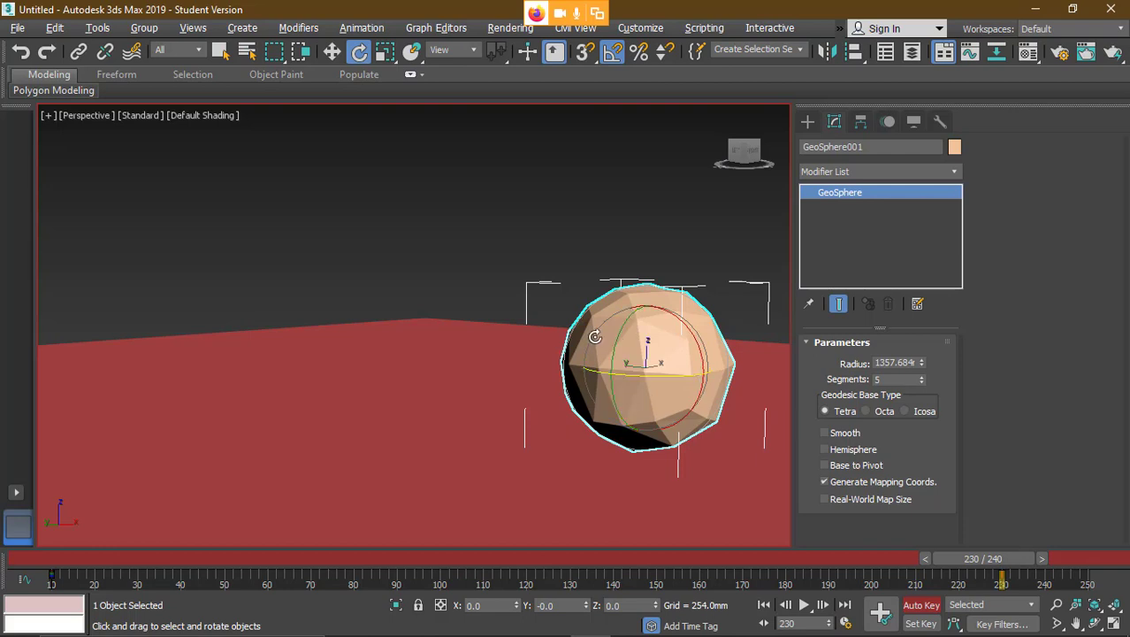
pyautogui.press('f')
pyautogui.scroll(-8, 588, 348)
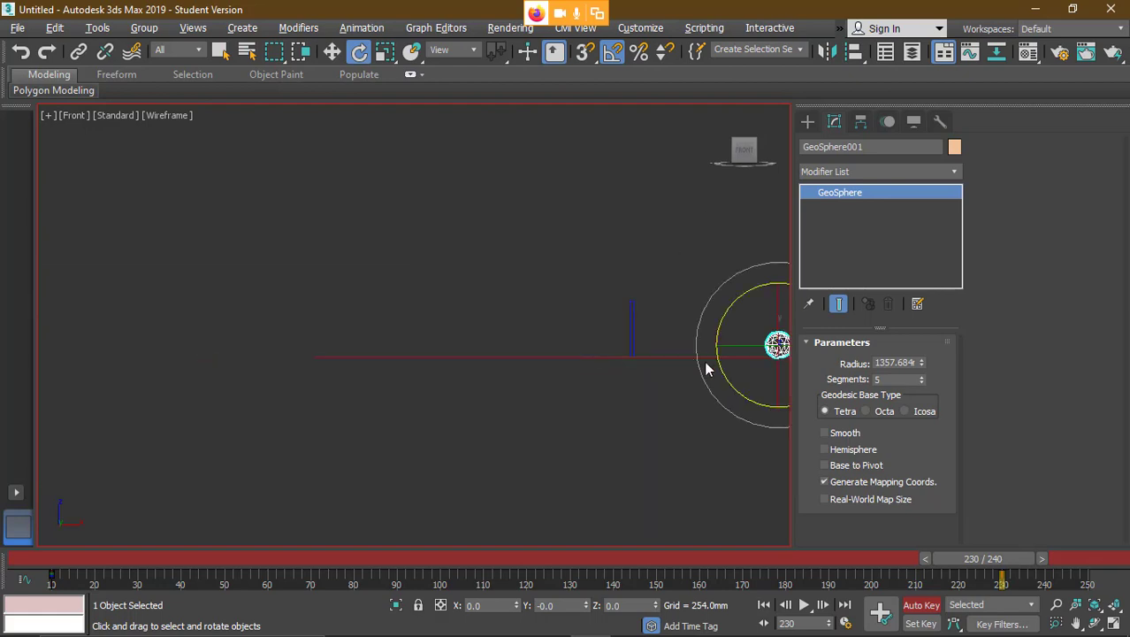
pyautogui.moveTo(706, 363); pyautogui.dragTo(498, 383, button='middle')
pyautogui.scroll(5, 566, 377)
pyautogui.scroll(2, 566, 377)
pyautogui.moveTo(567, 352); pyautogui.dragTo(517, 395, button='middle')
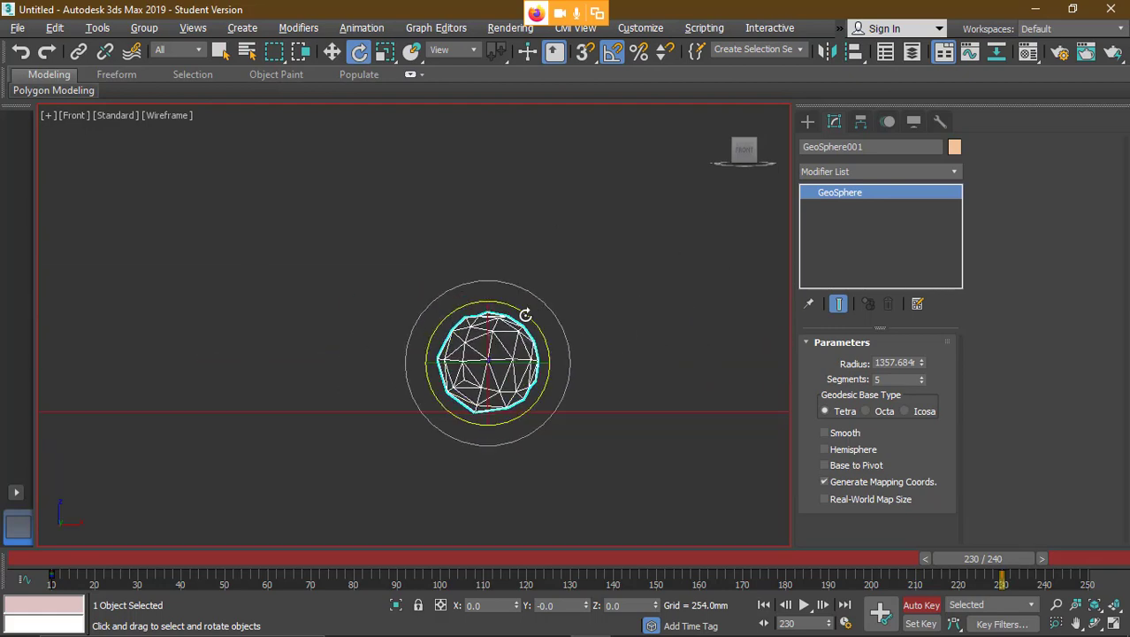
pyautogui.moveTo(529, 306)
pyautogui.mouseDown()
pyautogui.moveTo(560, 257)
pyautogui.moveTo(603, 325)
pyautogui.moveTo(625, 399)
pyautogui.moveTo(544, 538)
pyautogui.moveTo(546, 380)
pyautogui.moveTo(530, 322)
pyautogui.moveTo(577, 235)
pyautogui.moveTo(555, 524)
pyautogui.moveTo(611, 148)
pyautogui.moveTo(633, 373)
pyautogui.moveTo(617, 583)
pyautogui.moveTo(617, 483)
pyautogui.moveTo(633, 610)
pyautogui.moveTo(643, 26)
pyautogui.moveTo(625, 40)
pyautogui.moveTo(598, 8)
pyautogui.moveTo(621, 344)
pyautogui.mouseUp()
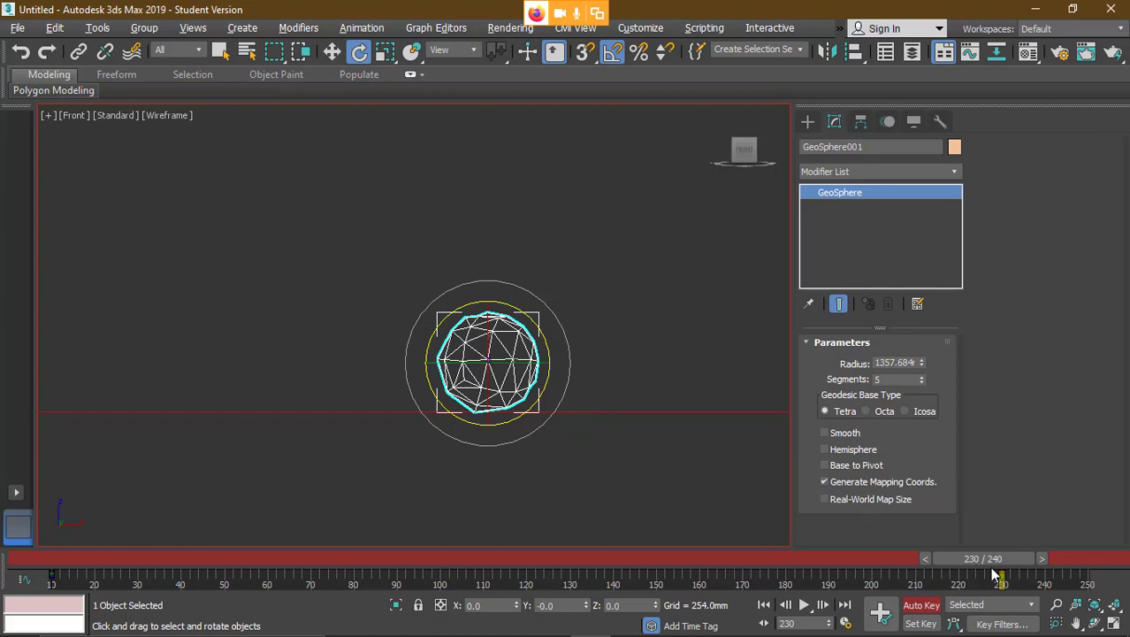
# - Scrub through the geosphere's roll to frame 214 and turn off Auto Key
pyautogui.moveTo(983, 565); pyautogui.dragTo(906, 568)
pyautogui.moveTo(546, 573); pyautogui.dragTo(919, 583)
pyautogui.press('e')
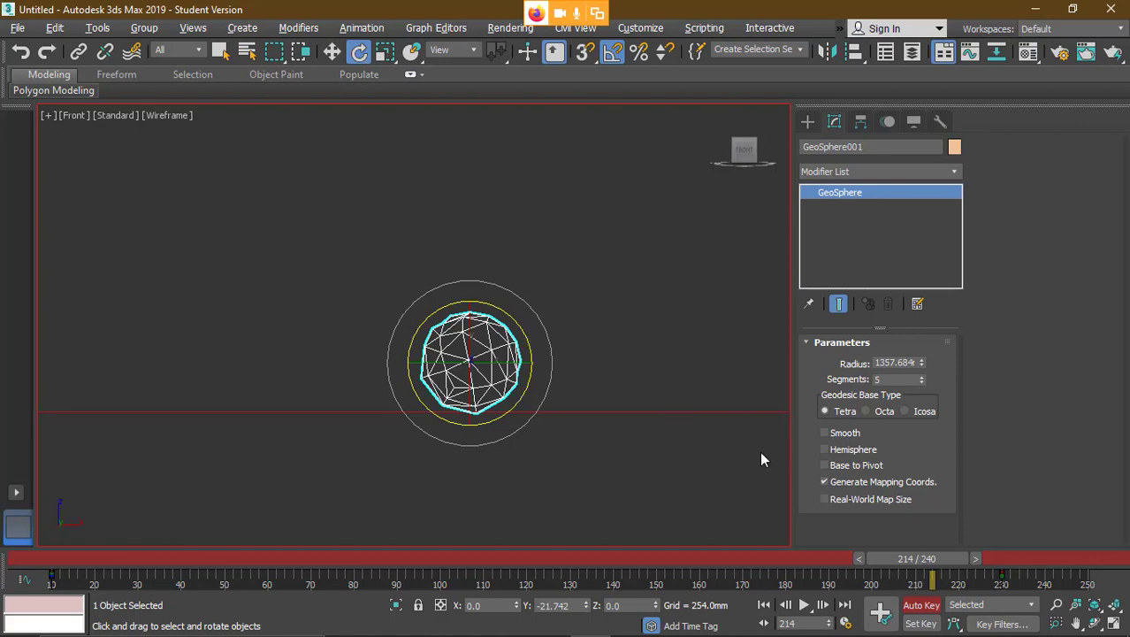
pyautogui.click(920, 606)
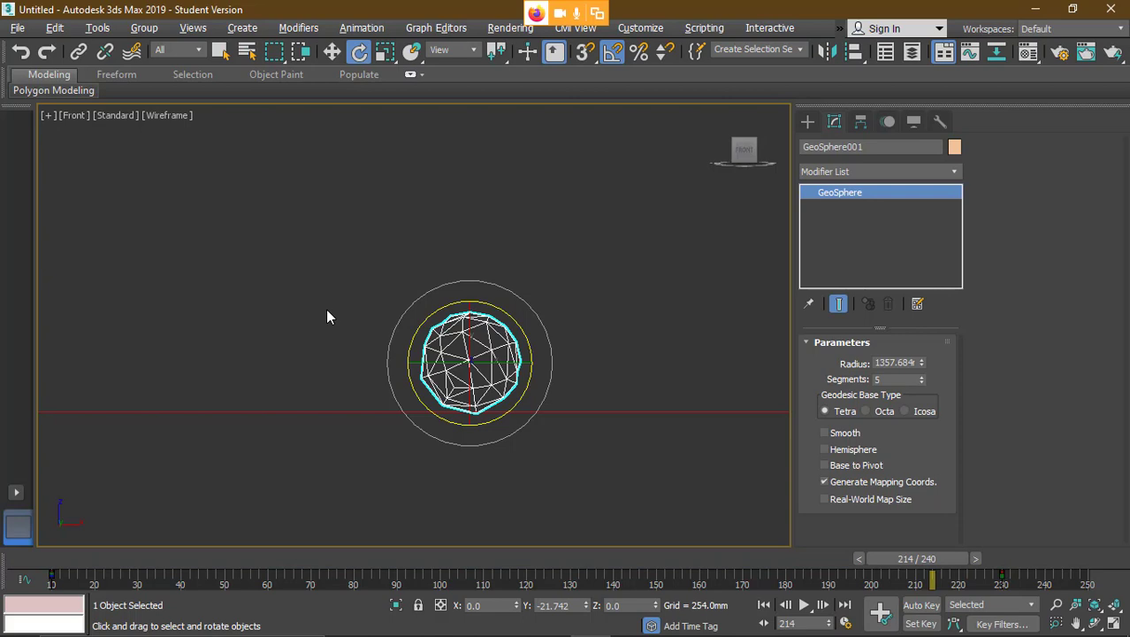
# - Review the rolling geosphere in the Perspective view by scrubbing back to frame 71
pyautogui.press('p')
pyautogui.scroll(-3, 513, 344)
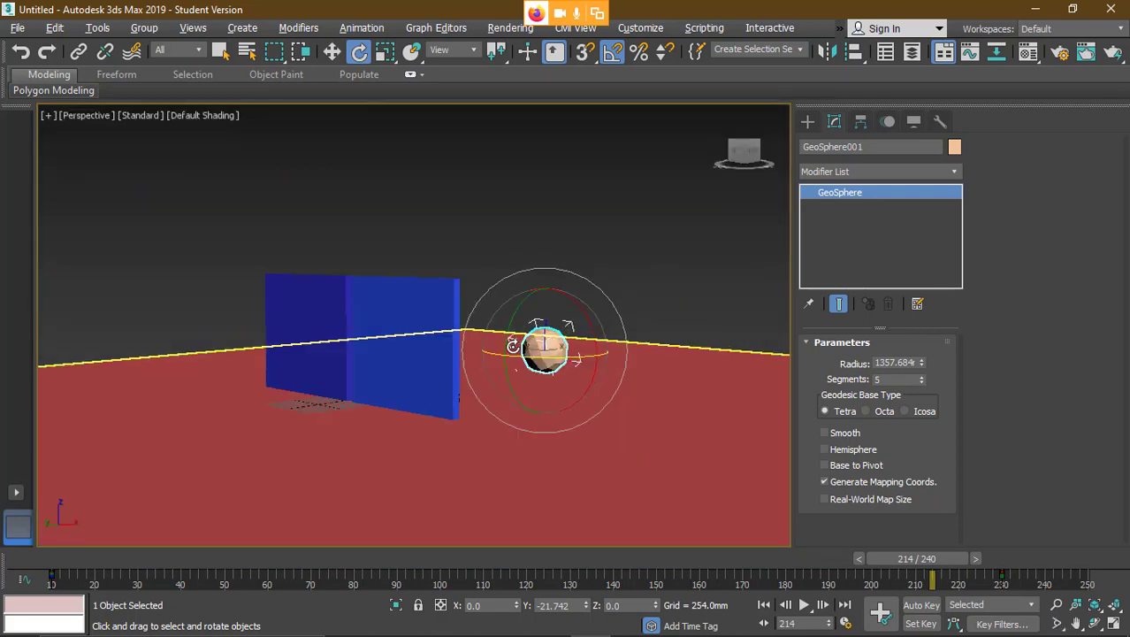
pyautogui.scroll(-2, 407, 354)
pyautogui.scroll(4, 407, 354)
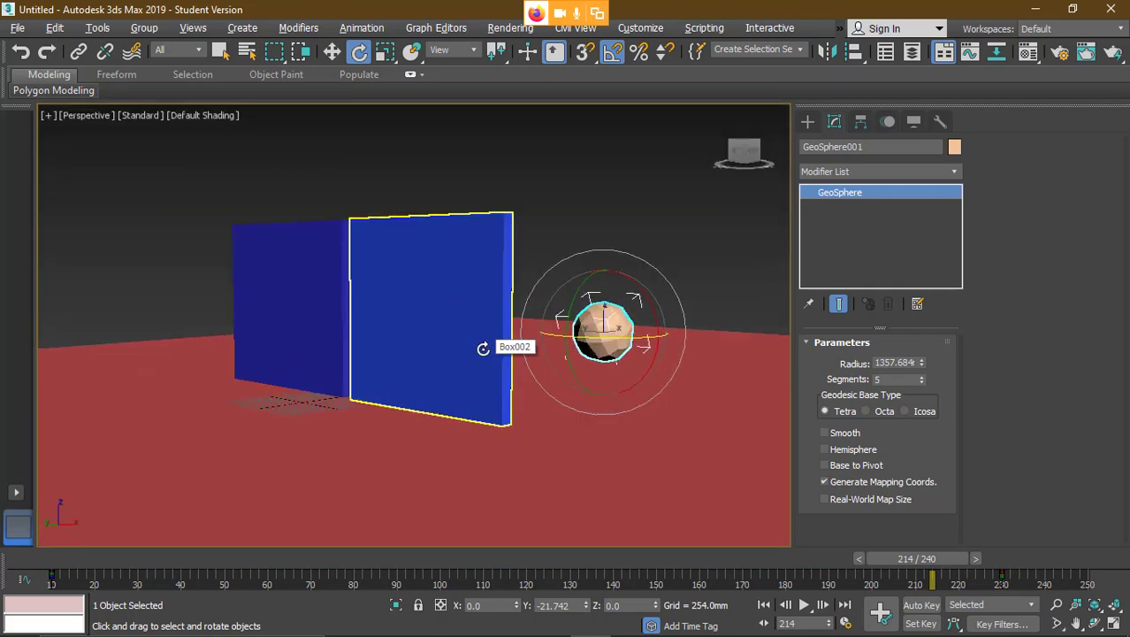
pyautogui.moveTo(928, 566); pyautogui.dragTo(314, 558)
pyautogui.press('e')
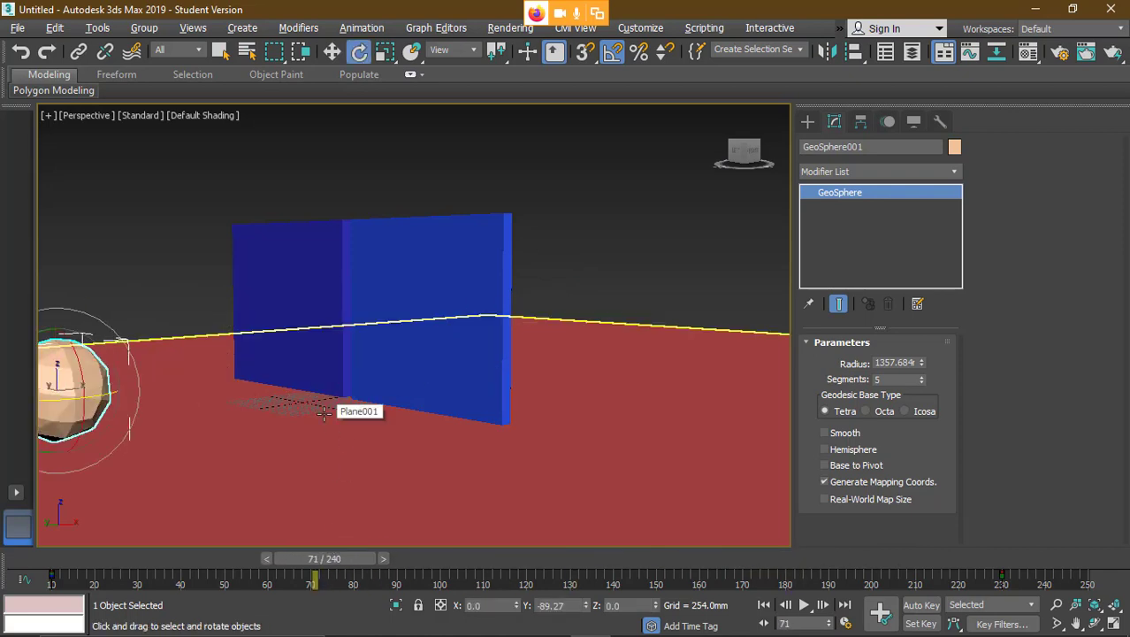
# - Scrub to frame 111 in the Top view and select the dark blue upper wall
pyautogui.press('t')
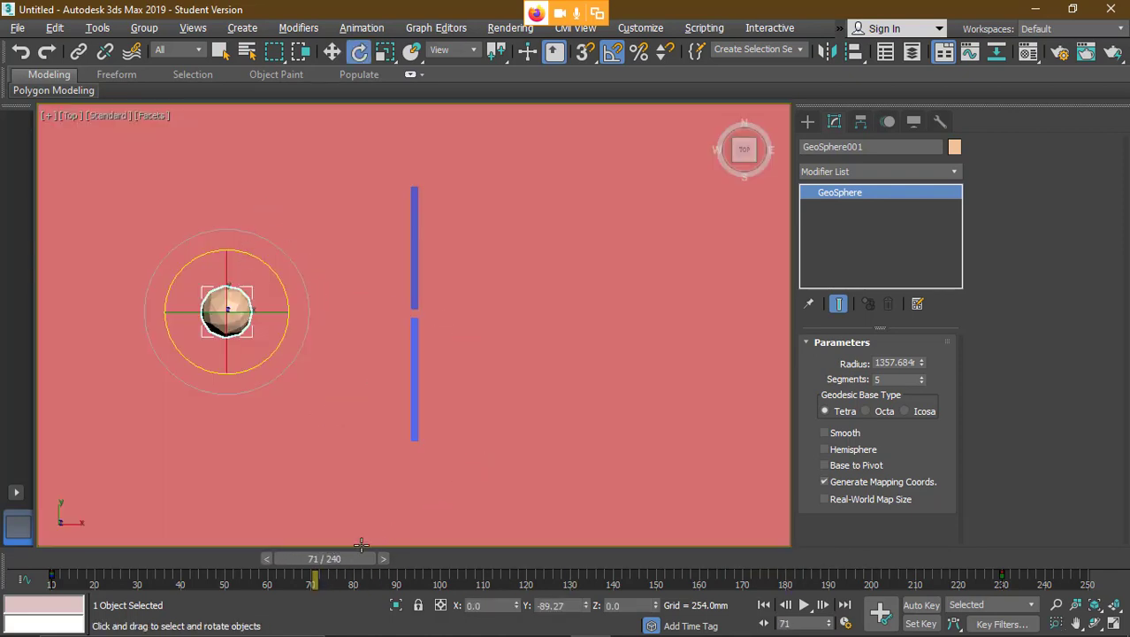
pyautogui.moveTo(337, 558); pyautogui.dragTo(503, 535)
pyautogui.press('e')
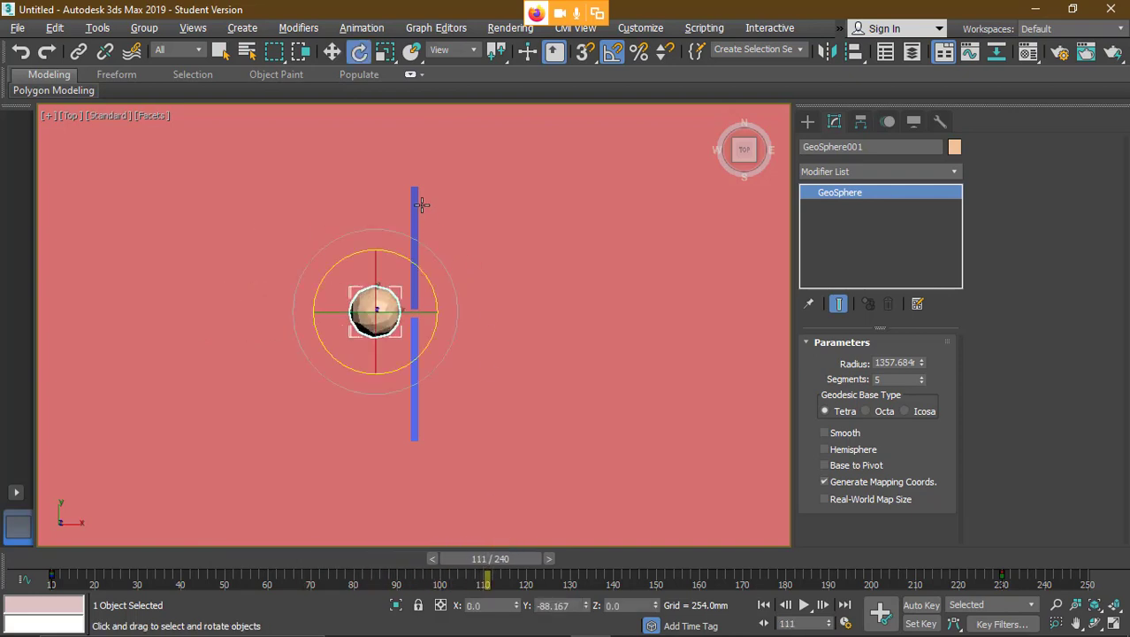
pyautogui.click(411, 200)
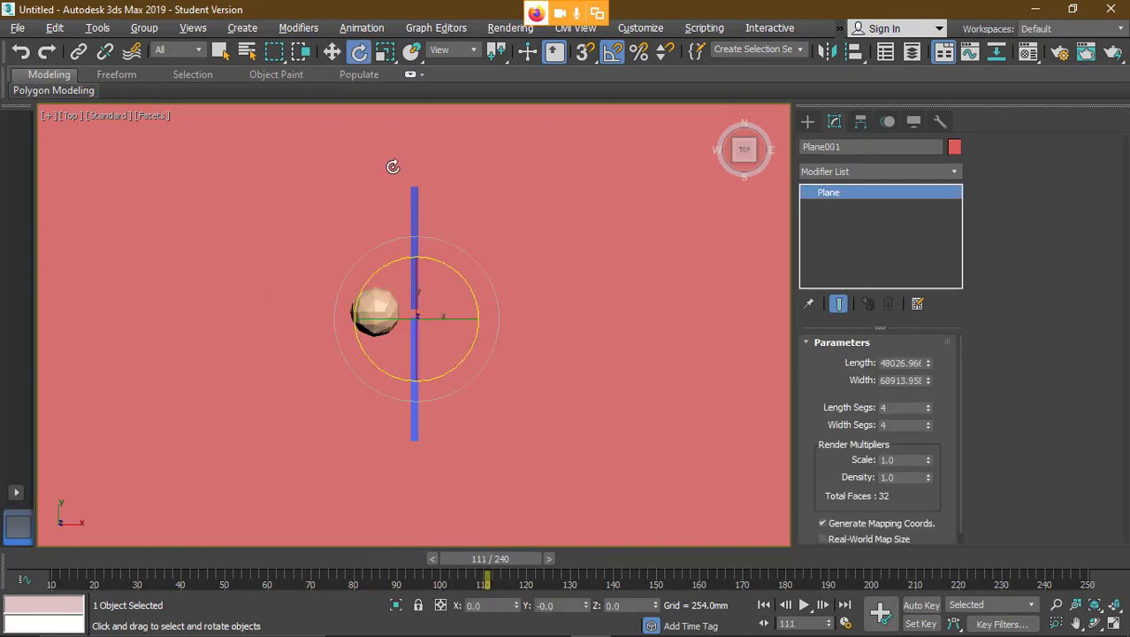
pyautogui.scroll(3, 385, 310)
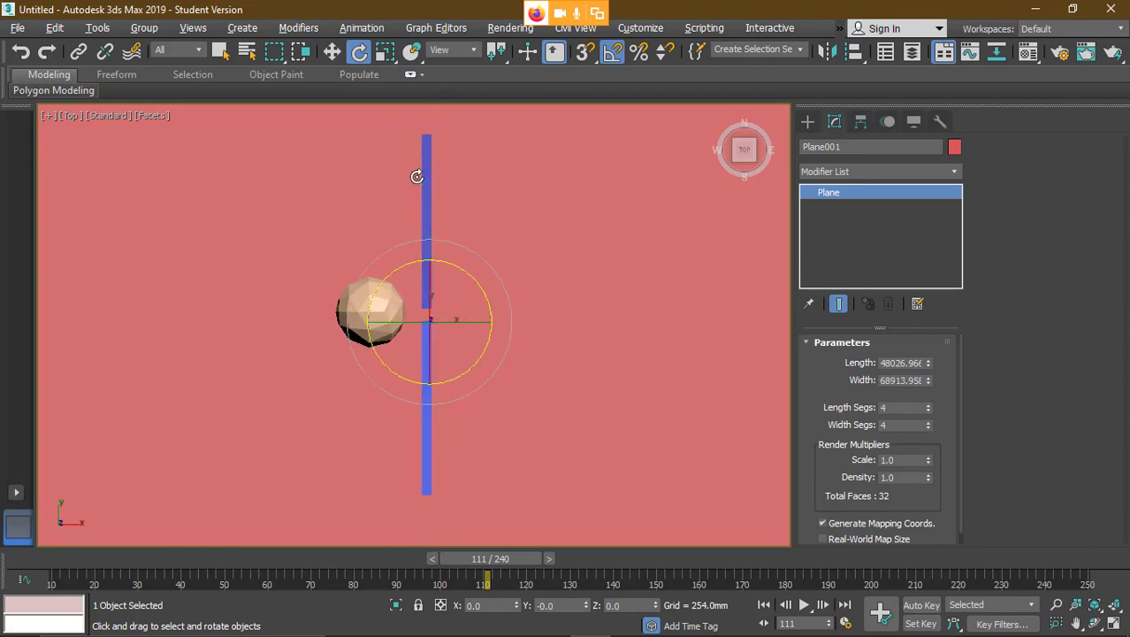
pyautogui.click(425, 176)
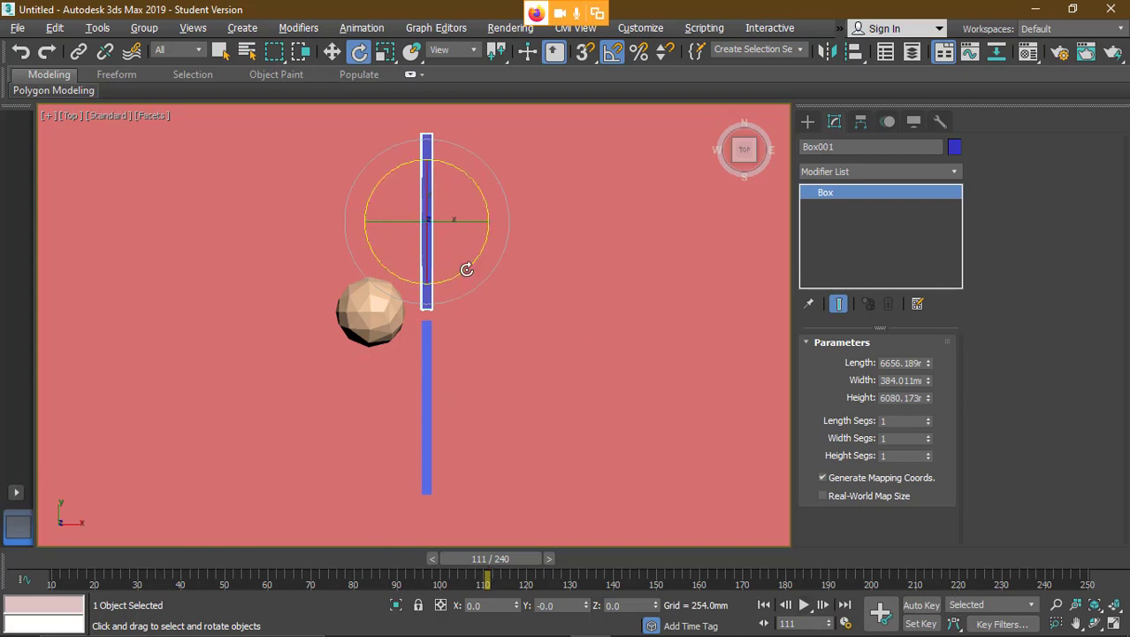
# - Try rotating the upper wall about its central pivot in the Top view
pyautogui.moveTo(466, 269)
pyautogui.mouseDown()
pyautogui.moveTo(497, 222)
pyautogui.moveTo(460, 278)
pyautogui.moveTo(466, 270)
pyautogui.mouseUp()
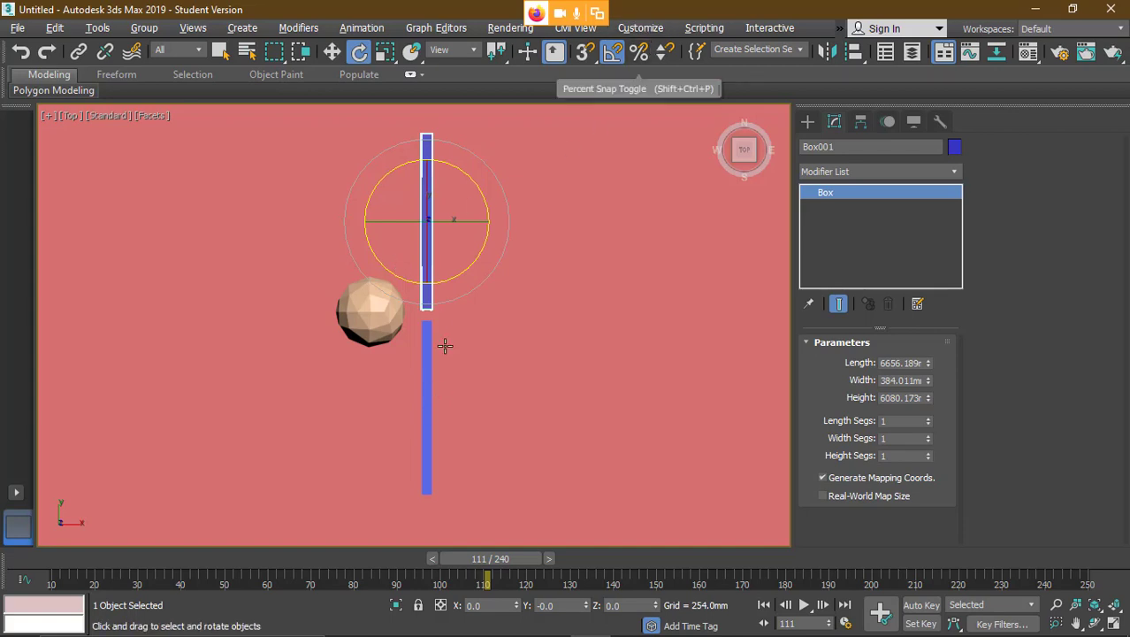
pyautogui.moveTo(463, 267); pyautogui.dragTo(456, 227)
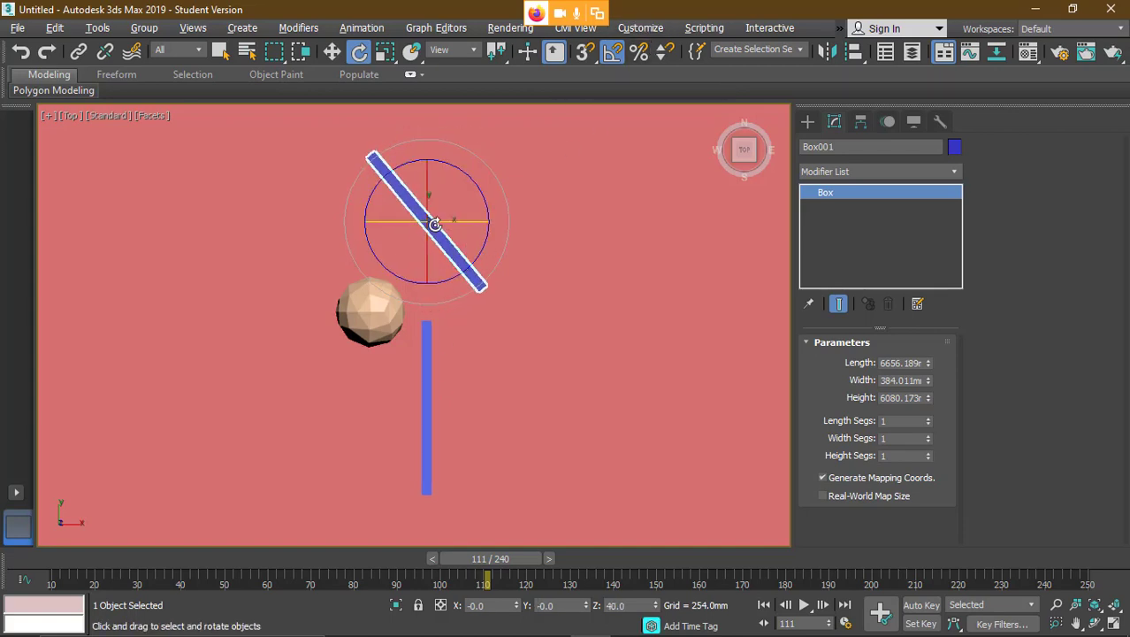
pyautogui.moveTo(471, 255); pyautogui.dragTo(441, 273)
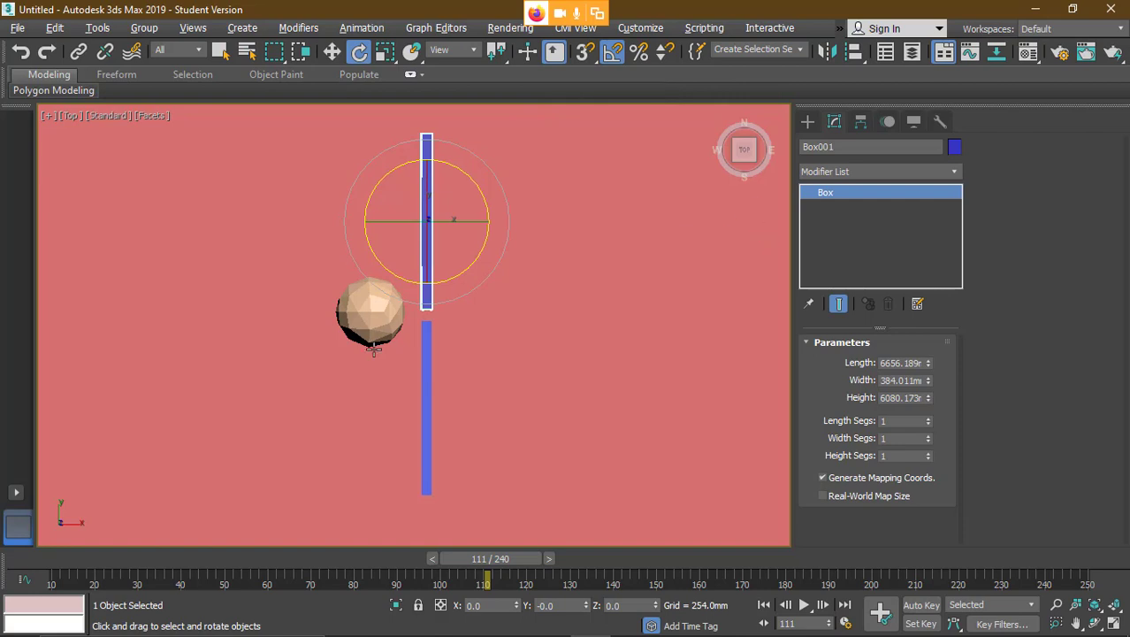
# - Move only the upper wall's pivot to the wall's upper end and test rotating the wall about it
pyautogui.click(860, 123)
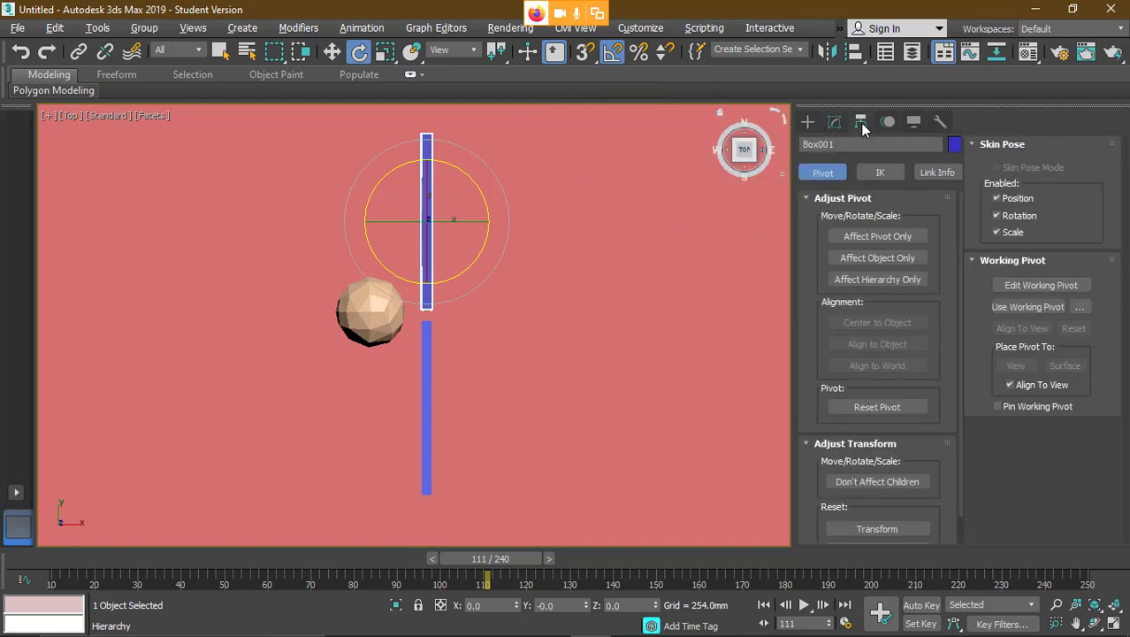
pyautogui.click(877, 236)
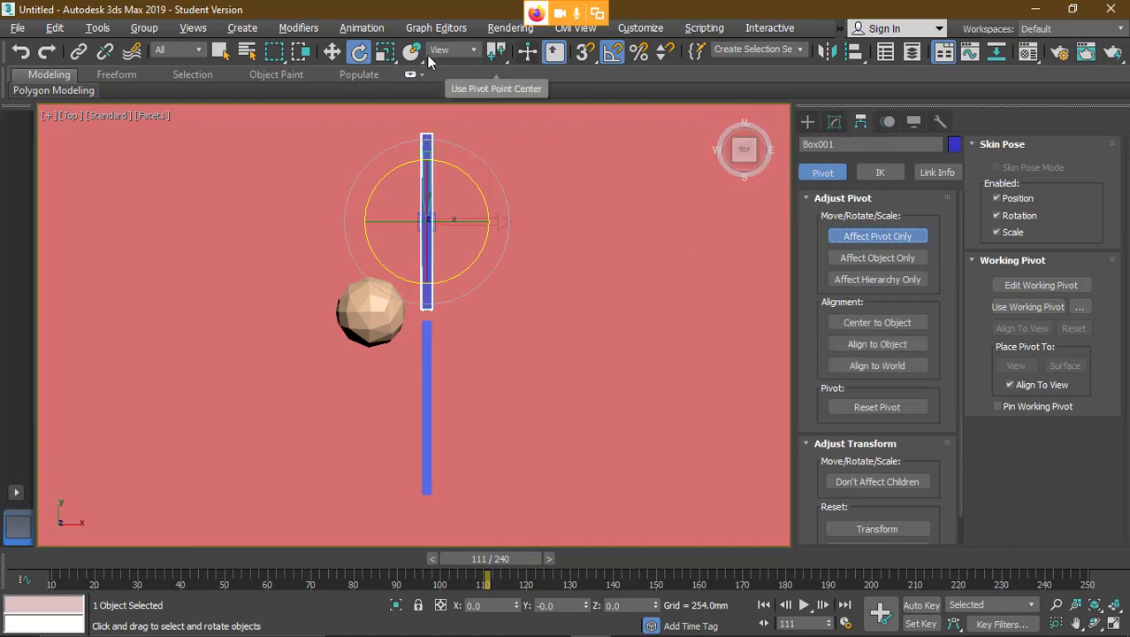
pyautogui.click(332, 51)
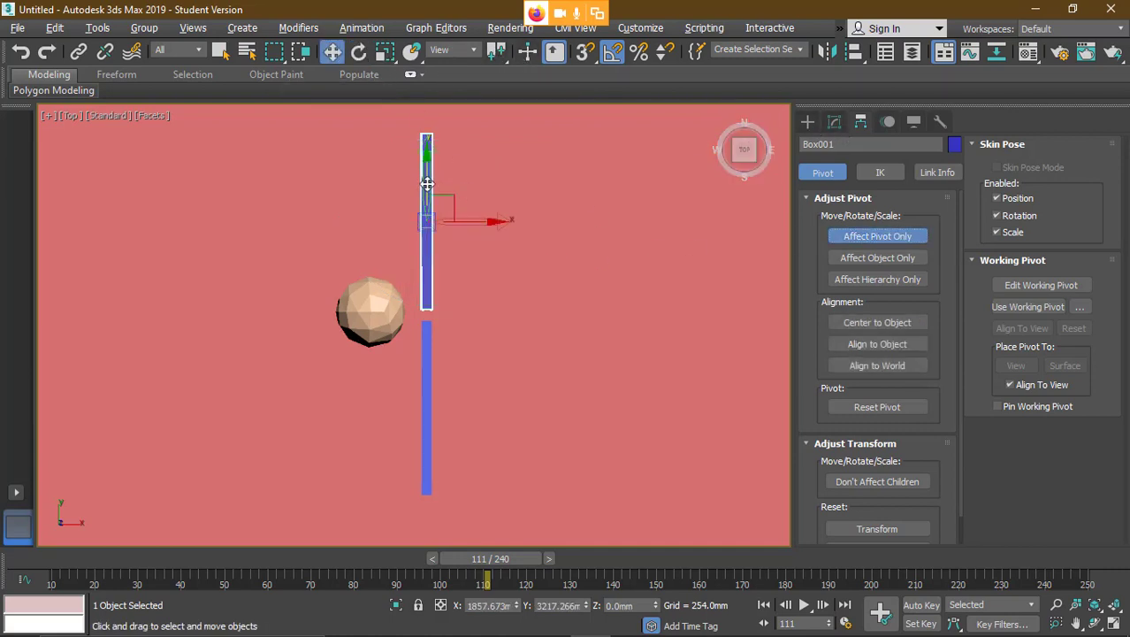
pyautogui.moveTo(427, 183); pyautogui.dragTo(425, 96)
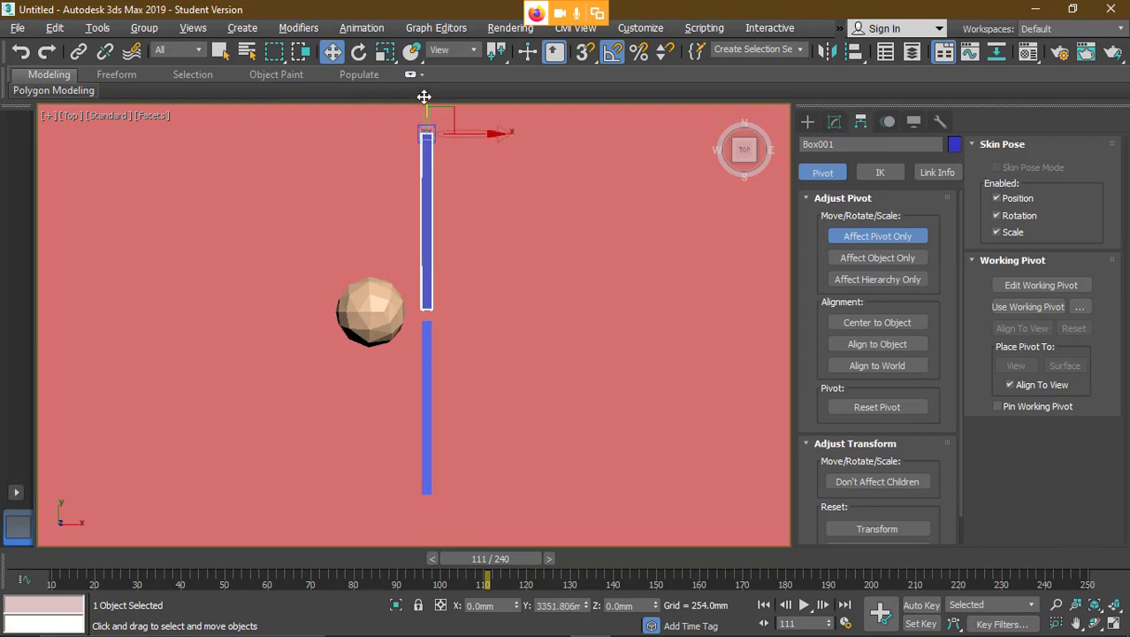
pyautogui.moveTo(457, 219); pyautogui.dragTo(464, 290, button='middle')
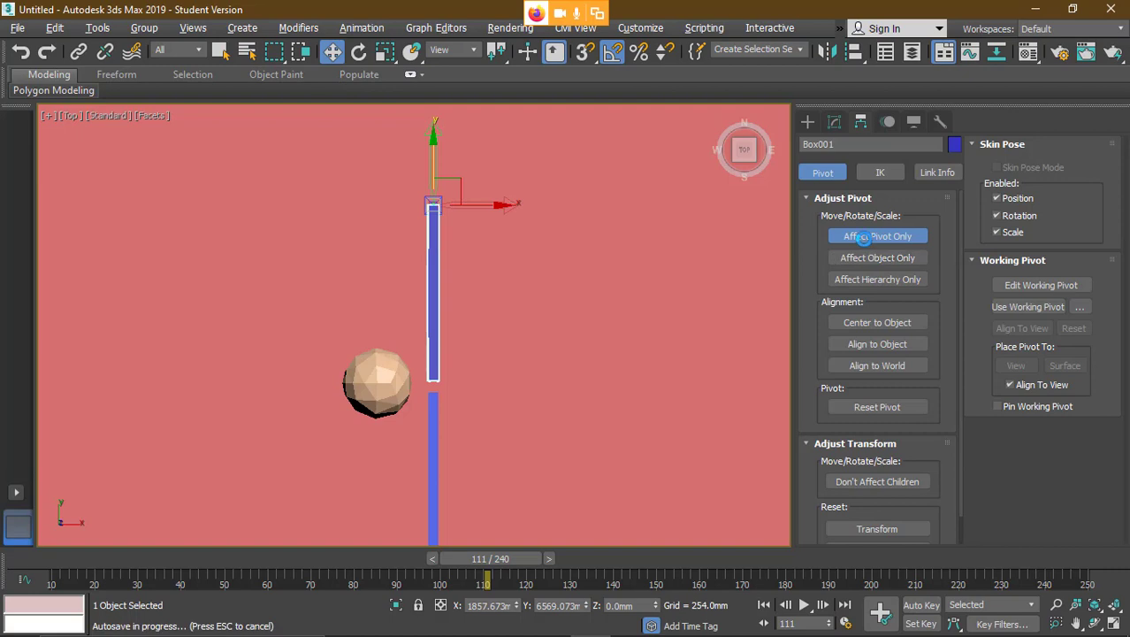
pyautogui.click(862, 235)
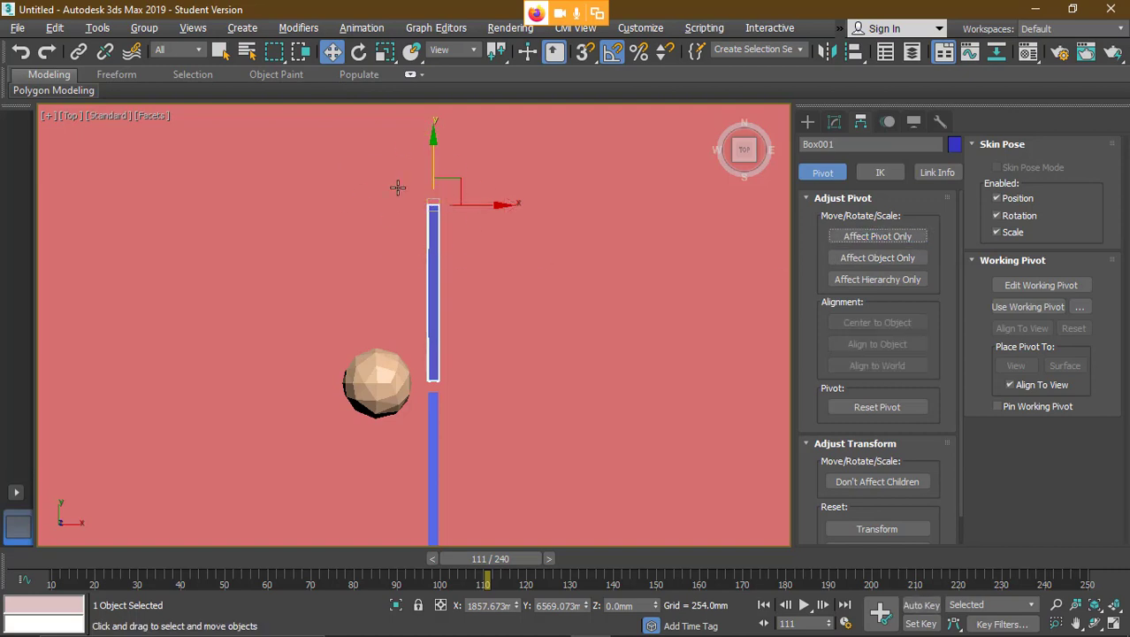
pyautogui.click(358, 51)
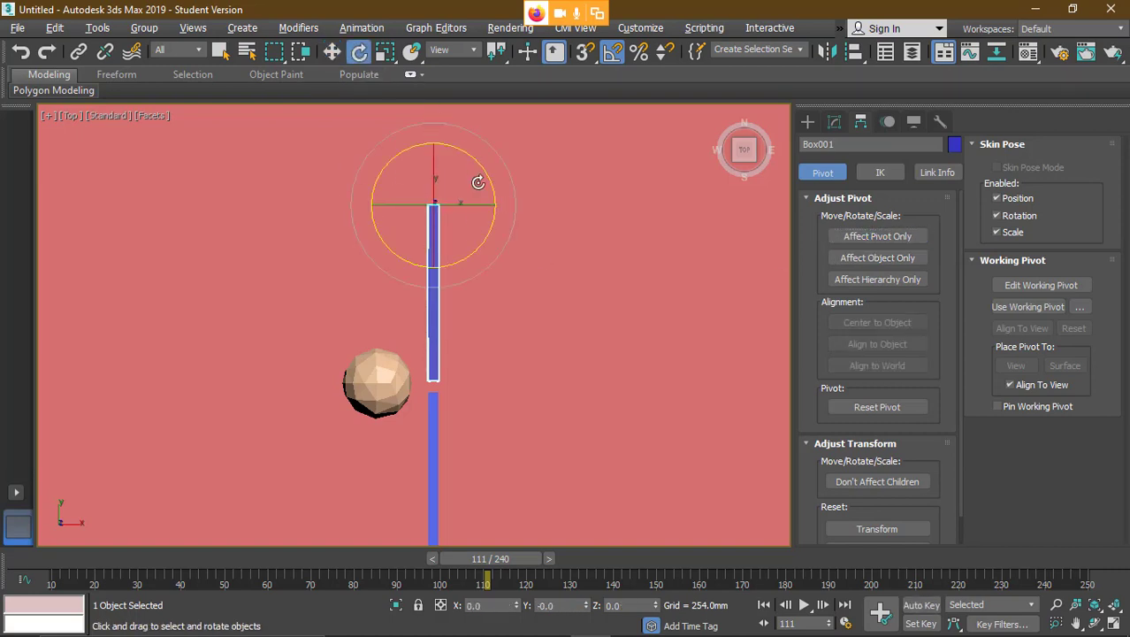
pyautogui.moveTo(472, 252); pyautogui.dragTo(521, 303)
# - Move only the lower wall's pivot to the wall's lower end and test rotating the wall about it
pyautogui.scroll(-2, 520, 333)
pyautogui.moveTo(517, 343); pyautogui.dragTo(510, 274, button='middle')
pyautogui.scroll(1, 510, 273)
pyautogui.scroll(1, 487, 328)
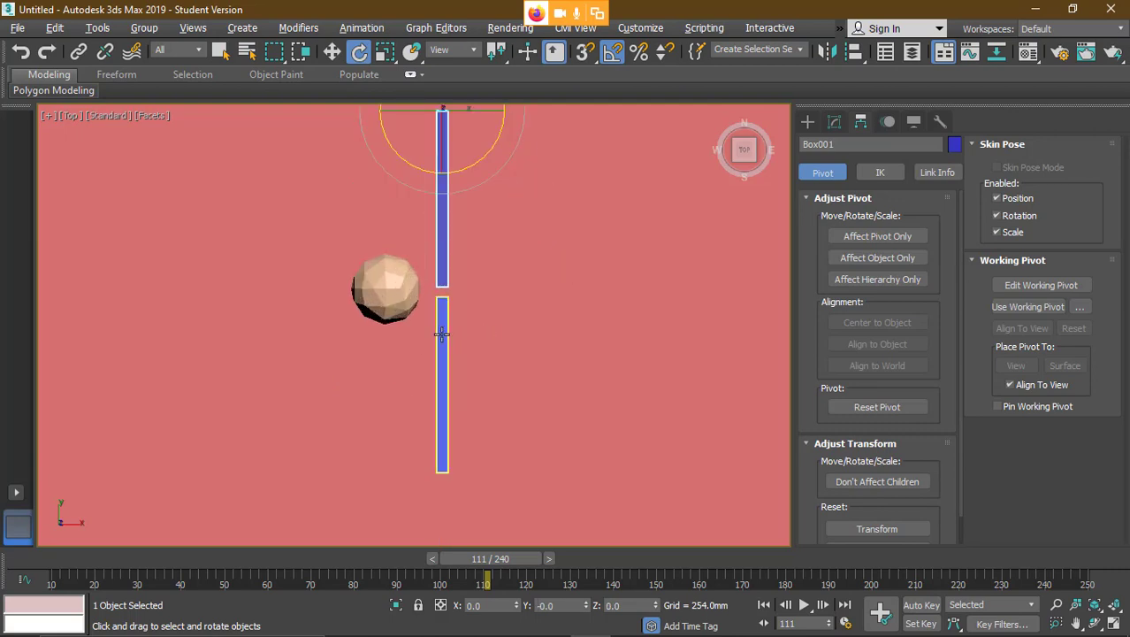
pyautogui.click(442, 332)
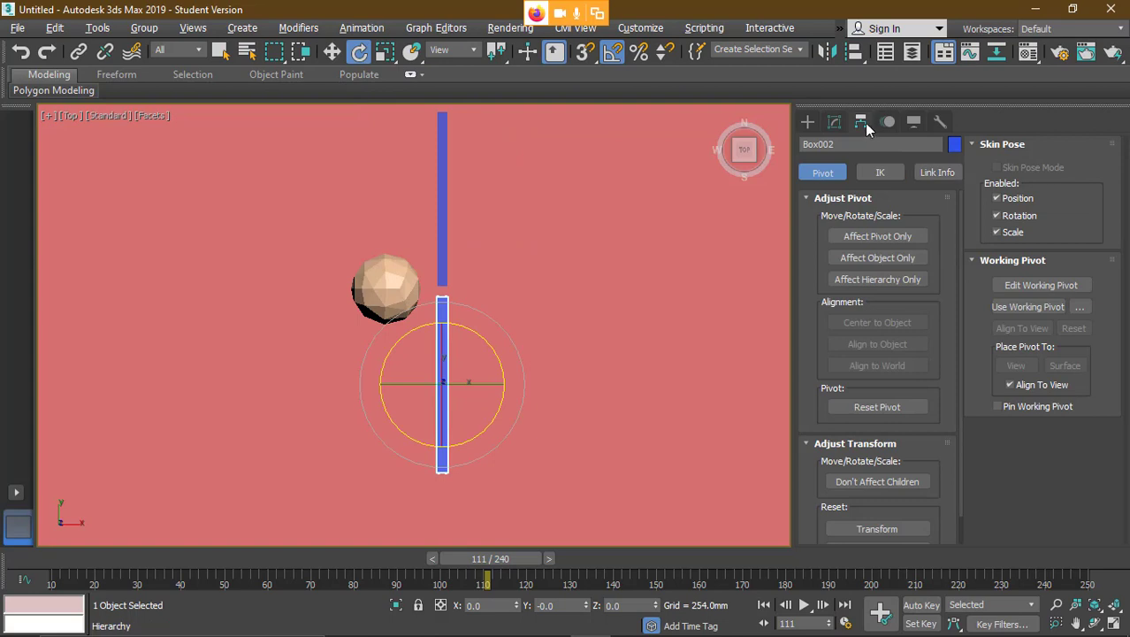
pyautogui.click(876, 236)
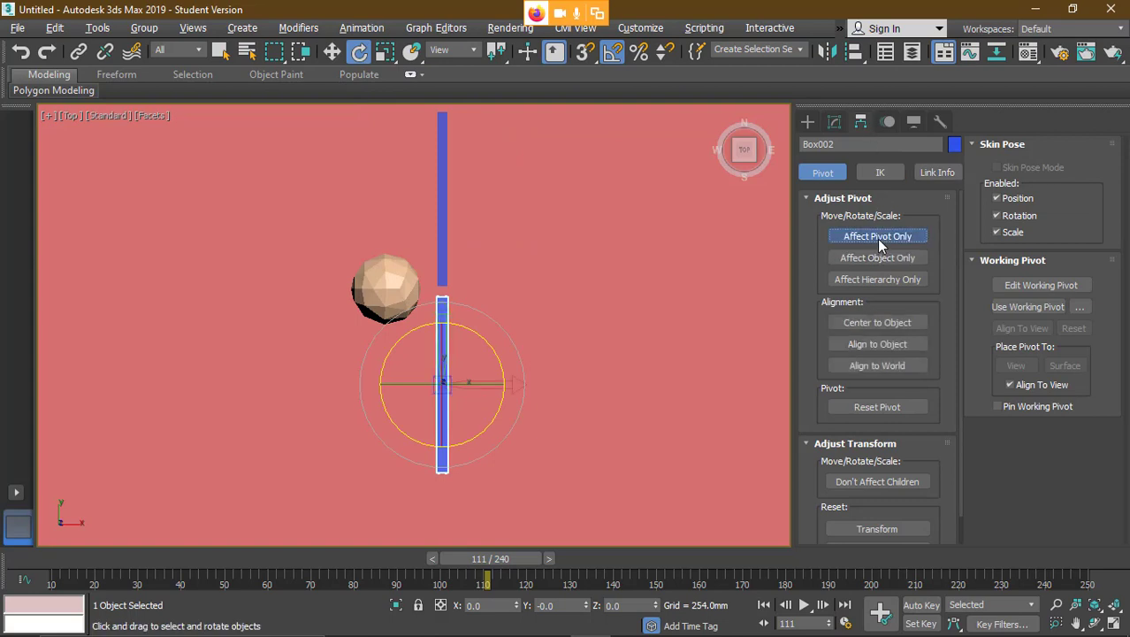
pyautogui.click(332, 51)
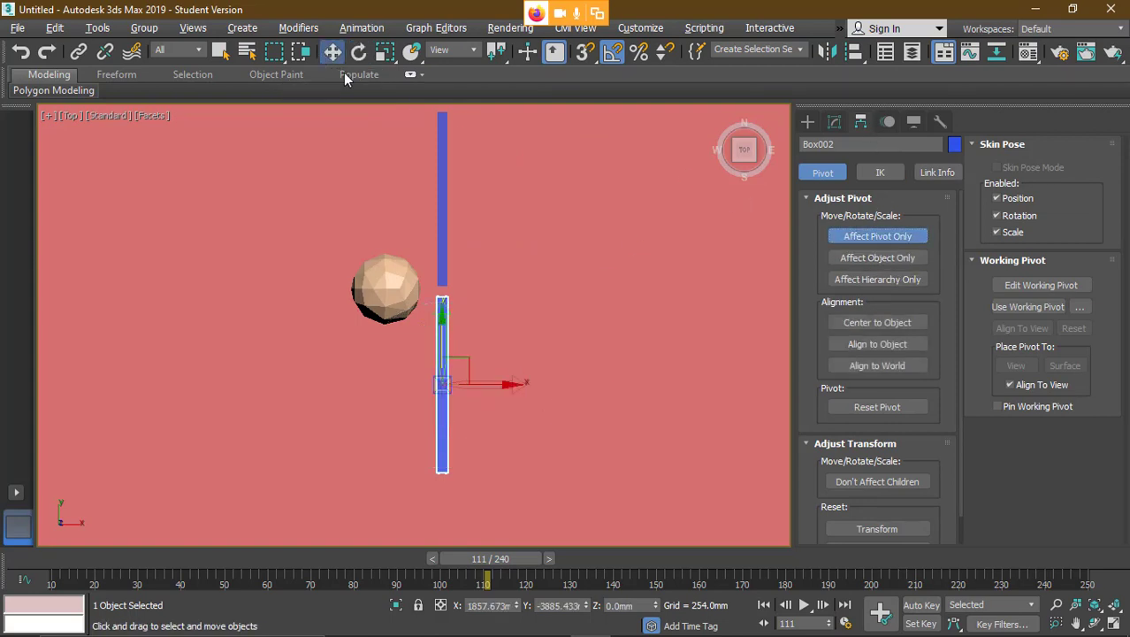
pyautogui.moveTo(443, 336); pyautogui.dragTo(456, 426)
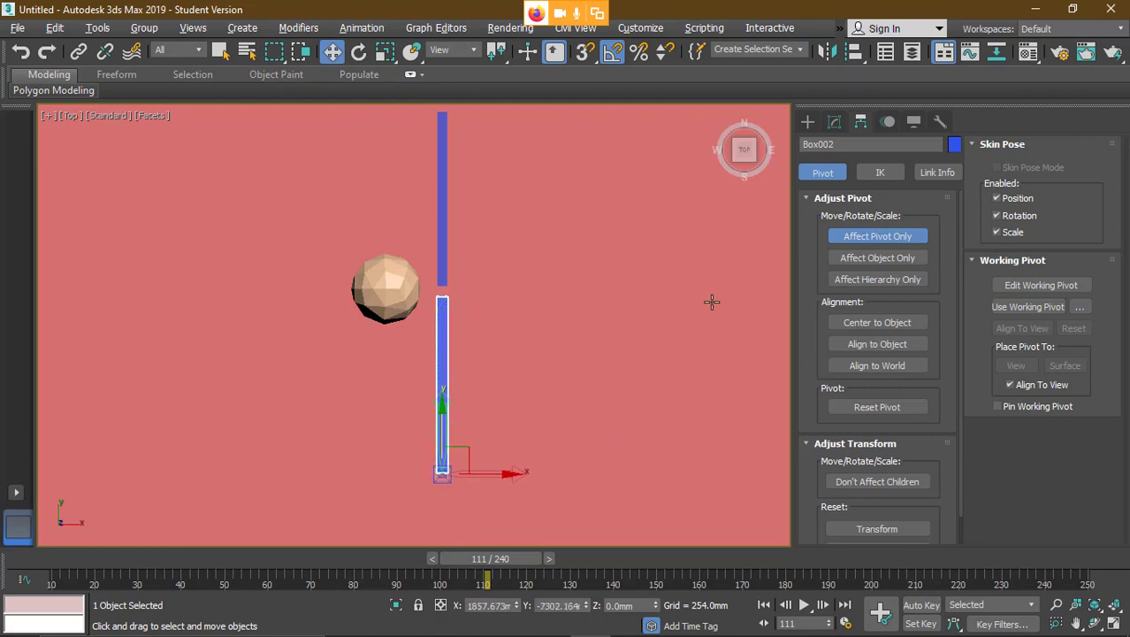
pyautogui.click(869, 245)
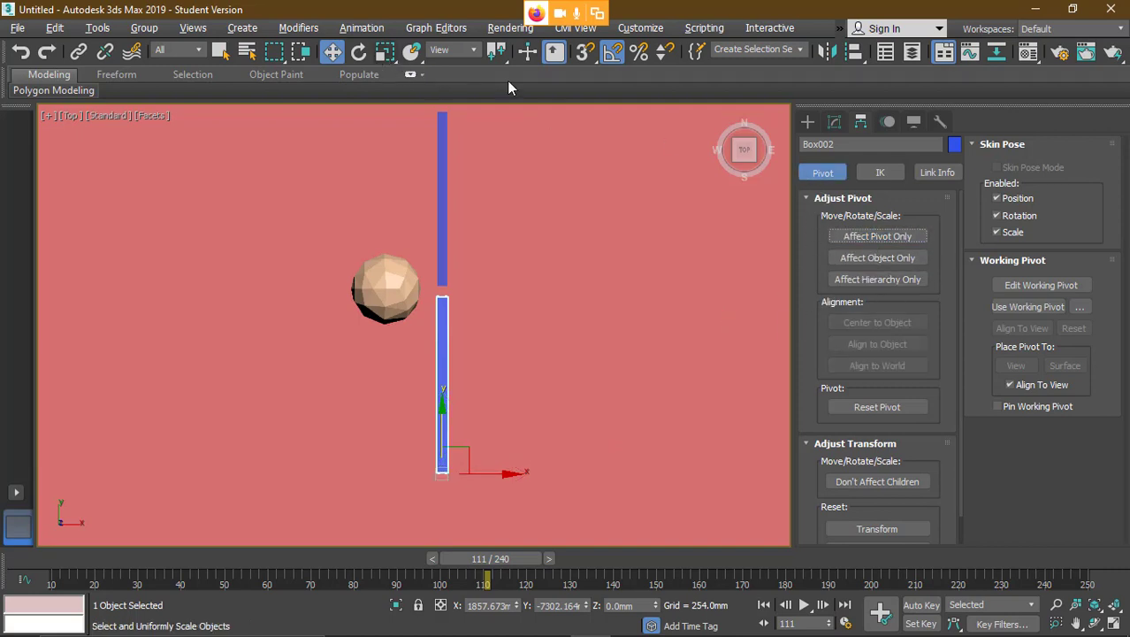
pyautogui.click(358, 51)
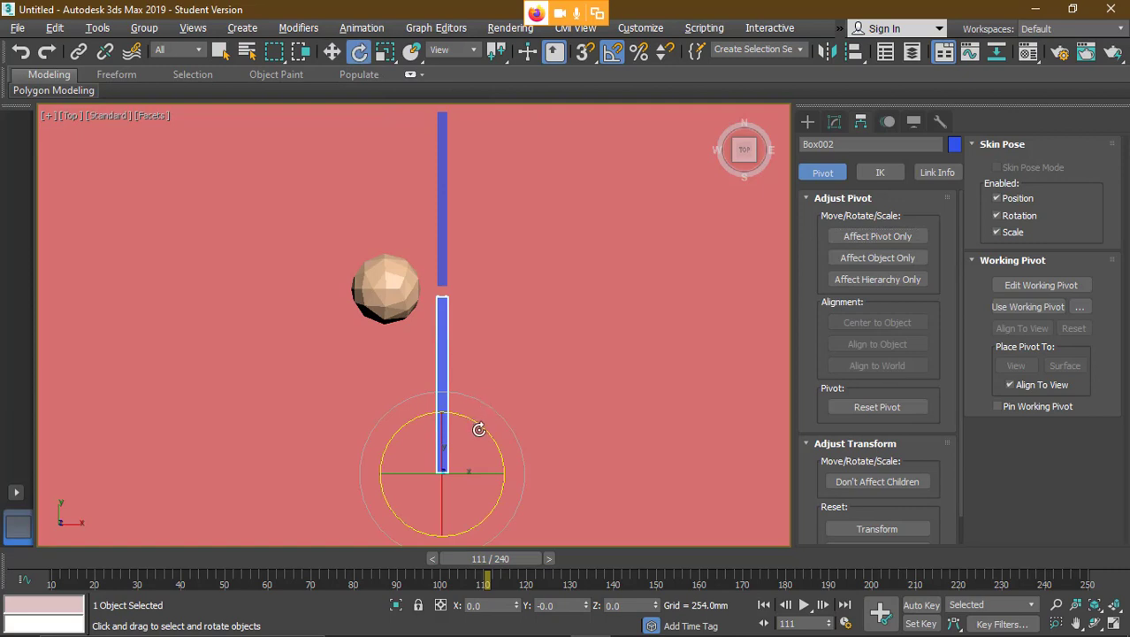
pyautogui.moveTo(478, 429); pyautogui.dragTo(507, 427)
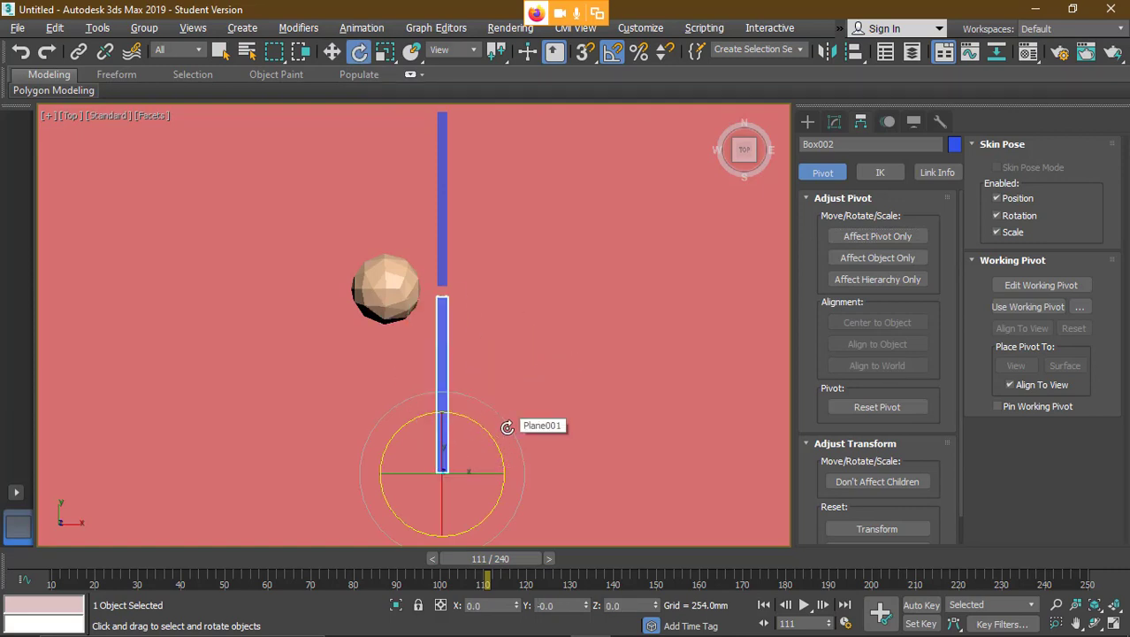
# - Select the upper wall and scrub from the start of the roll to frame 113, where the geosphere meets the walls
pyautogui.moveTo(487, 305); pyautogui.dragTo(510, 318, button='middle')
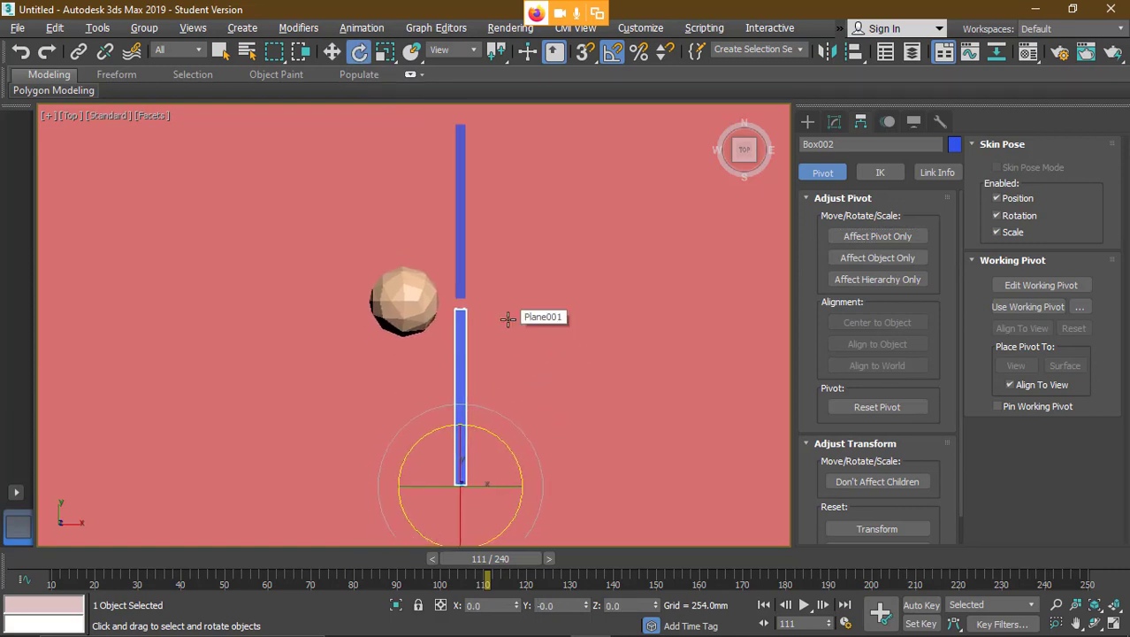
pyautogui.click(461, 184)
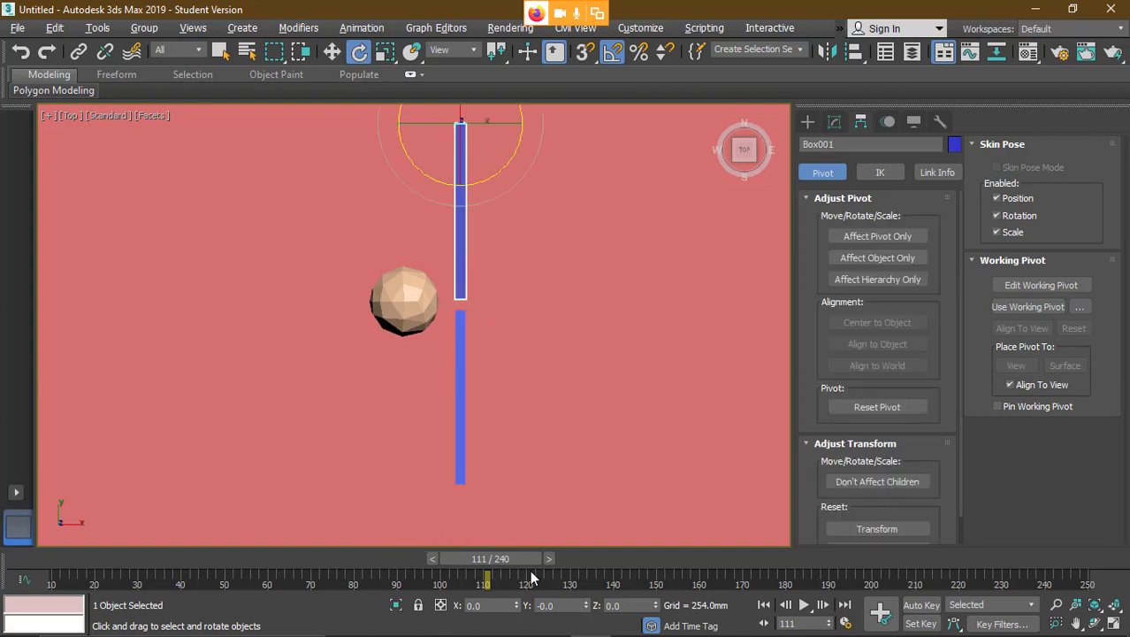
pyautogui.moveTo(493, 559); pyautogui.dragTo(101, 564)
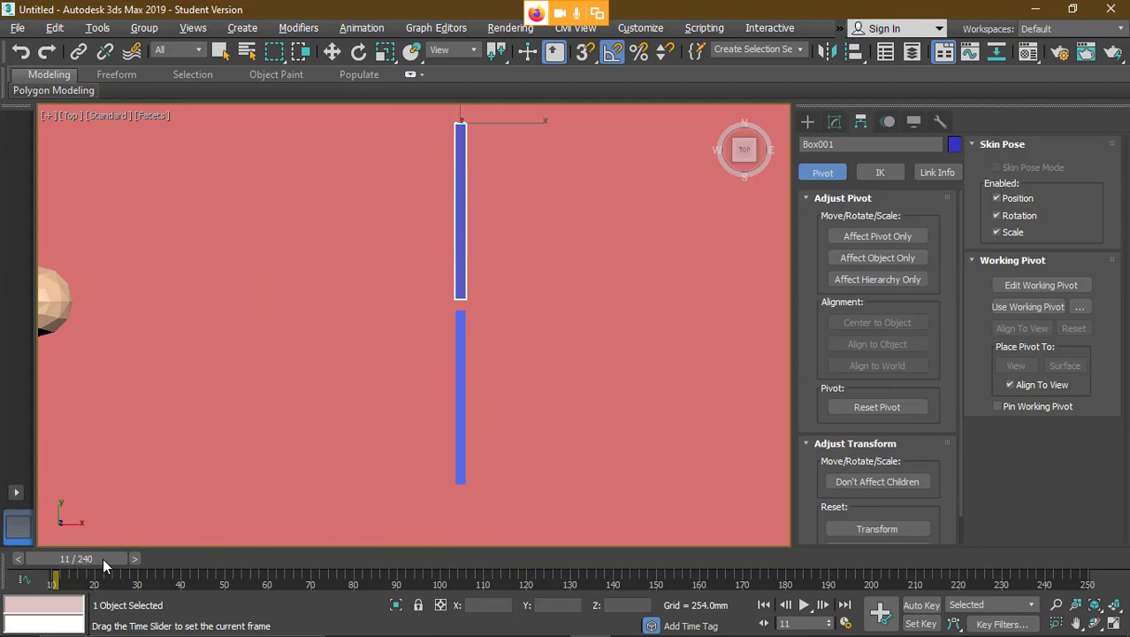
pyautogui.moveTo(104, 566); pyautogui.dragTo(104, 565)
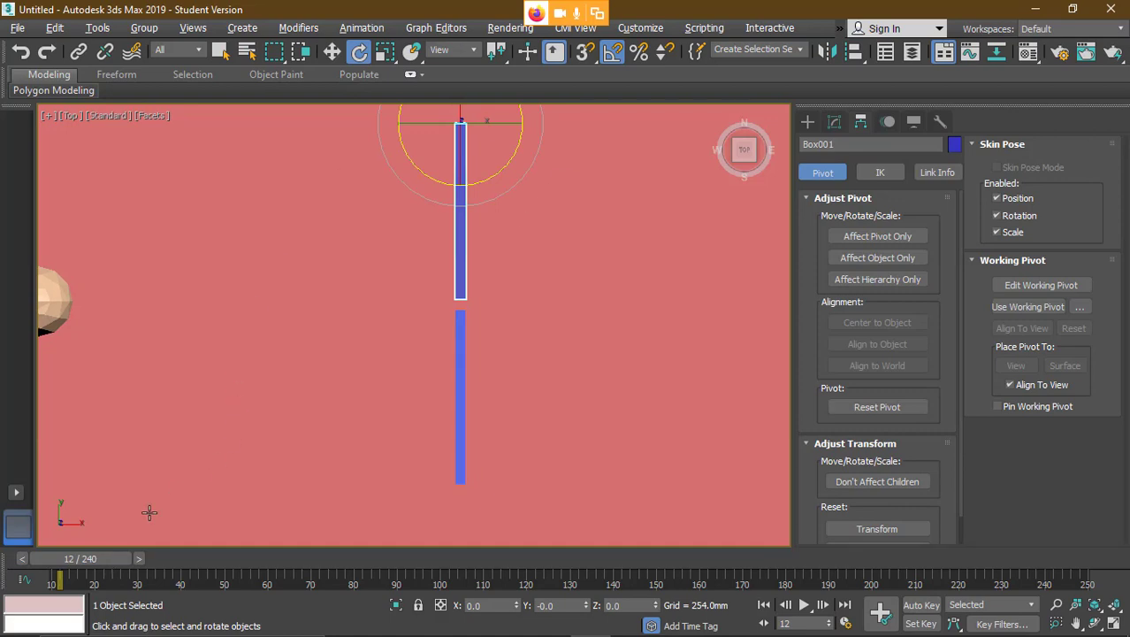
pyautogui.moveTo(91, 560); pyautogui.dragTo(519, 569)
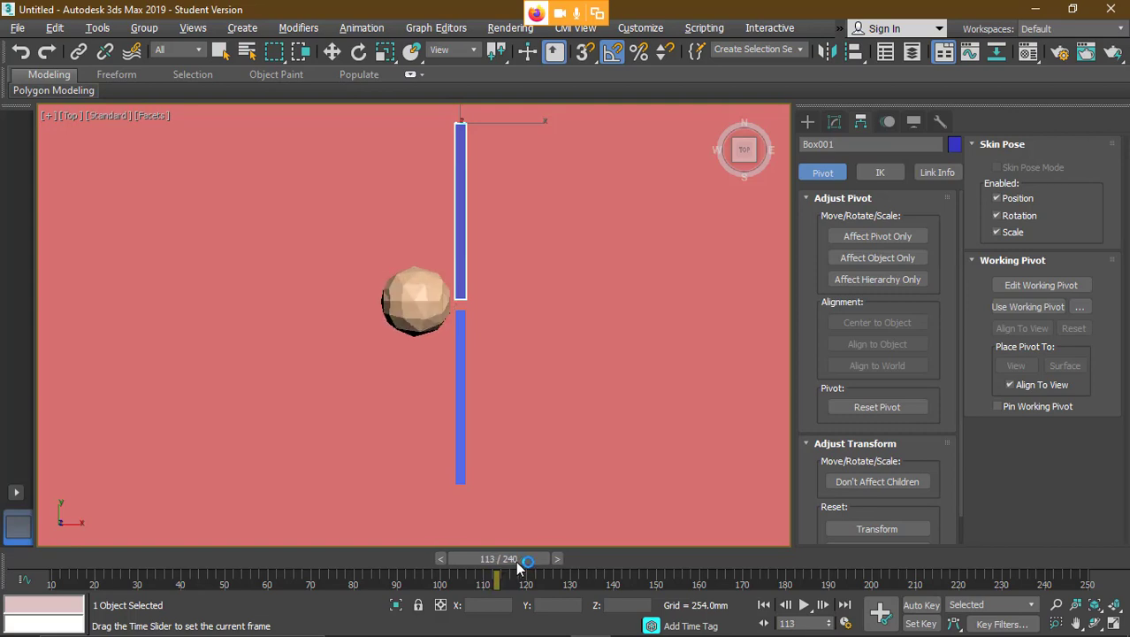
pyautogui.press('e')
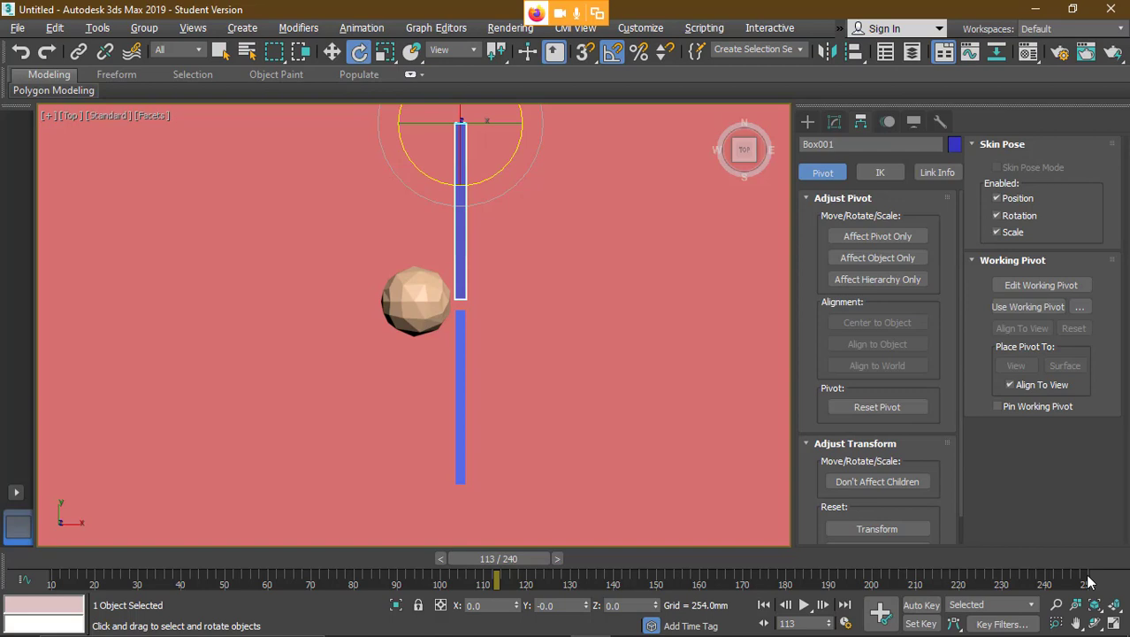
# - Scrub between frames 108 and 113 to check the moment of contact between the geosphere and the walls
pyautogui.hotkey('alt', 'Tab')
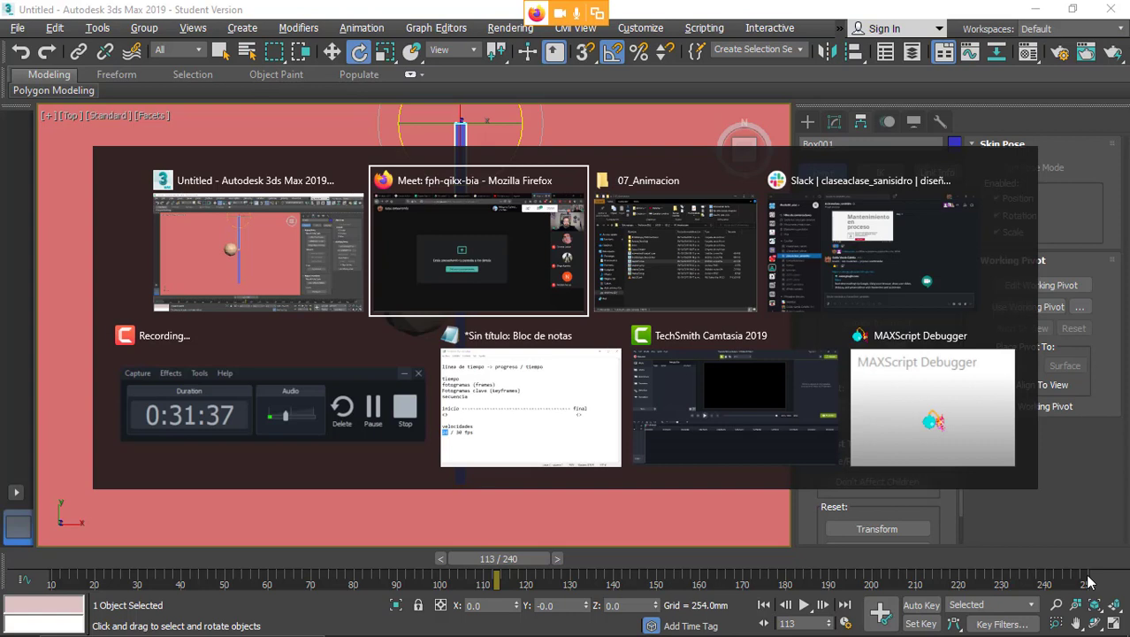
pyautogui.press('Escape')
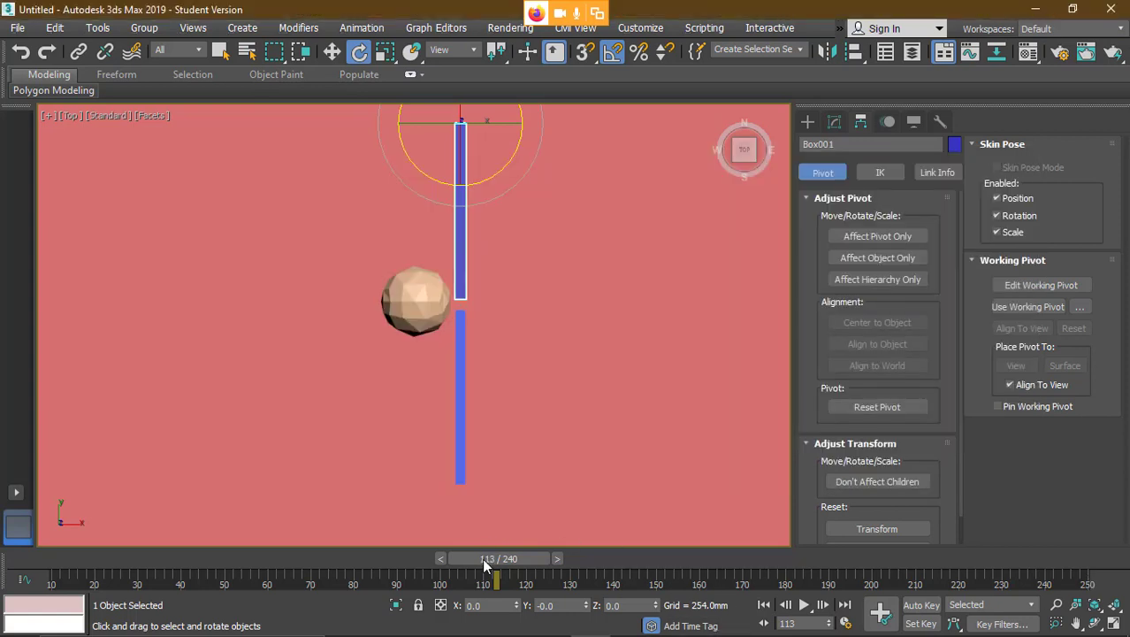
pyautogui.moveTo(485, 566)
pyautogui.mouseDown()
pyautogui.moveTo(166, 554)
pyautogui.moveTo(466, 559)
pyautogui.mouseUp()
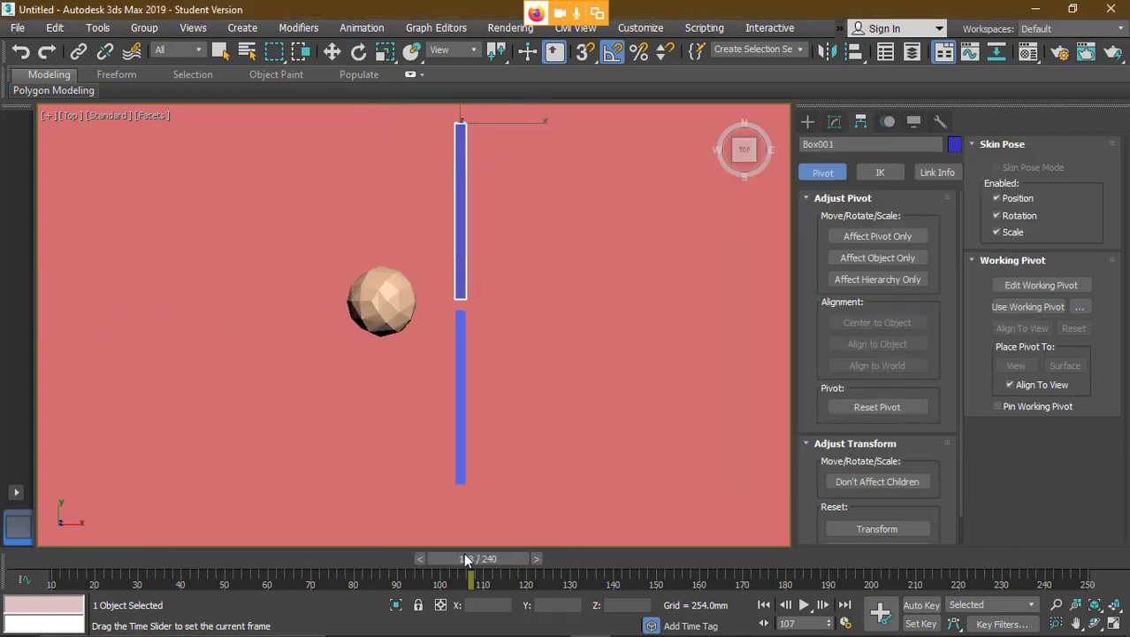
pyautogui.press('e')
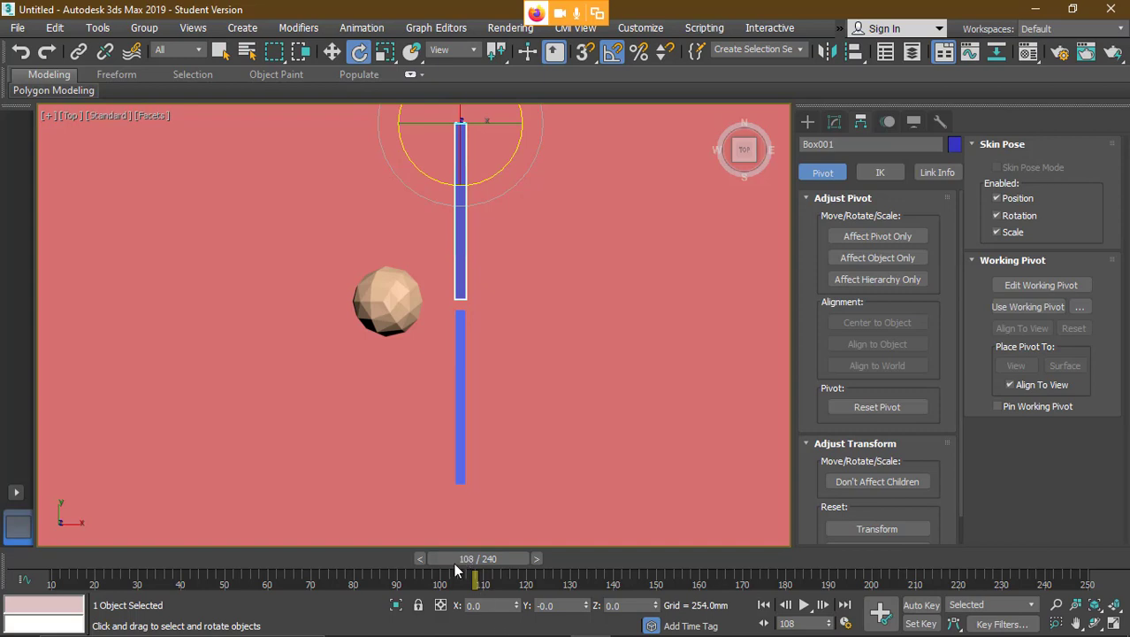
pyautogui.moveTo(476, 563); pyautogui.dragTo(496, 546)
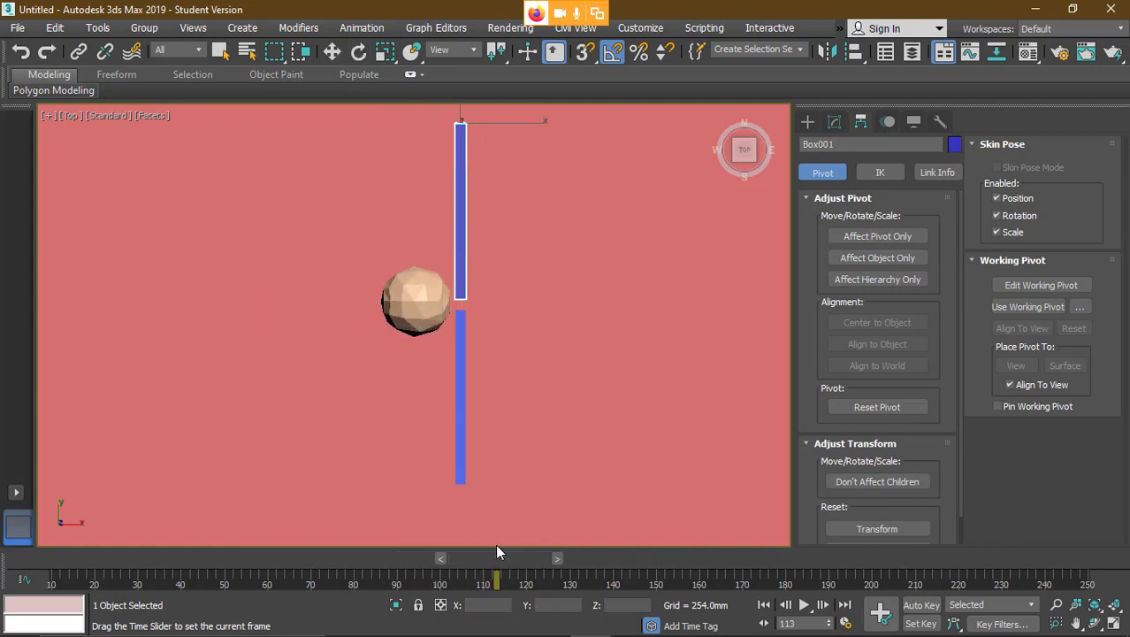
pyautogui.press('e')
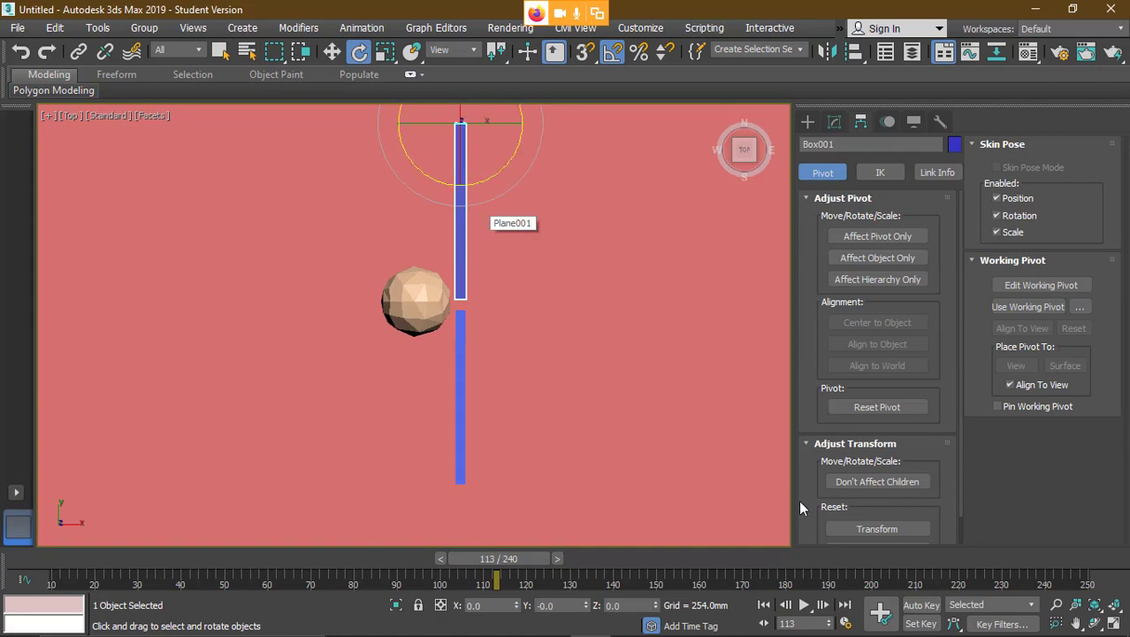
# - Turn on Auto Key, set a key for the closed upper wall at frame 113, and rotate it open 40 degrees at frame 120
pyautogui.click(920, 605)
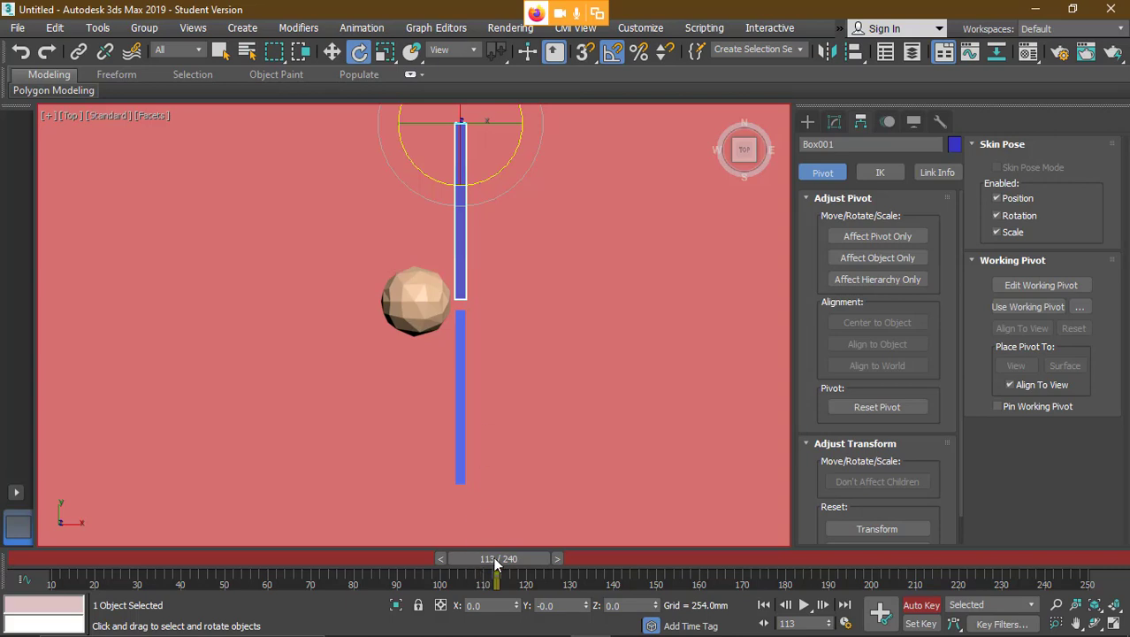
pyautogui.moveTo(496, 566); pyautogui.dragTo(526, 570)
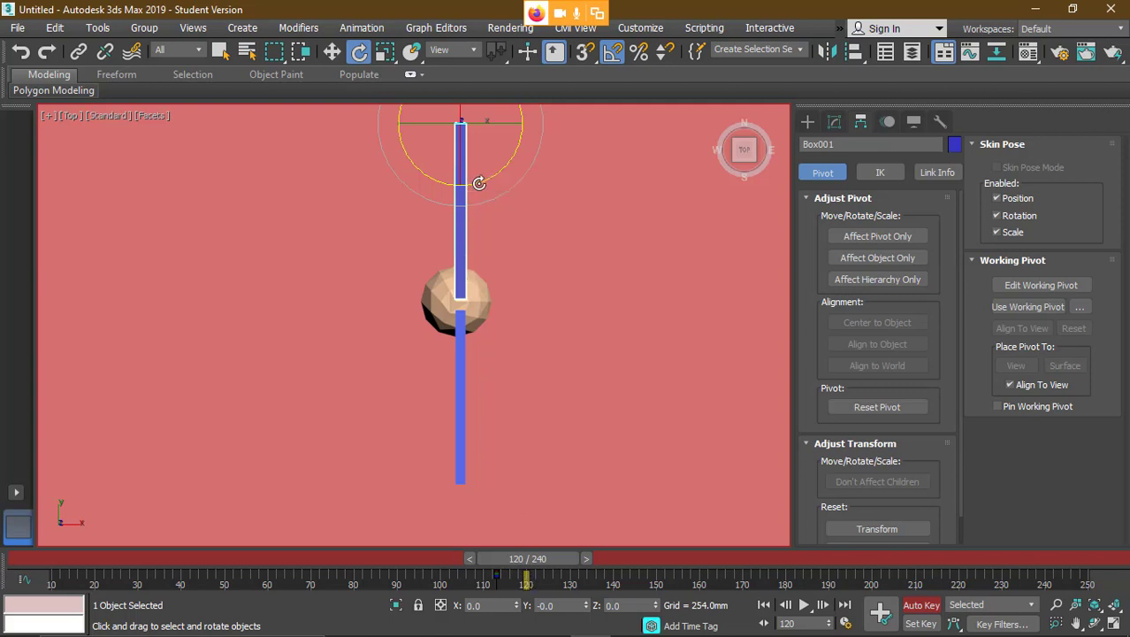
pyautogui.moveTo(482, 187); pyautogui.dragTo(505, 168)
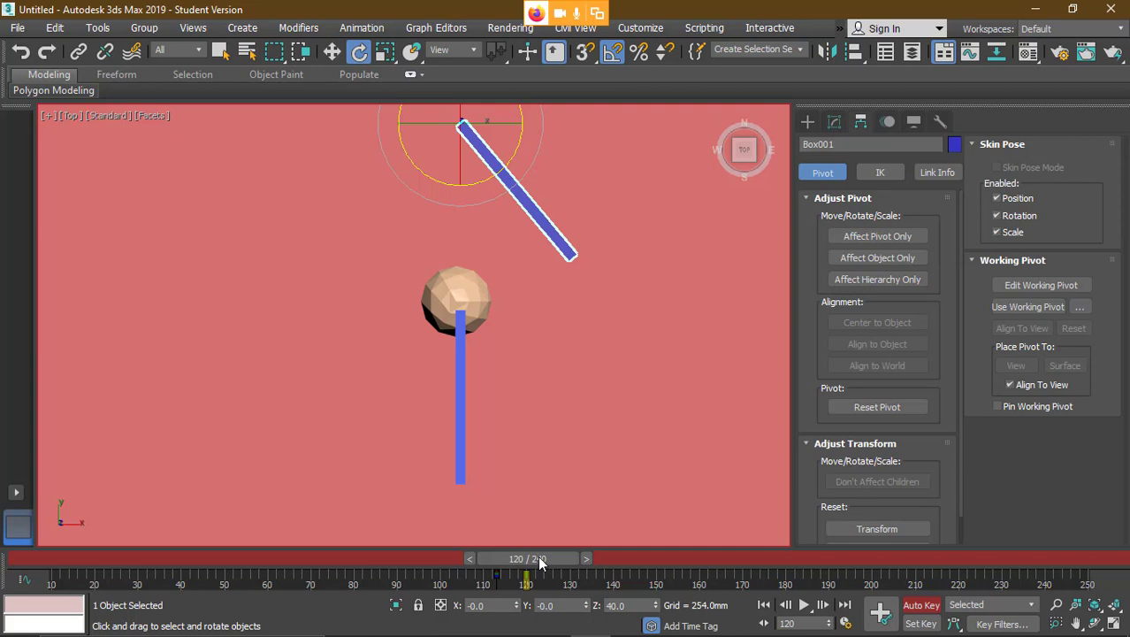
# - Set a key at frame 144 to hold the upper wall open as the geosphere passes
pyautogui.moveTo(537, 555); pyautogui.dragTo(641, 557)
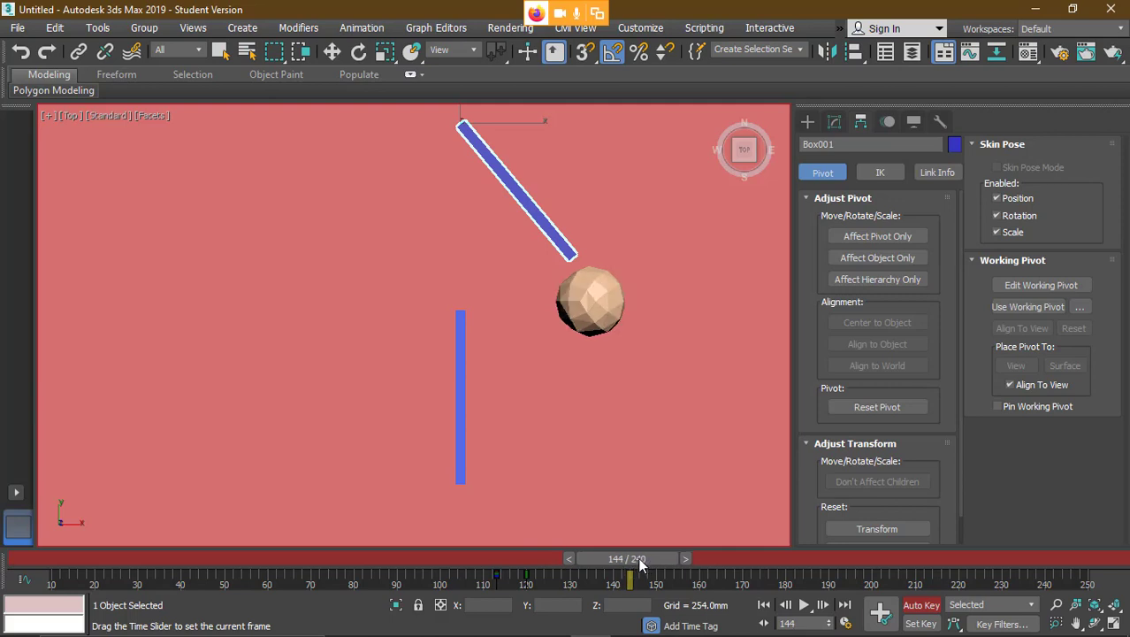
pyautogui.press('e')
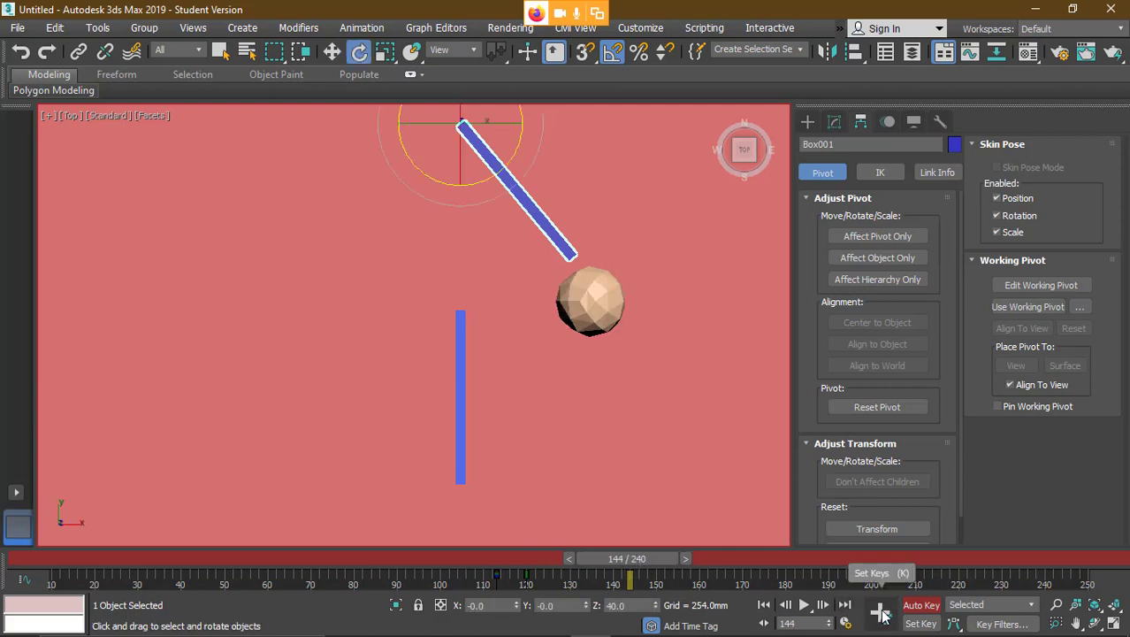
pyautogui.click(882, 613)
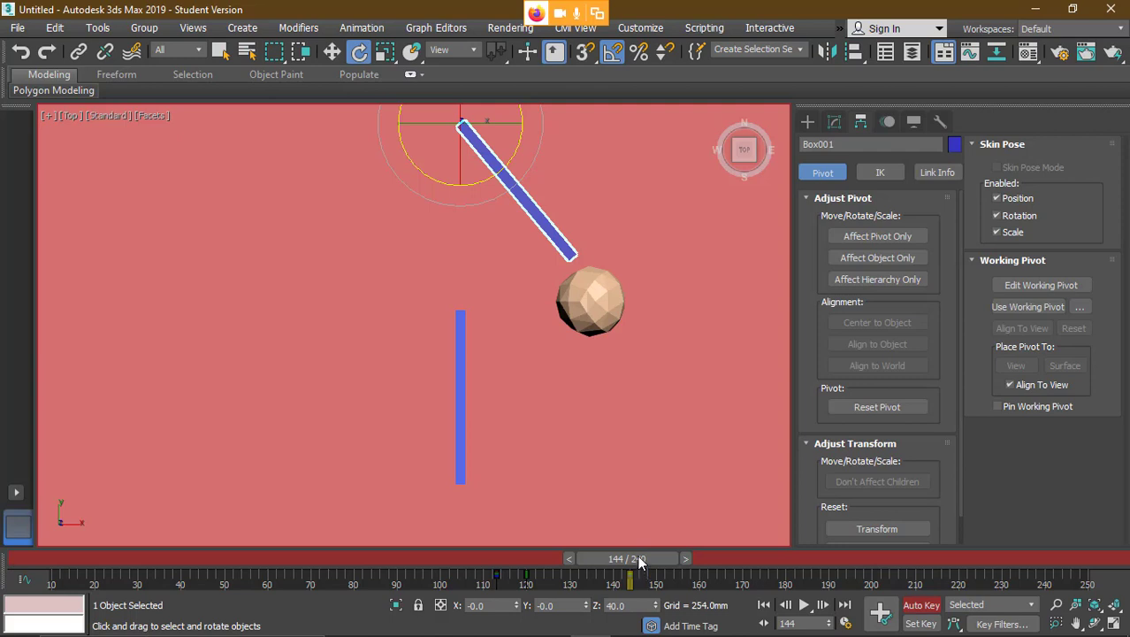
# - Rotate the upper wall back to its closed position of 0 degrees at frame 153
pyautogui.moveTo(640, 561); pyautogui.dragTo(683, 558)
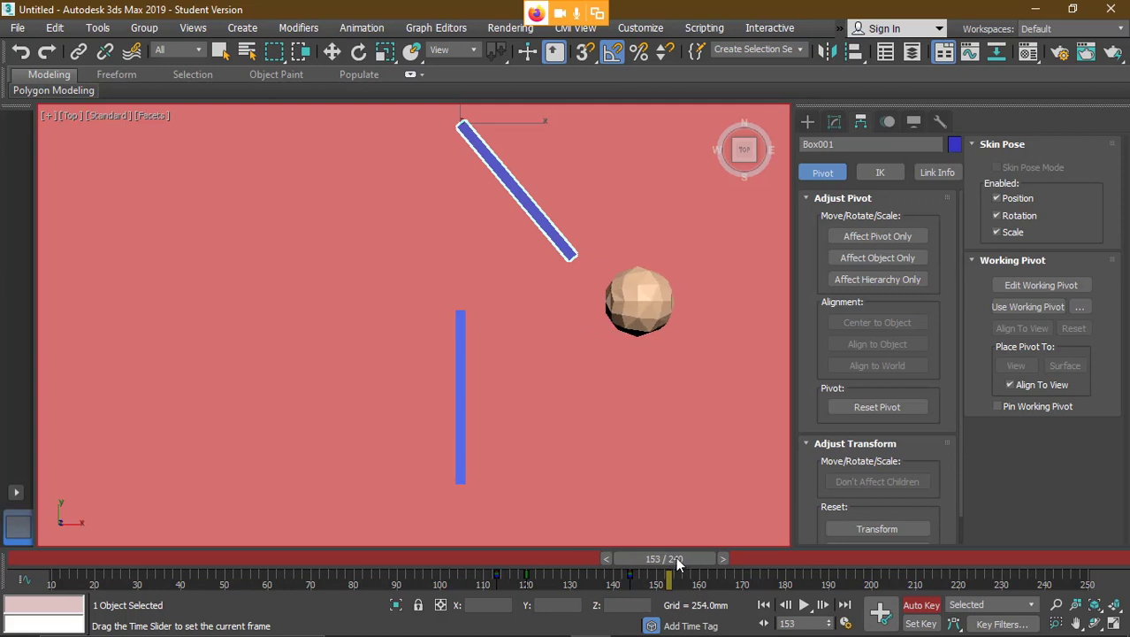
pyautogui.press('e')
pyautogui.moveTo(519, 135); pyautogui.dragTo(516, 169)
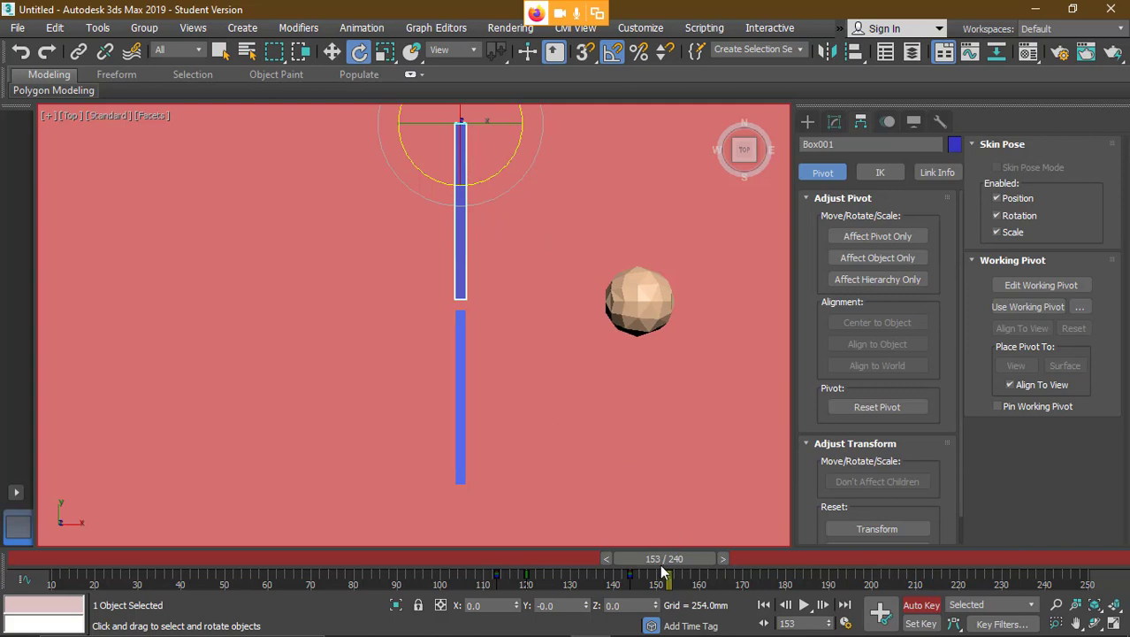
# - Turn off Auto Key and play the animation to check the swing of the upper wall
pyautogui.moveTo(664, 560); pyautogui.dragTo(681, 560)
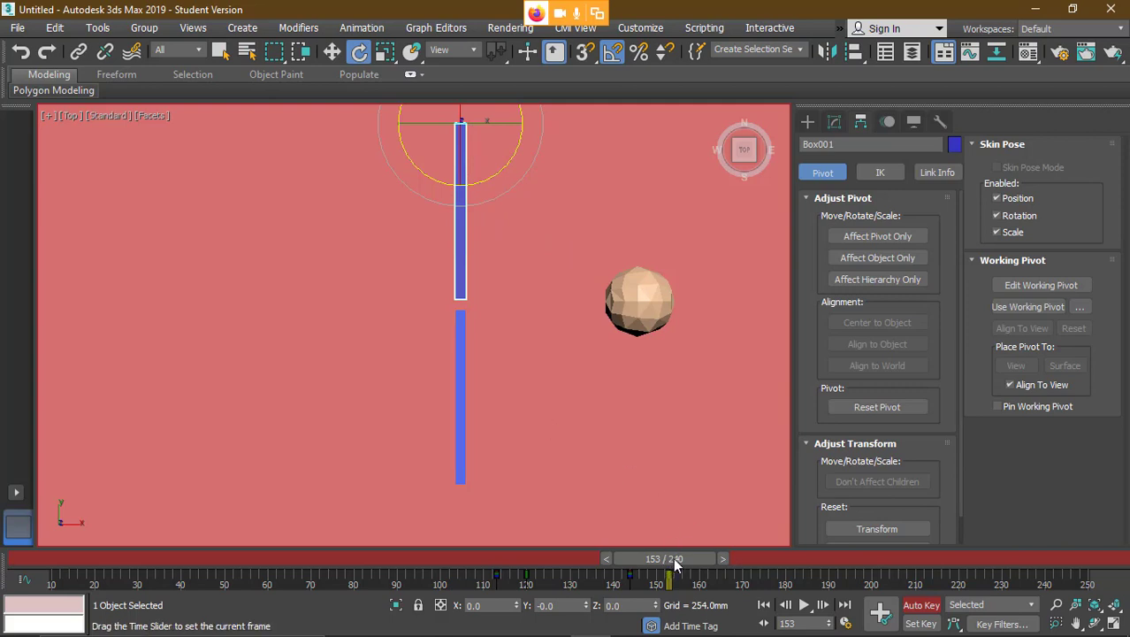
pyautogui.click(924, 609)
pyautogui.moveTo(684, 560); pyautogui.dragTo(699, 559)
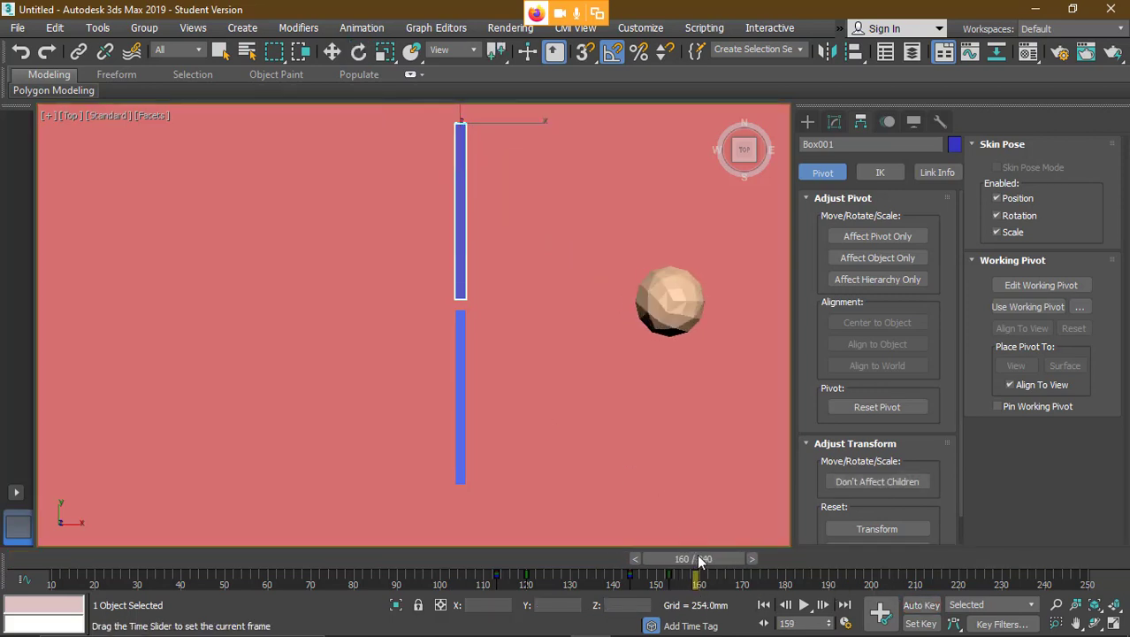
pyautogui.click(804, 606)
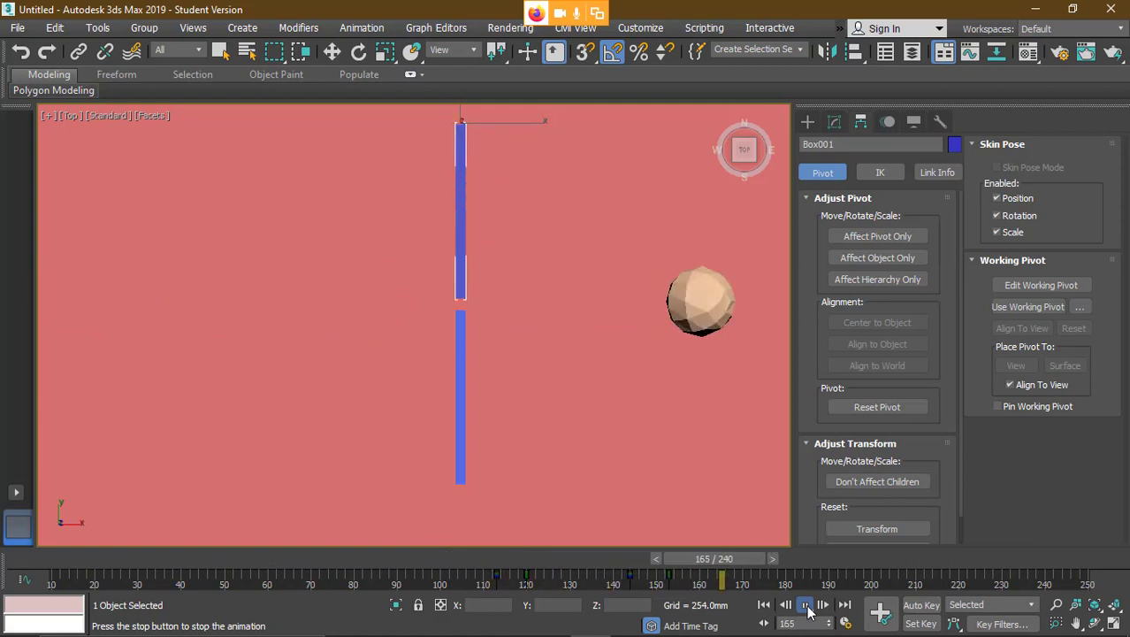
pyautogui.click(807, 605)
# - Select the lower wall, key it closed at frame 113 with Auto Key on, and rotate it open to -40 degrees at frame 121
pyautogui.press('e')
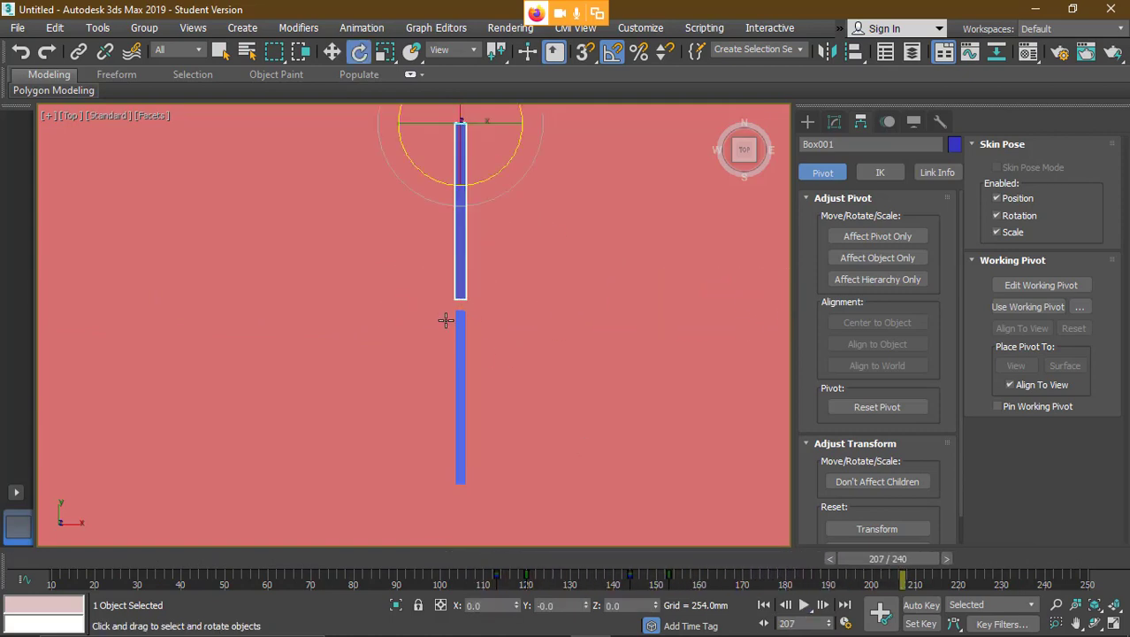
pyautogui.click(462, 337)
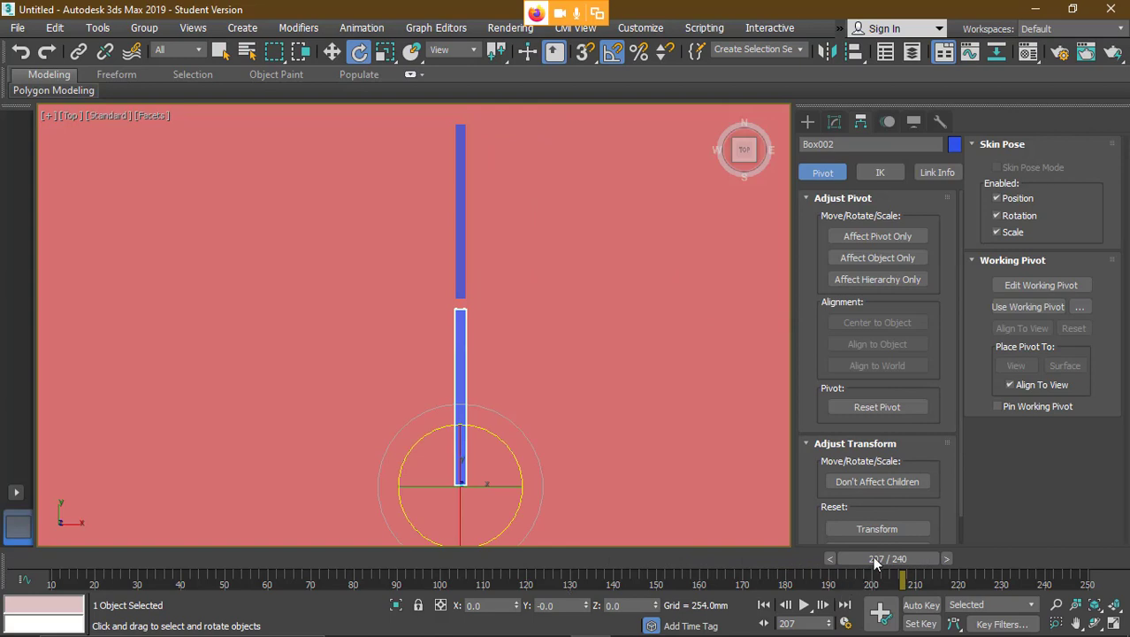
pyautogui.moveTo(875, 563); pyautogui.dragTo(506, 559)
pyautogui.press('e')
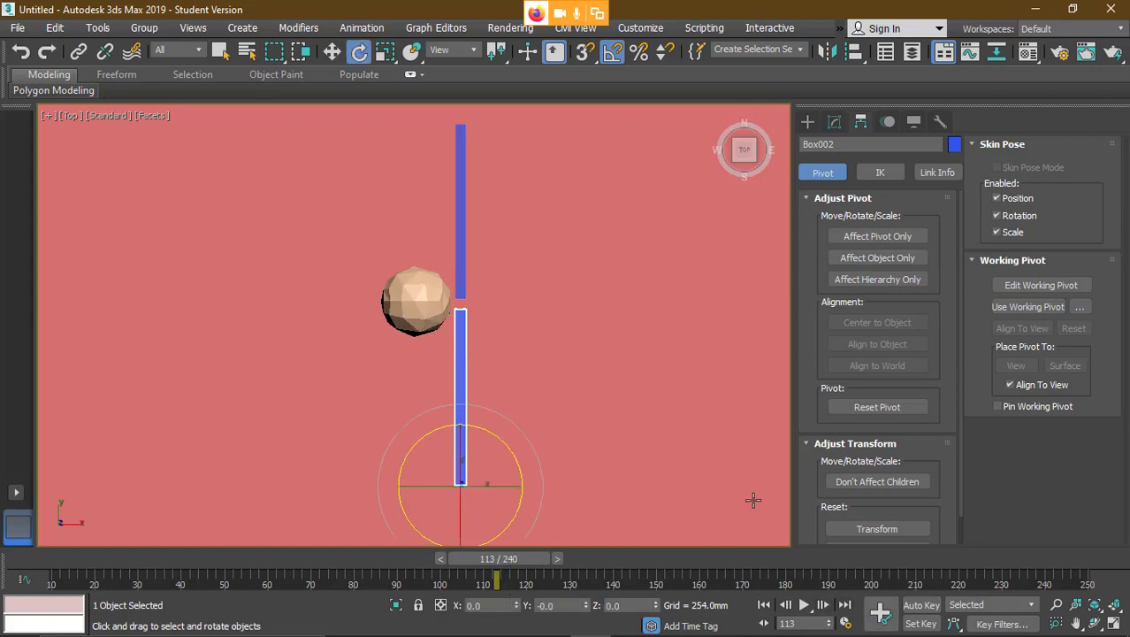
pyautogui.click(921, 605)
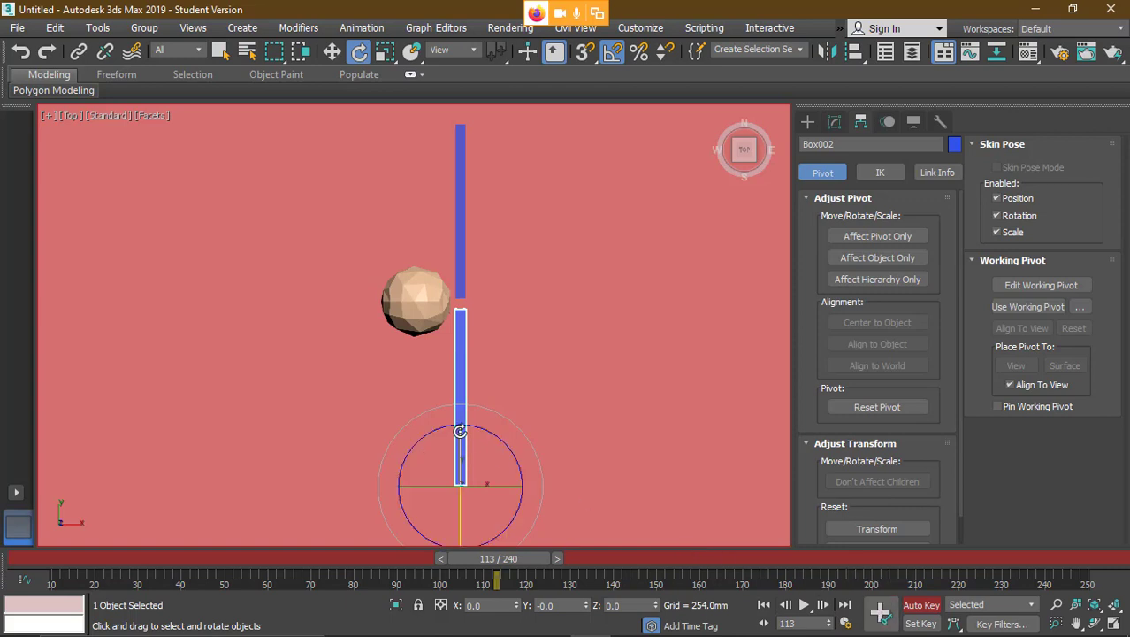
pyautogui.moveTo(494, 561); pyautogui.dragTo(527, 553)
pyautogui.press('e')
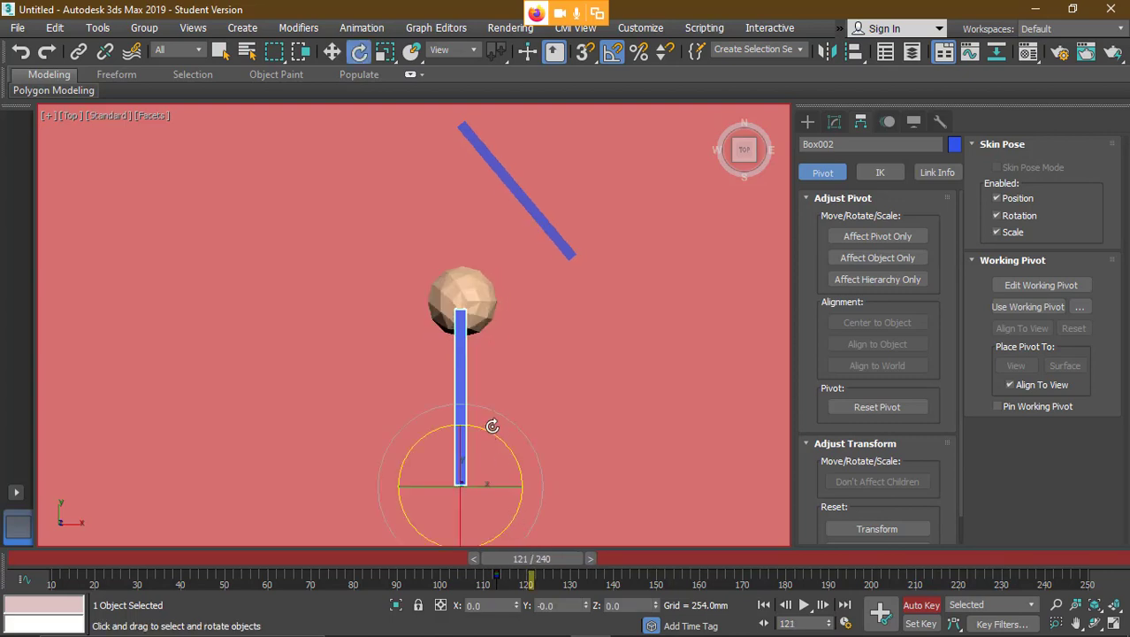
pyautogui.moveTo(493, 430); pyautogui.dragTo(520, 448)
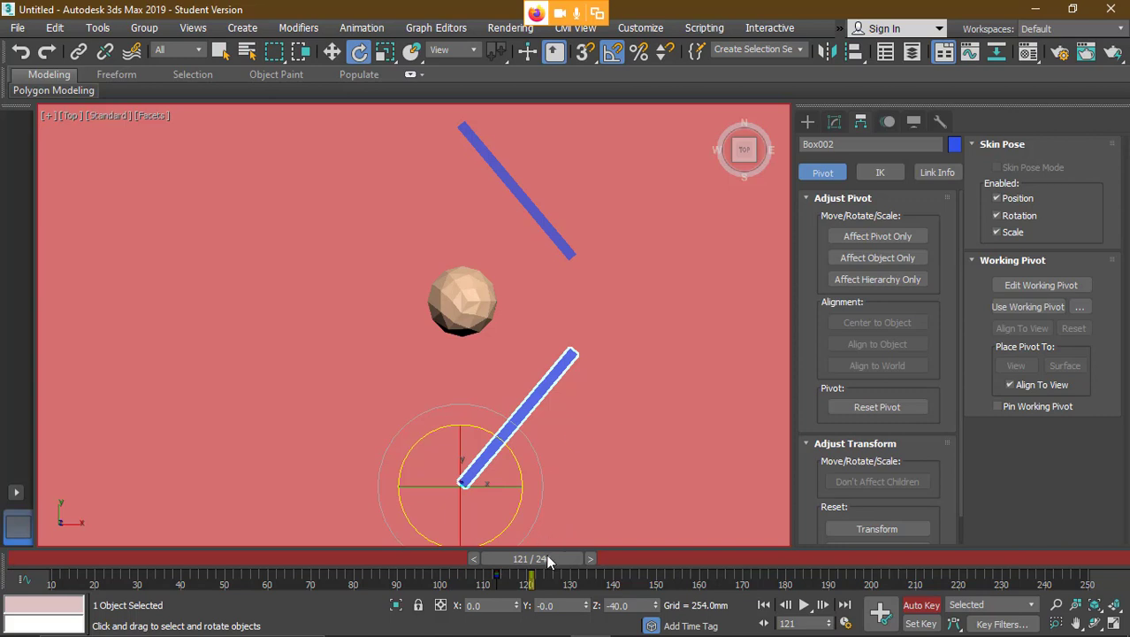
# - Key the lower wall open at frame 144 and rotate it back to its closed position at frame 153, ending with Auto Key off
pyautogui.moveTo(548, 562); pyautogui.dragTo(643, 550)
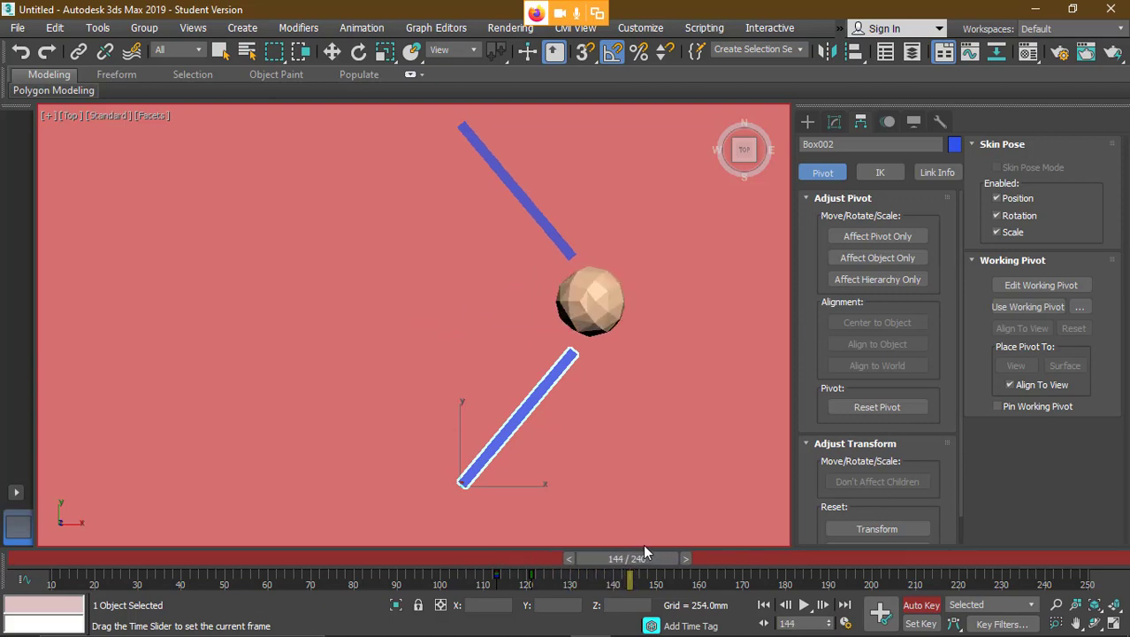
pyautogui.press('e')
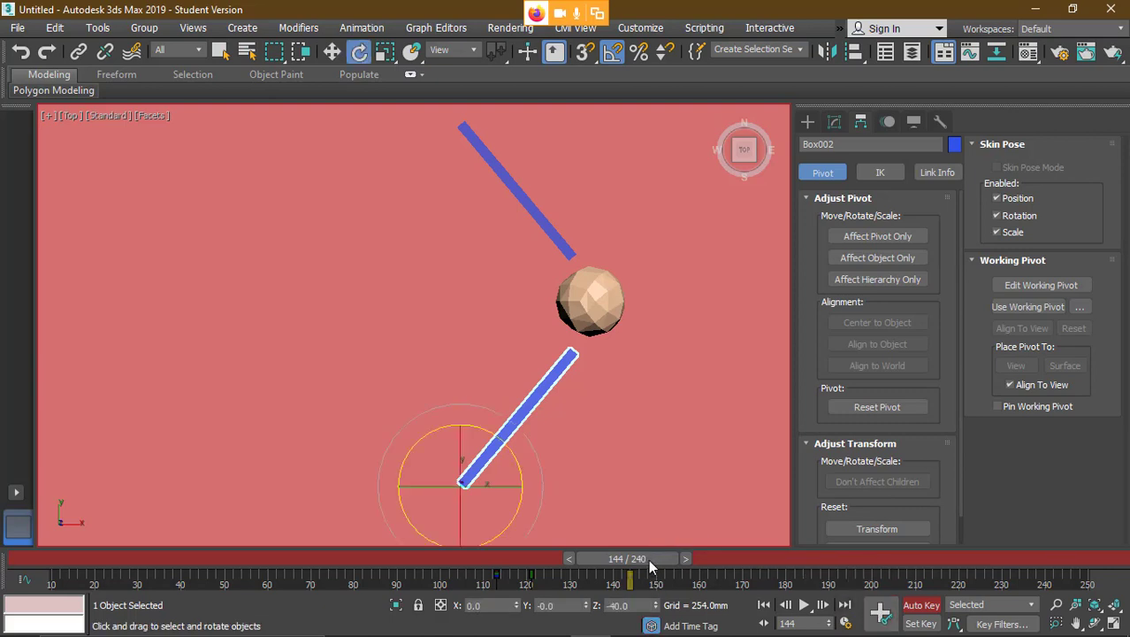
pyautogui.moveTo(649, 554); pyautogui.dragTo(689, 557)
pyautogui.press('e')
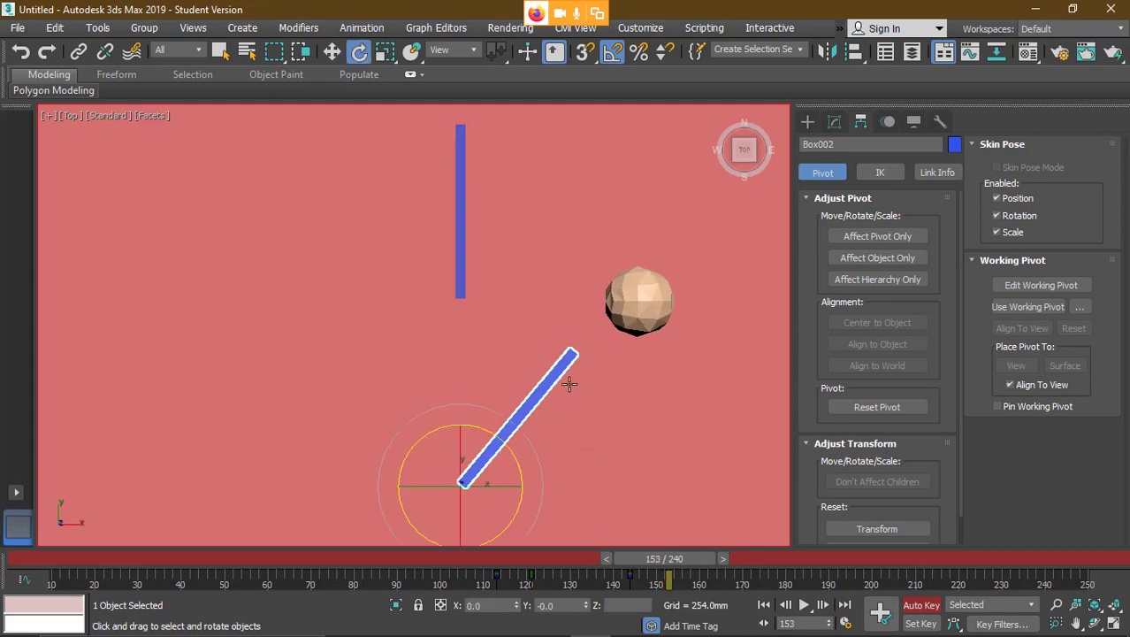
pyautogui.moveTo(518, 458); pyautogui.dragTo(502, 426)
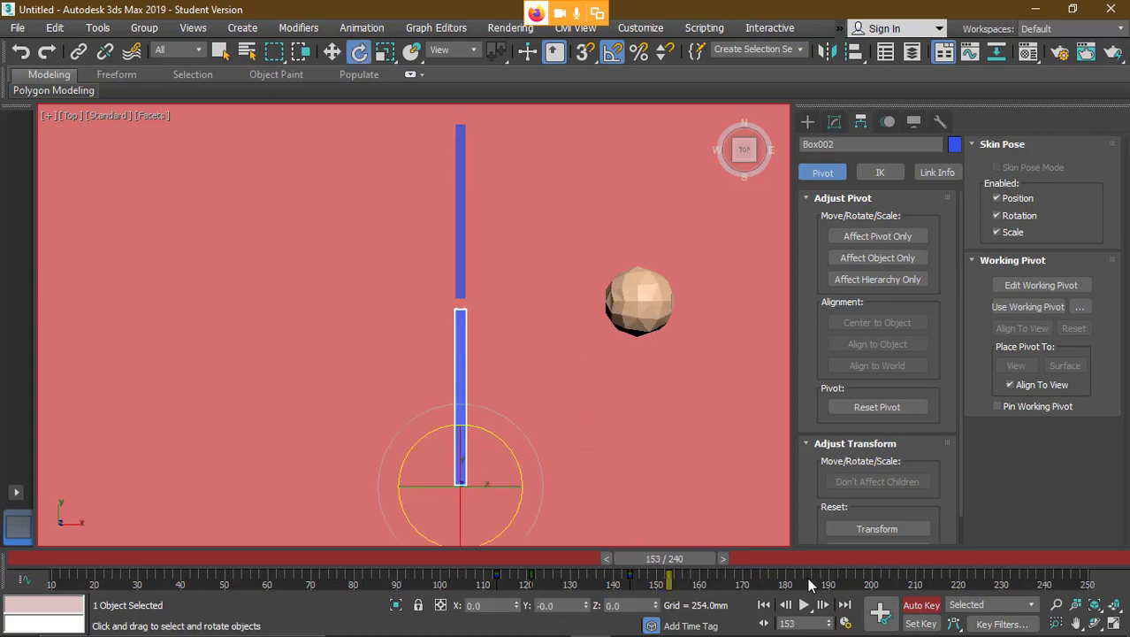
pyautogui.click(926, 608)
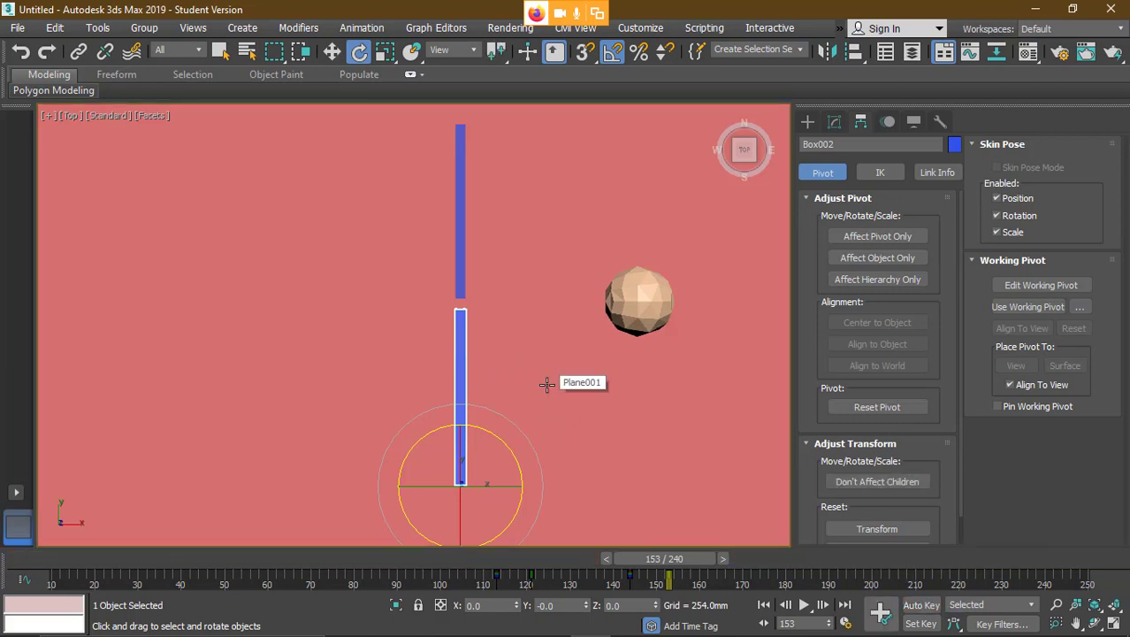
# - Play the animation in the Perspective view, facing both walls, to review the geosphere passing through them
pyautogui.press('p')
pyautogui.moveTo(361, 371)
pyautogui.mouseDown(button='middle')
pyautogui.moveTo(426, 371)
pyautogui.moveTo(648, 285)
pyautogui.moveTo(492, 329)
pyautogui.moveTo(592, 325)
pyautogui.mouseUp(button='middle')
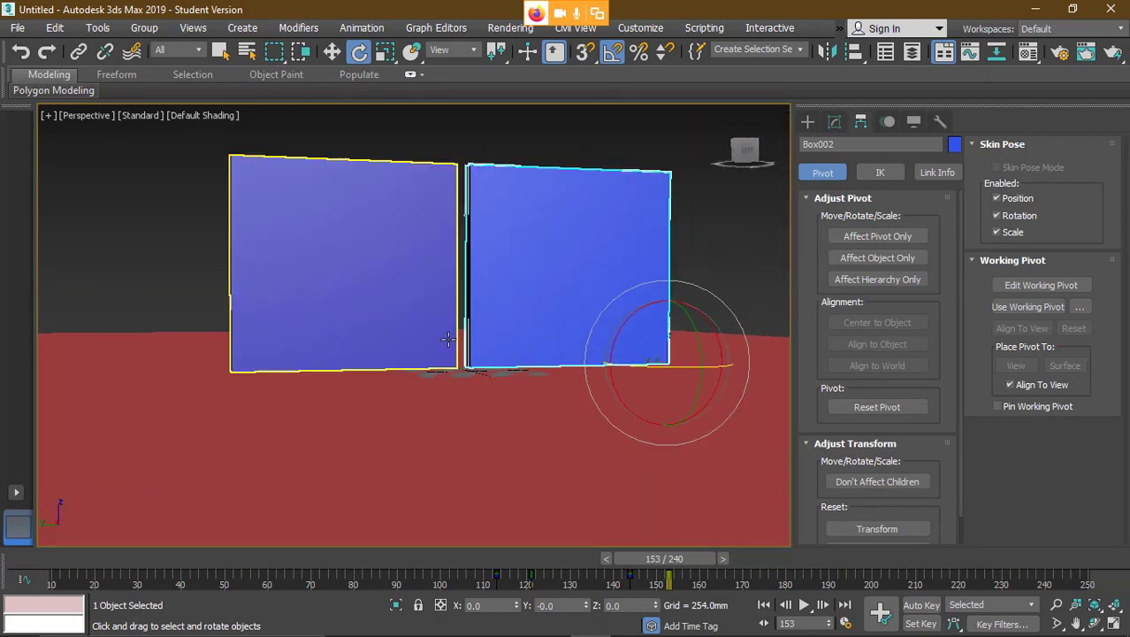
pyautogui.moveTo(451, 339)
pyautogui.mouseDown(button='middle')
pyautogui.moveTo(442, 373)
pyautogui.moveTo(456, 335)
pyautogui.mouseUp(button='middle')
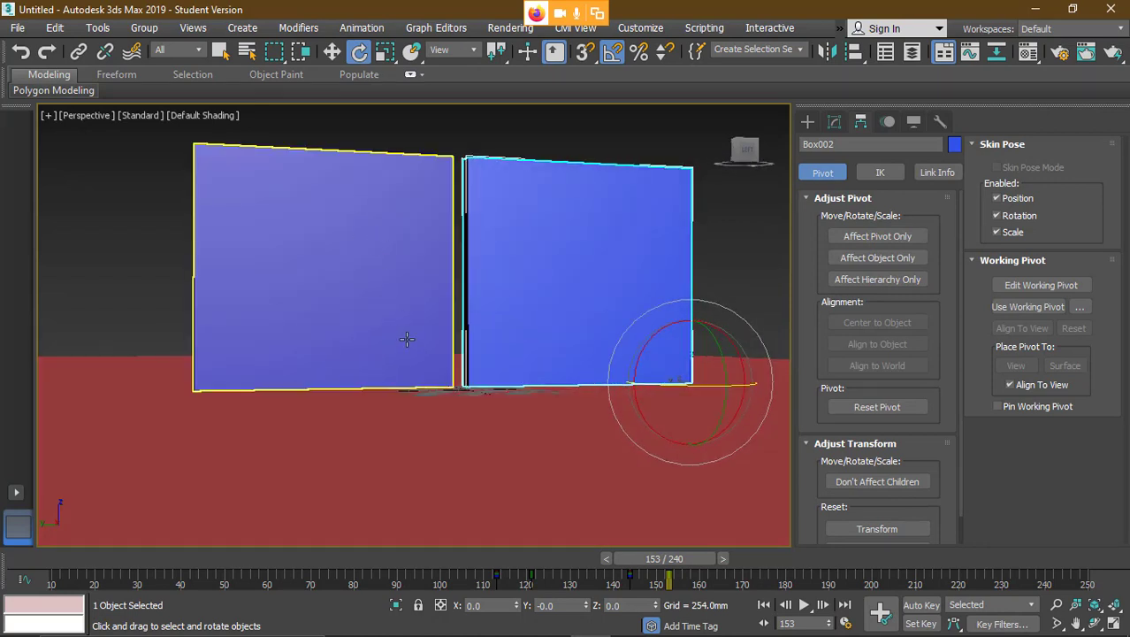
pyautogui.click(114, 297)
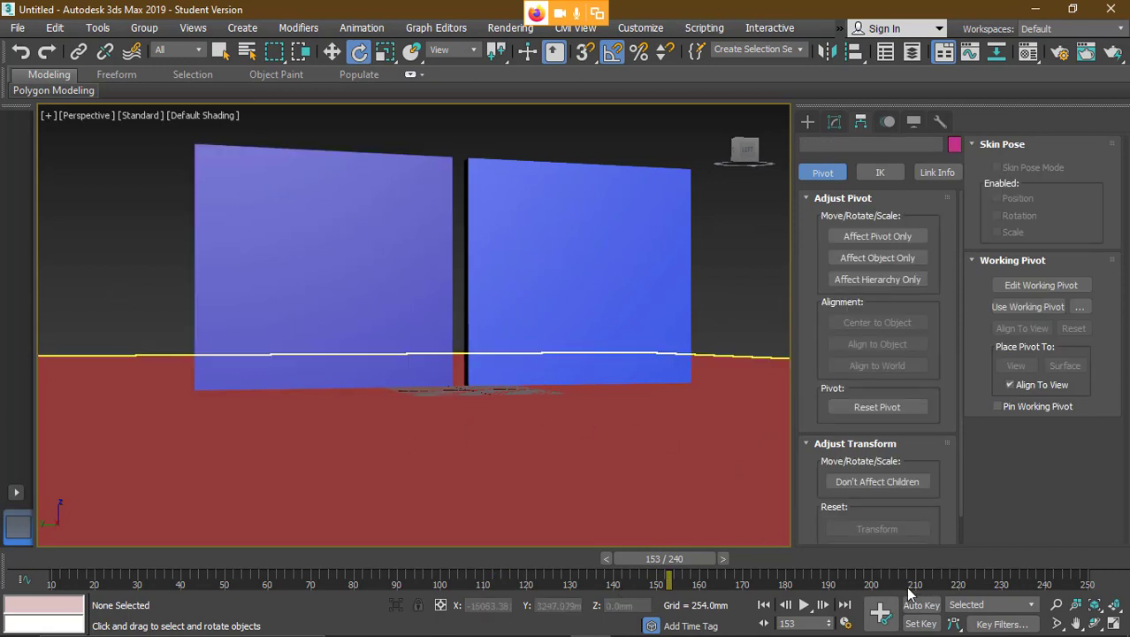
pyautogui.click(804, 607)
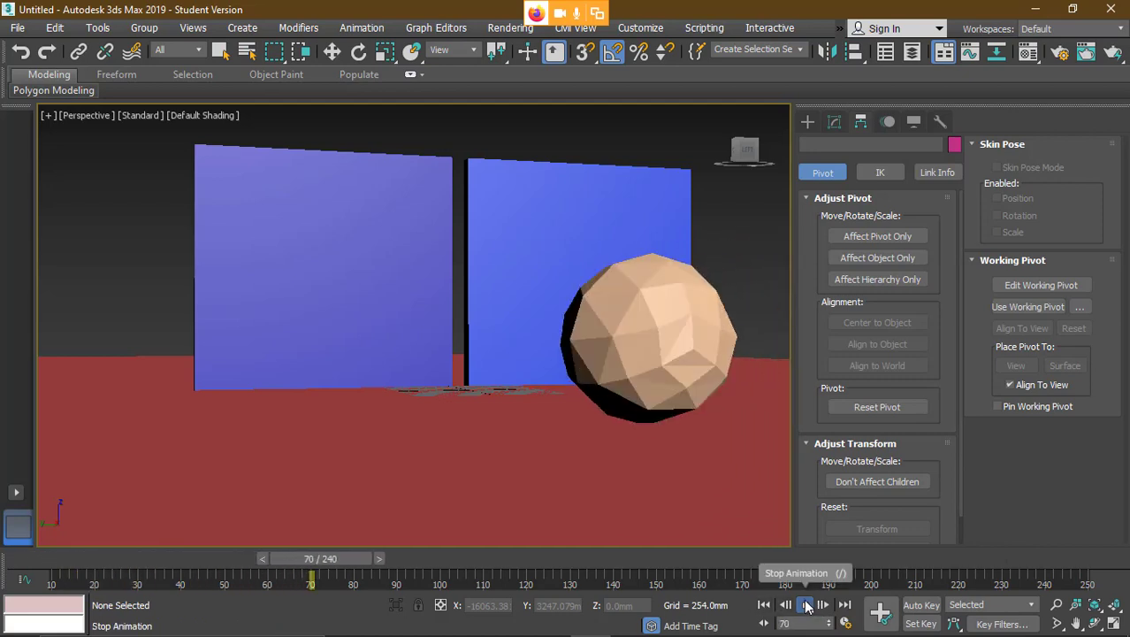
pyautogui.click(807, 605)
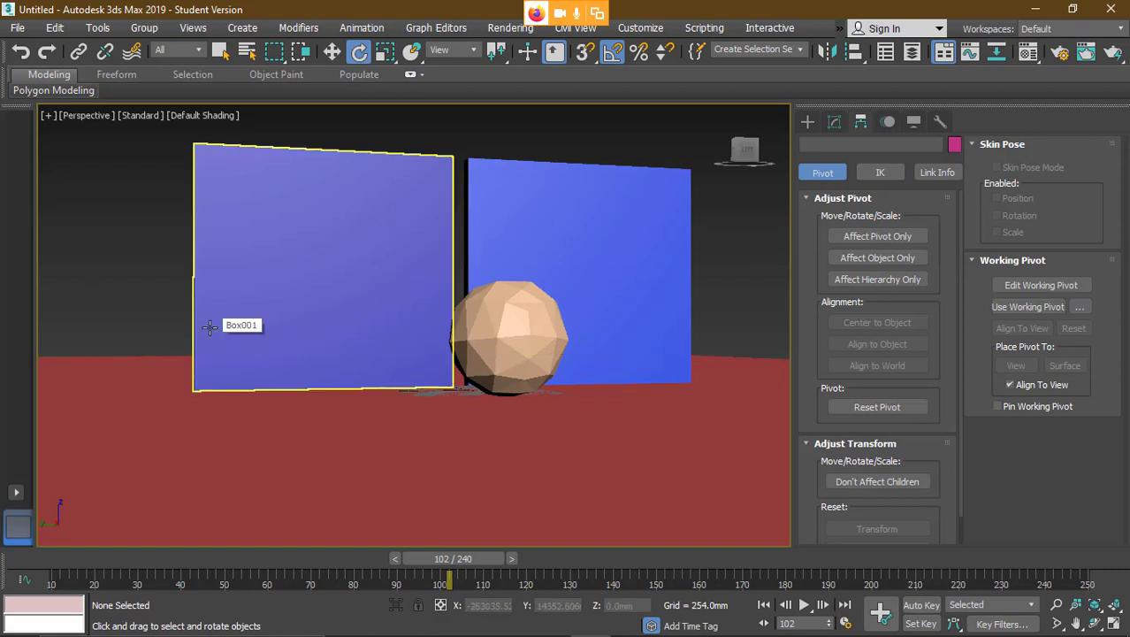
# - In the Top view, select the geosphere and, with Auto Key on, set a key for it at frame 109, just before the walls
pyautogui.press('t')
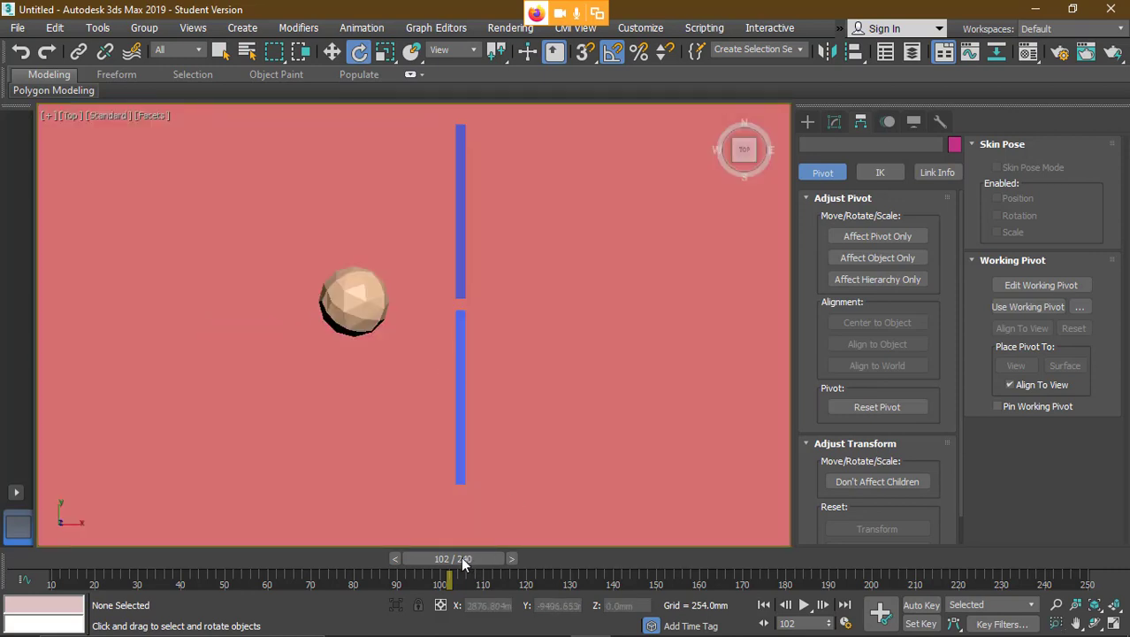
pyautogui.moveTo(464, 564); pyautogui.dragTo(183, 528)
pyautogui.press('e')
pyautogui.click(71, 299)
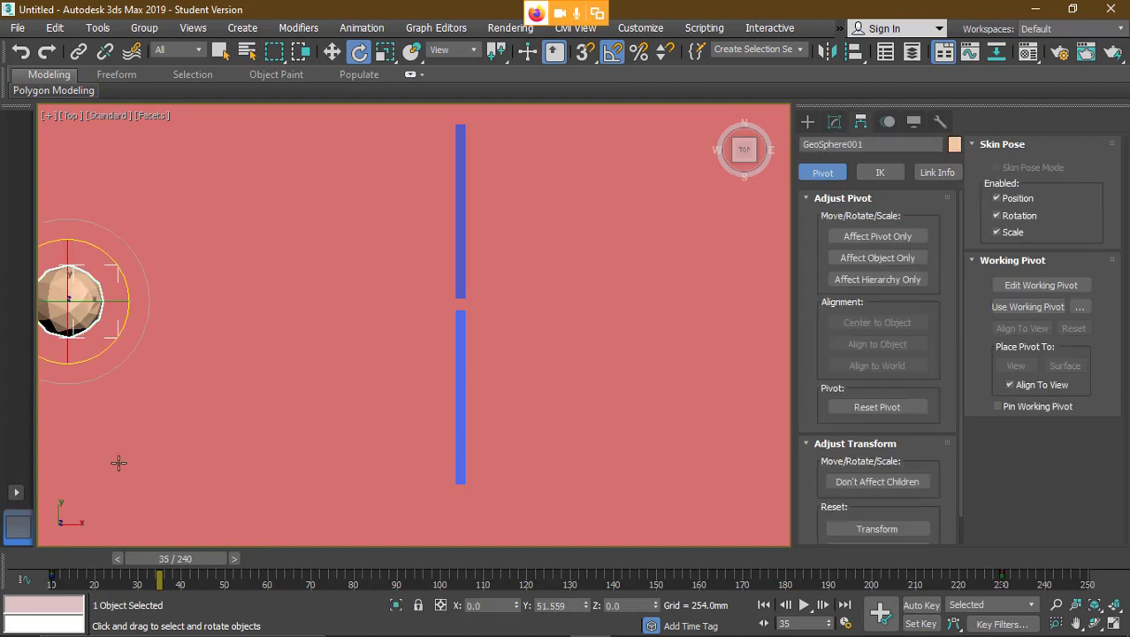
pyautogui.moveTo(133, 563); pyautogui.dragTo(504, 567)
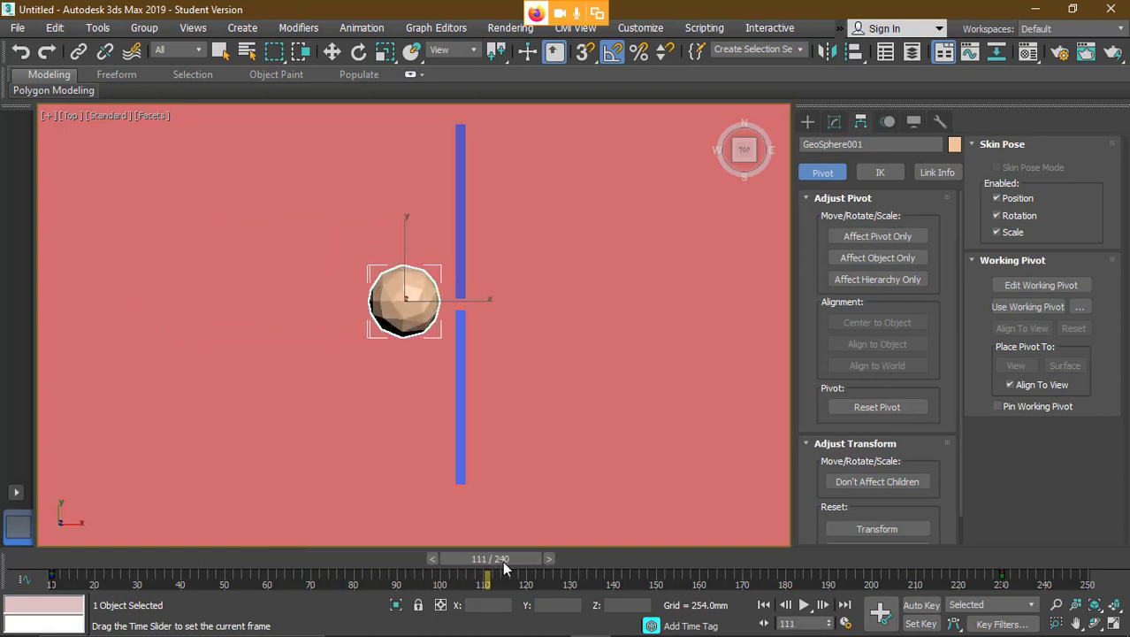
pyautogui.press('e')
pyautogui.press('w')
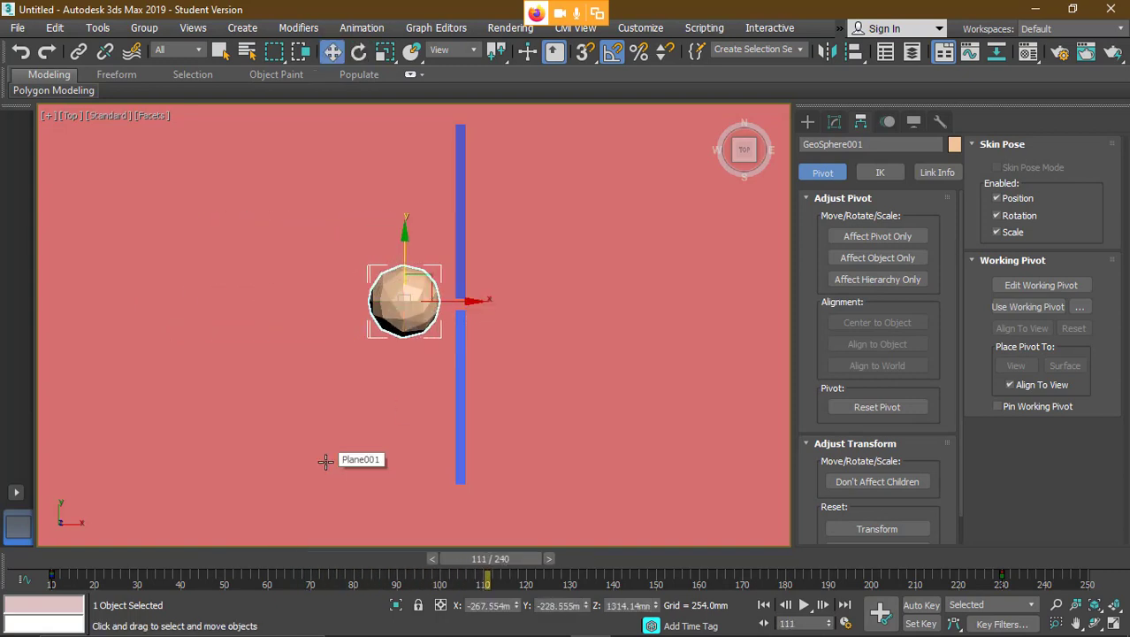
pyautogui.moveTo(502, 570)
pyautogui.mouseDown()
pyautogui.moveTo(358, 566)
pyautogui.moveTo(492, 566)
pyautogui.mouseUp()
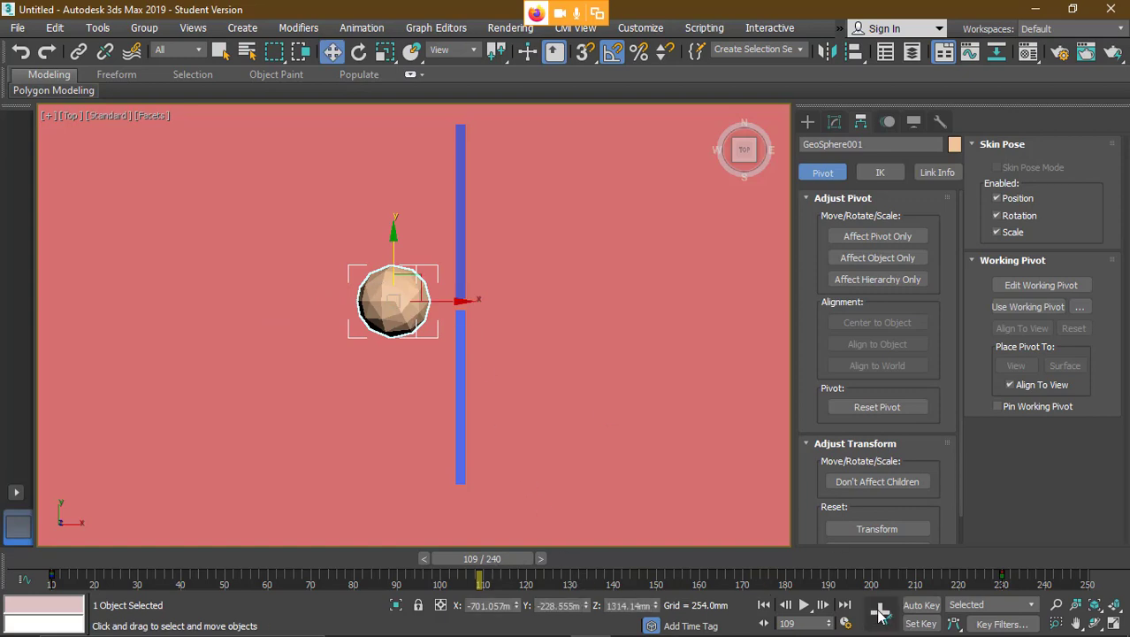
pyautogui.click(927, 608)
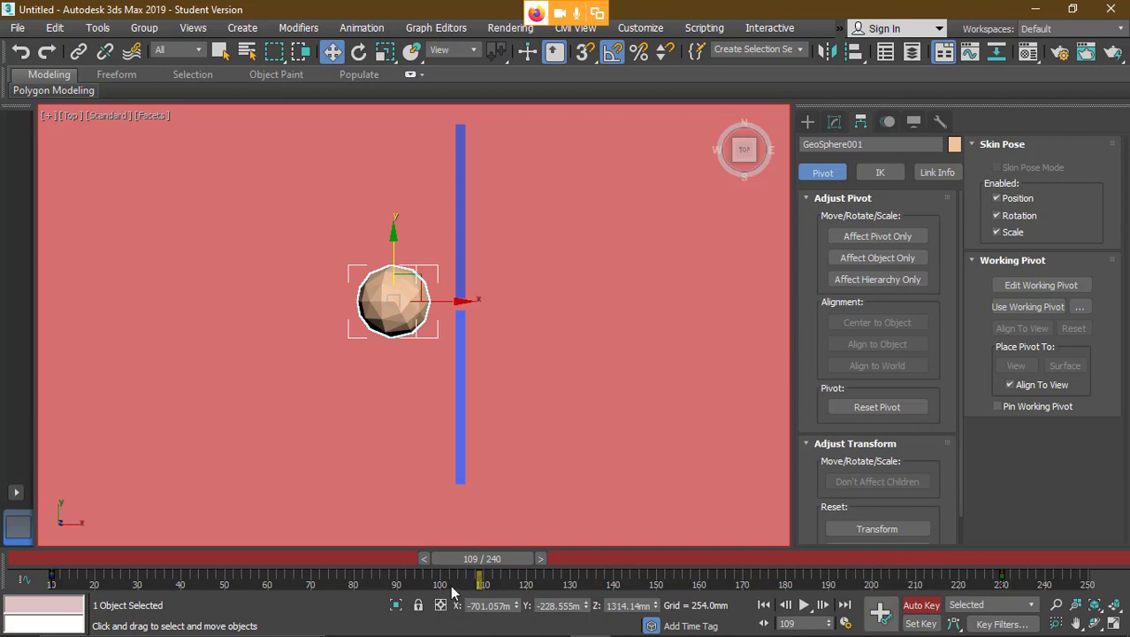
pyautogui.moveTo(482, 566)
pyautogui.mouseDown()
pyautogui.moveTo(650, 578)
pyautogui.moveTo(277, 561)
pyautogui.moveTo(373, 561)
pyautogui.moveTo(440, 586)
pyautogui.moveTo(482, 584)
pyautogui.mouseUp()
pyautogui.press('w')
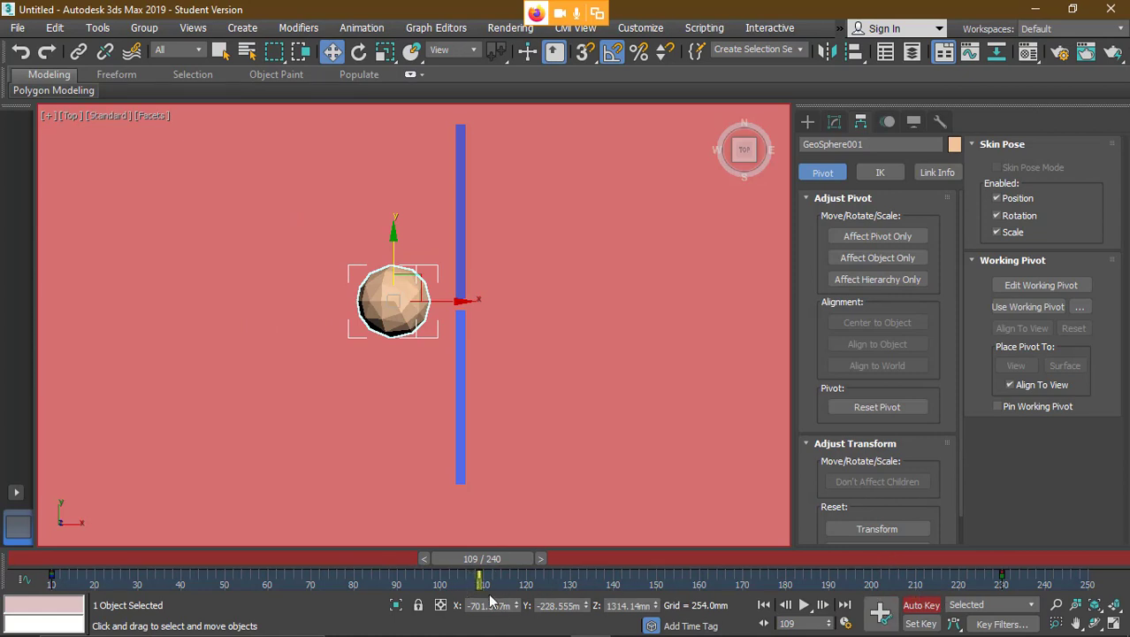
pyautogui.rightClick(482, 576)
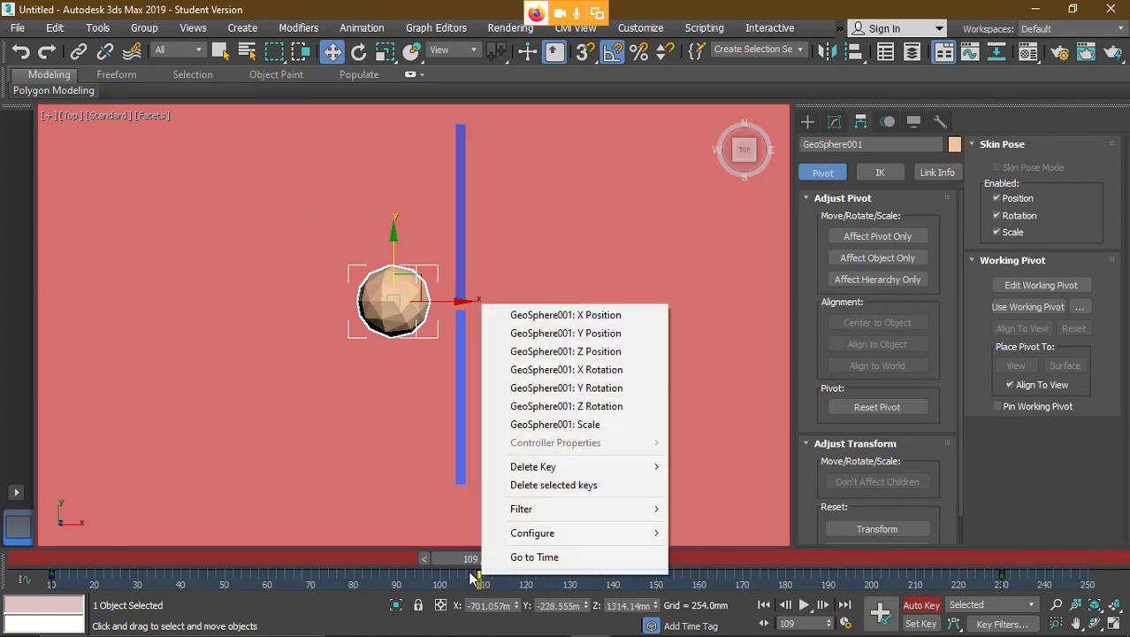
pyautogui.rightClick(477, 575)
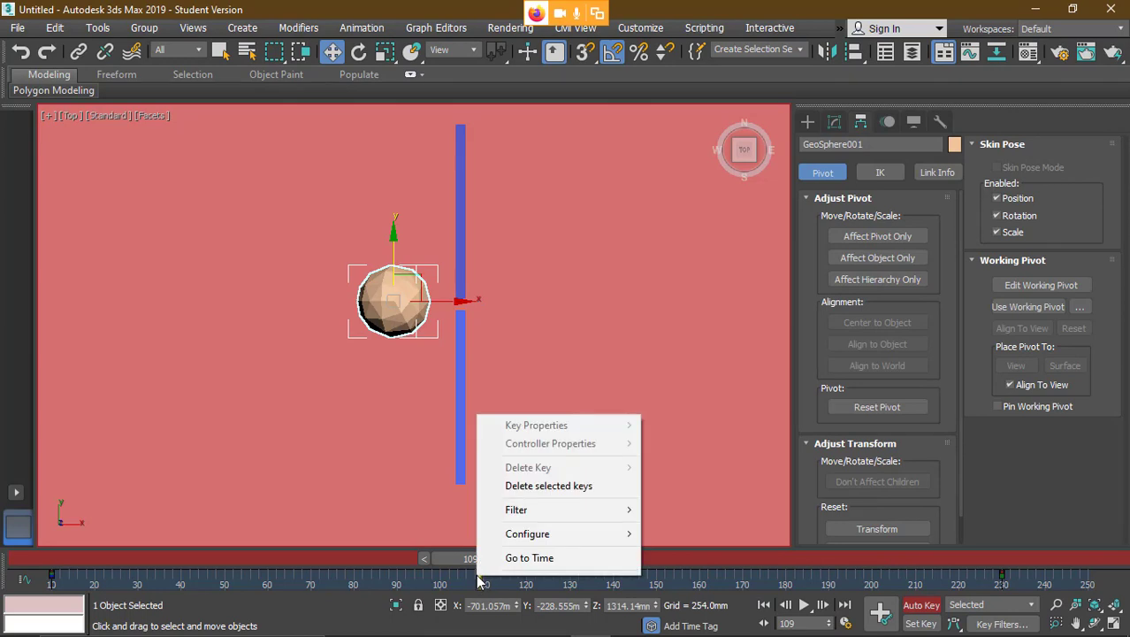
pyautogui.moveTo(492, 509)
pyautogui.click(505, 586)
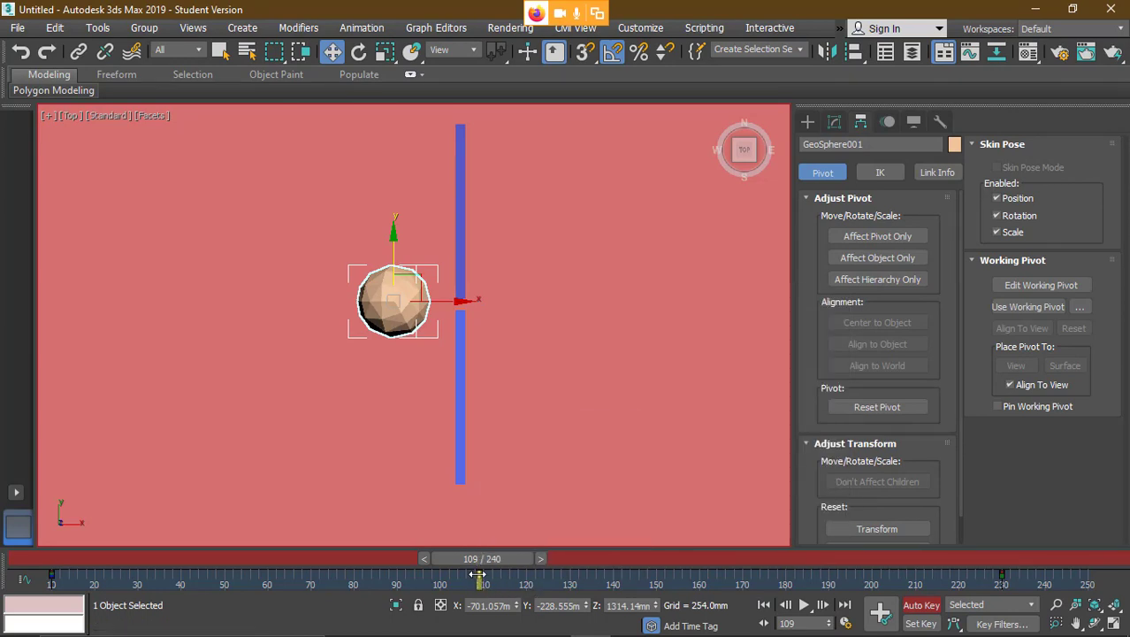
pyautogui.rightClick(477, 575)
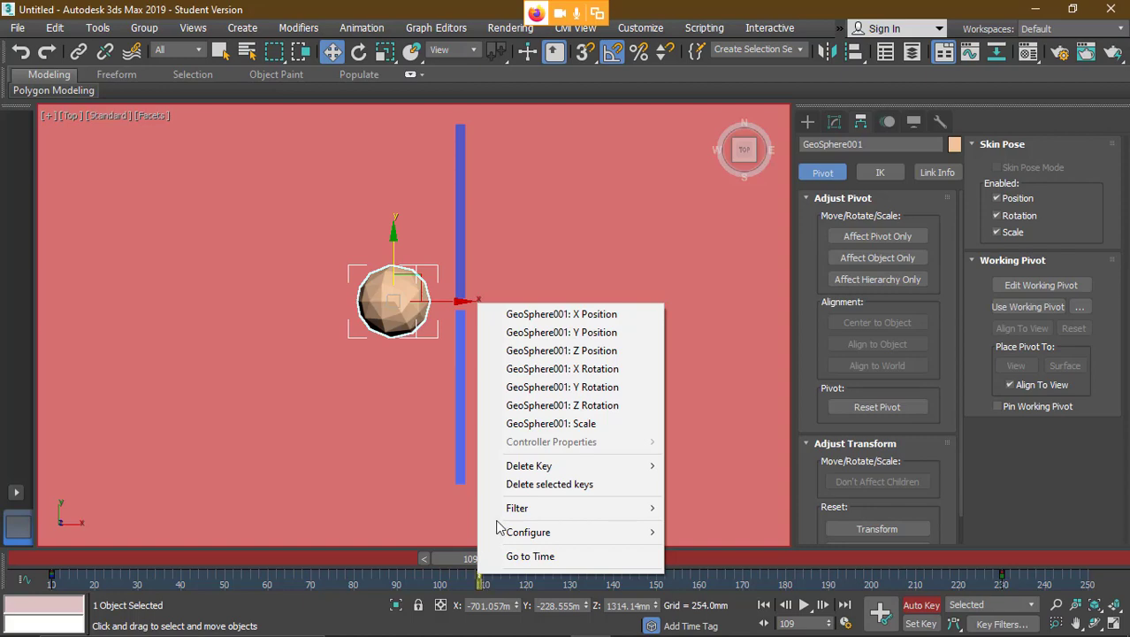
pyautogui.moveTo(533, 469)
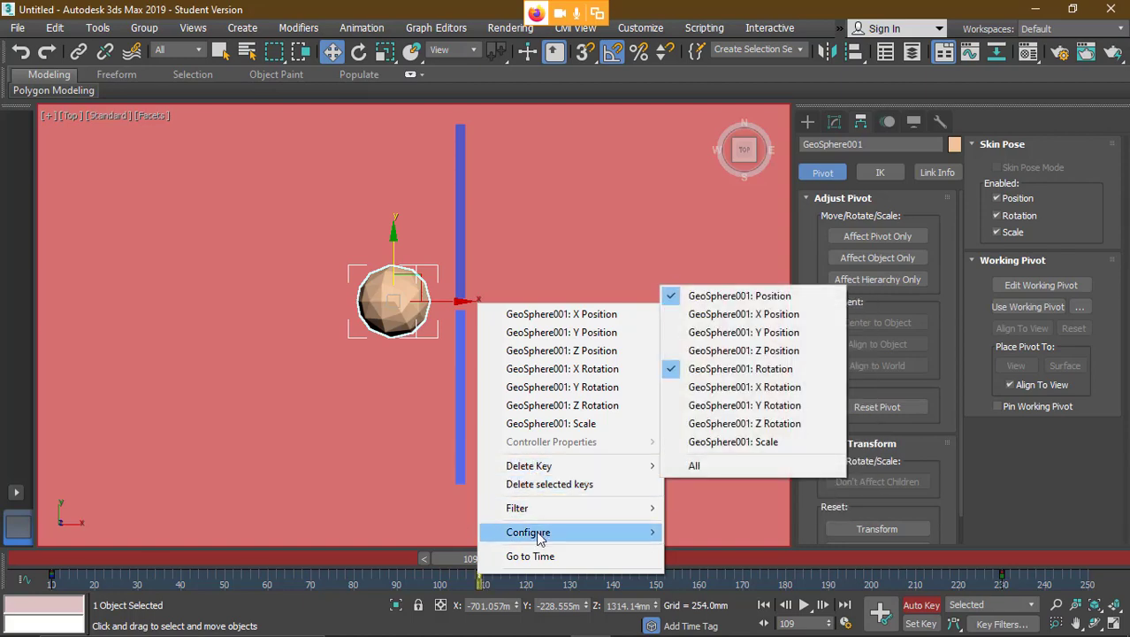
pyautogui.moveTo(540, 533)
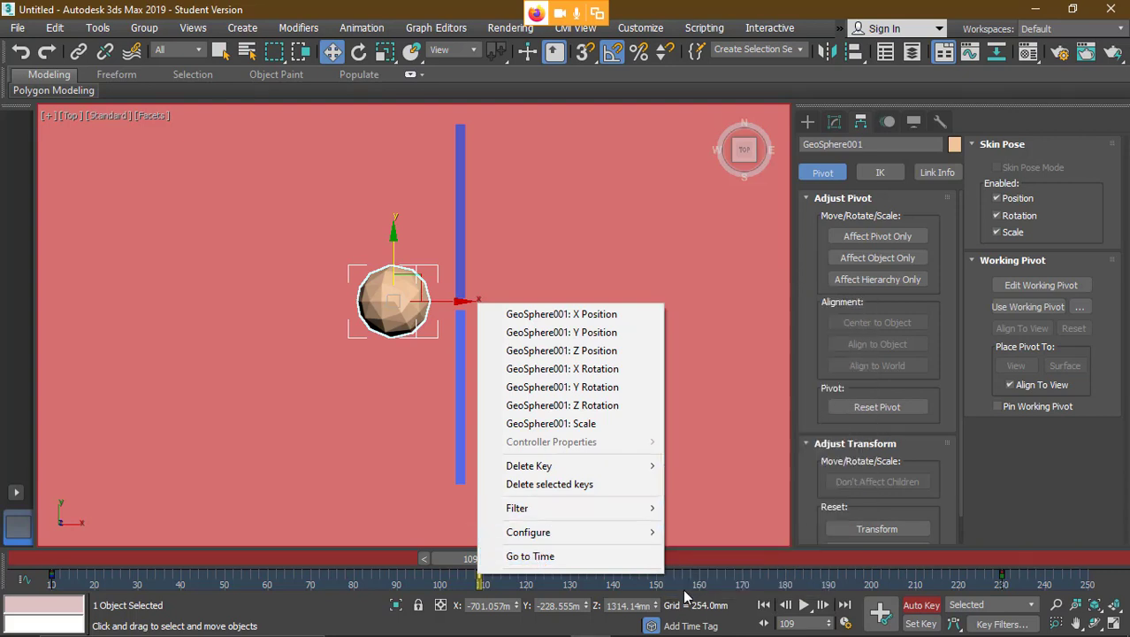
# - Add another key for the geosphere at frame 70
pyautogui.click(355, 610)
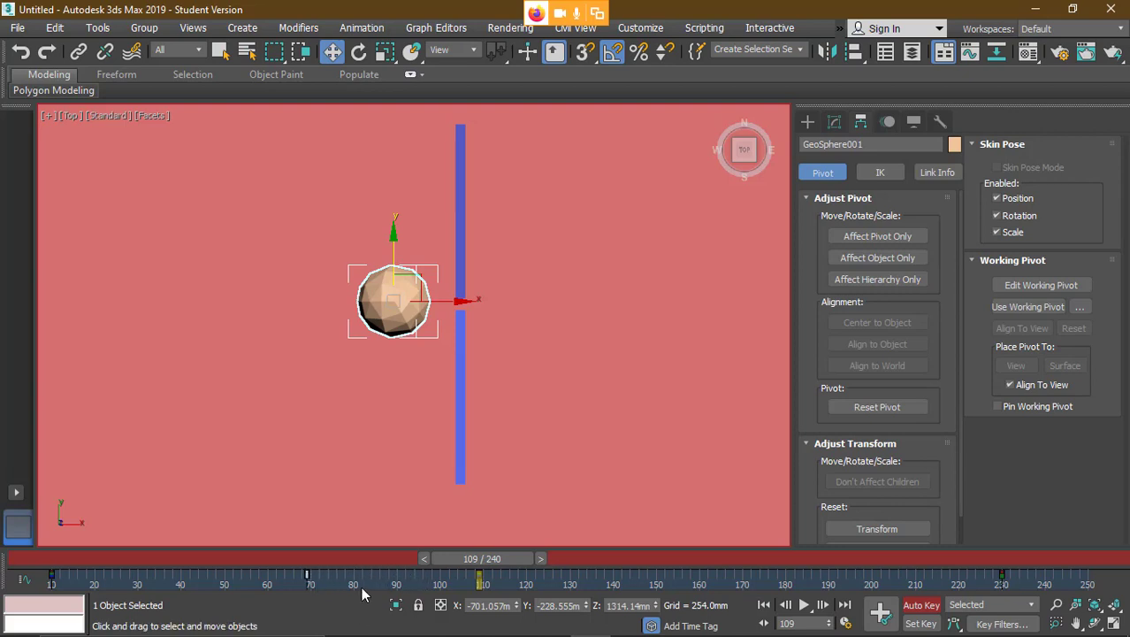
pyautogui.moveTo(510, 560)
pyautogui.mouseDown()
pyautogui.moveTo(501, 559)
pyautogui.moveTo(523, 564)
pyautogui.moveTo(353, 561)
pyautogui.moveTo(492, 566)
pyautogui.mouseUp()
# - Turn off Auto Key and play the animation from frame 10 to check the geosphere's motion with its added keys
pyautogui.moveTo(405, 566); pyautogui.dragTo(71, 562)
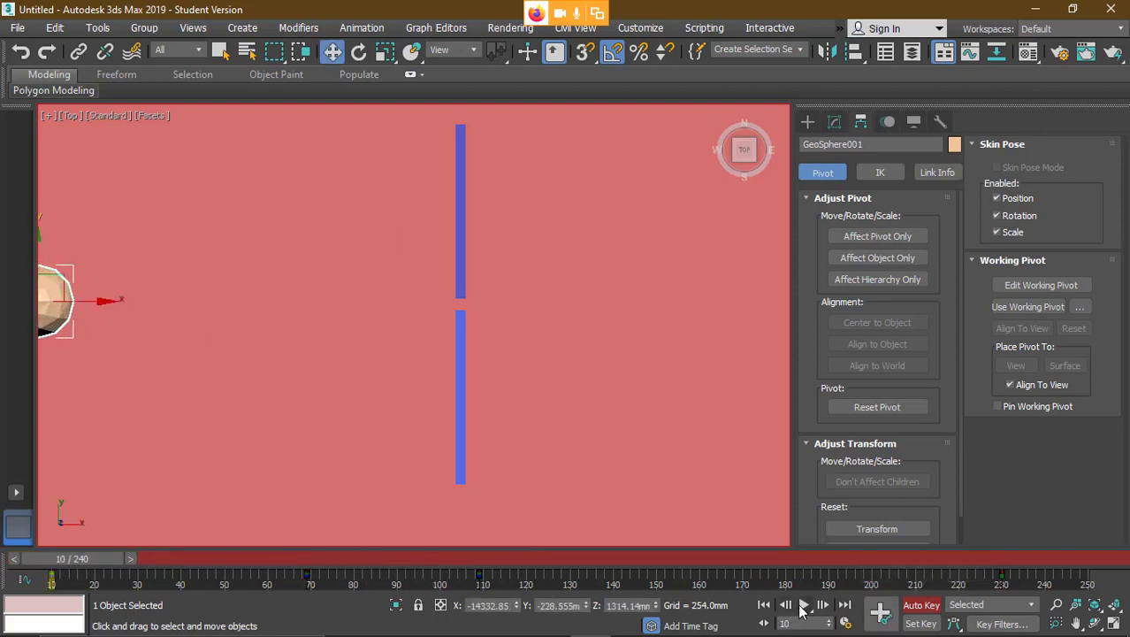
pyautogui.click(936, 607)
pyautogui.click(804, 606)
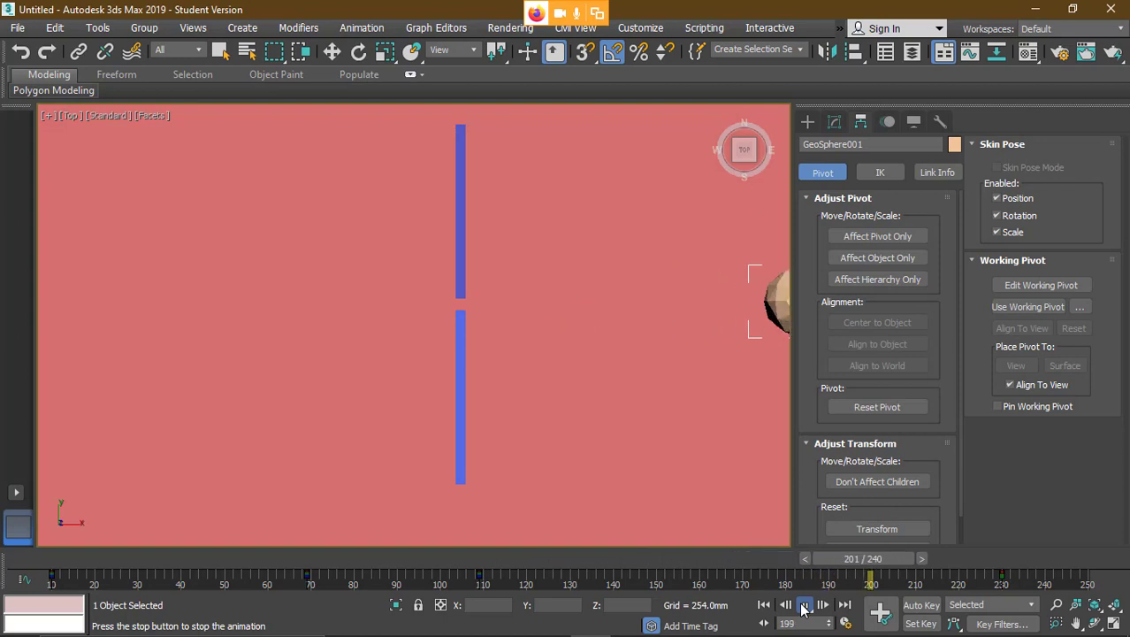
# - Stop the playback and move the upper wall's two opening keys to frames 70 and 77, when the geosphere reaches the walls
pyautogui.click(803, 606)
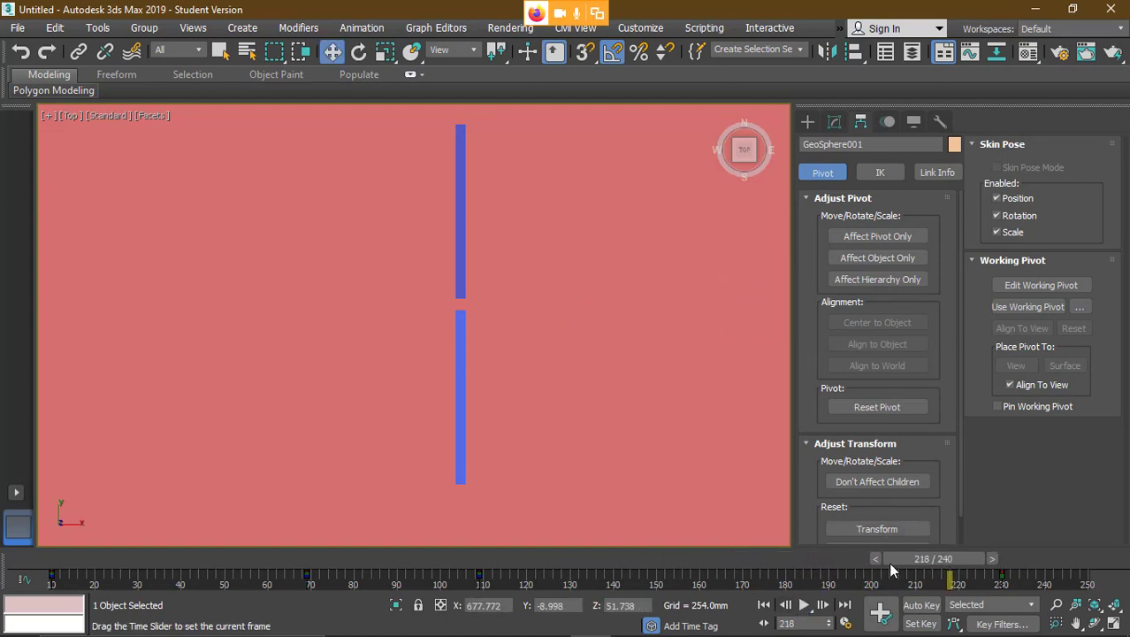
pyautogui.moveTo(888, 562); pyautogui.dragTo(328, 576)
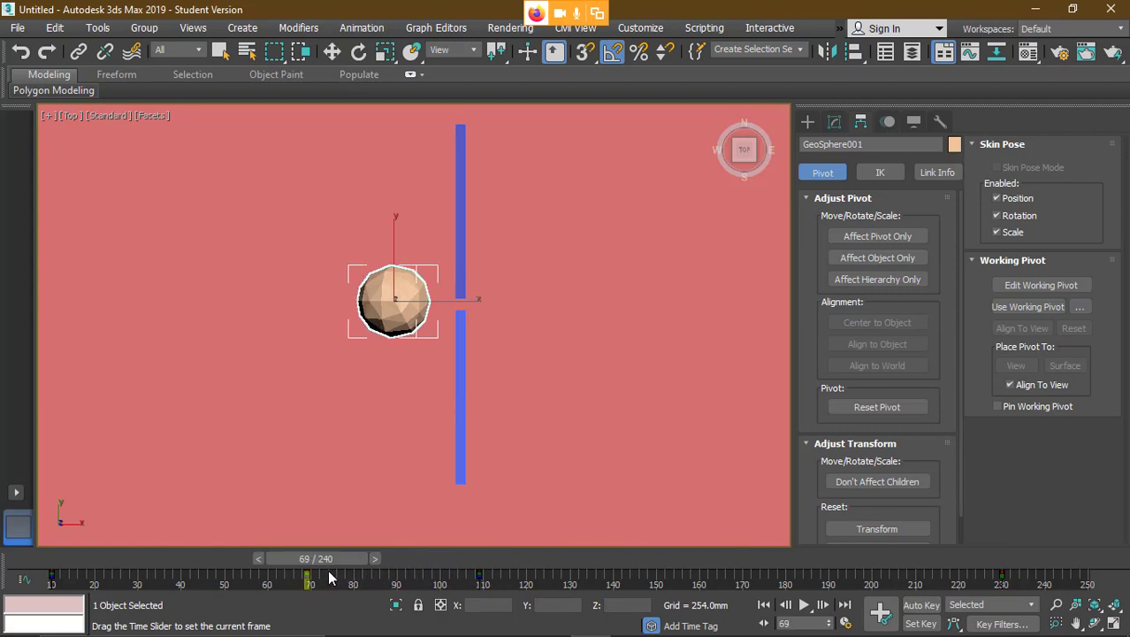
pyautogui.press('w')
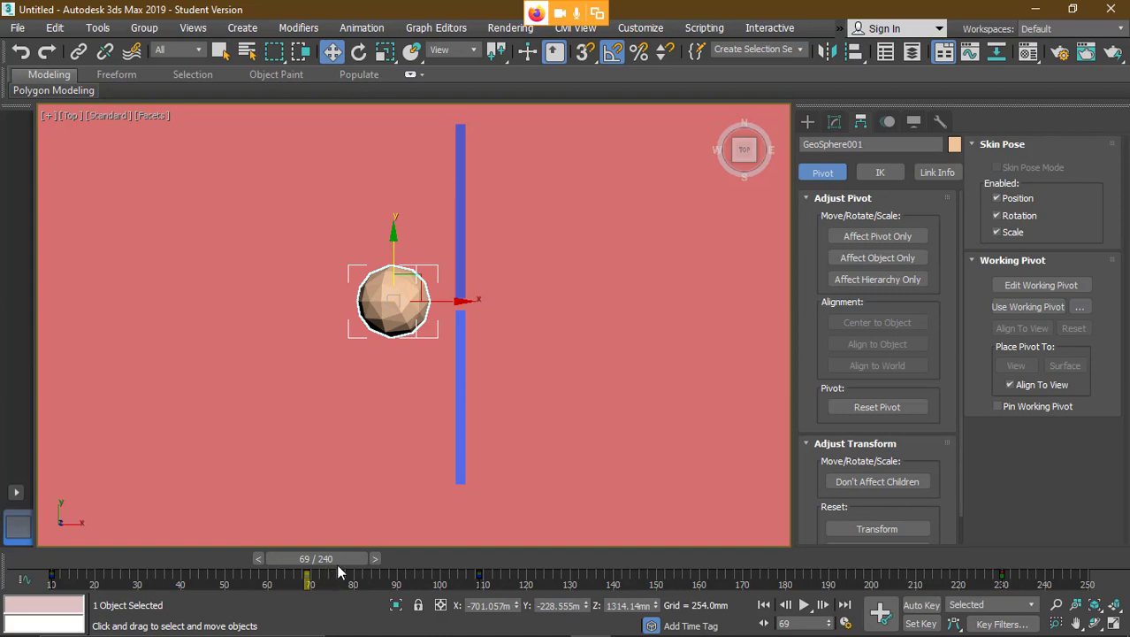
pyautogui.moveTo(335, 563)
pyautogui.mouseDown()
pyautogui.moveTo(506, 570)
pyautogui.moveTo(332, 562)
pyautogui.mouseUp()
pyautogui.press('w')
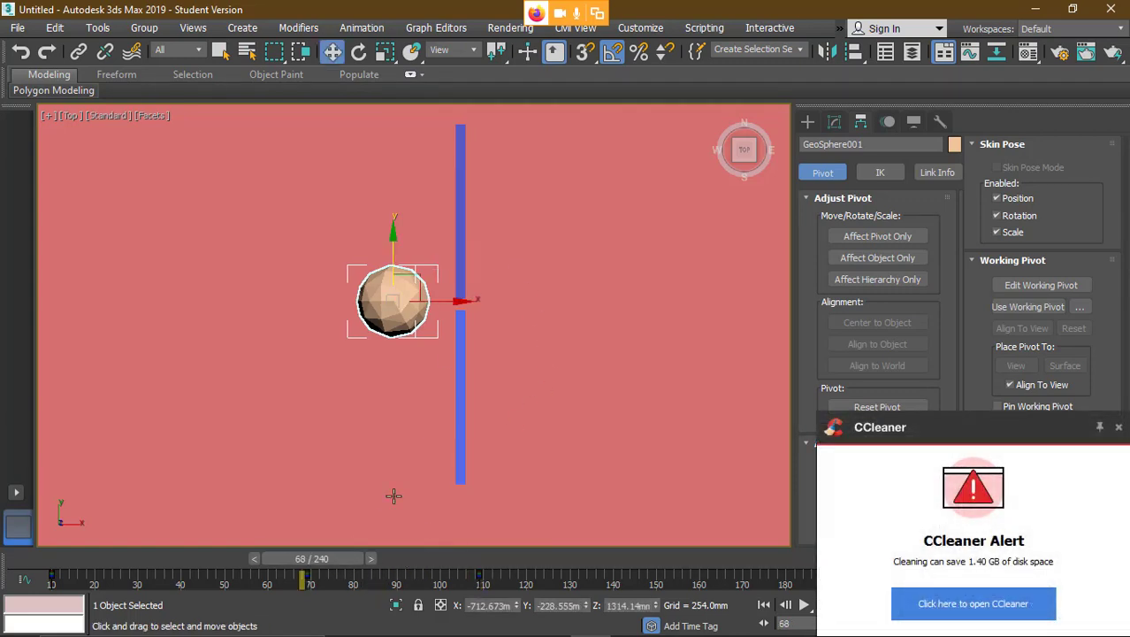
pyautogui.click(462, 229)
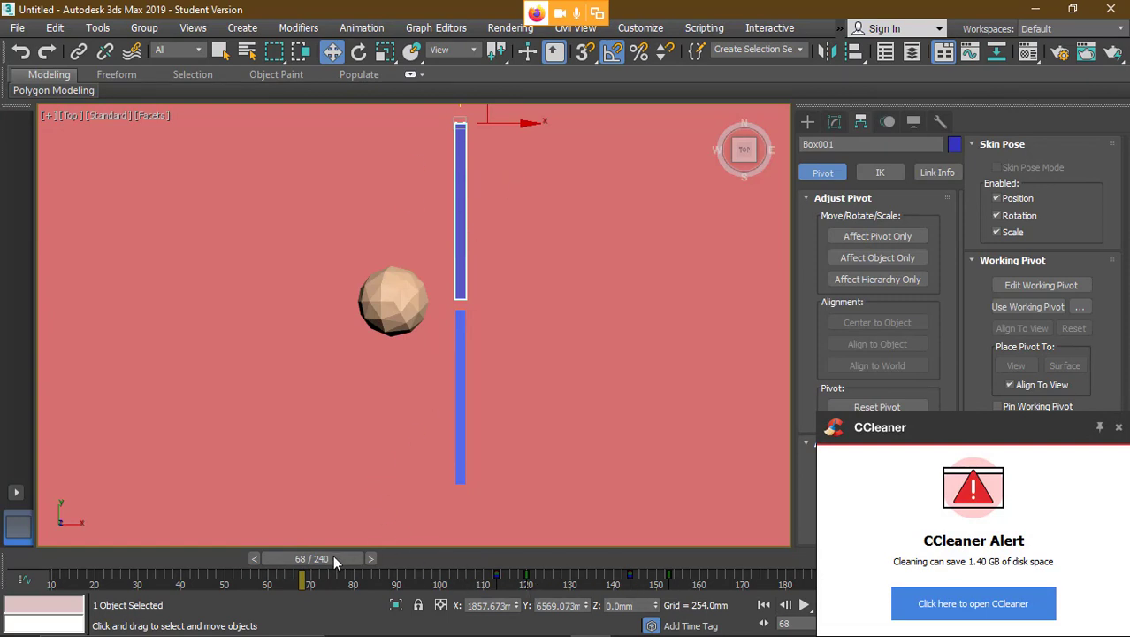
pyautogui.moveTo(334, 562)
pyautogui.mouseDown()
pyautogui.moveTo(707, 563)
pyautogui.moveTo(243, 564)
pyautogui.moveTo(339, 573)
pyautogui.mouseUp()
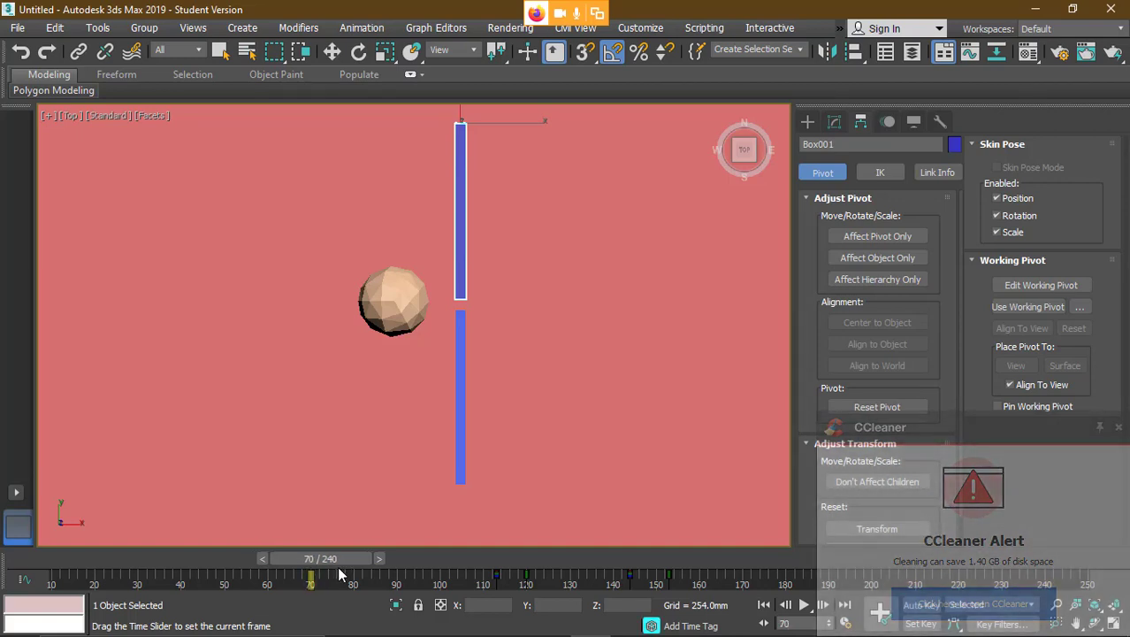
pyautogui.press('w')
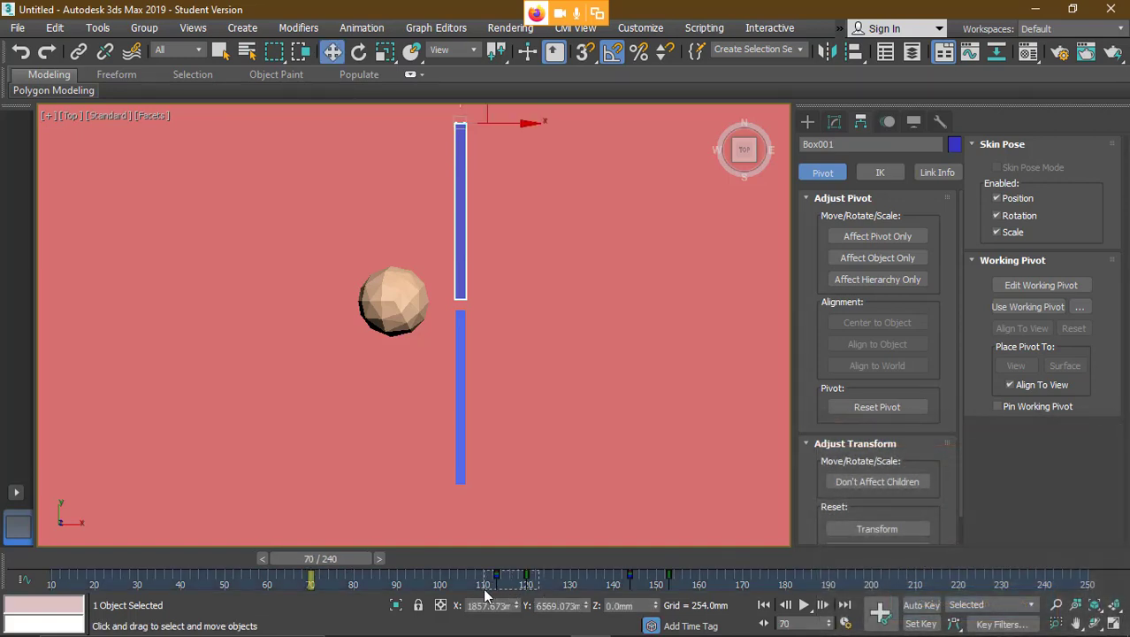
pyautogui.moveTo(525, 574); pyautogui.dragTo(439, 575)
# - Try moving the upper wall's two closing keys to frames 159 and 168, after the geosphere passes through
pyautogui.moveTo(357, 560); pyautogui.dragTo(665, 584)
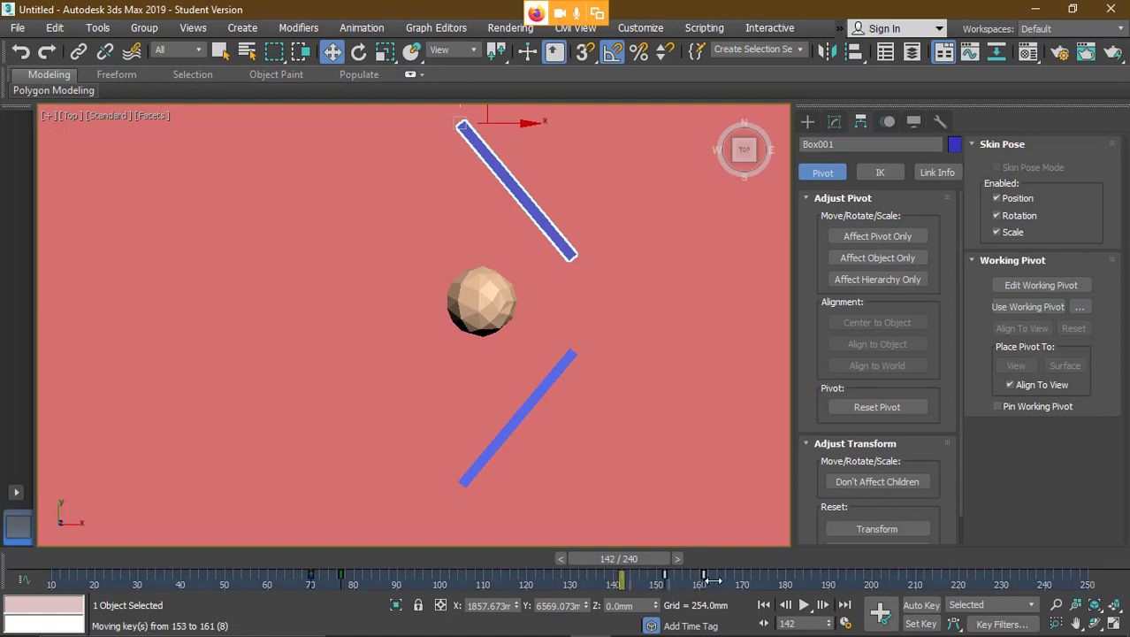
pyautogui.moveTo(635, 557); pyautogui.dragTo(714, 559)
pyautogui.moveTo(783, 579); pyautogui.dragTo(687, 584)
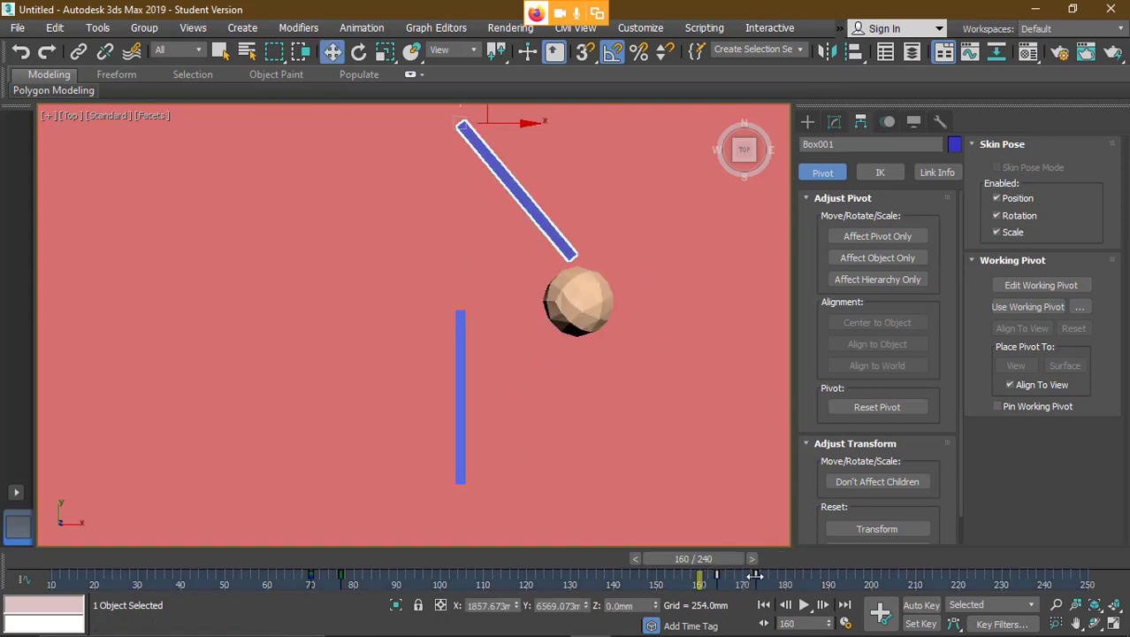
pyautogui.moveTo(734, 576); pyautogui.dragTo(734, 576)
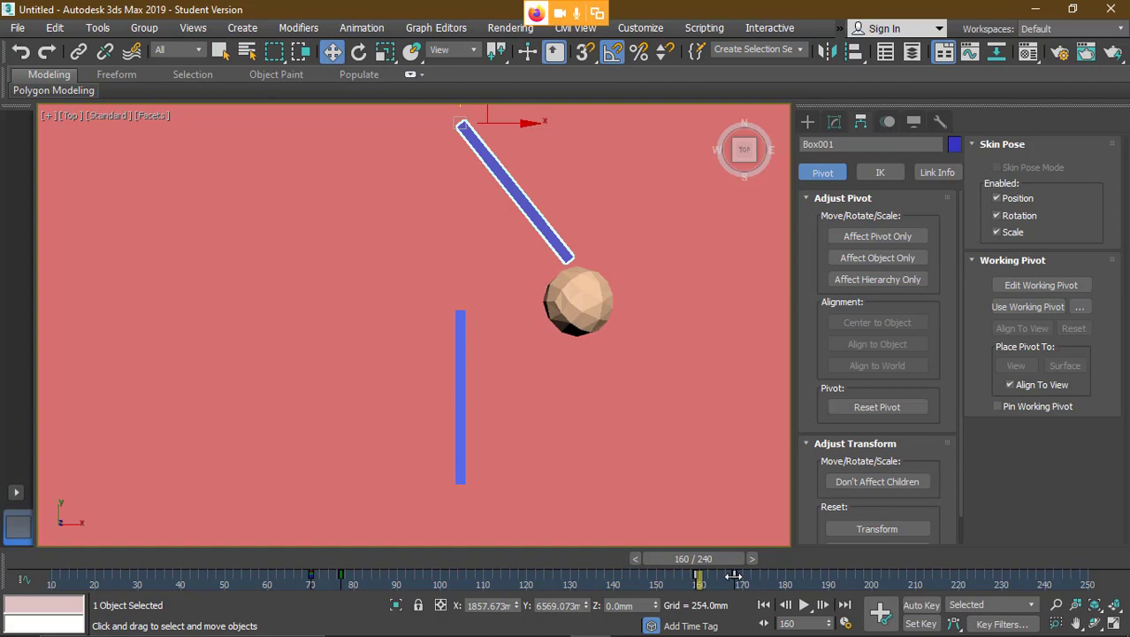
# - Select the geosphere and move its key at frame 109 to frame 82 to shorten its pause before the walls
pyautogui.moveTo(717, 559); pyautogui.dragTo(416, 572)
pyautogui.moveTo(763, 572); pyautogui.dragTo(389, 580)
pyautogui.press('w')
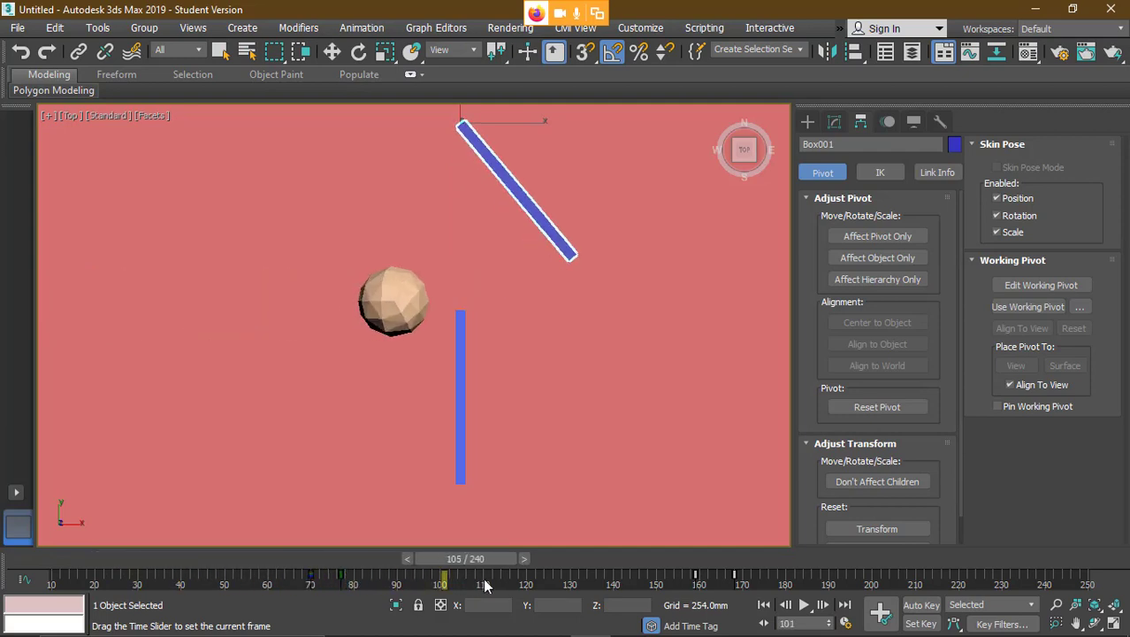
pyautogui.moveTo(483, 583); pyautogui.dragTo(385, 594)
pyautogui.press('w')
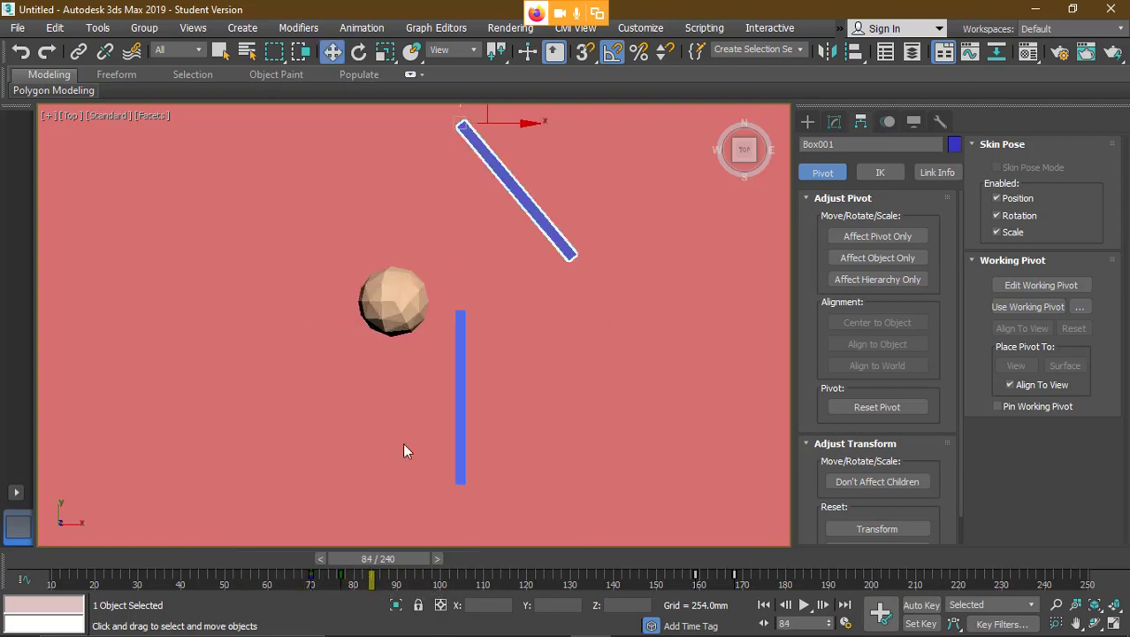
pyautogui.click(399, 303)
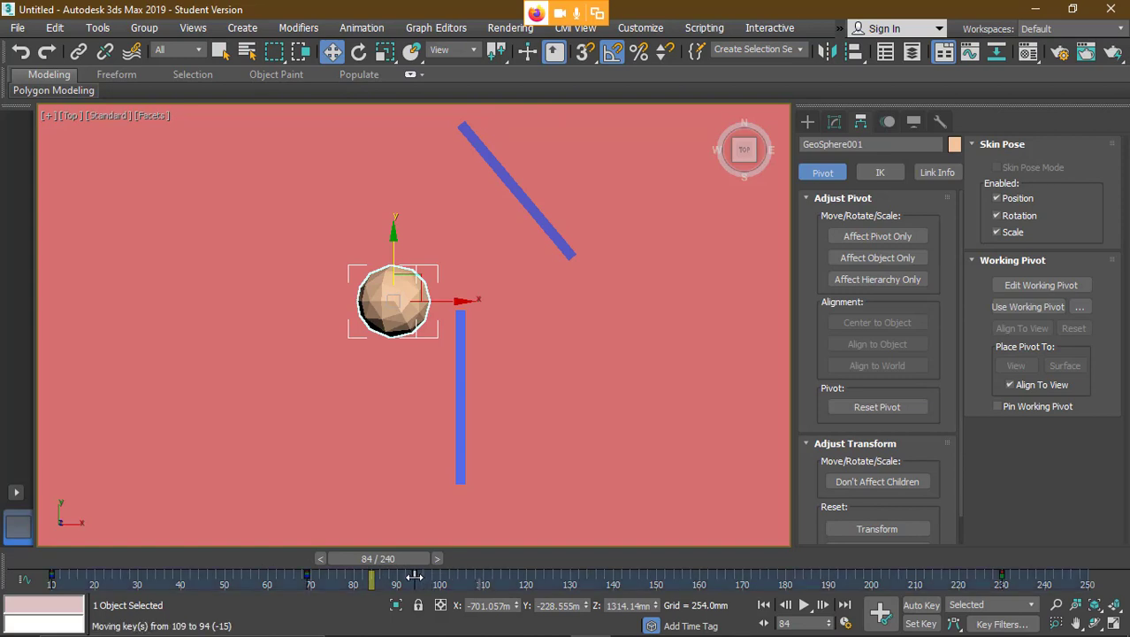
pyautogui.moveTo(407, 561); pyautogui.dragTo(382, 563)
pyautogui.press('w')
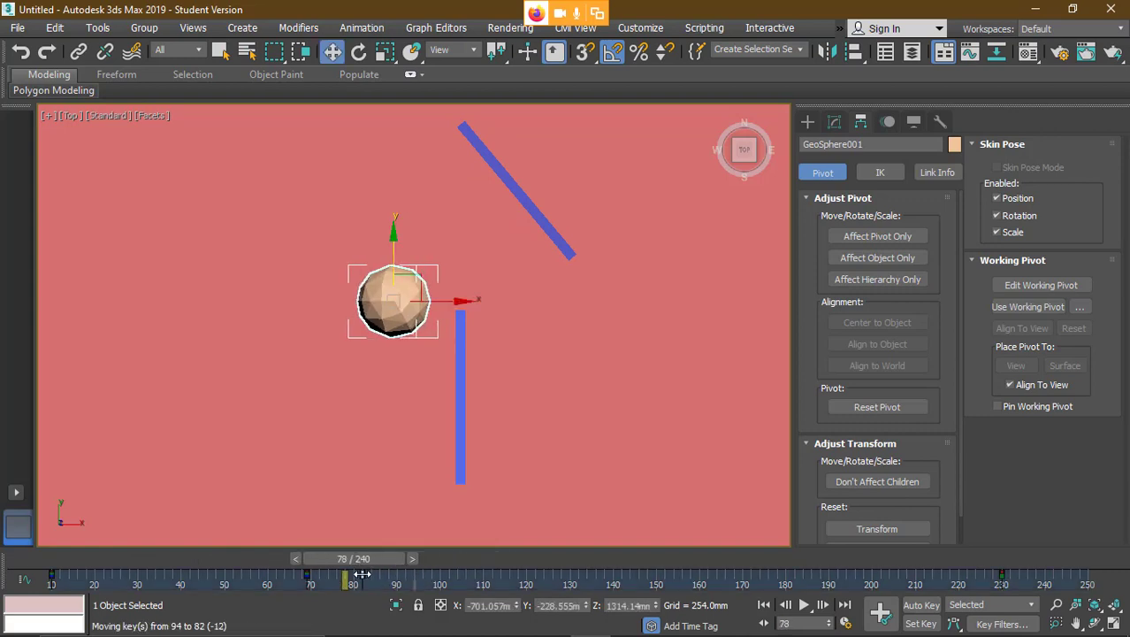
# - Retime the upper wall's two closing keys to frames 149 and 158 to suit the geosphere clearing the walls
pyautogui.moveTo(367, 558); pyautogui.dragTo(674, 628)
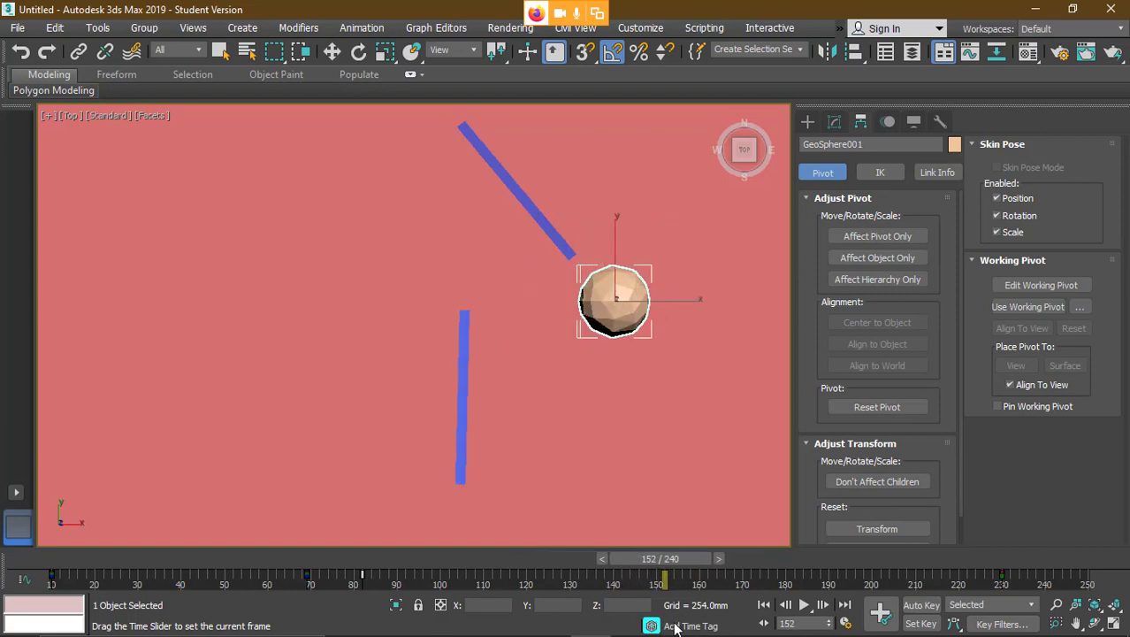
pyautogui.press('w')
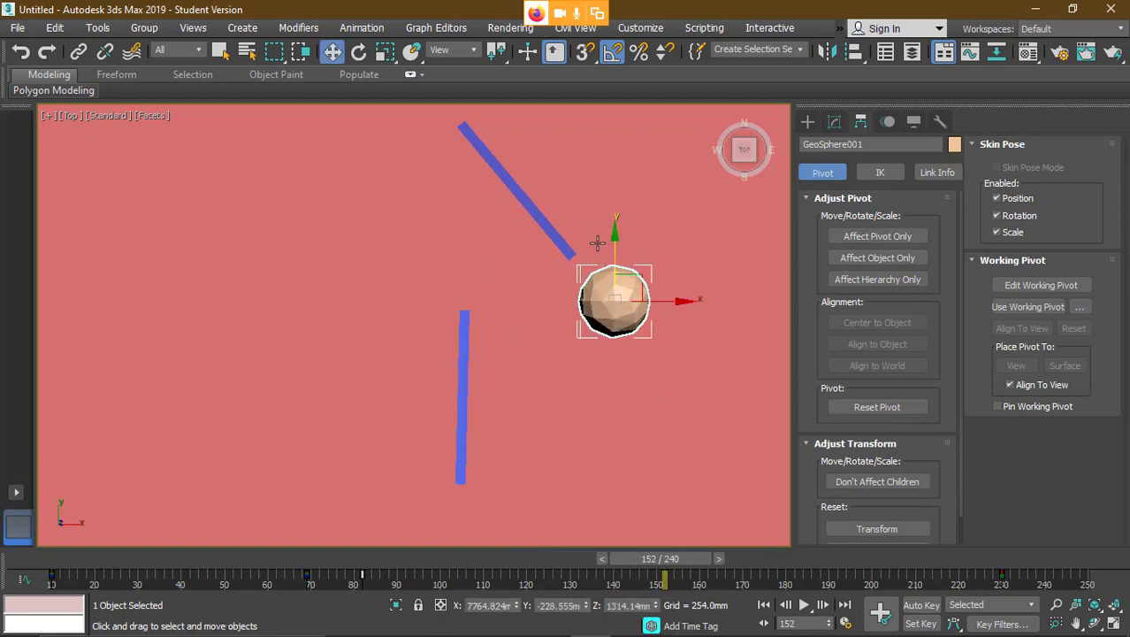
pyautogui.click(539, 220)
pyautogui.moveTo(749, 581); pyautogui.dragTo(718, 583)
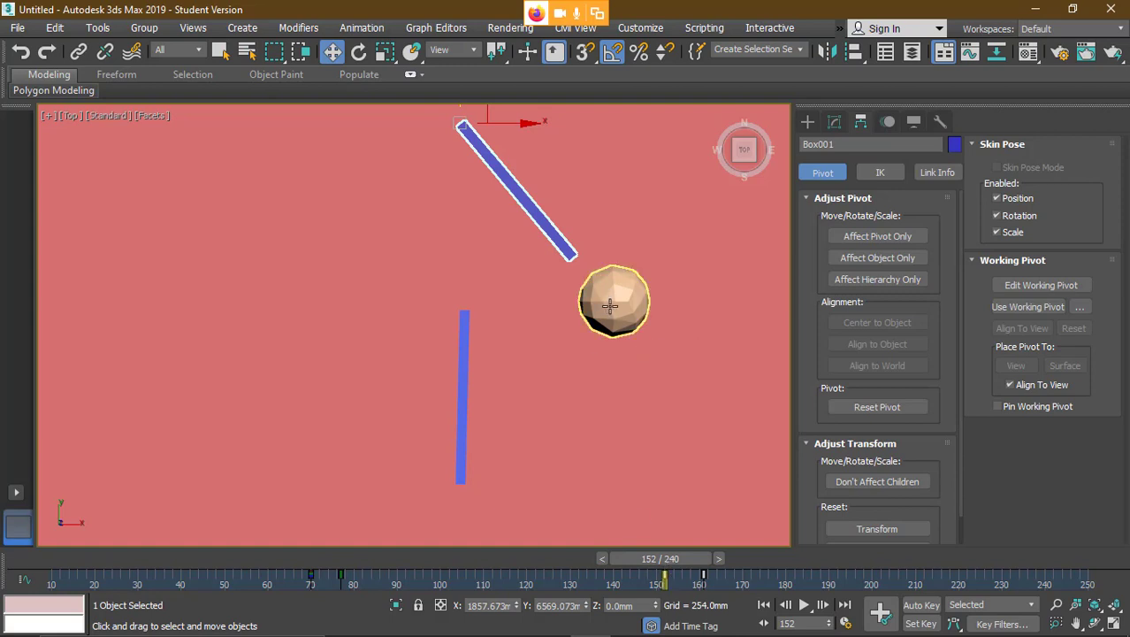
pyautogui.click(637, 275)
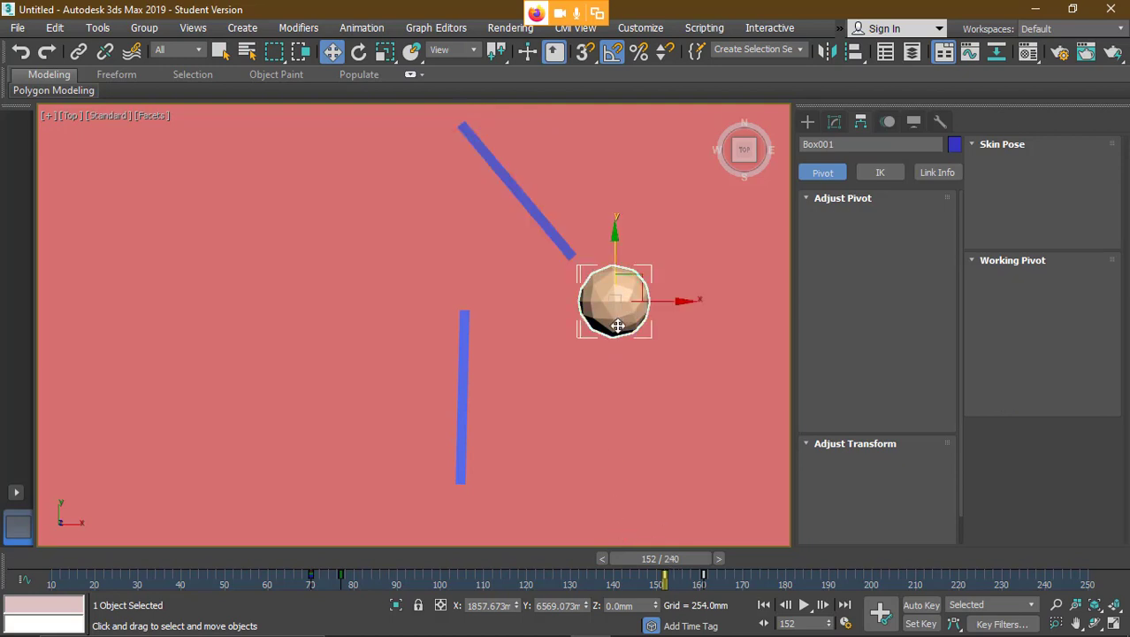
pyautogui.moveTo(664, 558)
pyautogui.mouseDown()
pyautogui.moveTo(579, 559)
pyautogui.moveTo(655, 562)
pyautogui.mouseUp()
pyautogui.press('w')
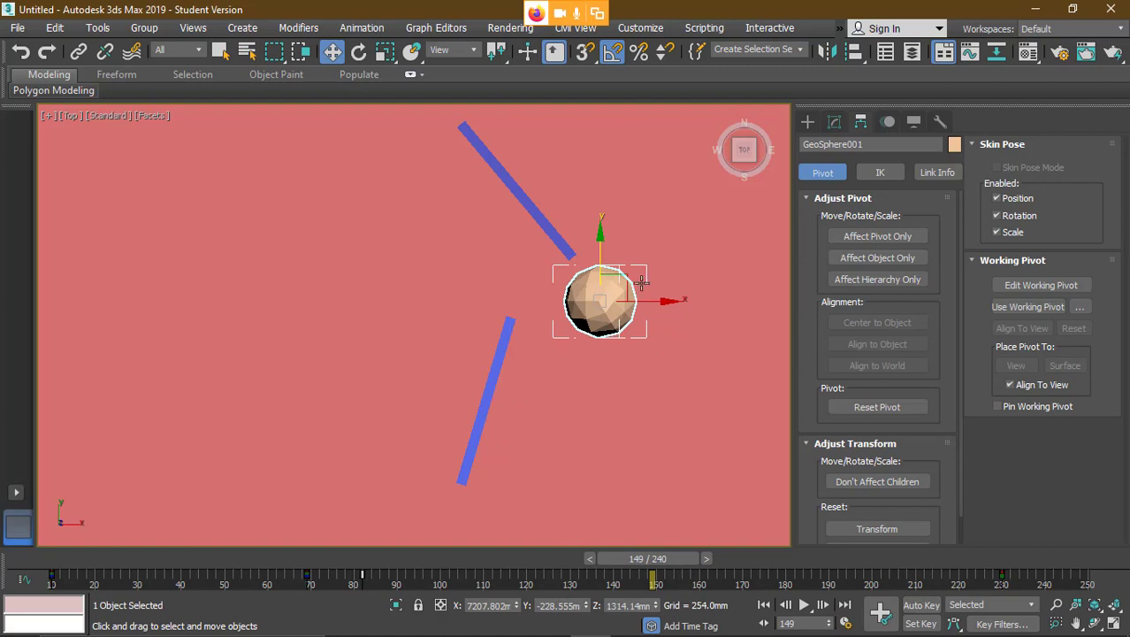
pyautogui.click(513, 193)
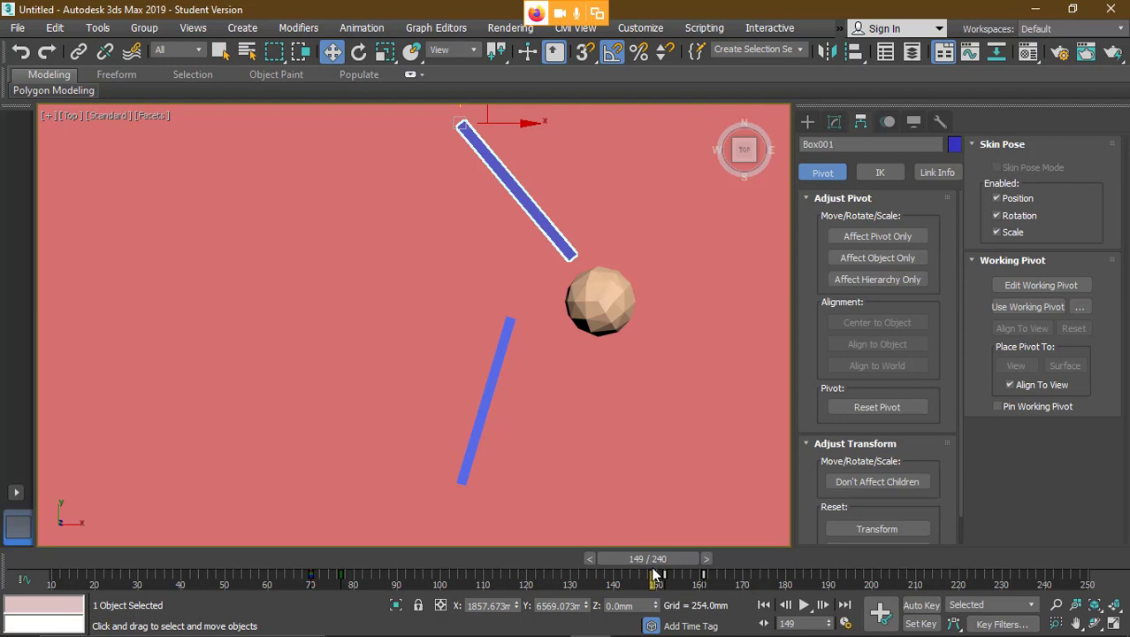
pyautogui.click(716, 582)
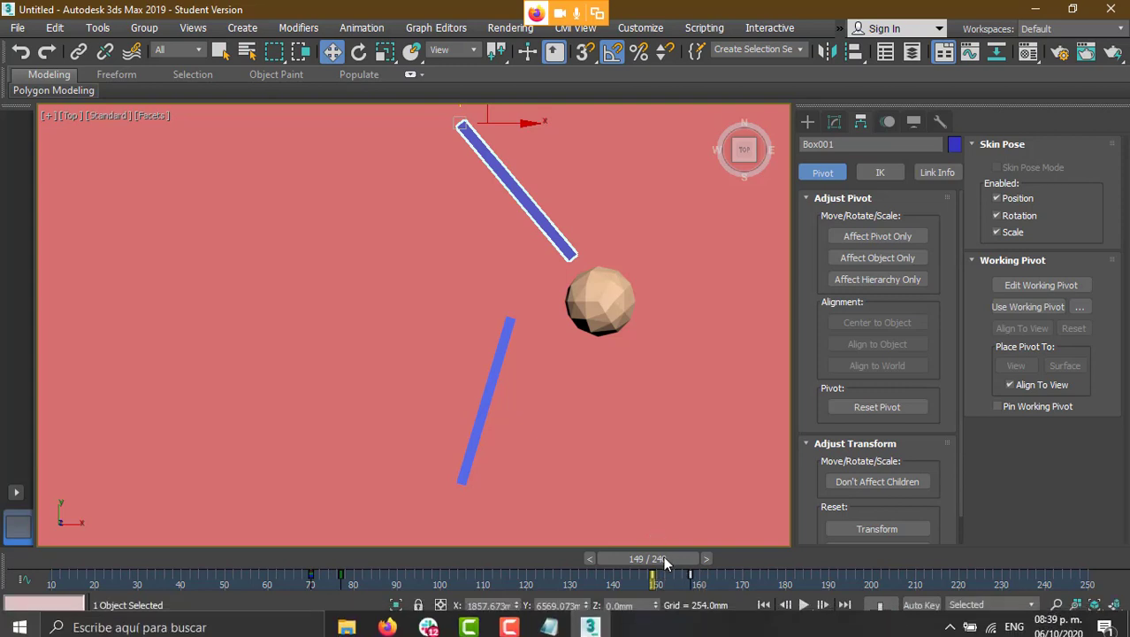
# - Scrub back to frame 76, selecting each wall in turn, to compare their opening with the geosphere's position
pyautogui.moveTo(594, 557); pyautogui.dragTo(303, 557)
pyautogui.moveTo(398, 579); pyautogui.dragTo(553, 570)
pyautogui.moveTo(675, 616); pyautogui.dragTo(358, 616)
pyautogui.press('w')
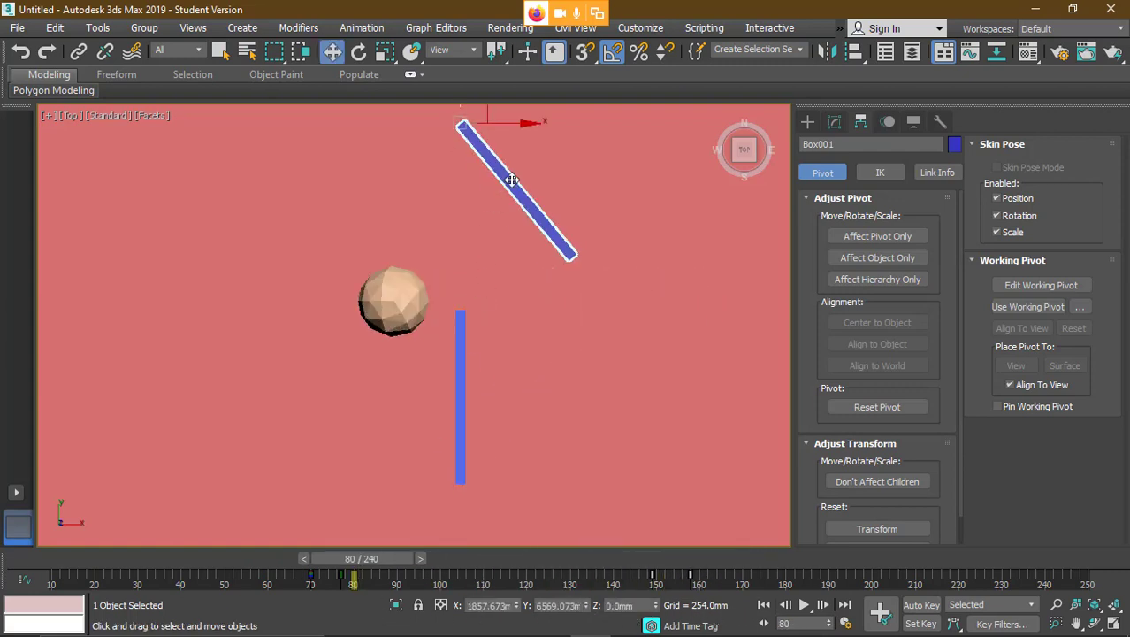
pyautogui.click(460, 389)
pyautogui.click(535, 206)
pyautogui.moveTo(373, 574); pyautogui.dragTo(337, 570)
pyautogui.press('w')
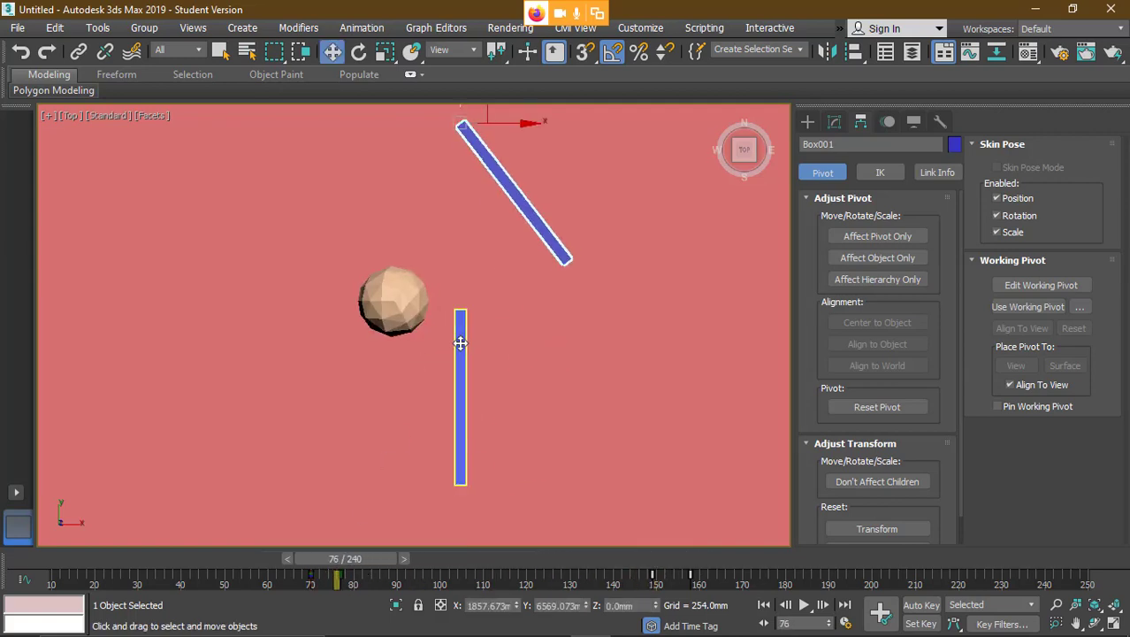
# - Select the lower wall and move its two opening keys to frames 70 and 78
pyautogui.click(459, 343)
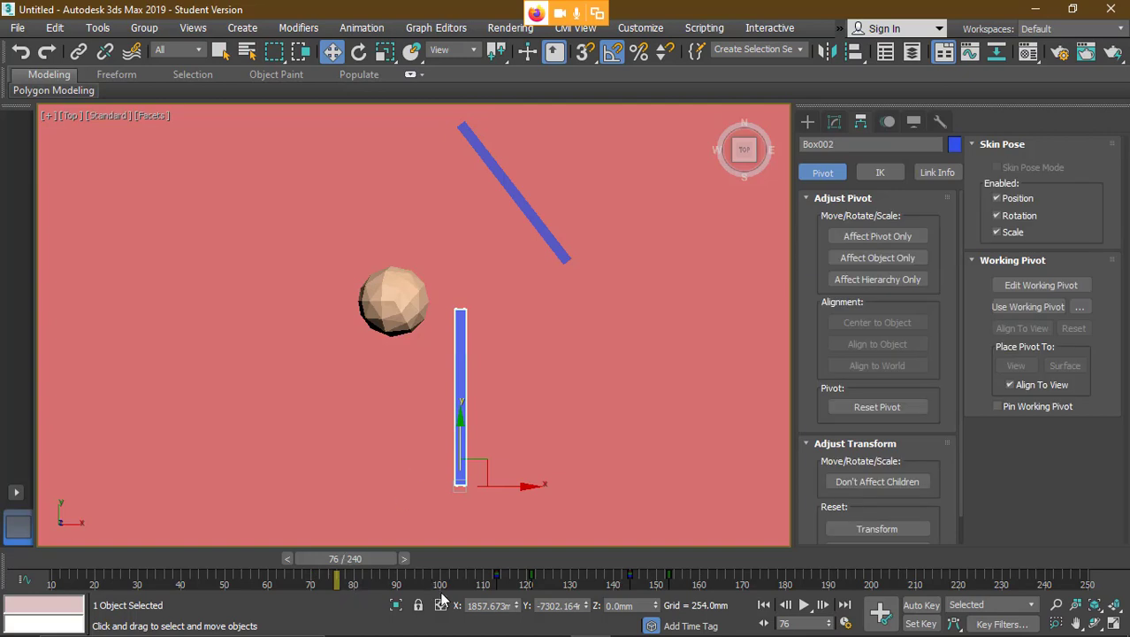
pyautogui.moveTo(551, 585); pyautogui.dragTo(441, 583)
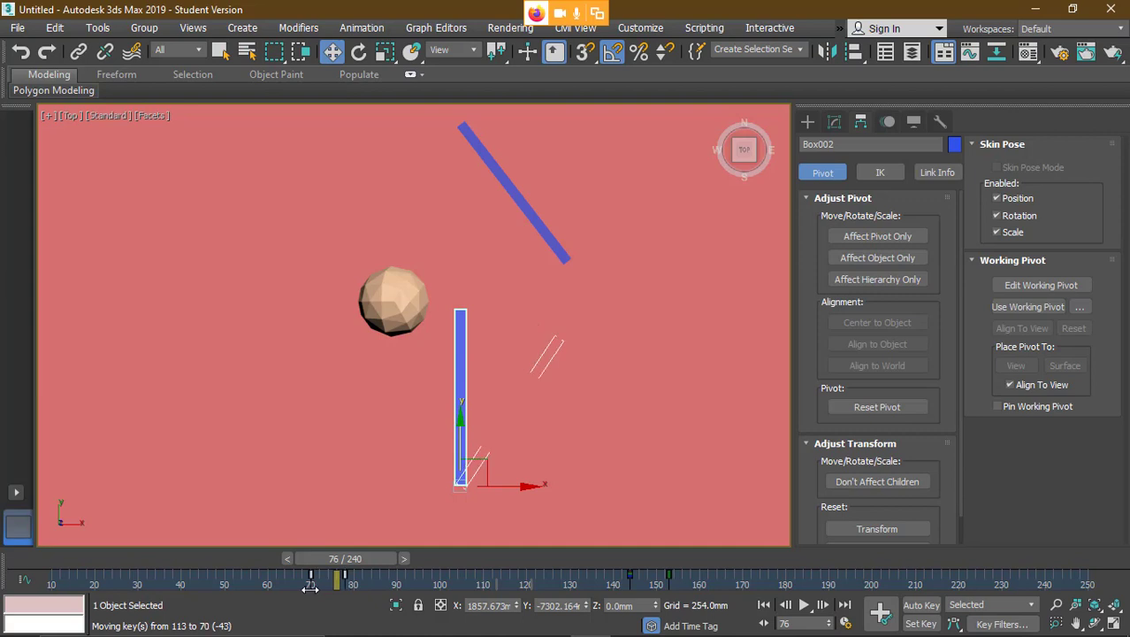
pyautogui.moveTo(309, 588); pyautogui.dragTo(310, 588)
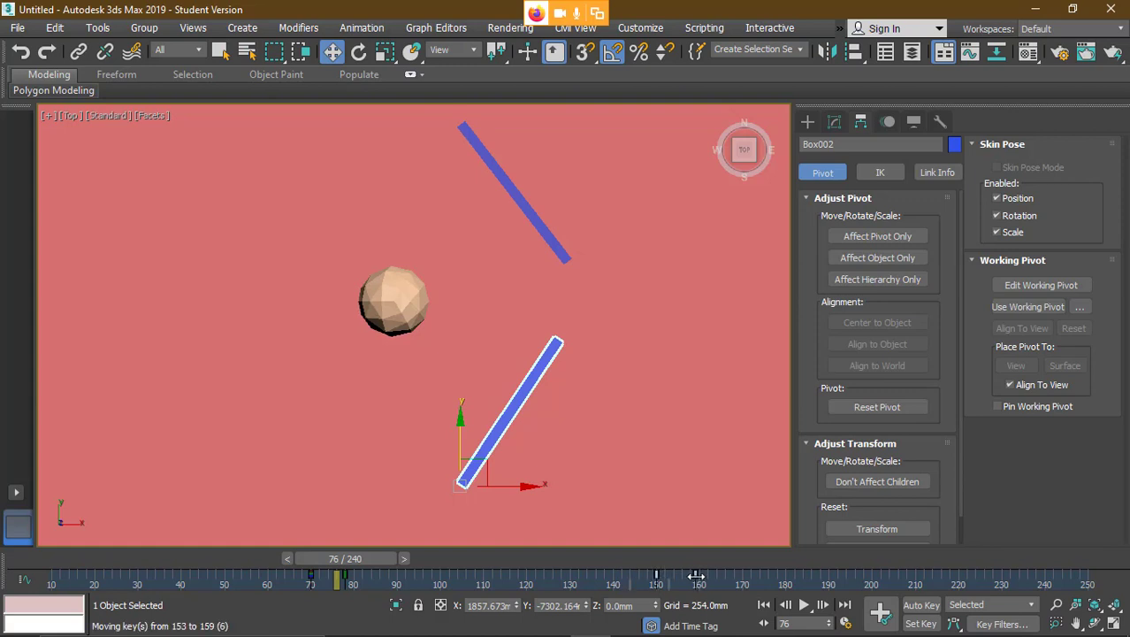
# - Play the door and ball animation from frame 10 in the Top view to check the timing
pyautogui.moveTo(395, 564); pyautogui.dragTo(72, 561)
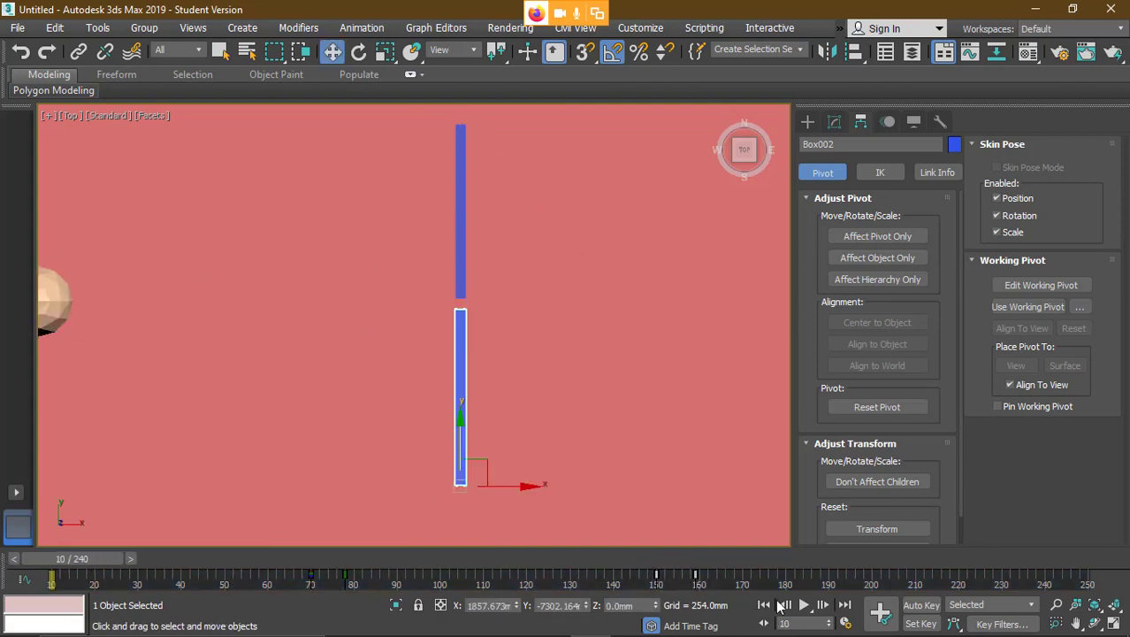
pyautogui.click(806, 605)
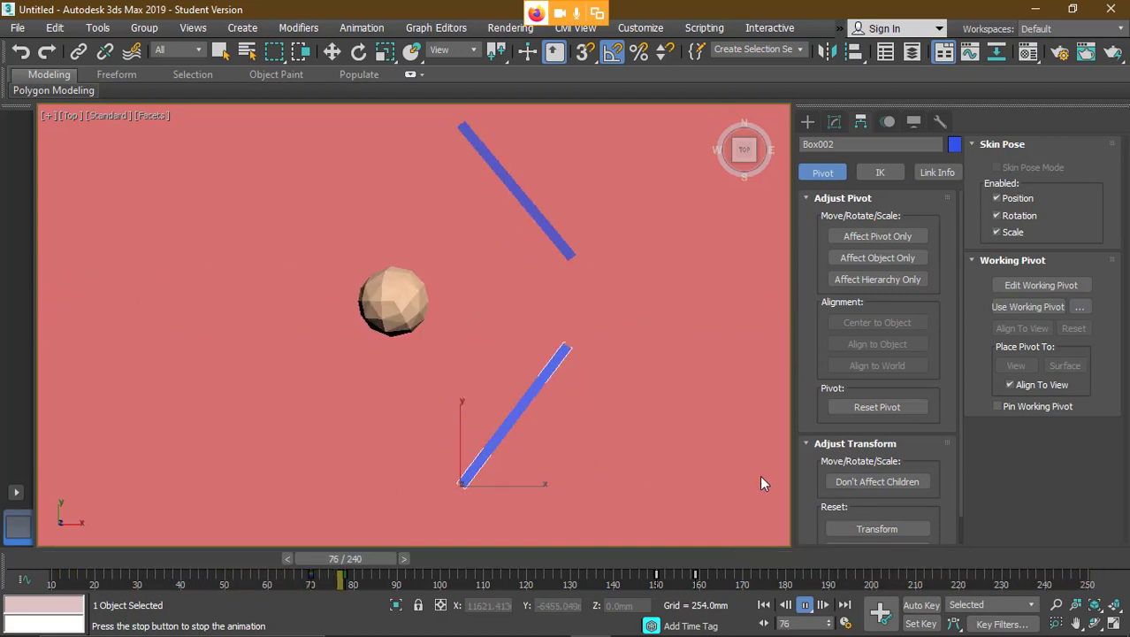
pyautogui.click(805, 605)
pyautogui.press('w')
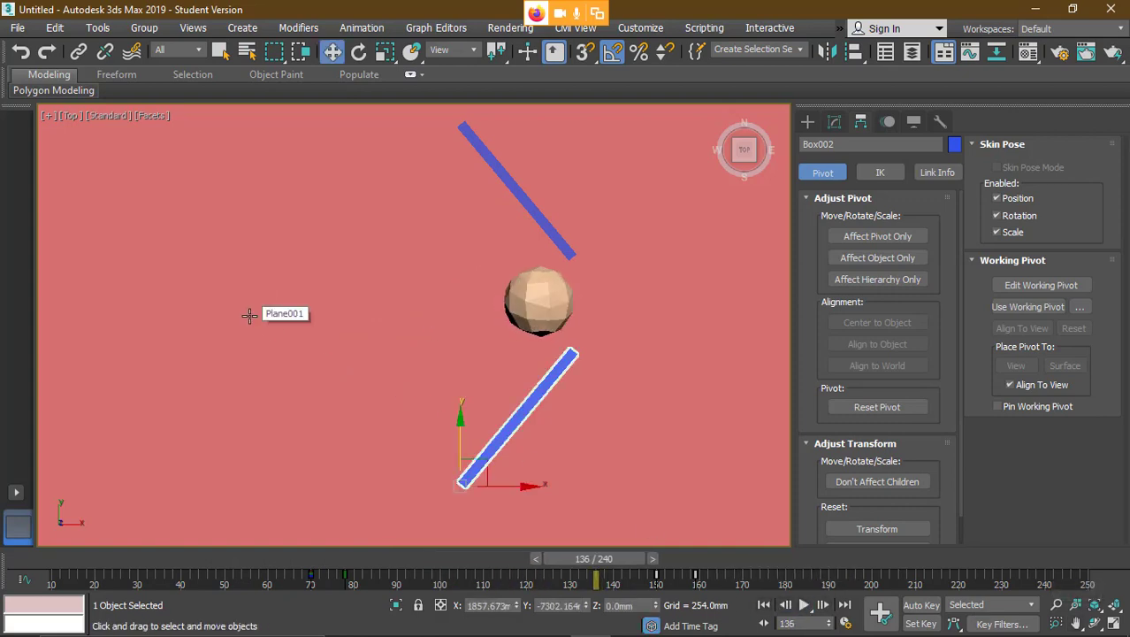
# - Continue playing the animation in the Perspective view and stop it with the ball past the doors
pyautogui.press('p')
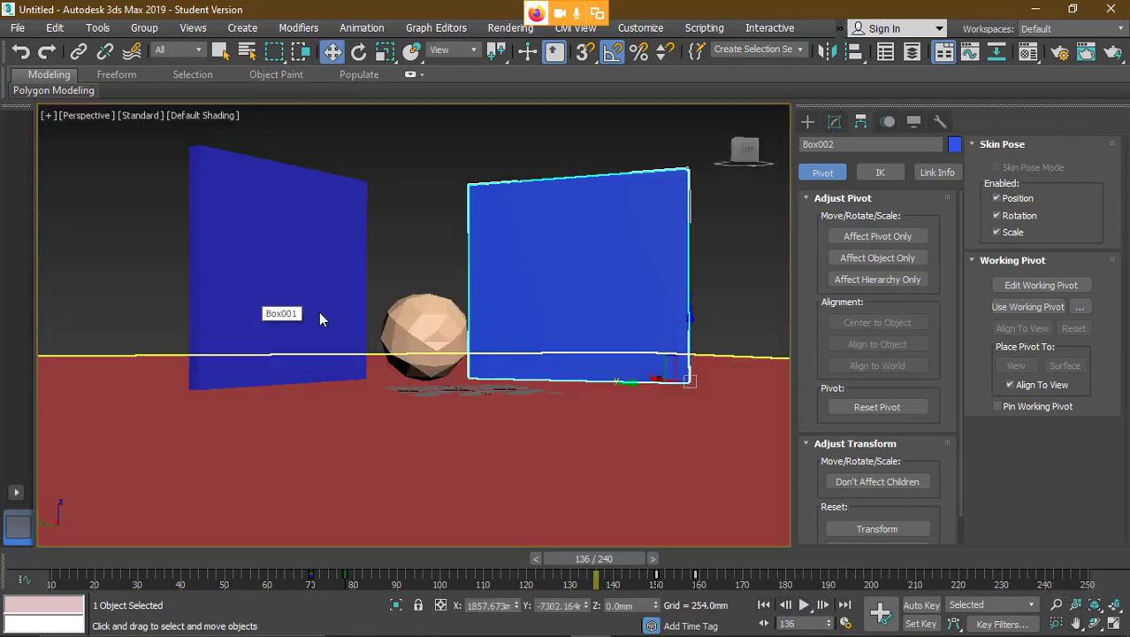
pyautogui.click(802, 605)
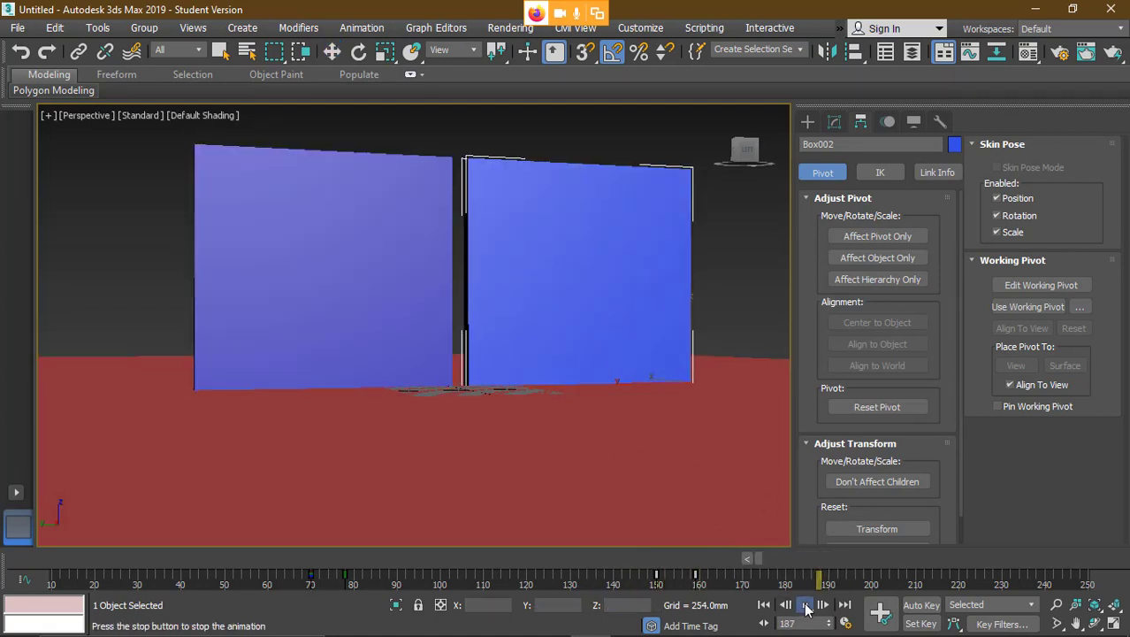
pyautogui.click(807, 605)
pyautogui.press('w')
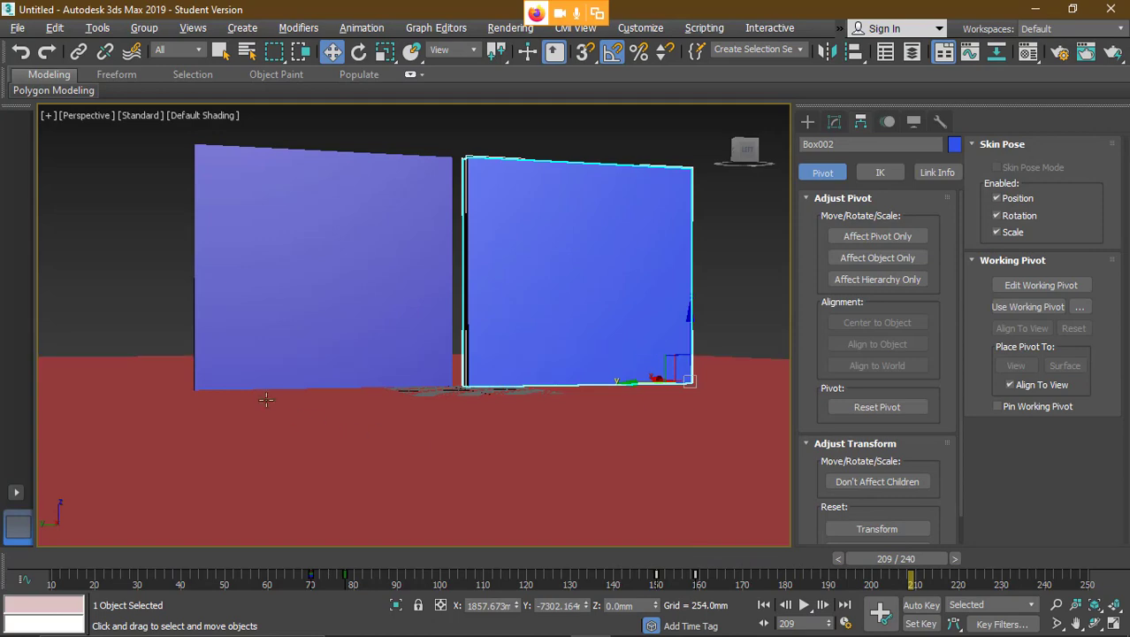
# - Replay the animation from frame 10 in Perspective, viewed from the opposite side of the doors
pyautogui.keyDown('alt'); pyautogui.moveTo(354, 435); pyautogui.dragTo(305, 409, button='middle'); pyautogui.keyUp('alt')
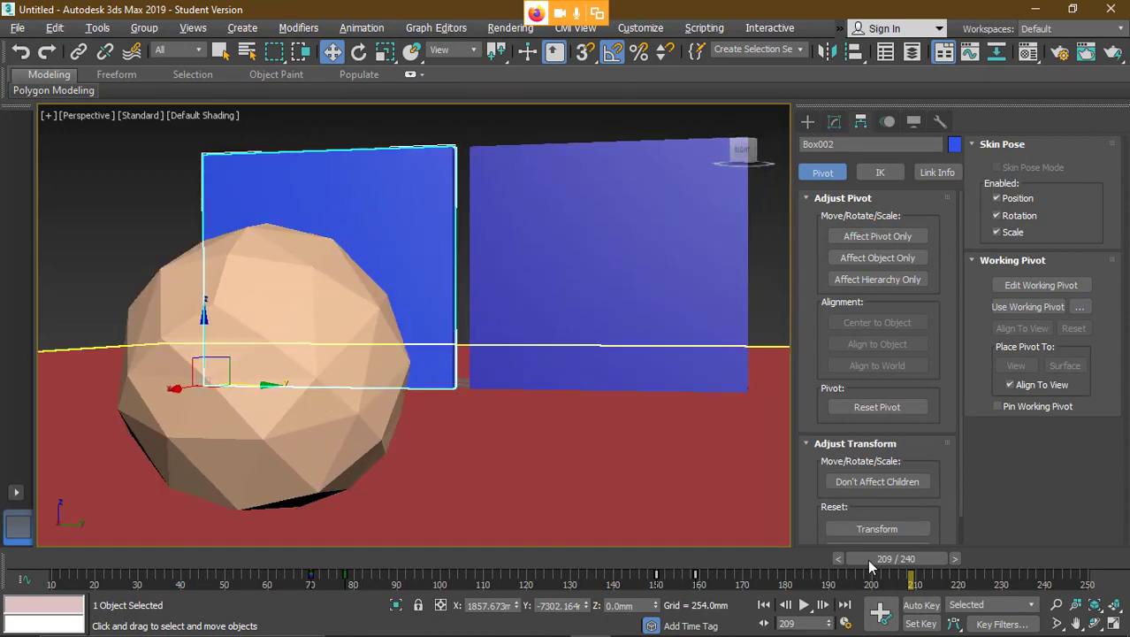
pyautogui.moveTo(871, 566); pyautogui.dragTo(47, 565)
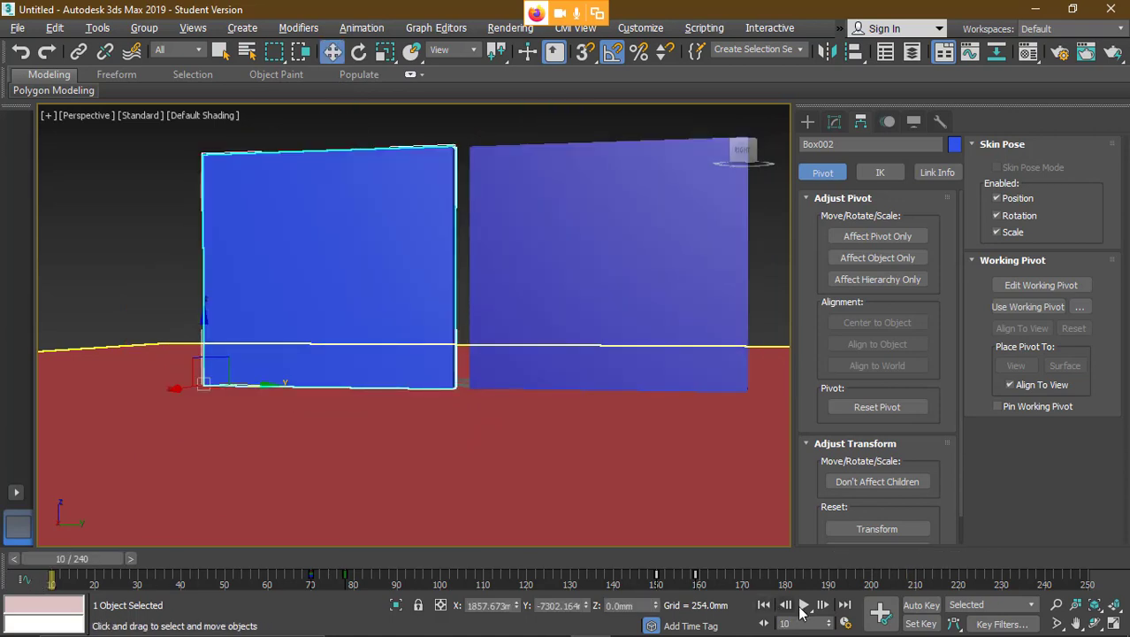
pyautogui.click(805, 606)
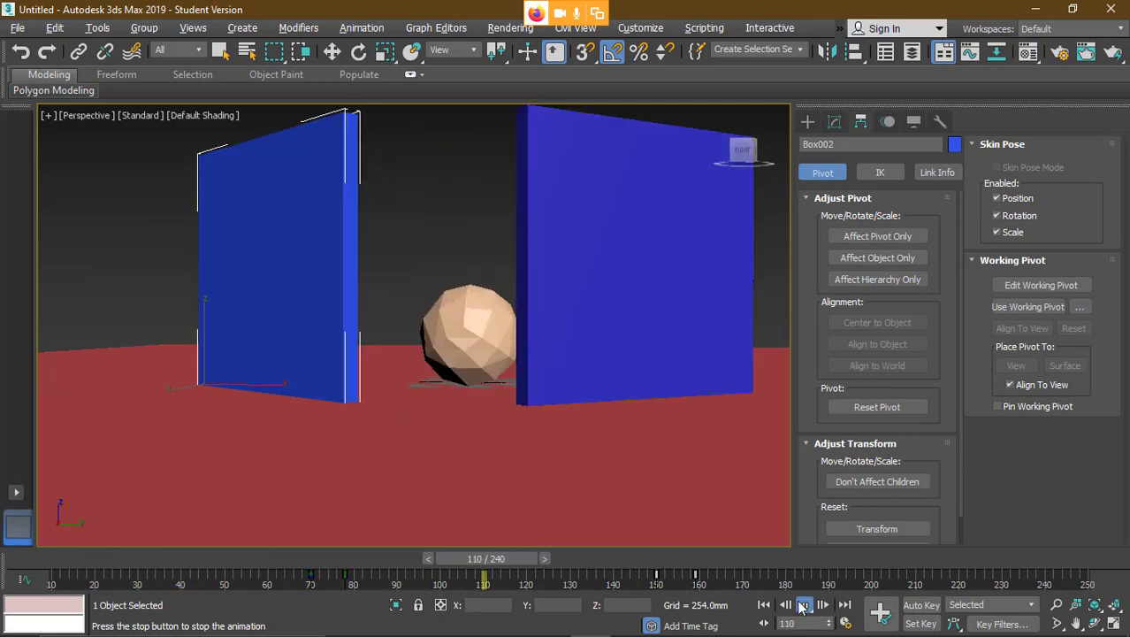
pyautogui.click(805, 607)
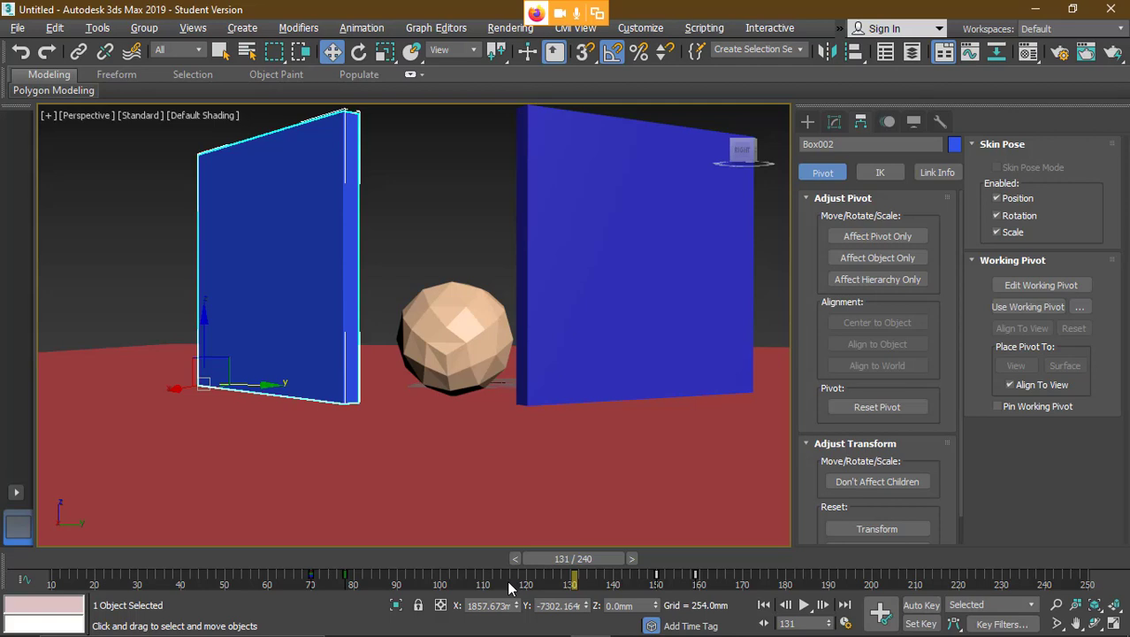
pyautogui.click(362, 28)
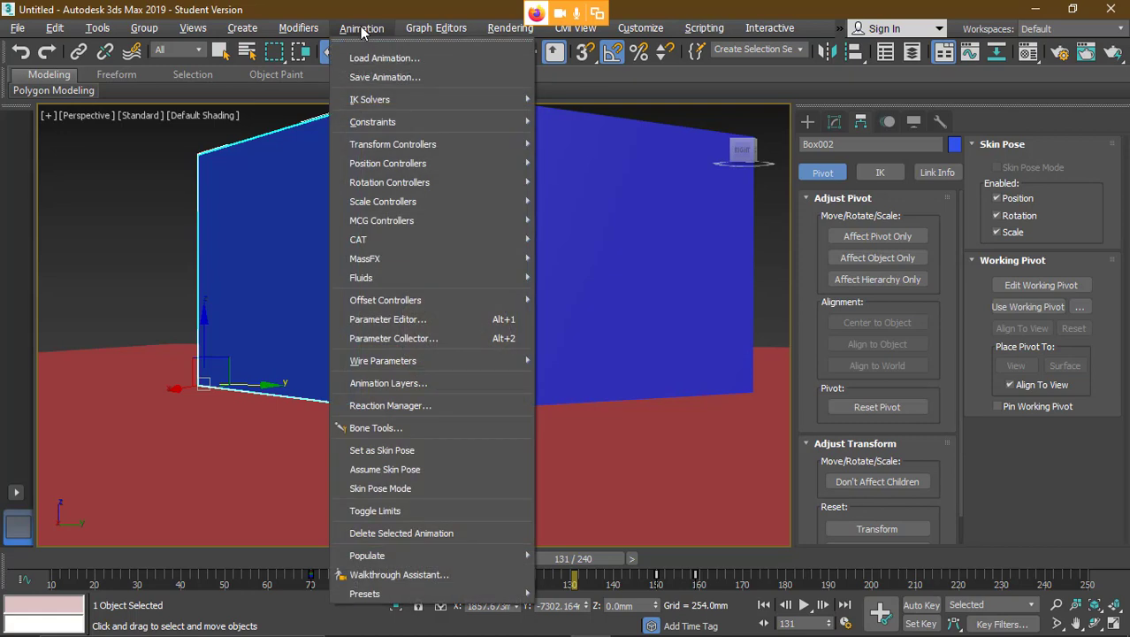
pyautogui.moveTo(376, 122)
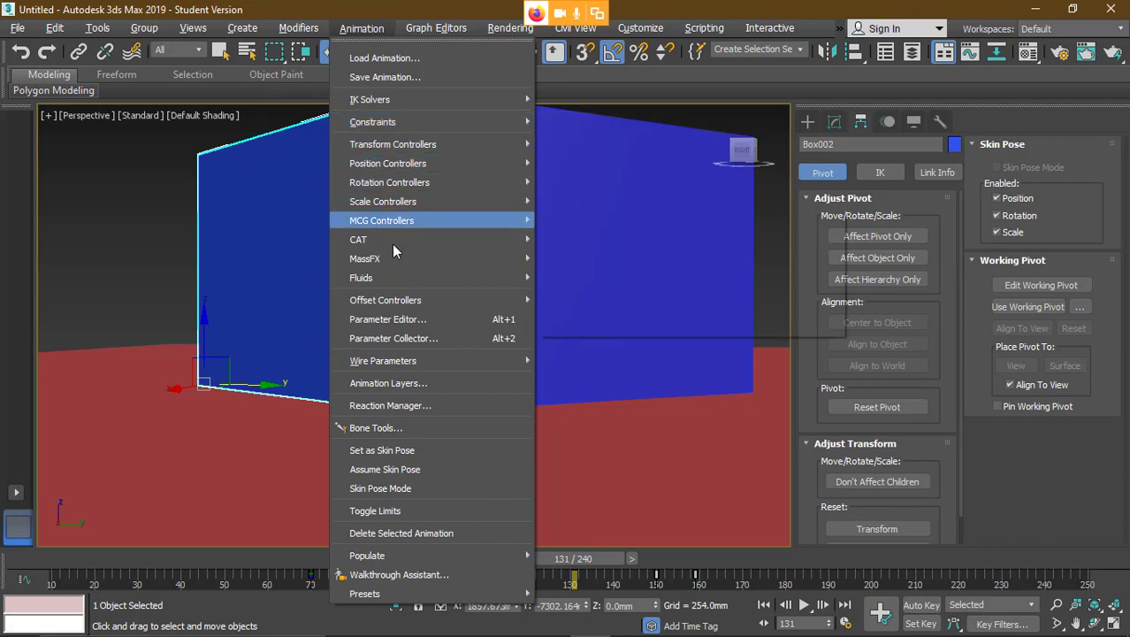
pyautogui.moveTo(385, 261)
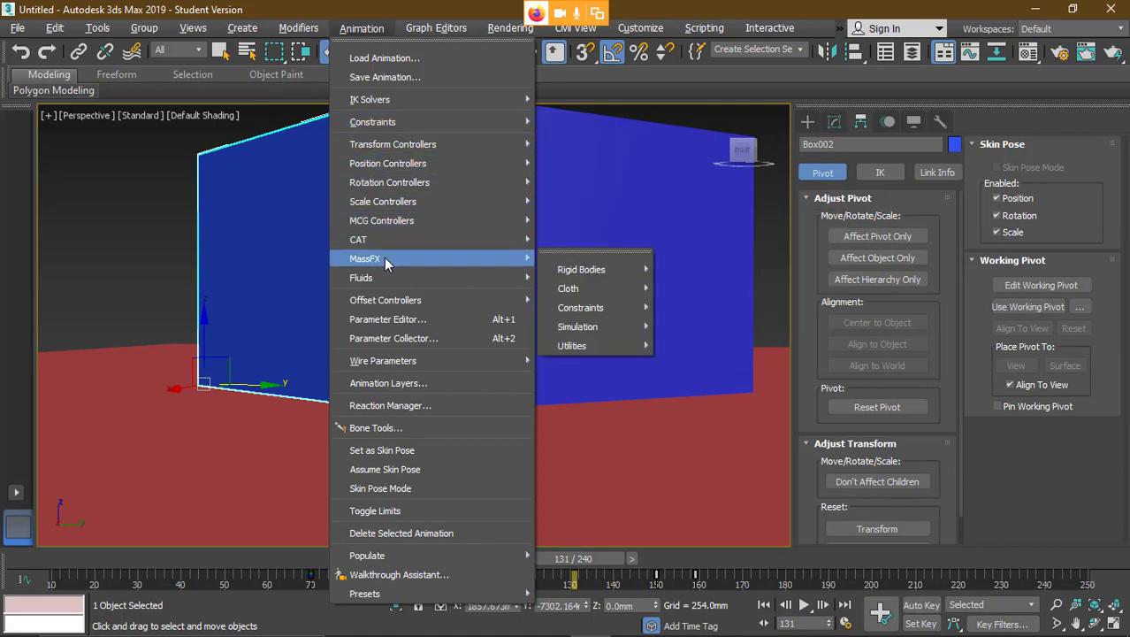
pyautogui.moveTo(572, 273)
pyautogui.moveTo(577, 293)
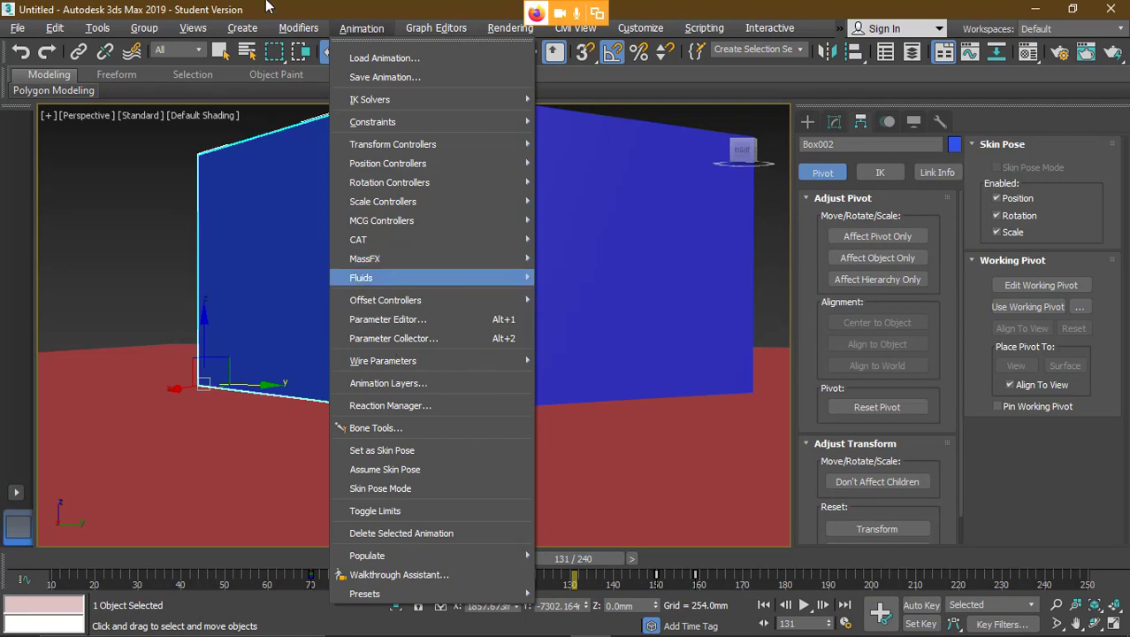
pyautogui.click(770, 225)
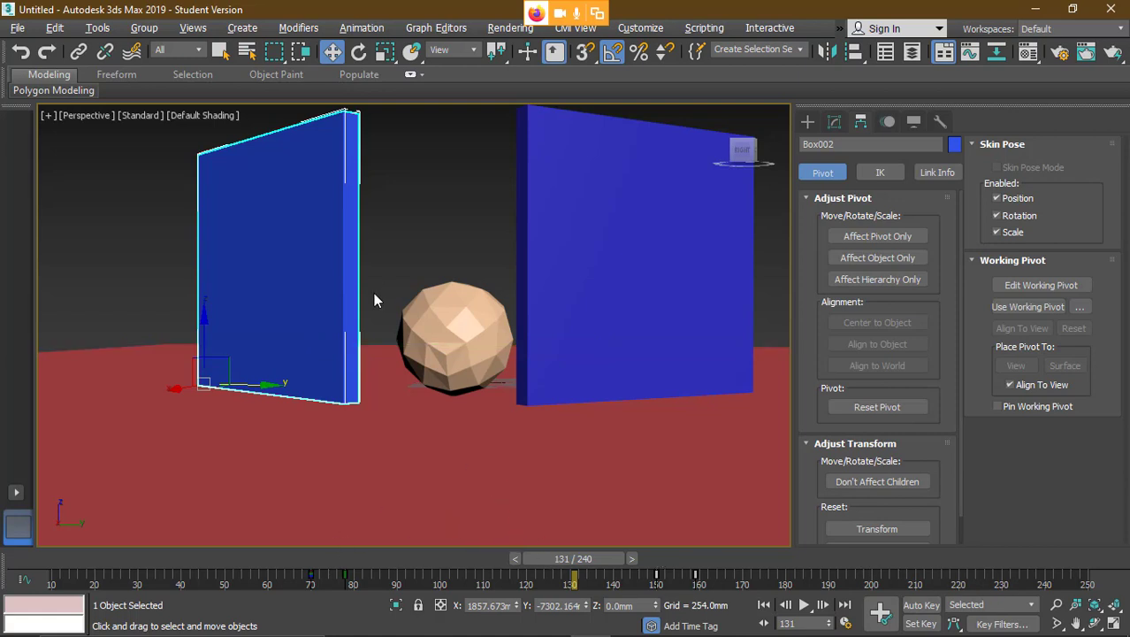
# - Rewind the animation to frame 11 in the Top view, check the Google Meet call in Firefox, and return to 3ds Max
pyautogui.press('t')
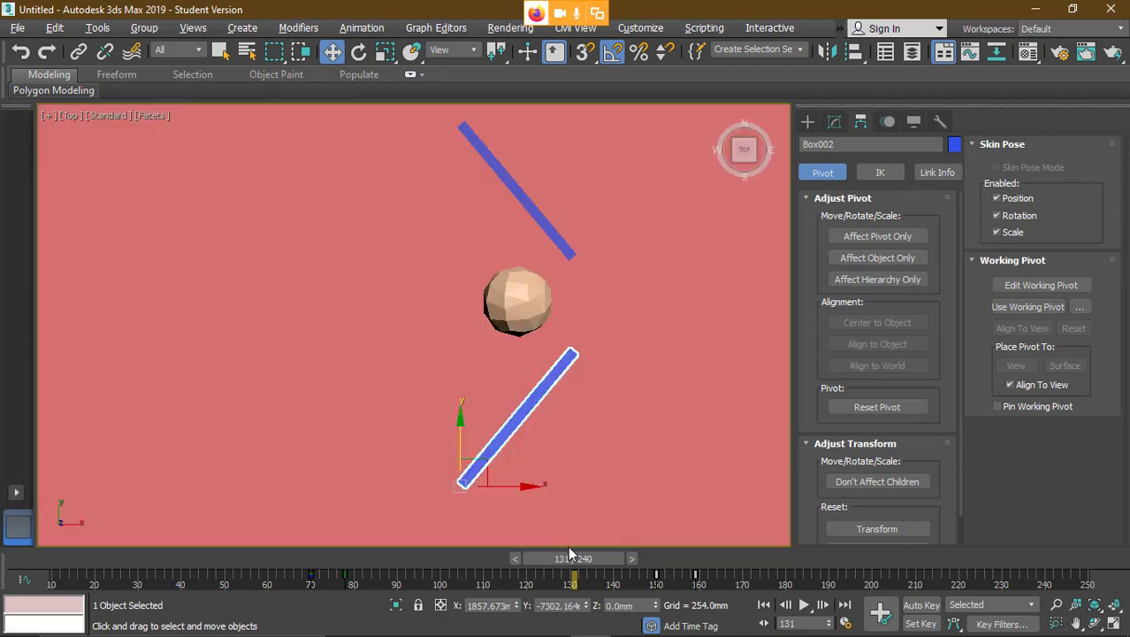
pyautogui.moveTo(493, 552); pyautogui.dragTo(77, 478)
pyautogui.hotkey('alt', 'Tab')
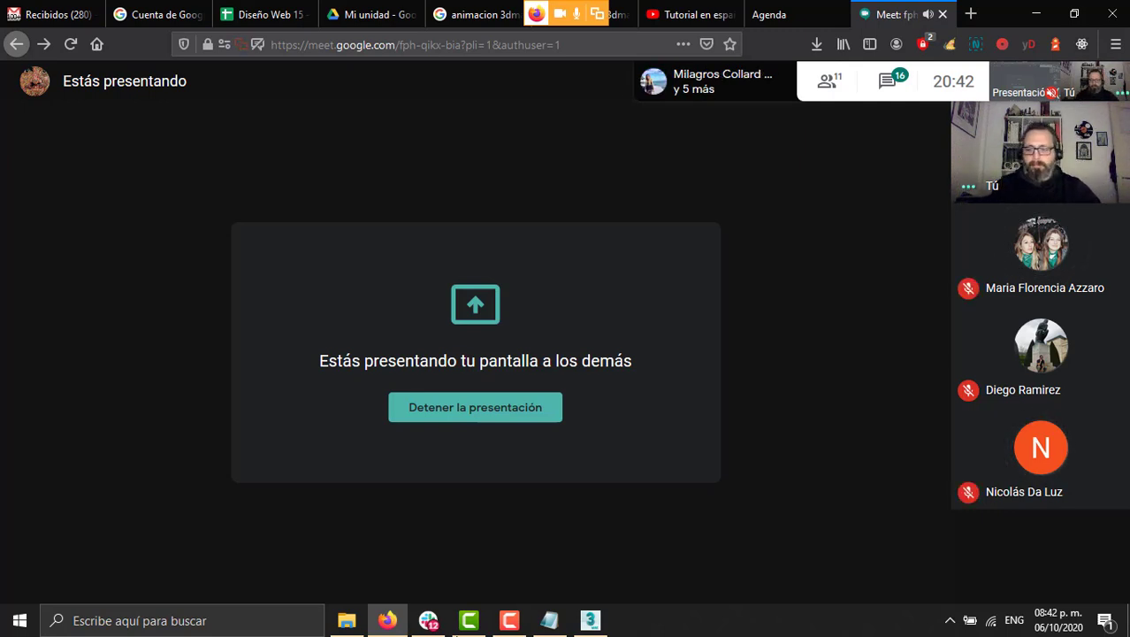
pyautogui.hotkey('alt', 'Tab')
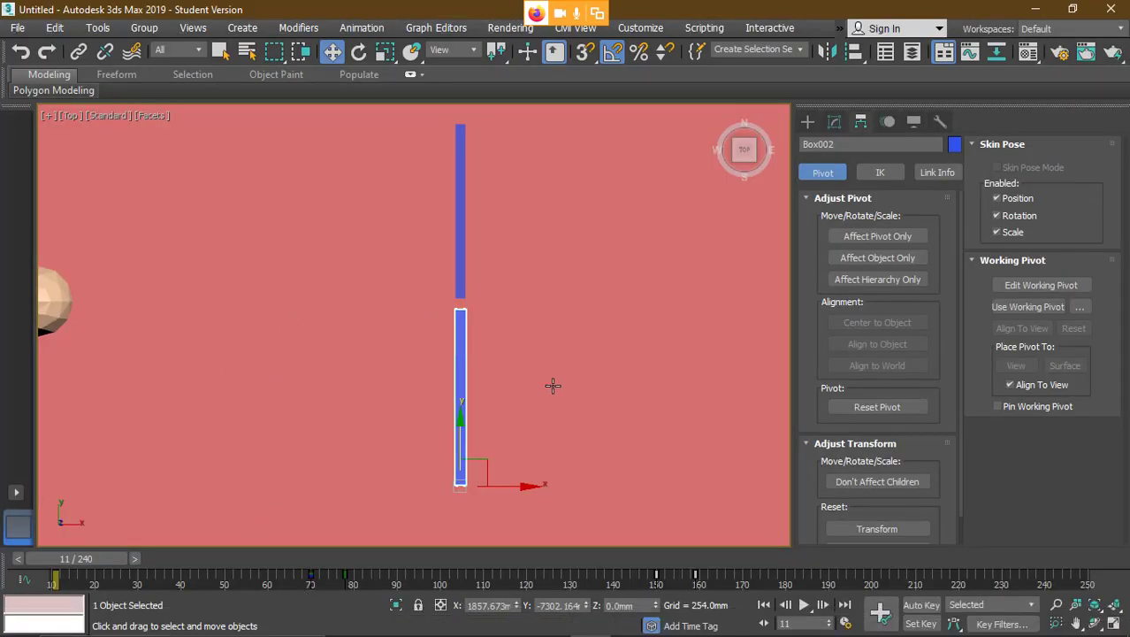
# - Show the scene in Perspective at frame 10 and deselect the door
pyautogui.press('p')
pyautogui.keyDown('alt'); pyautogui.moveTo(404, 405); pyautogui.dragTo(498, 445, button='middle'); pyautogui.keyUp('alt')
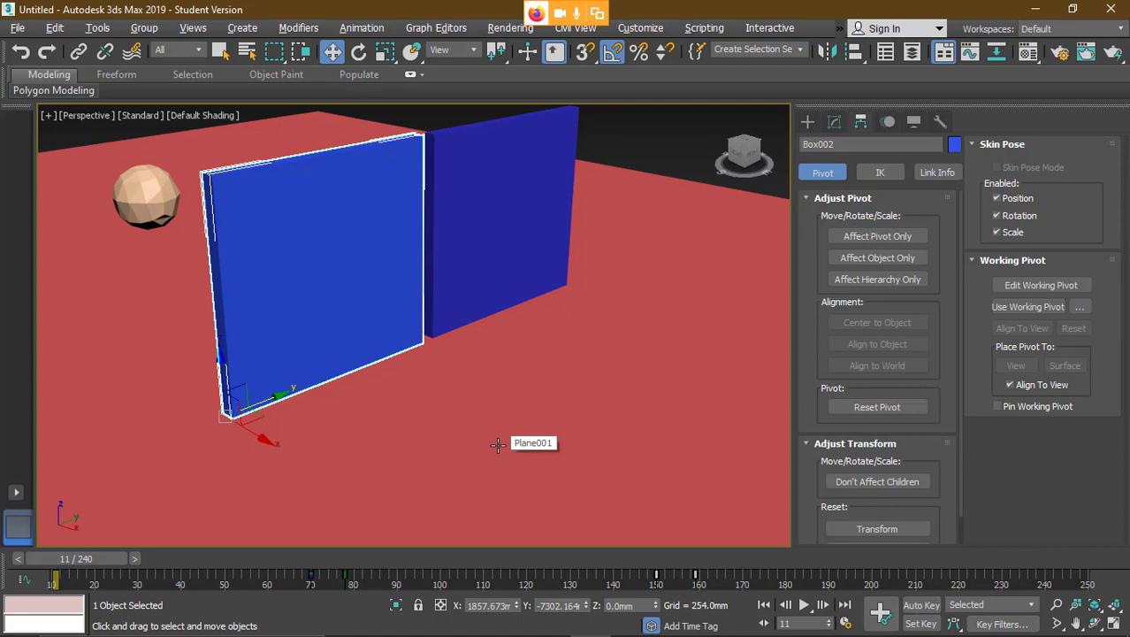
pyautogui.click(878, 528)
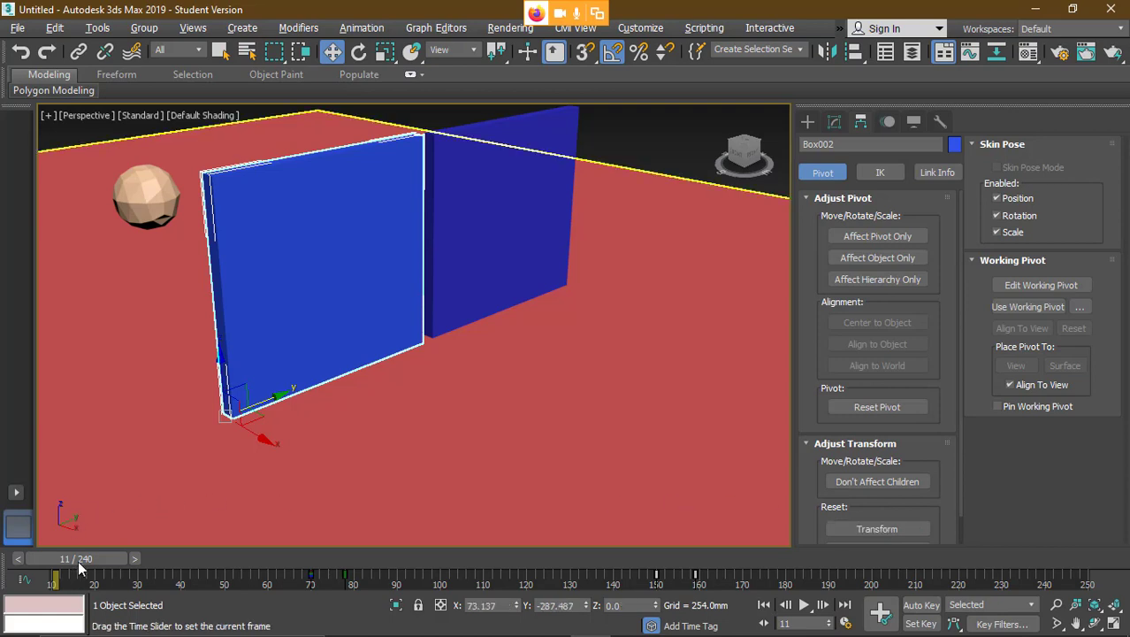
pyautogui.moveTo(78, 561); pyautogui.dragTo(73, 560)
pyautogui.moveTo(205, 405); pyautogui.dragTo(238, 394, button='middle')
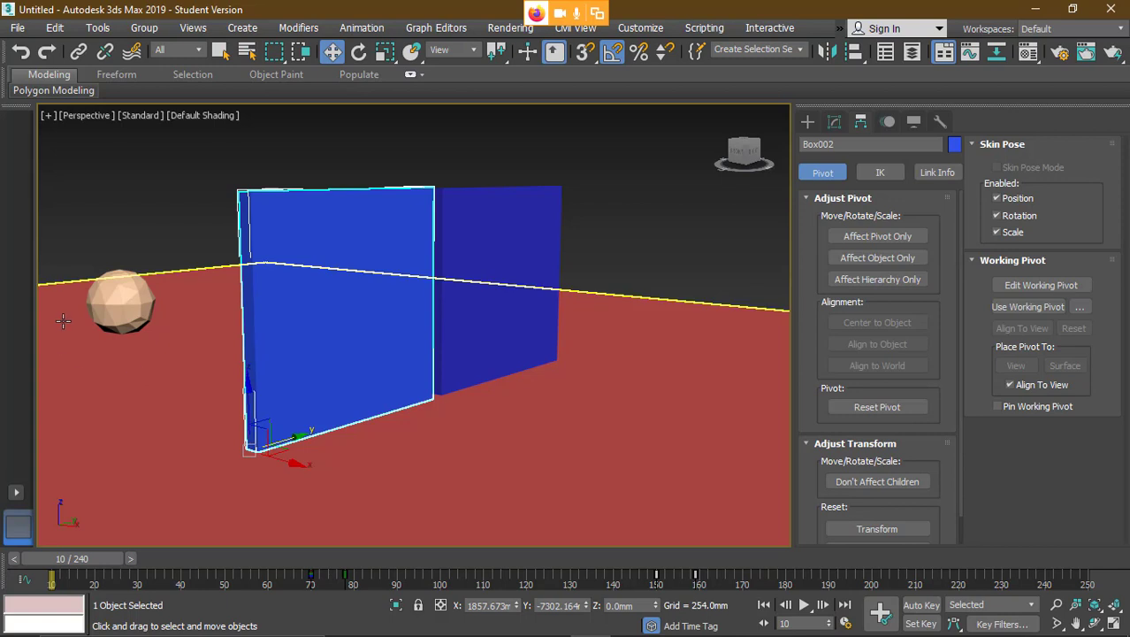
pyautogui.click(180, 260)
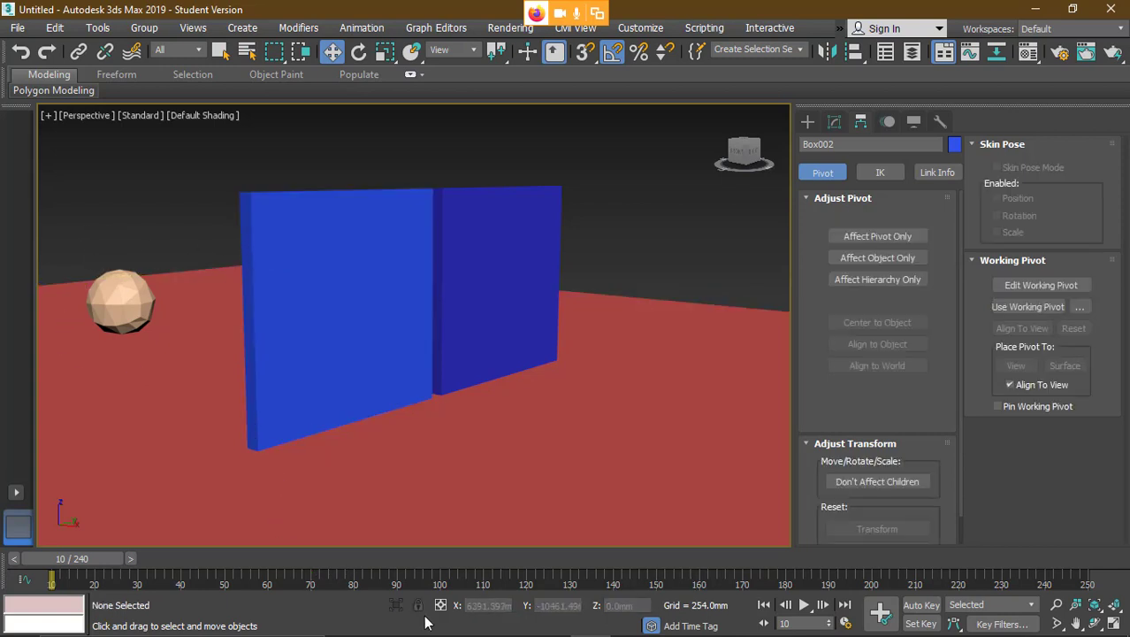
pyautogui.moveTo(81, 557); pyautogui.dragTo(59, 566)
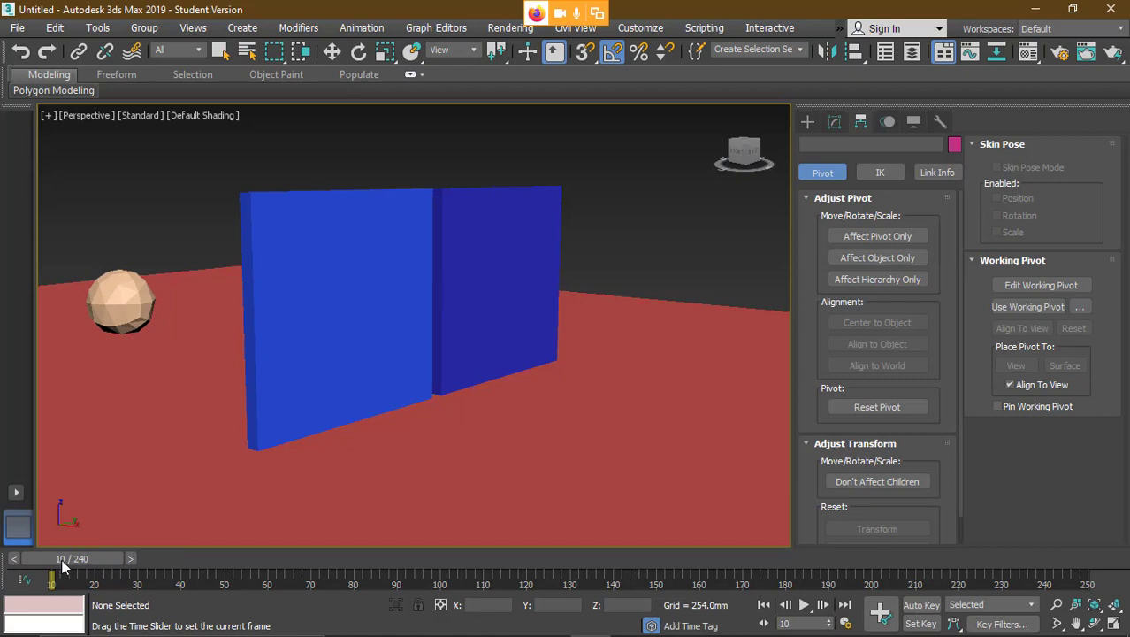
pyautogui.moveTo(69, 560)
pyautogui.mouseDown()
pyautogui.moveTo(166, 566)
pyautogui.moveTo(63, 556)
pyautogui.mouseUp()
pyautogui.press('w')
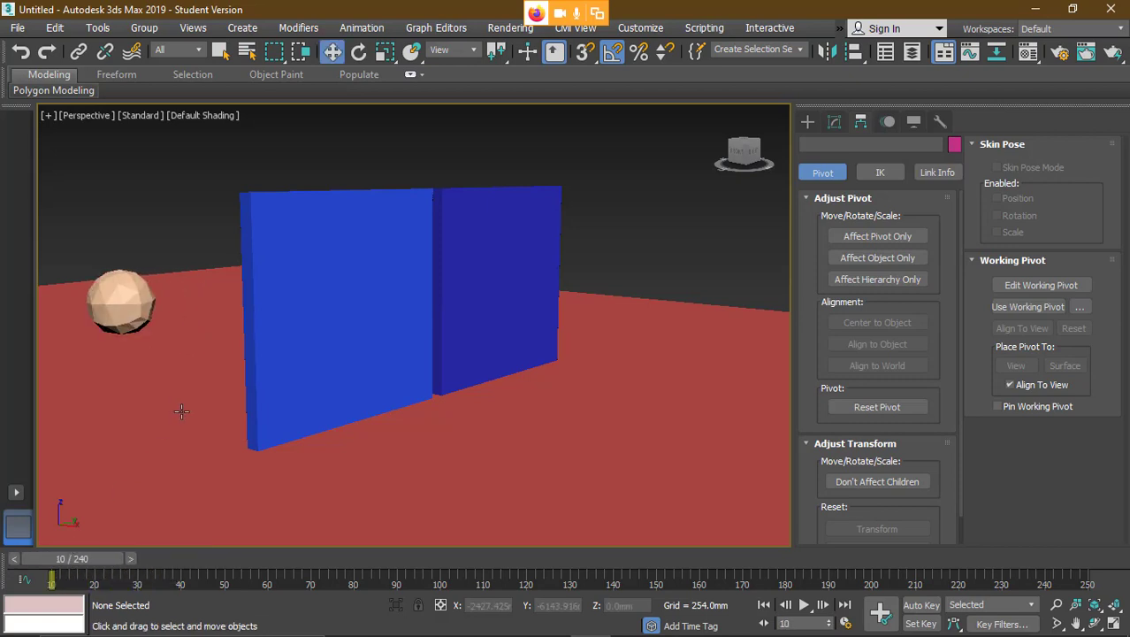
# - Play the animation from frame 10 with a close, low-angle view of the doors
pyautogui.scroll(3, 266, 360)
pyautogui.keyDown('alt'); pyautogui.moveTo(266, 360); pyautogui.dragTo(337, 318, button='middle'); pyautogui.keyUp('alt')
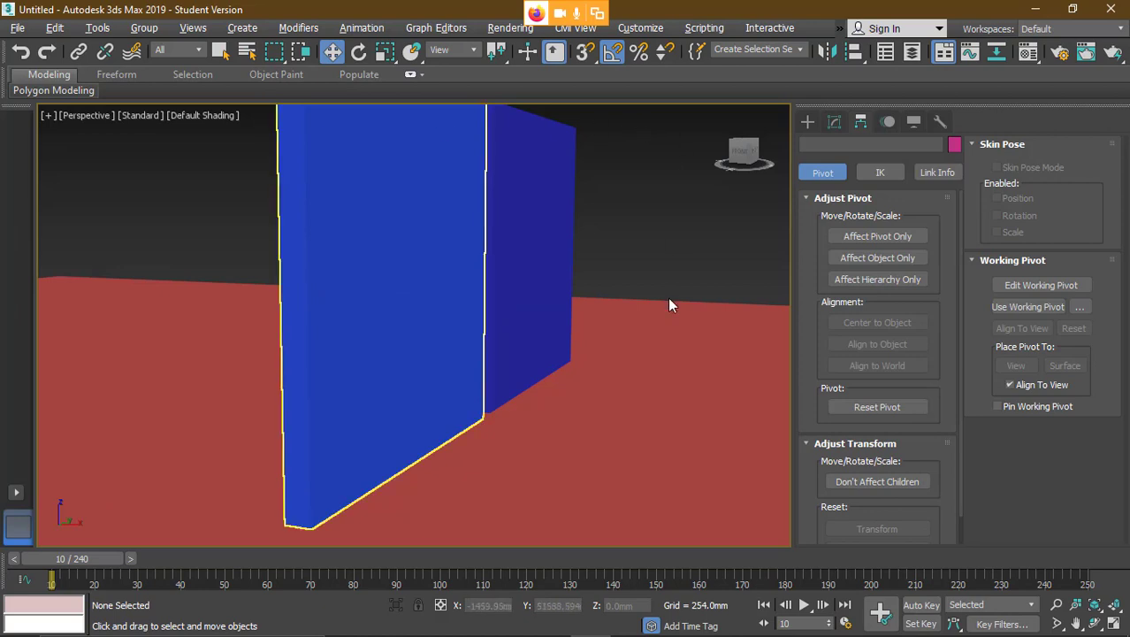
pyautogui.keyDown('alt'); pyautogui.moveTo(352, 251); pyautogui.dragTo(359, 233, button='middle'); pyautogui.keyUp('alt')
pyautogui.moveTo(248, 324)
pyautogui.mouseDown(button='middle')
pyautogui.moveTo(369, 316)
pyautogui.moveTo(239, 325)
pyautogui.mouseUp(button='middle')
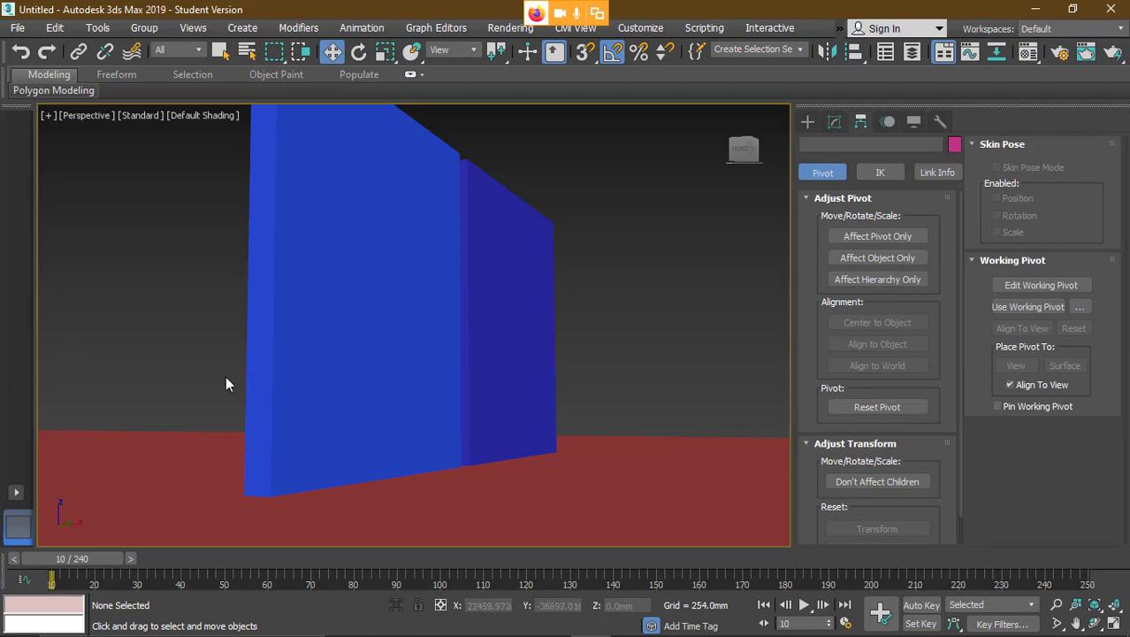
pyautogui.click(804, 605)
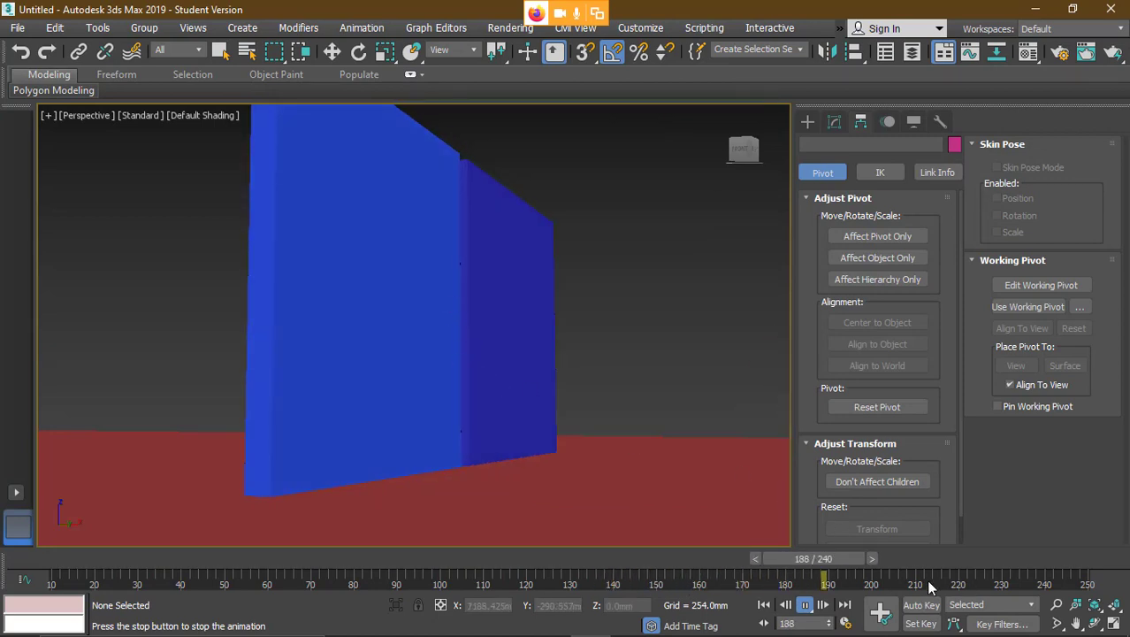
pyautogui.click(805, 605)
pyautogui.press('w')
# - Play the animation facing the doors, with the ball coming through toward the viewer
pyautogui.keyDown('alt'); pyautogui.moveTo(350, 442); pyautogui.dragTo(370, 414, button='middle'); pyautogui.keyUp('alt')
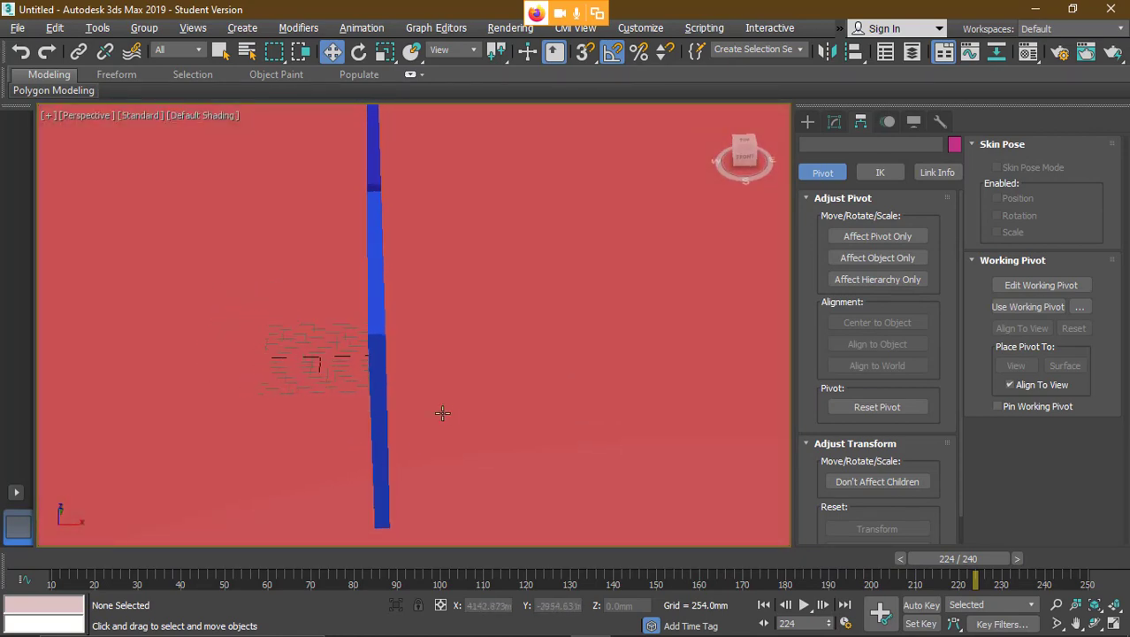
pyautogui.keyDown('alt'); pyautogui.moveTo(441, 411); pyautogui.dragTo(344, 348, button='middle'); pyautogui.keyUp('alt')
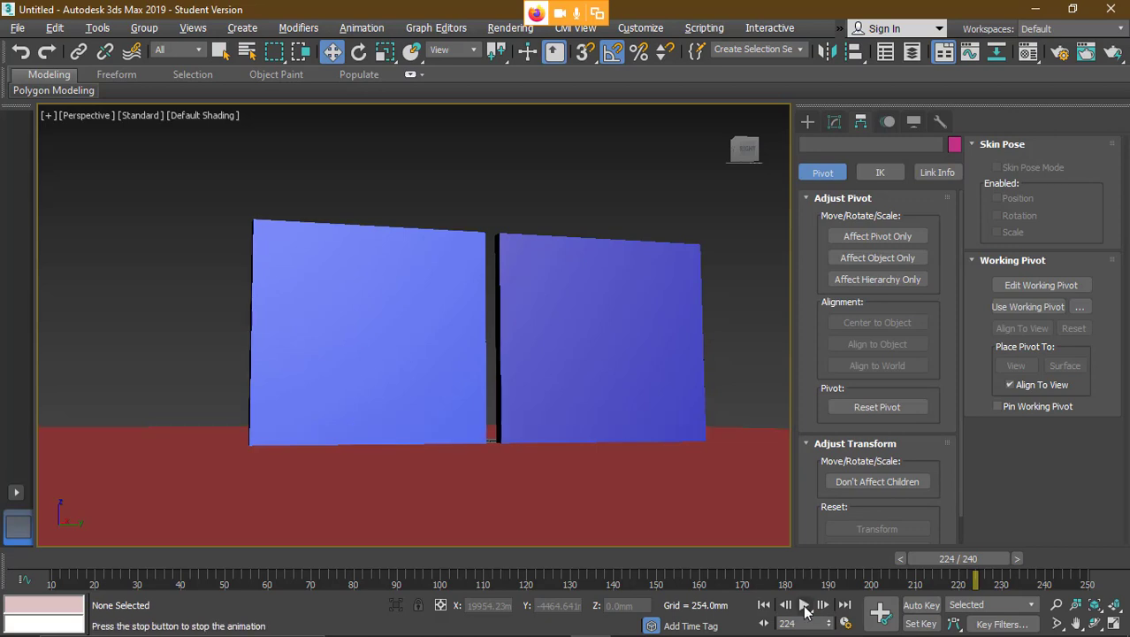
pyautogui.click(804, 605)
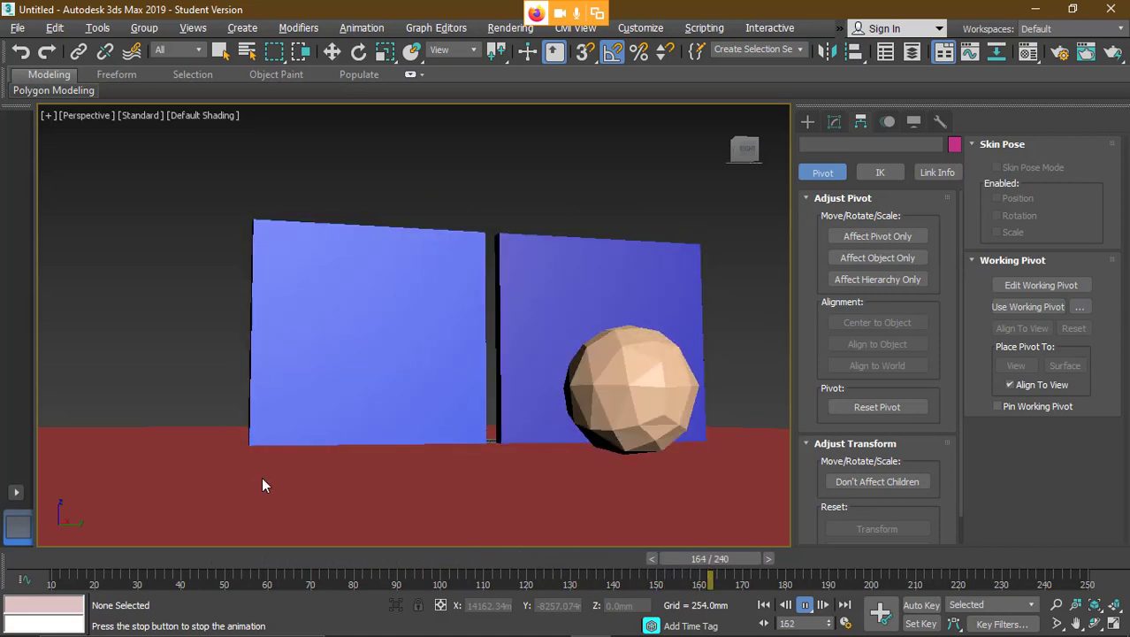
pyautogui.click(811, 605)
pyautogui.click(332, 51)
pyautogui.click(511, 302)
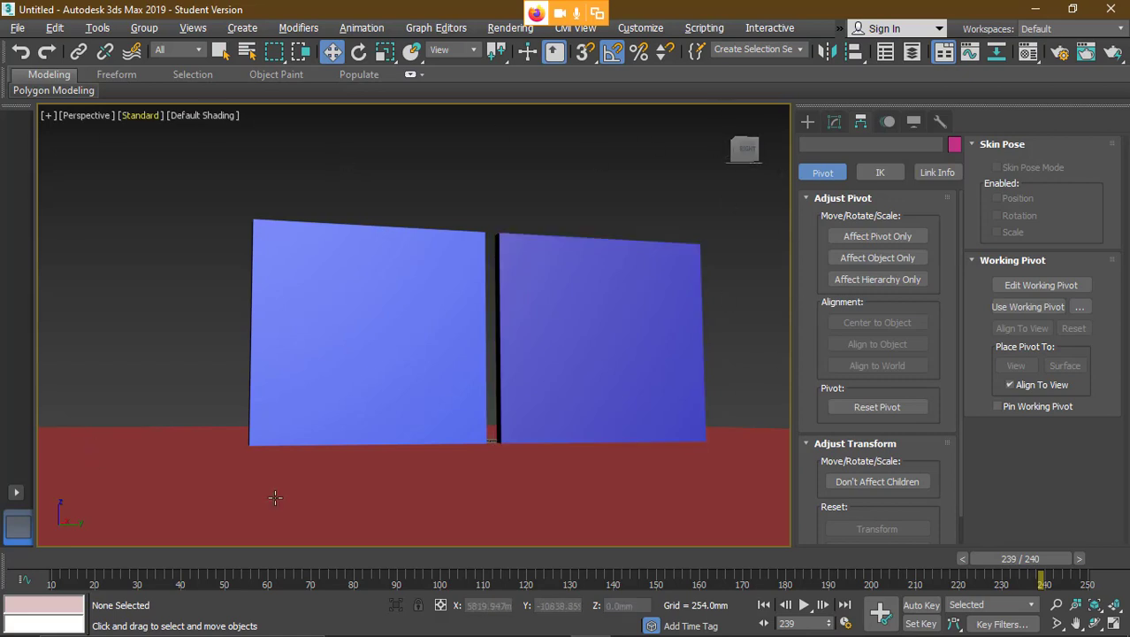
# - Replay the animation up to frame 171 and examine the ball and closed doors from an oblique angle
pyautogui.moveTo(410, 328); pyautogui.dragTo(403, 351, button='middle')
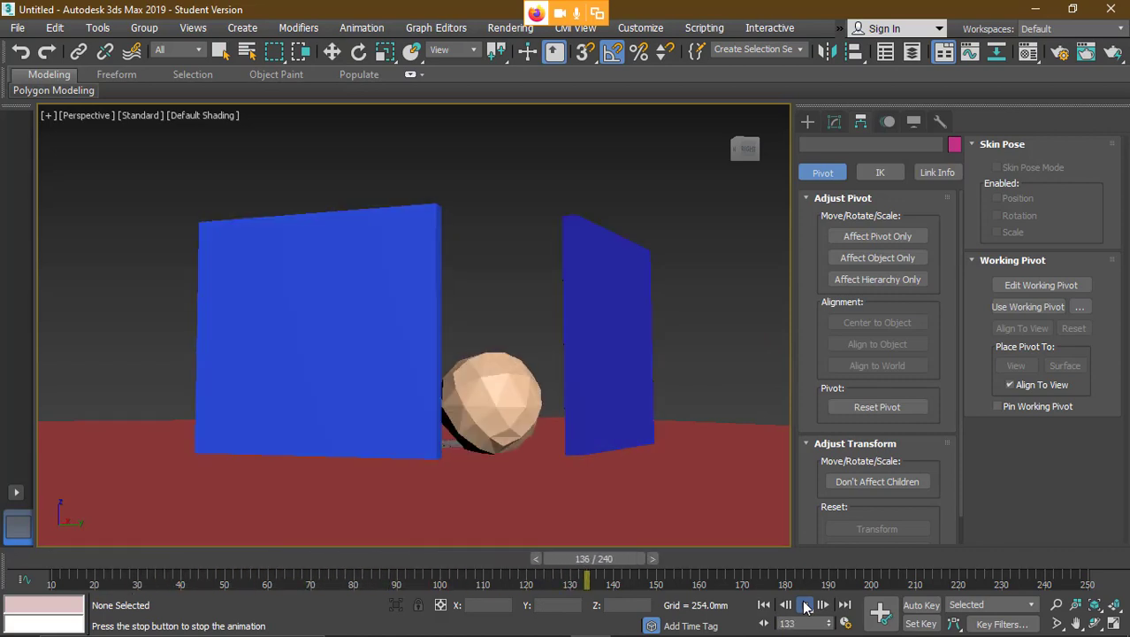
pyautogui.click(805, 606)
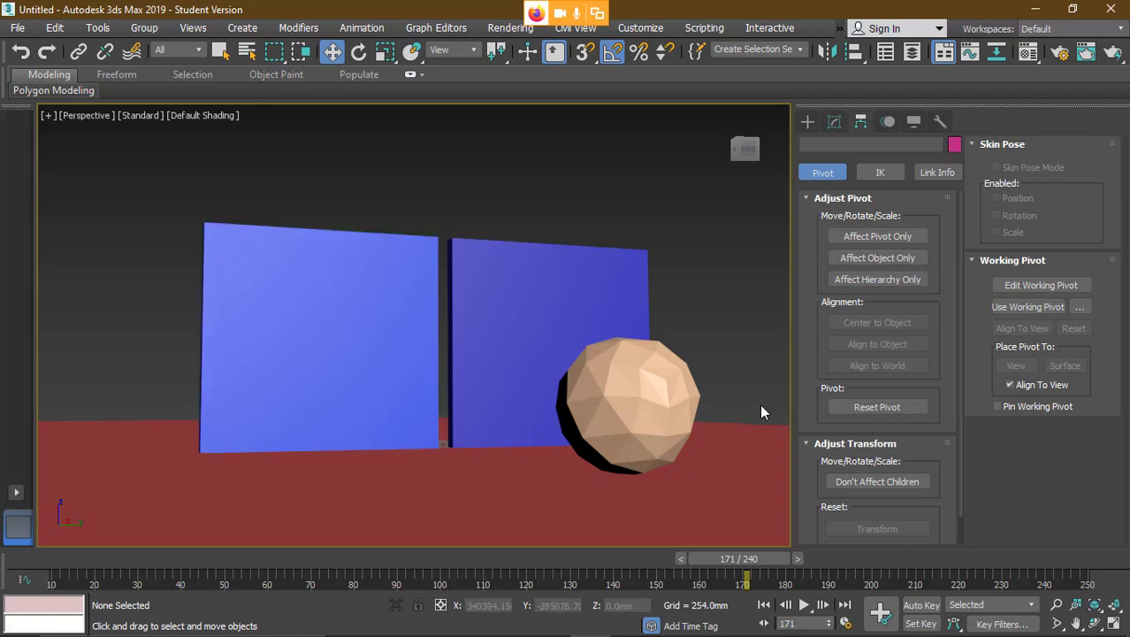
pyautogui.scroll(-5, 389, 401)
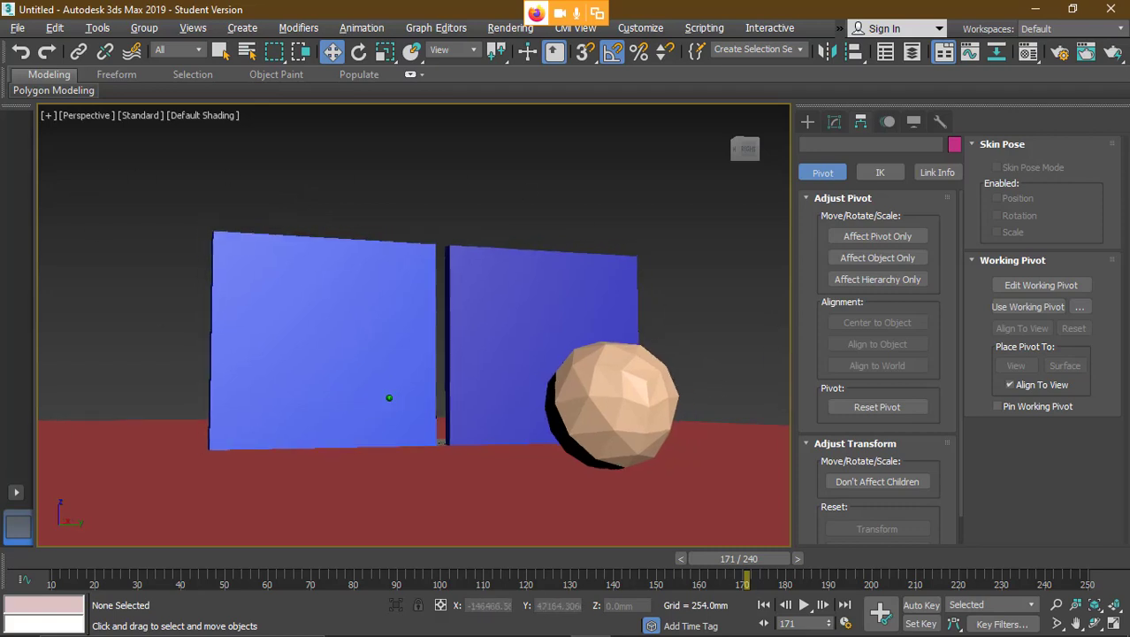
pyautogui.keyDown('alt'); pyautogui.moveTo(396, 425); pyautogui.dragTo(546, 381, button='middle'); pyautogui.keyUp('alt')
pyautogui.scroll(5, 479, 386)
pyautogui.scroll(-2, 545, 380)
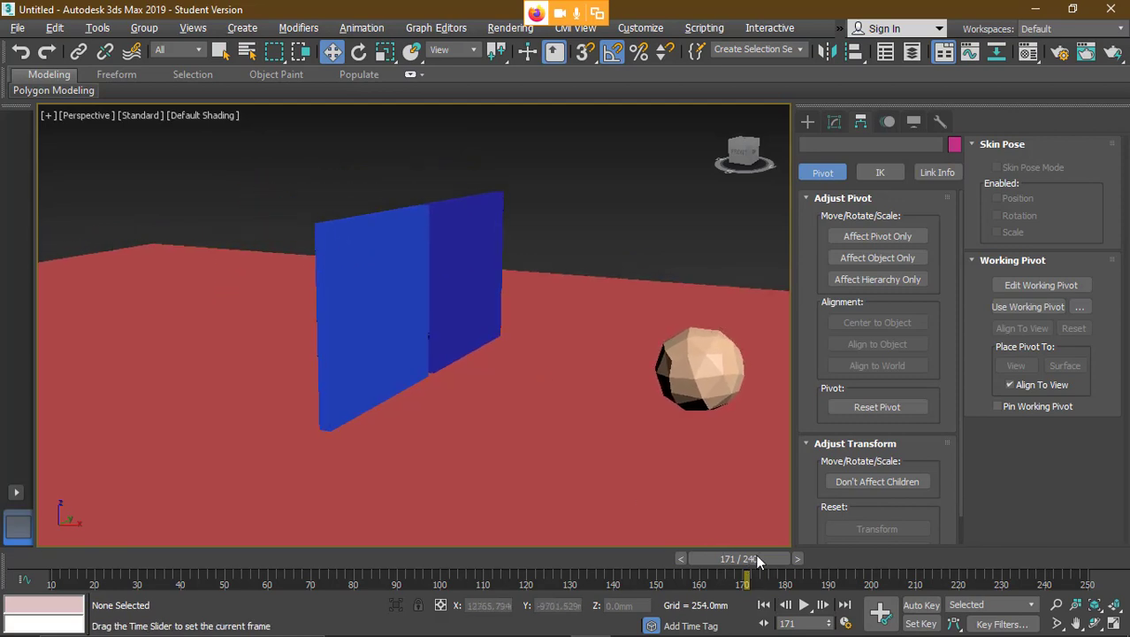
# - Scrub the animation from frame 171 to frame 238 and examine the ball's exit past the closed doors from a wider view
pyautogui.moveTo(755, 553); pyautogui.dragTo(942, 566)
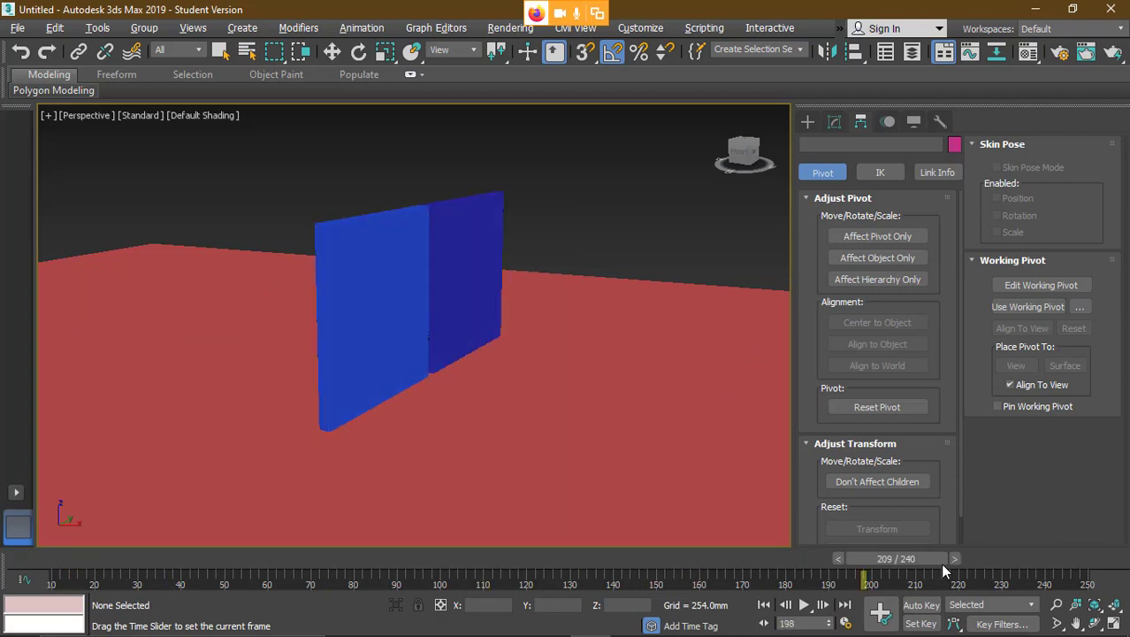
pyautogui.moveTo(854, 567); pyautogui.dragTo(760, 562)
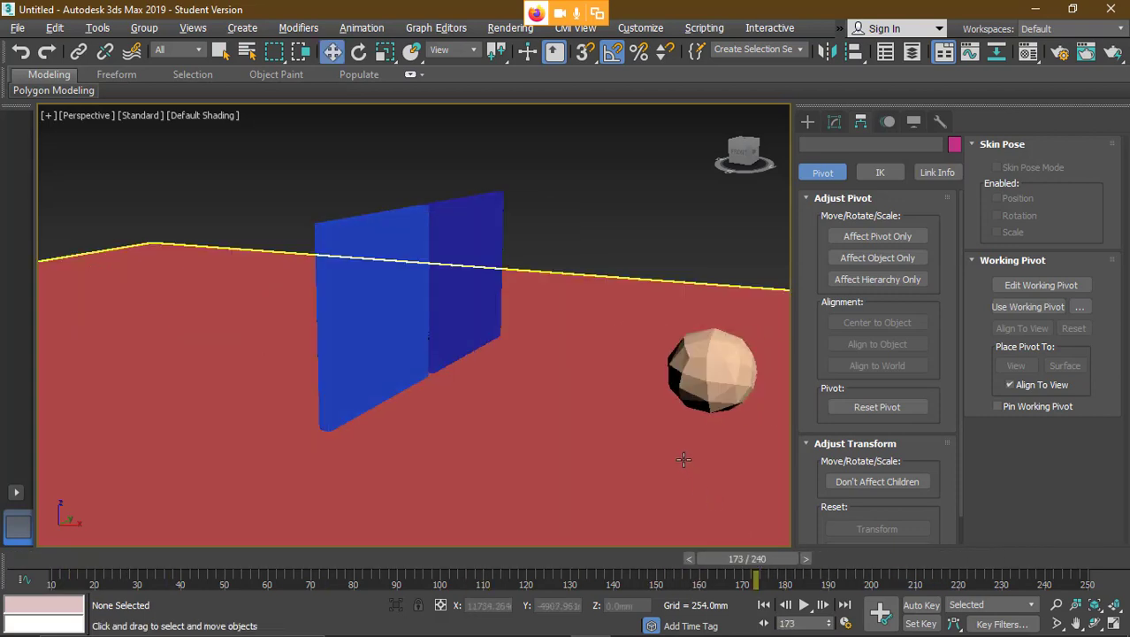
pyautogui.scroll(-3, 681, 455)
pyautogui.moveTo(676, 470); pyautogui.dragTo(629, 440, button='middle')
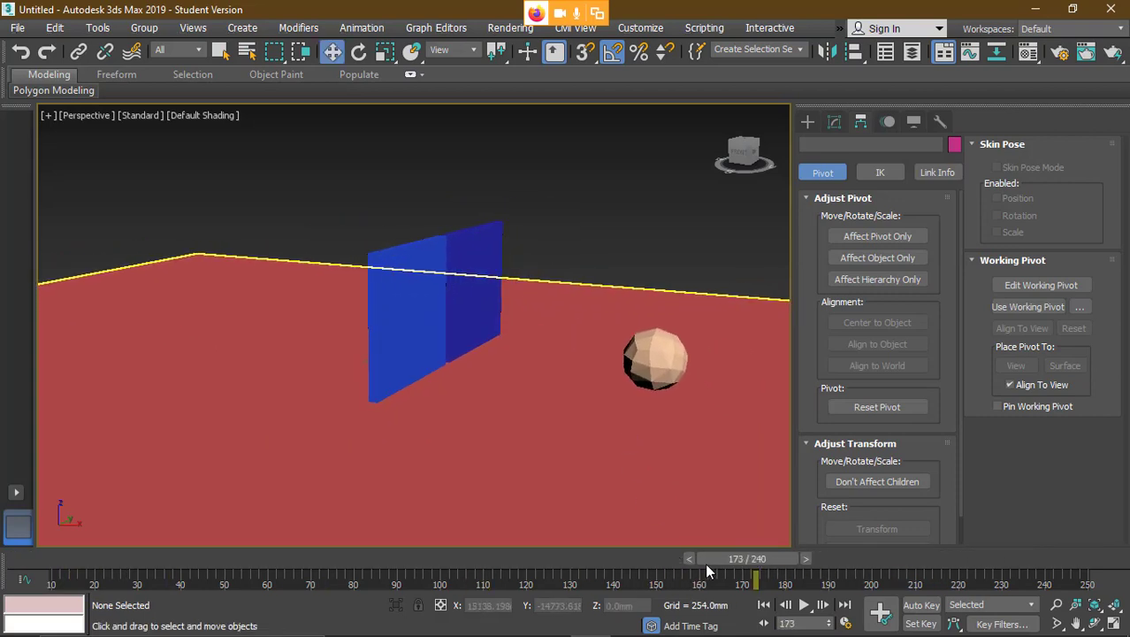
pyautogui.moveTo(676, 559); pyautogui.dragTo(1002, 582)
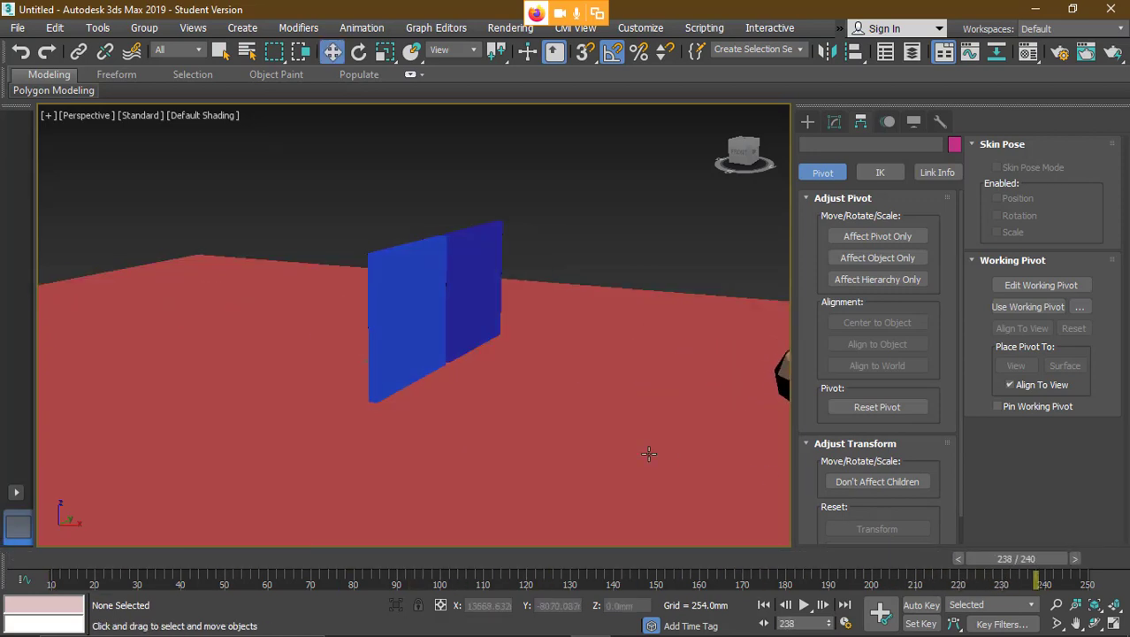
pyautogui.keyDown('alt'); pyautogui.moveTo(559, 427); pyautogui.dragTo(510, 422, button='middle'); pyautogui.keyUp('alt')
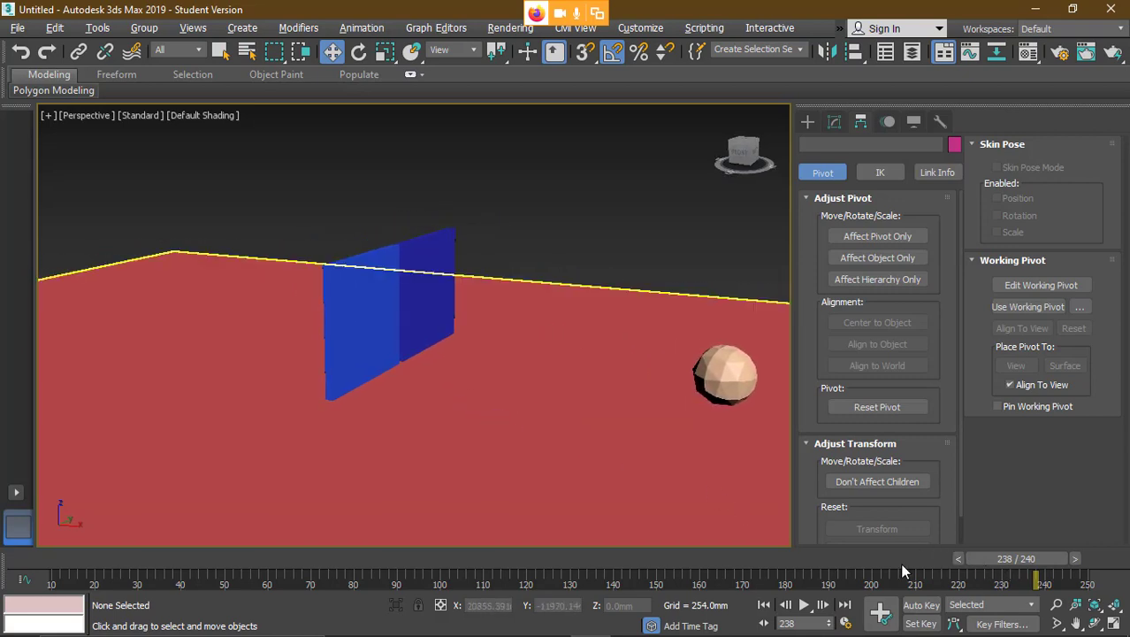
# - Scrub through the whole animation again and return to frame 26, with the ball in front of the closed doors
pyautogui.moveTo(1061, 567); pyautogui.dragTo(157, 553)
pyautogui.moveTo(329, 517); pyautogui.dragTo(861, 507)
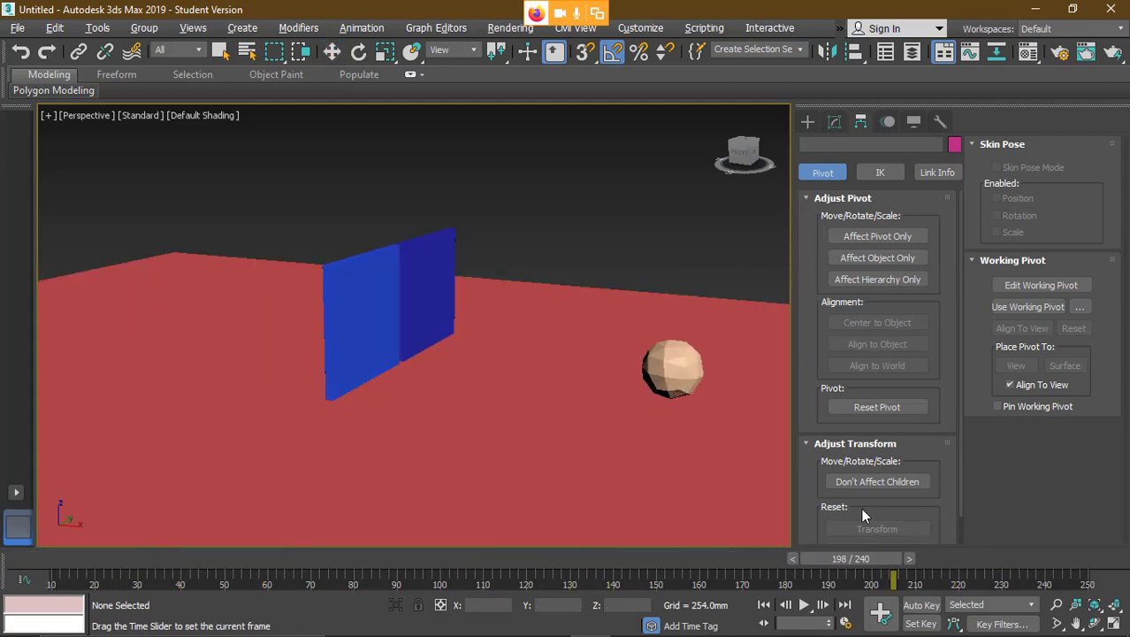
pyautogui.press('w')
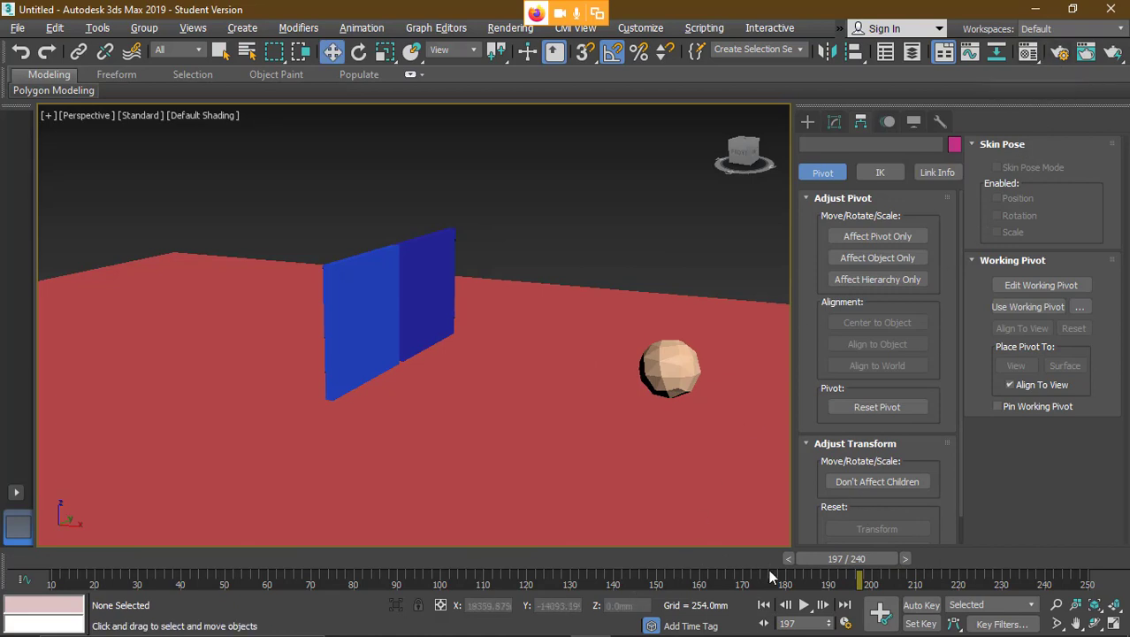
pyautogui.moveTo(847, 563); pyautogui.dragTo(139, 564)
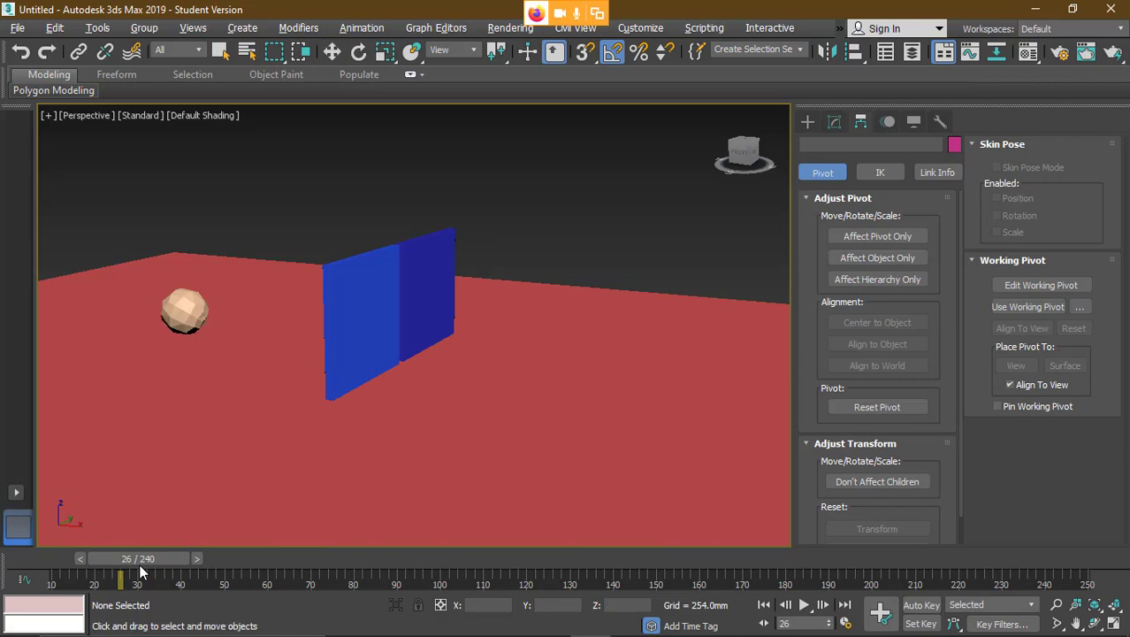
# - Assign the 01 - Default material to the ball and set its diffuse color to a fully saturated bright blue
pyautogui.click(1032, 51)
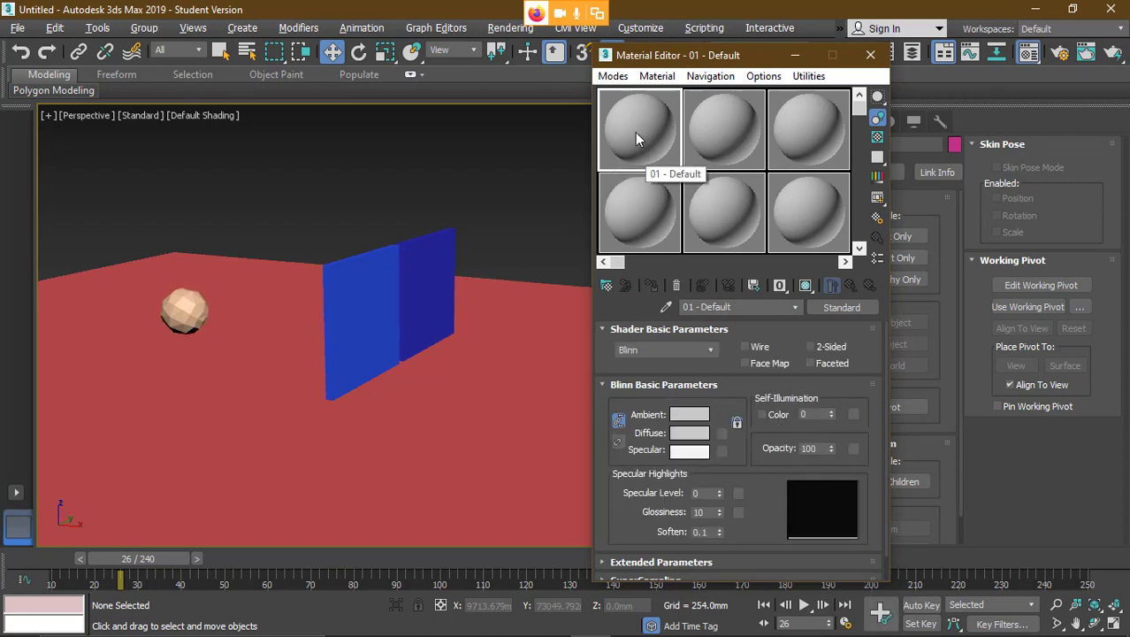
pyautogui.moveTo(183, 315); pyautogui.dragTo(183, 315)
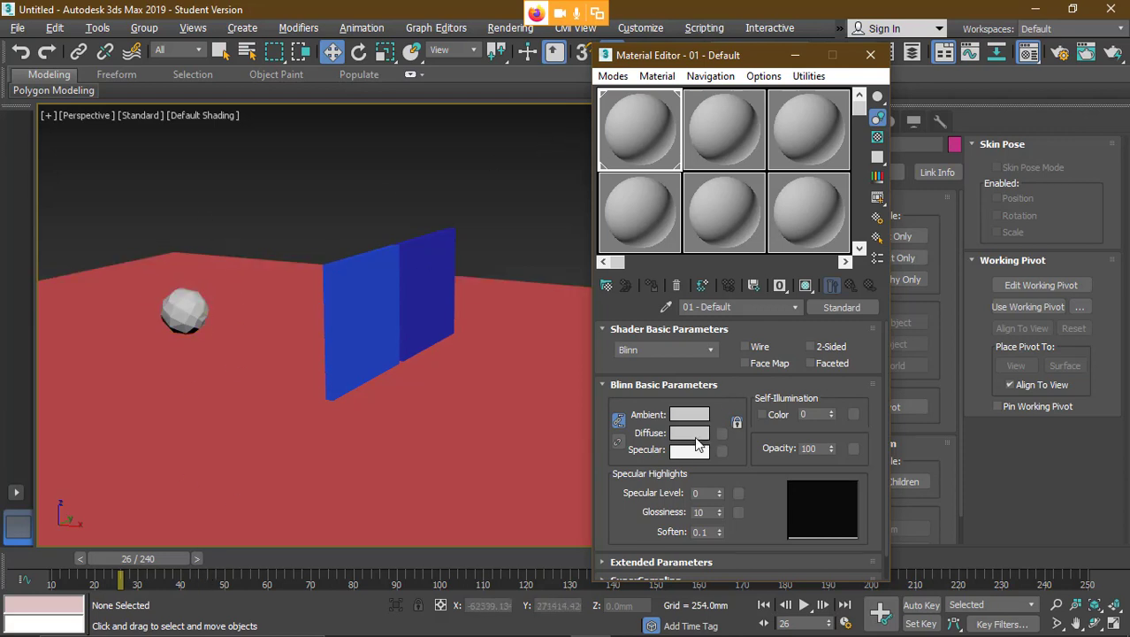
pyautogui.click(694, 433)
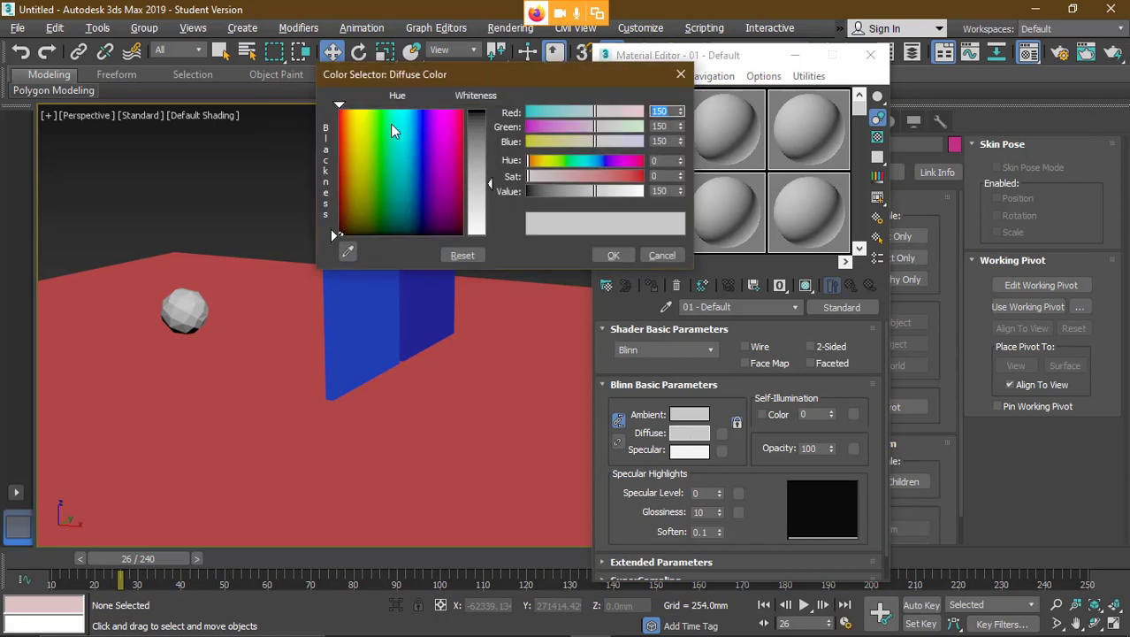
pyautogui.moveTo(385, 135); pyautogui.dragTo(421, 130)
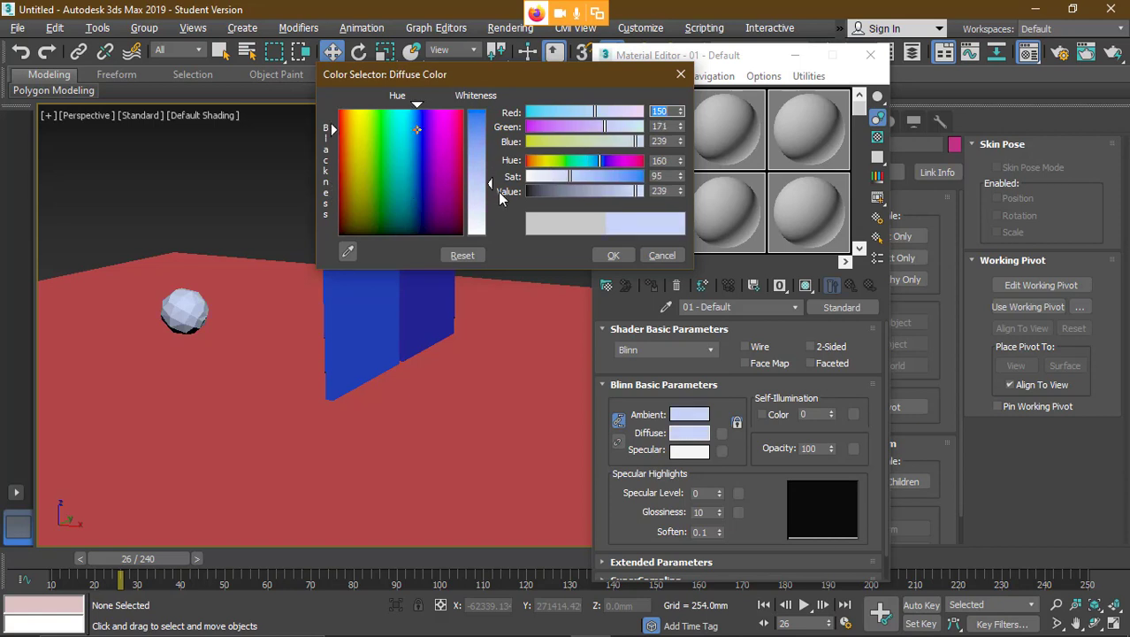
pyautogui.moveTo(485, 179); pyautogui.dragTo(487, 109)
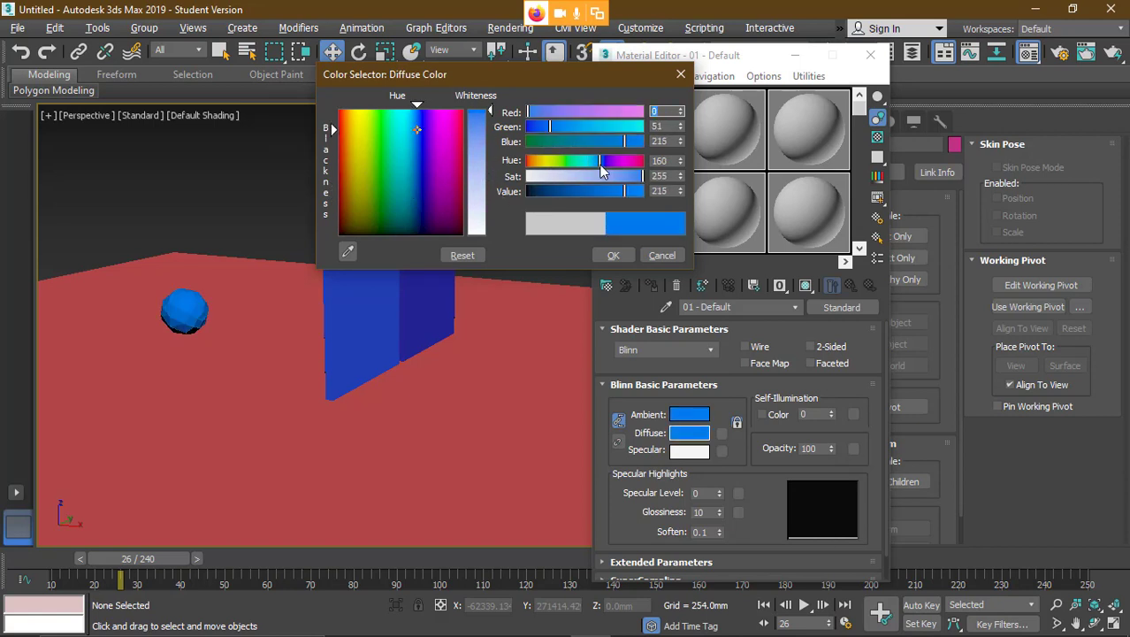
pyautogui.click(614, 255)
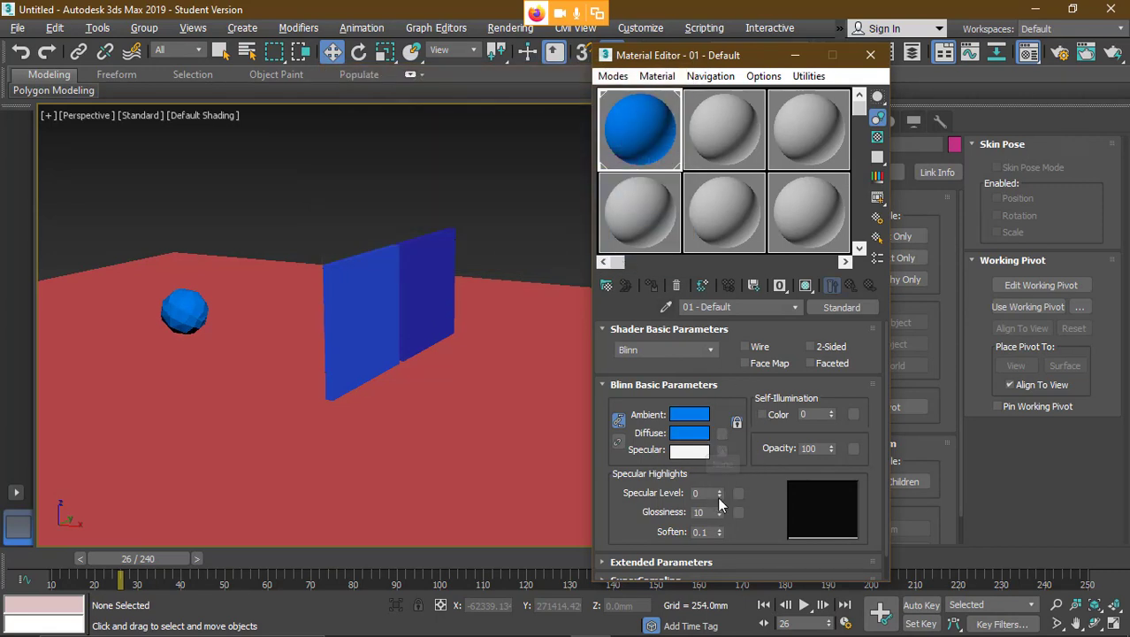
# - Set the ball material's Specular Level to 86 and Glossiness to 18
pyautogui.moveTo(722, 429); pyautogui.dragTo(721, 454)
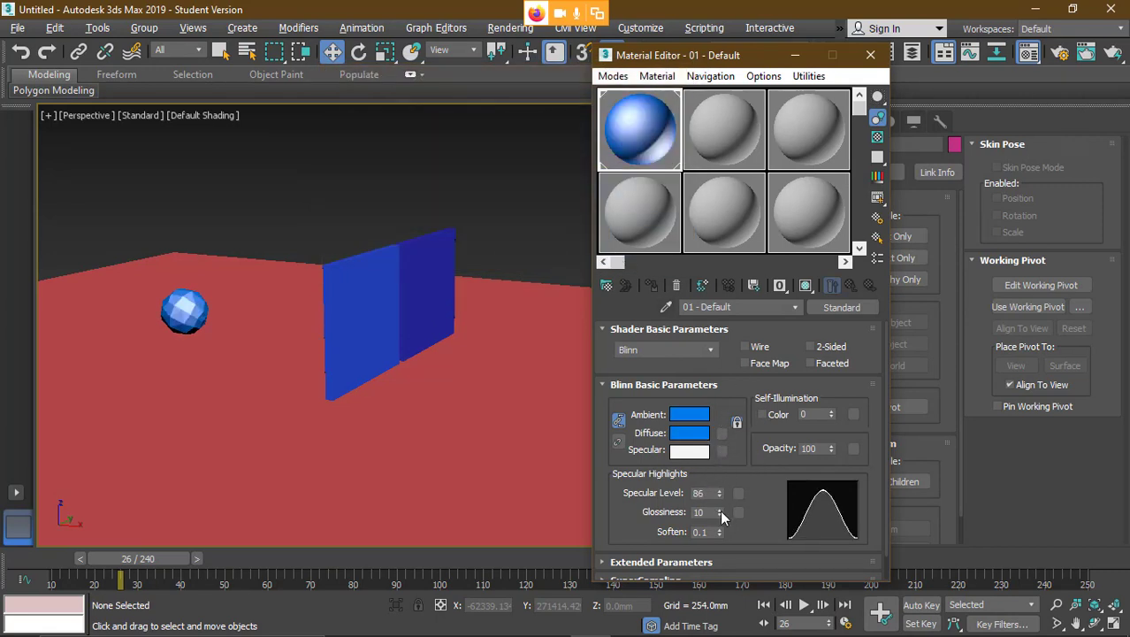
pyautogui.moveTo(721, 513)
pyautogui.mouseDown()
pyautogui.moveTo(720, 482)
pyautogui.moveTo(718, 531)
pyautogui.mouseUp()
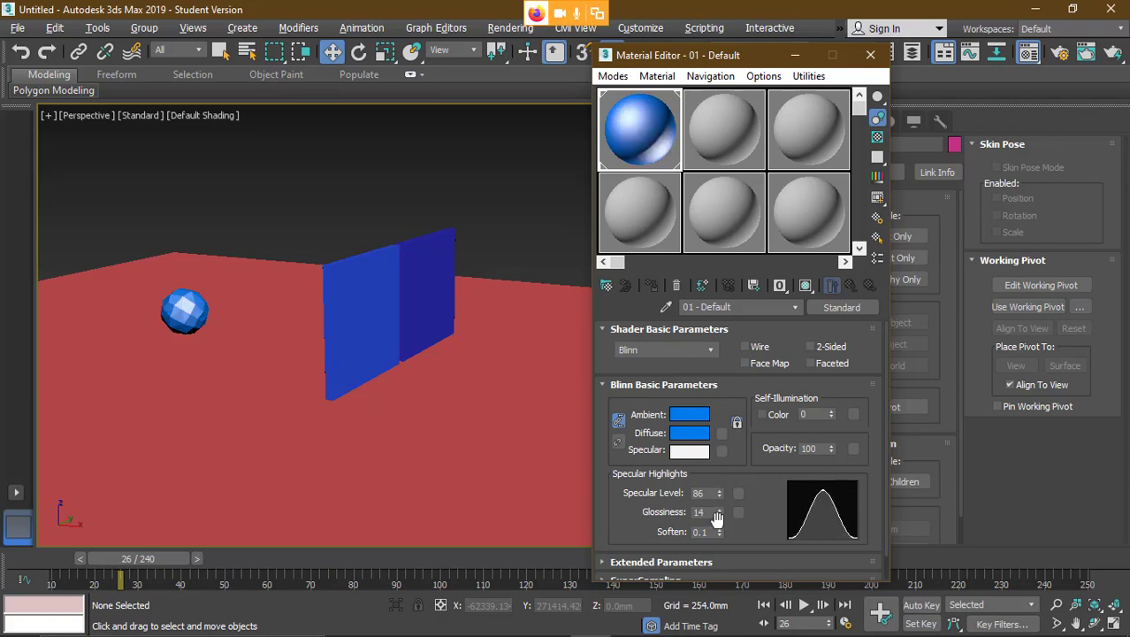
pyautogui.moveTo(717, 503); pyautogui.dragTo(717, 498)
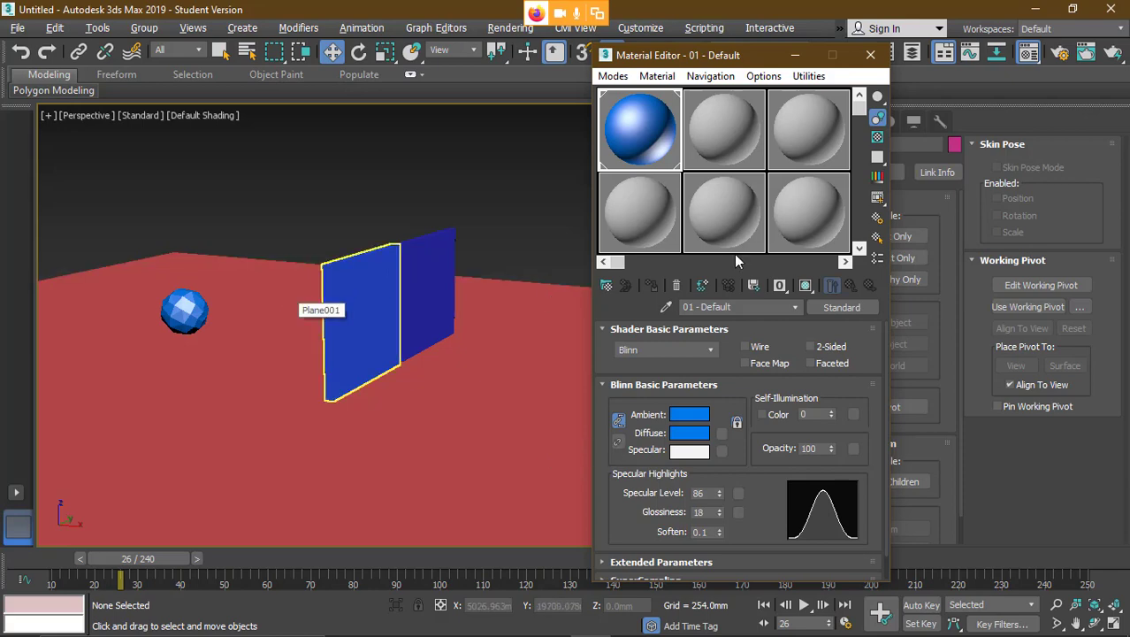
pyautogui.moveTo(718, 55)
pyautogui.mouseDown()
pyautogui.moveTo(701, 54)
pyautogui.moveTo(718, 58)
pyautogui.mouseUp()
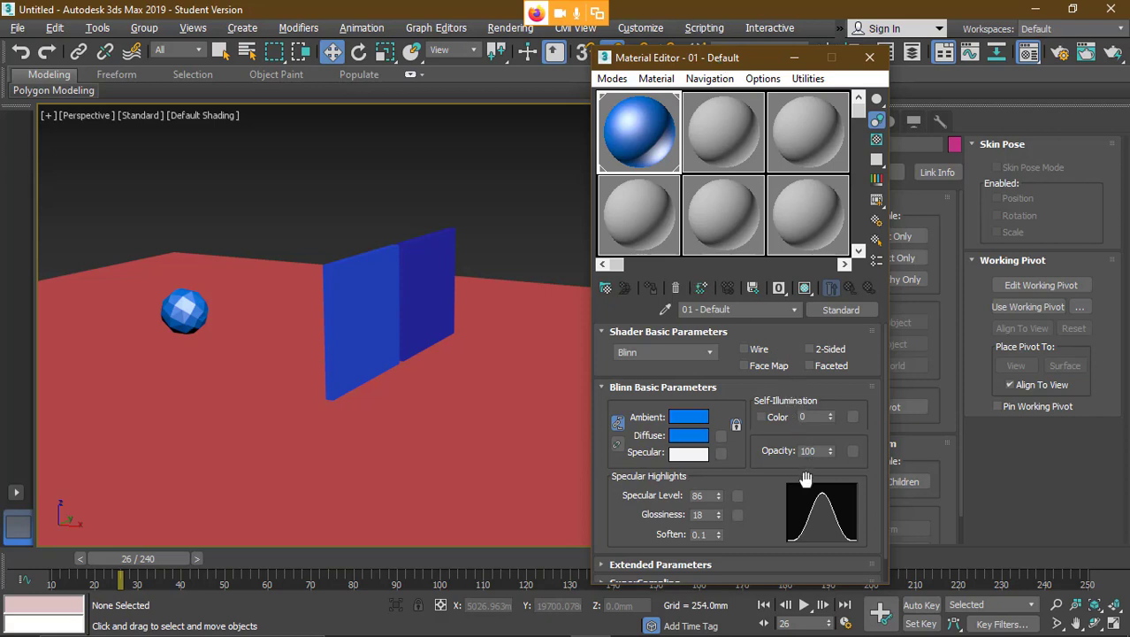
# - Select the ball and move its first animation key to frame 20
pyautogui.click(182, 323)
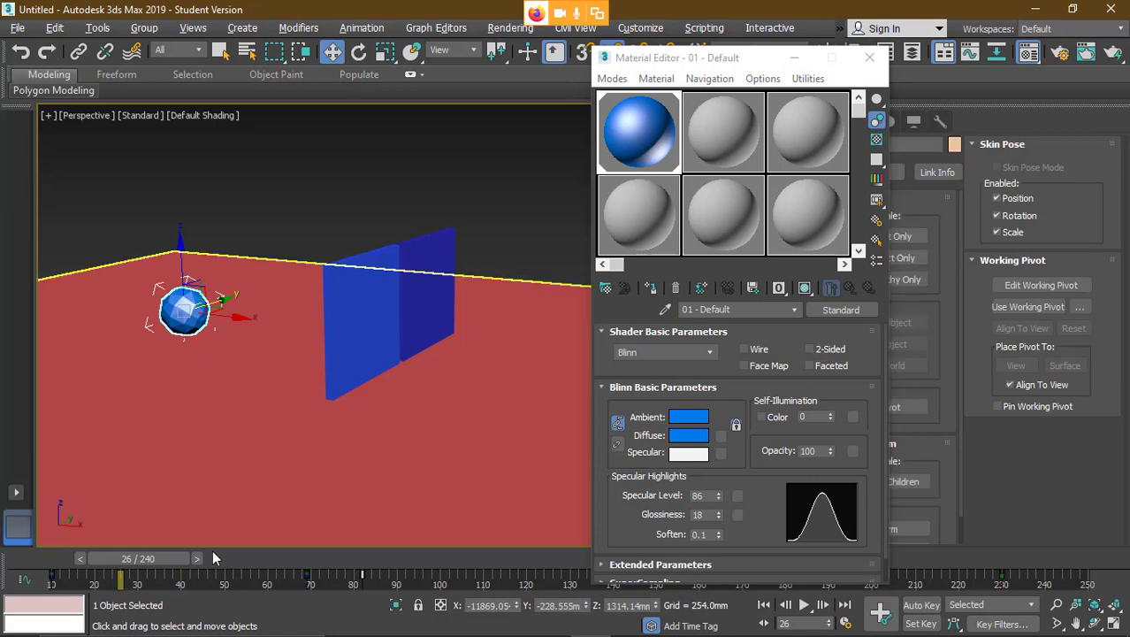
pyautogui.moveTo(137, 557); pyautogui.dragTo(70, 559)
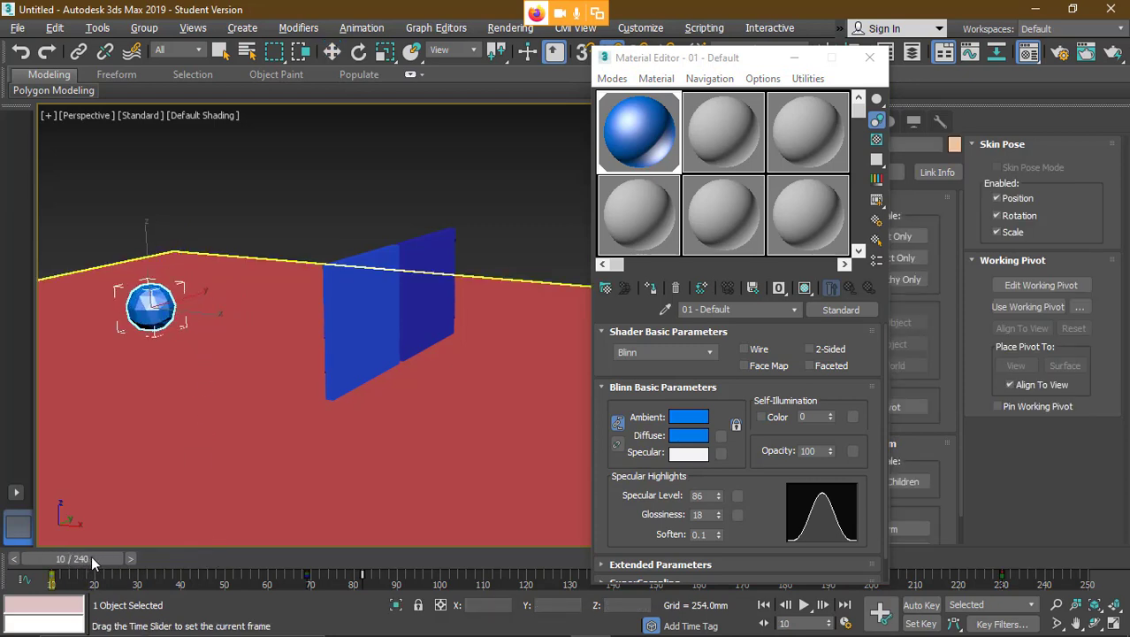
pyautogui.moveTo(107, 556); pyautogui.dragTo(144, 556)
pyautogui.press('w')
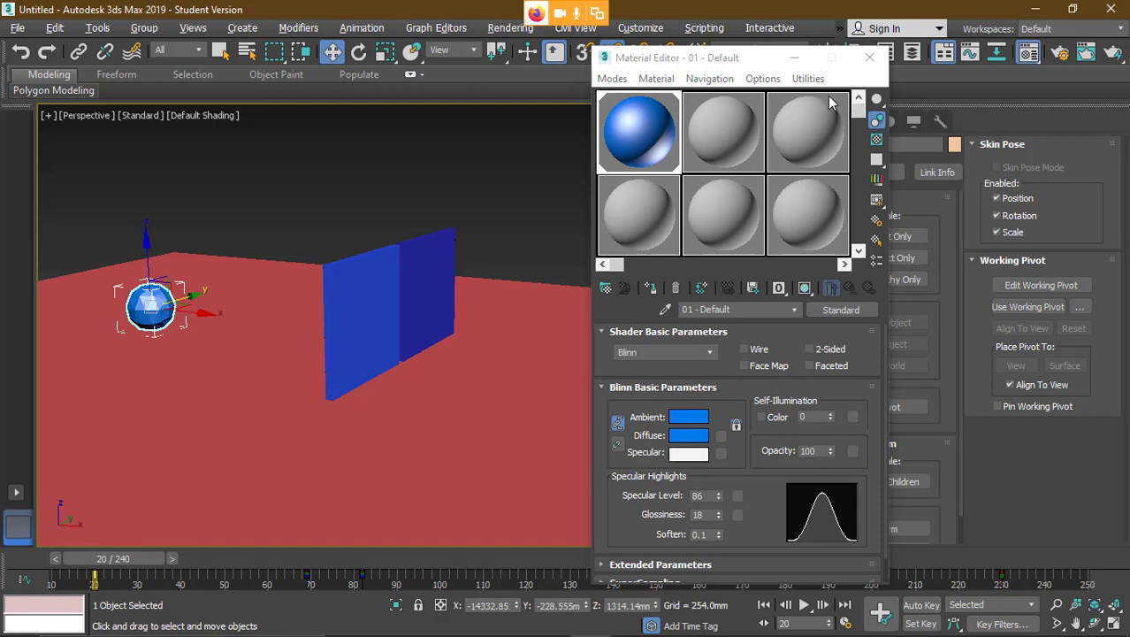
# - At frame 10, turn on Auto Key and key the ball material's opacity at 0
pyautogui.moveTo(683, 61); pyautogui.dragTo(571, 66)
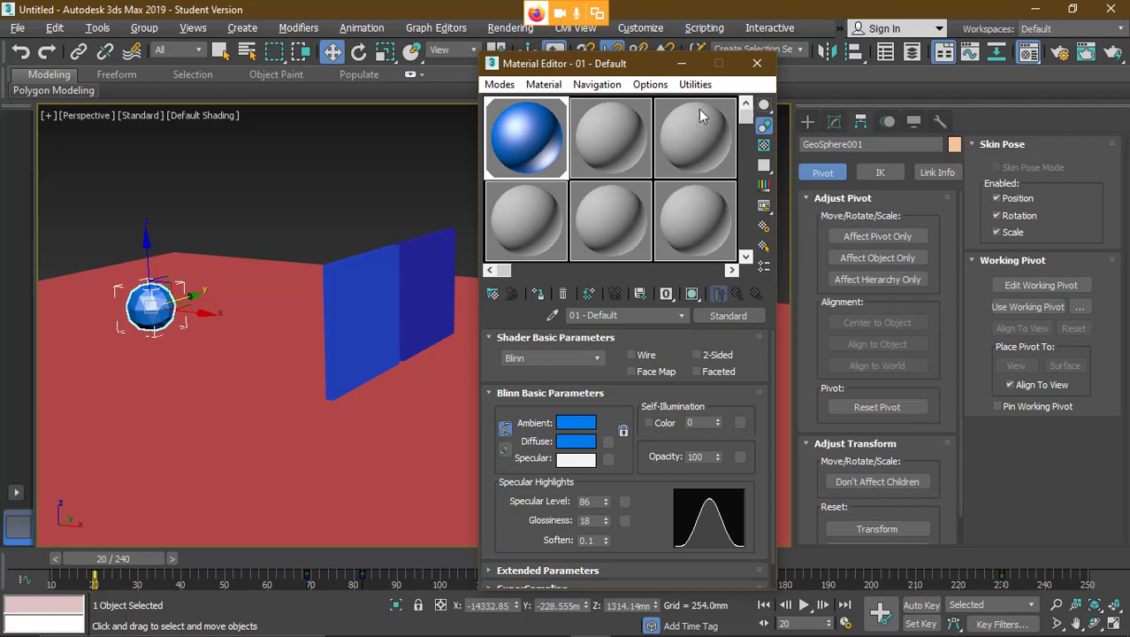
pyautogui.moveTo(622, 69); pyautogui.dragTo(731, 68)
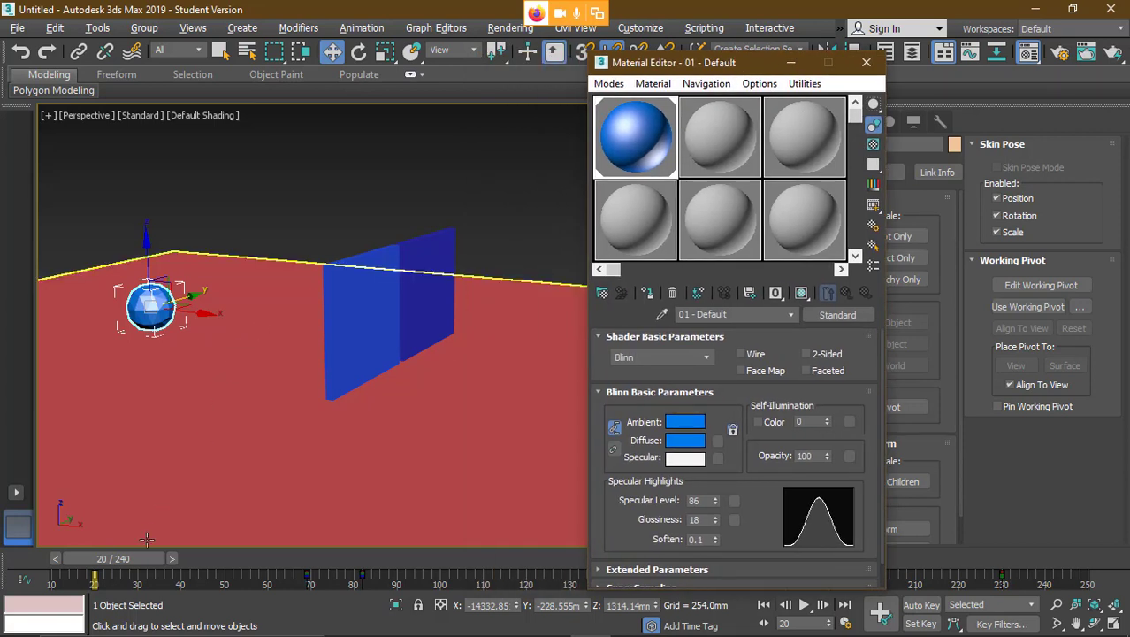
pyautogui.moveTo(122, 568); pyautogui.dragTo(71, 568)
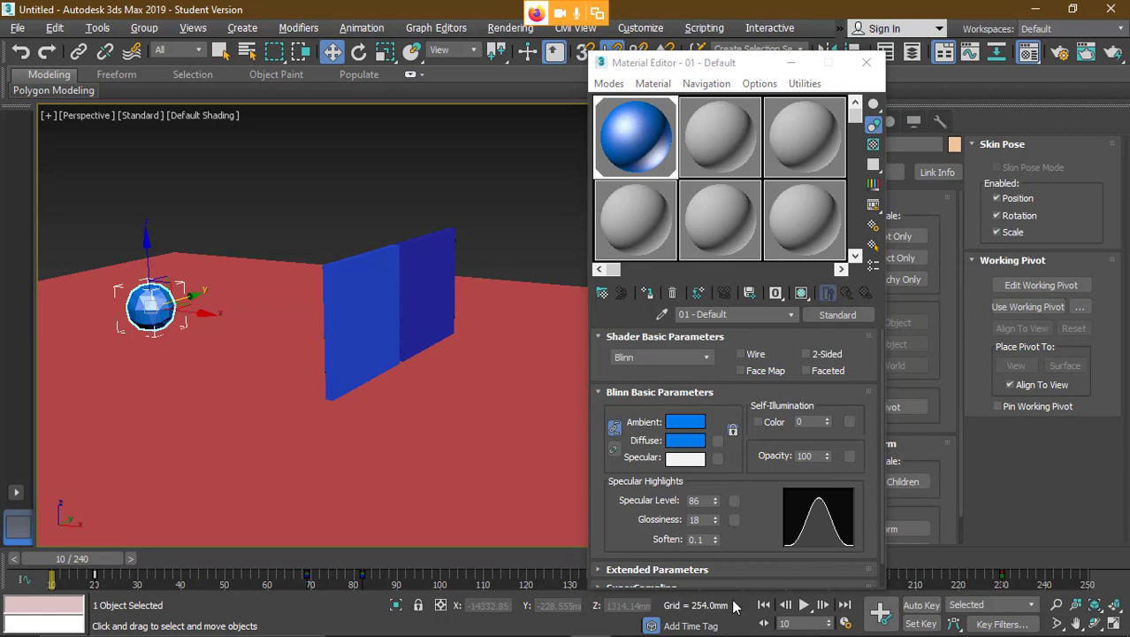
pyautogui.click(923, 607)
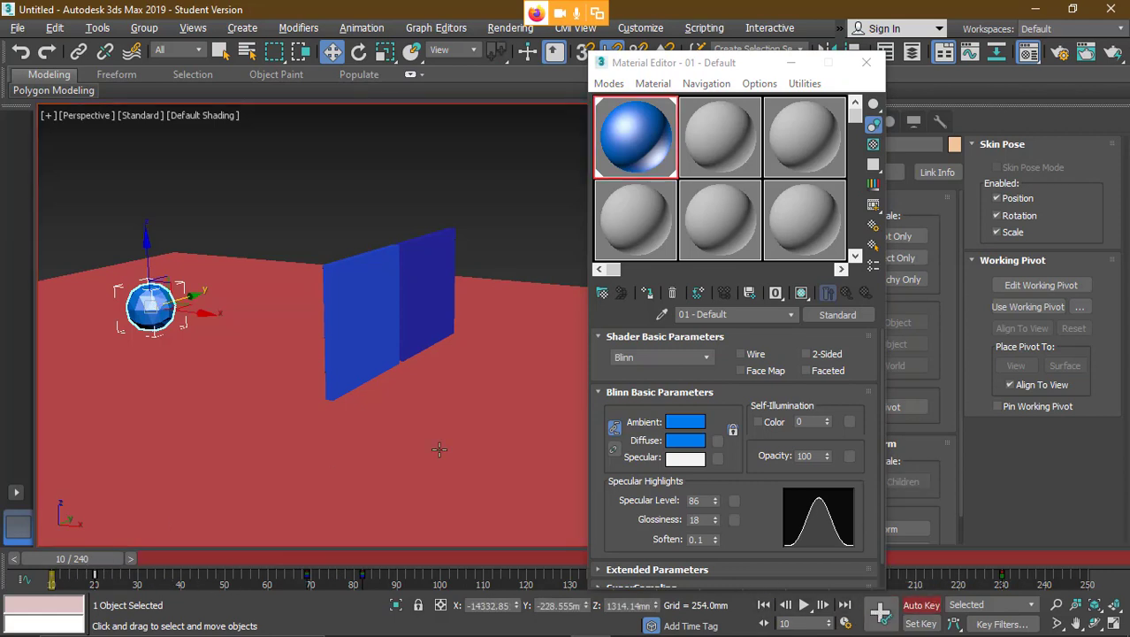
pyautogui.moveTo(812, 455); pyautogui.dragTo(767, 455)
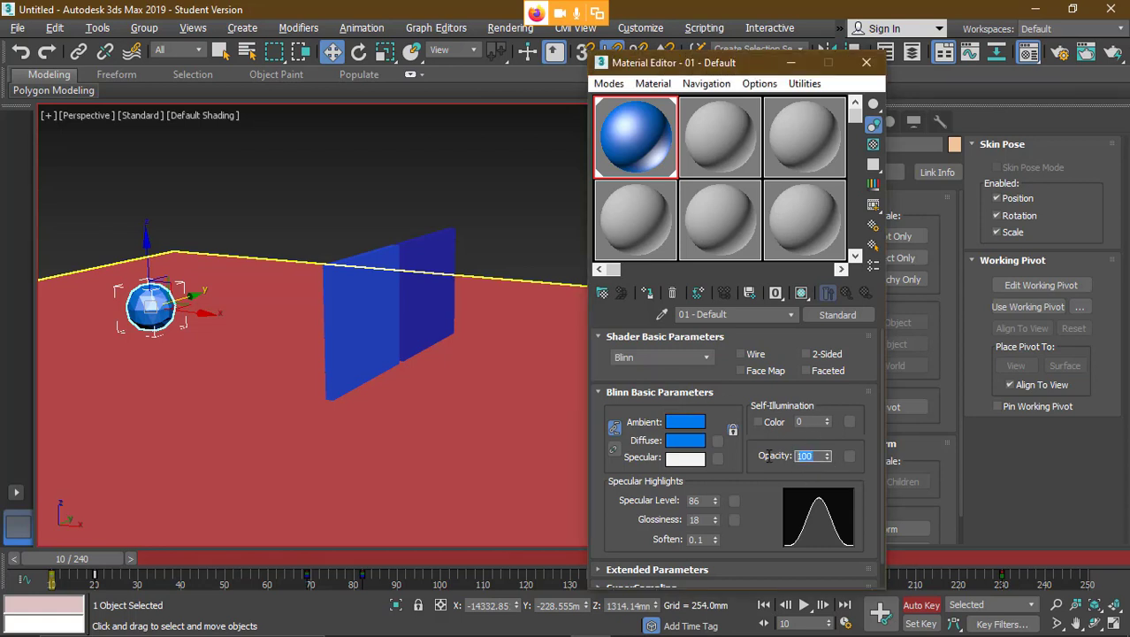
pyautogui.press('Return')
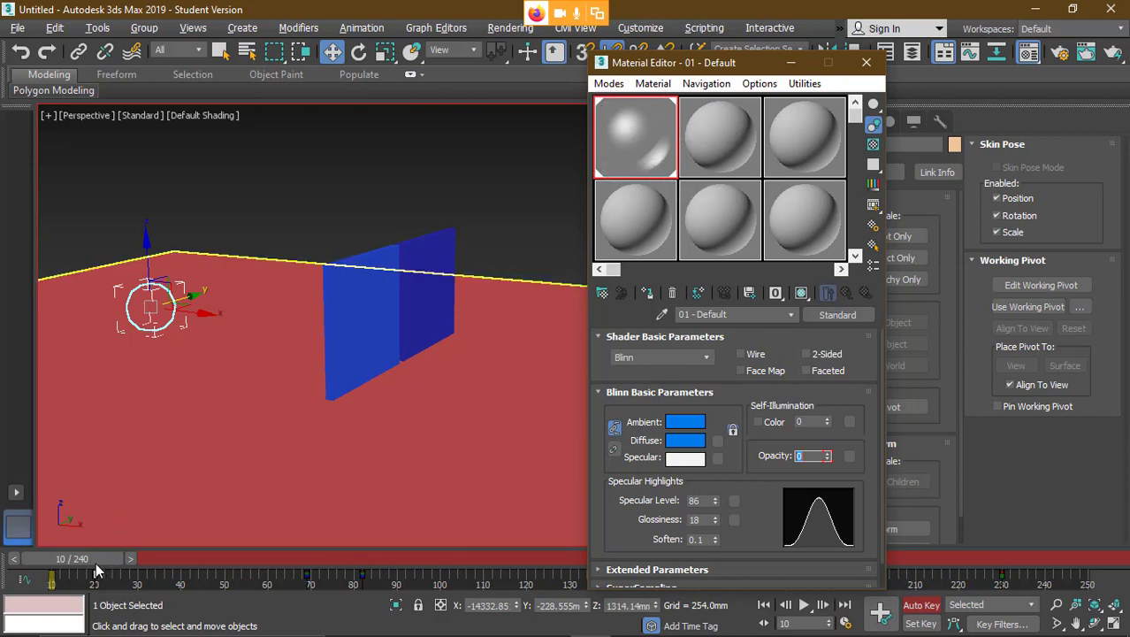
# - At frame 20, key the ball material's opacity at 100 and turn off Auto Key
pyautogui.moveTo(97, 570); pyautogui.dragTo(136, 573)
pyautogui.press('w')
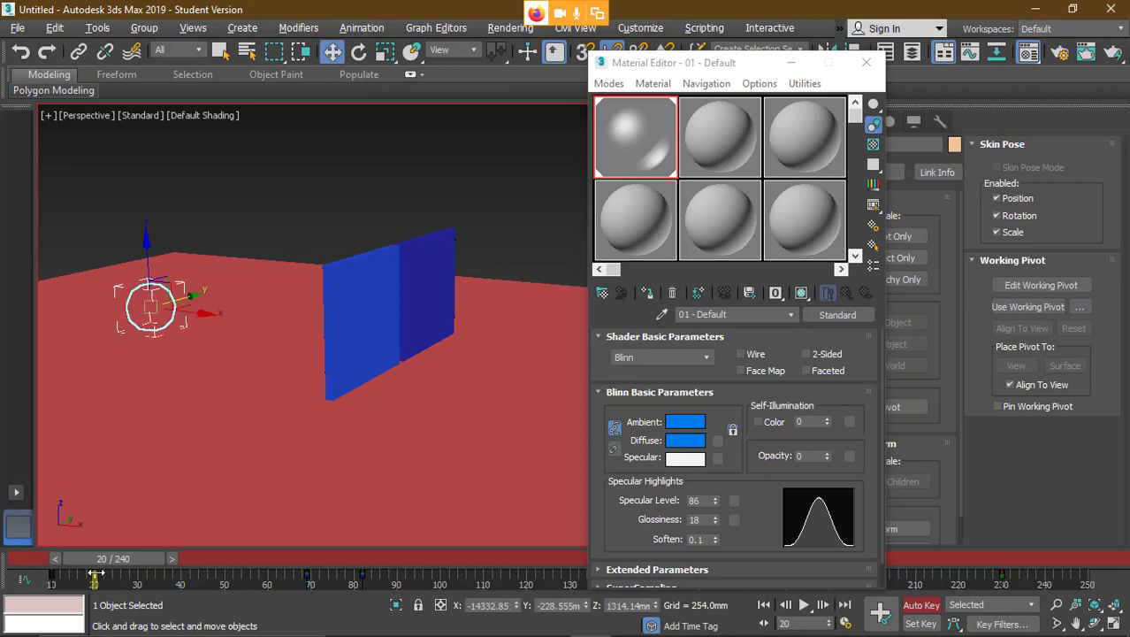
pyautogui.click(799, 455)
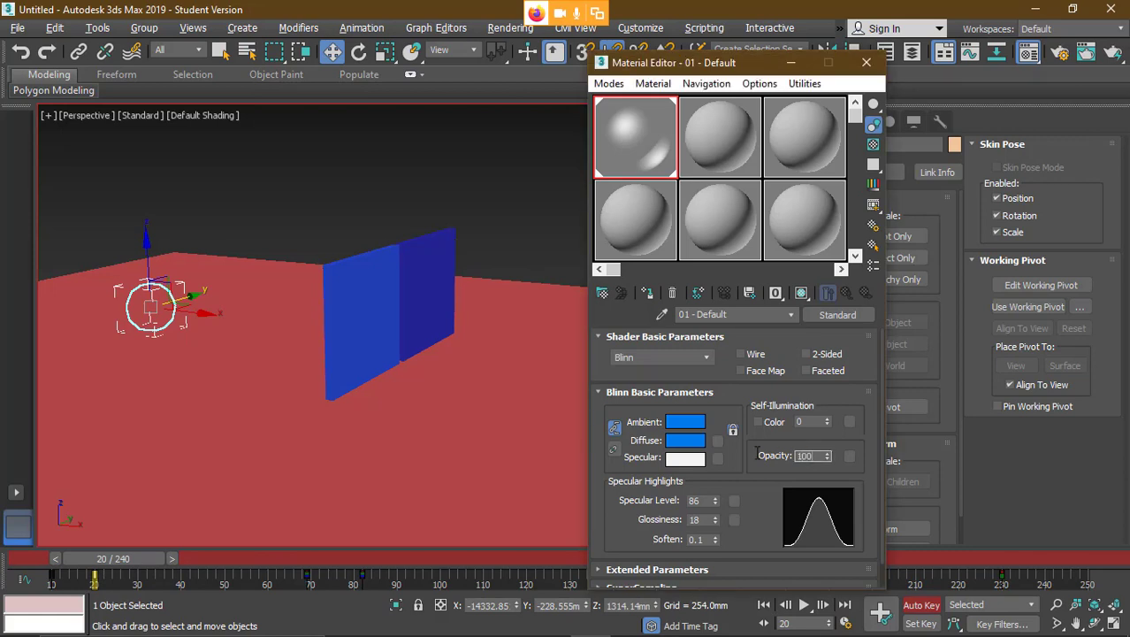
pyautogui.press('Return')
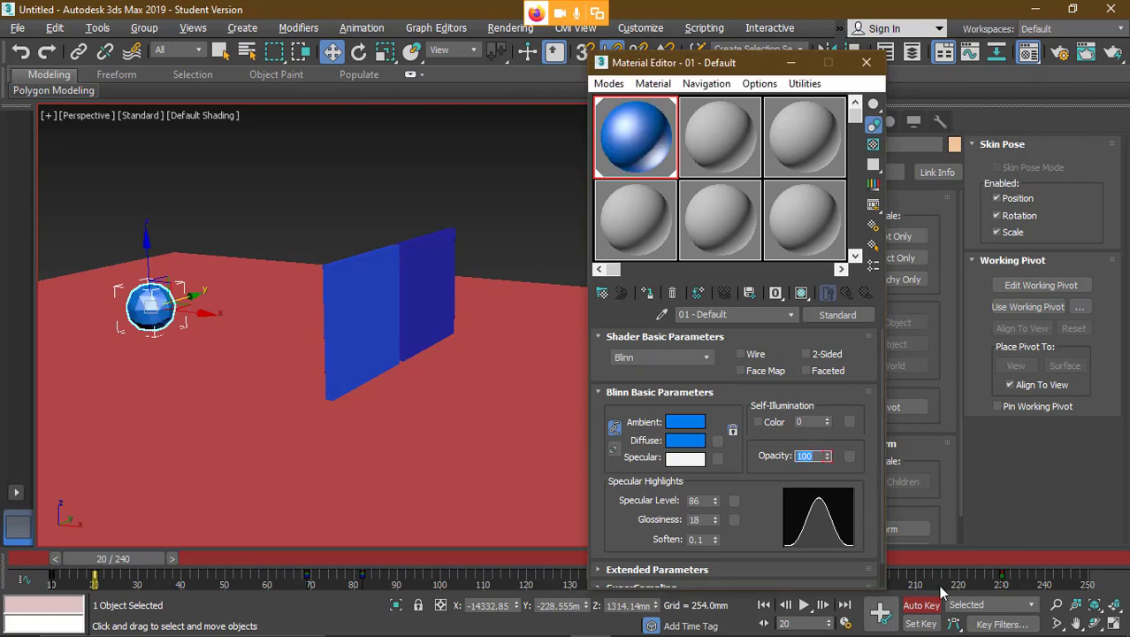
pyautogui.click(923, 608)
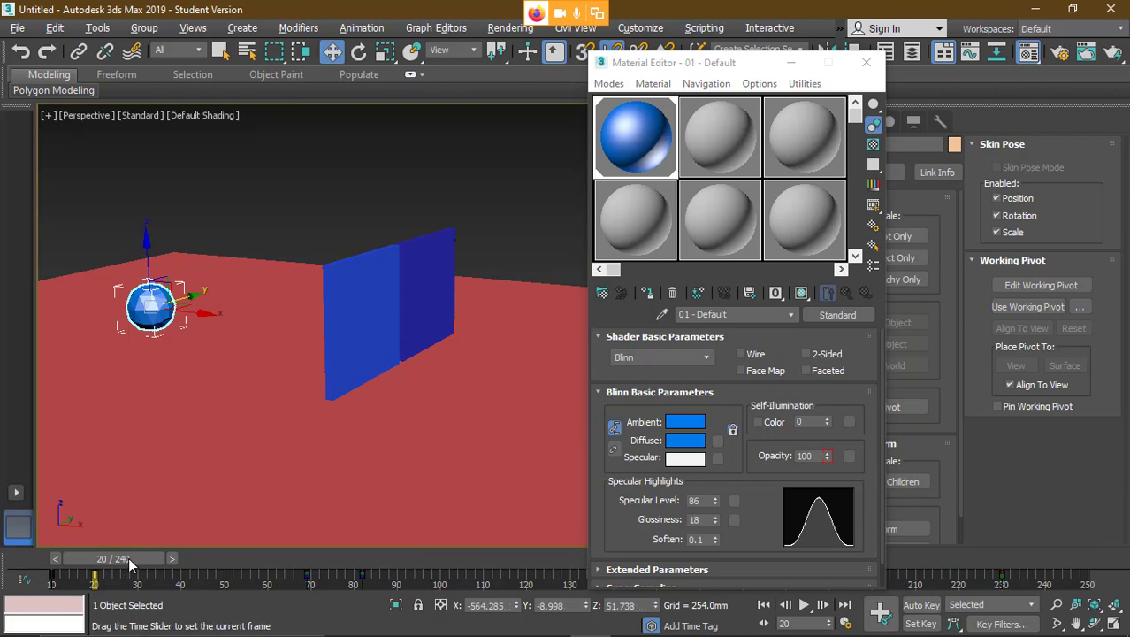
# - Scrub from frame 20 to frame 79 to check the ball's movement, and move the Material Editor clear of the doors' far side
pyautogui.moveTo(128, 557); pyautogui.dragTo(184, 559)
pyautogui.press('w')
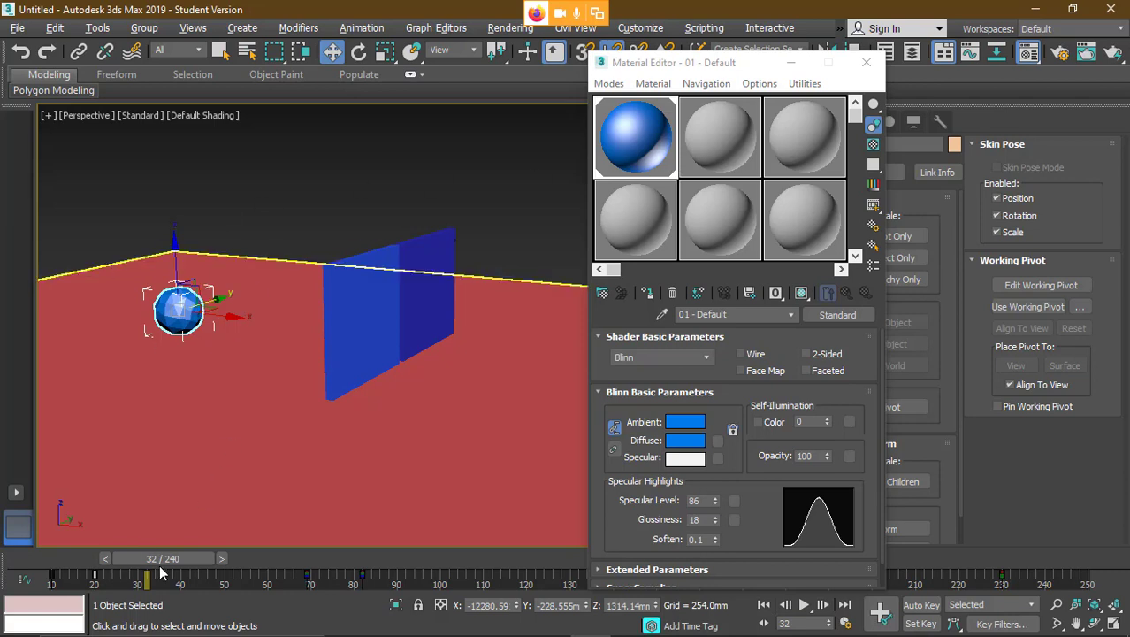
pyautogui.moveTo(180, 560); pyautogui.dragTo(357, 550)
pyautogui.press('w')
pyautogui.moveTo(754, 69); pyautogui.dragTo(225, 71)
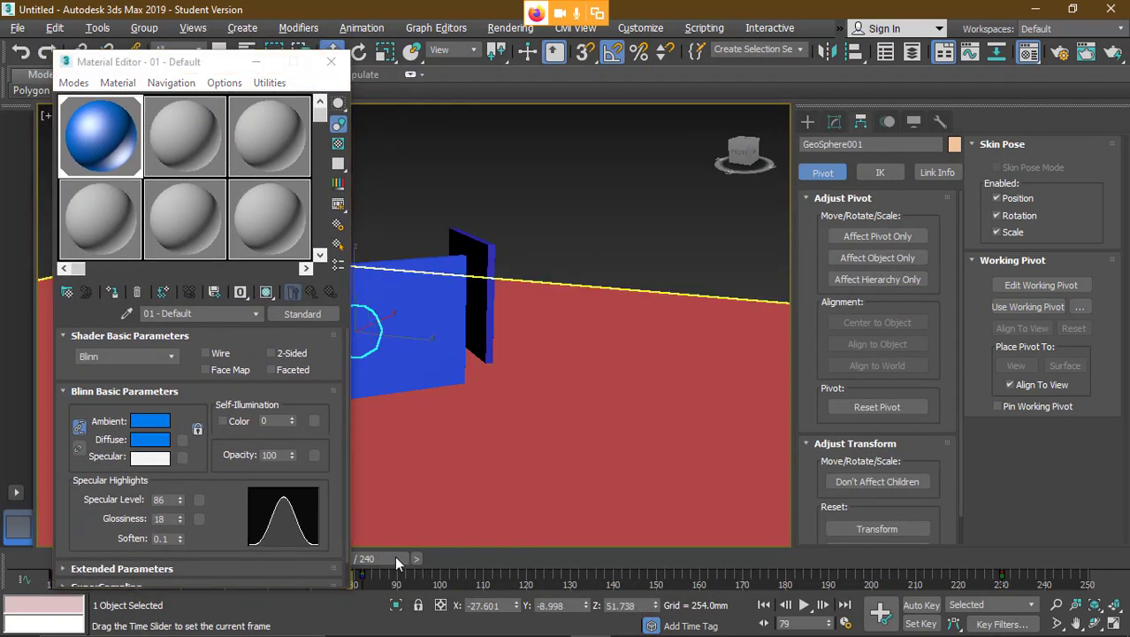
# - At frame 240, key the ball material's opacity at 0 with Auto Key, turn Auto Key off and close the Material Editor
pyautogui.moveTo(394, 555); pyautogui.dragTo(1050, 559)
pyautogui.click(1002, 579)
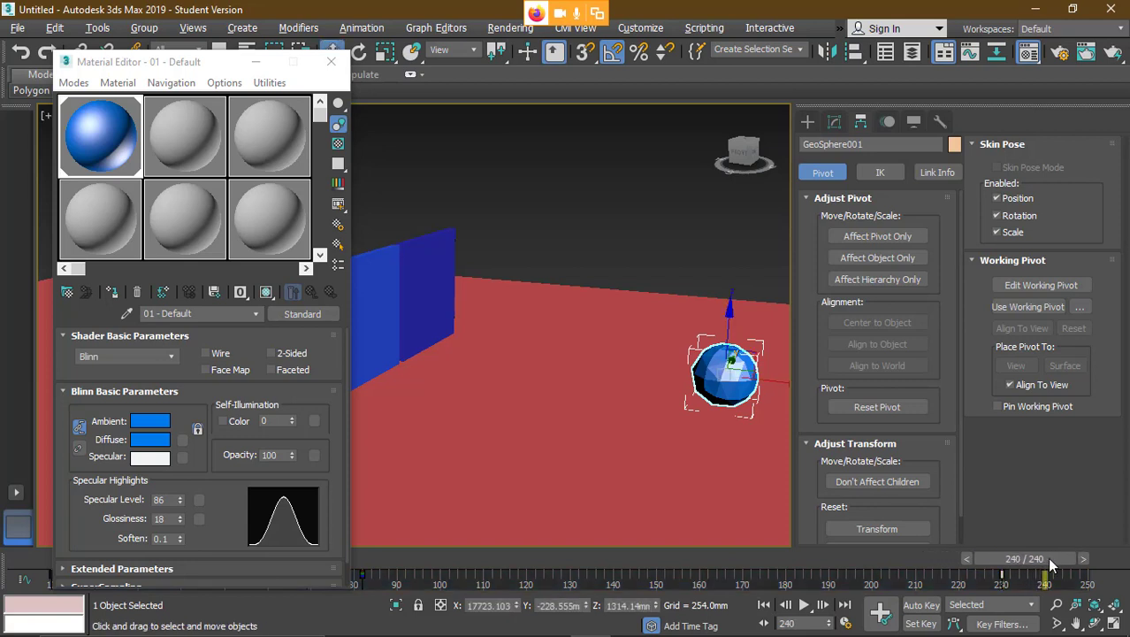
pyautogui.click(924, 606)
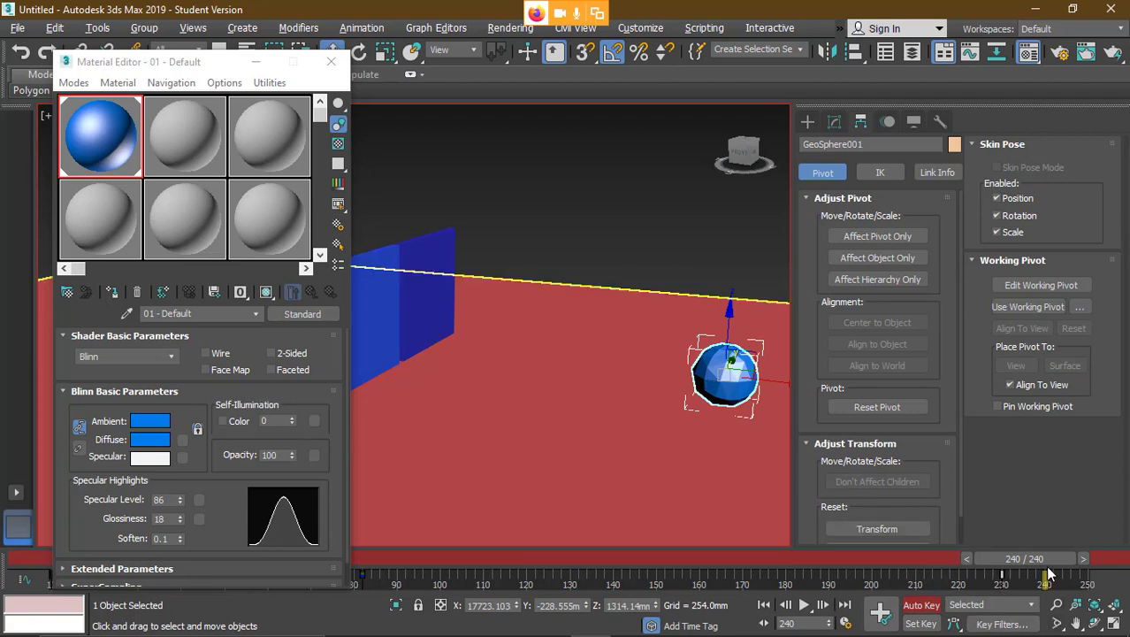
pyautogui.click(880, 612)
pyautogui.click(285, 456)
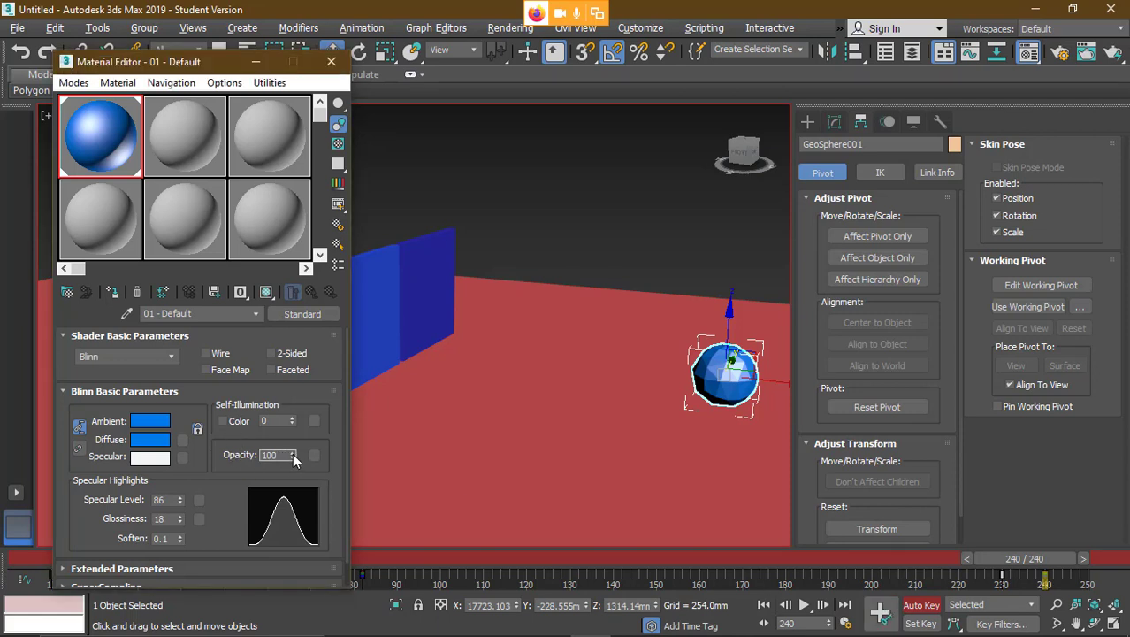
pyautogui.moveTo(283, 454); pyautogui.dragTo(214, 451)
pyautogui.write('0')
pyautogui.press('Return')
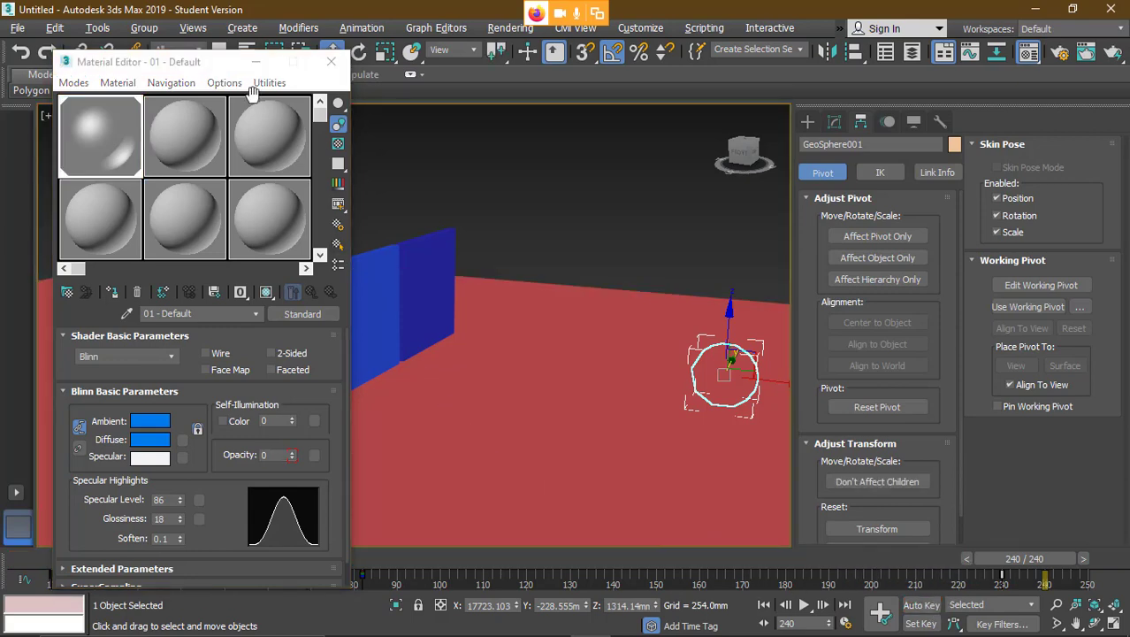
pyautogui.click(331, 62)
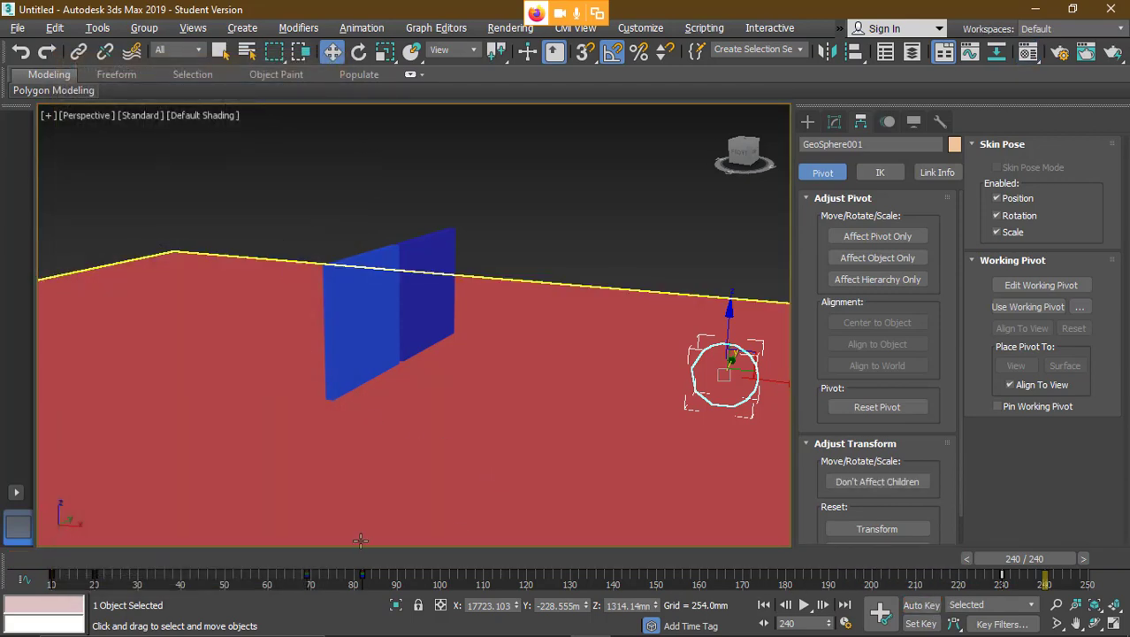
# - Frame the doors and ball from the front, deselect the ball, and play the animation to check its fade
pyautogui.moveTo(539, 404); pyautogui.dragTo(507, 398, button='middle')
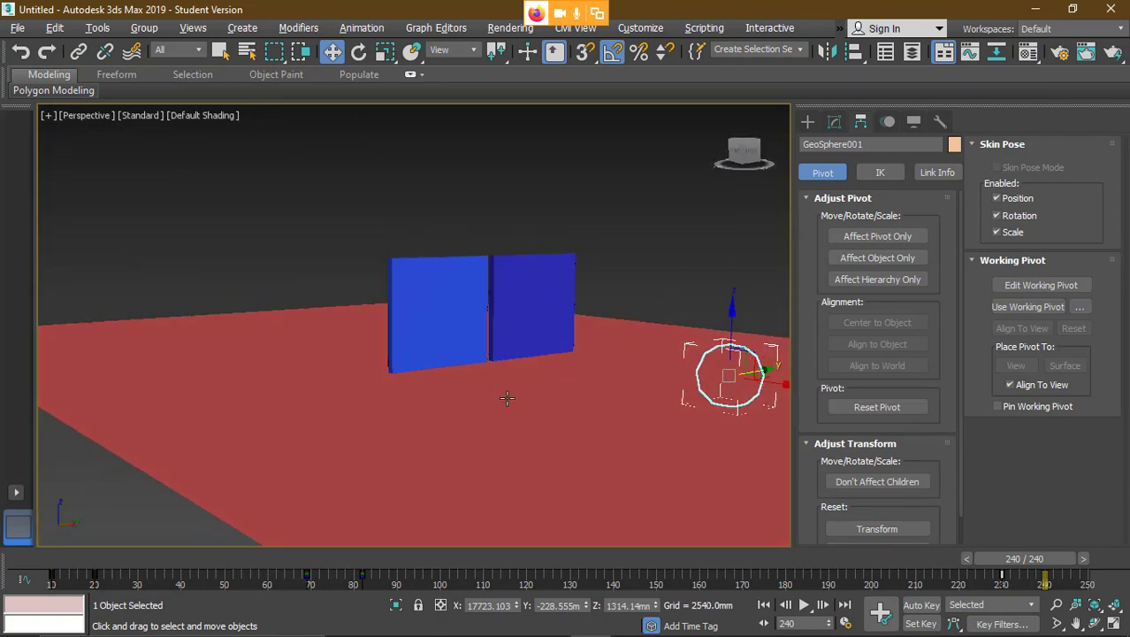
pyautogui.scroll(5, 514, 389)
pyautogui.moveTo(509, 337); pyautogui.dragTo(387, 384, button='middle')
pyautogui.scroll(-2, 459, 386)
pyautogui.scroll(-2, 529, 377)
pyautogui.keyDown('alt'); pyautogui.moveTo(456, 381); pyautogui.dragTo(393, 378, button='middle'); pyautogui.keyUp('alt')
pyautogui.moveTo(527, 389); pyautogui.dragTo(453, 407, button='middle')
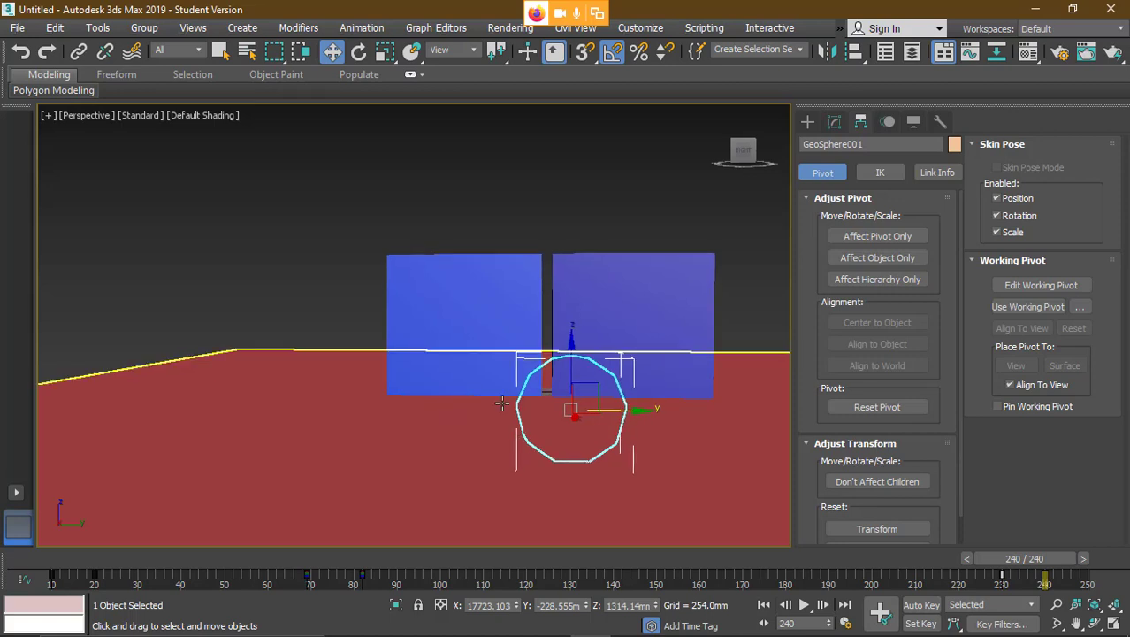
pyautogui.scroll(3, 570, 403)
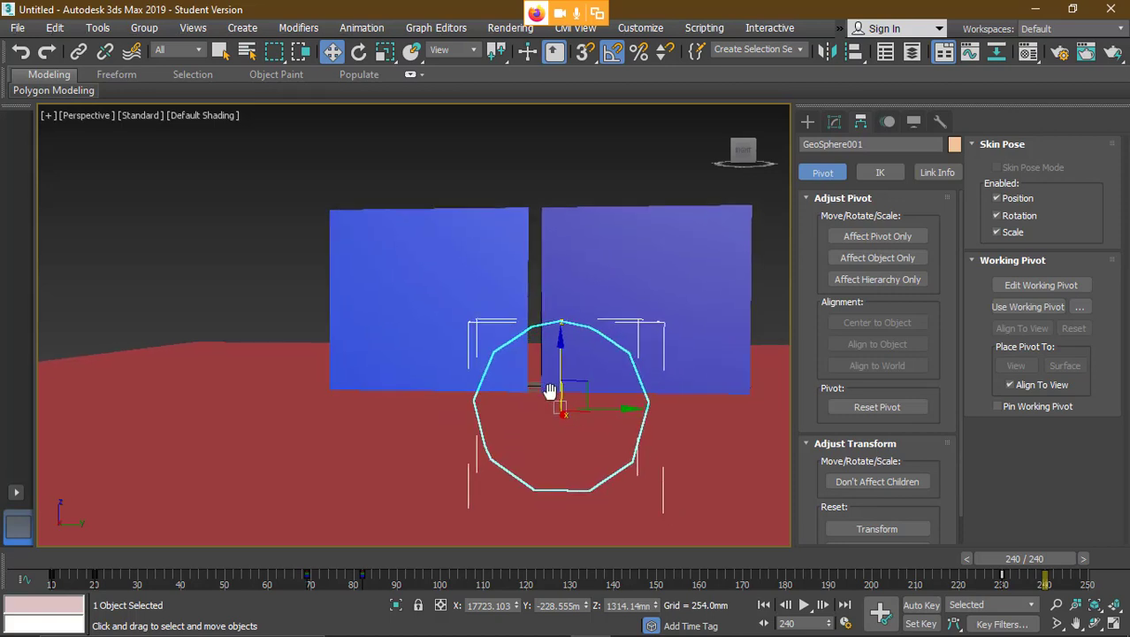
pyautogui.moveTo(550, 391); pyautogui.dragTo(297, 395, button='middle')
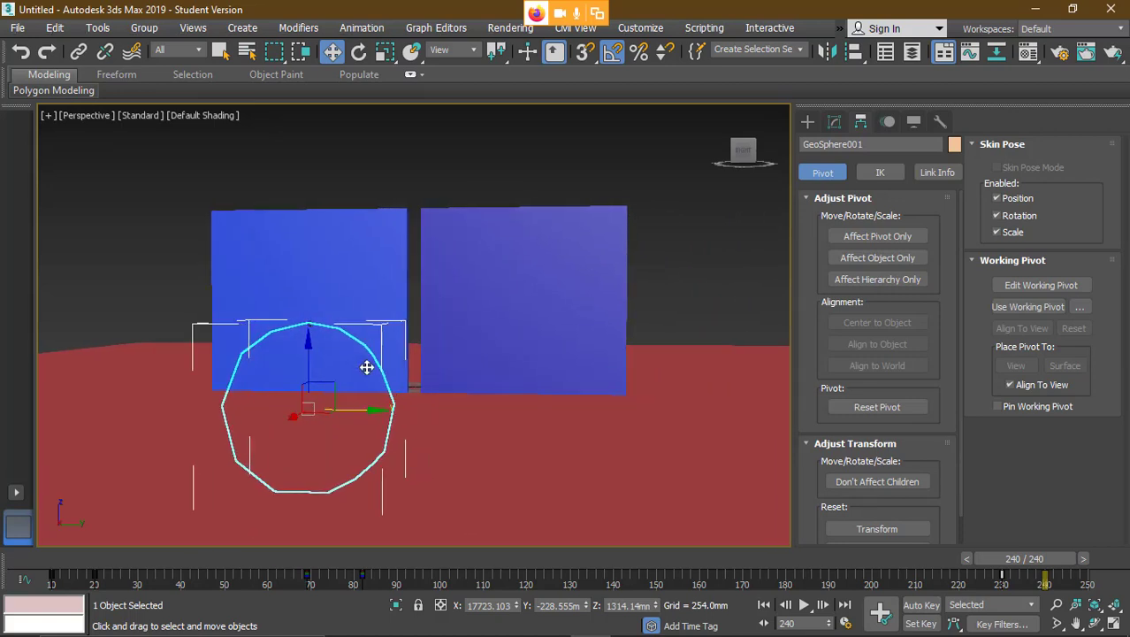
pyautogui.scroll(1, 366, 366)
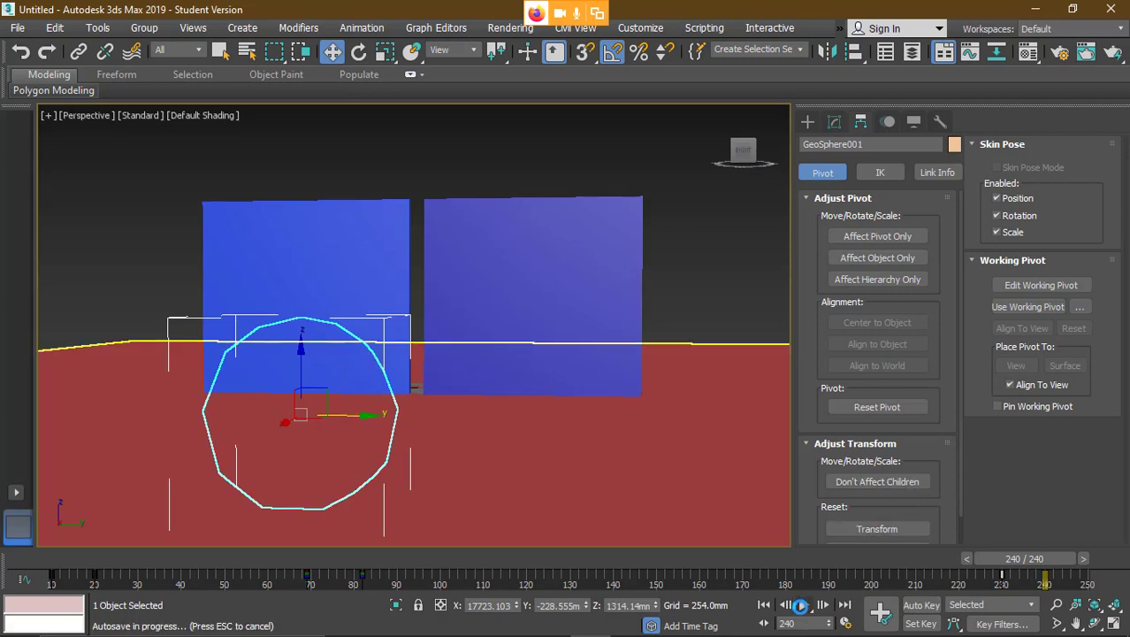
pyautogui.click(702, 289)
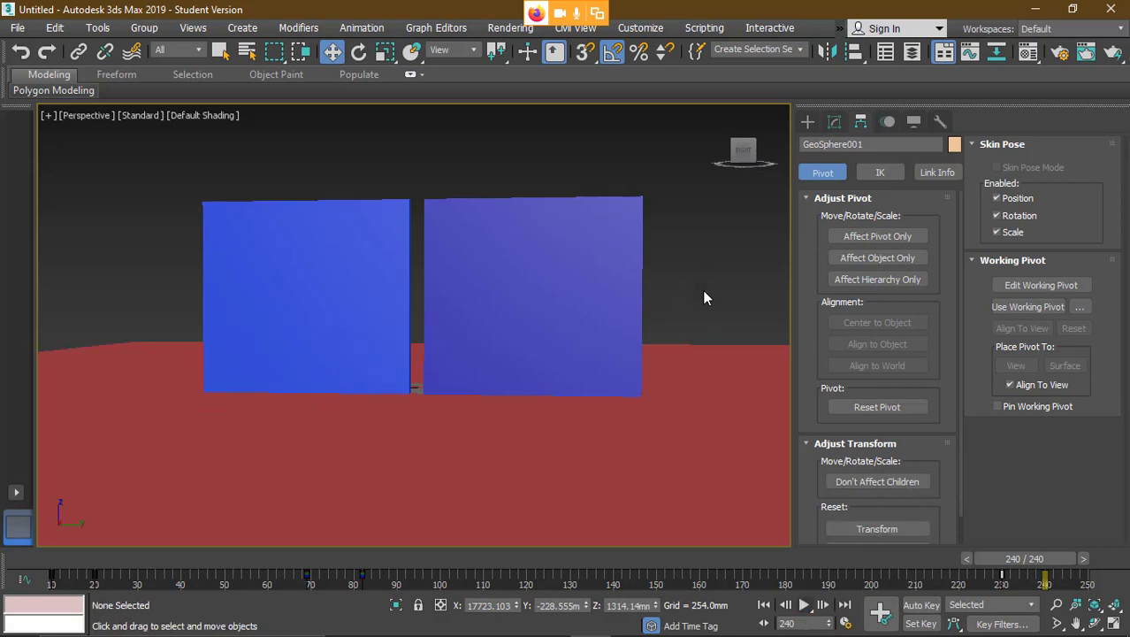
pyautogui.click(804, 605)
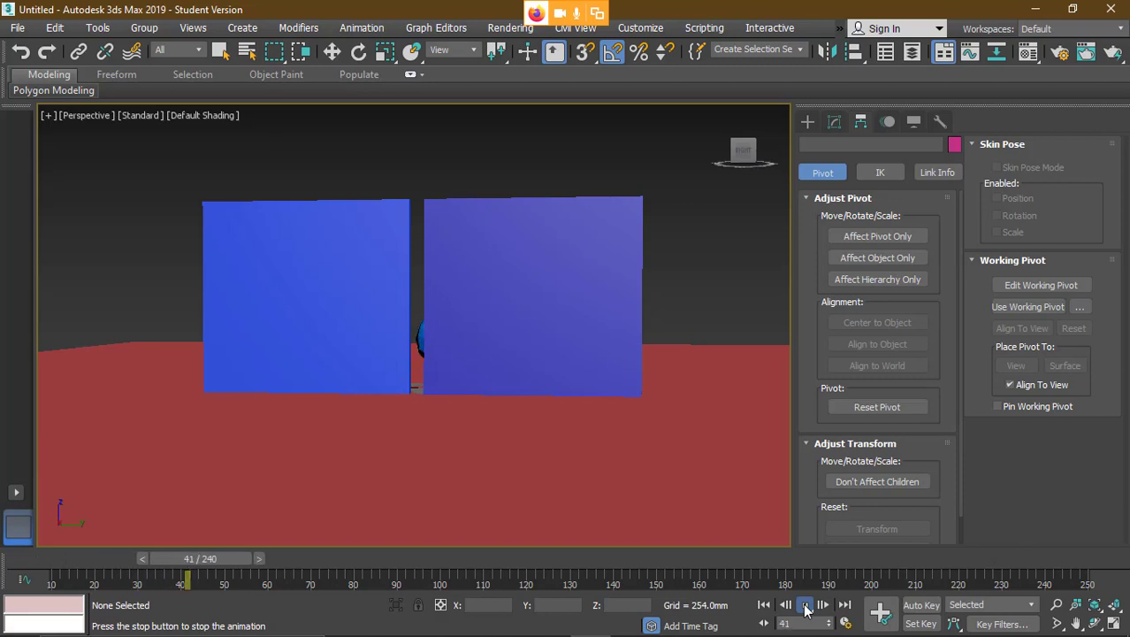
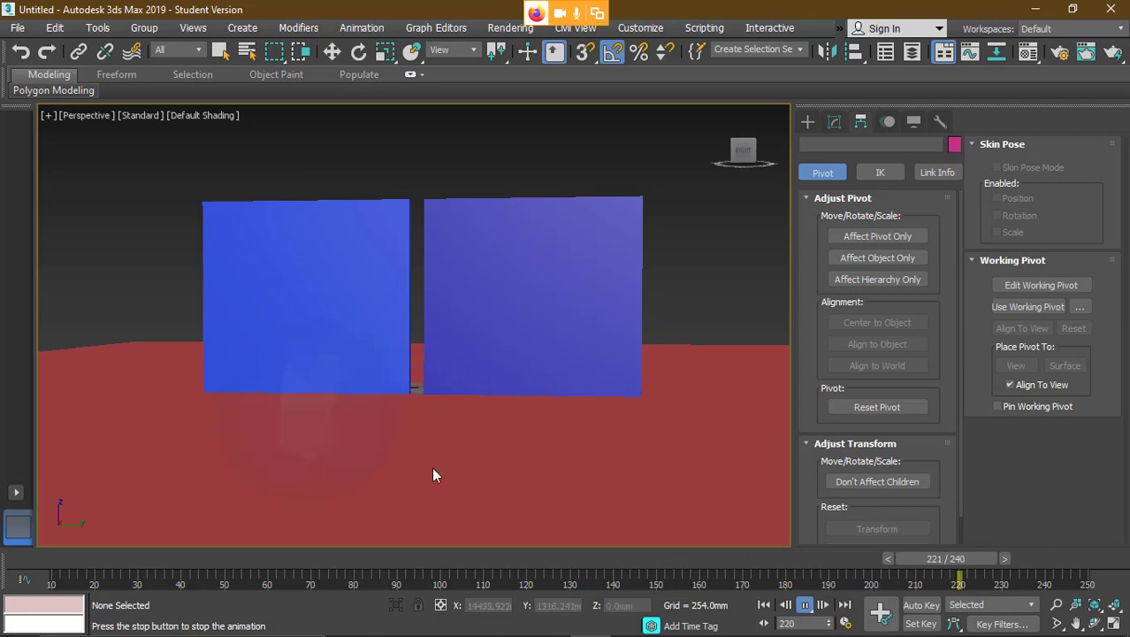
pyautogui.click(805, 606)
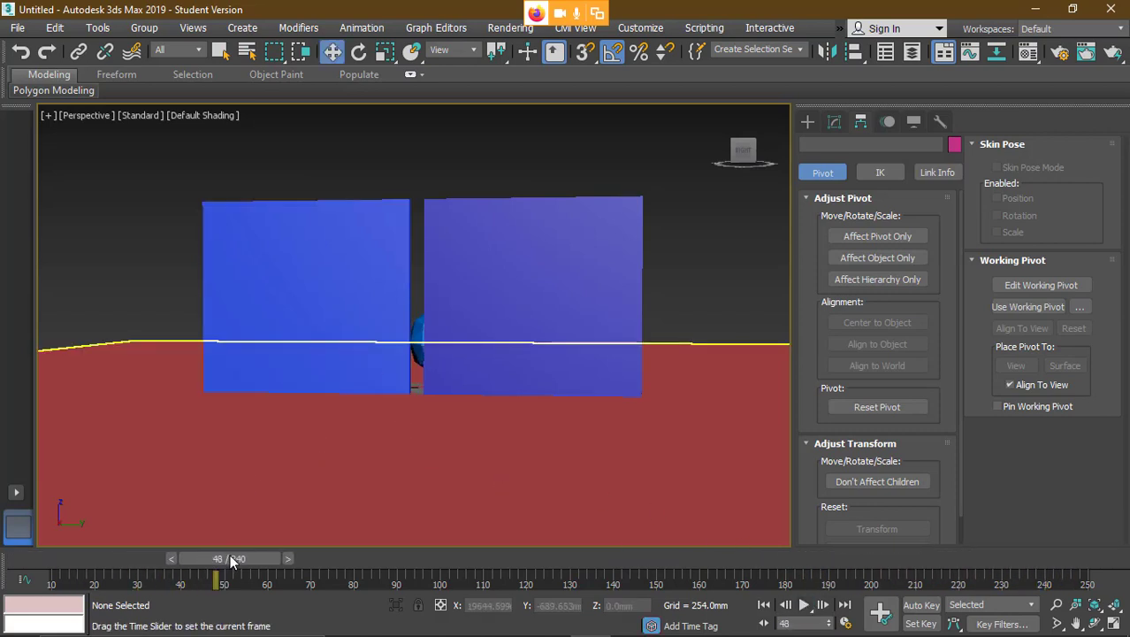
# - Scrub to frame 108, select the ball, and inspect its material's opacity at frame 82 in the Material Editor
pyautogui.moveTo(230, 558); pyautogui.dragTo(482, 560)
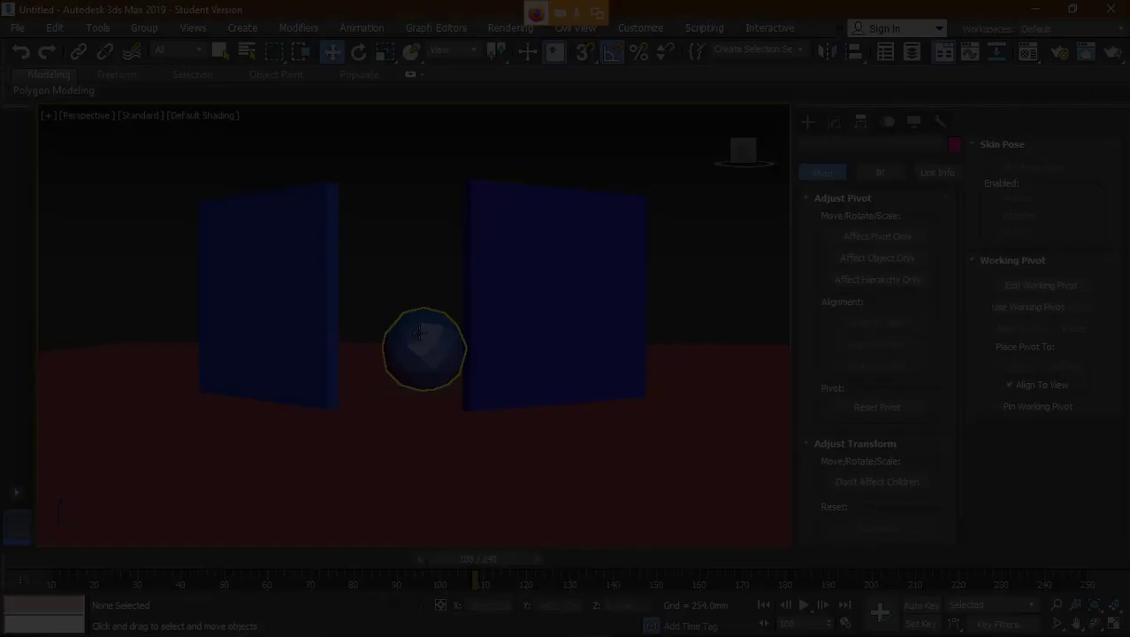
pyautogui.click(419, 332)
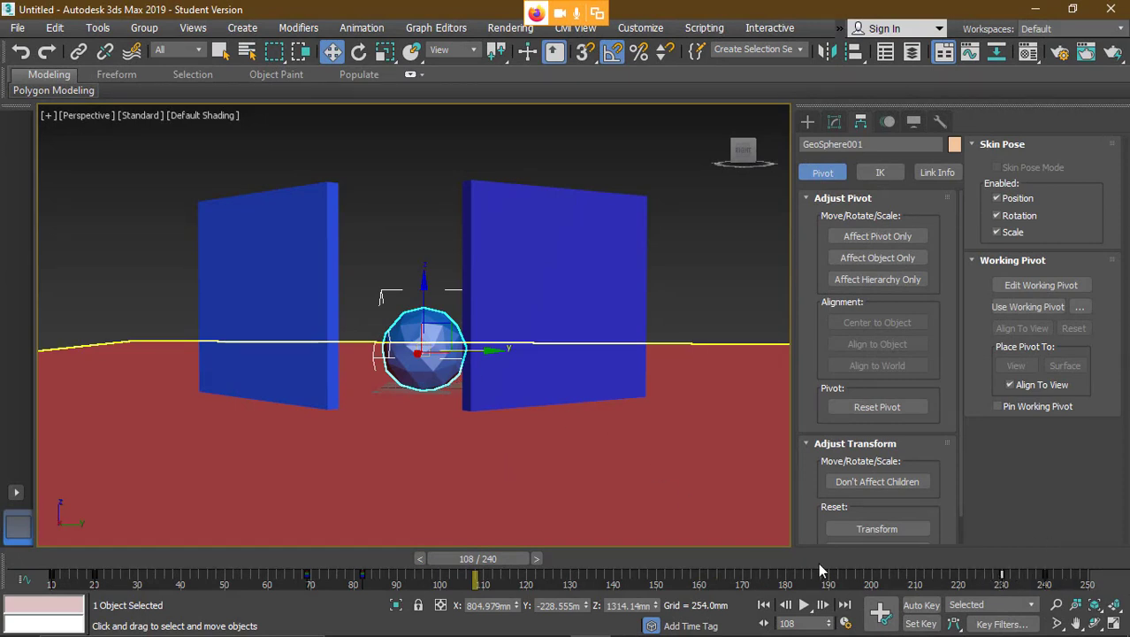
pyautogui.moveTo(494, 563); pyautogui.dragTo(390, 558)
pyautogui.press('w')
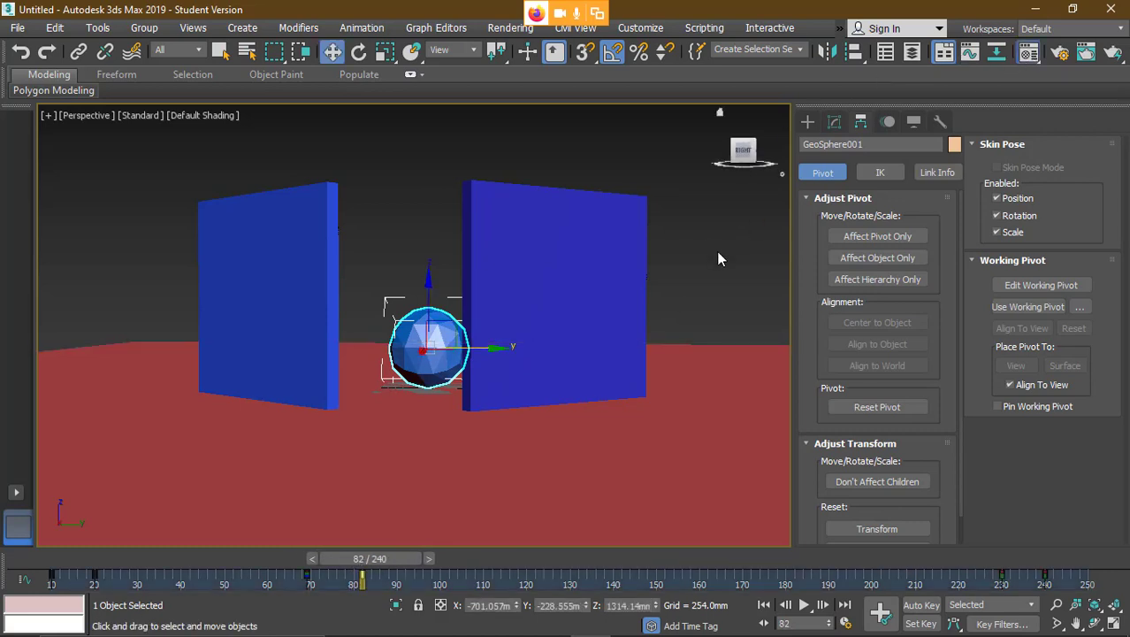
pyautogui.press('m')
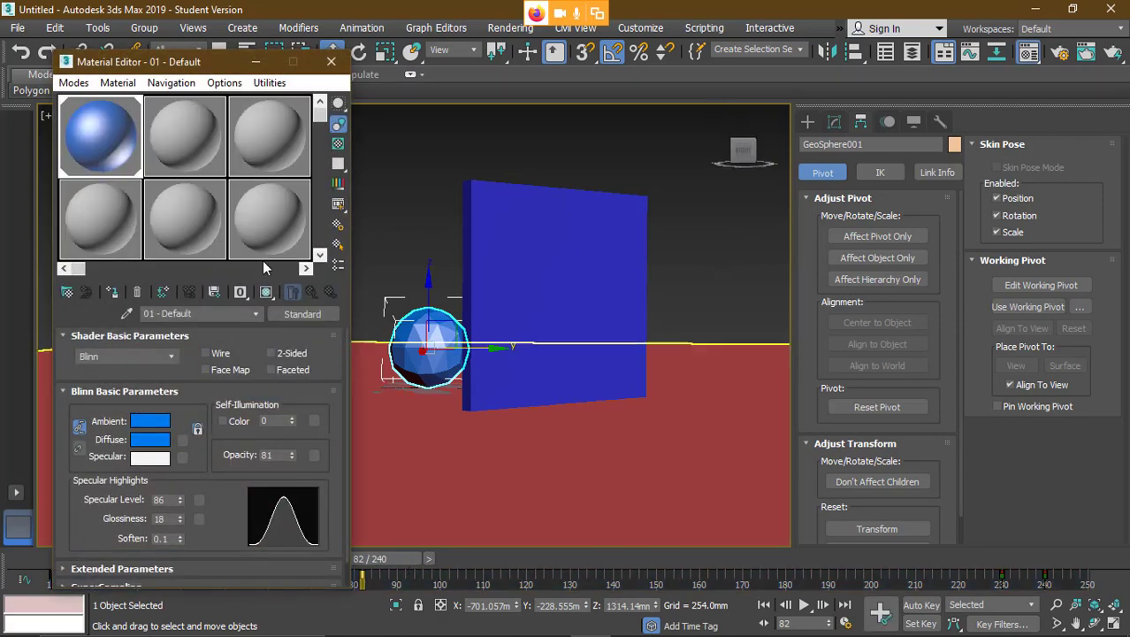
# - At frame 230, key the ball material's opacity at 100 with Auto Key on, and move the Material Editor off the ball
pyautogui.moveTo(389, 571); pyautogui.dragTo(990, 574)
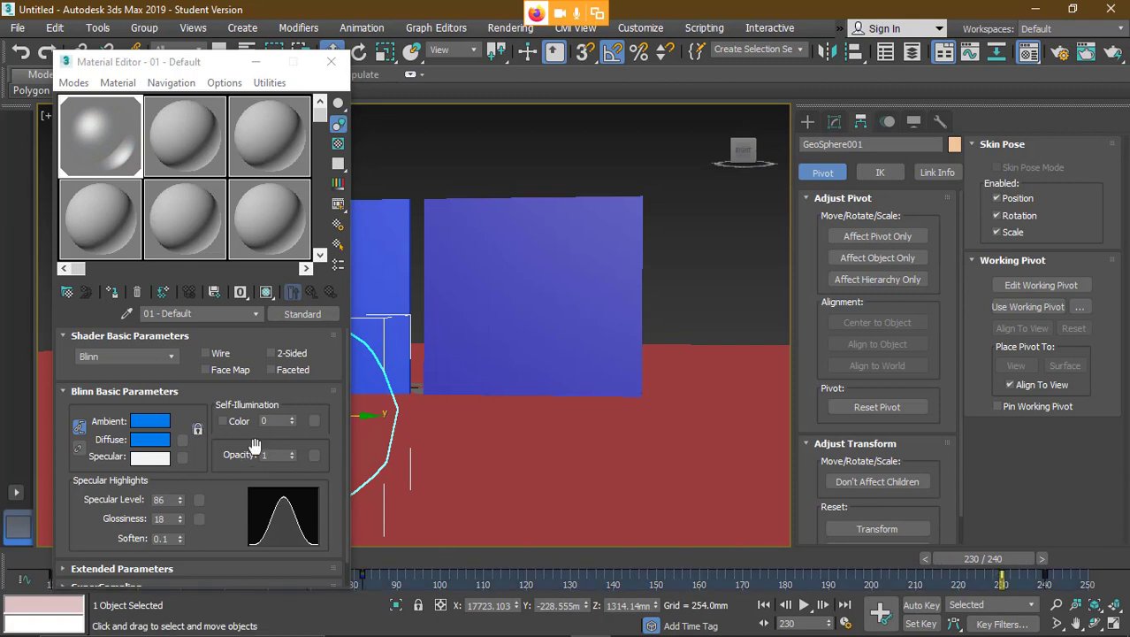
pyautogui.click(921, 605)
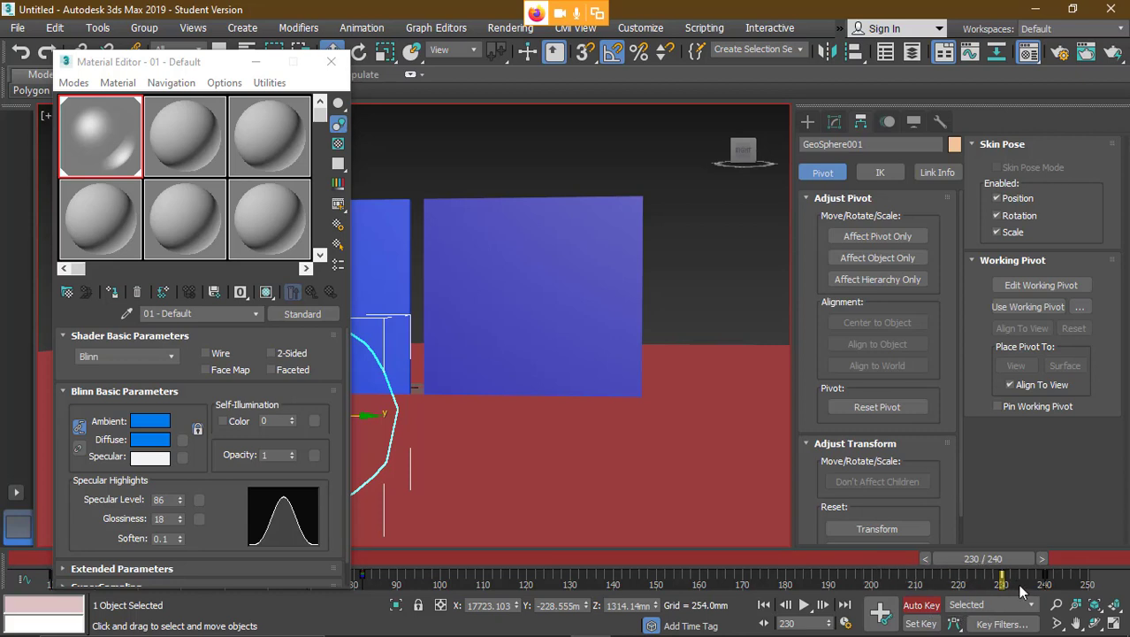
pyautogui.doubleClick(264, 454)
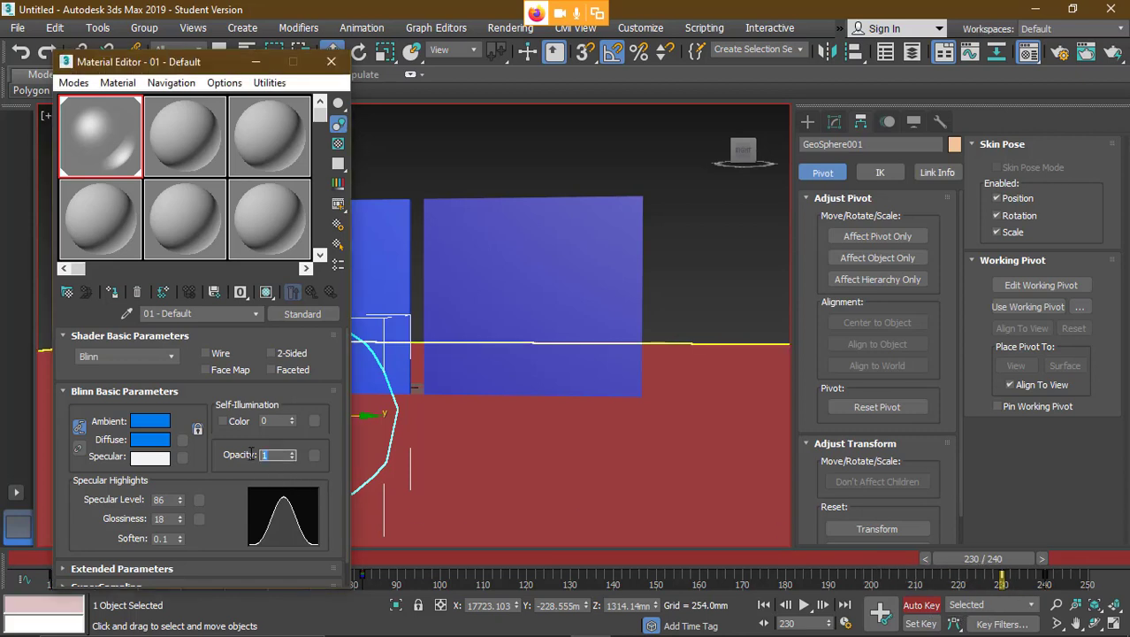
pyautogui.write('100')
pyautogui.press('Return')
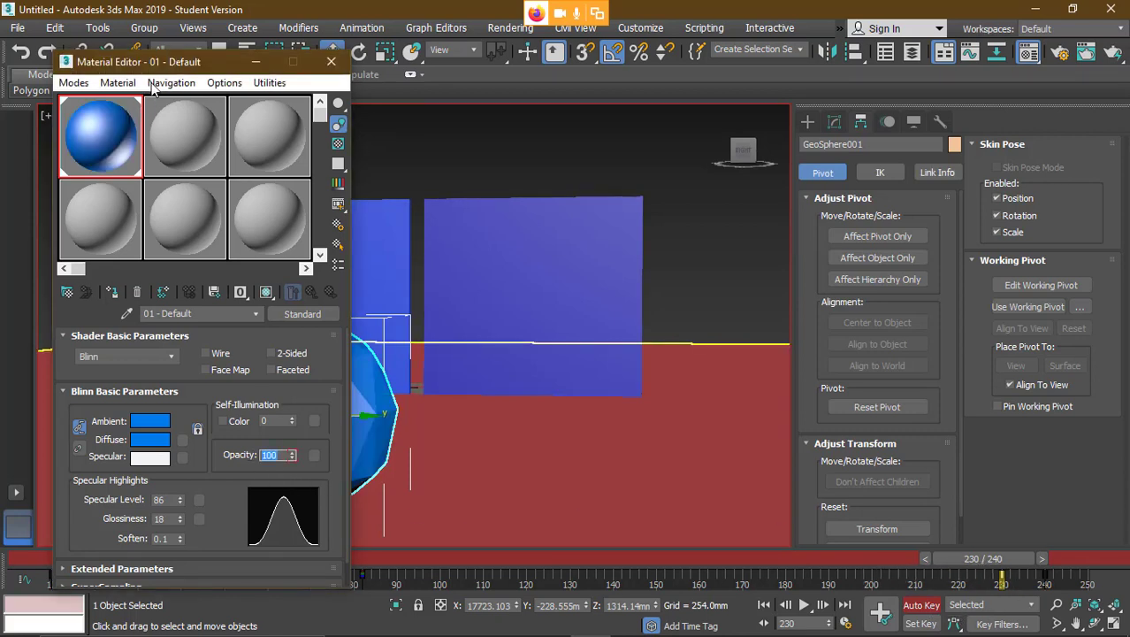
pyautogui.moveTo(169, 67); pyautogui.dragTo(608, 59)
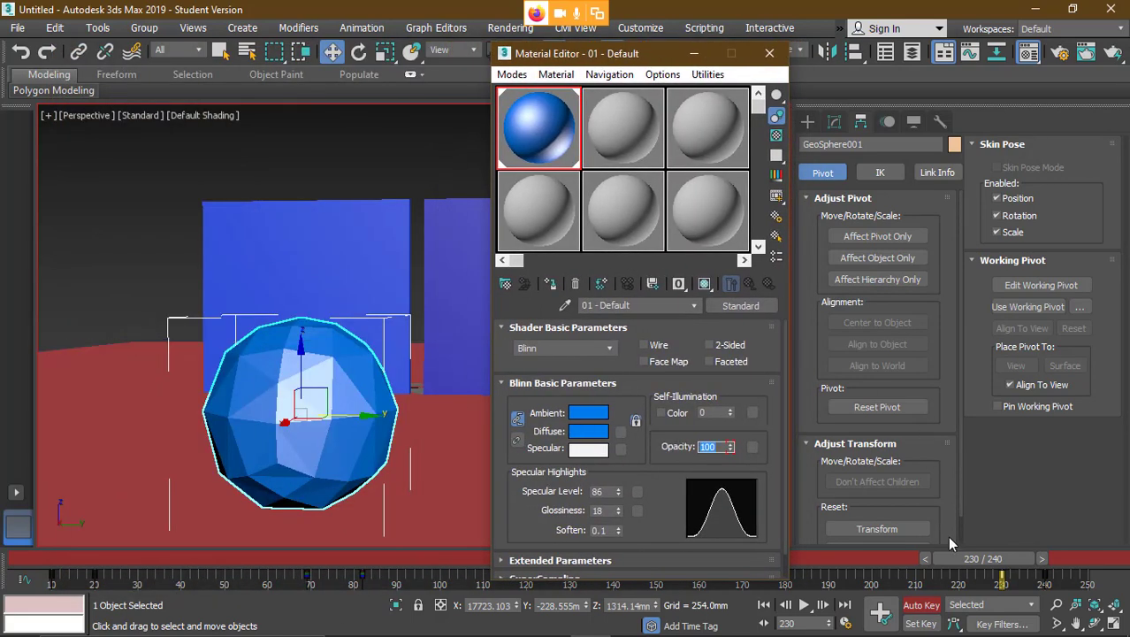
# - Select the frame 240 key, set the ball material's opacity to 0 with the time slider at frame 230, and turn off Auto Key
pyautogui.click(1045, 574)
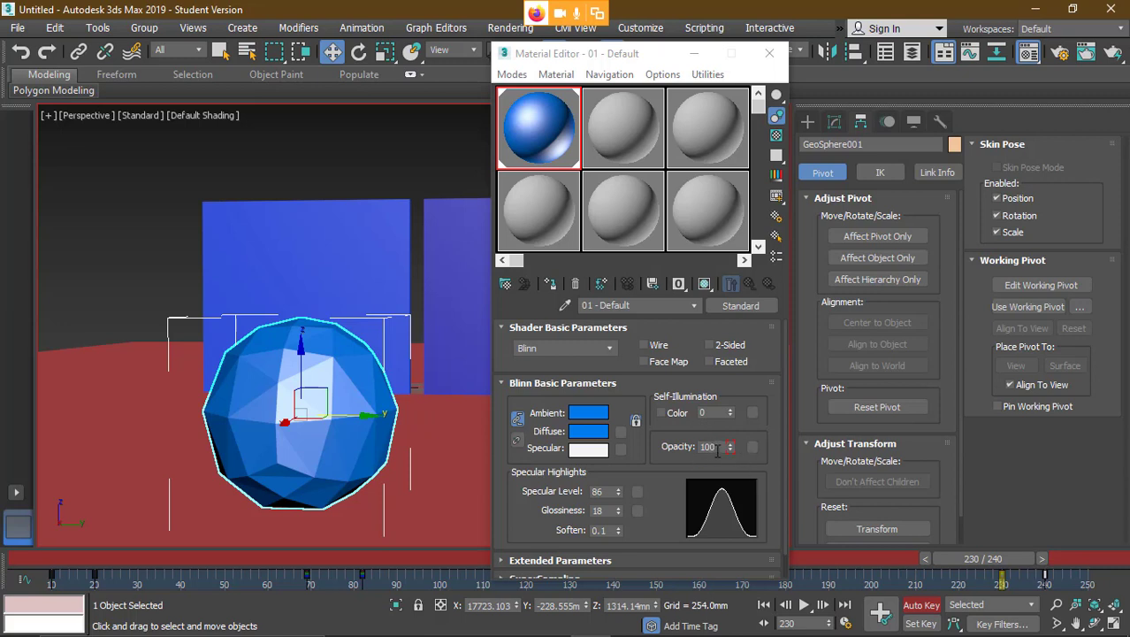
pyautogui.moveTo(718, 446); pyautogui.dragTo(674, 446)
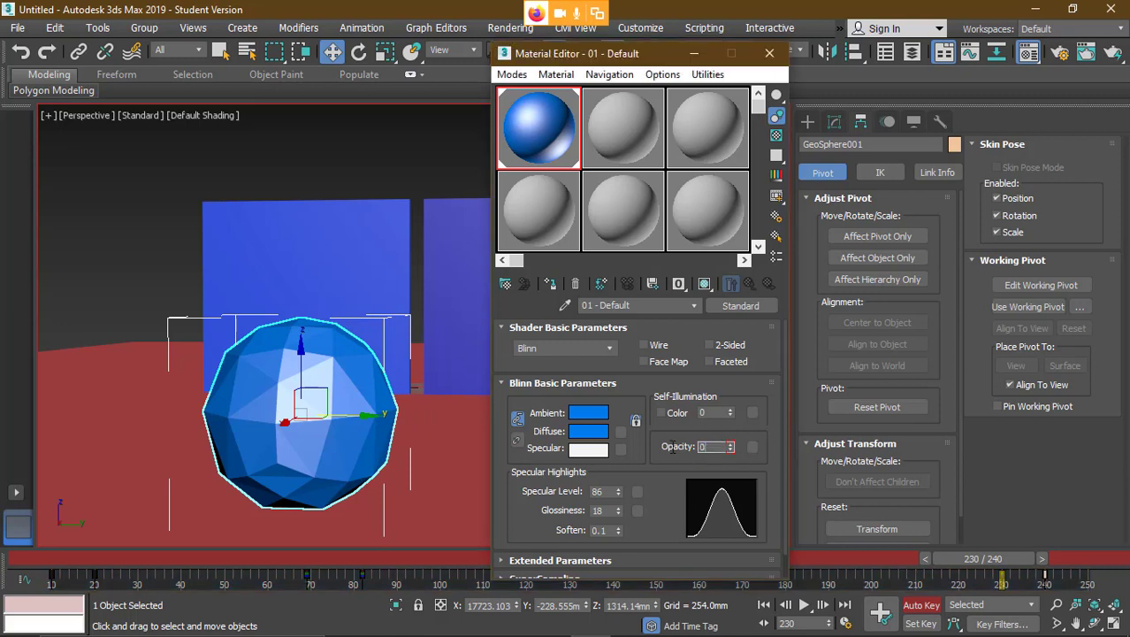
pyautogui.press('Return')
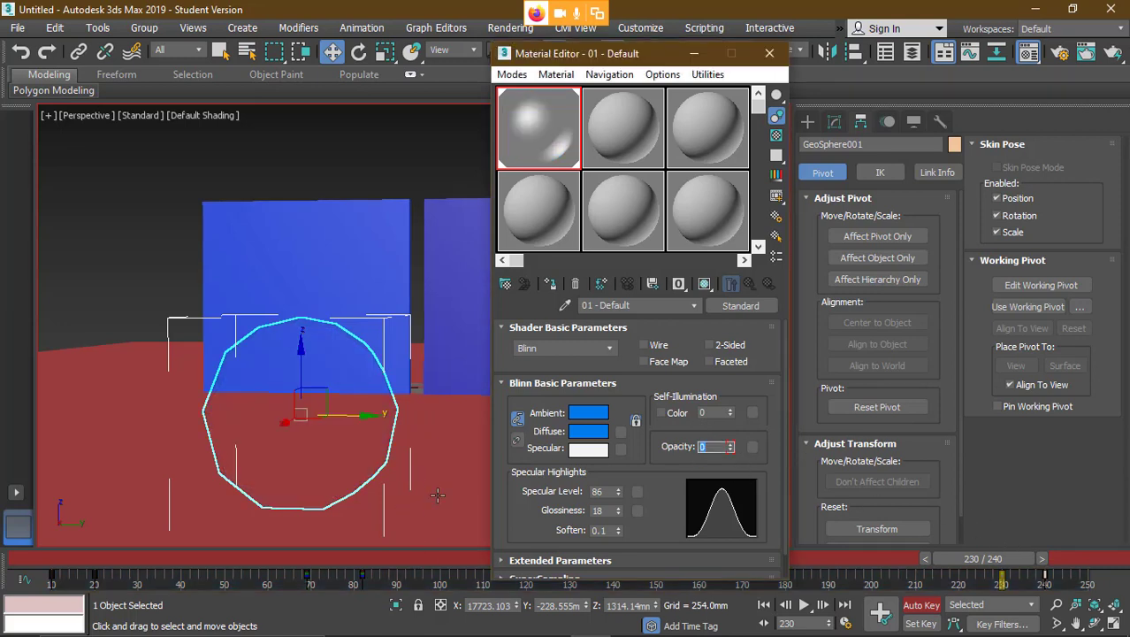
pyautogui.click(927, 608)
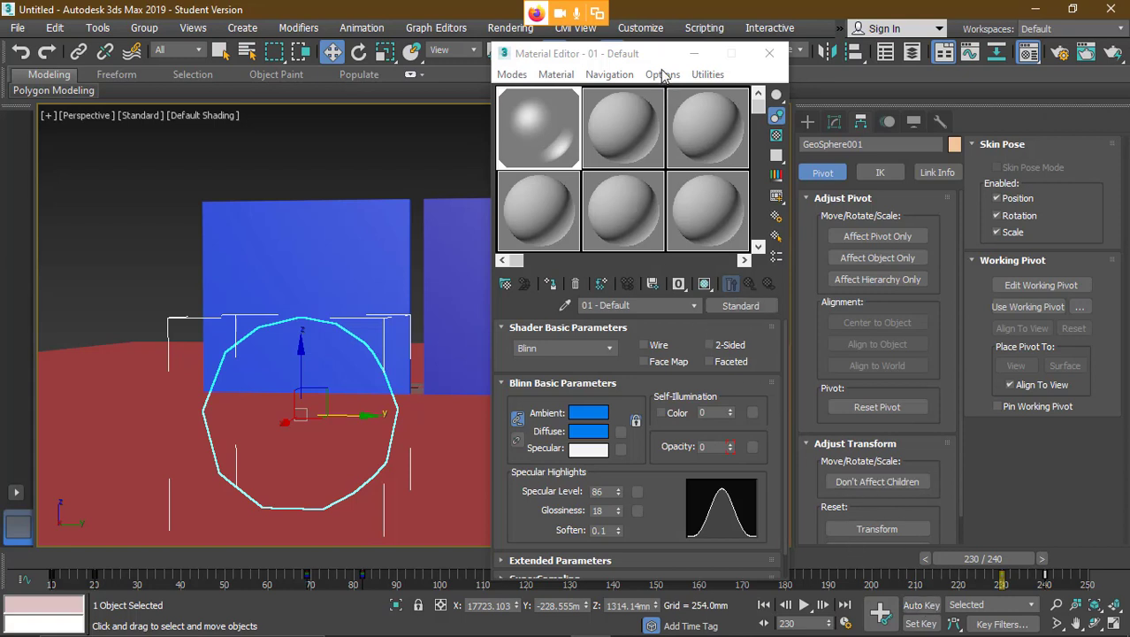
pyautogui.moveTo(634, 56); pyautogui.dragTo(688, 48)
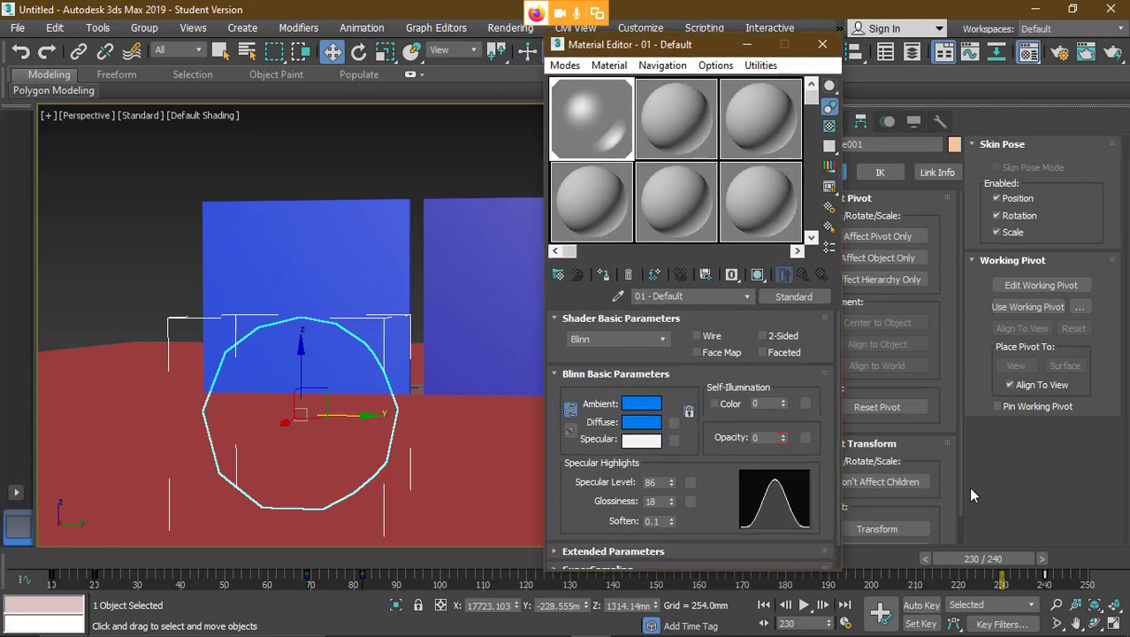
# - Scrub back to the door opening, turn on Auto Key, and key the ball material's opacity at 100 at frame 69
pyautogui.moveTo(985, 558); pyautogui.dragTo(358, 565)
pyautogui.click(430, 247)
pyautogui.click(428, 357)
pyautogui.press('w')
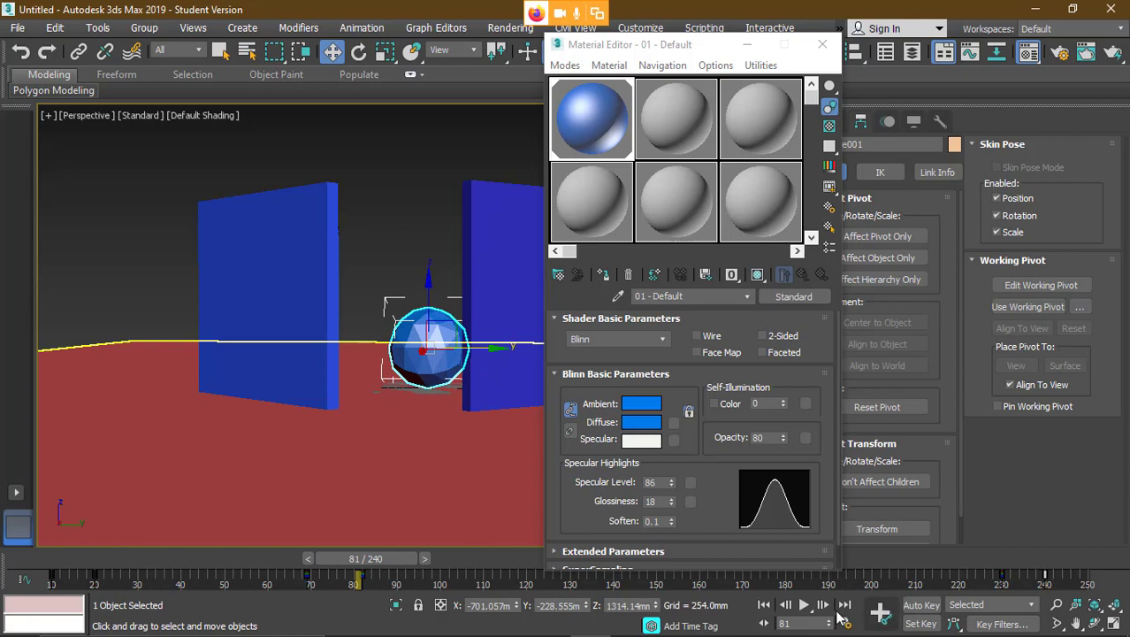
pyautogui.click(921, 605)
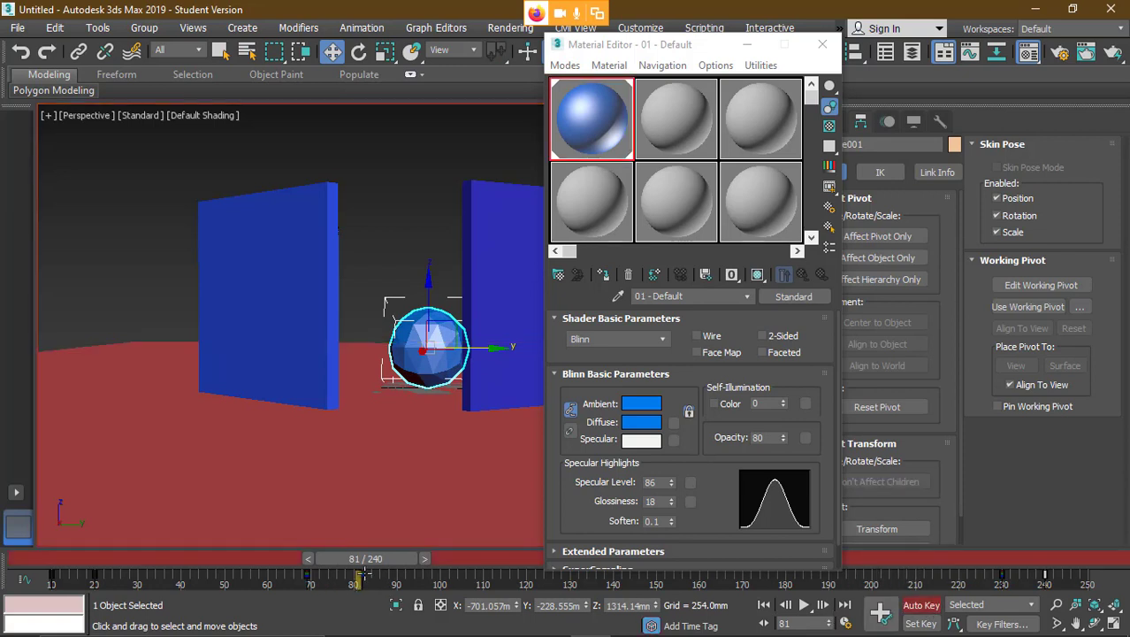
pyautogui.moveTo(389, 558); pyautogui.dragTo(397, 556)
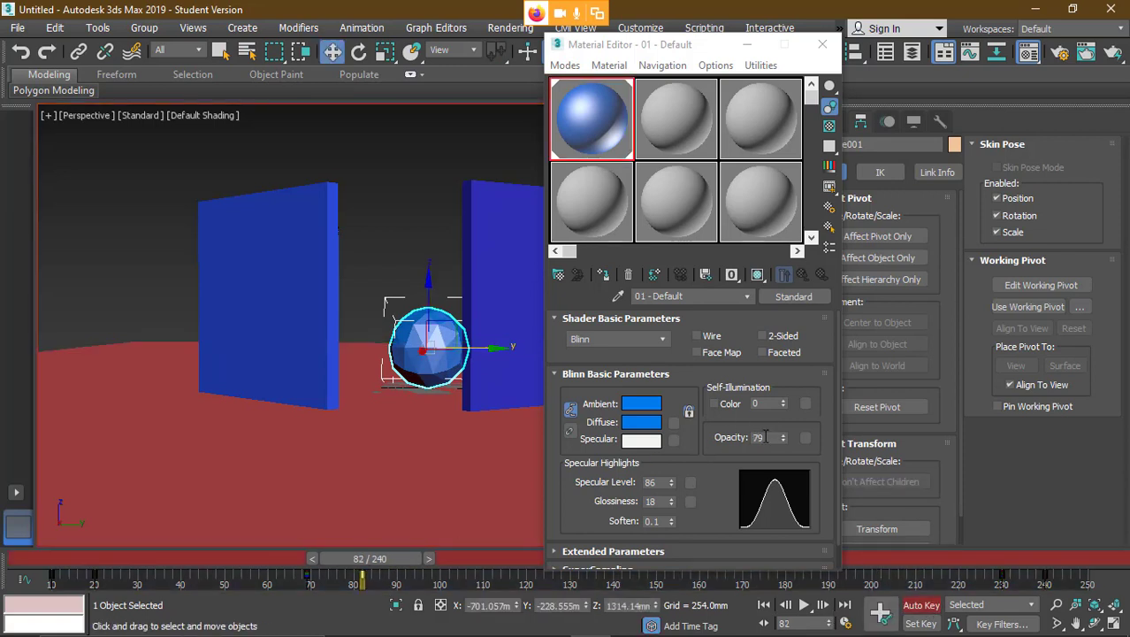
pyautogui.moveTo(382, 556); pyautogui.dragTo(330, 560)
pyautogui.press('w')
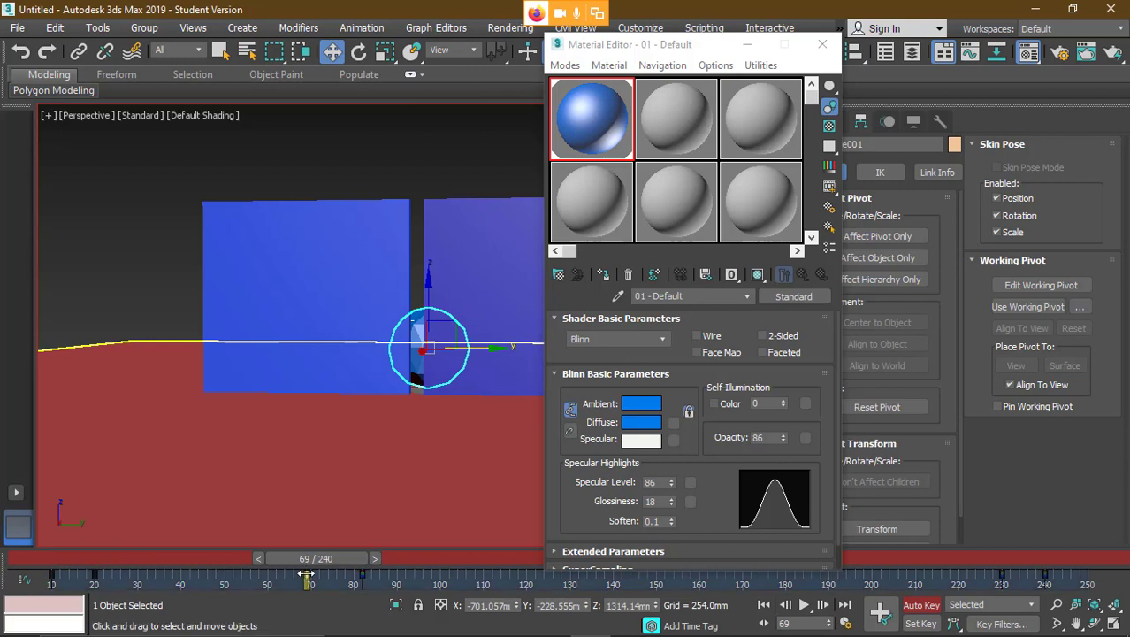
pyautogui.doubleClick(754, 436)
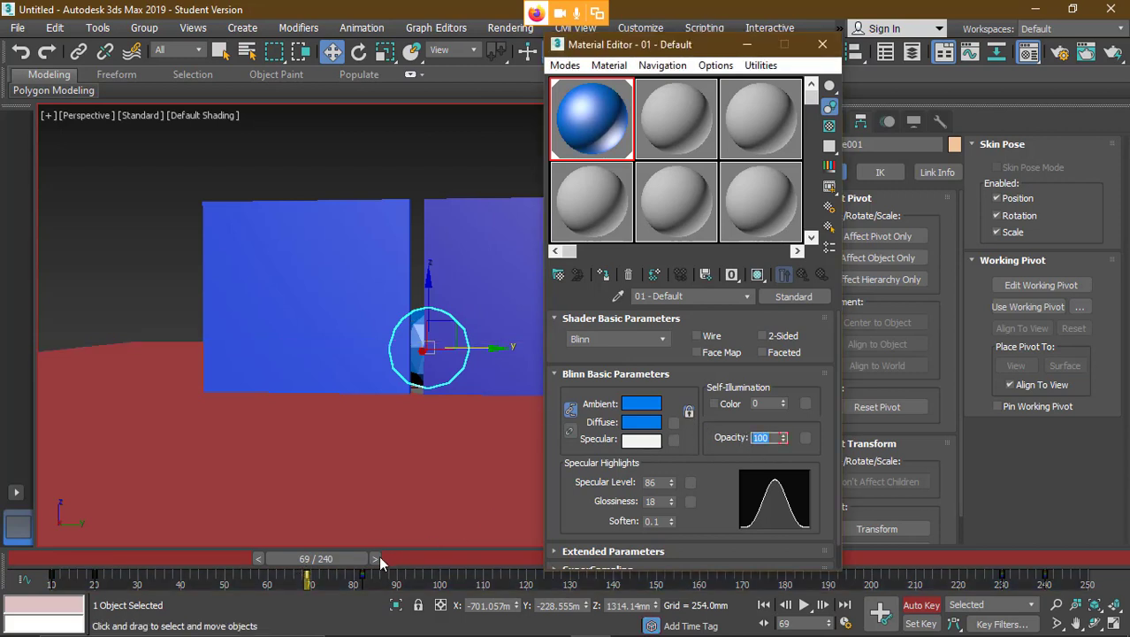
# - At frame 82, key the ball material's opacity at 100
pyautogui.moveTo(352, 566); pyautogui.dragTo(396, 561)
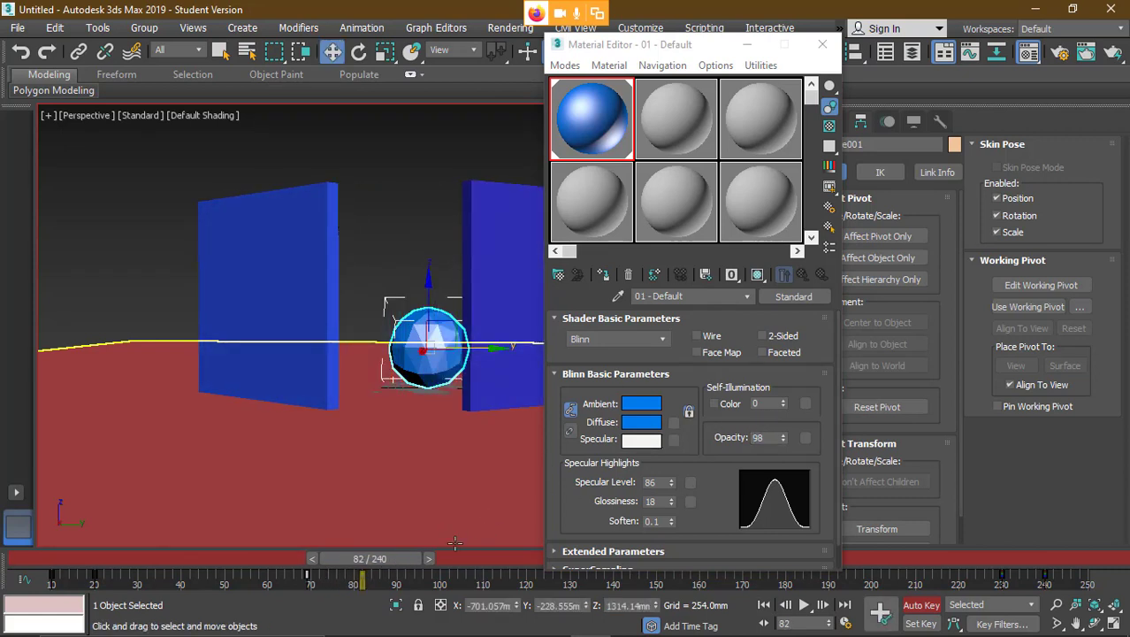
pyautogui.click(767, 436)
pyautogui.moveTo(768, 437); pyautogui.dragTo(700, 433)
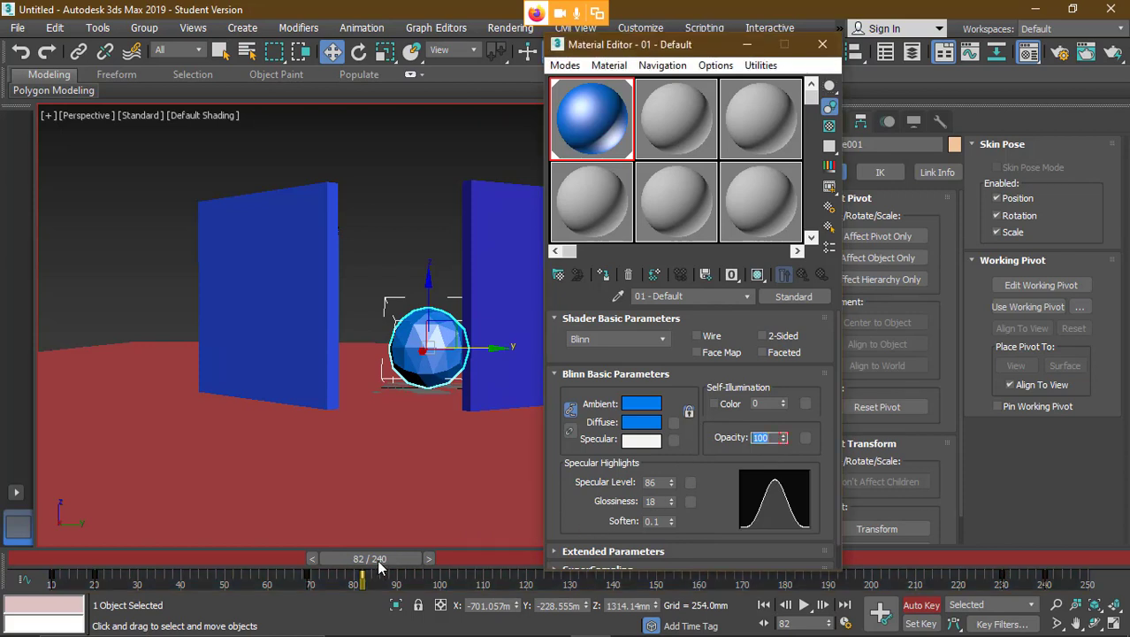
# - Move to frame 230 and key the ball material's opacity at 100
pyautogui.moveTo(378, 566); pyautogui.dragTo(1015, 558)
pyautogui.press('w')
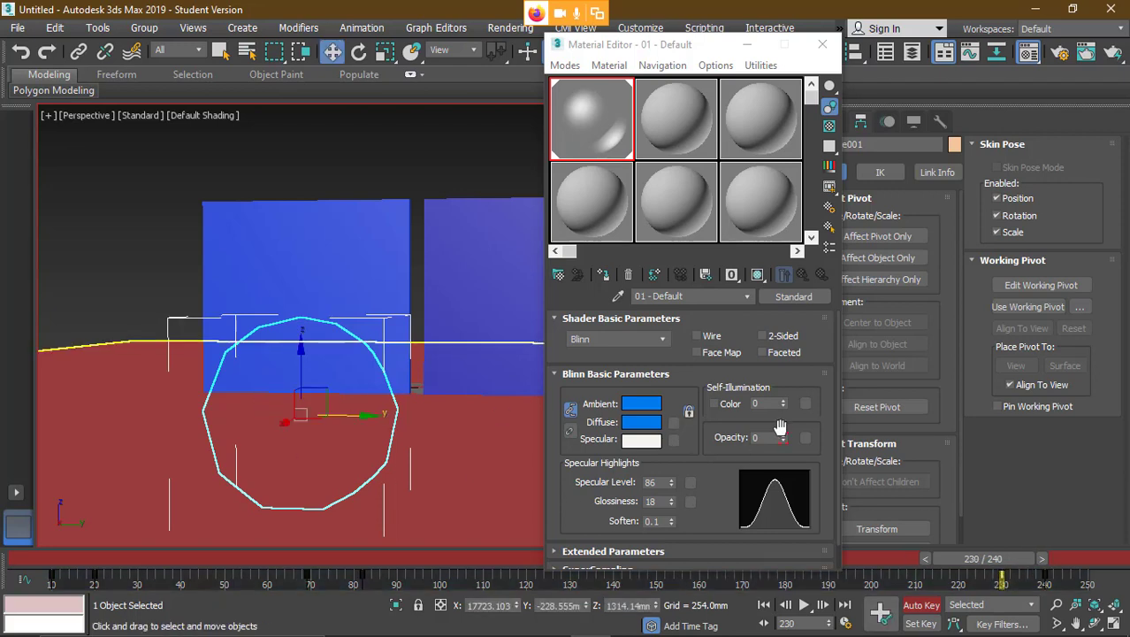
pyautogui.doubleClick(762, 437)
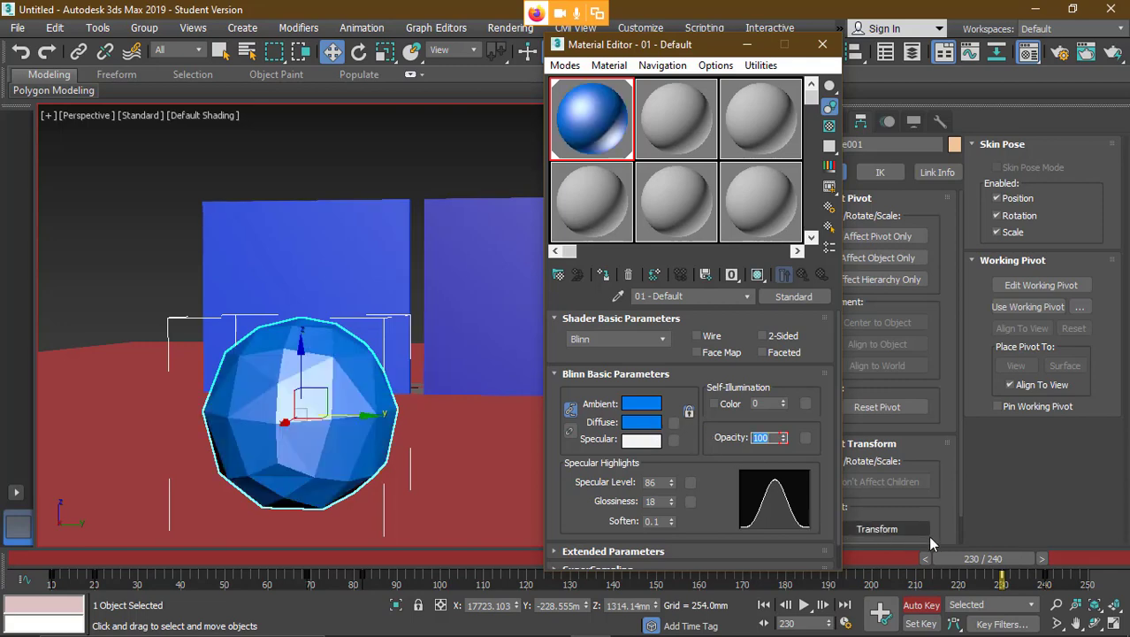
# - Turn off Auto Key at frame 244 and scrub back to frame 218 to check the ball's fade-out
pyautogui.moveTo(987, 564); pyautogui.dragTo(1039, 551)
pyautogui.press('w')
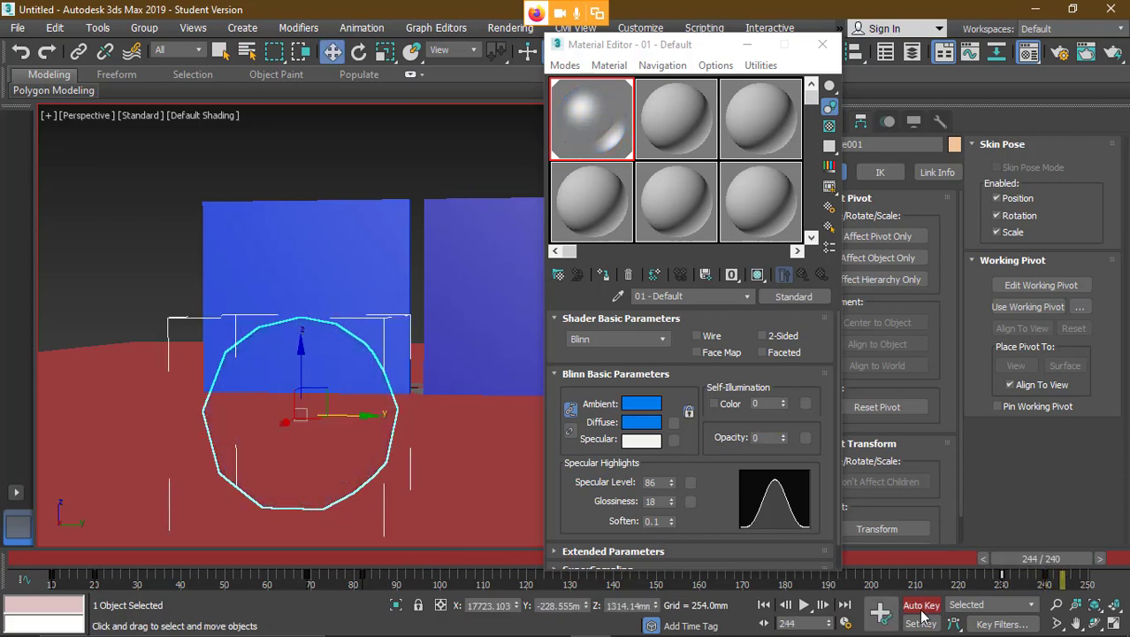
pyautogui.click(922, 606)
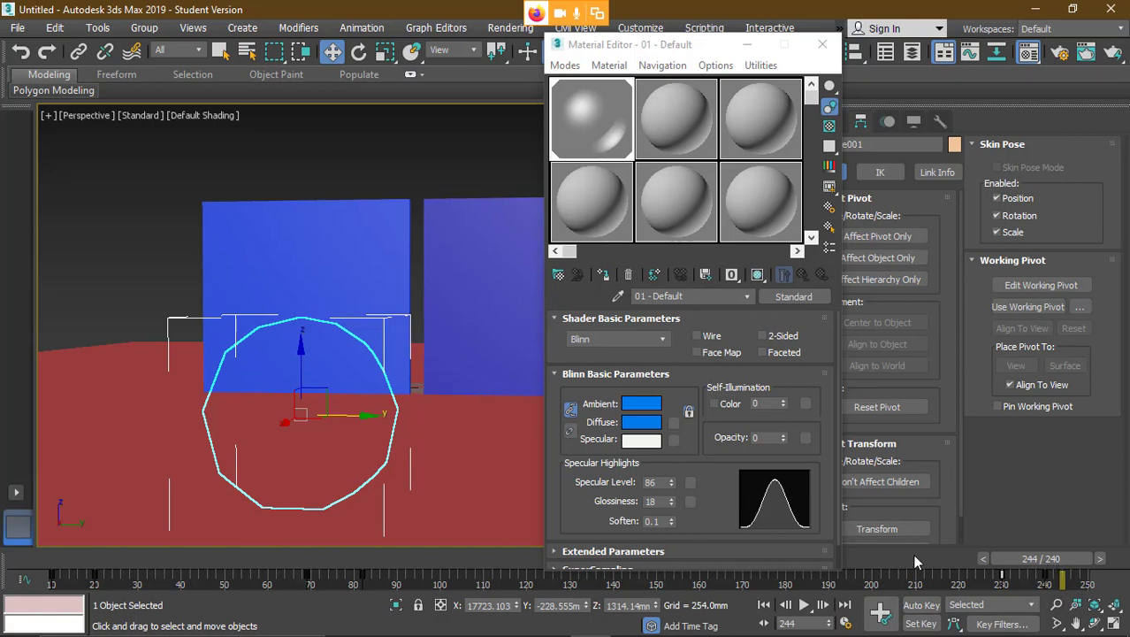
pyautogui.moveTo(1039, 567); pyautogui.dragTo(929, 594)
pyautogui.press('w')
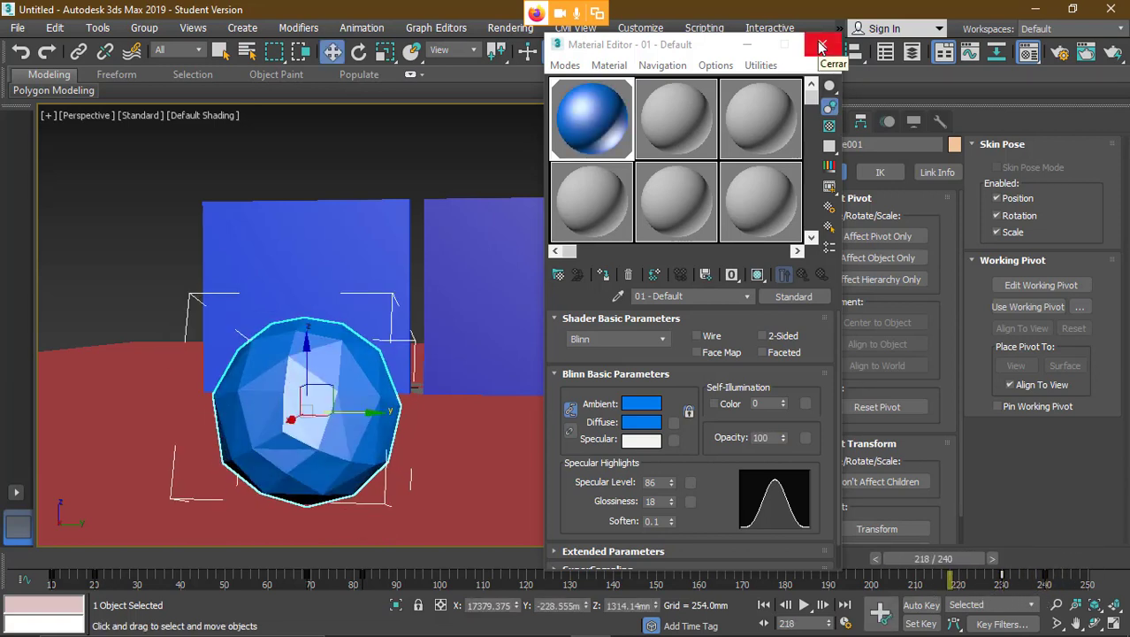
# - Close the Material Editor, deselect the ball, and orbit the Perspective view until it faces both doors squarely
pyautogui.click(820, 47)
pyautogui.click(472, 175)
pyautogui.scroll(-3, 380, 335)
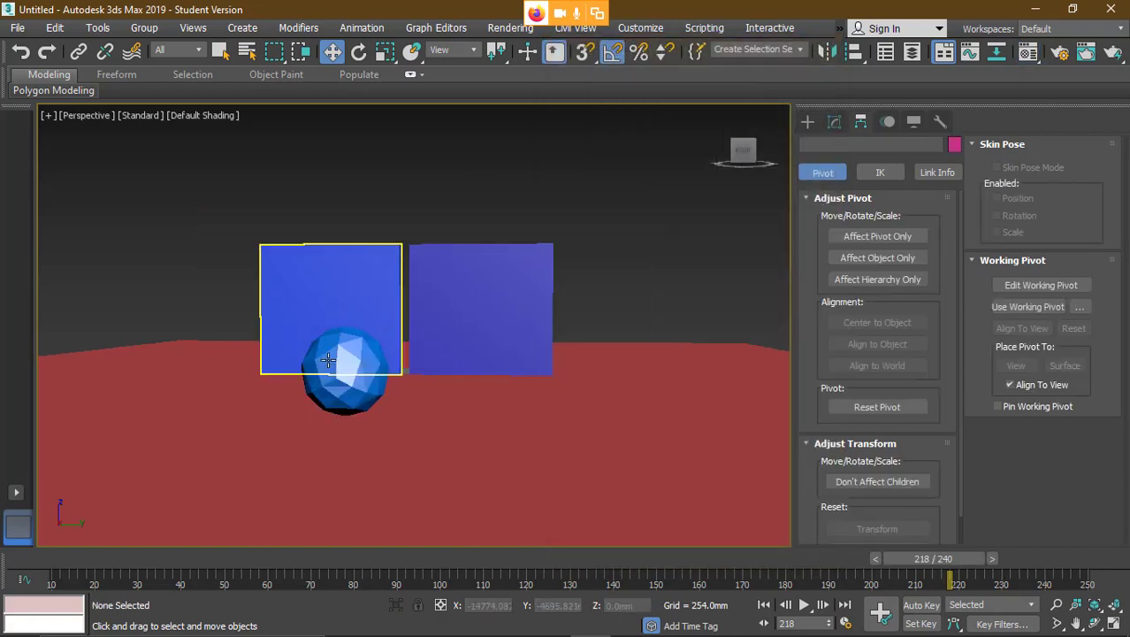
pyautogui.keyDown('alt'); pyautogui.moveTo(380, 334); pyautogui.dragTo(459, 390, button='middle'); pyautogui.keyUp('alt')
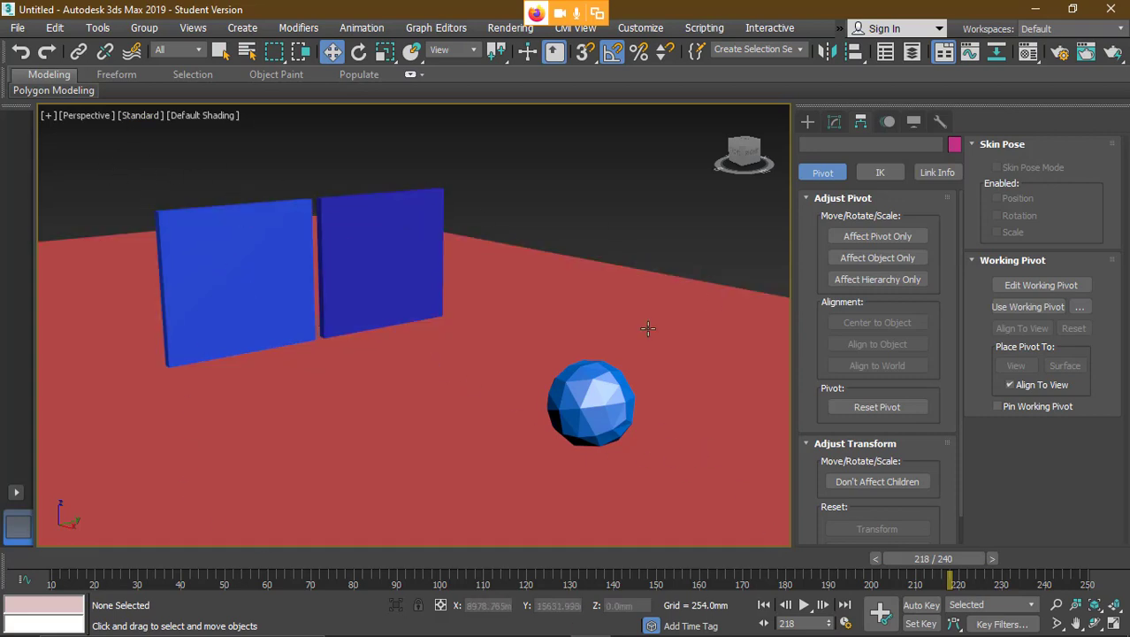
pyautogui.keyDown('alt'); pyautogui.moveTo(249, 388); pyautogui.dragTo(189, 370, button='middle'); pyautogui.keyUp('alt')
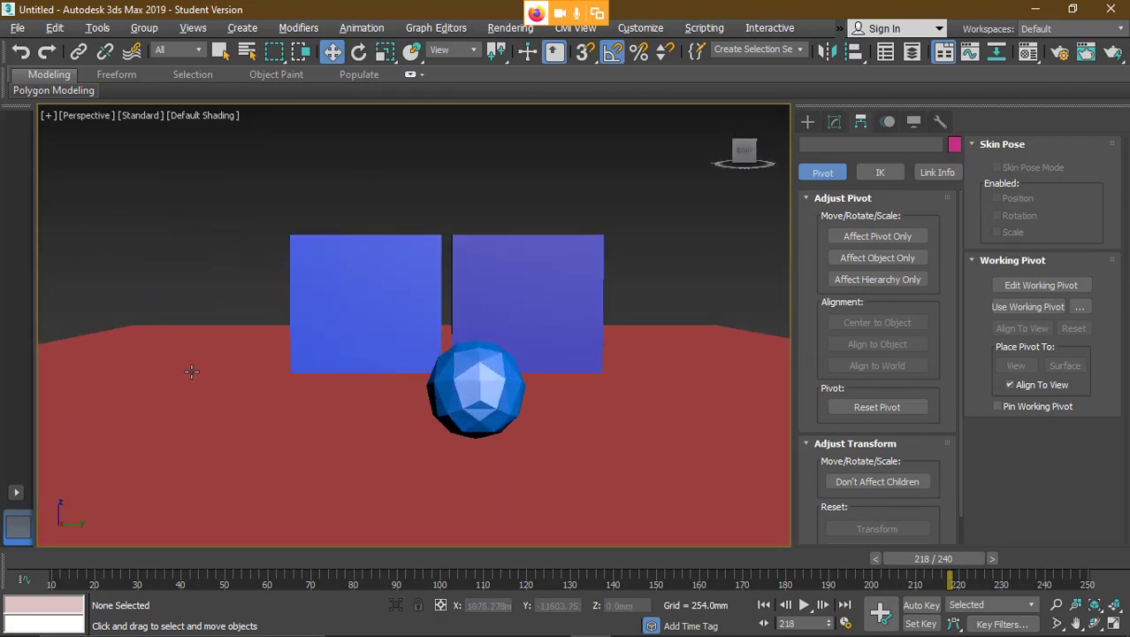
# - Look at the photometric light types and frame the floor, doors and ball in the Top view
pyautogui.click(806, 121)
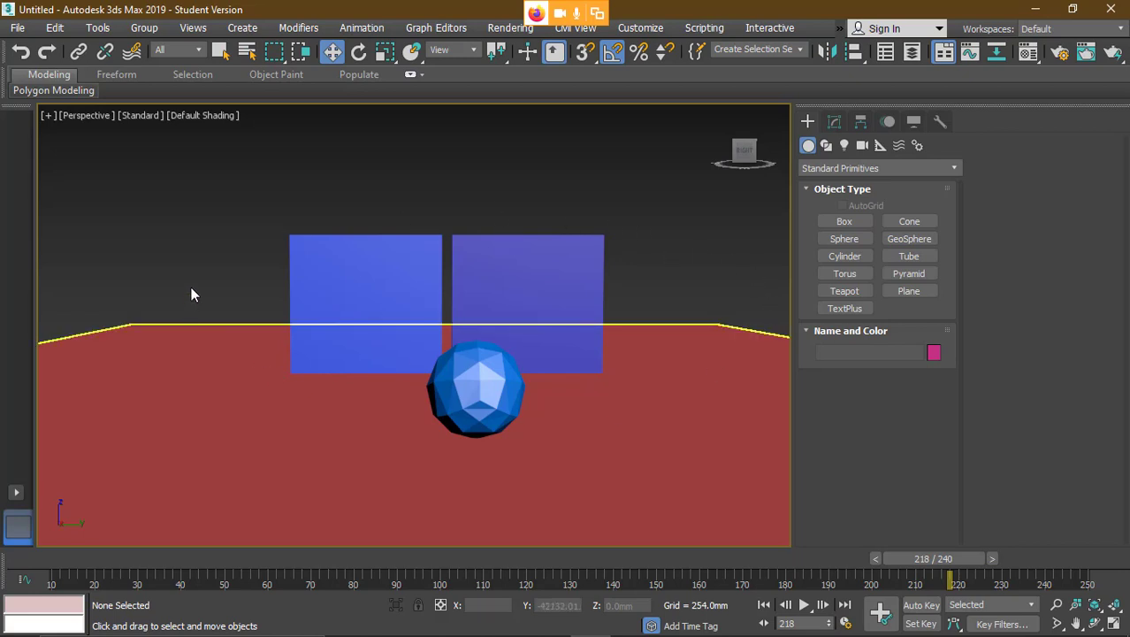
pyautogui.click(845, 146)
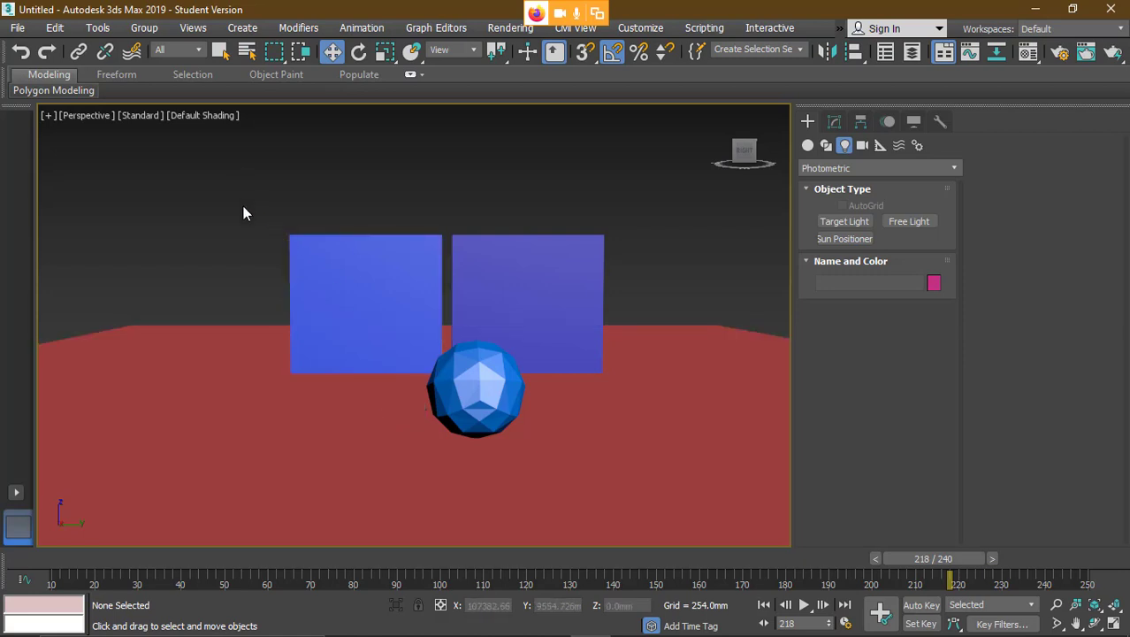
pyautogui.hotkey('alt', 'w')
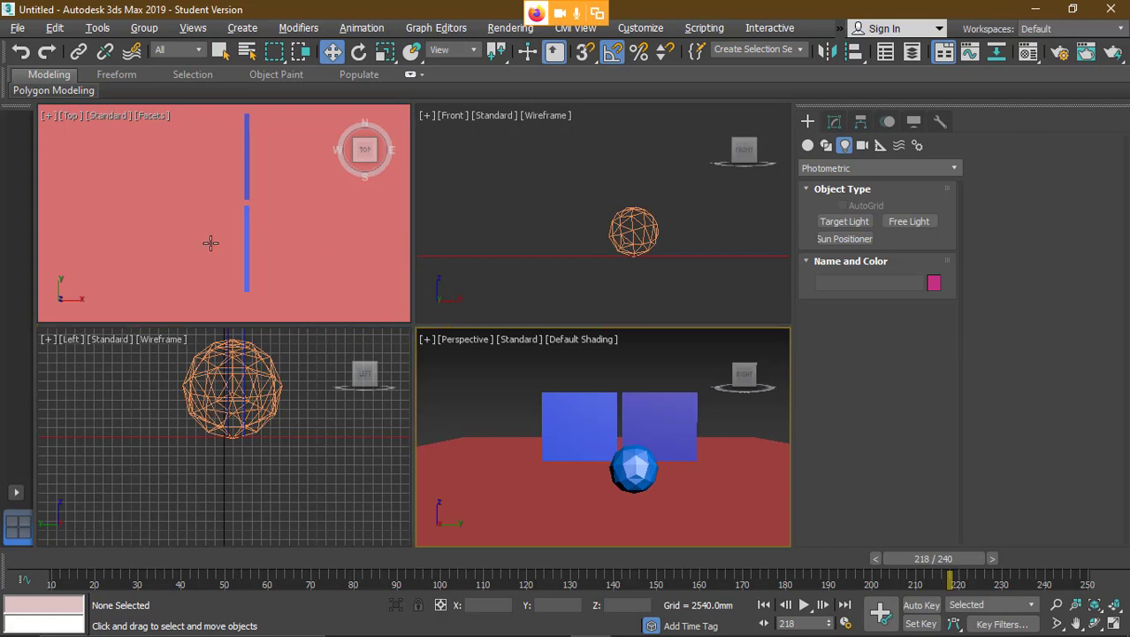
pyautogui.scroll(-5, 210, 242)
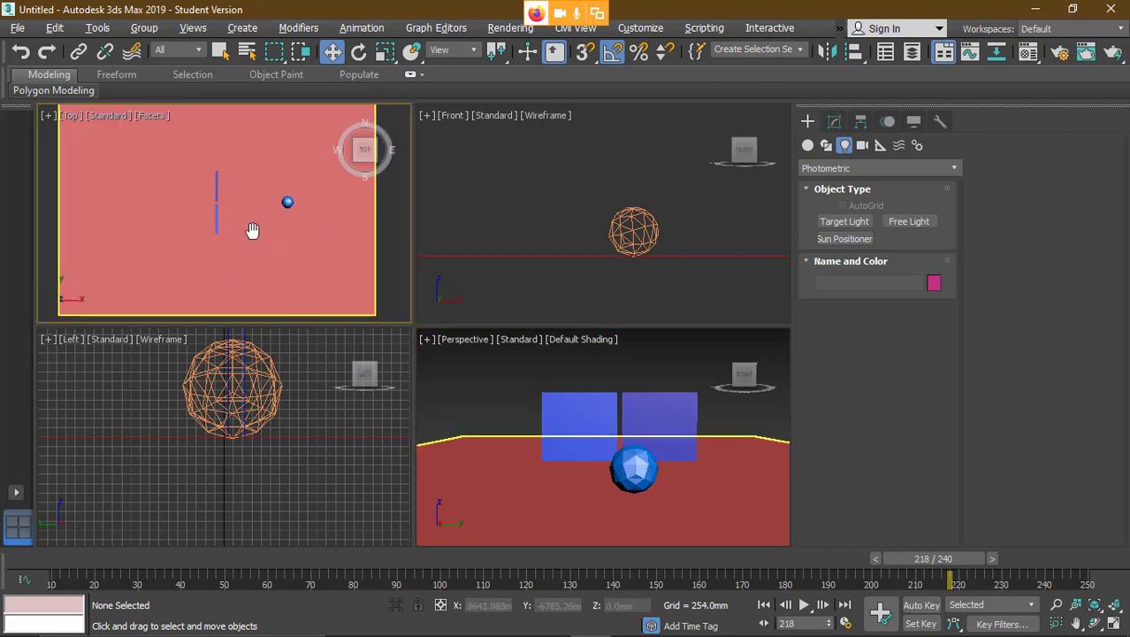
pyautogui.moveTo(252, 230); pyautogui.dragTo(265, 248, button='middle')
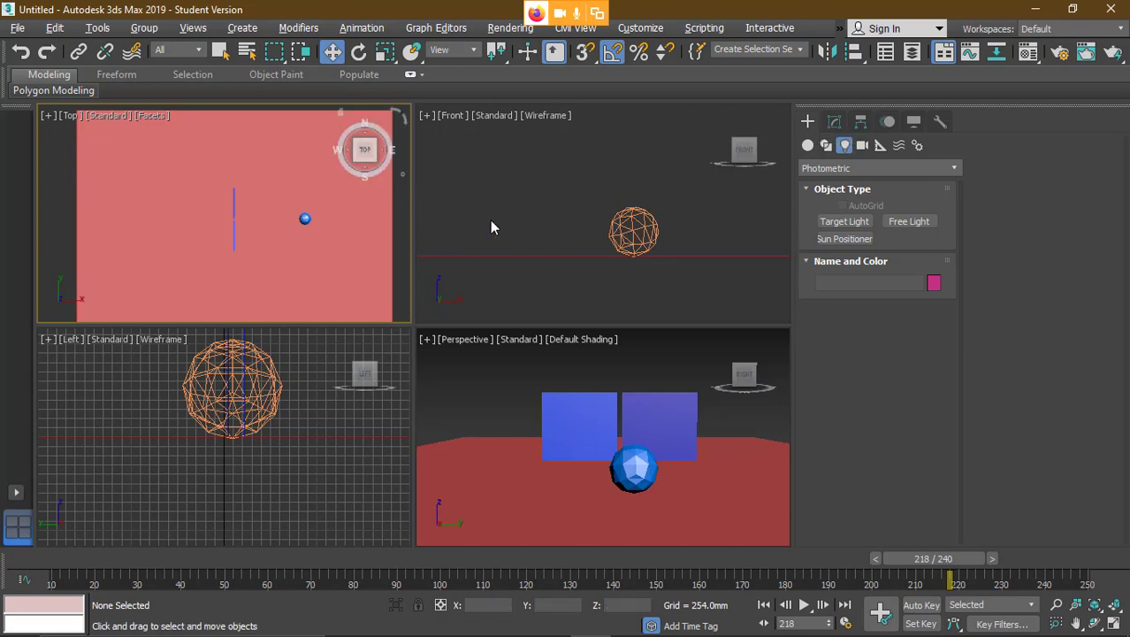
pyautogui.click(491, 390)
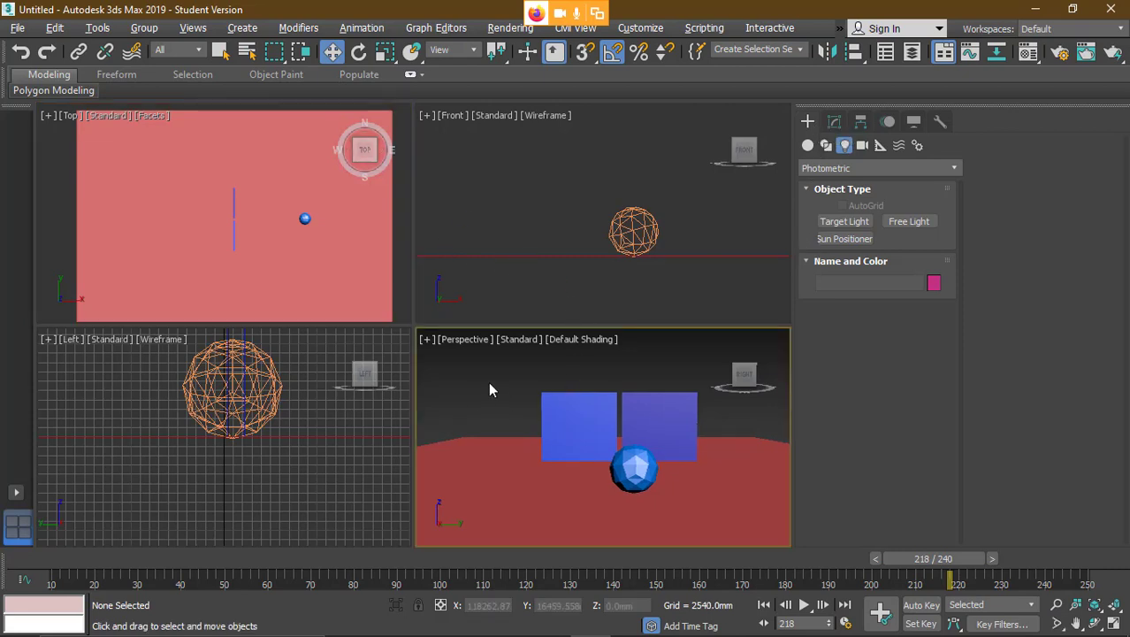
pyautogui.hotkey('alt', 'w')
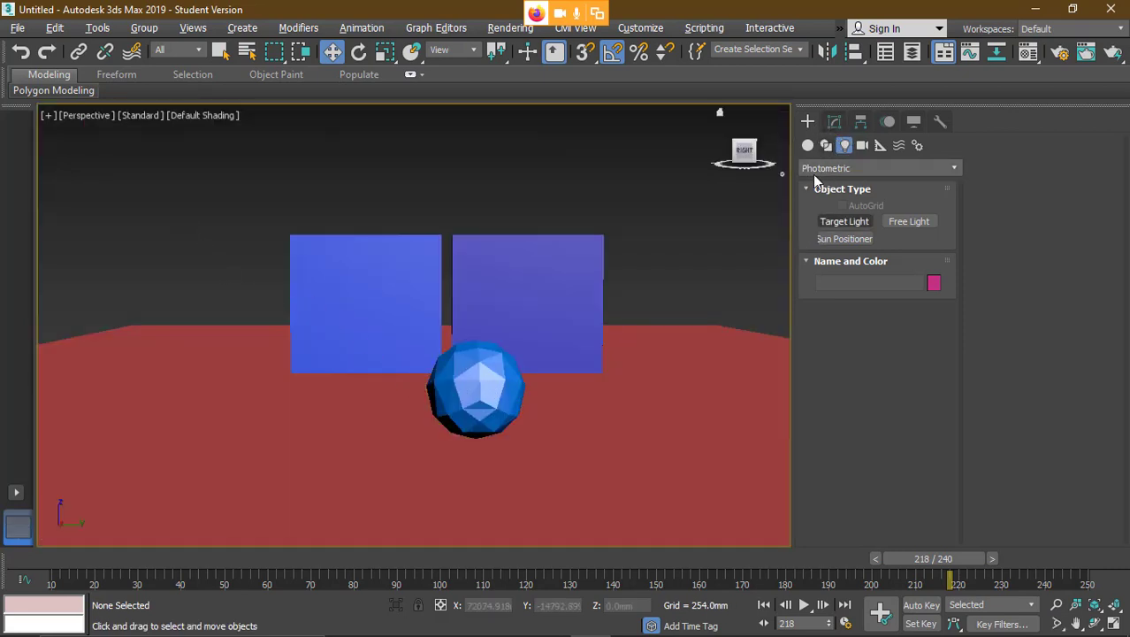
# - Create a standard Target camera in the Top view, from the floor's upper-left corner to a target just in front of the doors
pyautogui.click(863, 146)
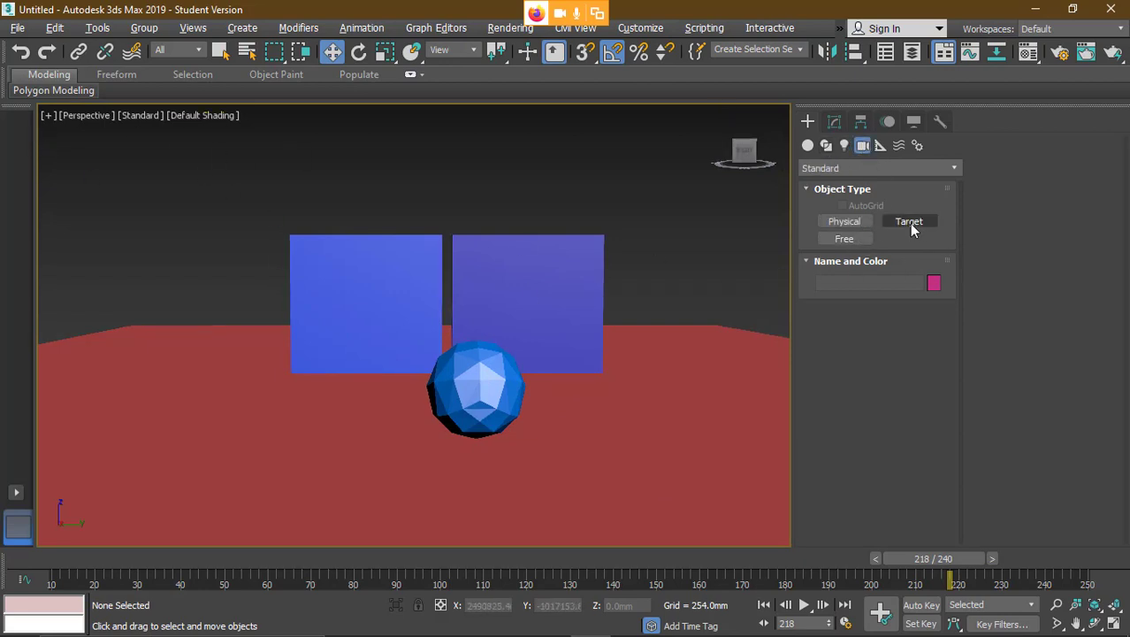
pyautogui.hotkey('alt', 'w')
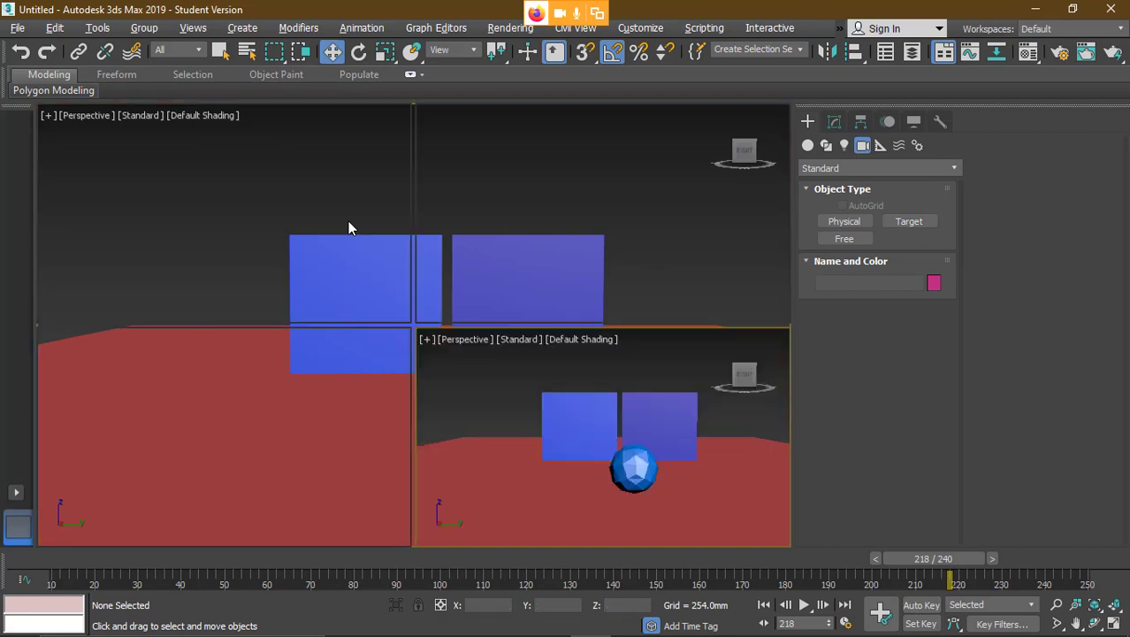
pyautogui.hotkey('alt', 'w')
pyautogui.hotkey('alt', 'w')
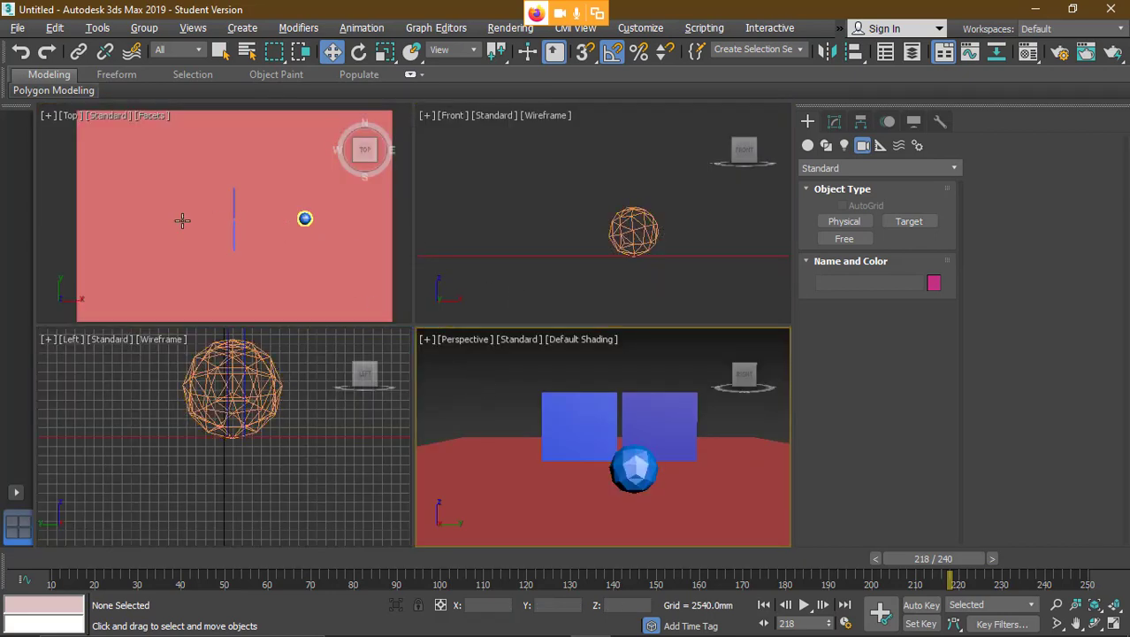
pyautogui.click(205, 218)
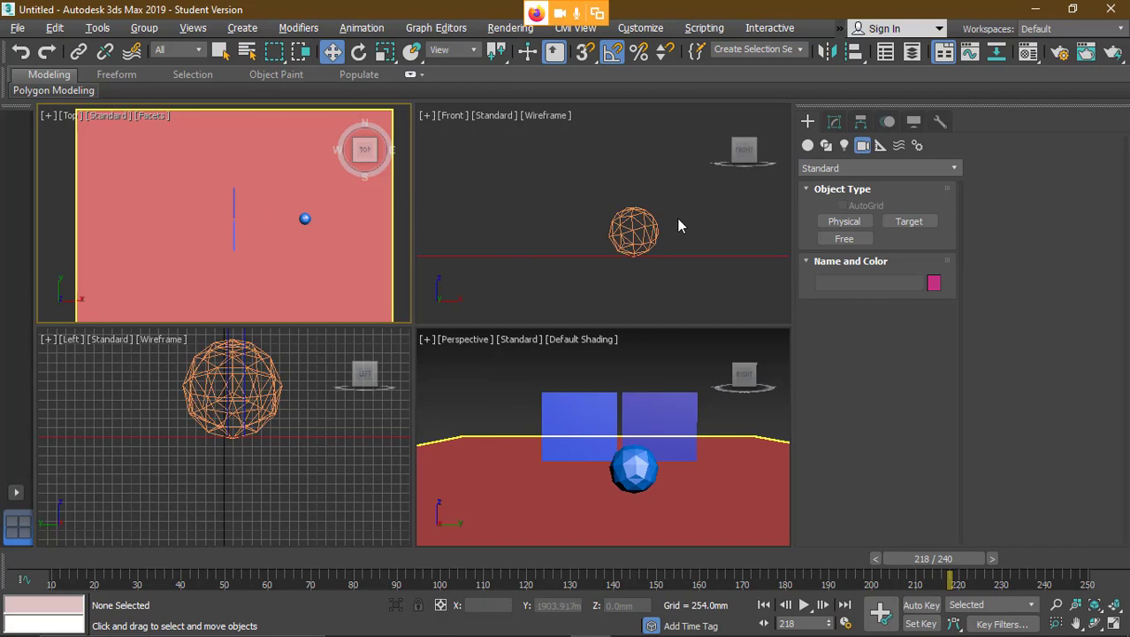
pyautogui.click(909, 222)
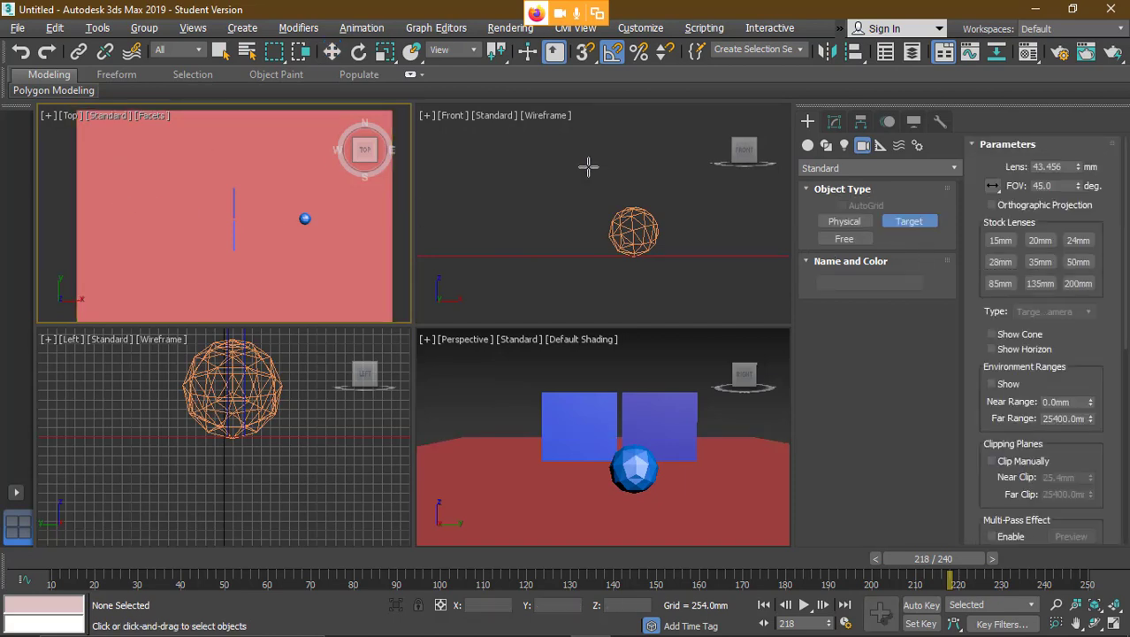
pyautogui.moveTo(108, 138); pyautogui.dragTo(213, 207)
# - Switch the Perspective viewport to the Camera001 view
pyautogui.rightClick(489, 384)
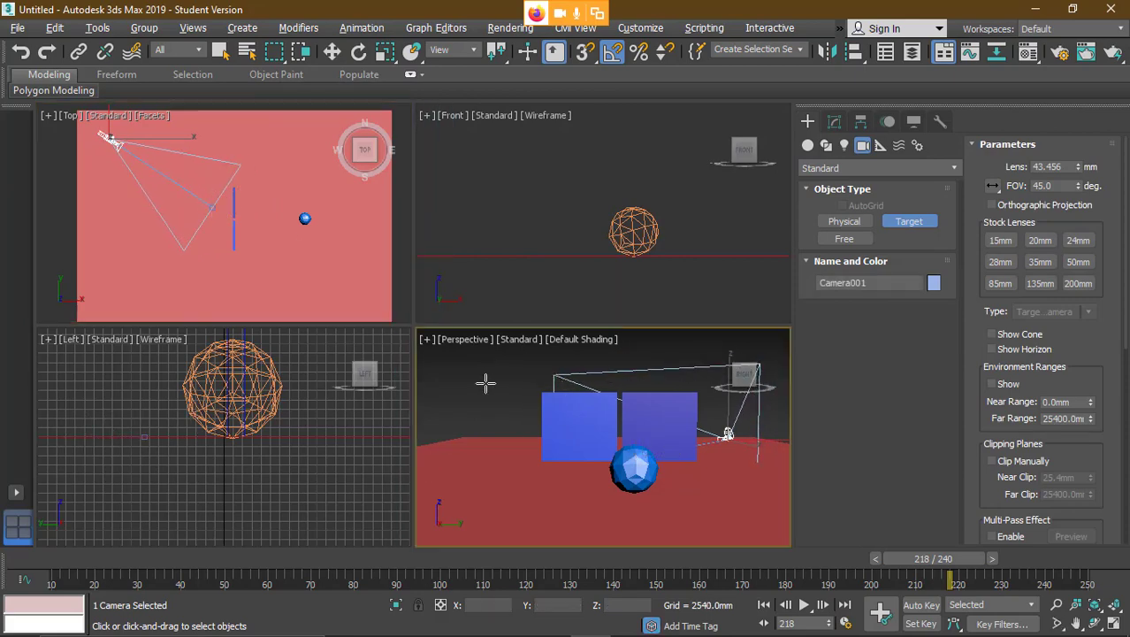
pyautogui.click(472, 345)
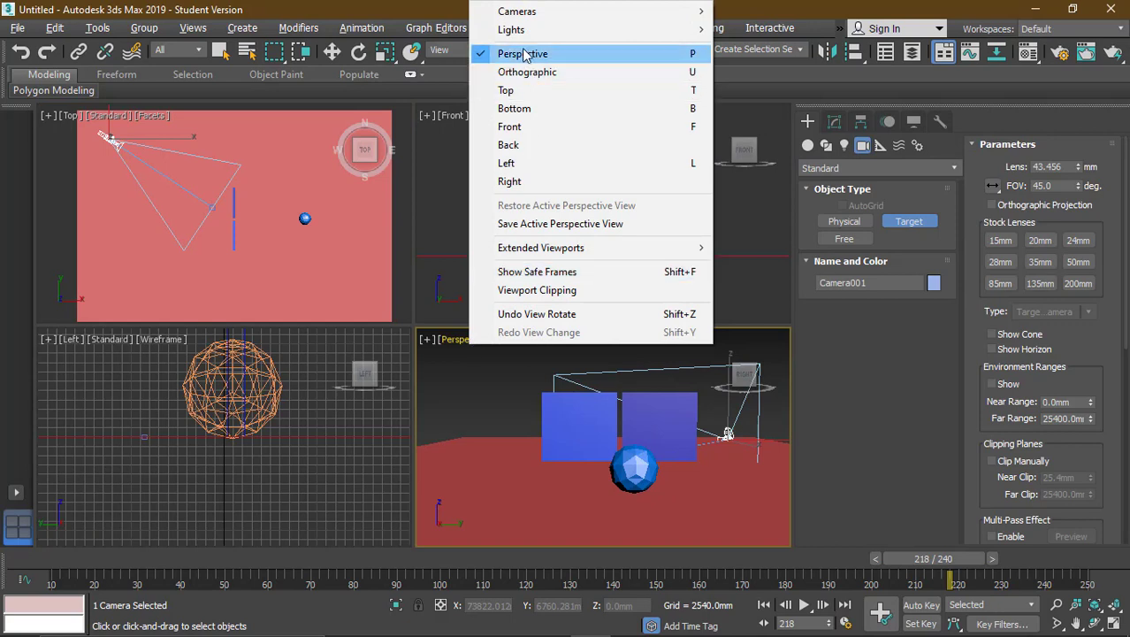
pyautogui.moveTo(700, 16)
pyautogui.click(761, 11)
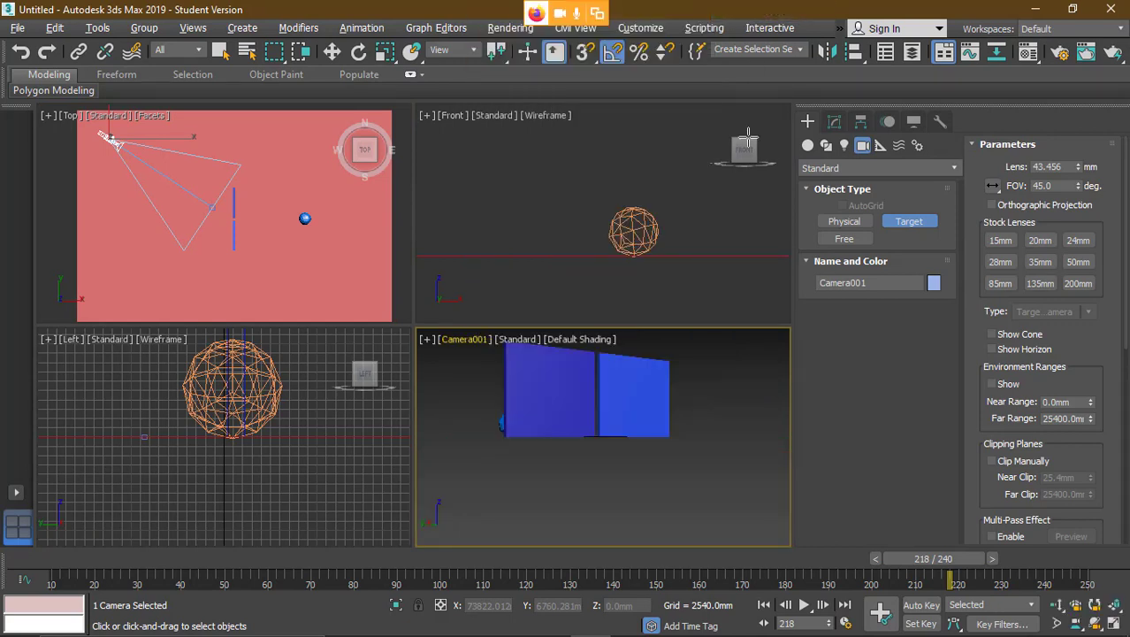
# - Exit camera creation, hide the Left view's grid, and raise the camera there to a height of about 4250 mm
pyautogui.rightClick(399, 369)
pyautogui.click(107, 379)
pyautogui.press('g')
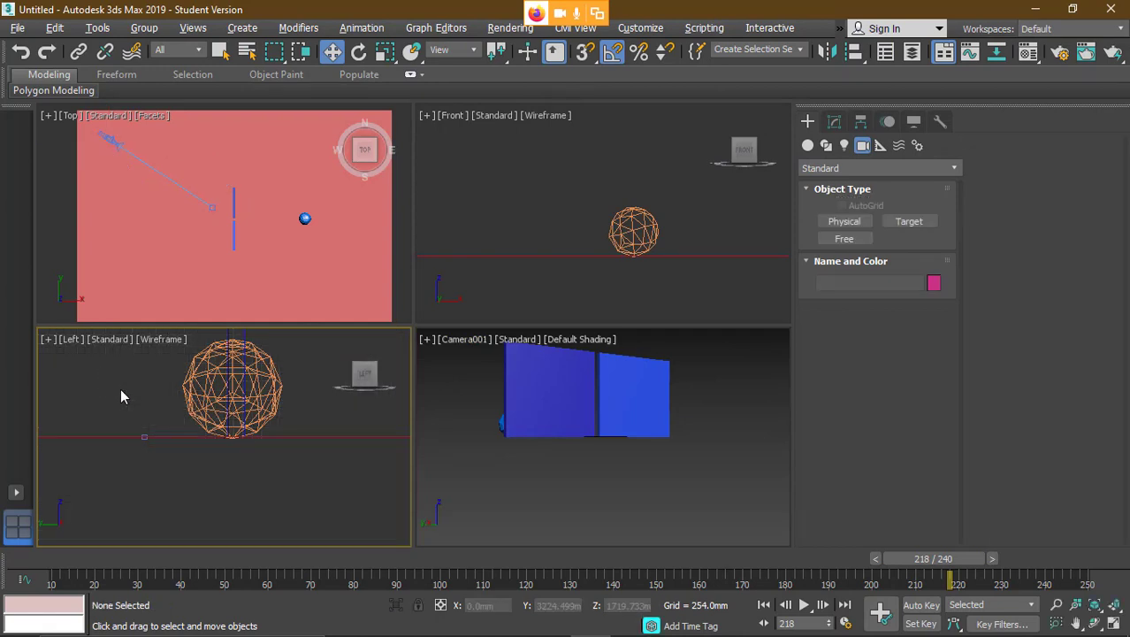
pyautogui.moveTo(133, 418); pyautogui.dragTo(212, 468, button='middle')
pyautogui.scroll(-5, 153, 472)
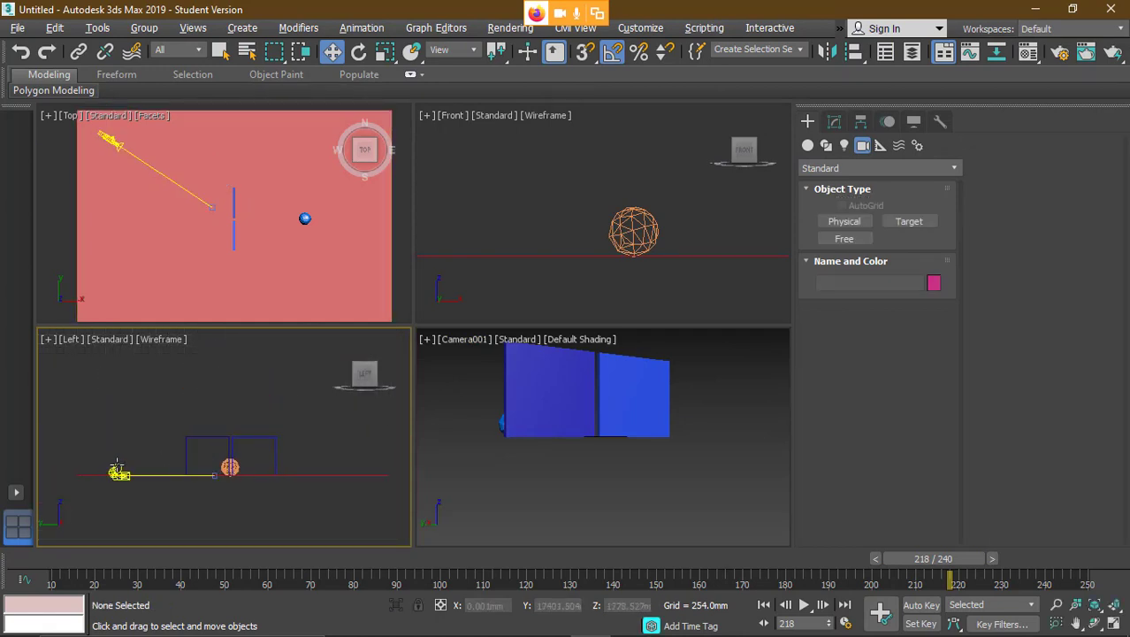
pyautogui.click(117, 471)
pyautogui.moveTo(119, 408); pyautogui.dragTo(191, 402)
# - Select the floor plane and freeze it so that it cannot be picked instead of the camera target
pyautogui.click(213, 473)
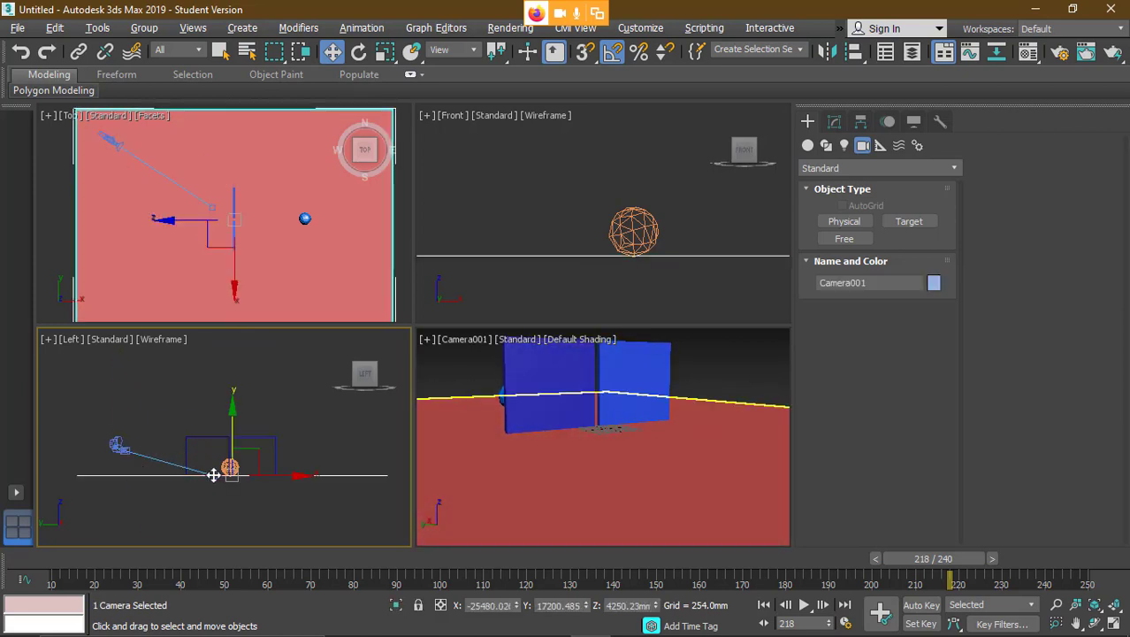
pyautogui.moveTo(256, 442); pyautogui.dragTo(243, 463)
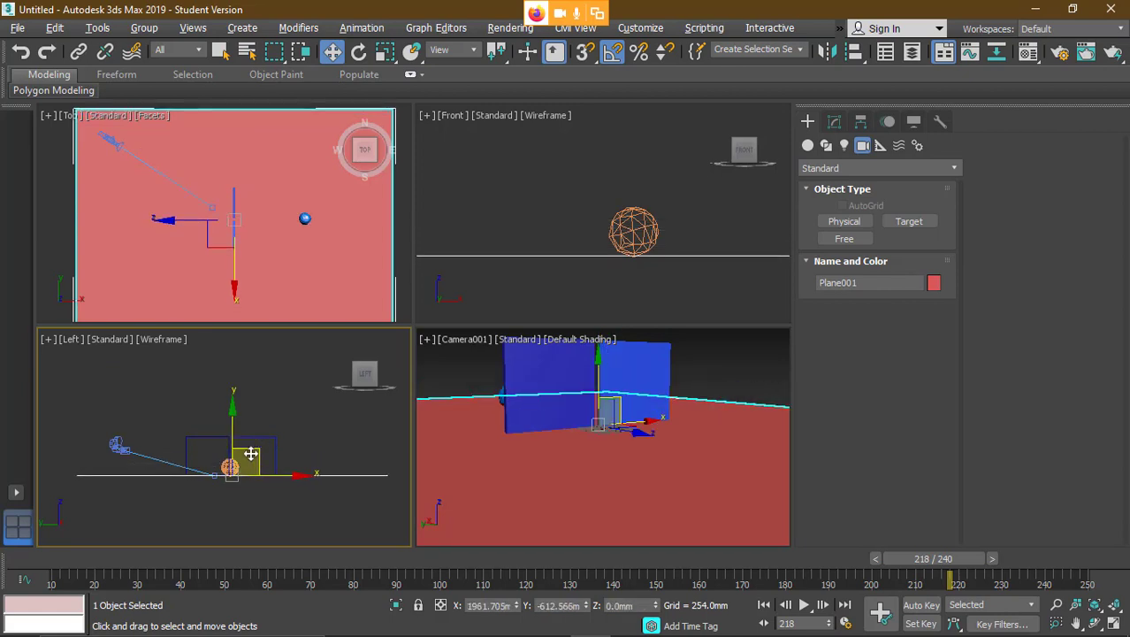
pyautogui.click(184, 469)
pyautogui.click(227, 478)
pyautogui.click(275, 165)
pyautogui.rightClick(275, 165)
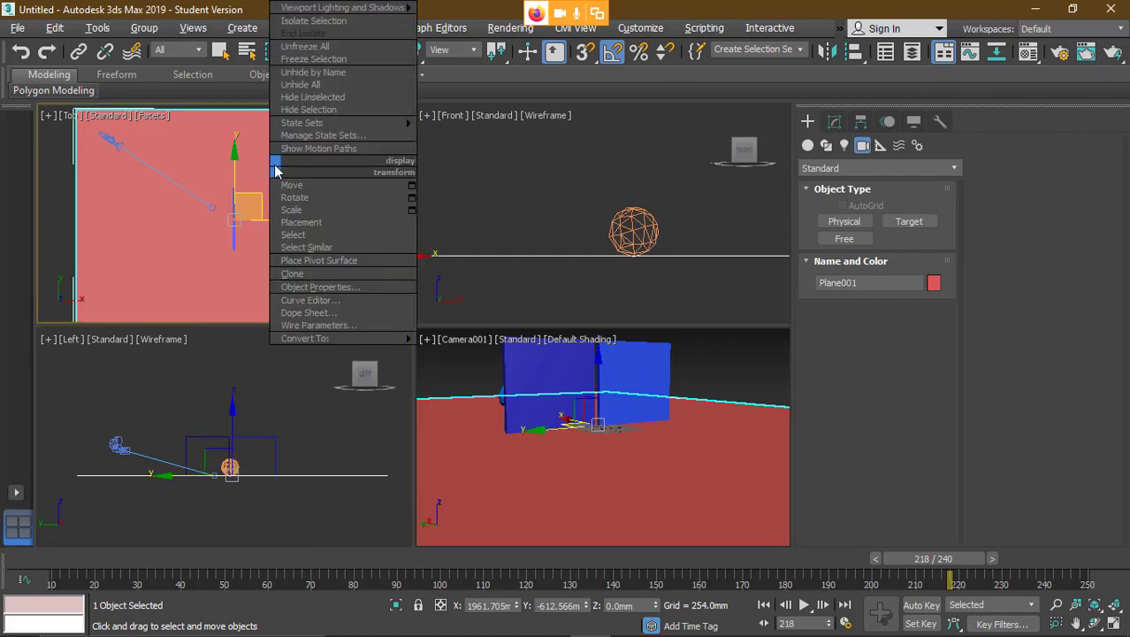
pyautogui.click(311, 59)
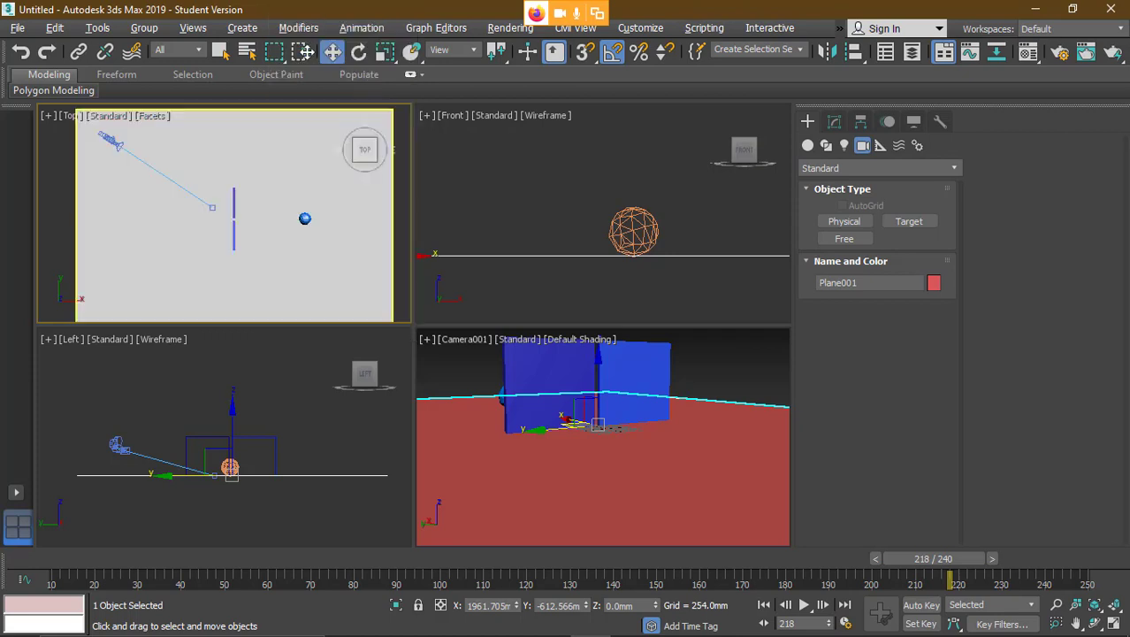
# - Raise the camera target to about 1178 mm and move the camera farther back, to about Y 20873 mm and Z 6180 mm
pyautogui.click(214, 476)
pyautogui.moveTo(245, 447); pyautogui.dragTo(252, 442)
pyautogui.click(117, 445)
pyautogui.click(116, 445)
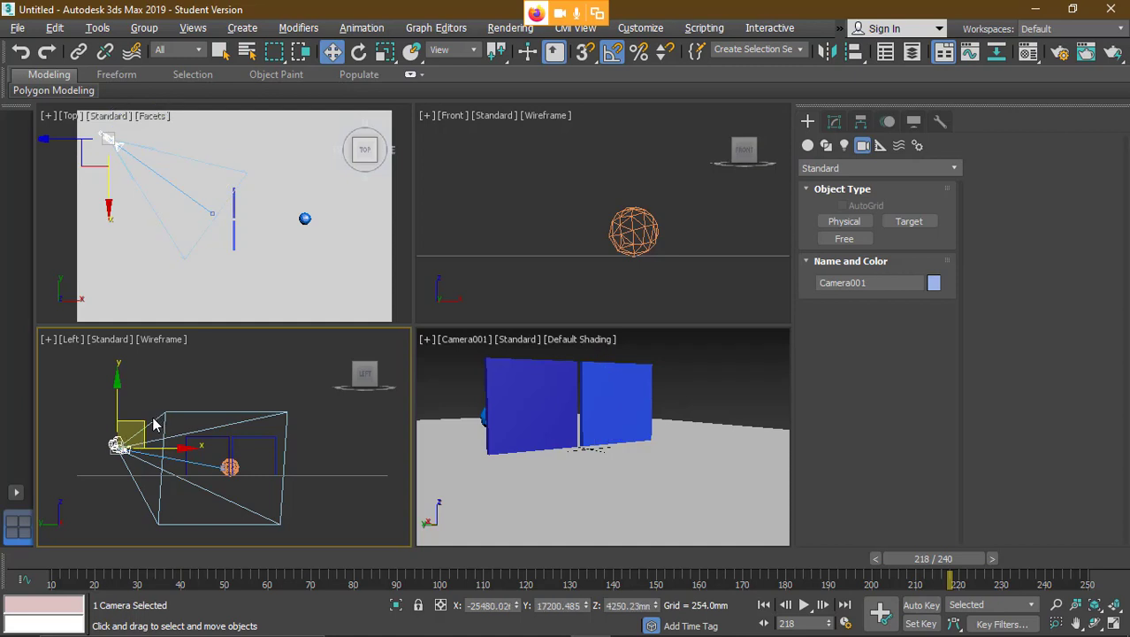
pyautogui.moveTo(141, 420); pyautogui.dragTo(111, 407)
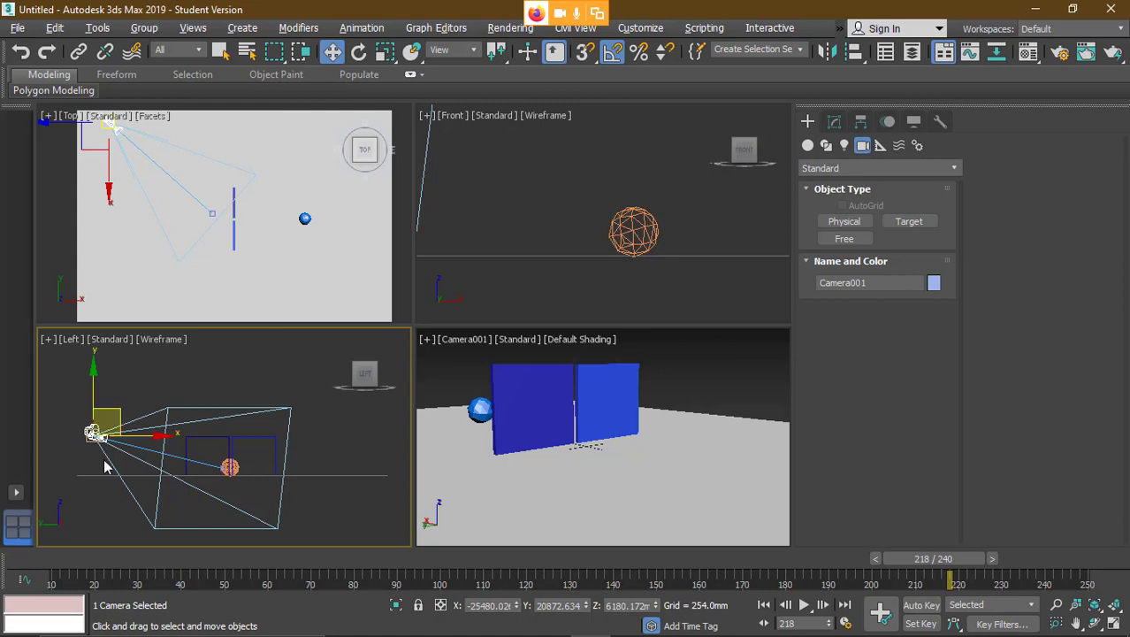
pyautogui.click(145, 380)
pyautogui.click(129, 435)
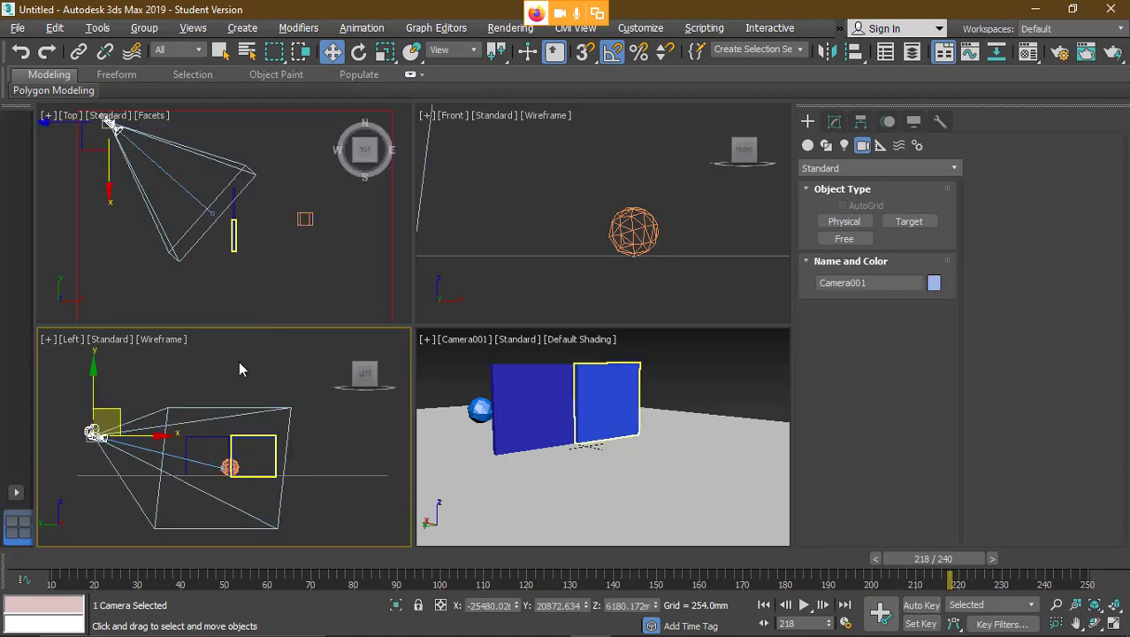
# - Go to frame 10 and move the camera to about X -2880 mm, Y 31568 mm, level with its target along X
pyautogui.click(212, 213)
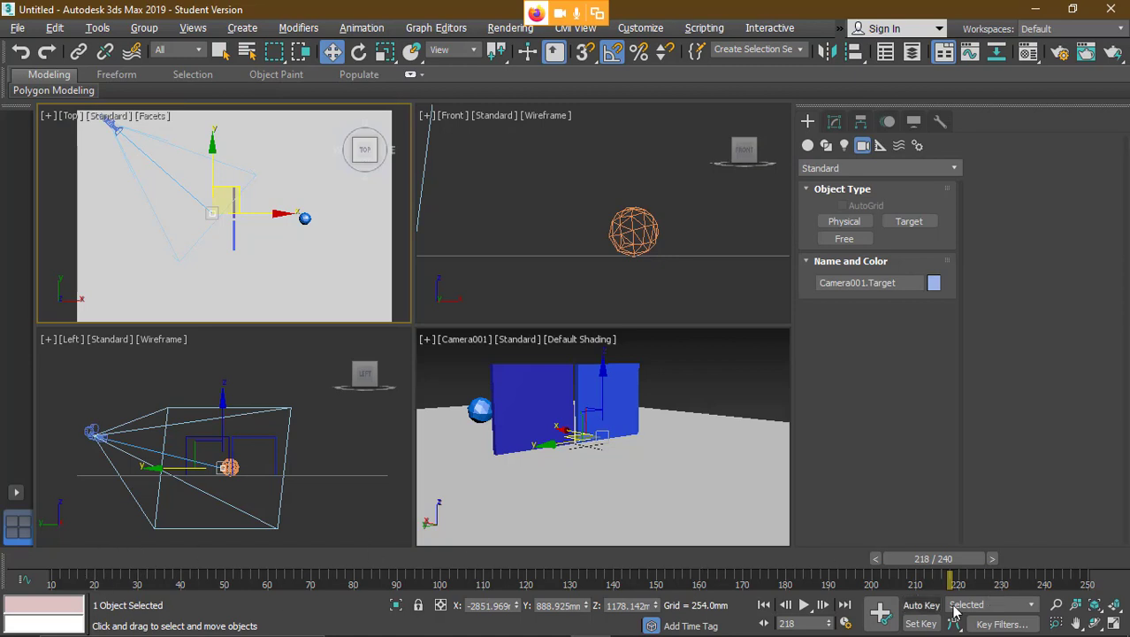
pyautogui.moveTo(941, 564); pyautogui.dragTo(59, 559)
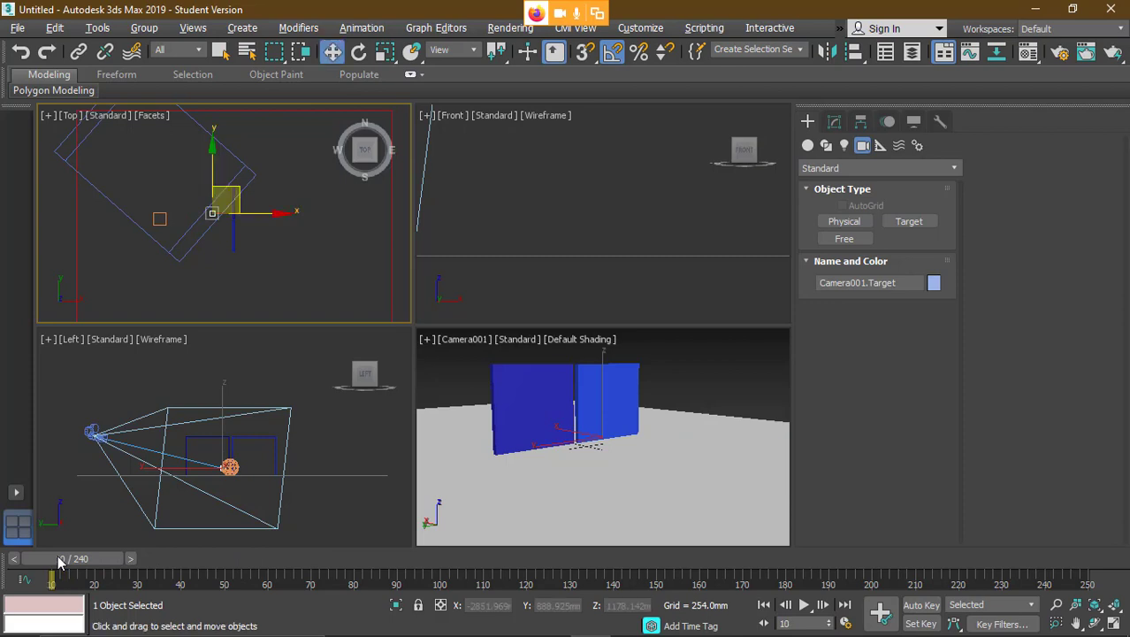
pyautogui.click(128, 368)
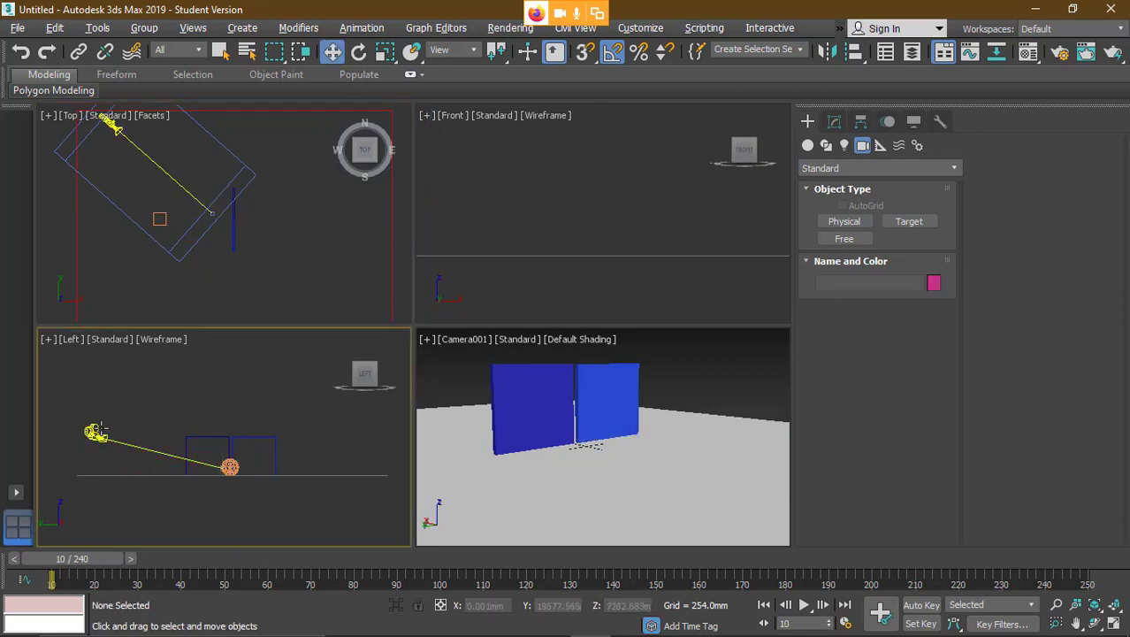
pyautogui.scroll(-2, 180, 249)
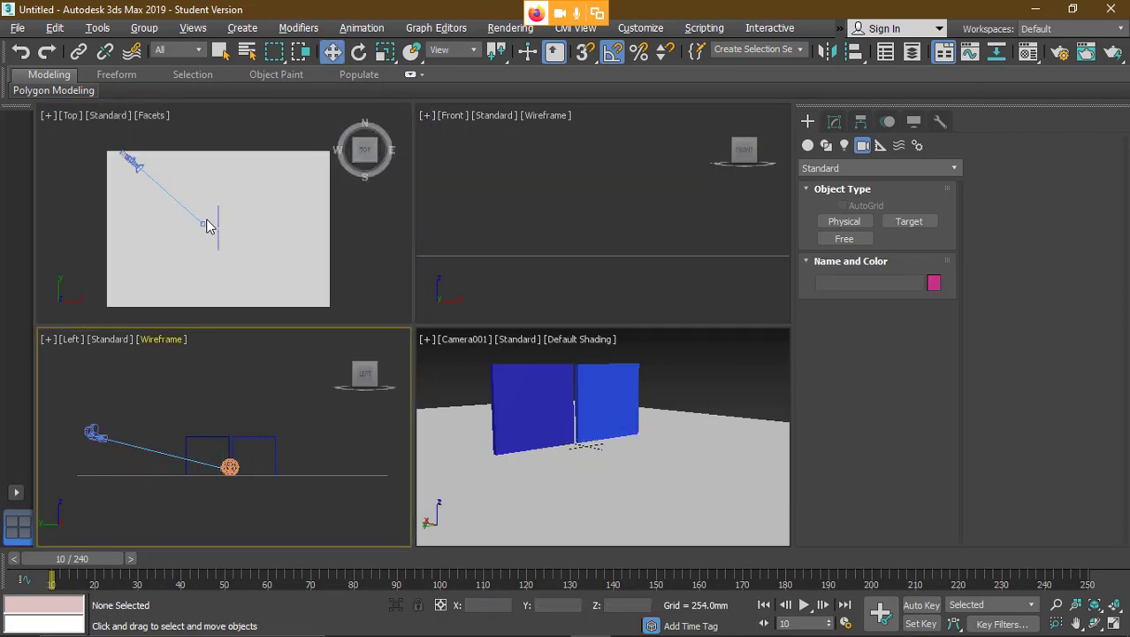
pyautogui.click(136, 162)
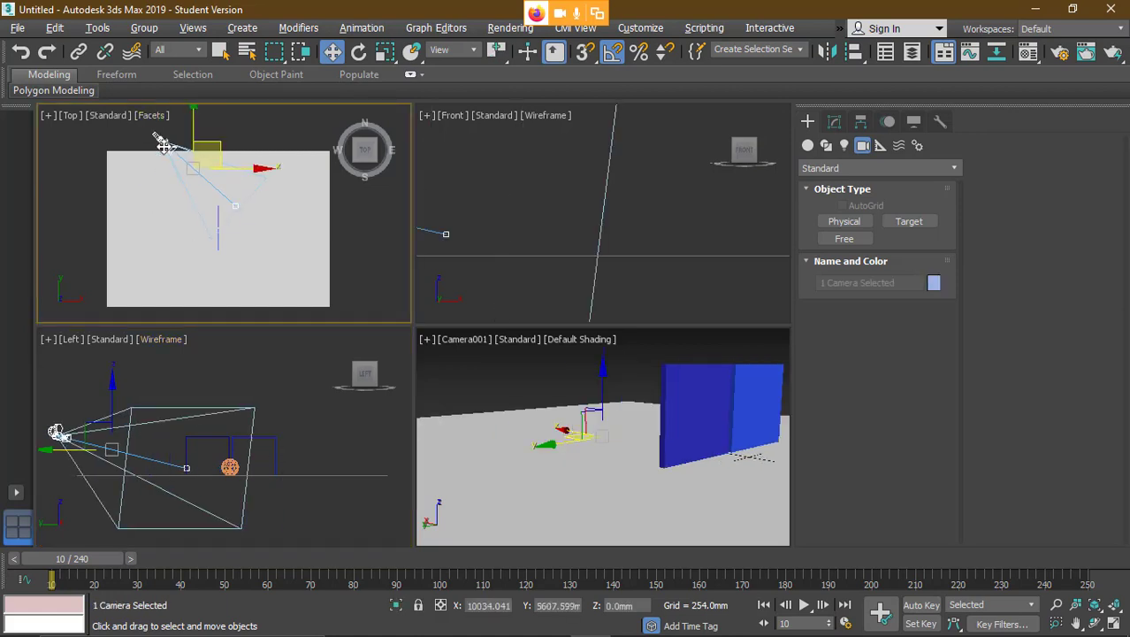
pyautogui.click(148, 135)
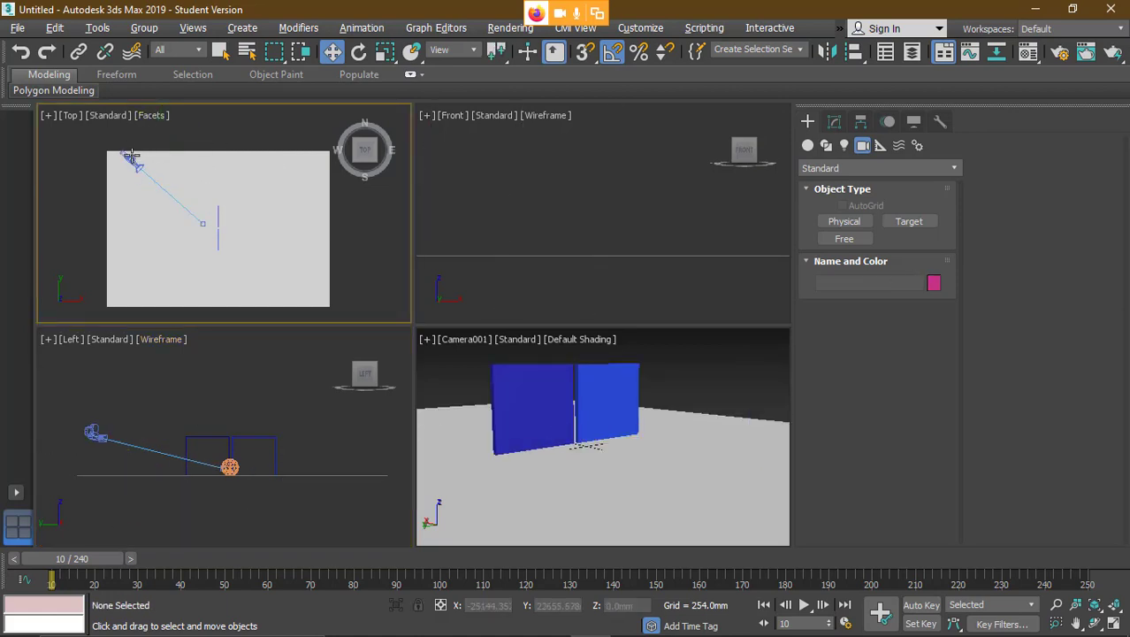
pyautogui.moveTo(131, 156); pyautogui.dragTo(229, 101)
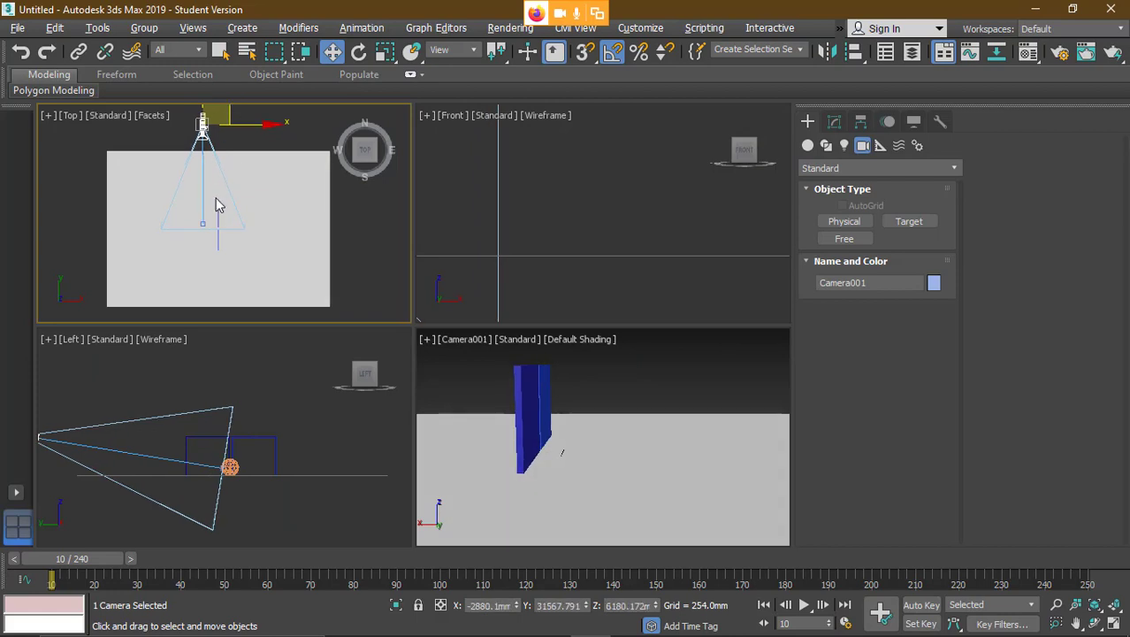
# - Move the camera target at frame 10 to about X -13071 mm, Y -116 mm, toward the ball's starting side
pyautogui.click(203, 221)
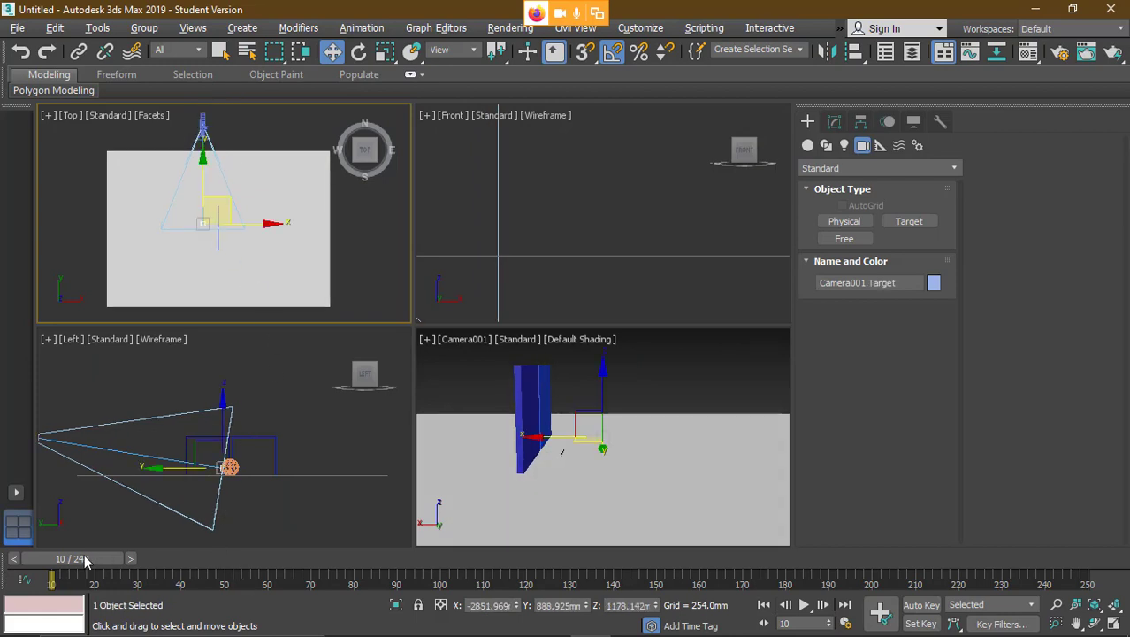
pyautogui.moveTo(84, 561)
pyautogui.mouseDown()
pyautogui.moveTo(991, 560)
pyautogui.moveTo(401, 550)
pyautogui.moveTo(71, 561)
pyautogui.mouseUp()
pyautogui.press('w')
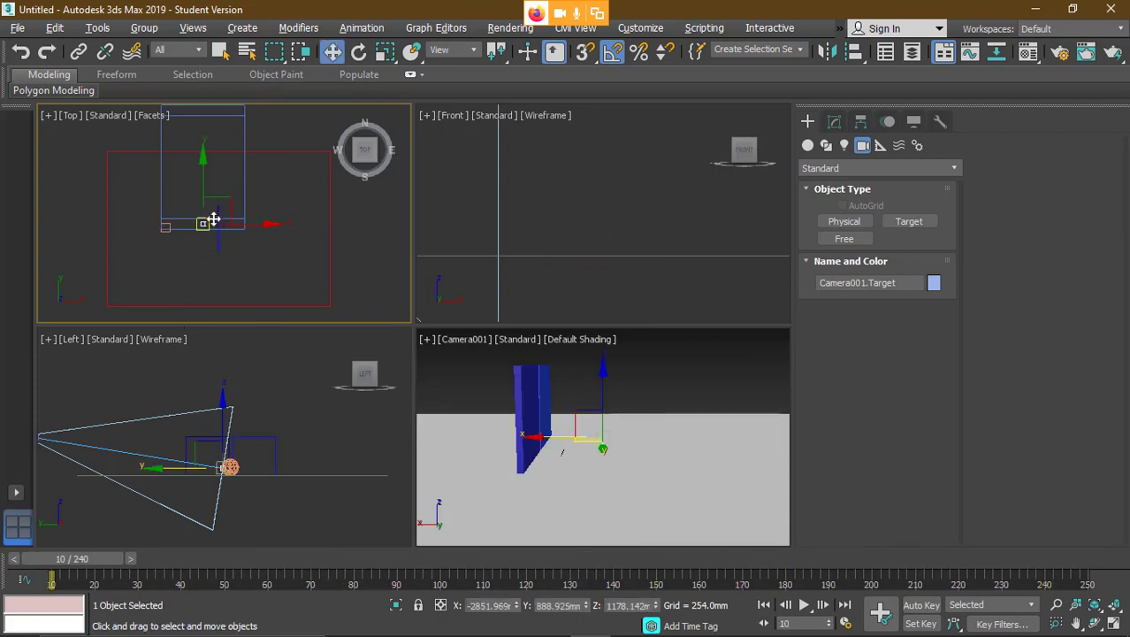
pyautogui.moveTo(214, 220); pyautogui.dragTo(193, 204)
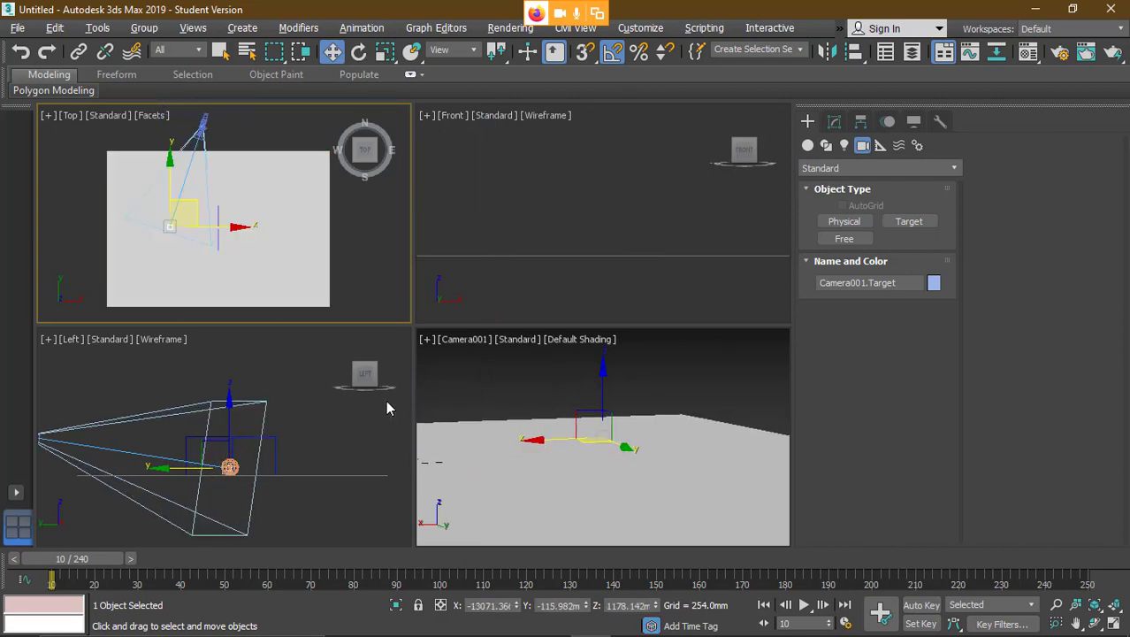
# - Turn on Auto Key and, at frame 68, move the camera target along X to about -2275 mm, beside the ball
pyautogui.click(920, 605)
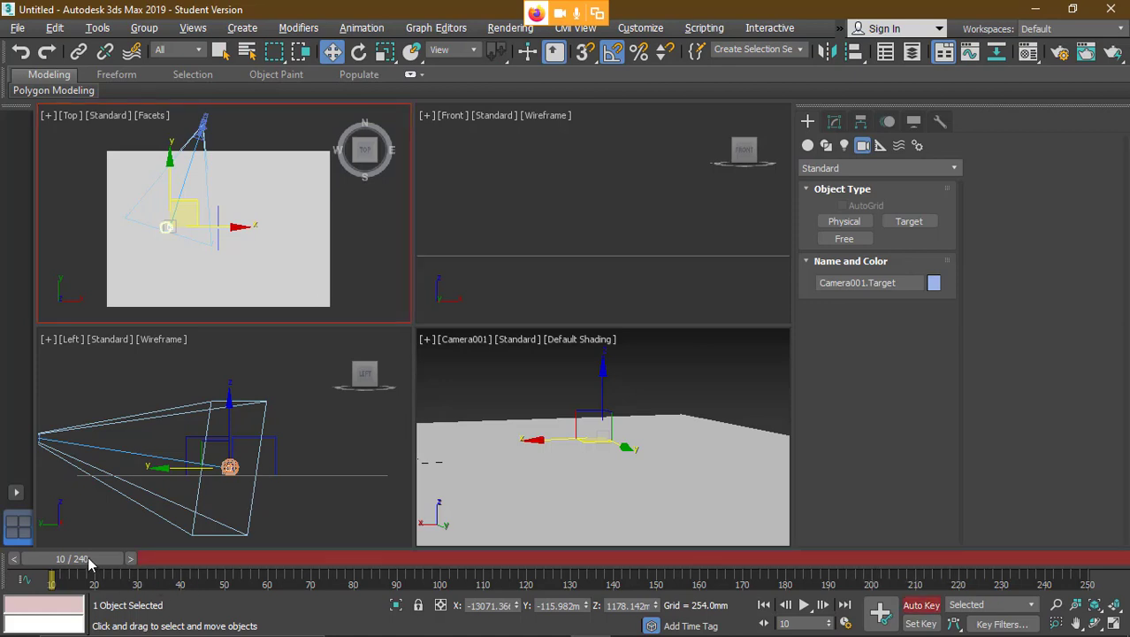
pyautogui.moveTo(88, 559); pyautogui.dragTo(313, 570)
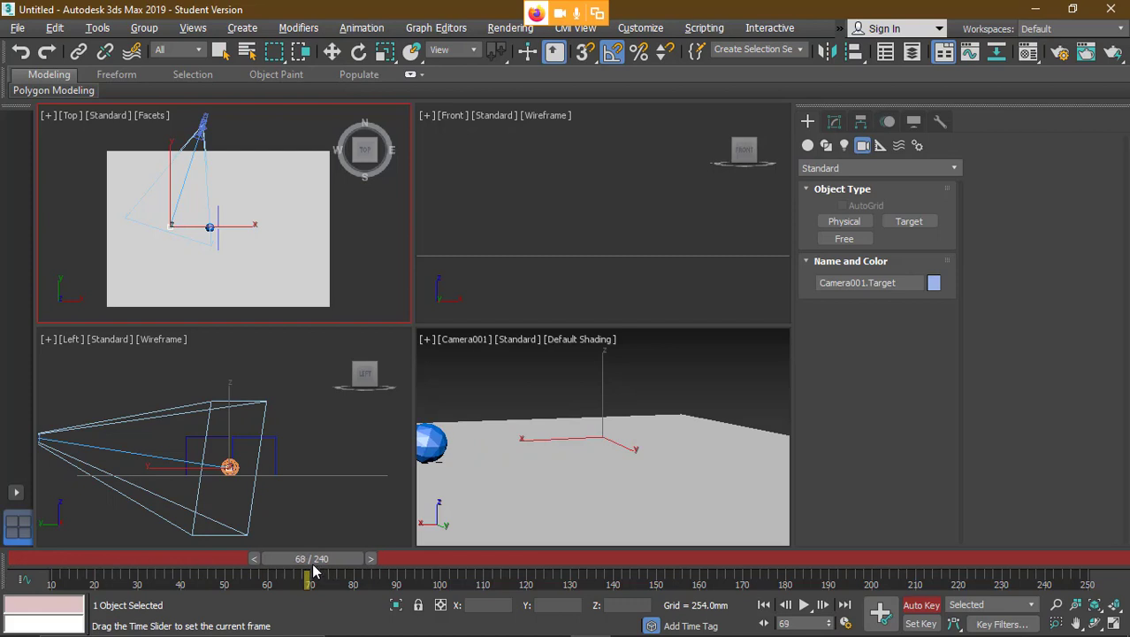
pyautogui.press('w')
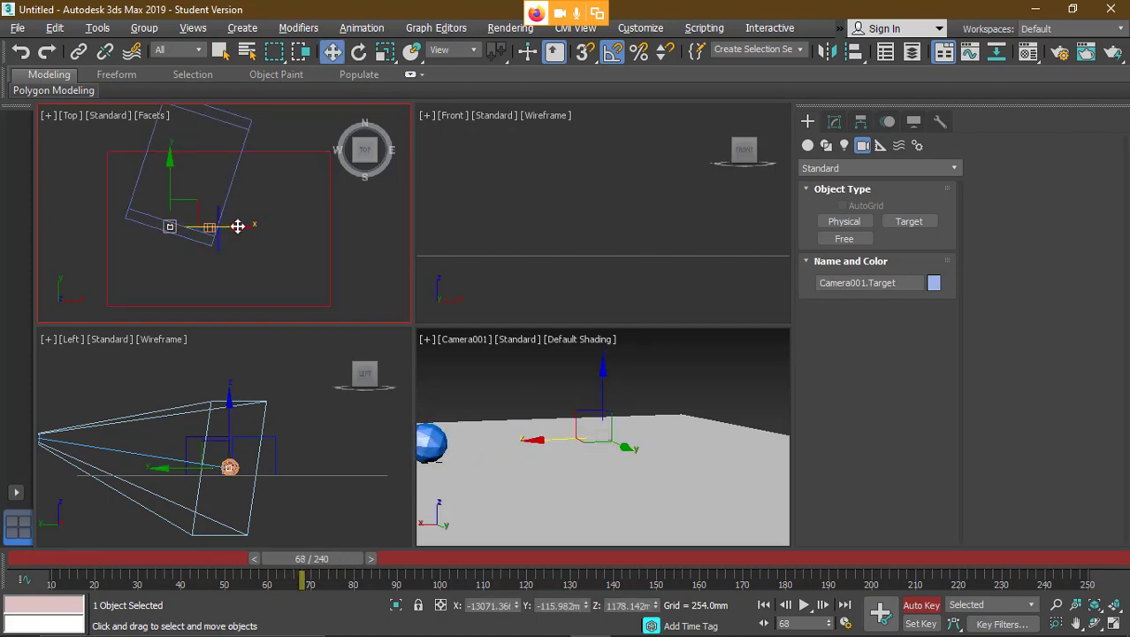
pyautogui.moveTo(237, 226); pyautogui.dragTo(271, 227)
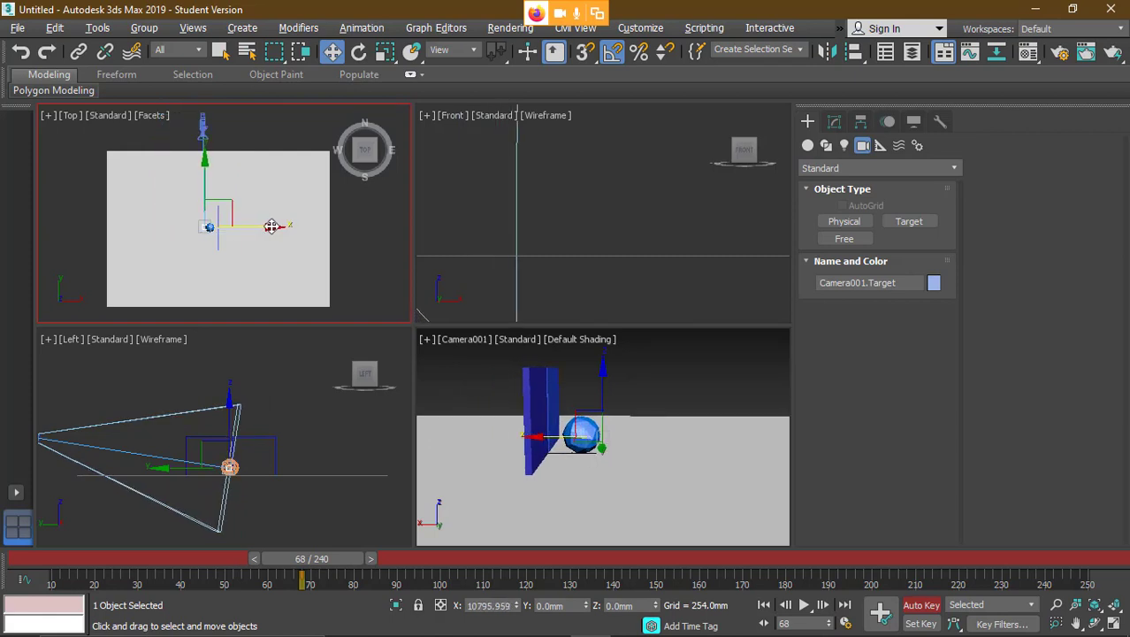
# - Set a key at frame 84 that holds the camera target in place while the doors open
pyautogui.moveTo(317, 563); pyautogui.dragTo(384, 571)
pyautogui.press('w')
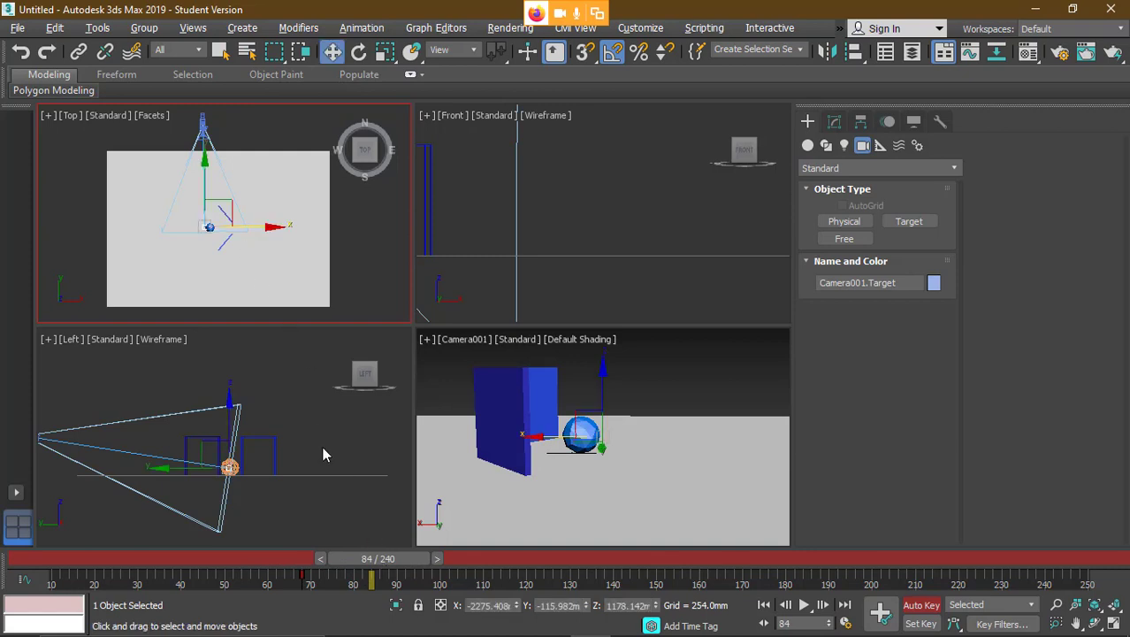
pyautogui.click(873, 612)
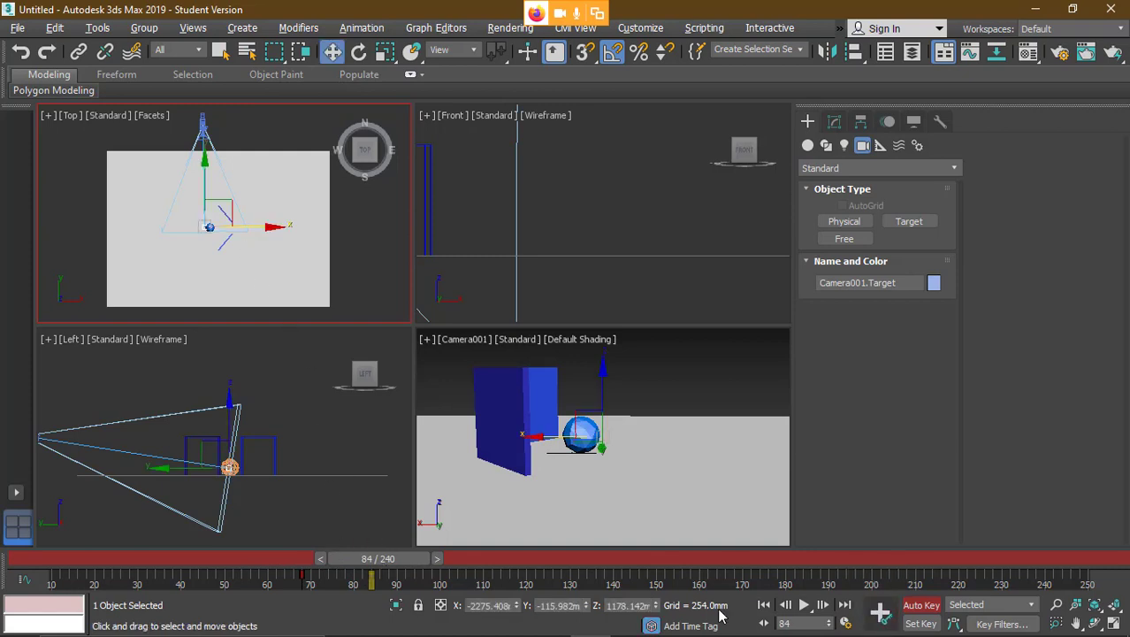
# - At frame 220, move the camera target about 19988 mm along X onto the ball, and turn off Auto Key
pyautogui.moveTo(379, 564); pyautogui.dragTo(947, 586)
pyautogui.press('w')
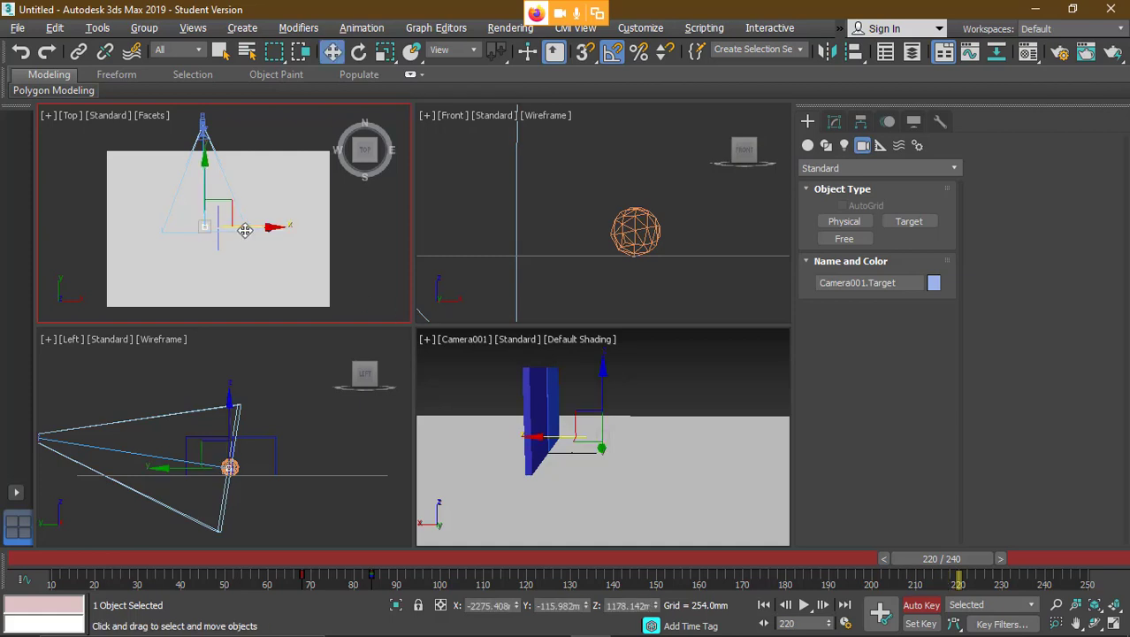
pyautogui.moveTo(254, 228); pyautogui.dragTo(319, 230)
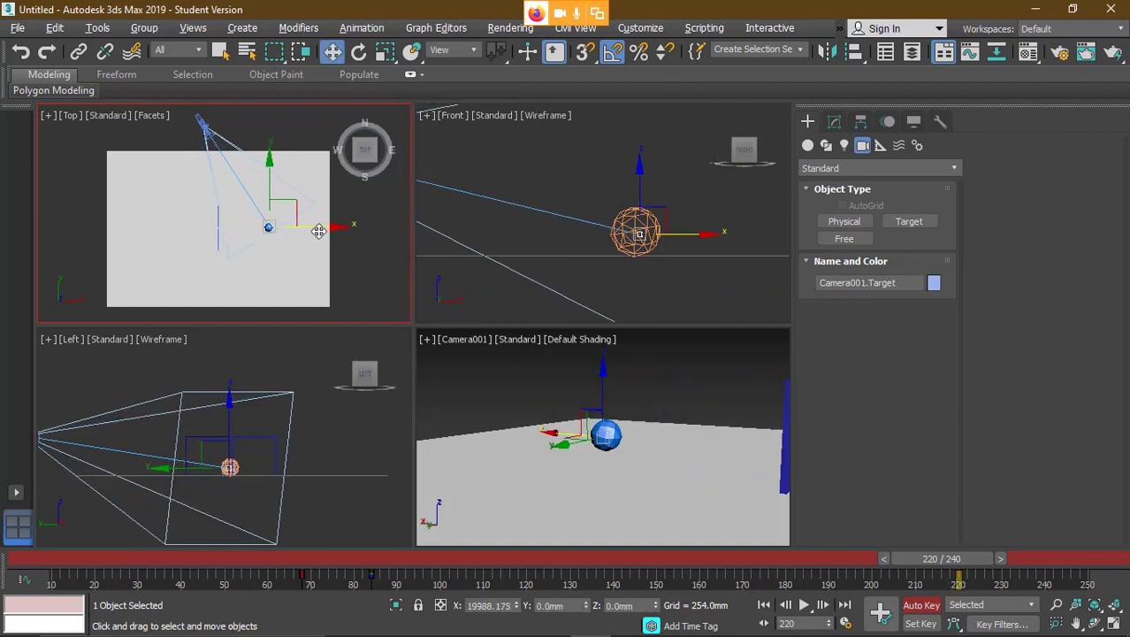
pyautogui.click(920, 605)
# - Play the animation in the Camera001 view to check how the camera follows the ball, and stop playback
pyautogui.click(466, 382)
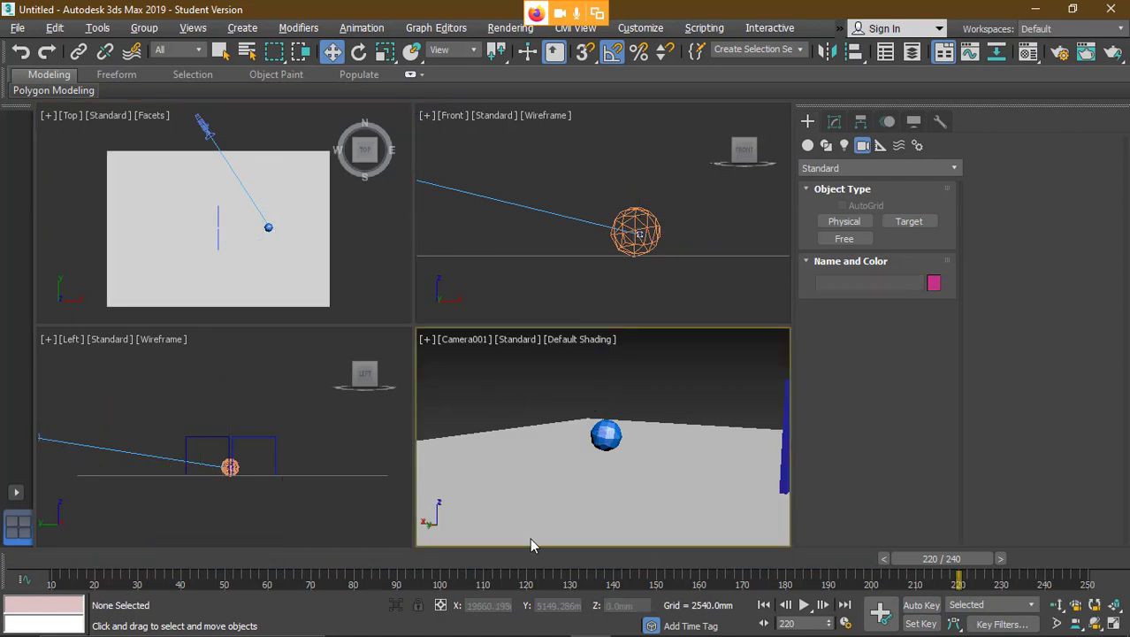
pyautogui.click(804, 605)
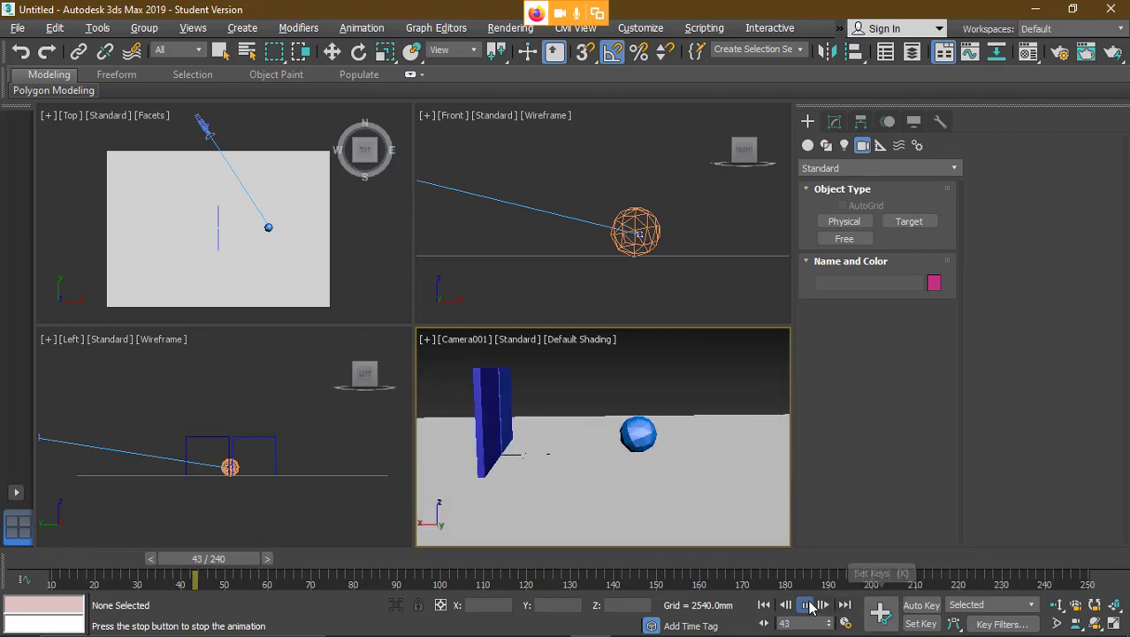
pyautogui.click(826, 606)
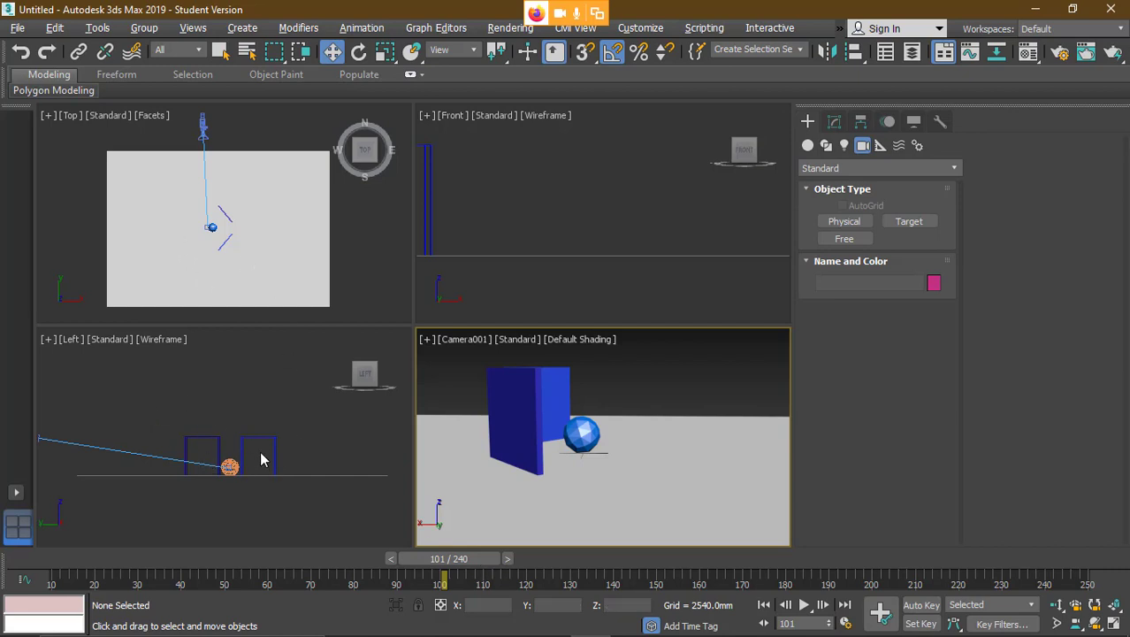
pyautogui.click(203, 122)
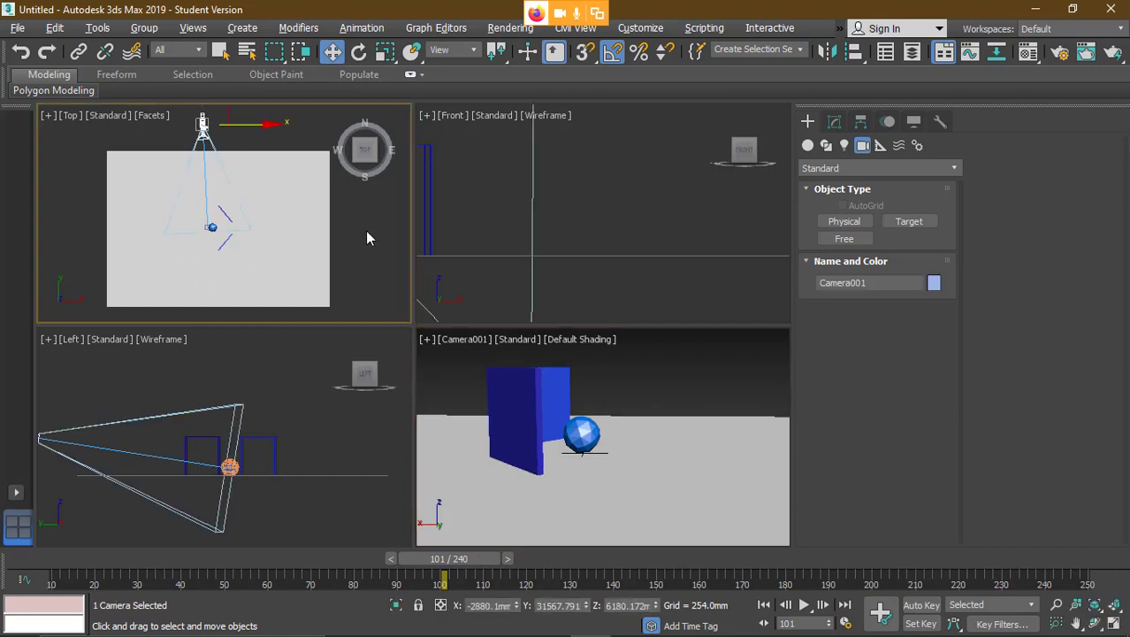
pyautogui.click(915, 221)
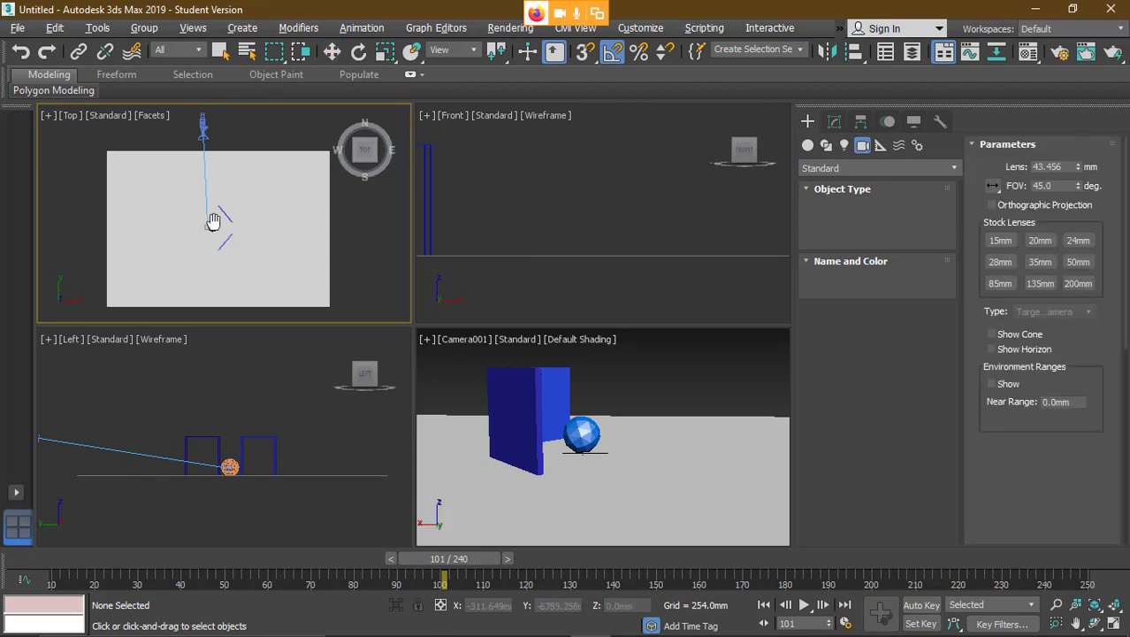
pyautogui.moveTo(214, 254); pyautogui.dragTo(223, 209, button='middle')
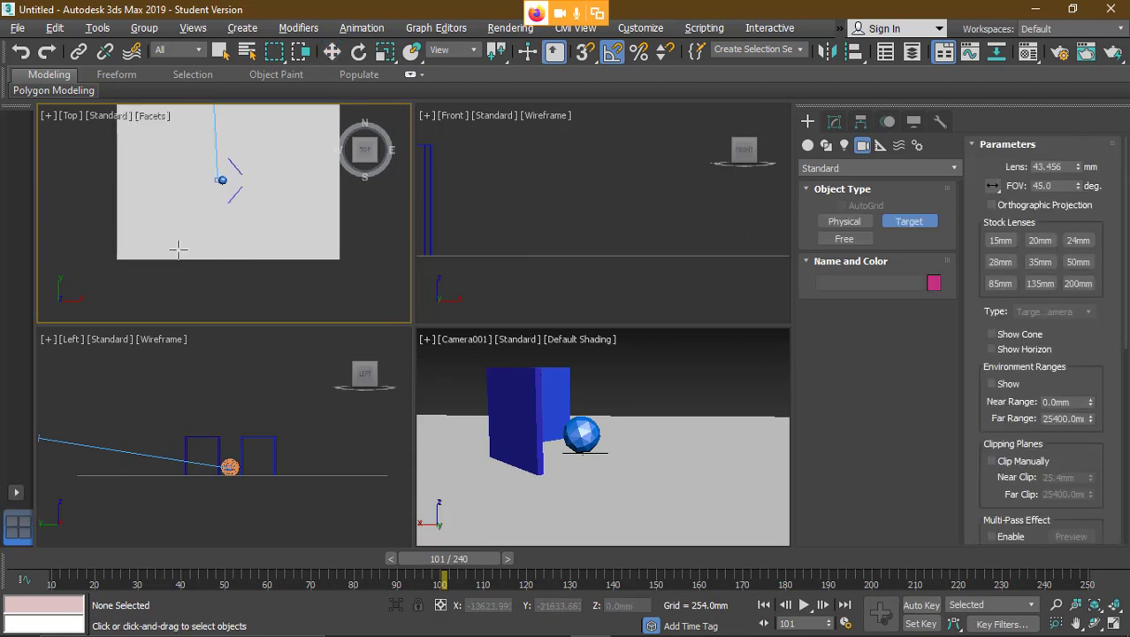
pyautogui.scroll(-3, 302, 228)
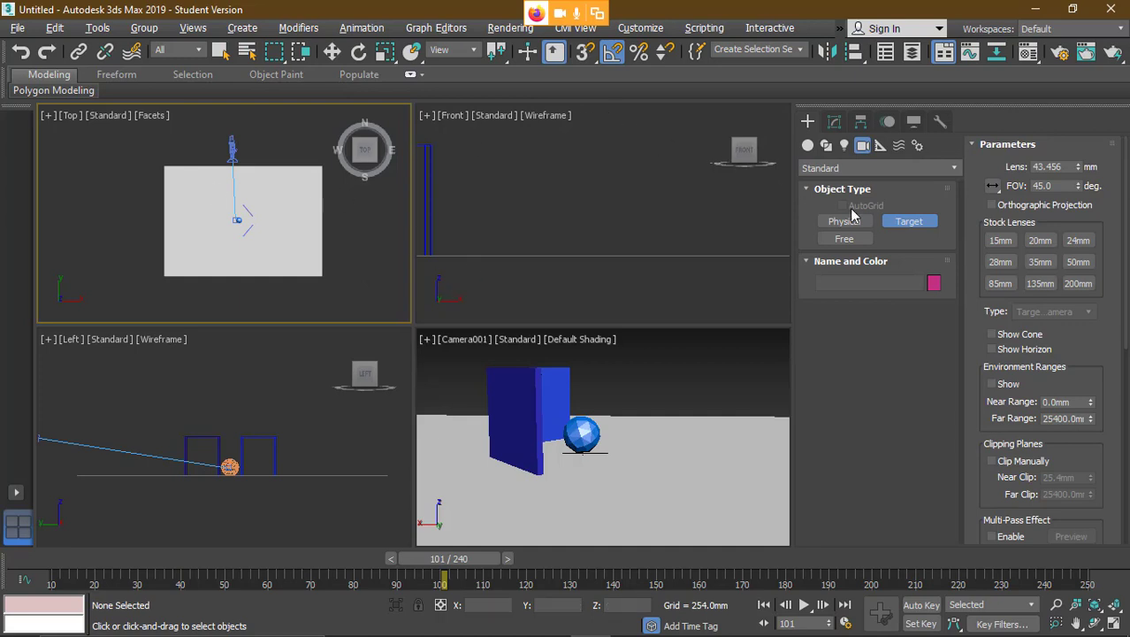
pyautogui.rightClick(609, 180)
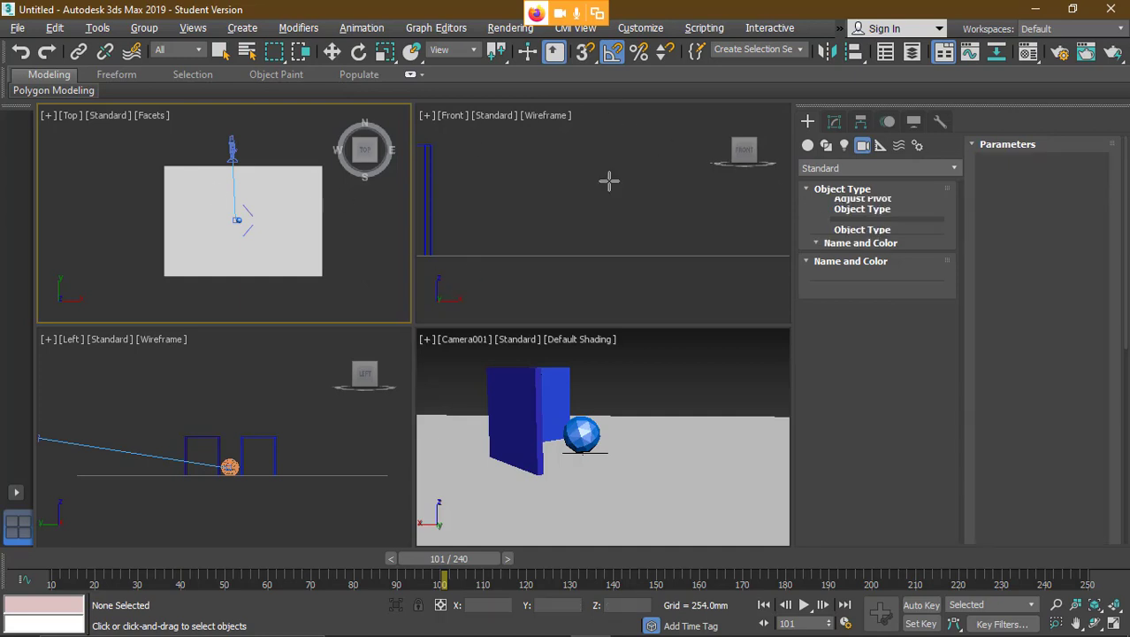
# - Create a second target camera aimed at the ball, and move it to about X -818 mm, Y -34402 mm, opposite the first
pyautogui.click(898, 220)
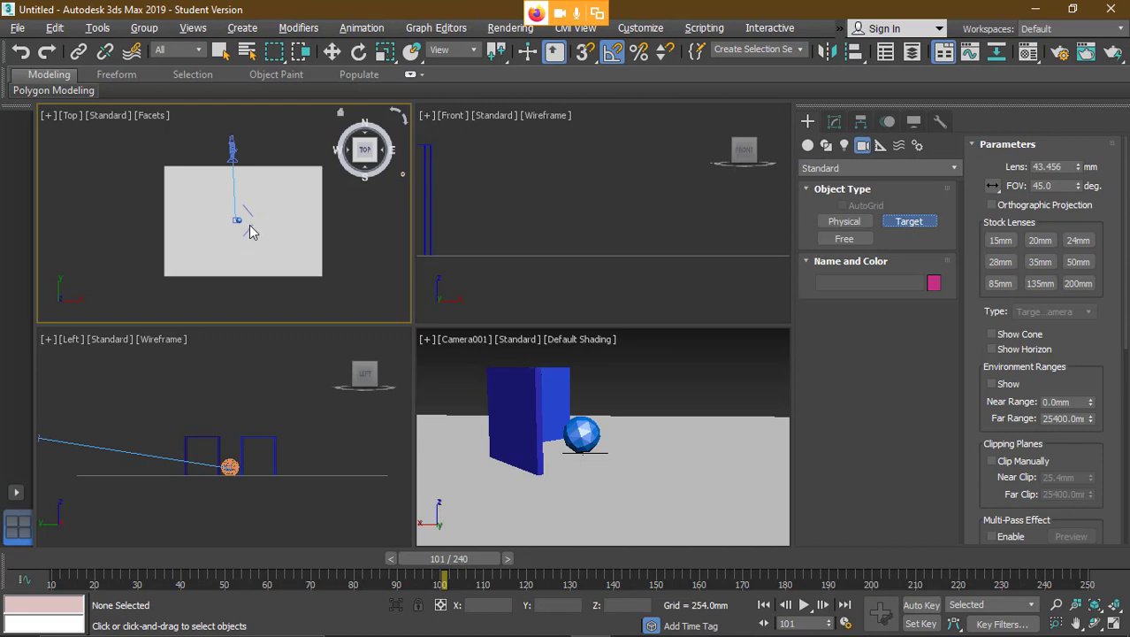
pyautogui.scroll(2, 237, 228)
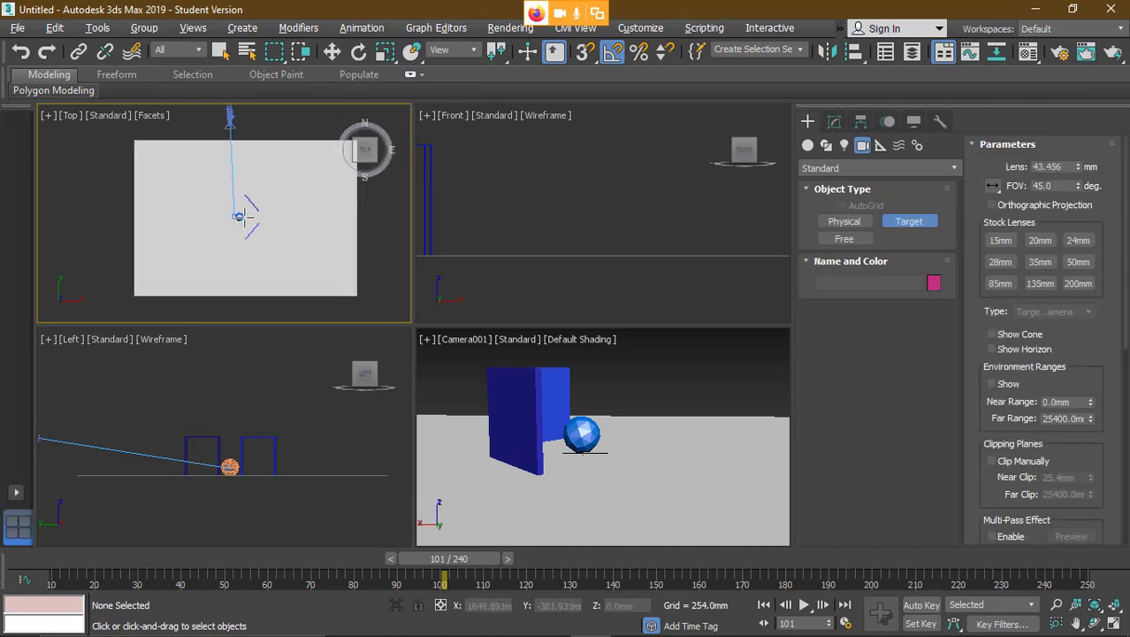
pyautogui.moveTo(239, 219); pyautogui.dragTo(244, 319)
pyautogui.hotkey('ctrl', 'z')
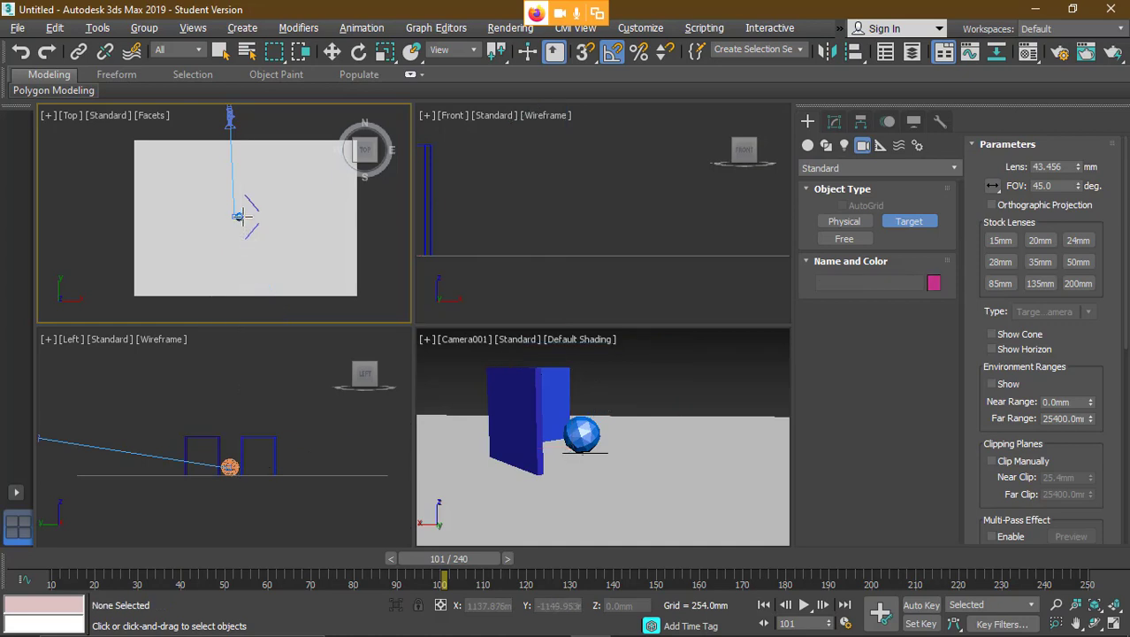
pyautogui.moveTo(285, 124); pyautogui.dragTo(242, 218)
pyautogui.press('w')
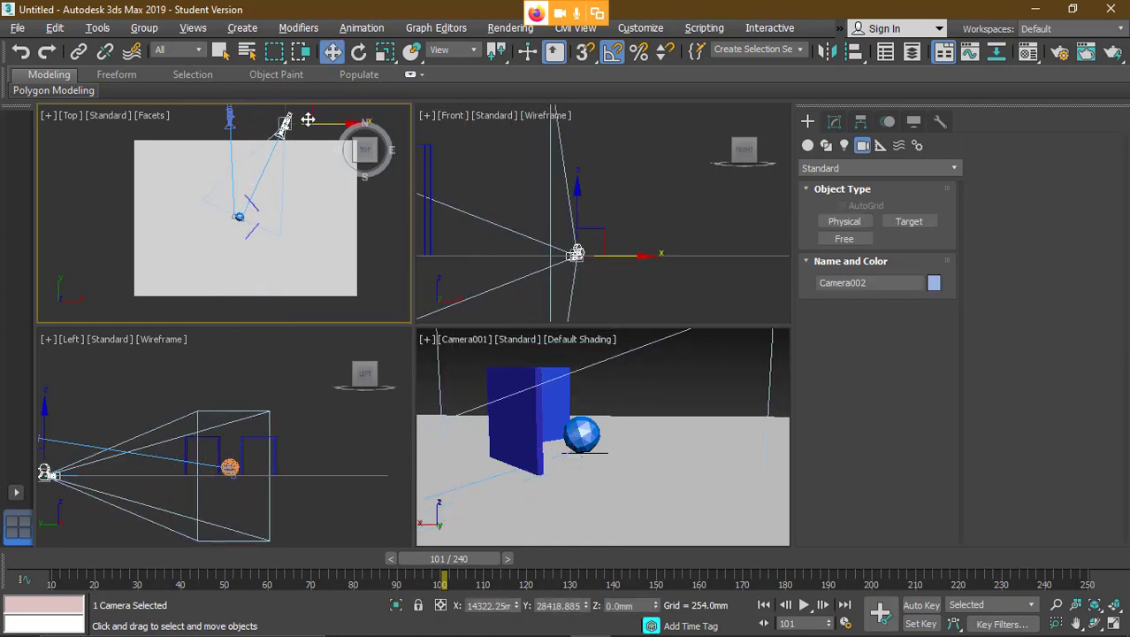
pyautogui.moveTo(310, 128); pyautogui.dragTo(262, 316)
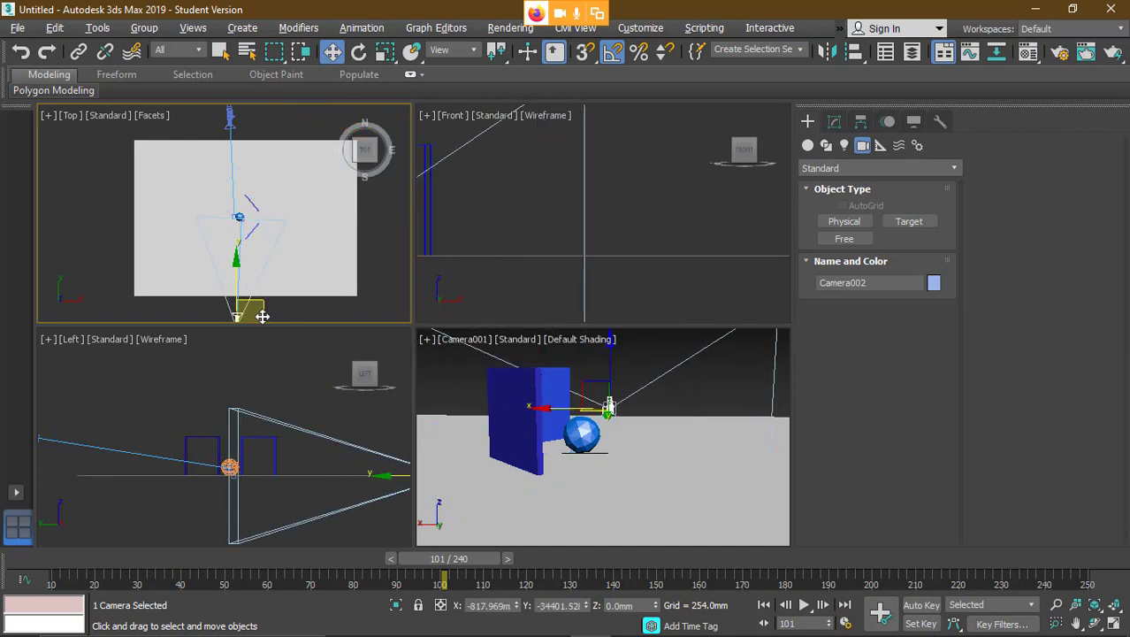
# - Open the second camera's modifier parameters and keep that camera selected in the Top view
pyautogui.click(231, 115)
pyautogui.click(832, 122)
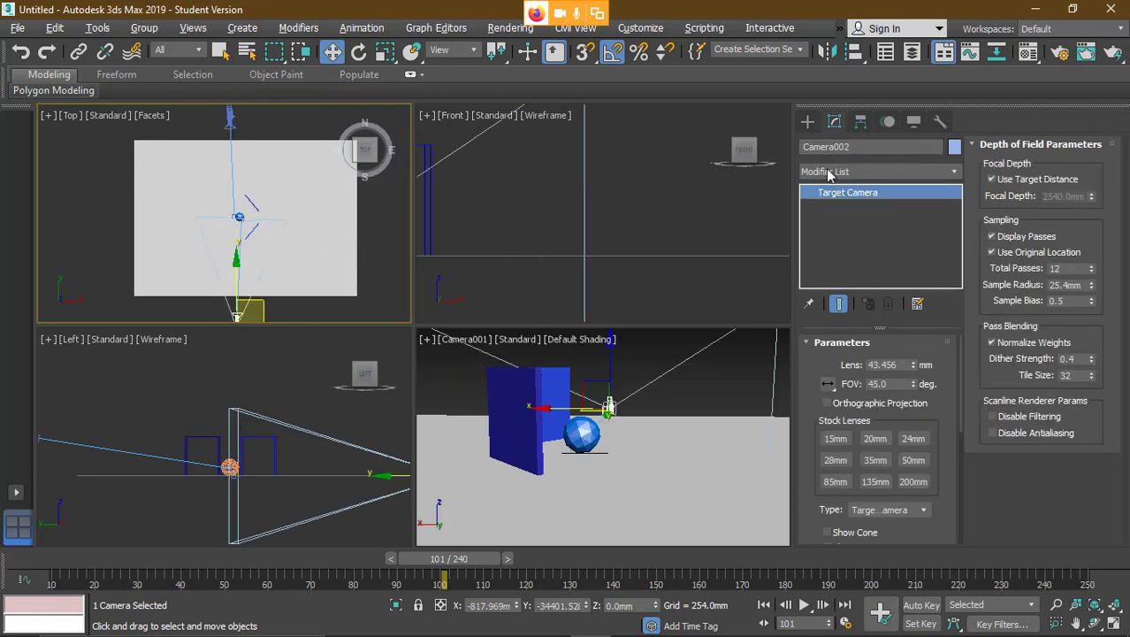
pyautogui.click(170, 233)
pyautogui.moveTo(256, 234)
pyautogui.mouseDown(button='middle')
pyautogui.moveTo(273, 210)
pyautogui.moveTo(260, 240)
pyautogui.mouseUp(button='middle')
pyautogui.scroll(-2, 272, 217)
pyautogui.click(250, 297)
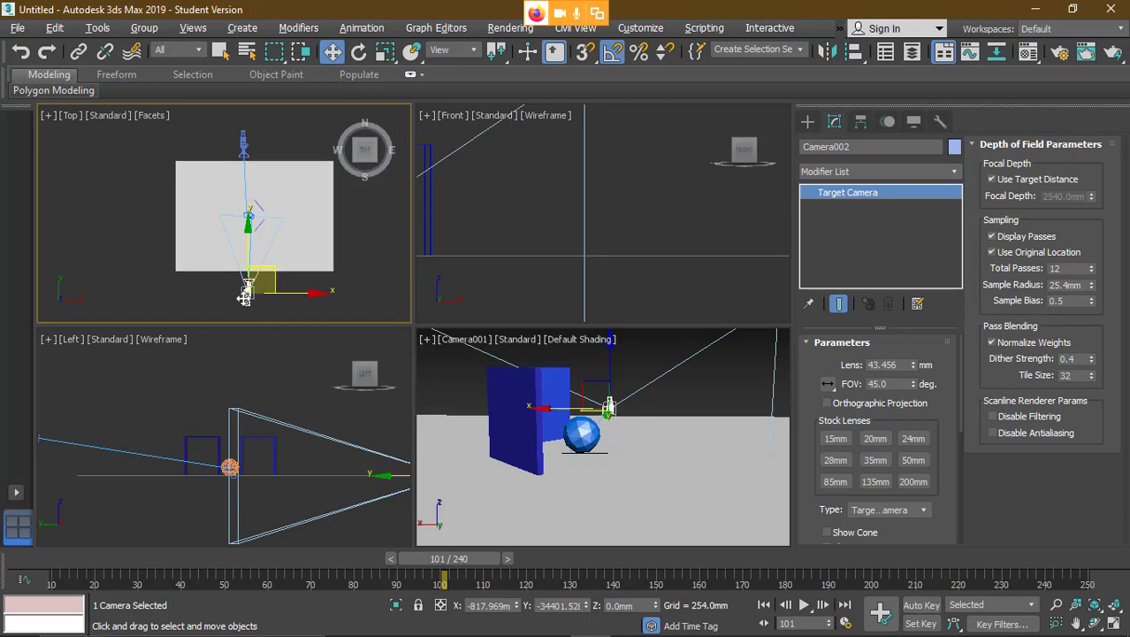
# - Scrub the animation back to frame 25 and show the Camera002 view in the Front viewport
pyautogui.moveTo(473, 570); pyautogui.dragTo(158, 566)
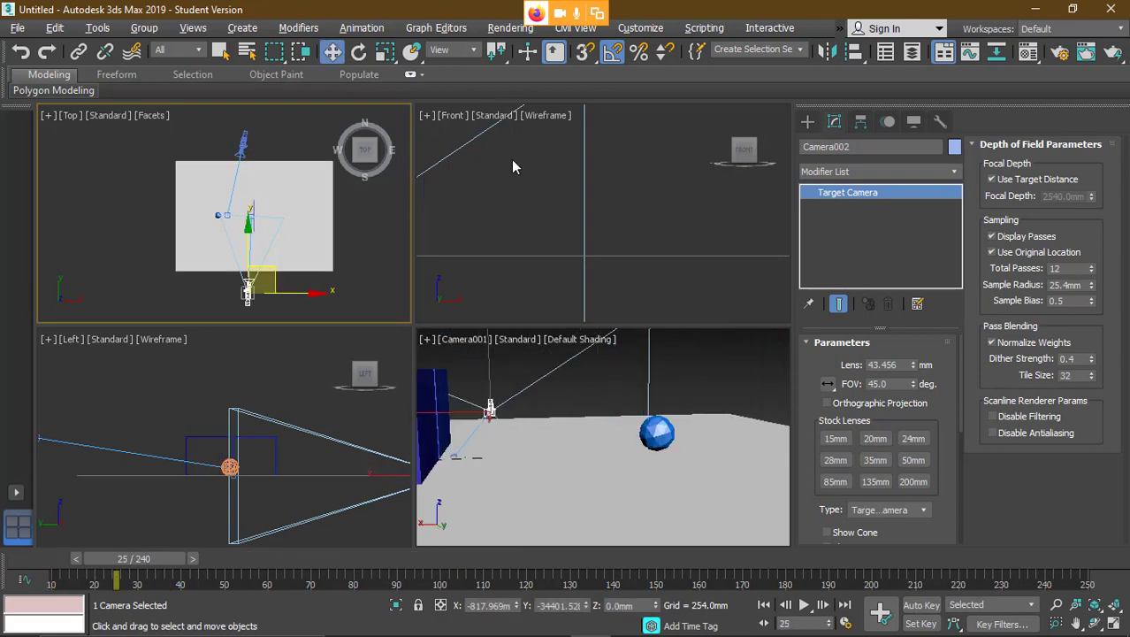
pyautogui.click(453, 115)
pyautogui.moveTo(500, 133)
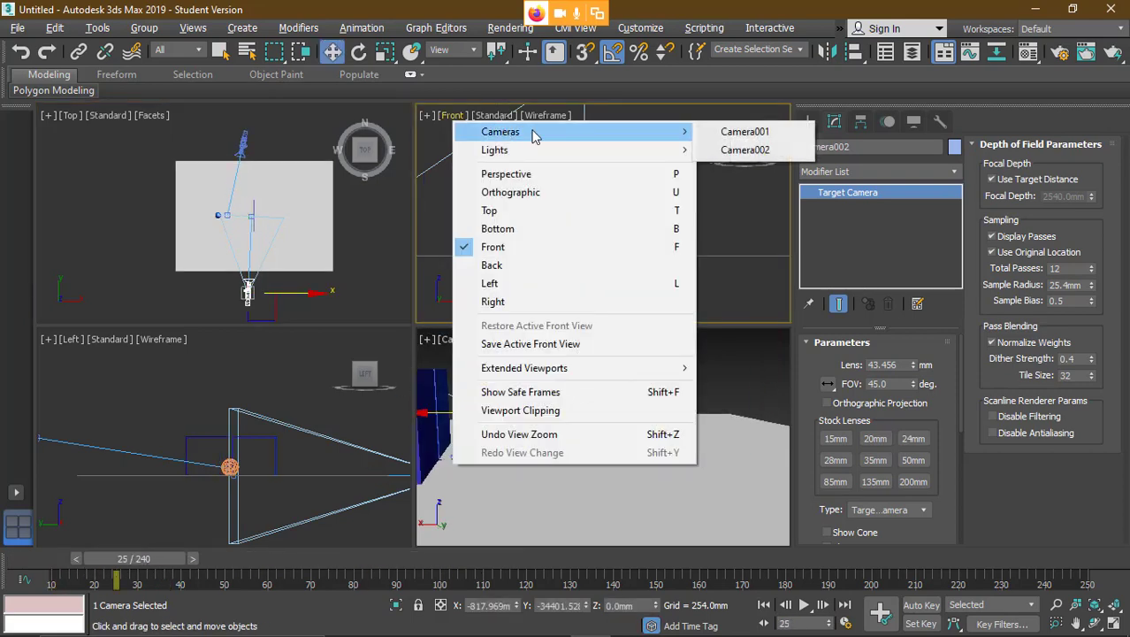
pyautogui.click(730, 150)
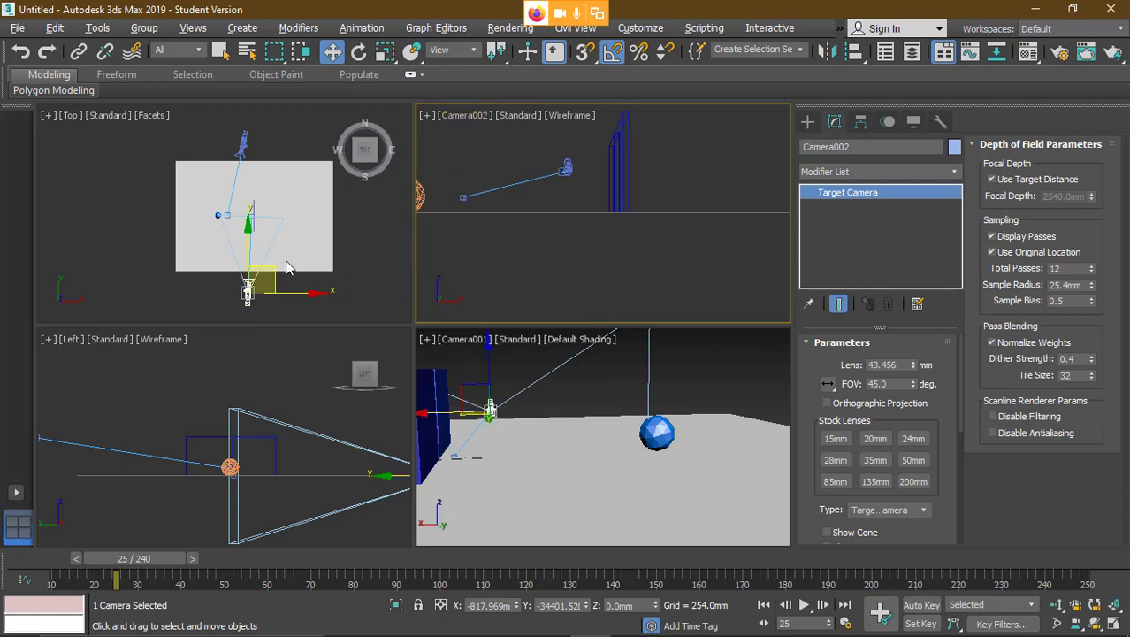
# - At frame 12, turn on Auto Key and set a starting key for the second camera
pyautogui.moveTo(130, 566); pyautogui.dragTo(82, 566)
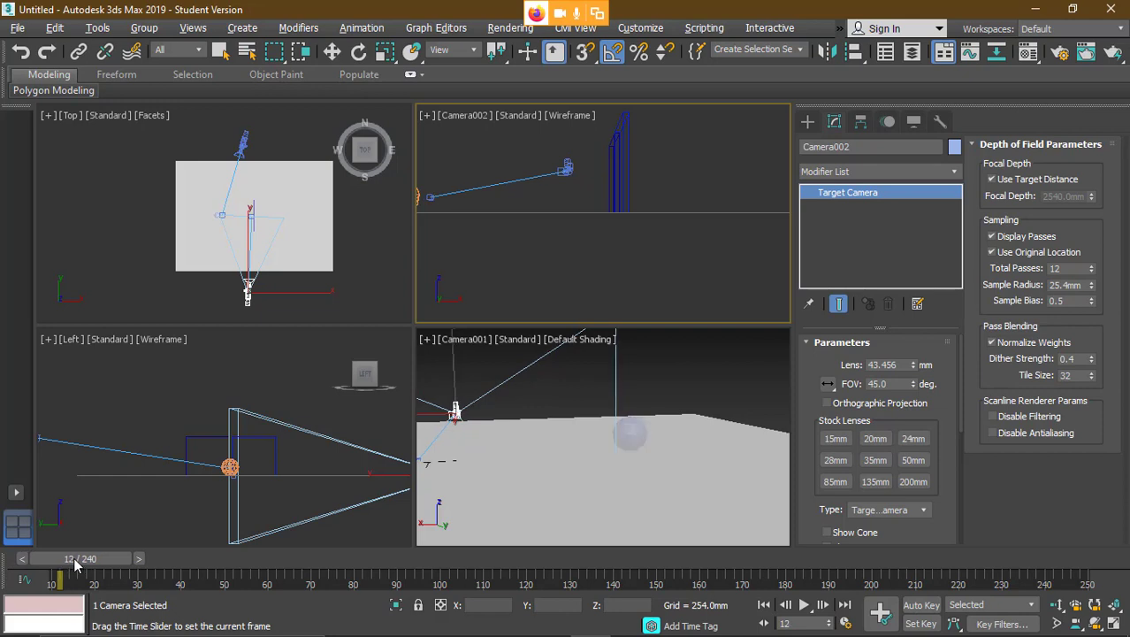
pyautogui.press('w')
pyautogui.click(911, 606)
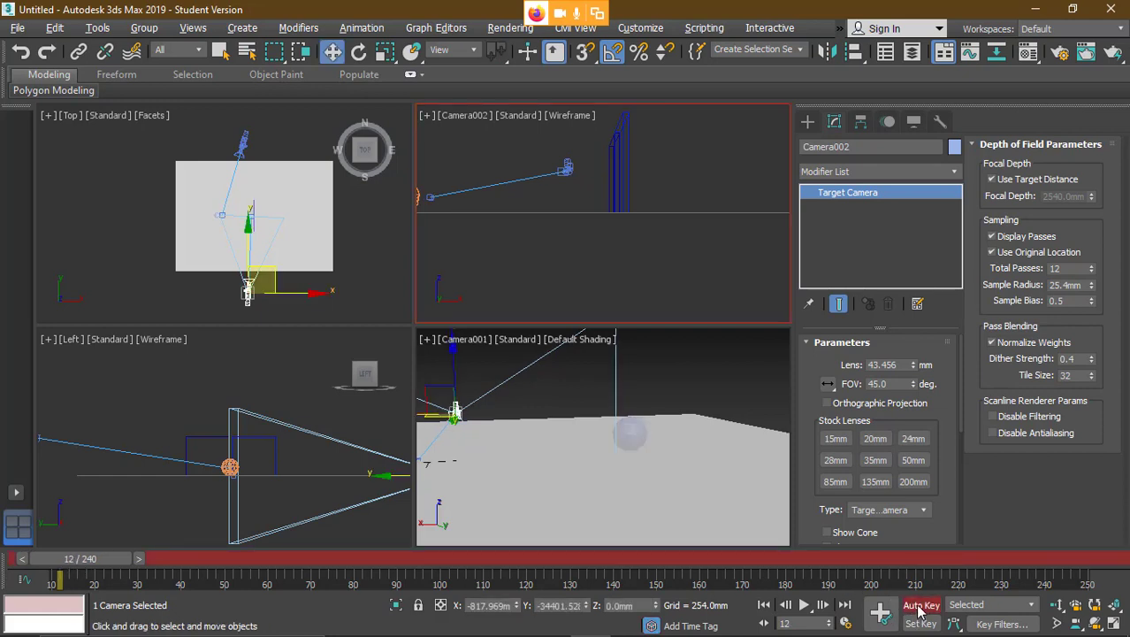
pyautogui.click(882, 612)
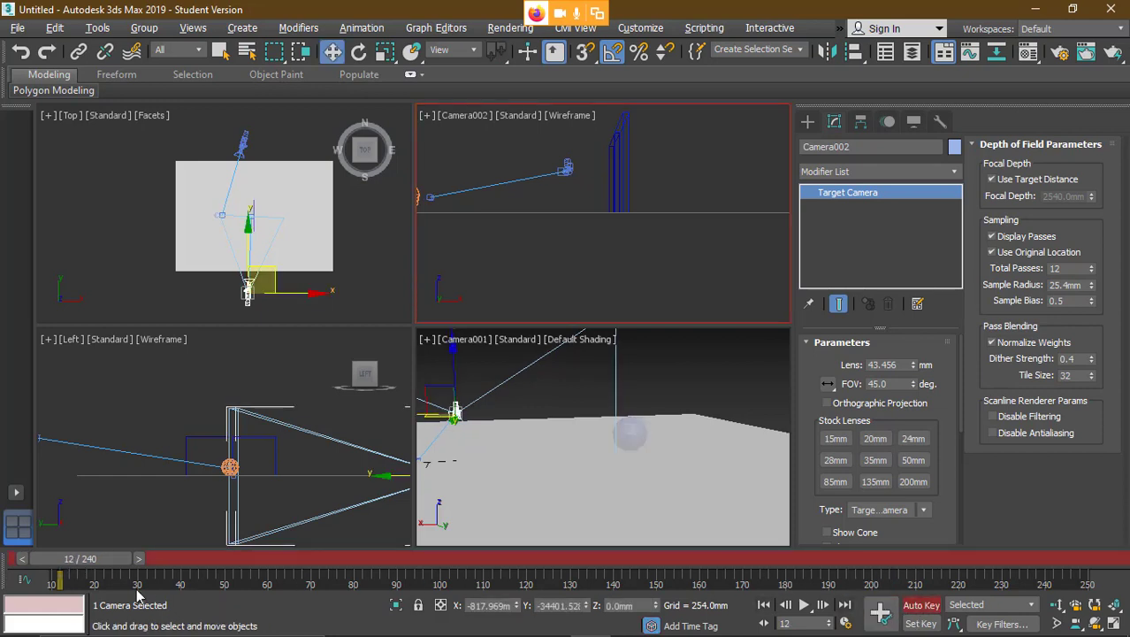
# - Move the second camera to about X 40441 mm, Y -588 mm at frame 70, and X 1234 mm, Y 39251 mm at frame 134
pyautogui.moveTo(117, 558); pyautogui.dragTo(331, 571)
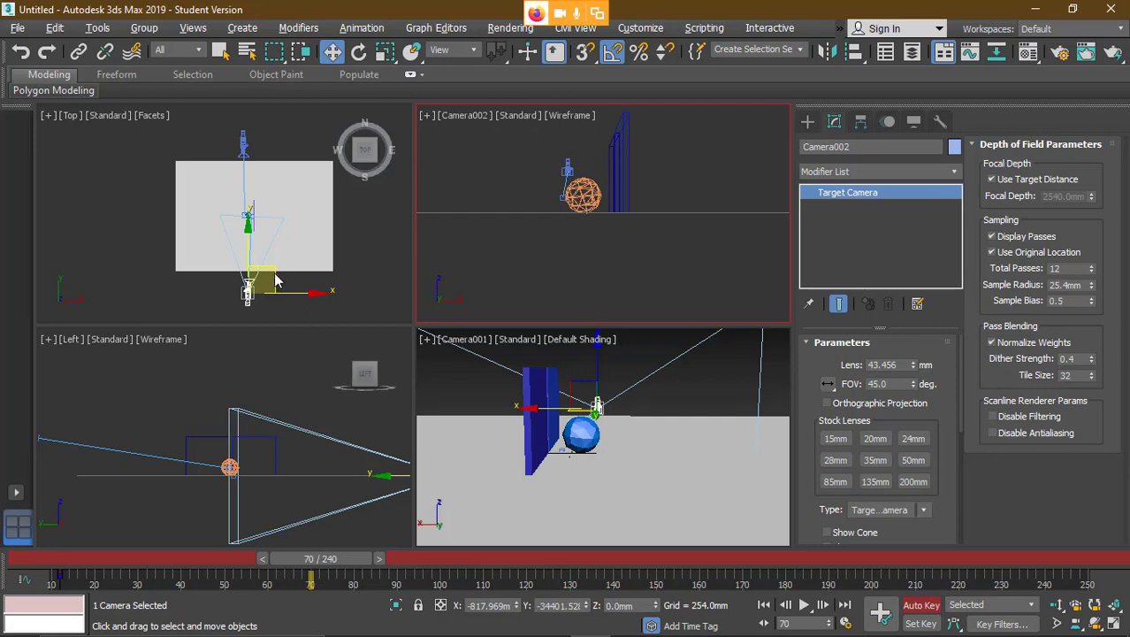
pyautogui.rightClick(349, 266)
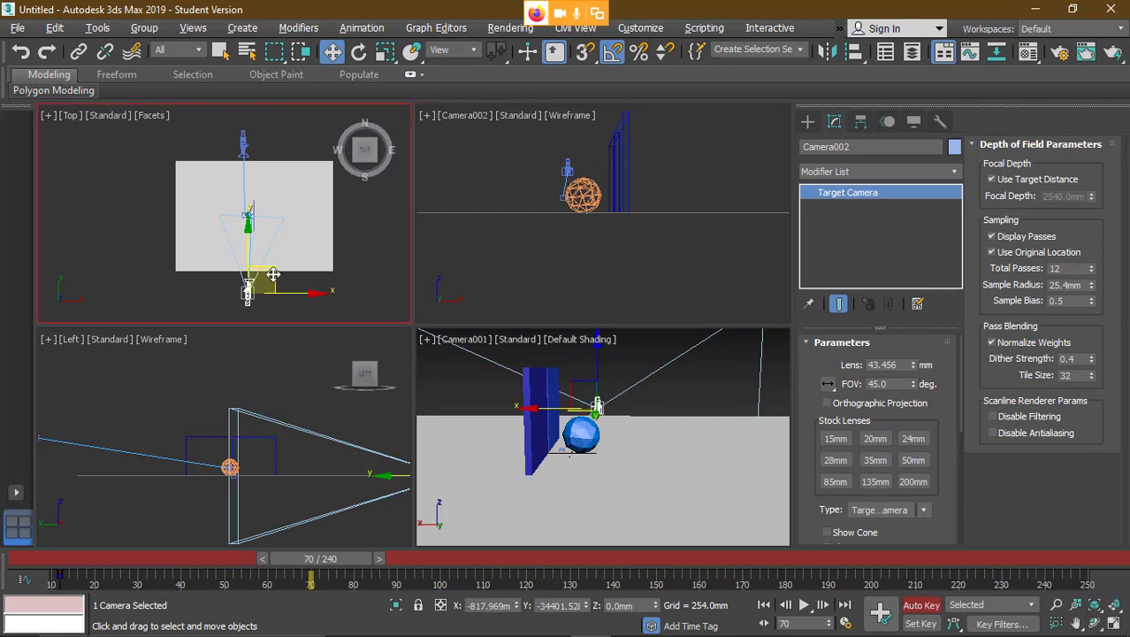
pyautogui.moveTo(273, 275); pyautogui.dragTo(367, 196)
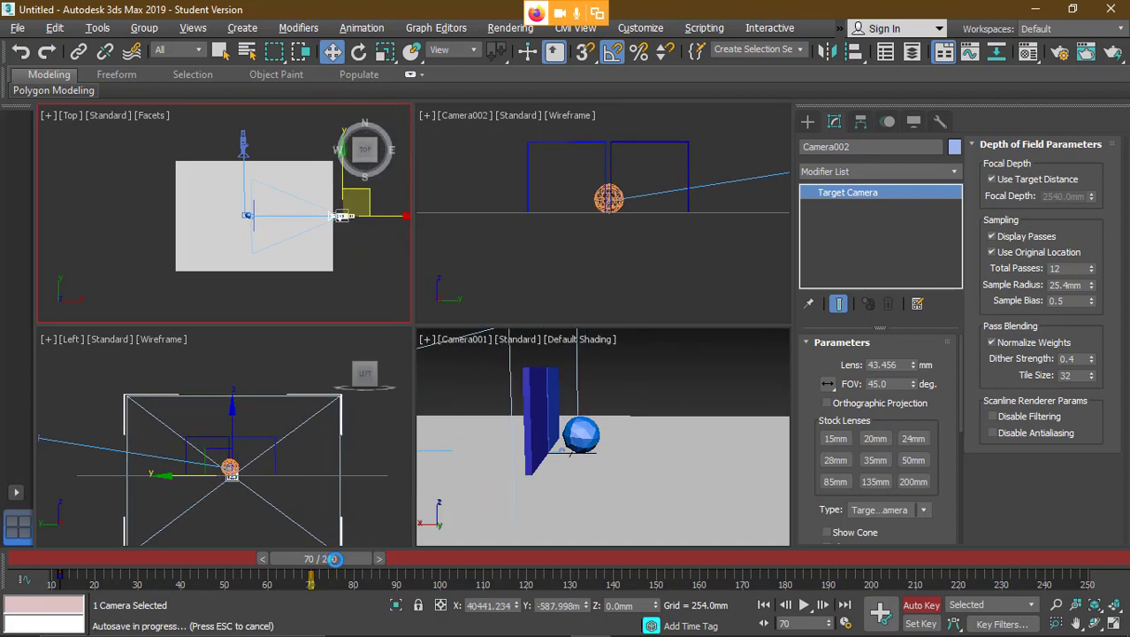
pyautogui.moveTo(457, 558); pyautogui.dragTo(585, 558)
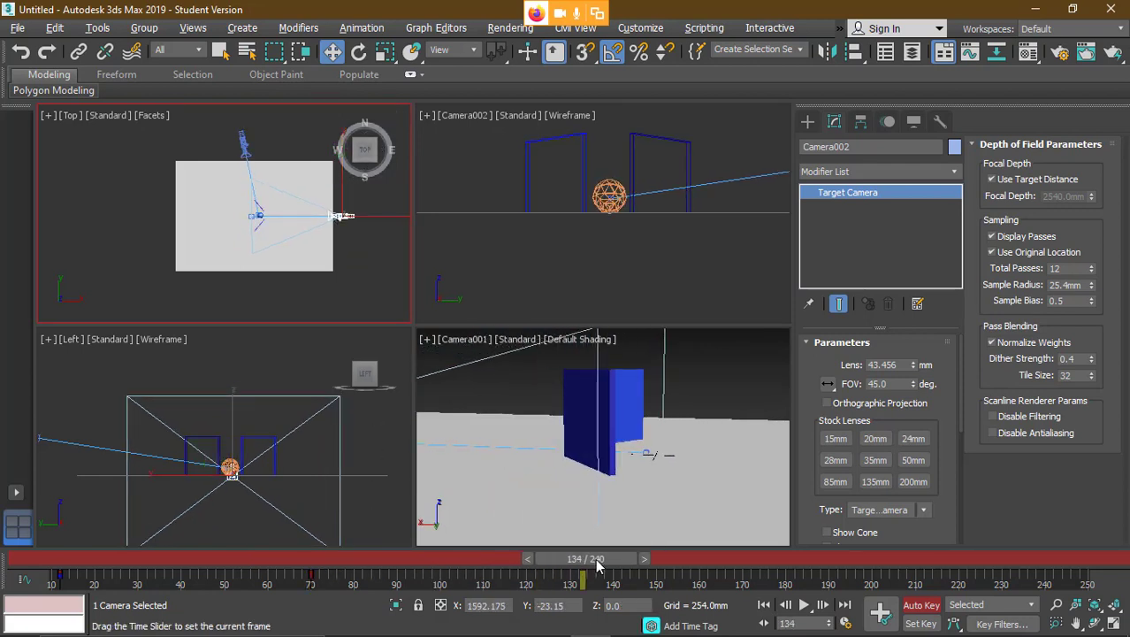
pyautogui.moveTo(370, 190); pyautogui.dragTo(287, 103)
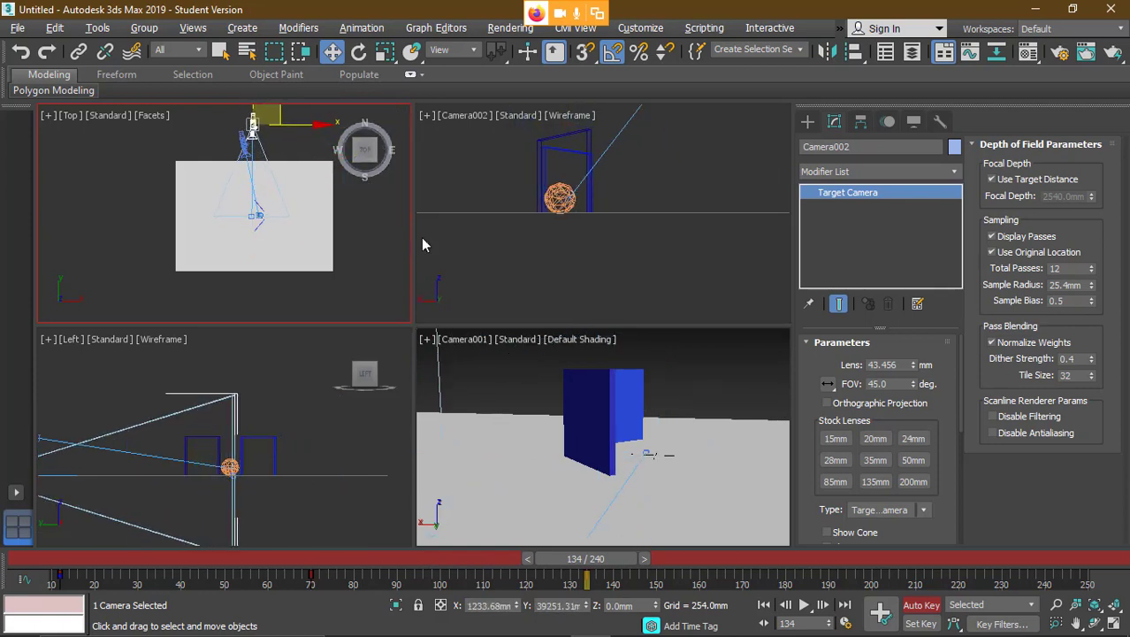
# - Move the second camera west of the plane around frame 185 and to about X 1295 mm, Y -35814 mm at frame 237, and turn off Auto Key
pyautogui.moveTo(585, 571); pyautogui.dragTo(971, 574)
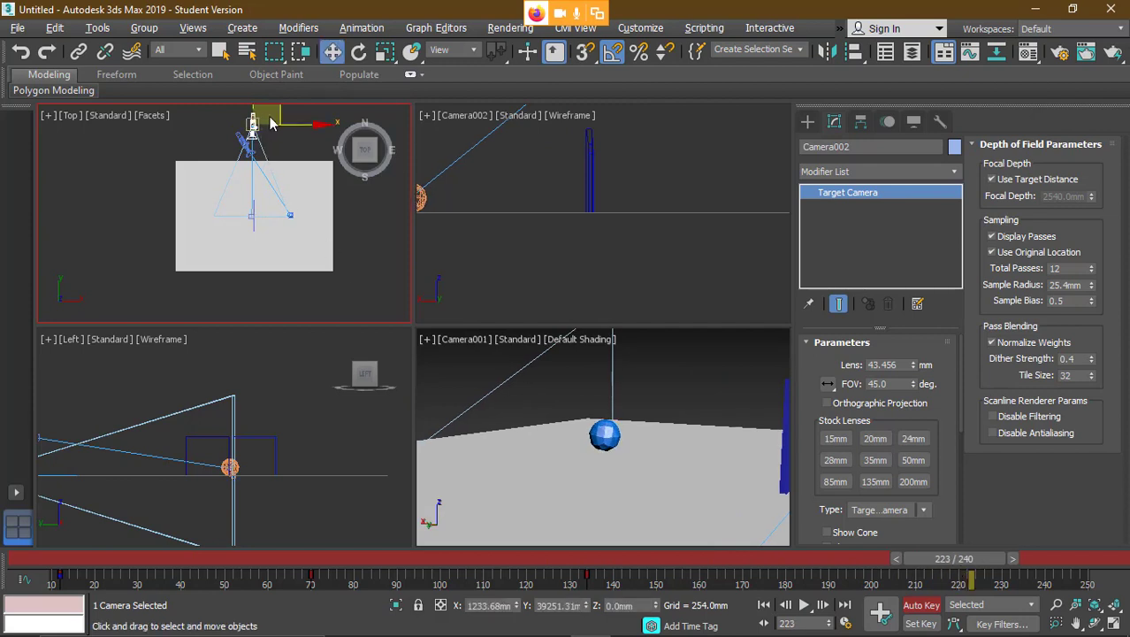
pyautogui.moveTo(829, 559); pyautogui.dragTo(813, 557)
pyautogui.press('w')
pyautogui.moveTo(274, 125); pyautogui.dragTo(174, 212)
pyautogui.moveTo(799, 560); pyautogui.dragTo(1012, 559)
pyautogui.moveTo(172, 195); pyautogui.dragTo(269, 265)
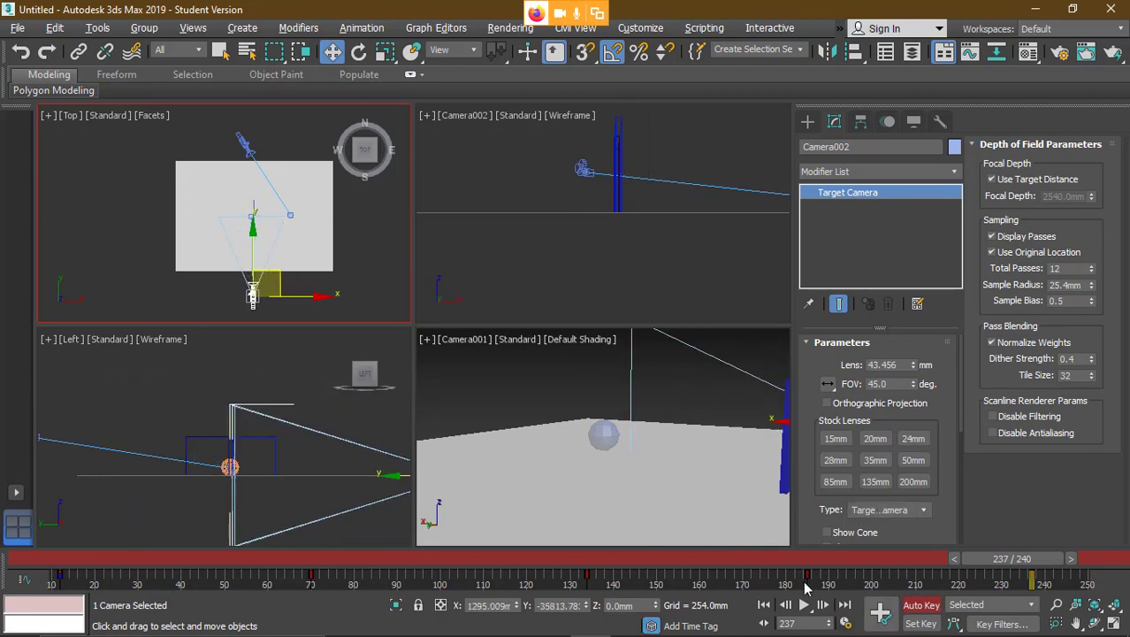
pyautogui.click(922, 604)
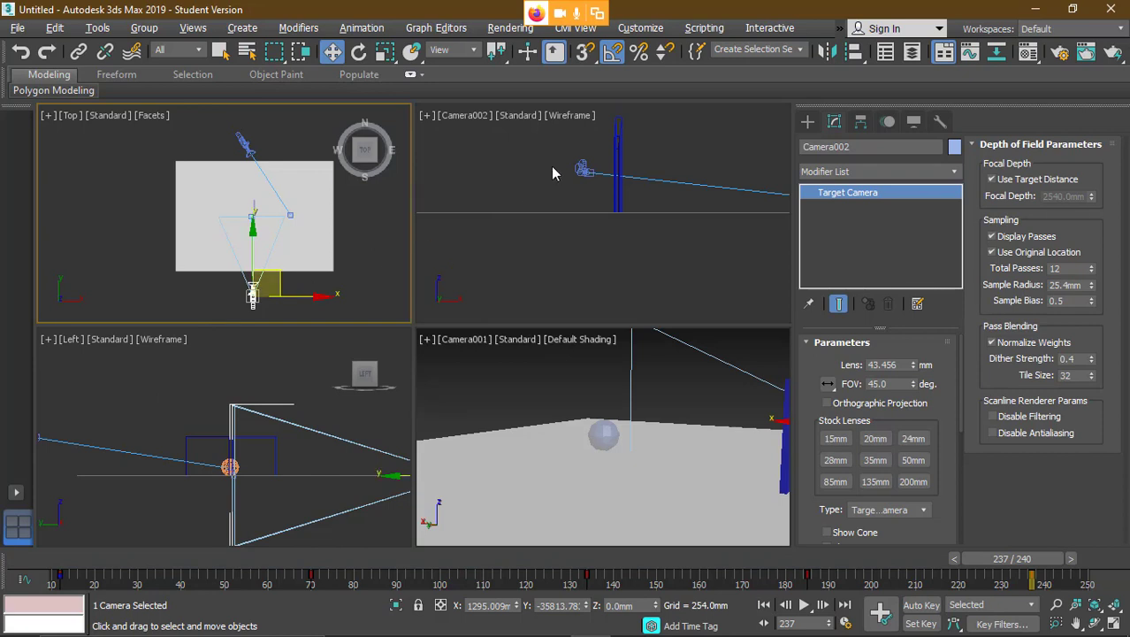
# - In the Left view, raise the second camera to about Z 12596 mm
pyautogui.click(598, 276)
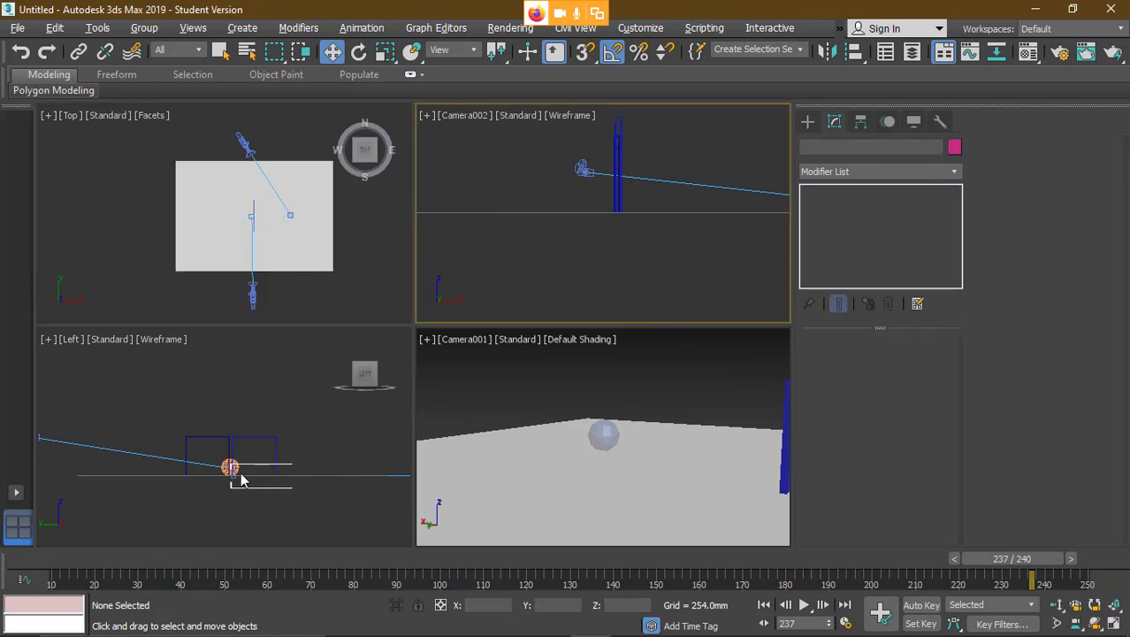
pyautogui.scroll(-3, 241, 479)
pyautogui.click(349, 475)
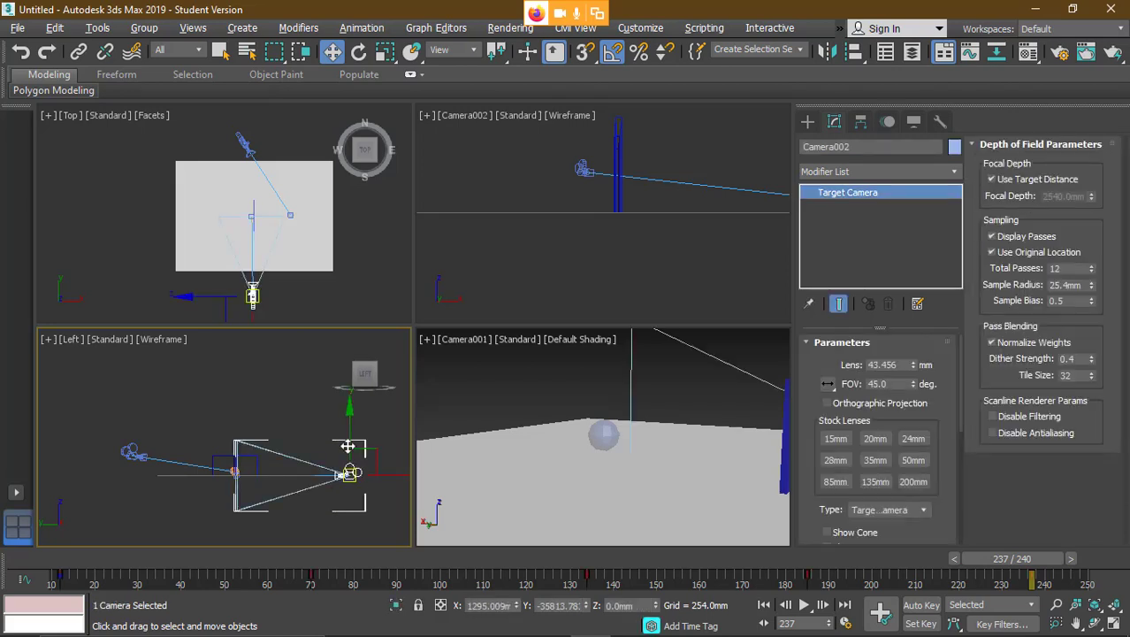
pyautogui.moveTo(354, 467); pyautogui.dragTo(336, 443)
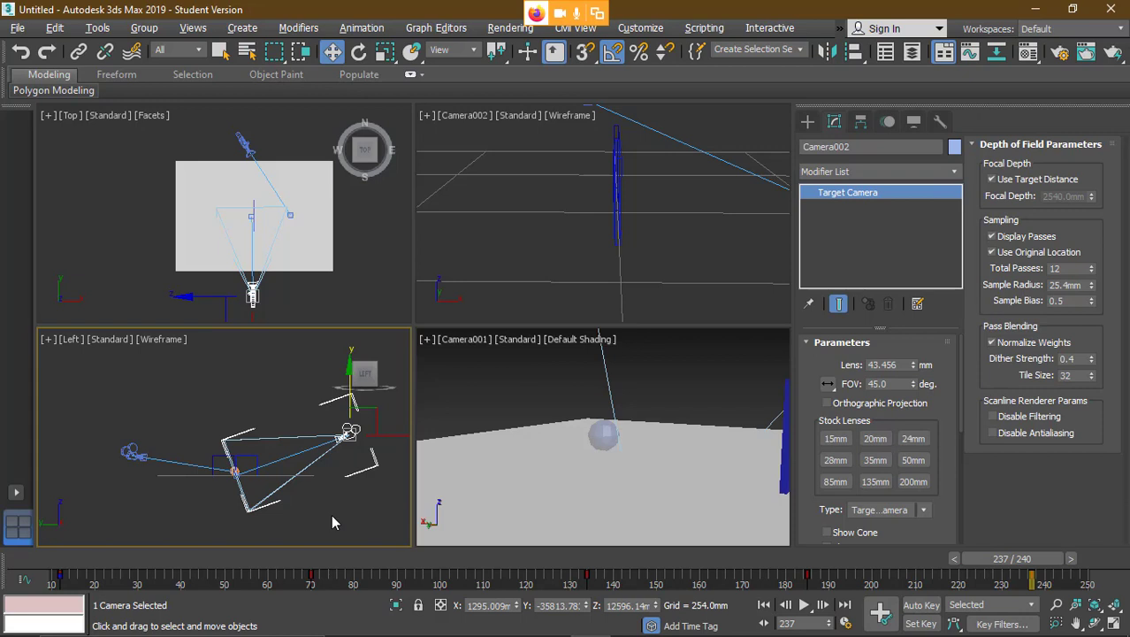
# - Create a third target camera in the empty area west of the plane and maximize the Top view
pyautogui.click(151, 244)
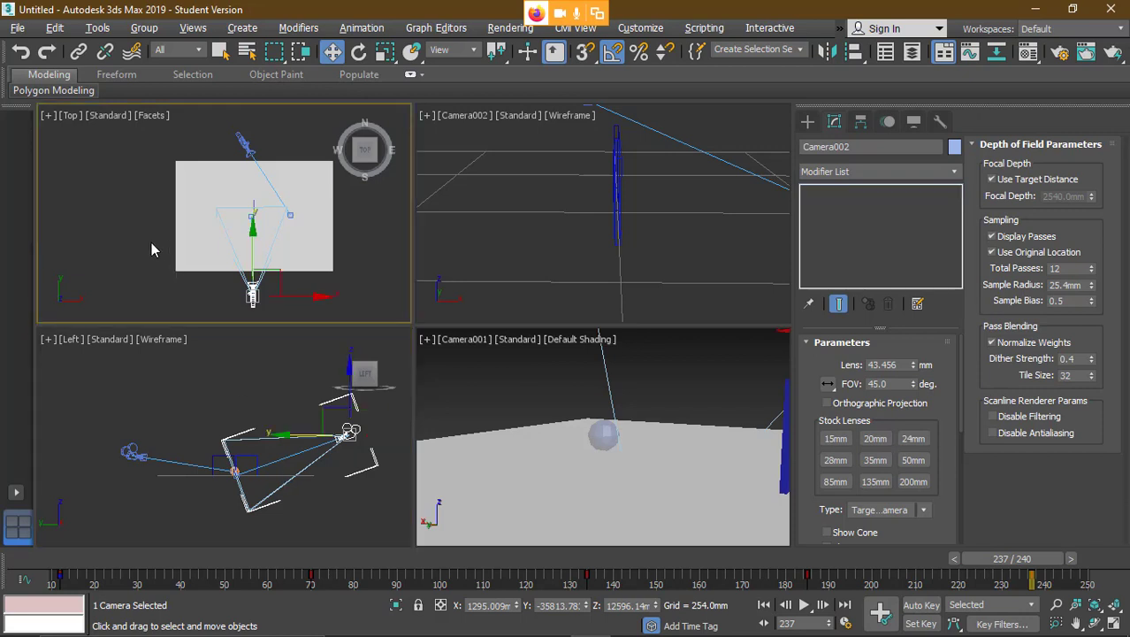
pyautogui.click(807, 121)
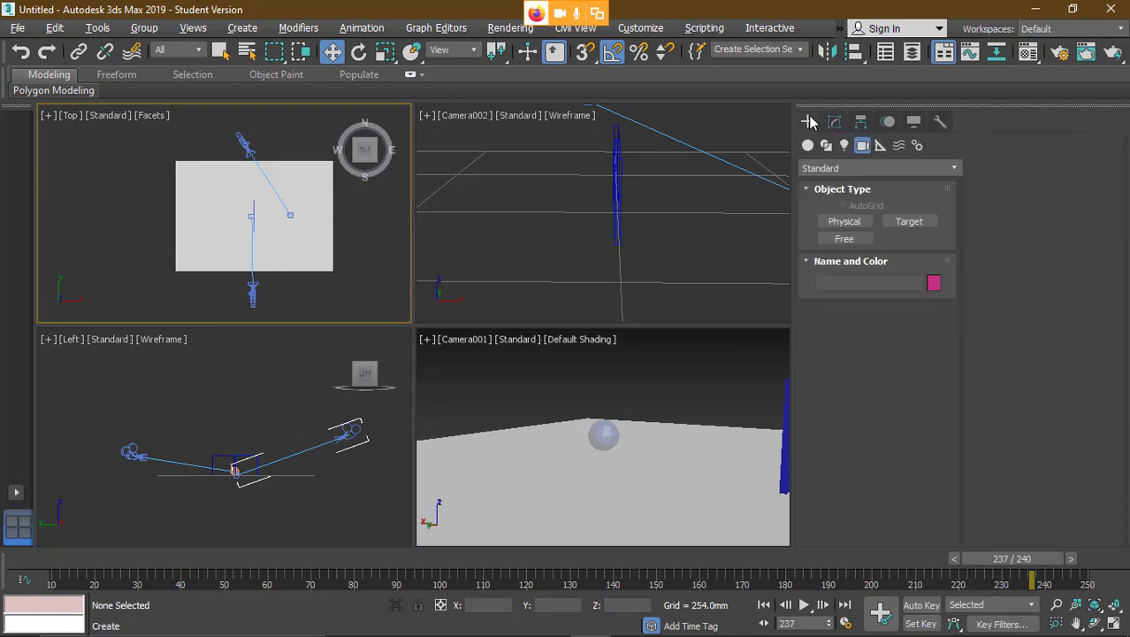
pyautogui.click(904, 222)
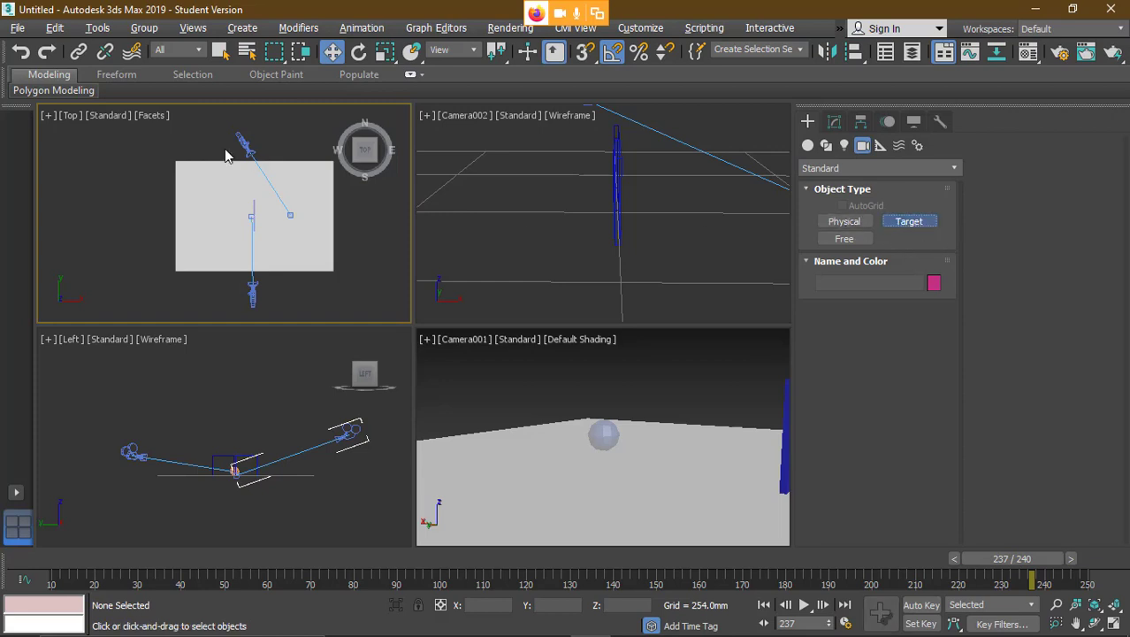
pyautogui.rightClick(76, 145)
pyautogui.moveTo(74, 133); pyautogui.dragTo(101, 162)
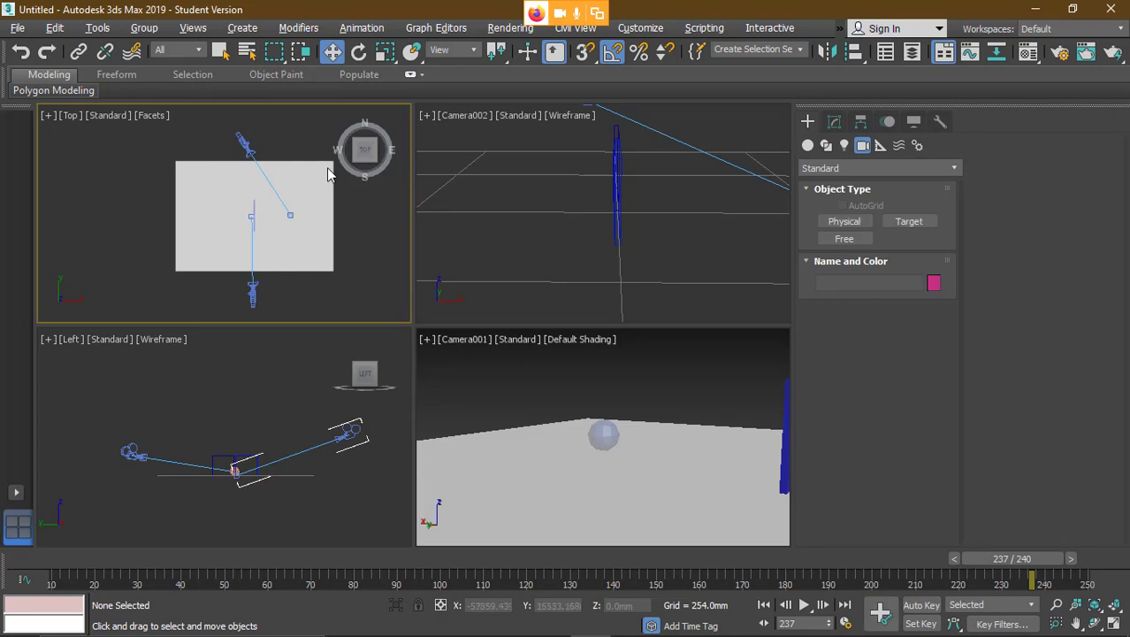
pyautogui.click(909, 221)
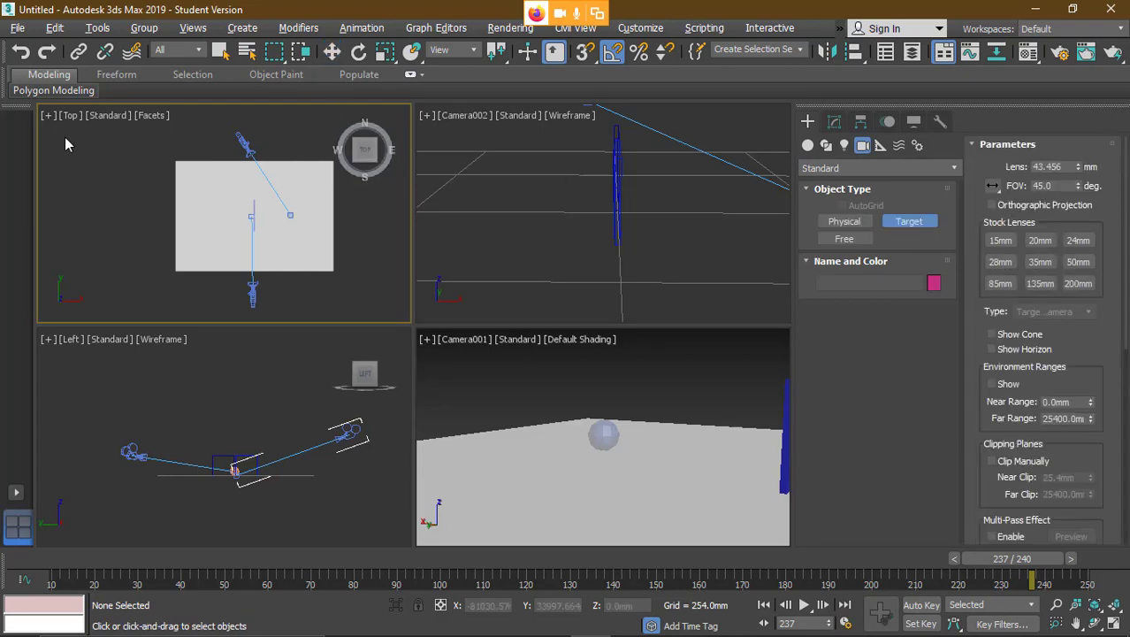
pyautogui.moveTo(64, 139); pyautogui.dragTo(115, 214)
pyautogui.moveTo(138, 255); pyautogui.dragTo(166, 255, button='middle')
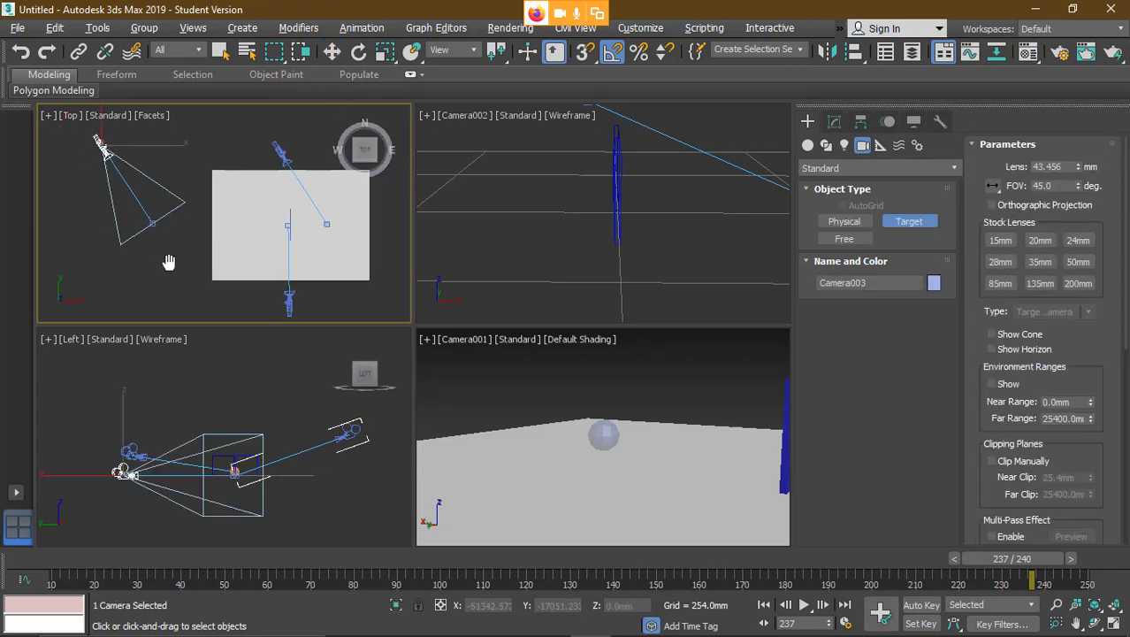
pyautogui.hotkey('alt', 'w')
pyautogui.moveTo(298, 303); pyautogui.dragTo(282, 285, button='middle')
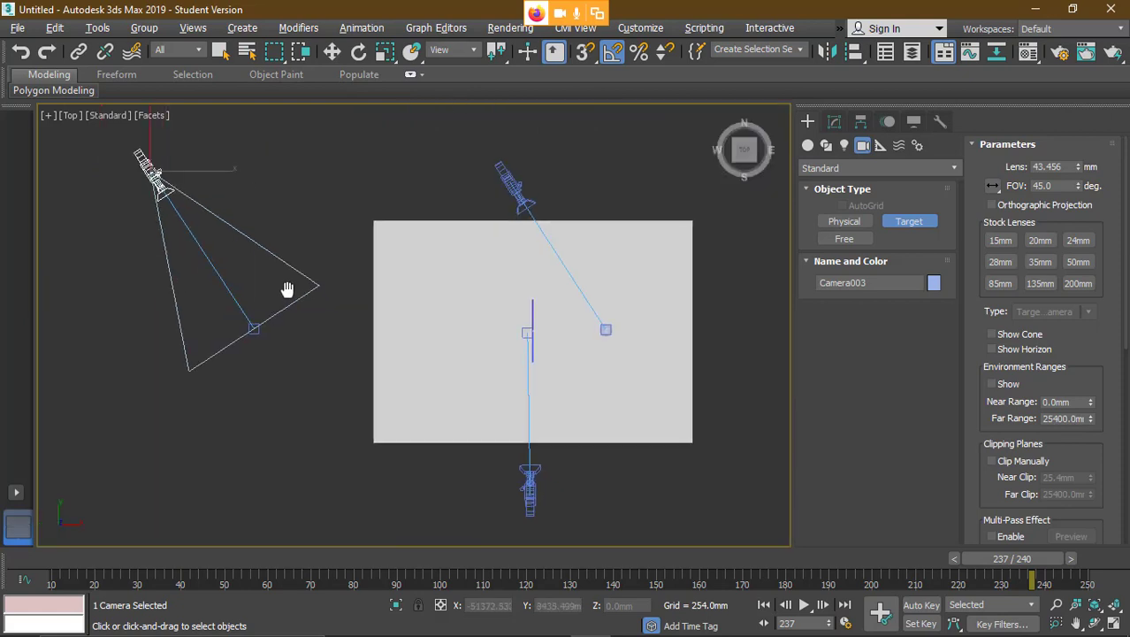
# - Move the third camera itself to about X -82933 mm, Y 29281 mm
pyautogui.press('e')
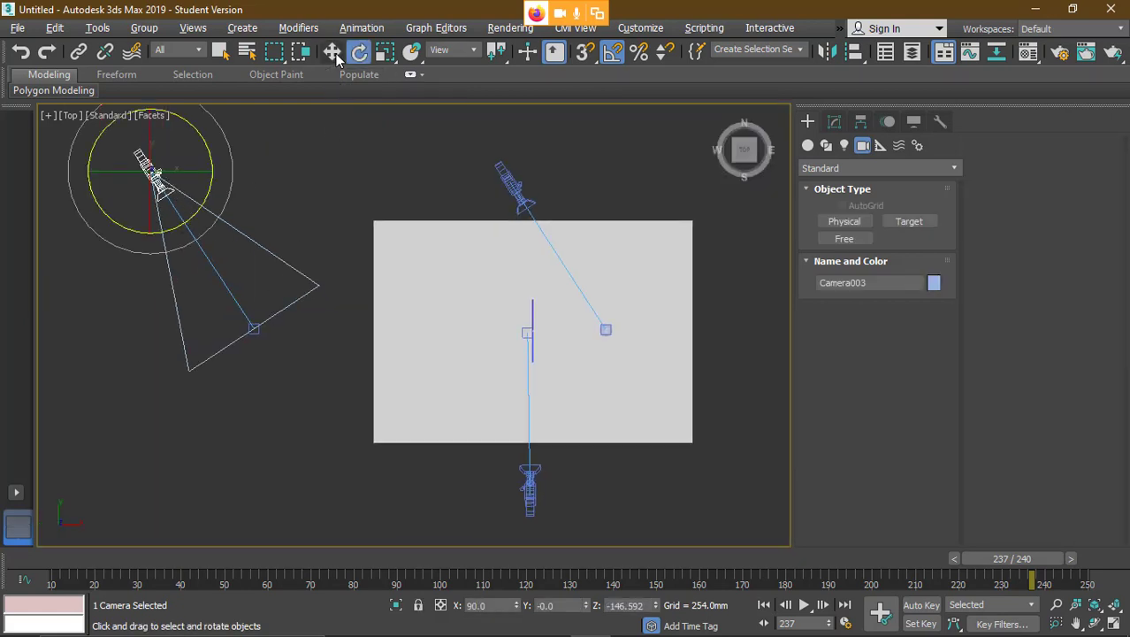
pyautogui.click(335, 54)
pyautogui.click(236, 136)
pyautogui.click(154, 172)
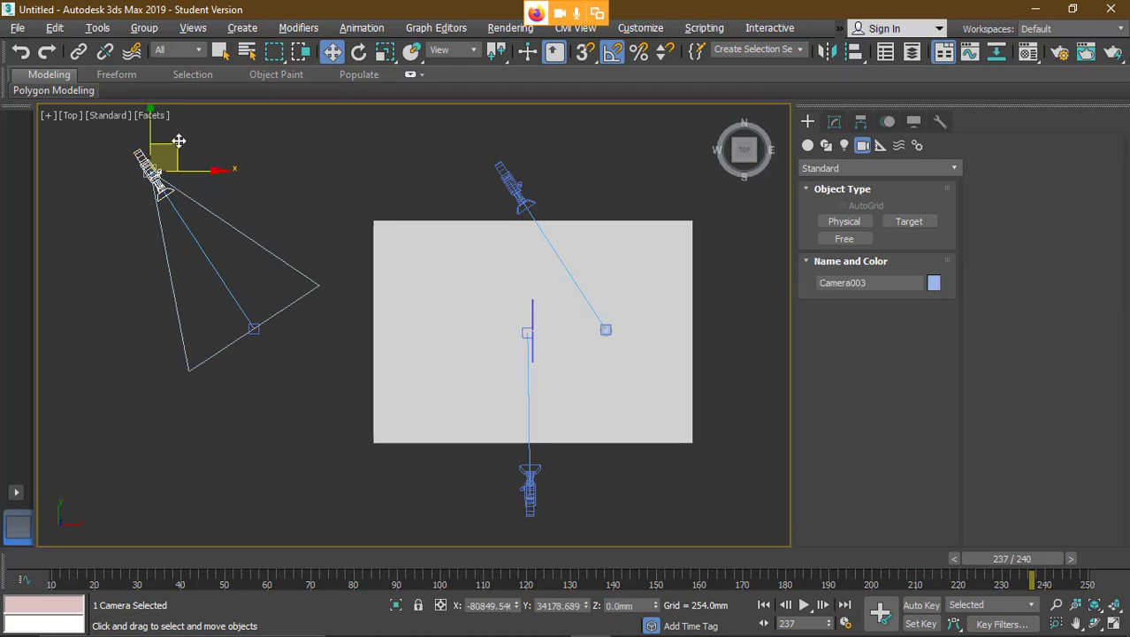
pyautogui.moveTo(177, 164)
pyautogui.mouseDown()
pyautogui.moveTo(119, 201)
pyautogui.moveTo(98, 307)
pyautogui.moveTo(235, 449)
pyautogui.moveTo(404, 312)
pyautogui.moveTo(274, 164)
pyautogui.moveTo(94, 289)
pyautogui.moveTo(330, 438)
pyautogui.moveTo(214, 166)
pyautogui.moveTo(166, 172)
pyautogui.moveTo(177, 163)
pyautogui.mouseUp()
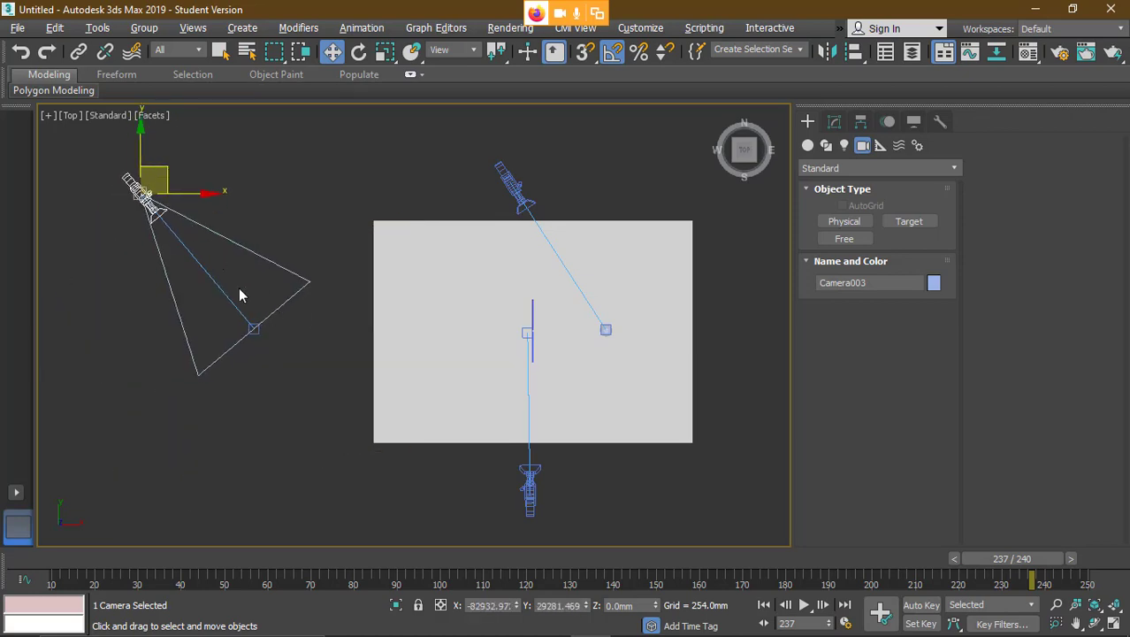
# - Move the third camera's target to about X -58001 mm, Y -6121 mm and the camera to about X -67450 mm, Y 29233 mm
pyautogui.click(254, 329)
pyautogui.moveTo(265, 317); pyautogui.dragTo(263, 340)
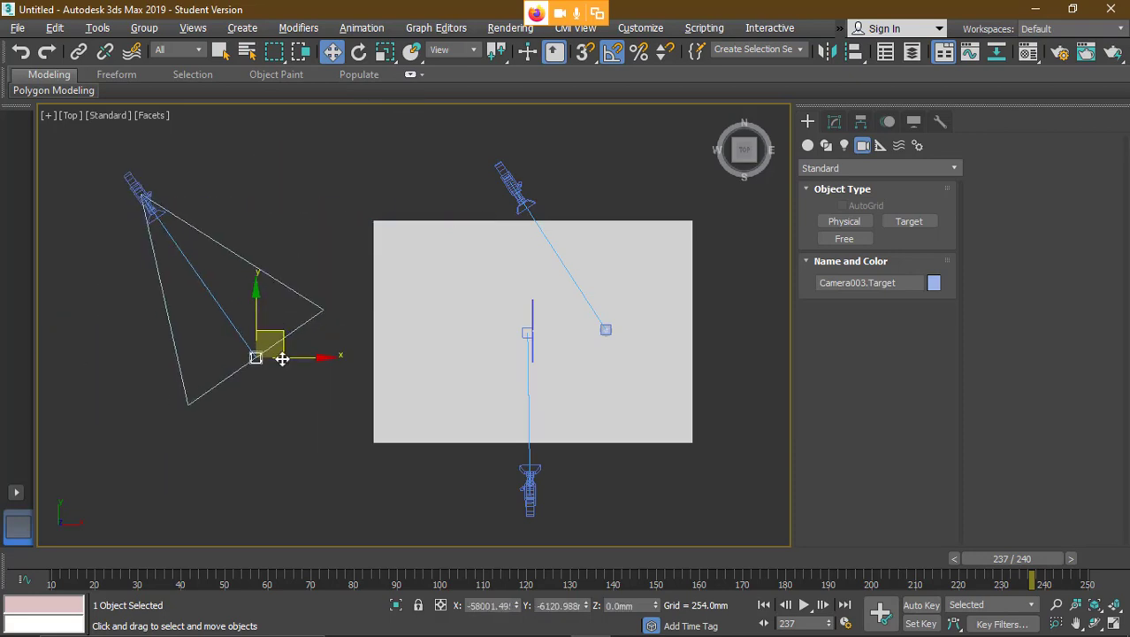
pyautogui.click(290, 430)
pyautogui.click(163, 200)
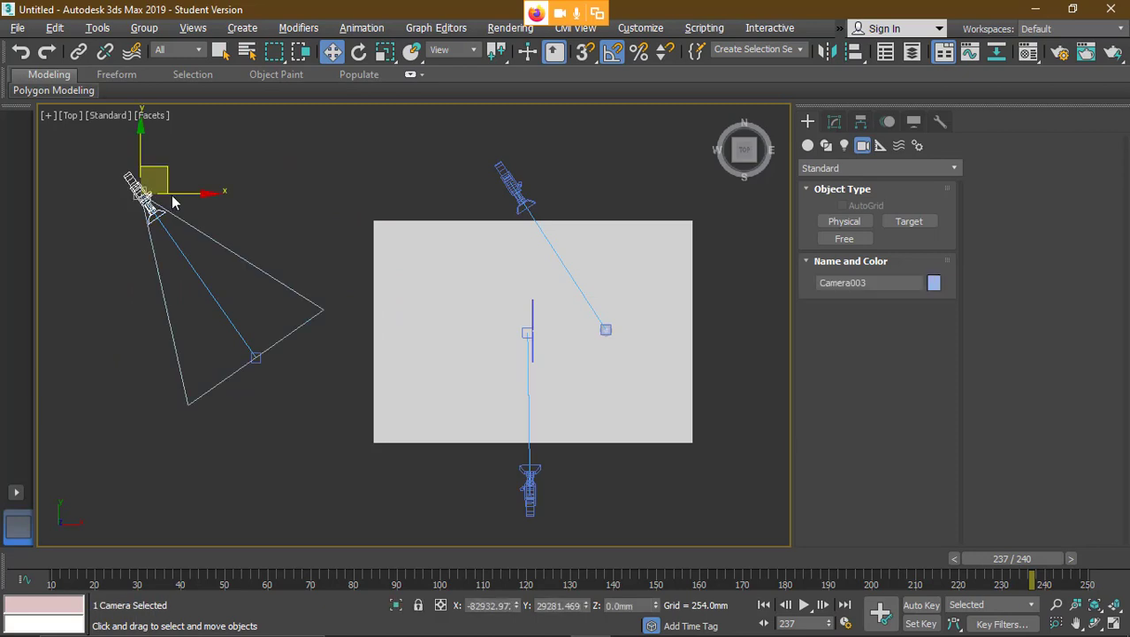
pyautogui.moveTo(190, 170); pyautogui.dragTo(261, 170)
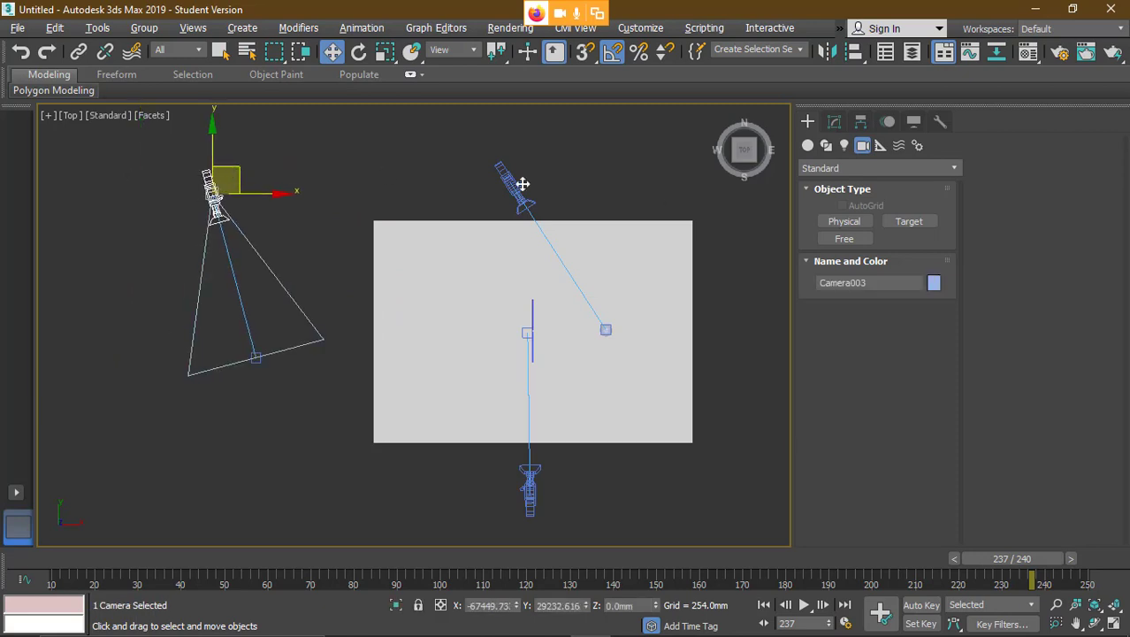
# - Try placing a free camera west of the plane, and undo it
pyautogui.click(851, 238)
pyautogui.moveTo(80, 209); pyautogui.dragTo(160, 409)
pyautogui.hotkey('ctrl', 'z')
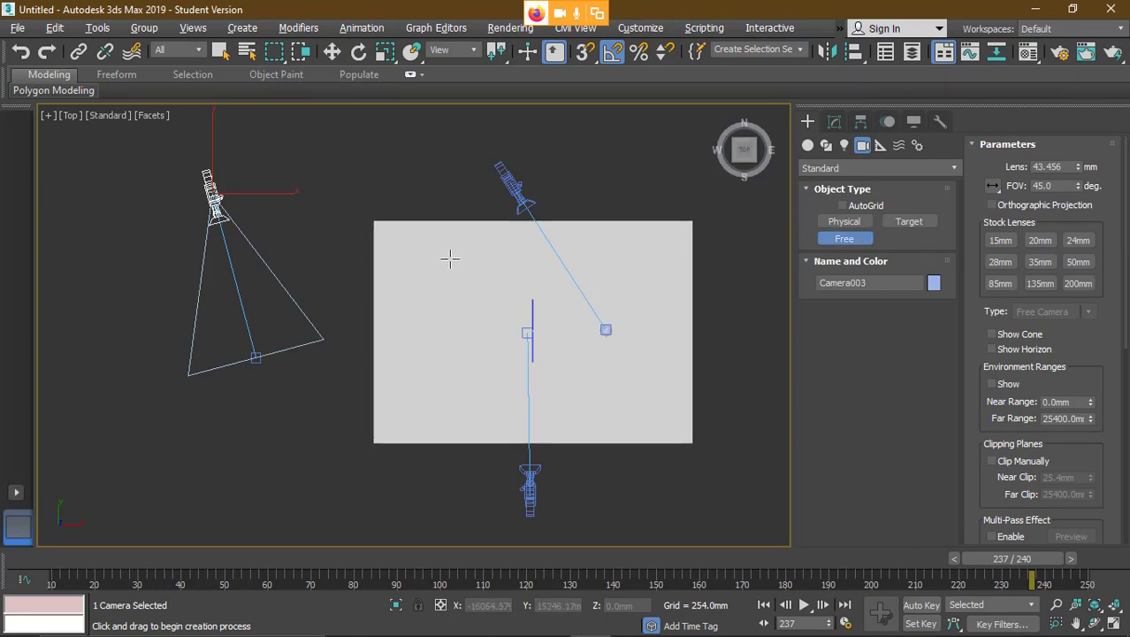
# - Create a targeted physical camera west of the third camera with a target distance of about 48535 mm, and activate the Move tool
pyautogui.click(843, 222)
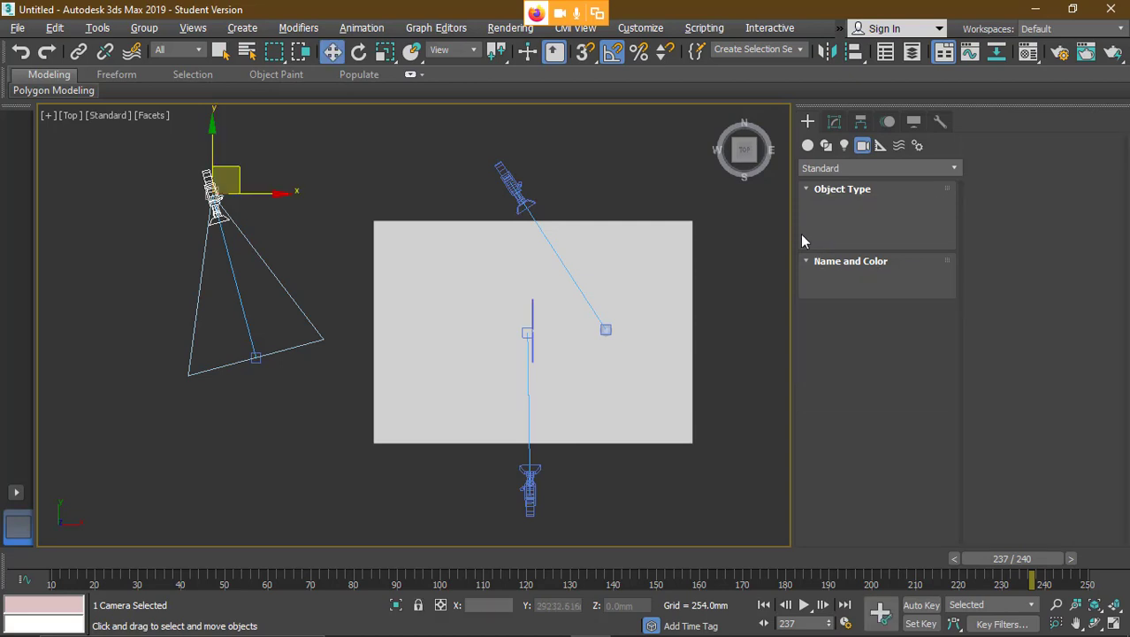
pyautogui.click(854, 220)
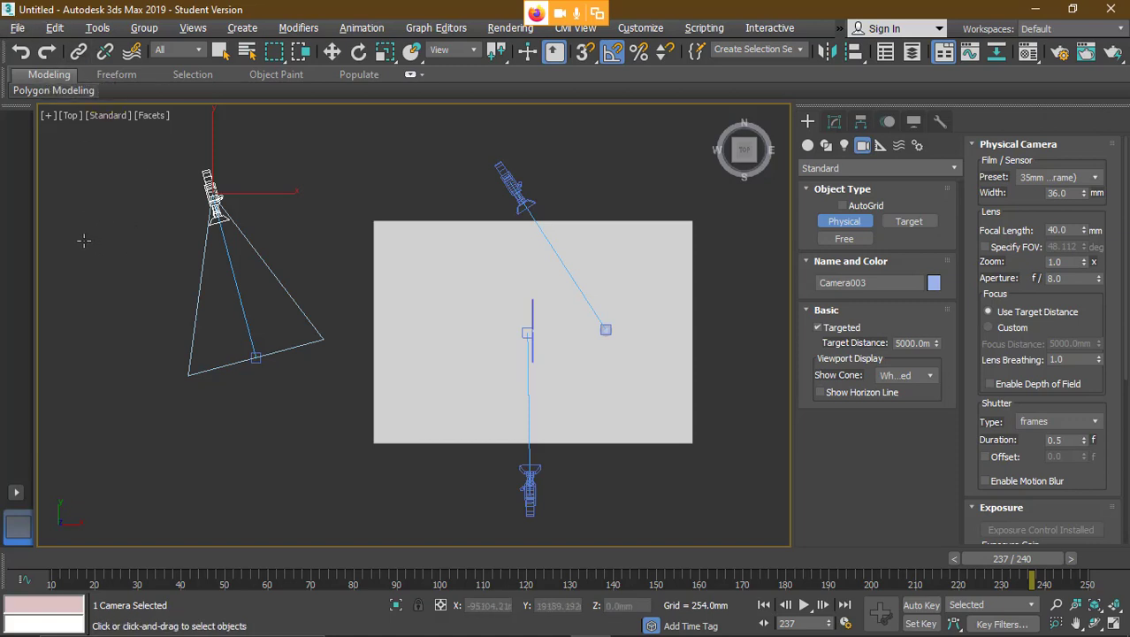
pyautogui.moveTo(83, 240); pyautogui.dragTo(193, 433)
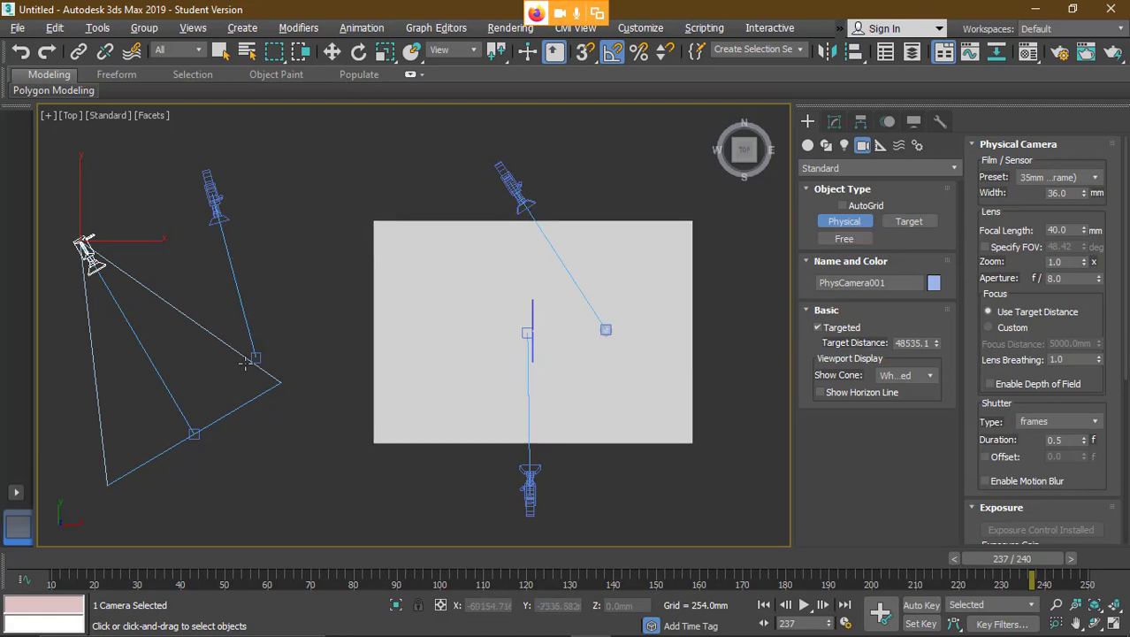
pyautogui.press('w')
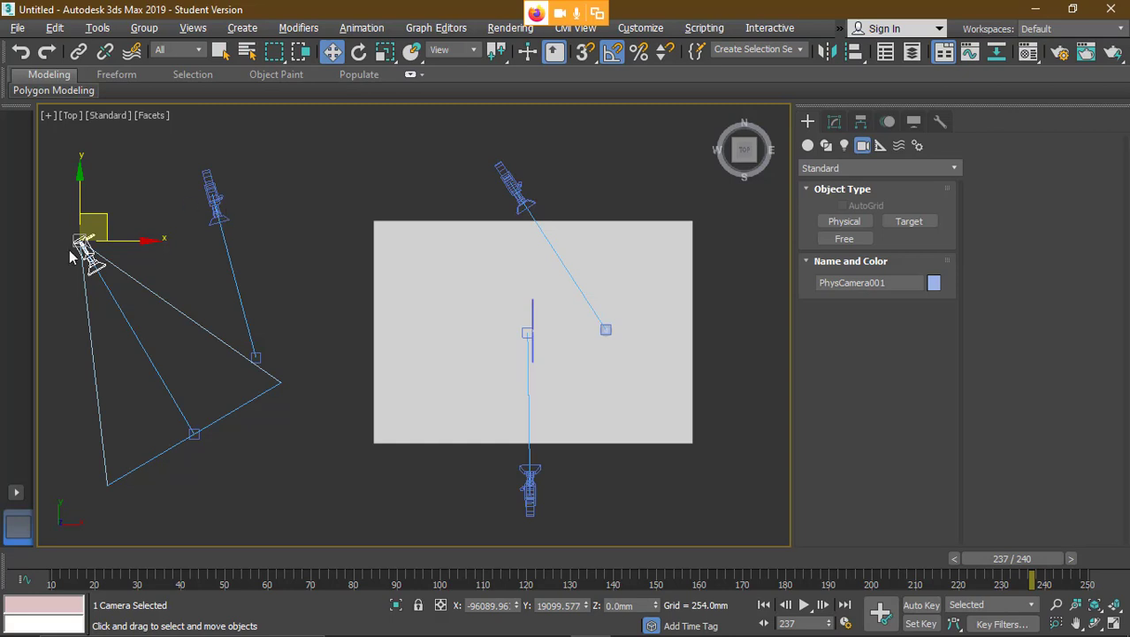
# - Move the physical camera's target to about X -45132 mm, Y 4631 mm
pyautogui.moveTo(125, 197); pyautogui.dragTo(127, 266)
pyautogui.click(194, 432)
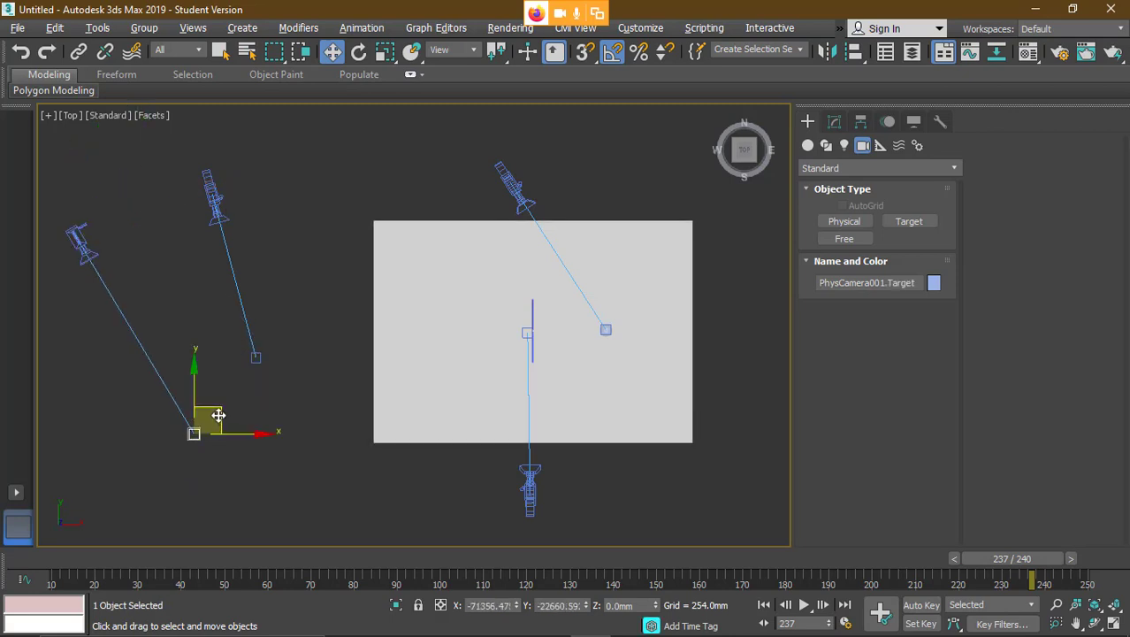
pyautogui.moveTo(219, 415); pyautogui.dragTo(339, 290)
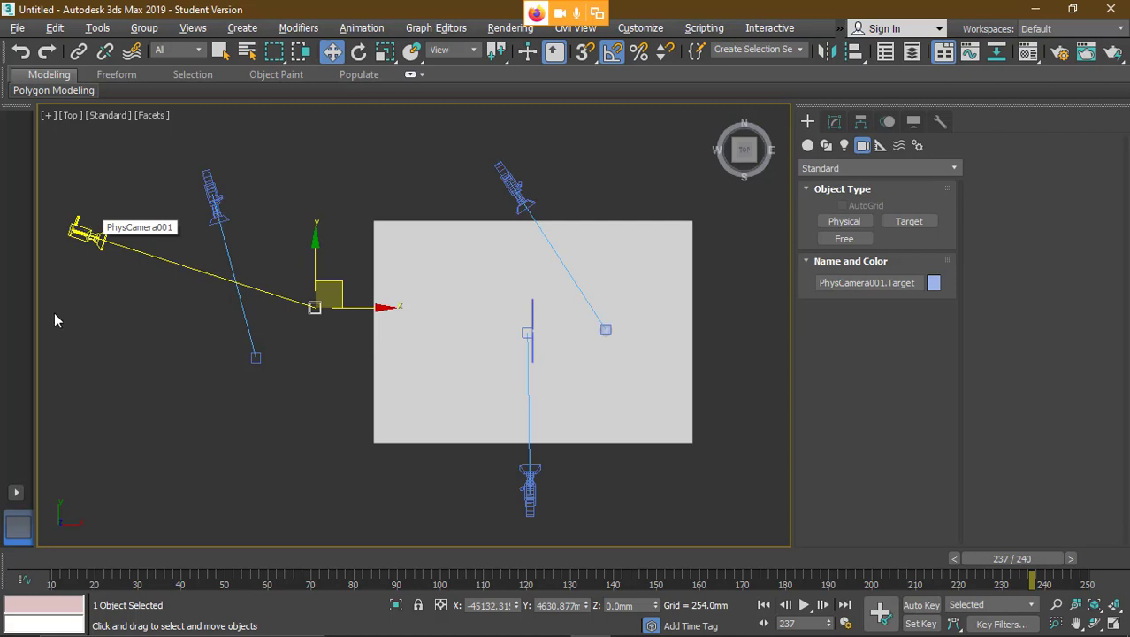
# - Delete the physical camera and the third camera west of the plane, together with their targets
pyautogui.click(131, 244)
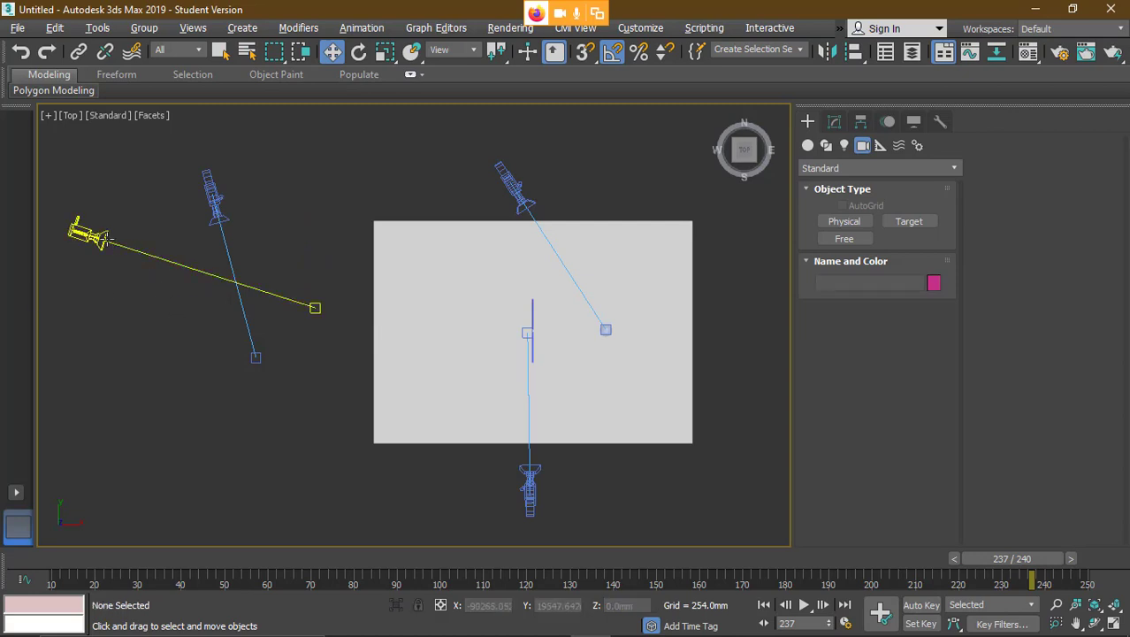
pyautogui.click(99, 235)
pyautogui.press('Delete')
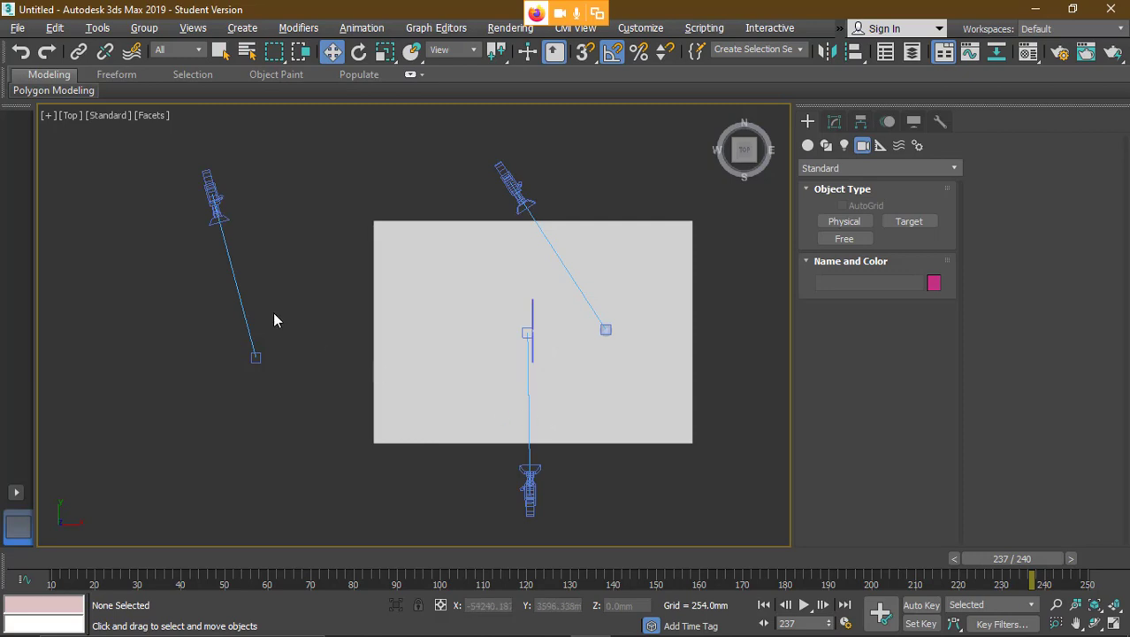
pyautogui.click(214, 197)
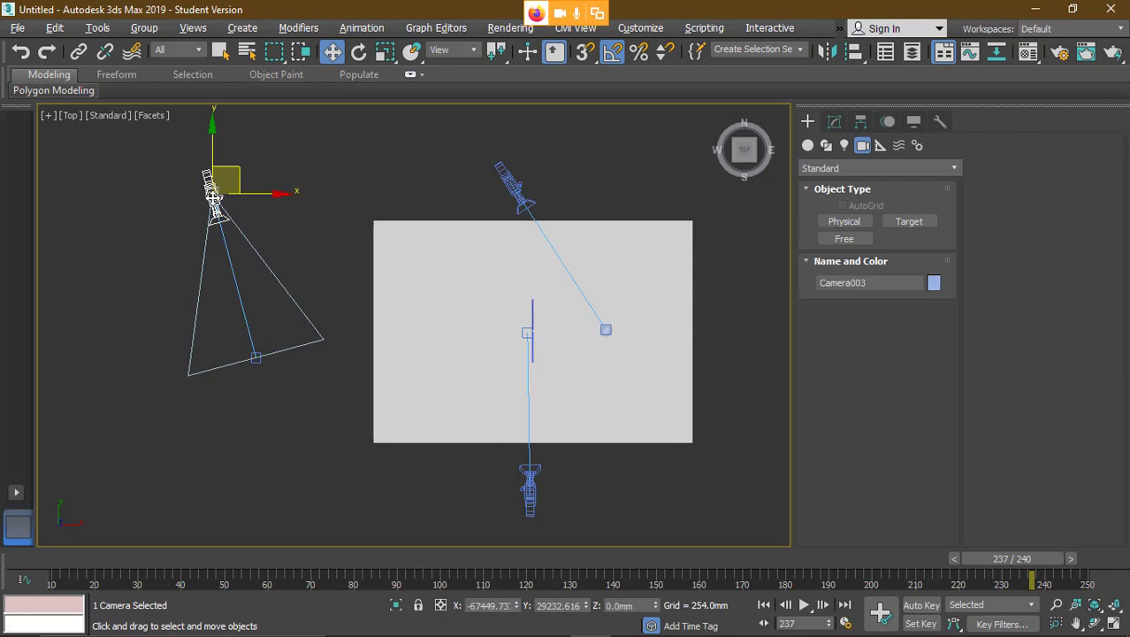
pyautogui.press('Delete')
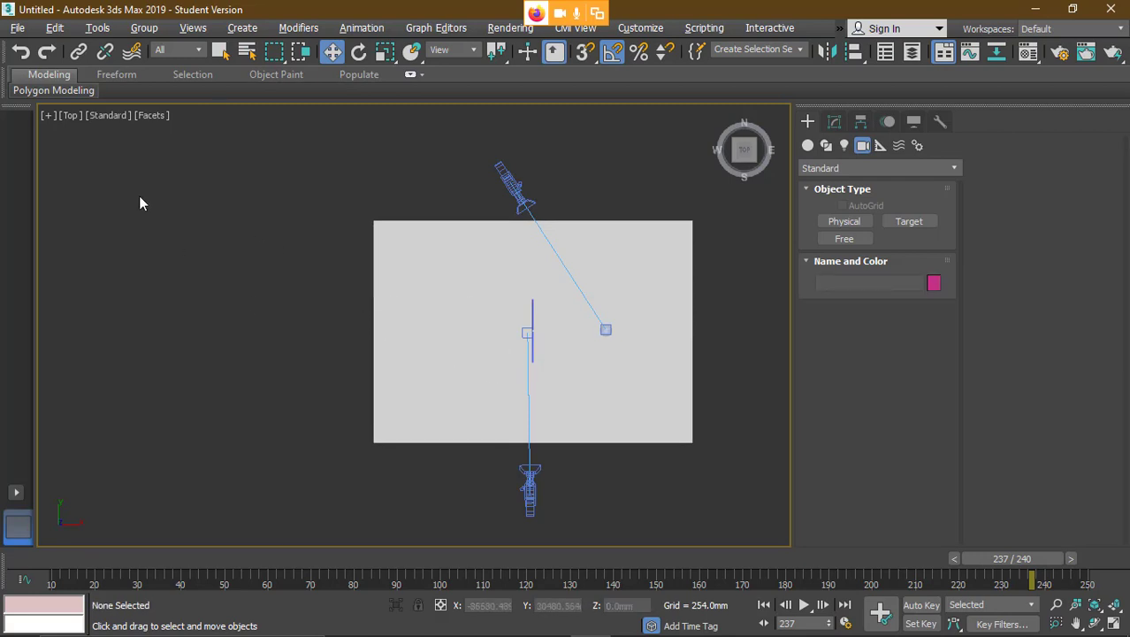
# - Set the current frame to 100 and show the Camera002 view maximized with Facets shading
pyautogui.hotkey('alt', 'w')
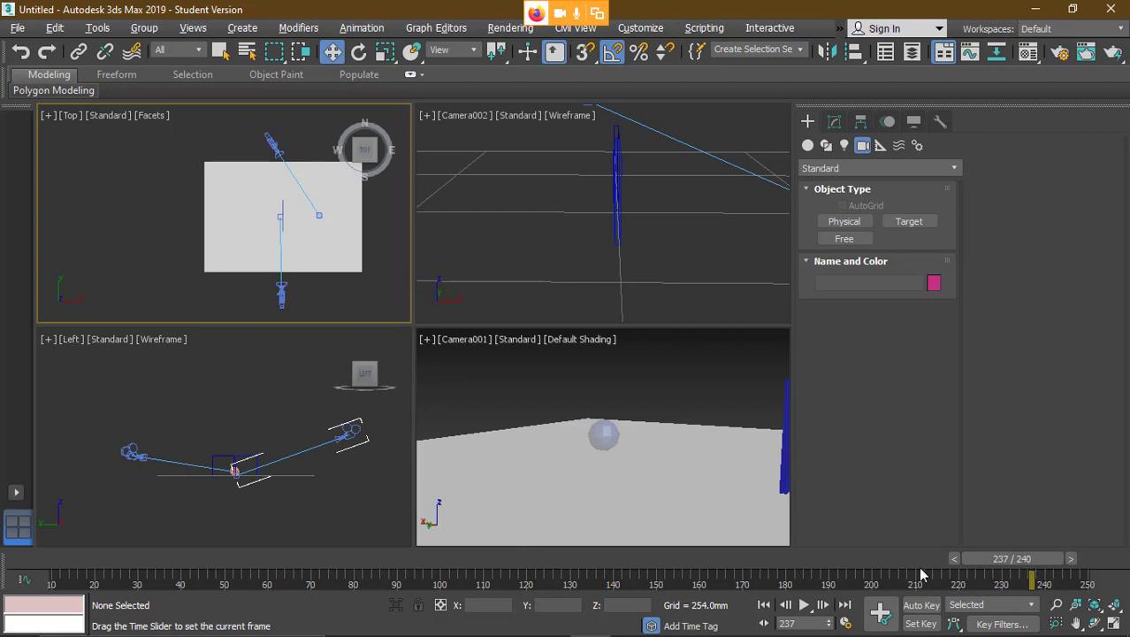
pyautogui.moveTo(920, 575); pyautogui.dragTo(439, 584)
pyautogui.click(457, 149)
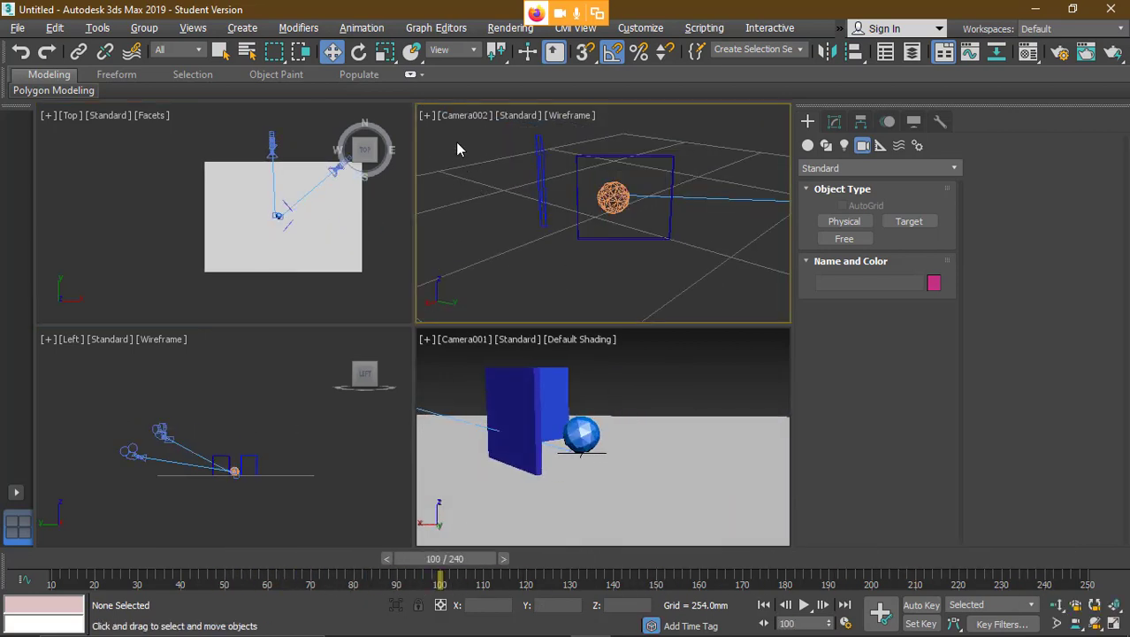
pyautogui.hotkey('alt', 'w')
pyautogui.click(184, 115)
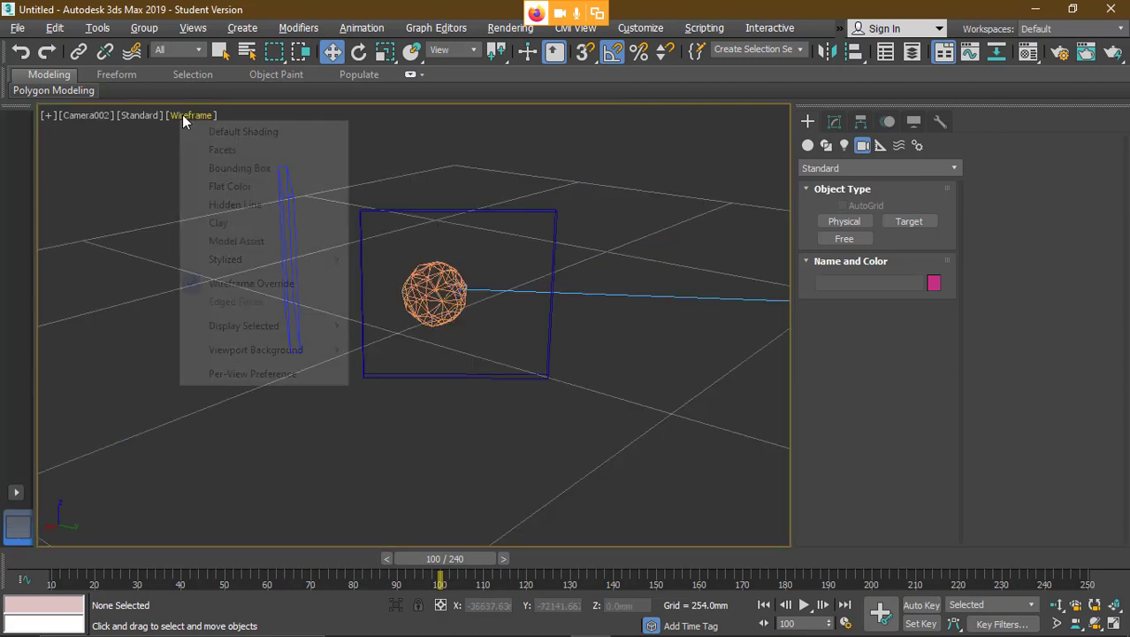
pyautogui.click(229, 153)
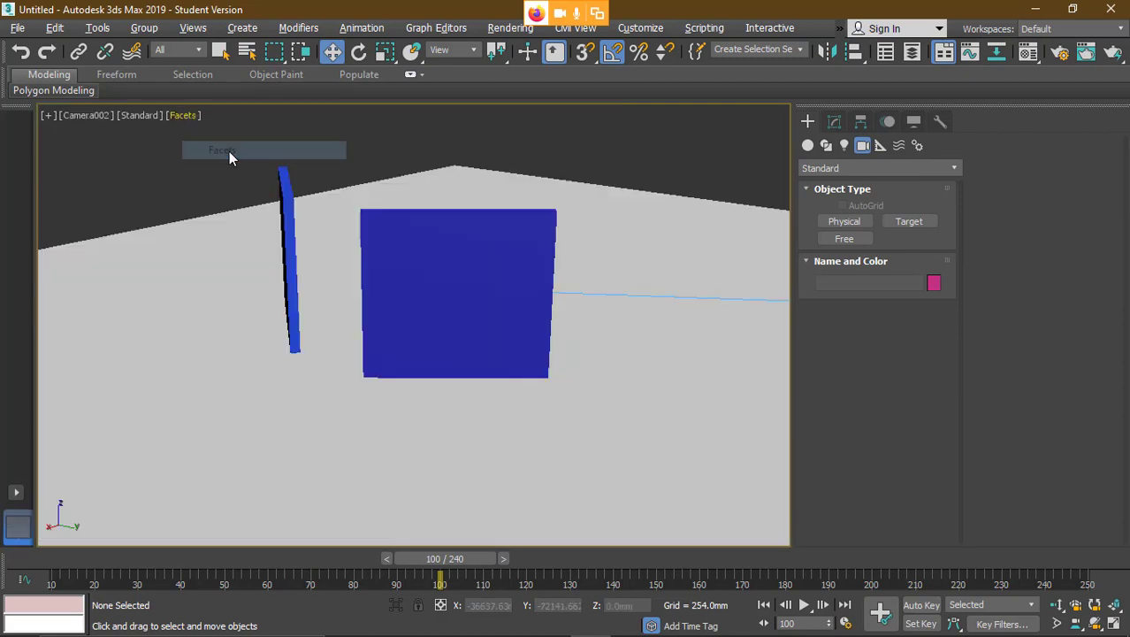
# - Play the animation through Camera002 and again from the Top view to examine how the second camera circles the doors
pyautogui.click(804, 606)
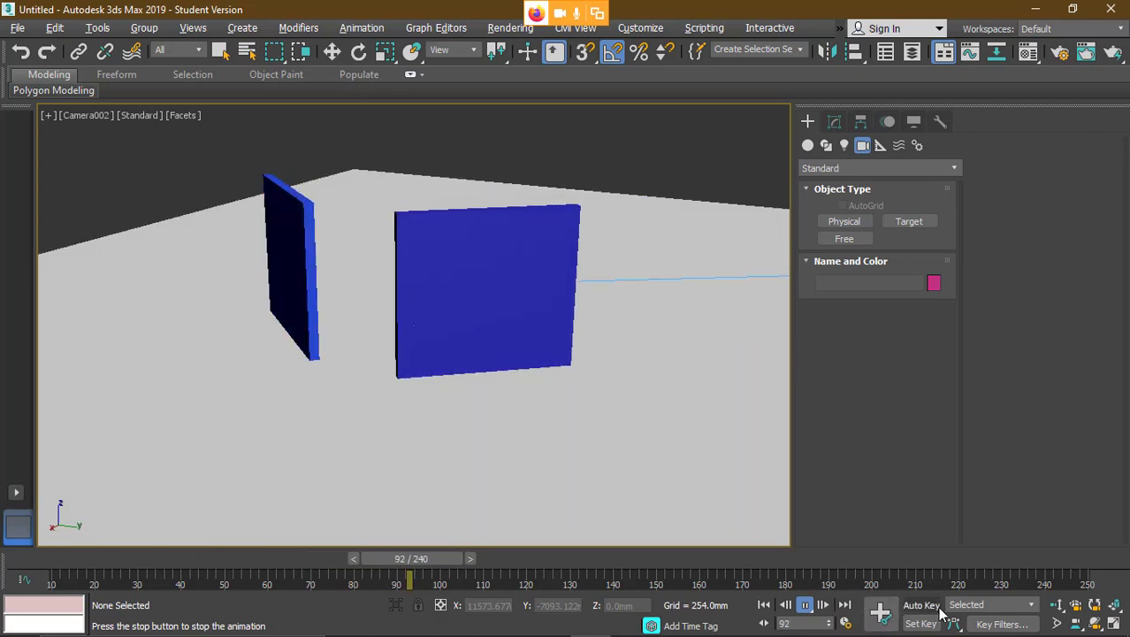
pyautogui.click(805, 607)
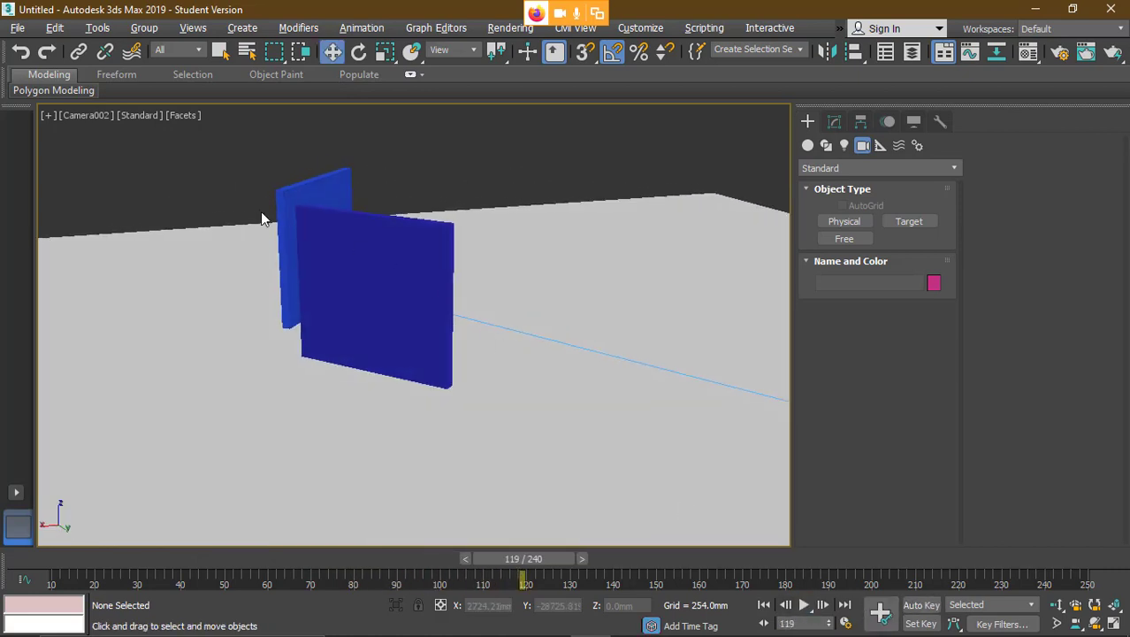
pyautogui.press('t')
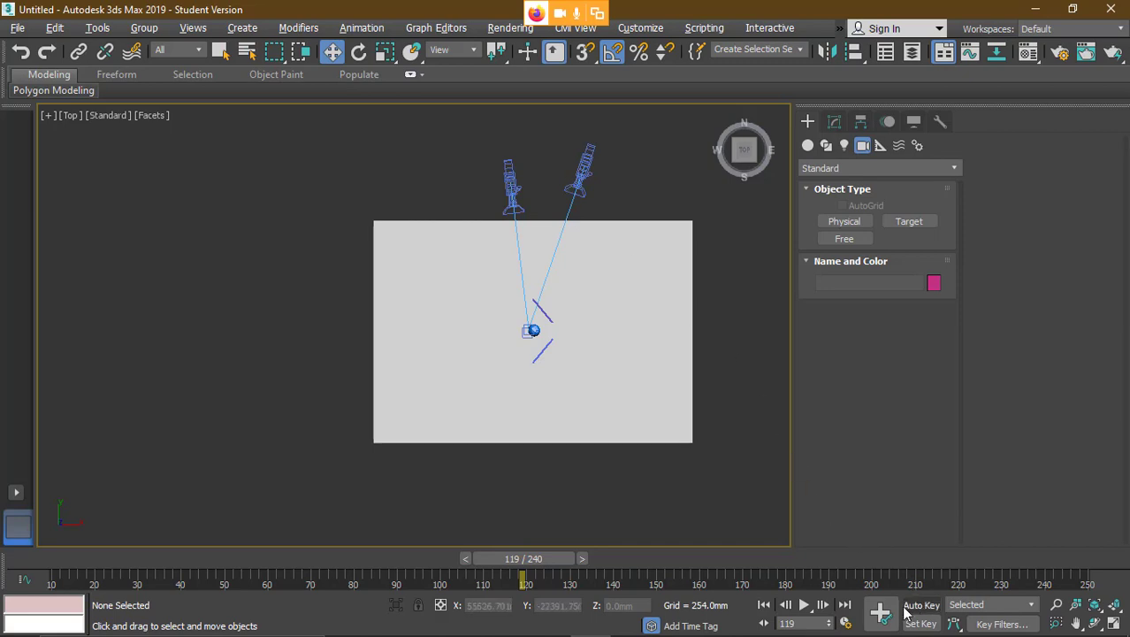
pyautogui.click(583, 159)
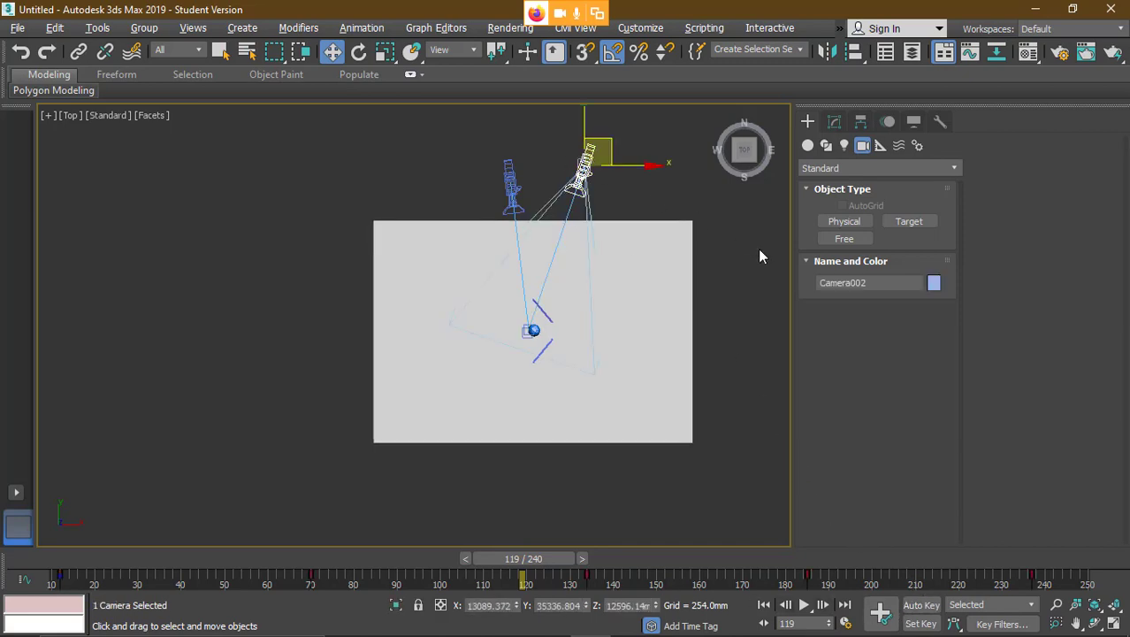
pyautogui.click(714, 408)
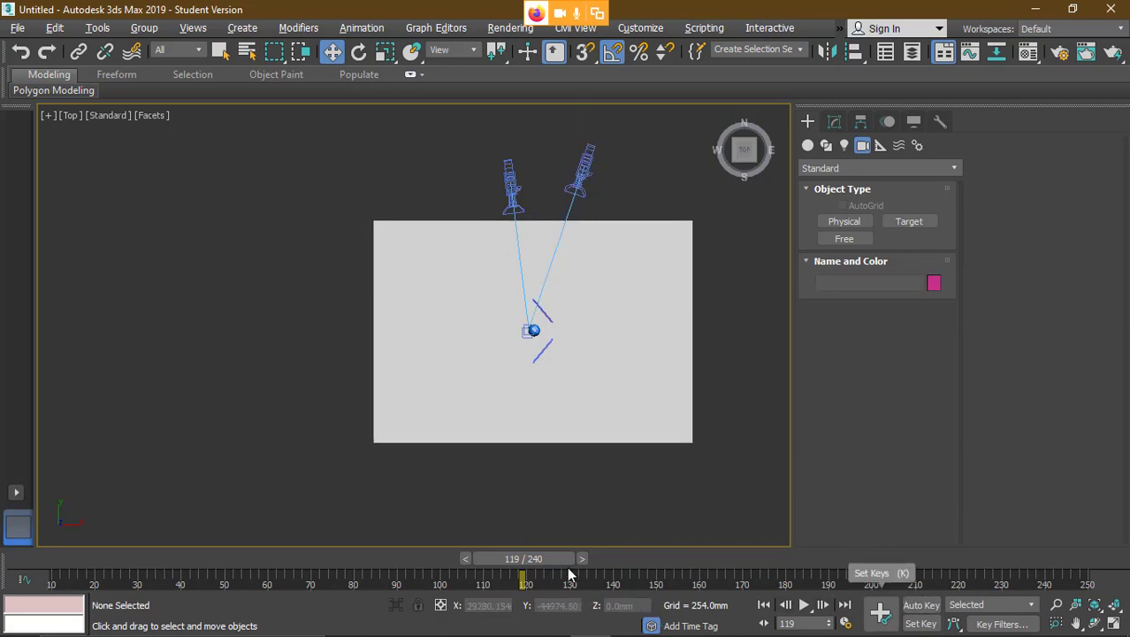
pyautogui.click(804, 606)
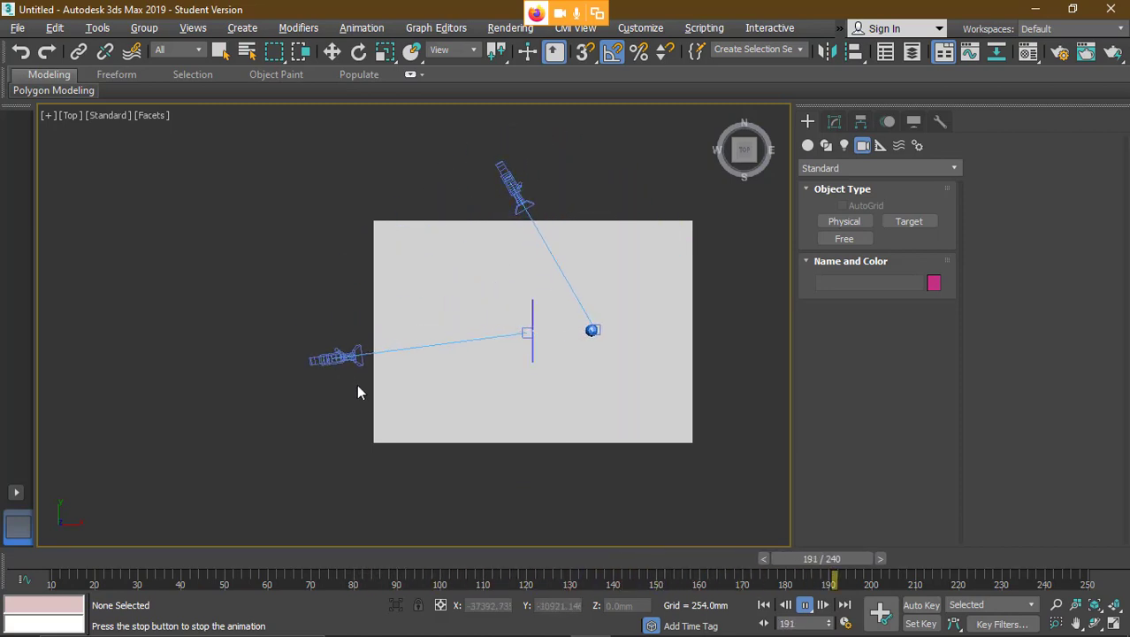
pyautogui.click(806, 606)
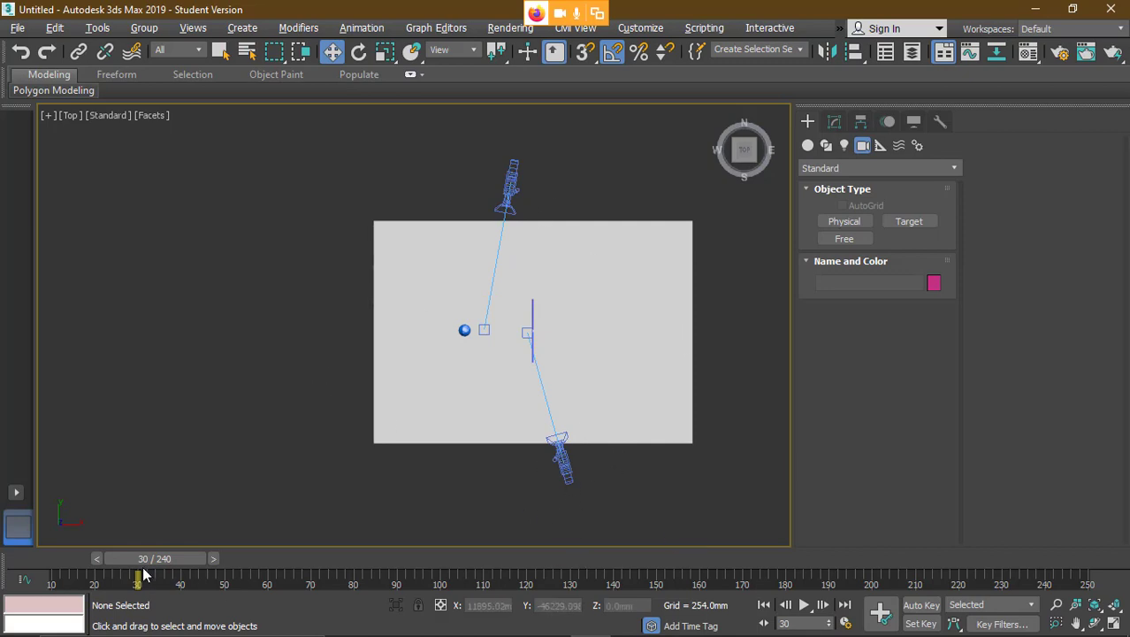
# - Try keying Camera002 farther southeast of the doors at frame 37 with Auto Key on
pyautogui.moveTo(158, 562); pyautogui.dragTo(197, 562)
pyautogui.press('w')
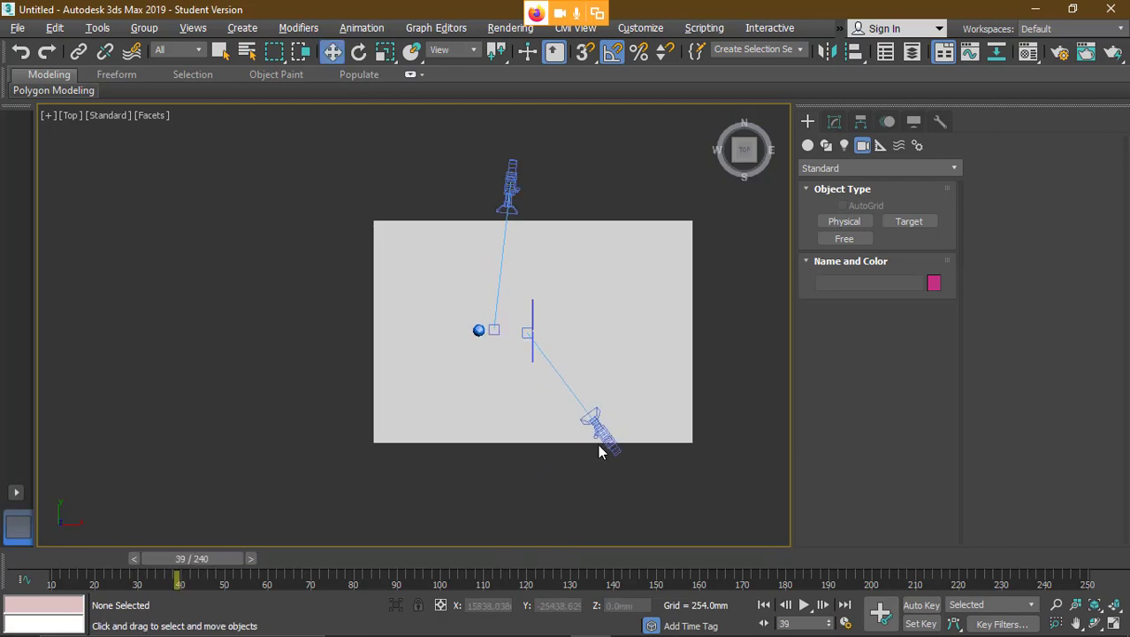
pyautogui.click(599, 431)
pyautogui.moveTo(202, 558); pyautogui.dragTo(193, 557)
pyautogui.click(921, 606)
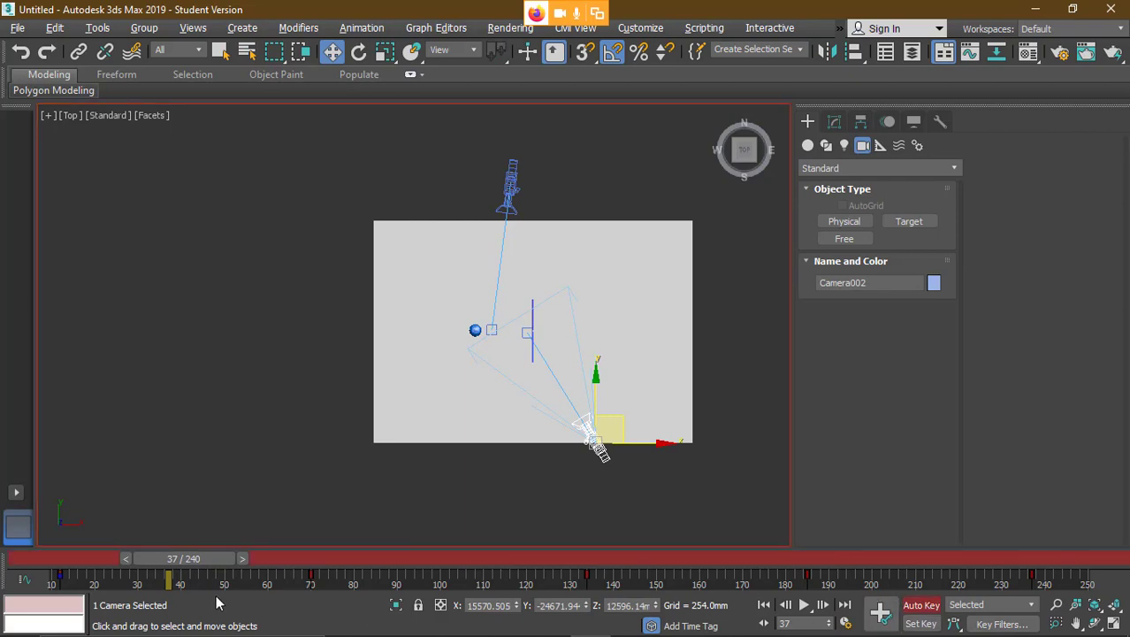
pyautogui.moveTo(627, 423); pyautogui.dragTo(649, 442)
# - Try keying Camera002 farther northeast of the doors at frame 96
pyautogui.moveTo(205, 558); pyautogui.dragTo(445, 533)
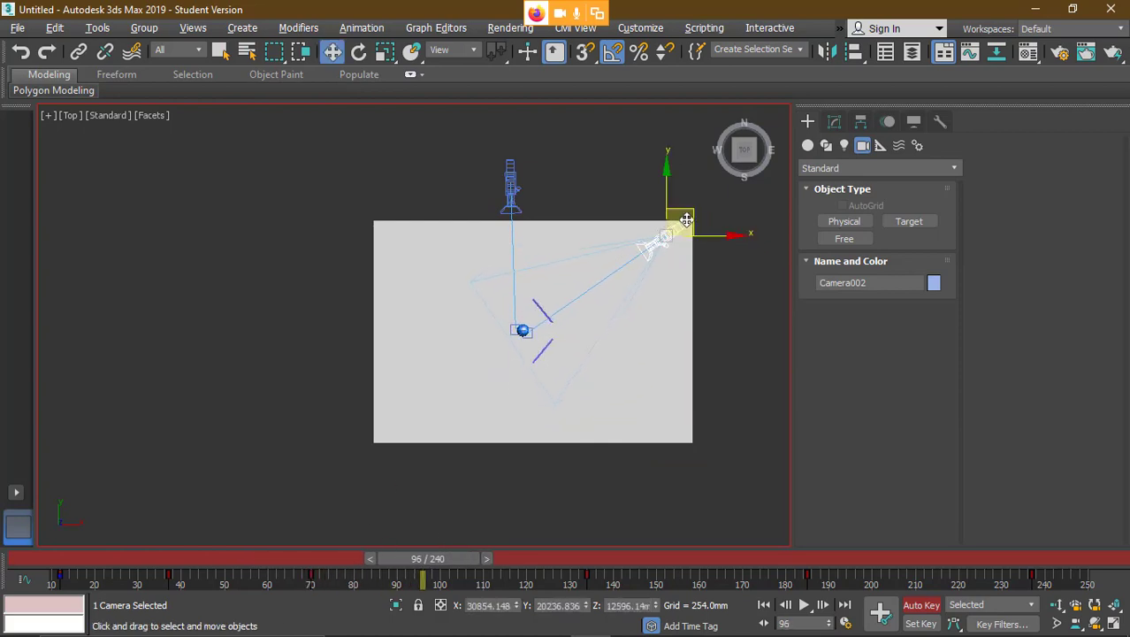
pyautogui.click(694, 225)
pyautogui.click(687, 224)
pyautogui.moveTo(690, 209); pyautogui.dragTo(704, 189)
# - Go to frame 22, undo the added Camera002 position keys, and turn off Auto Key
pyautogui.moveTo(410, 559); pyautogui.dragTo(135, 542)
pyautogui.click(136, 535)
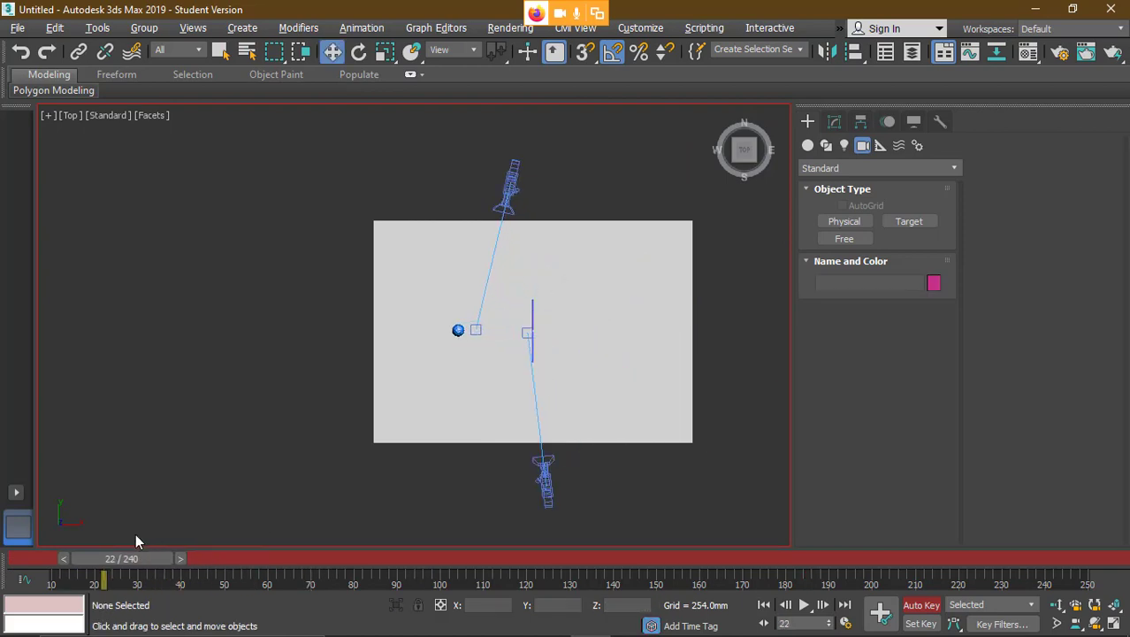
pyautogui.hotkey('ctrl', 'z')
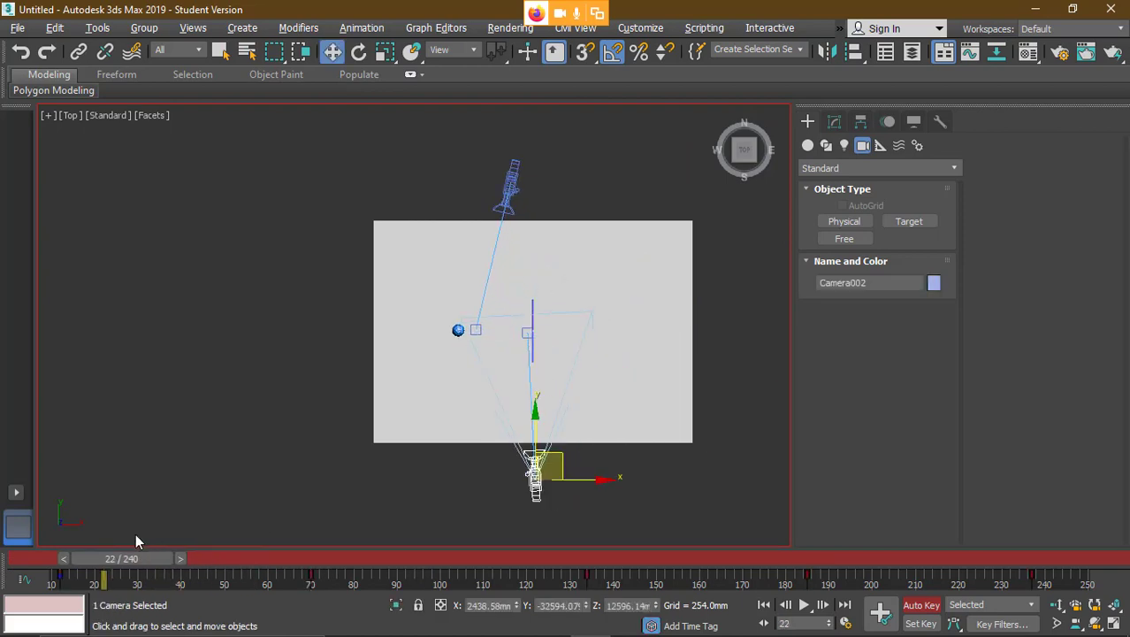
pyautogui.click(704, 525)
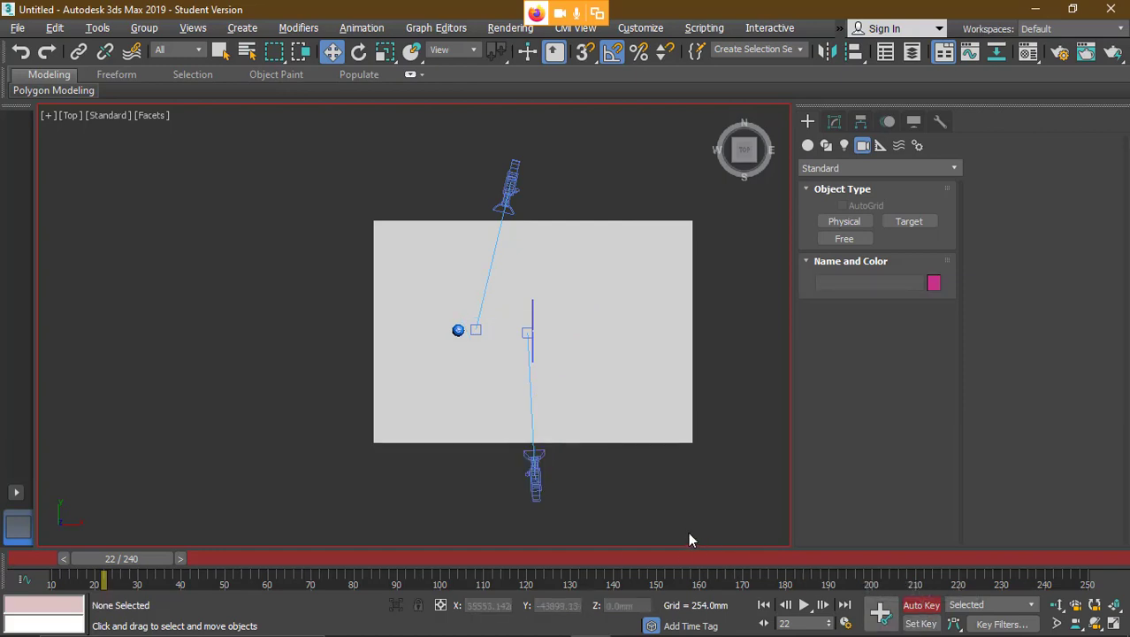
pyautogui.click(922, 605)
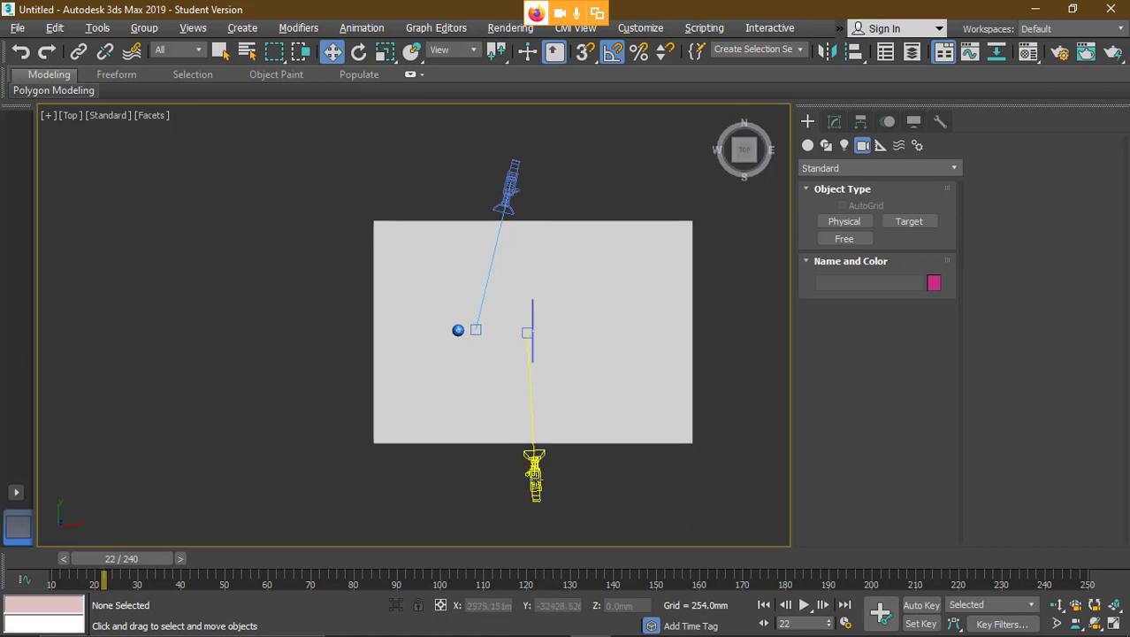
# - Try rotating Camera002 together with its target about their common center, and undo it
pyautogui.click(540, 491)
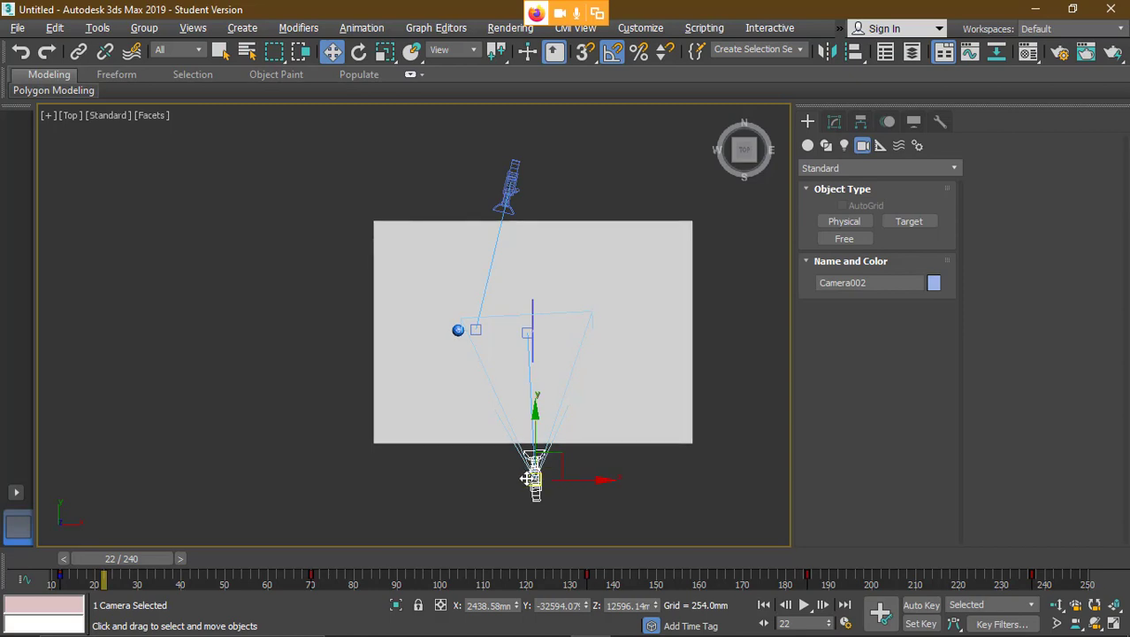
pyautogui.click(560, 522)
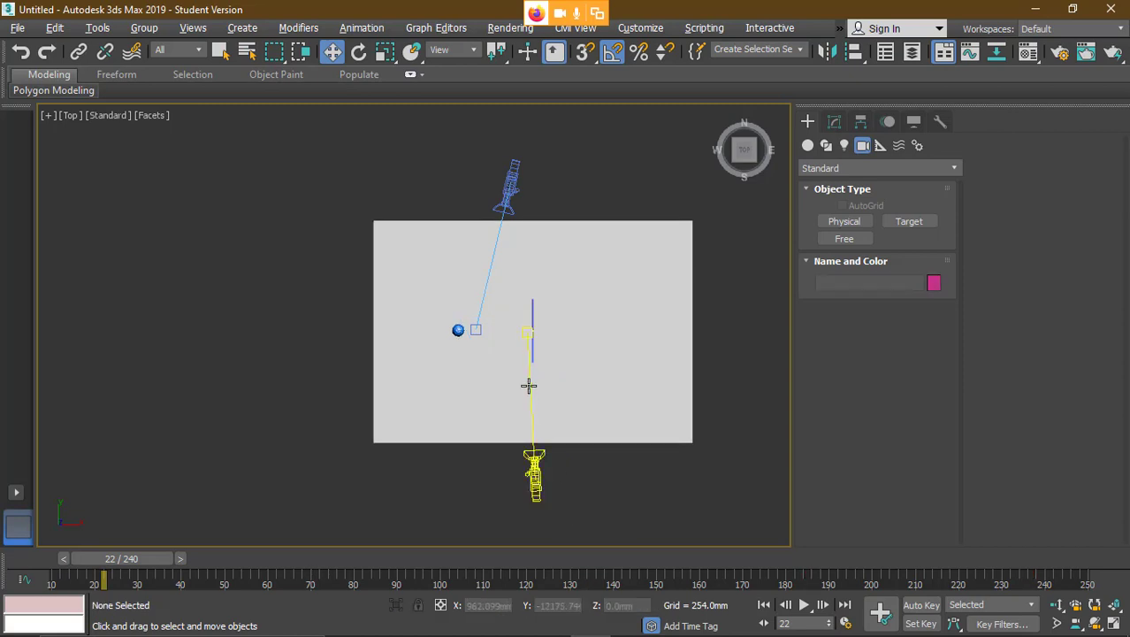
pyautogui.click(529, 384)
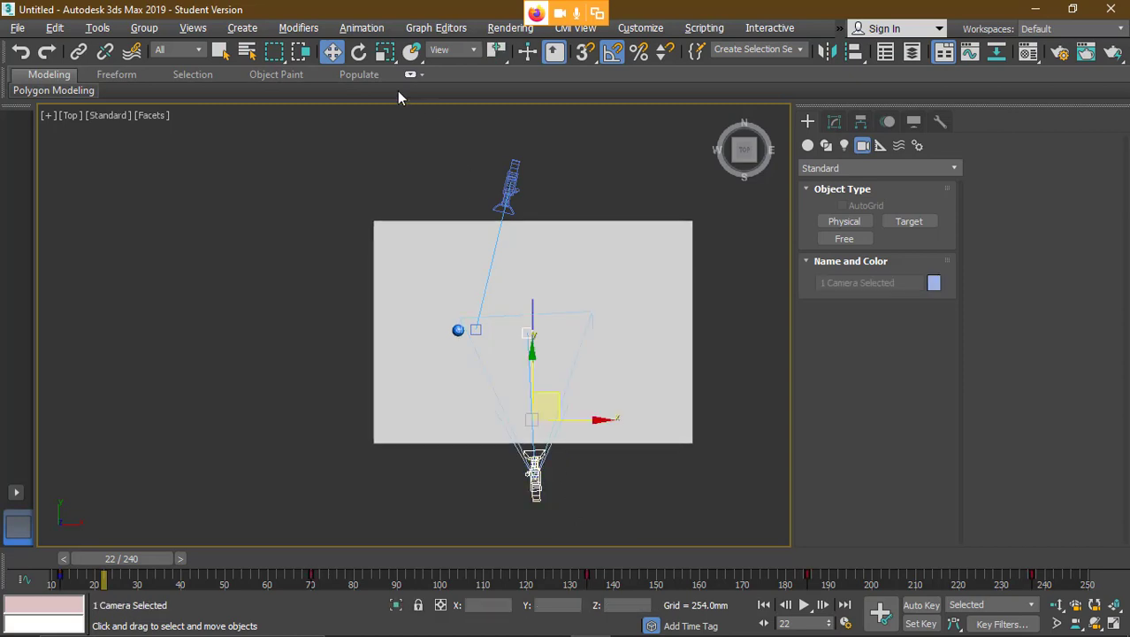
pyautogui.press('e')
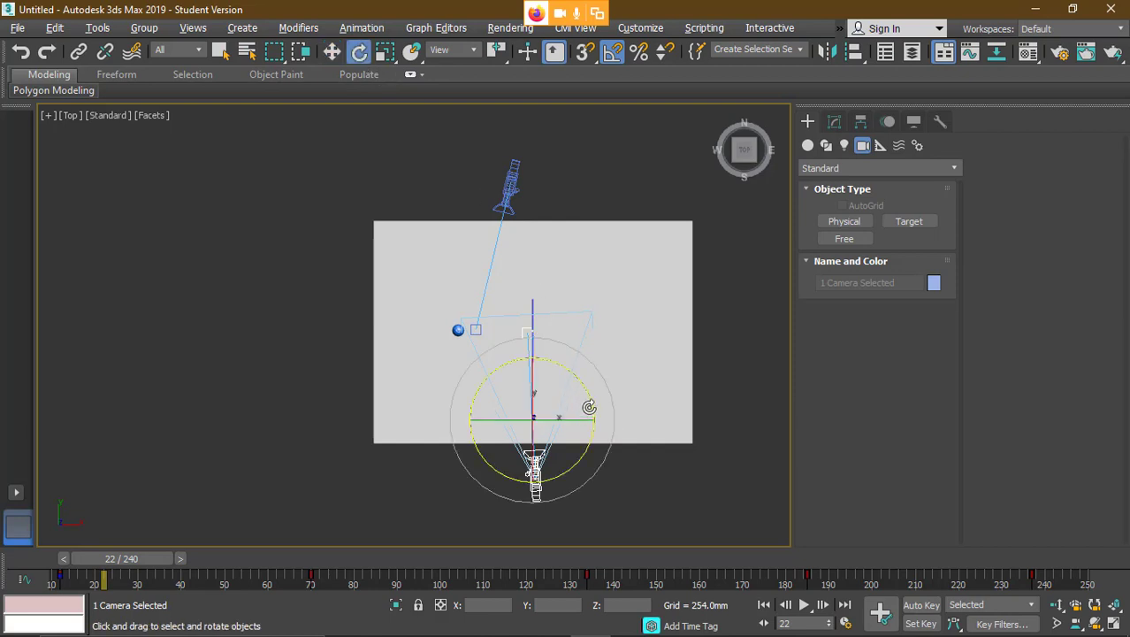
pyautogui.moveTo(590, 398)
pyautogui.mouseDown()
pyautogui.moveTo(566, 442)
pyautogui.moveTo(535, 432)
pyautogui.moveTo(582, 388)
pyautogui.moveTo(568, 323)
pyautogui.moveTo(582, 399)
pyautogui.mouseUp()
pyautogui.hotkey('ctrl', 'z')
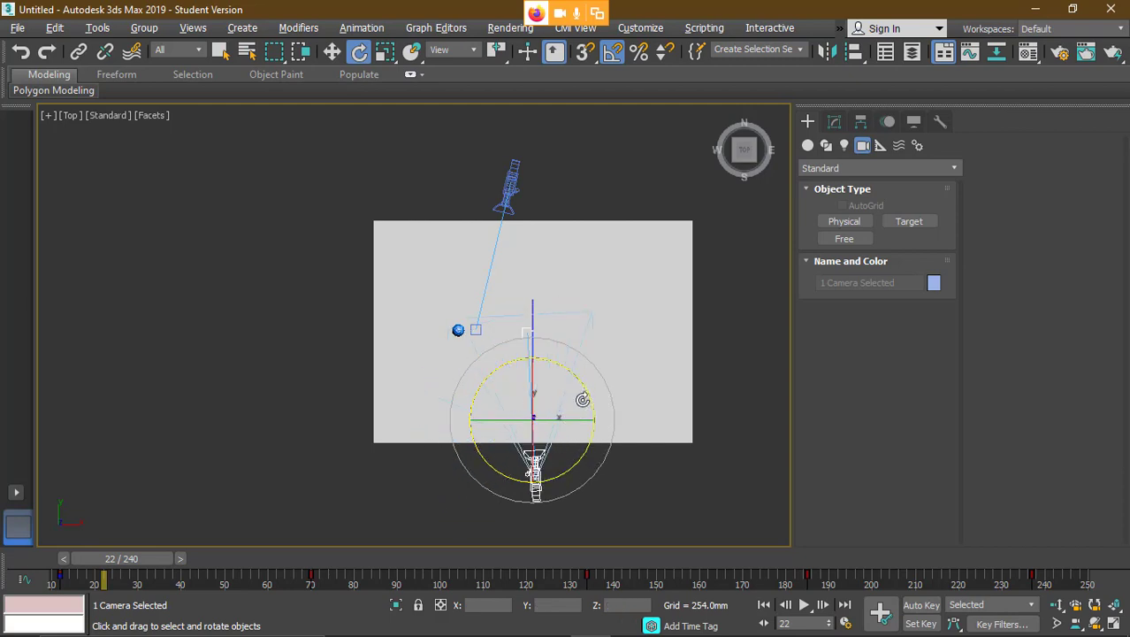
pyautogui.click(634, 444)
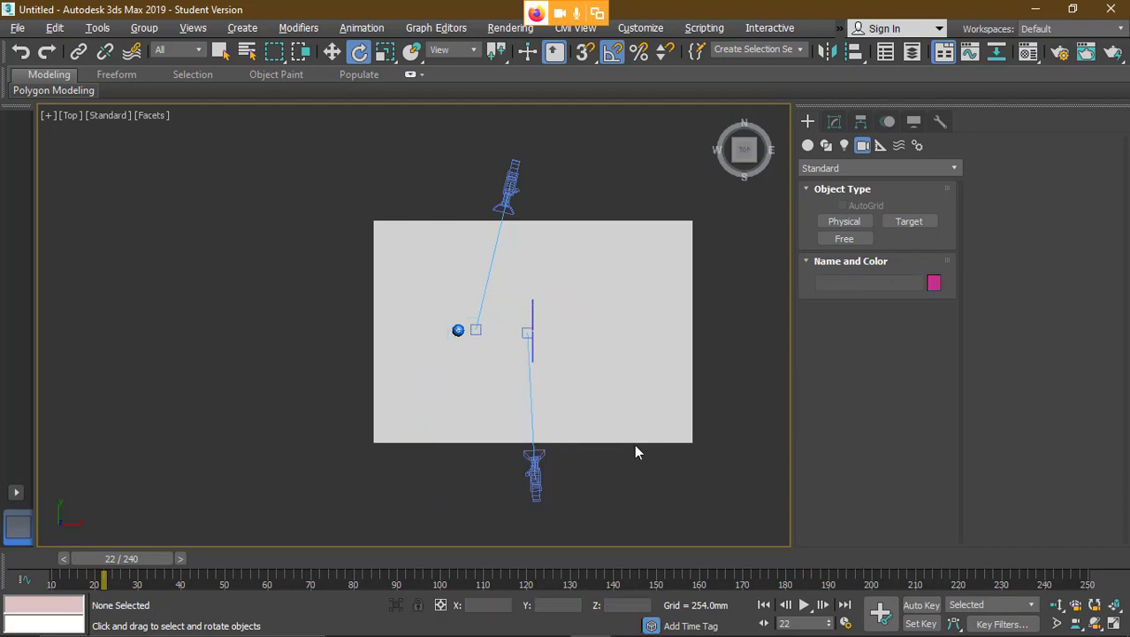
# - Enable pivot-only adjustment for Camera002 and go to frame 18
pyautogui.click(534, 475)
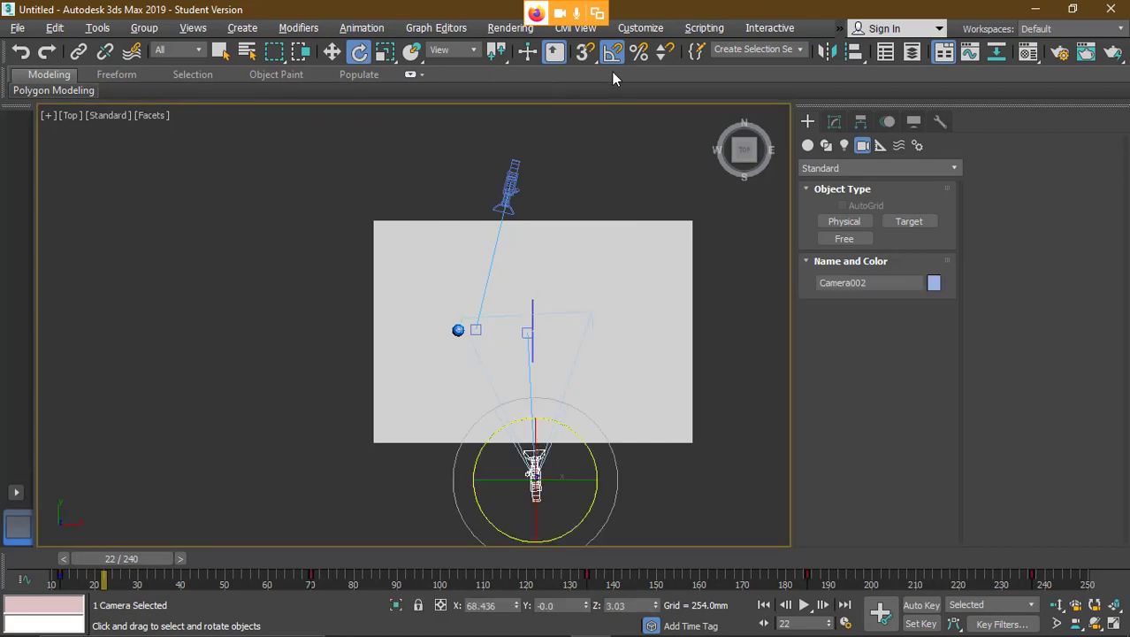
pyautogui.click(862, 124)
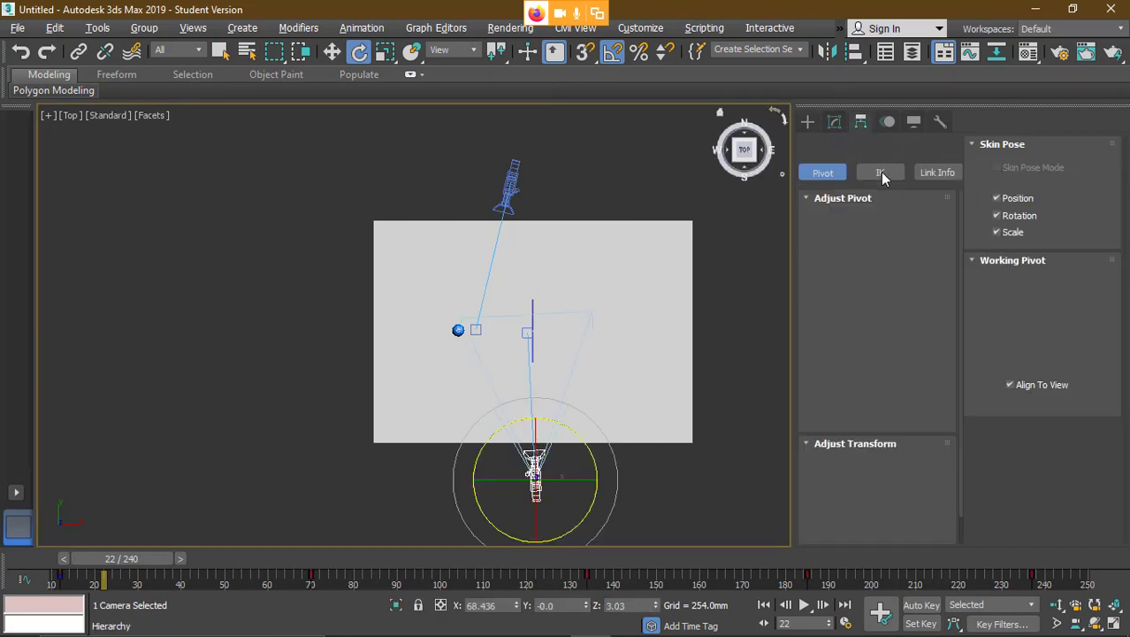
pyautogui.click(870, 239)
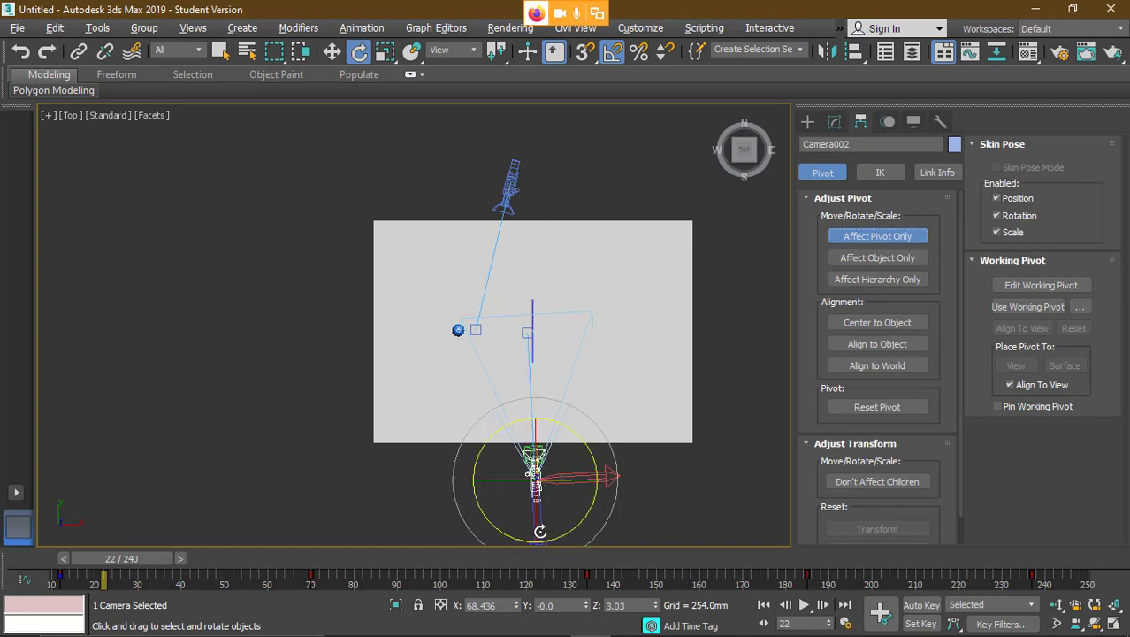
pyautogui.moveTo(535, 519); pyautogui.dragTo(561, 502)
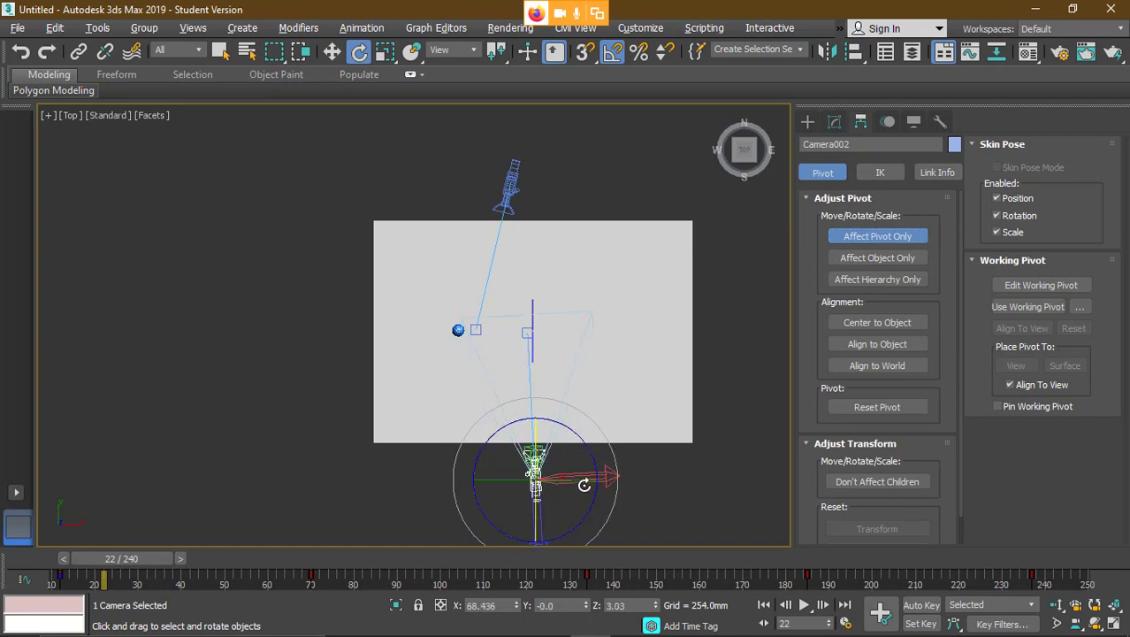
pyautogui.moveTo(583, 484); pyautogui.dragTo(573, 409, button='middle')
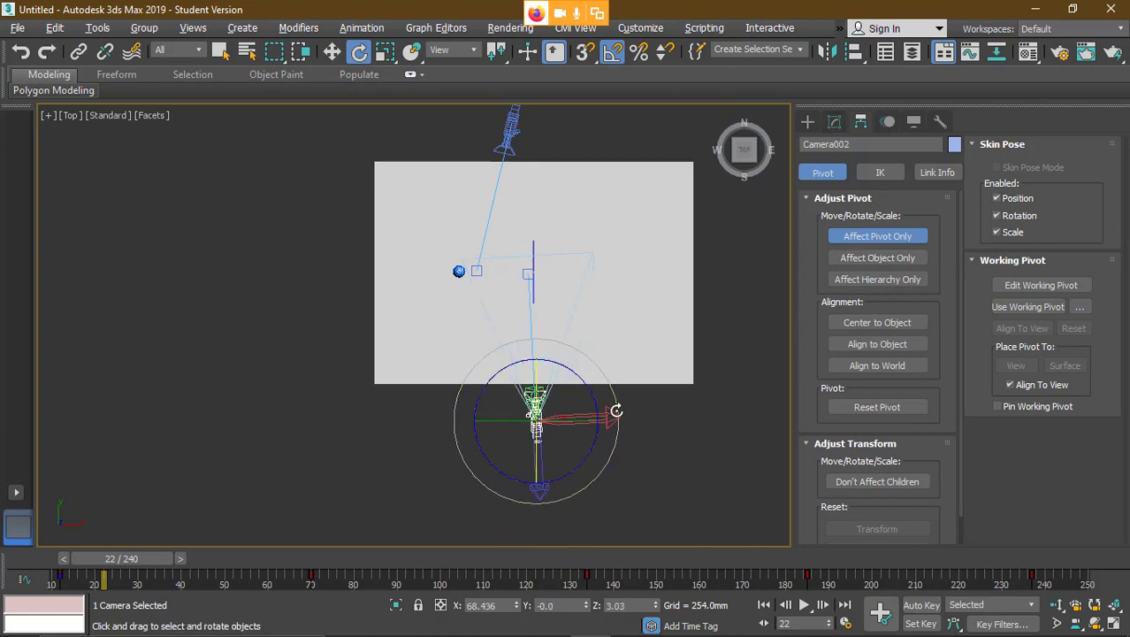
pyautogui.moveTo(109, 559); pyautogui.dragTo(89, 571)
pyautogui.press('e')
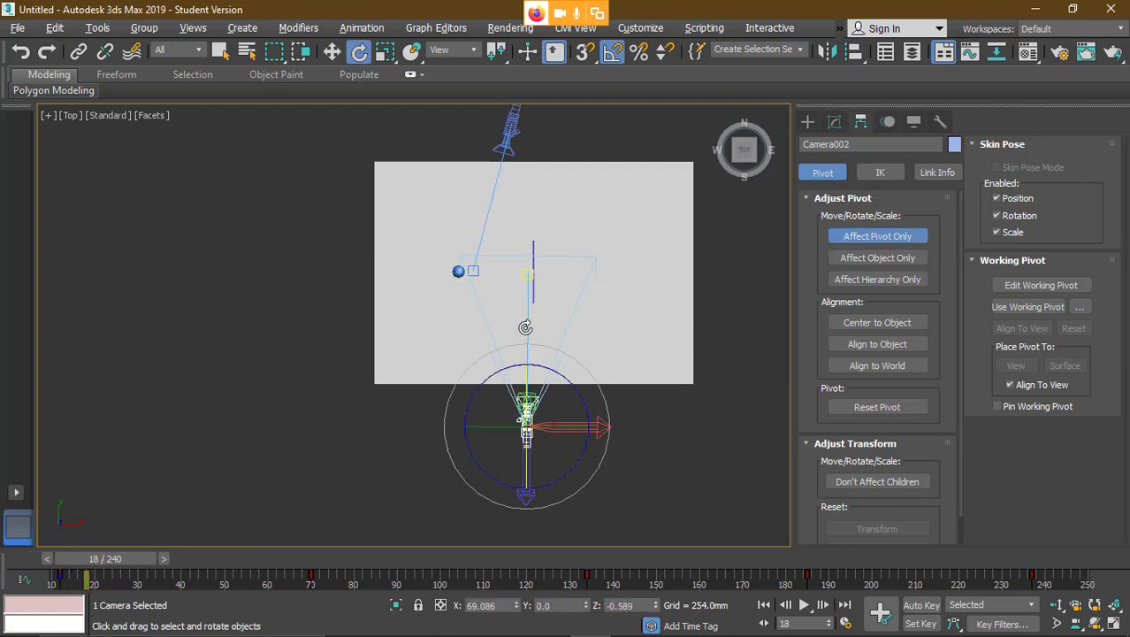
# - Try moving the pivots of Camera002 and its target, undo the moves, and end pivot-only adjustment
pyautogui.click(526, 327)
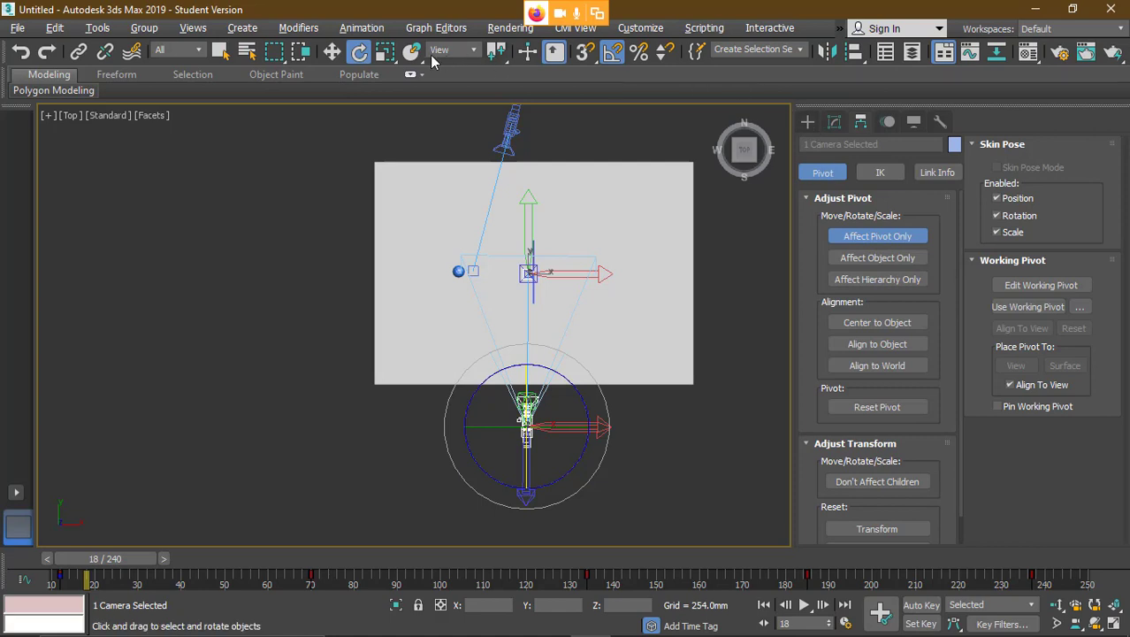
pyautogui.click(332, 52)
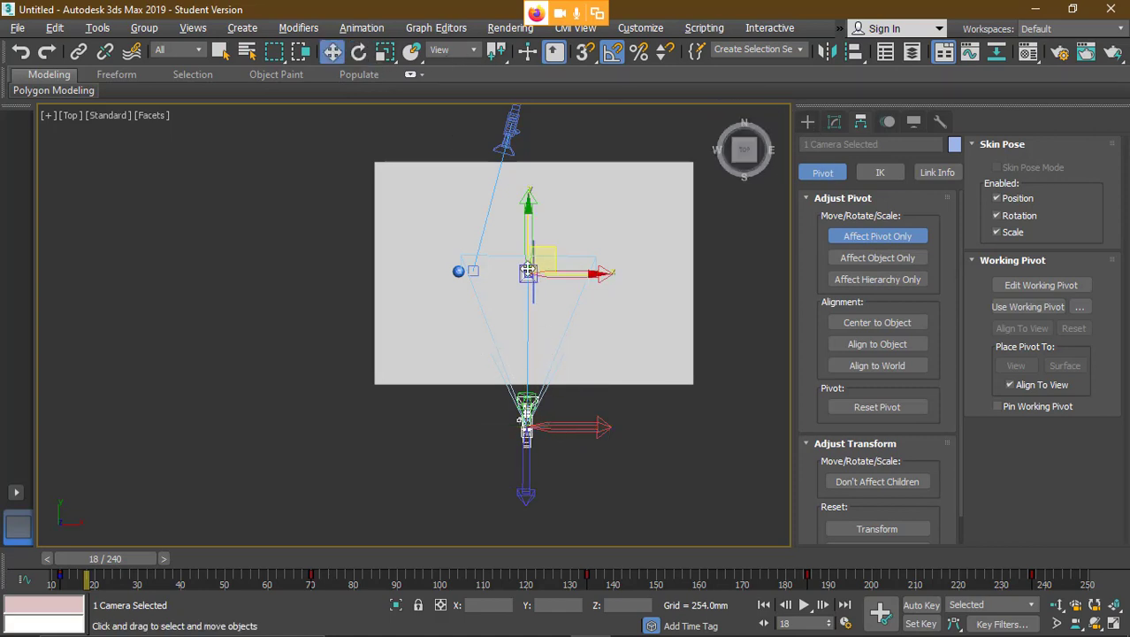
pyautogui.moveTo(544, 252); pyautogui.dragTo(623, 210)
pyautogui.hotkey('ctrl', 'z')
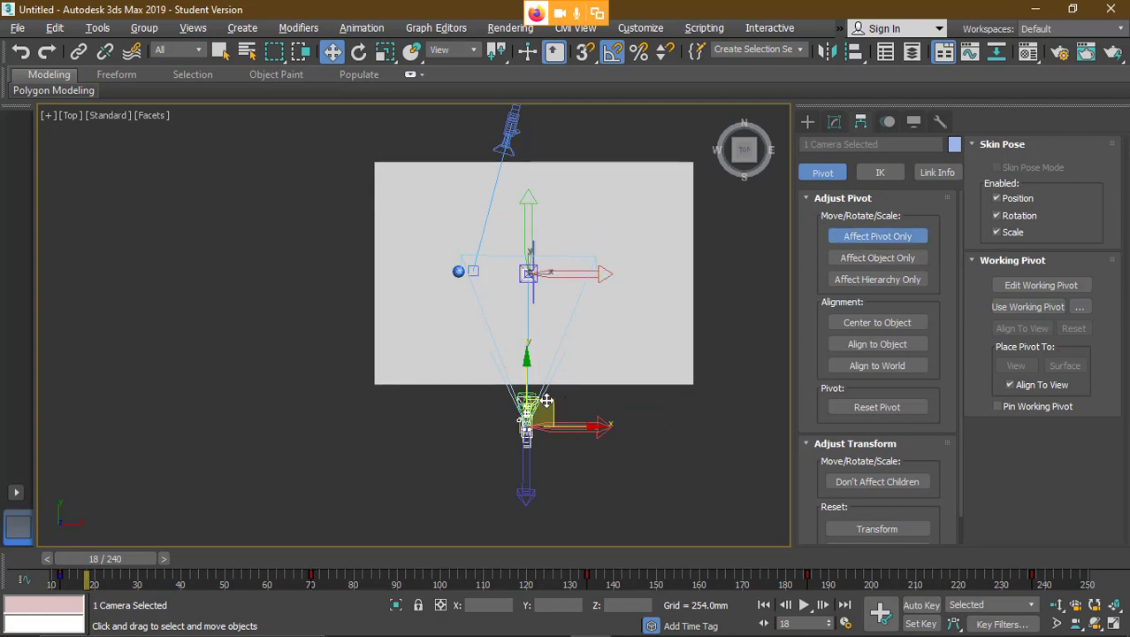
pyautogui.moveTo(595, 424); pyautogui.dragTo(633, 427)
pyautogui.hotkey('ctrl', 'z')
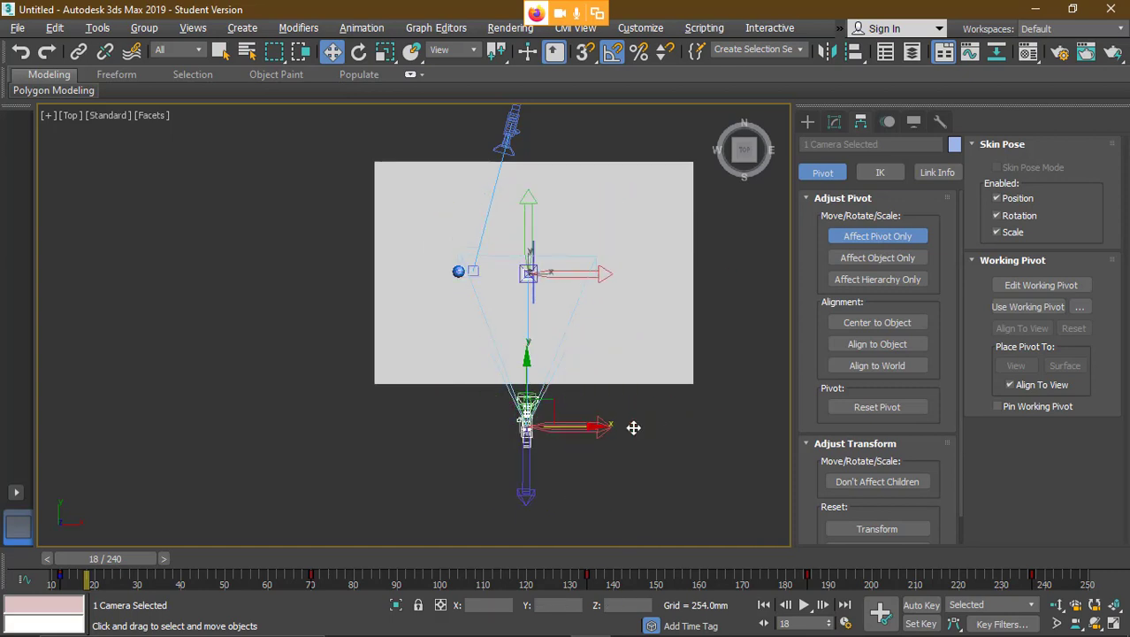
pyautogui.click(866, 237)
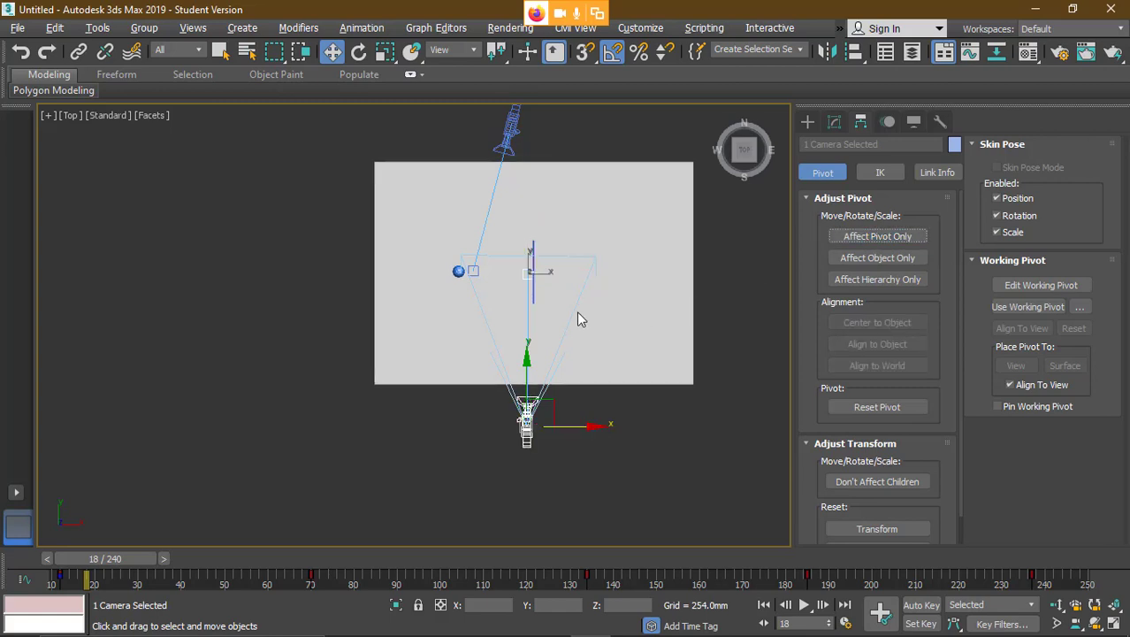
pyautogui.moveTo(577, 310); pyautogui.dragTo(487, 354, button='middle')
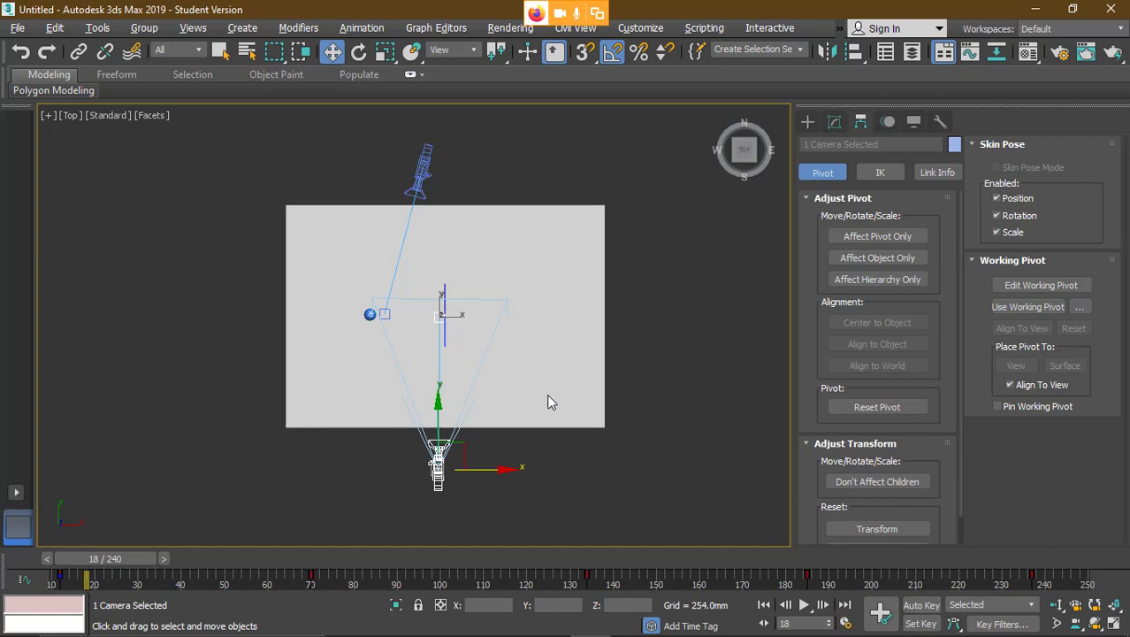
pyautogui.click(809, 122)
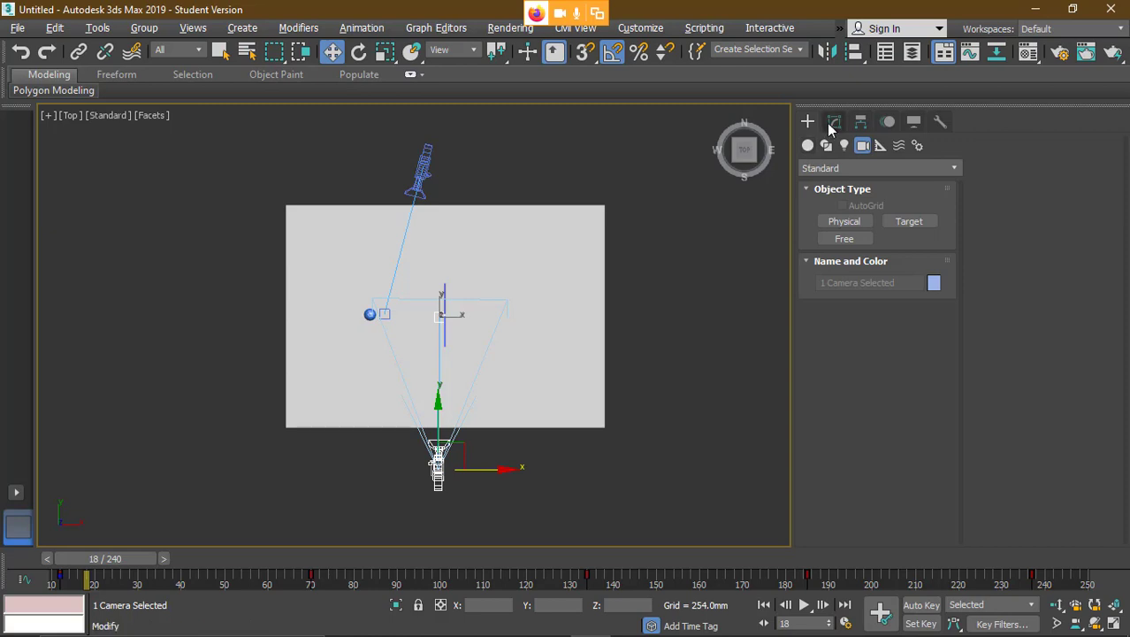
pyautogui.click(834, 121)
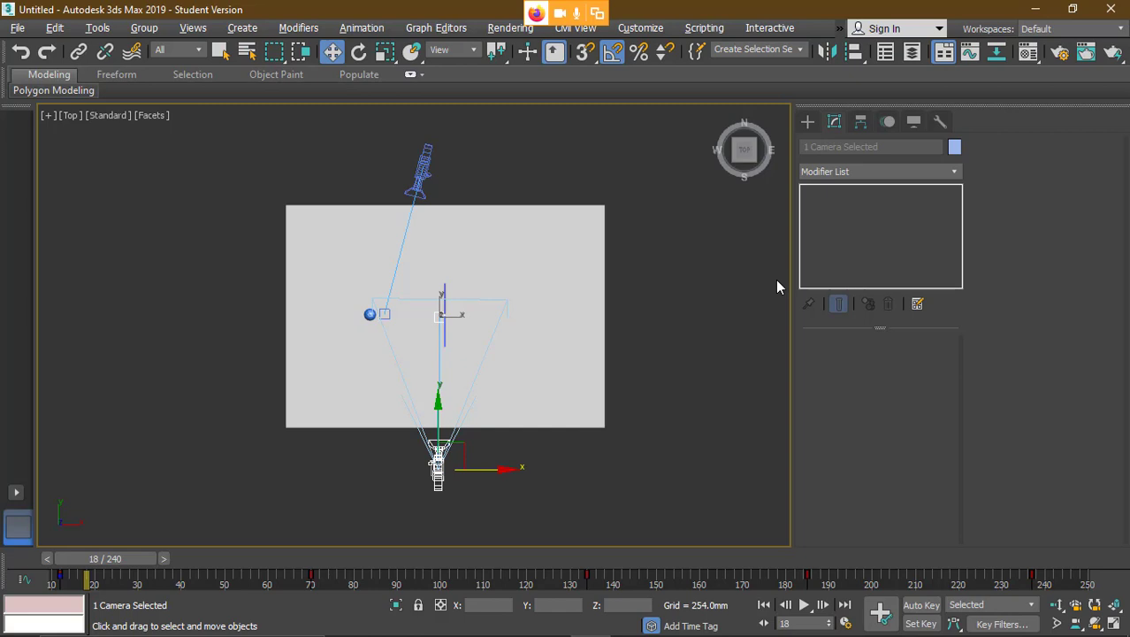
pyautogui.click(809, 124)
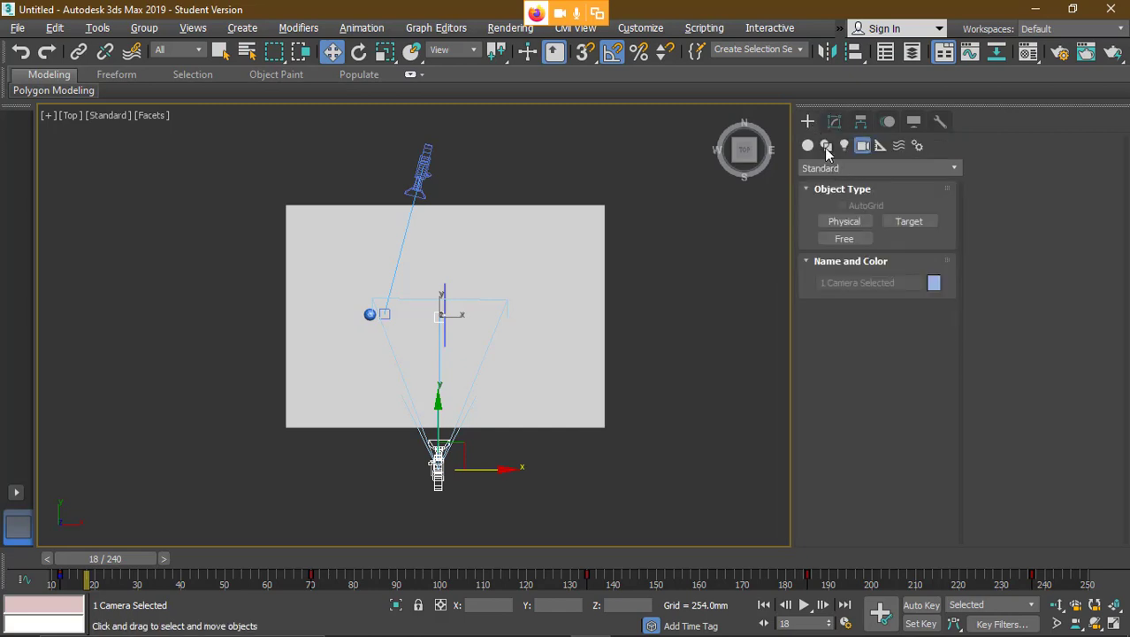
pyautogui.click(834, 123)
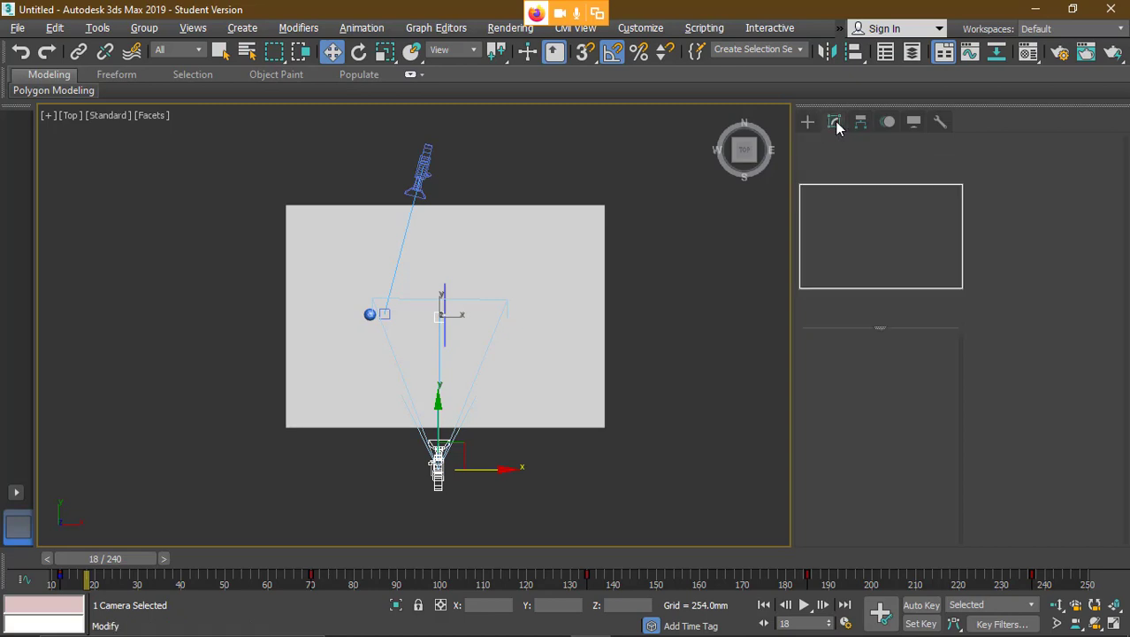
# - Draw a circle spline with a radius of about 30940 mm centered near Camera002's target at the doors
pyautogui.click(808, 122)
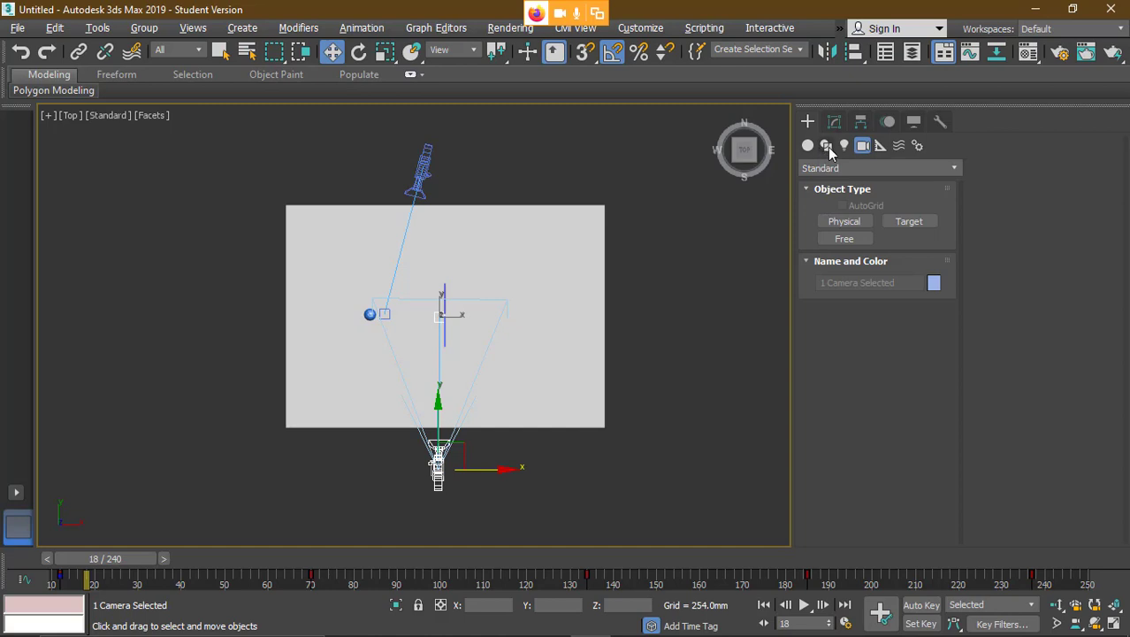
pyautogui.click(826, 147)
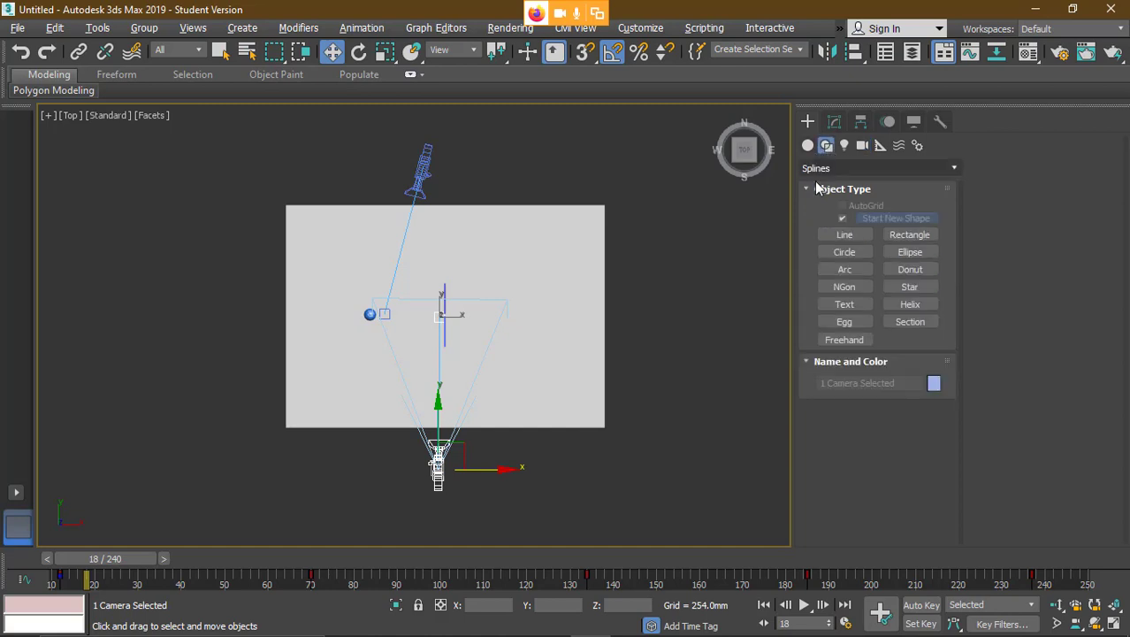
pyautogui.click(842, 252)
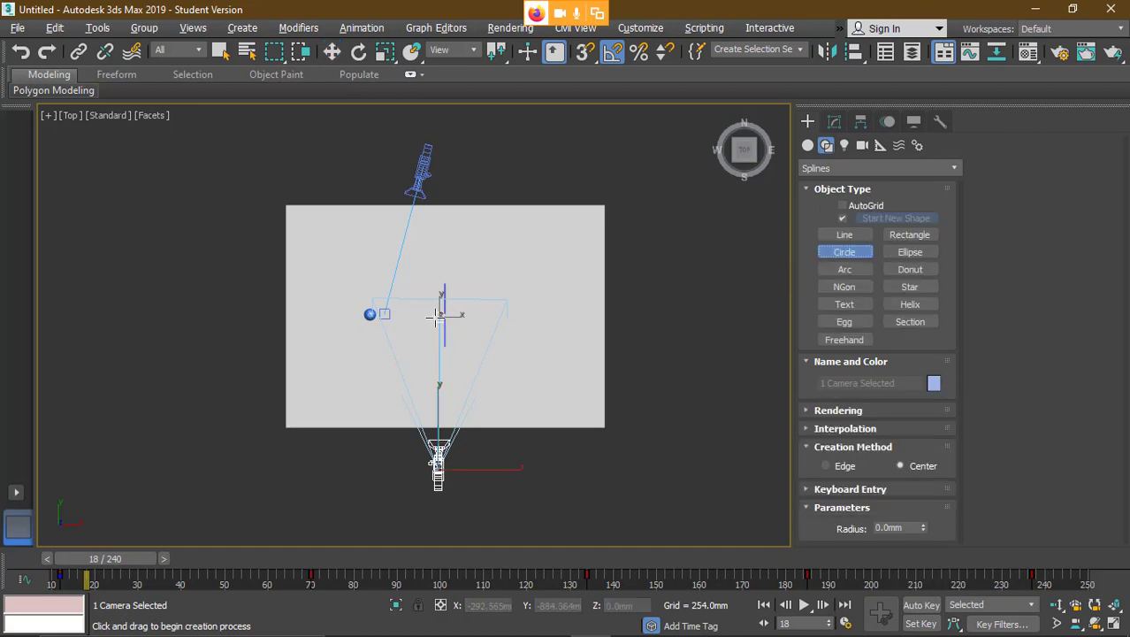
pyautogui.moveTo(435, 316); pyautogui.dragTo(576, 339)
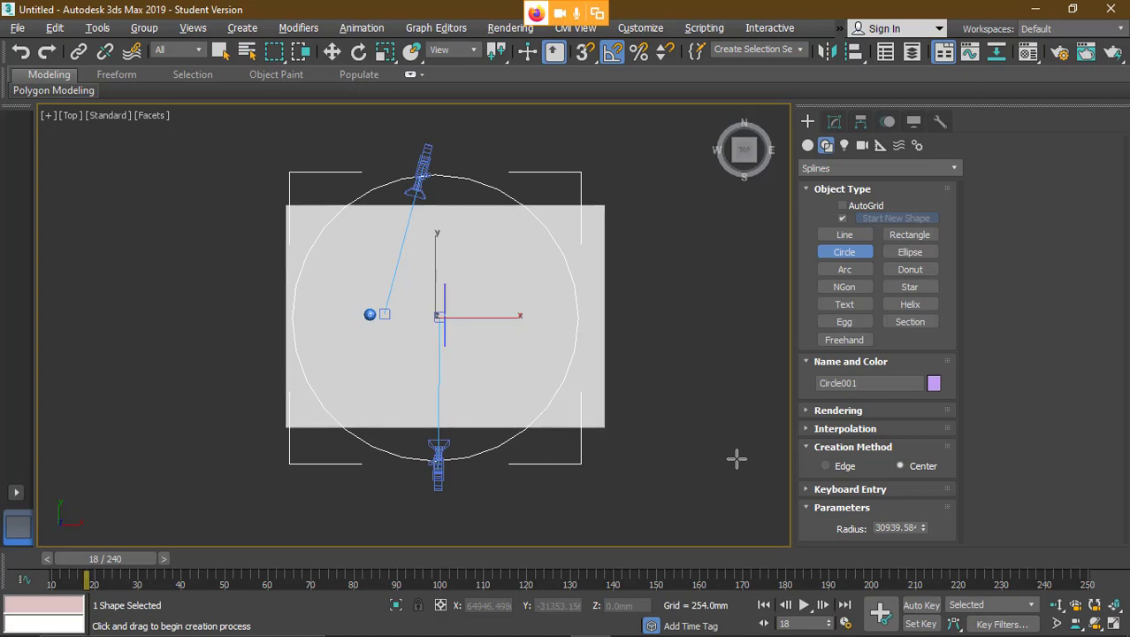
pyautogui.click(838, 253)
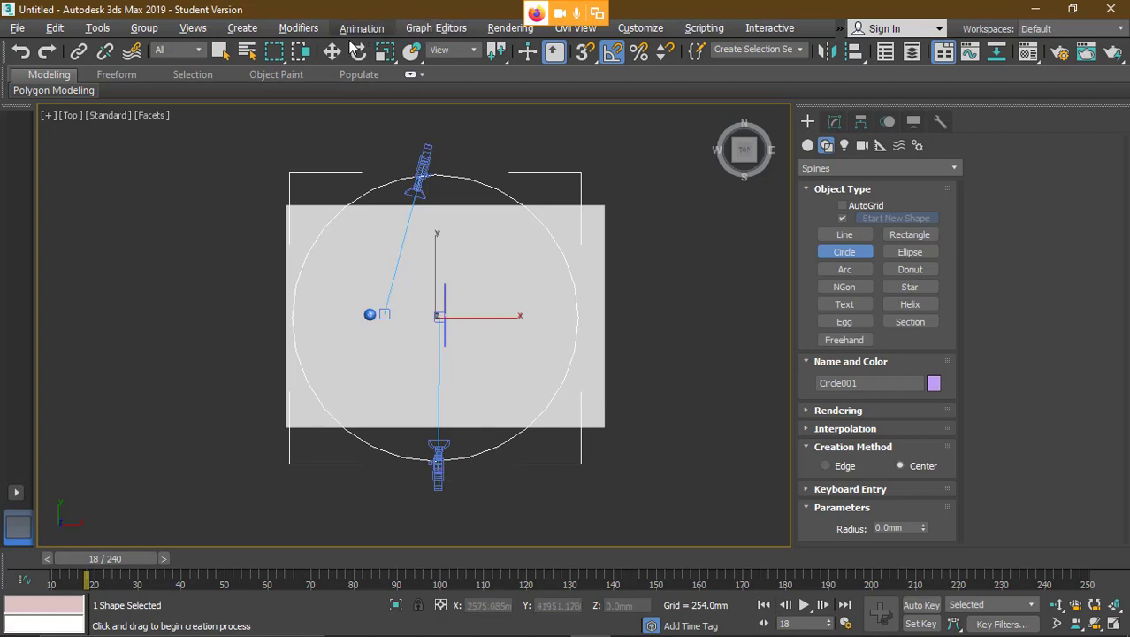
pyautogui.press('w')
pyautogui.click(424, 484)
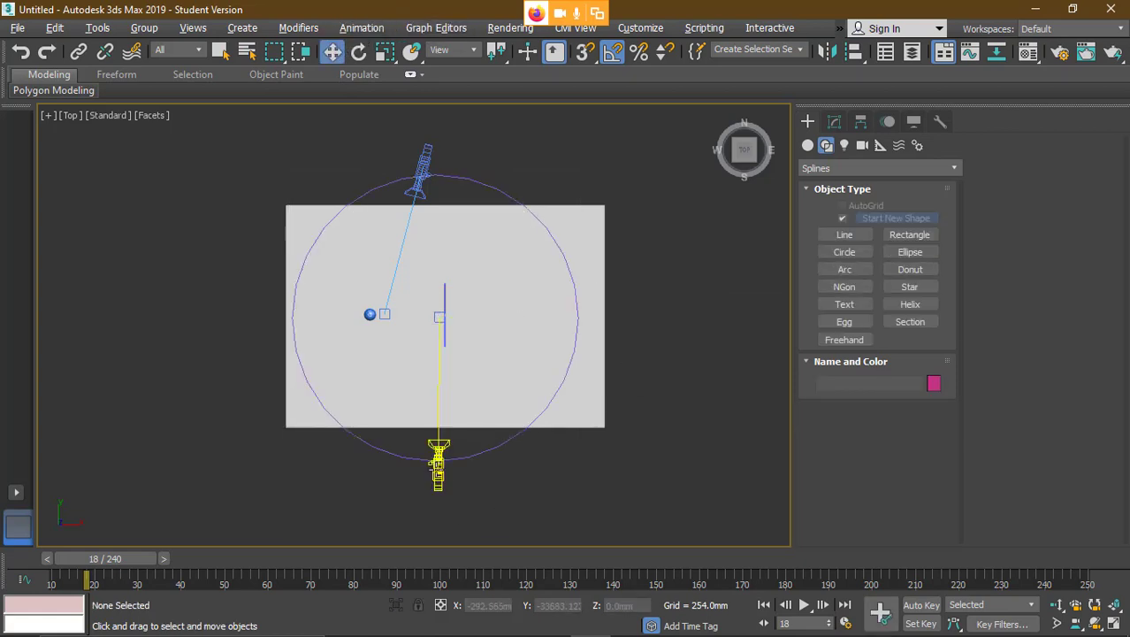
pyautogui.click(430, 476)
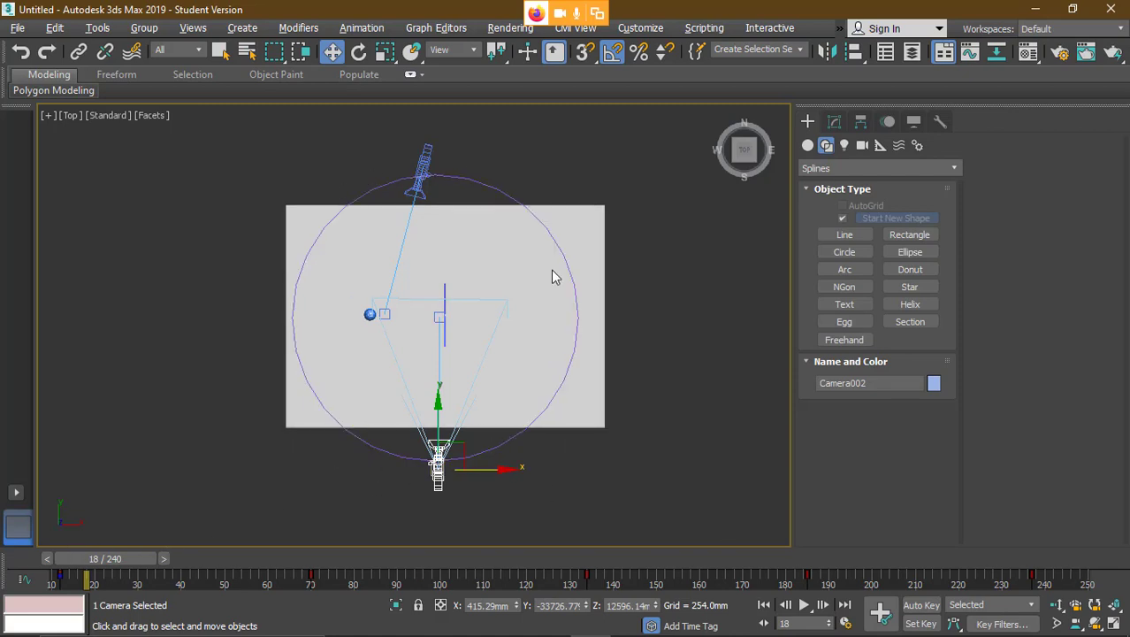
pyautogui.click(471, 508)
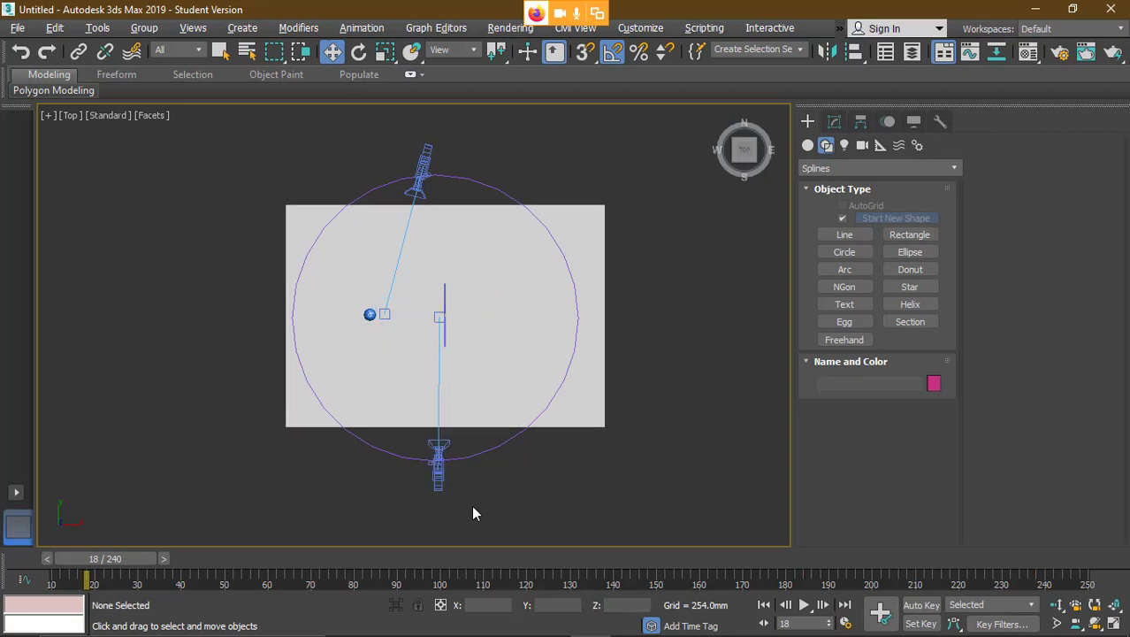
pyautogui.click(494, 445)
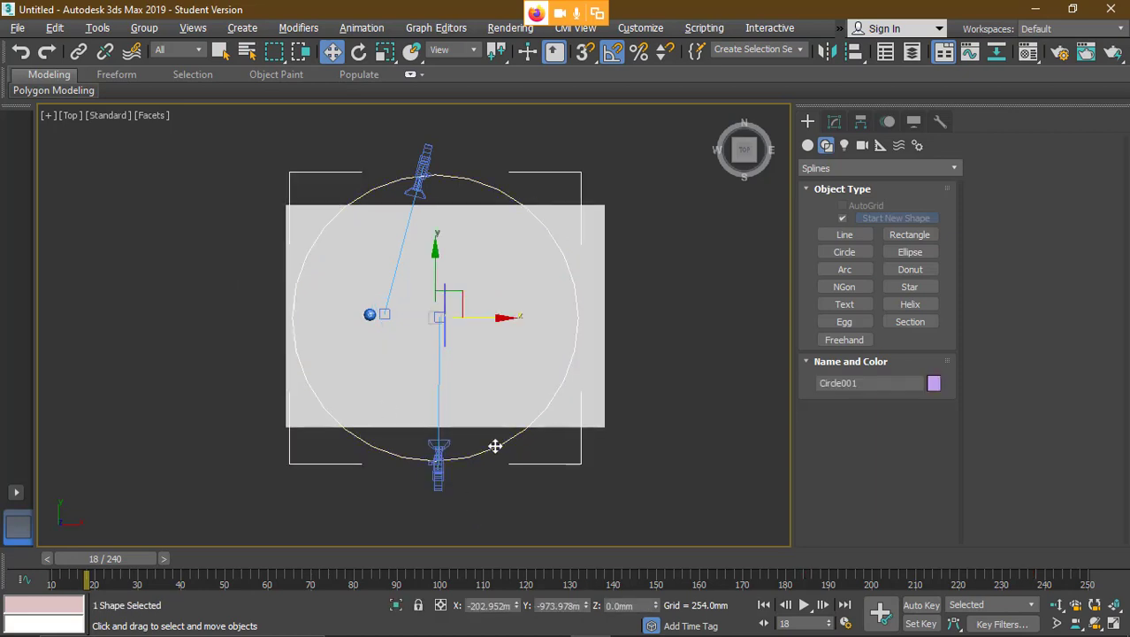
pyautogui.click(657, 332)
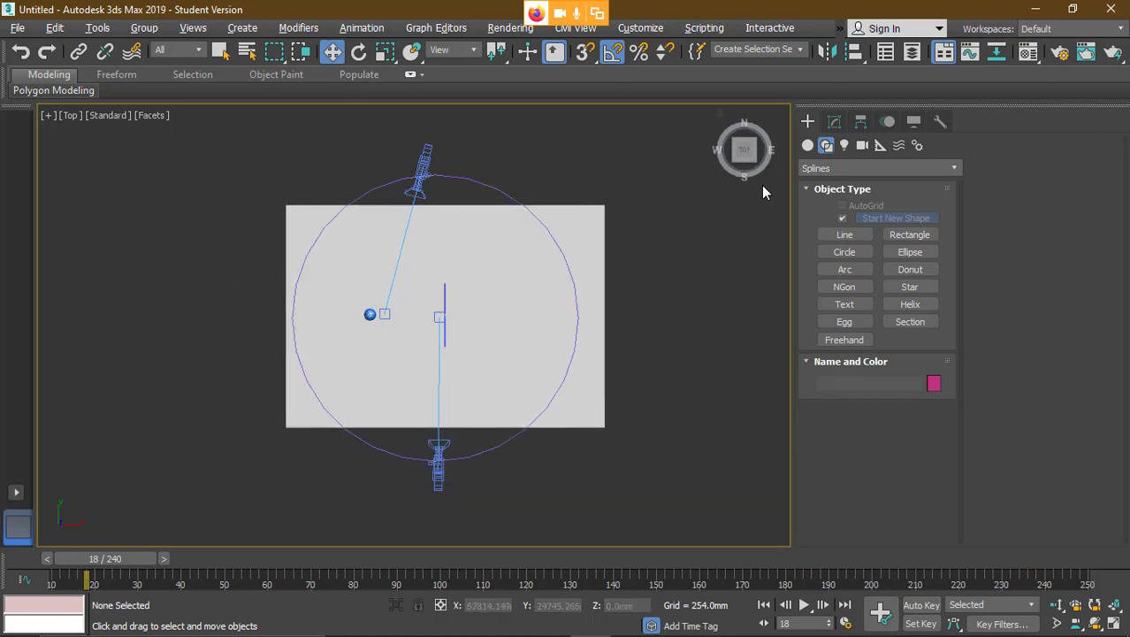
# - Create a target camera east of the floor plane, aimed west at the doors
pyautogui.click(862, 147)
pyautogui.click(915, 222)
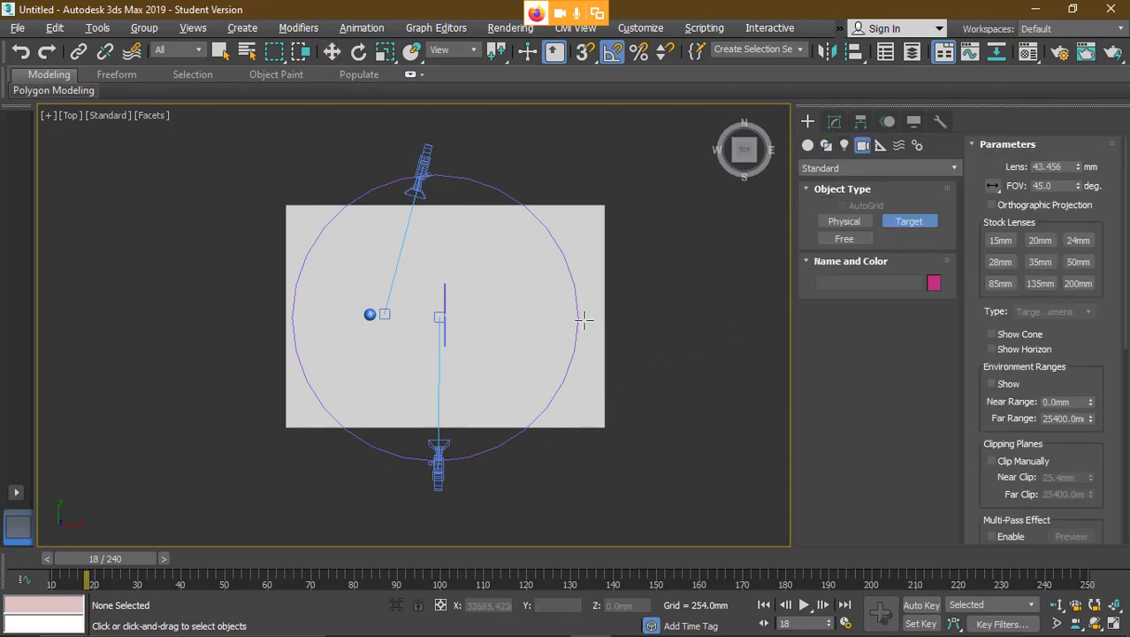
pyautogui.moveTo(623, 318); pyautogui.dragTo(440, 317)
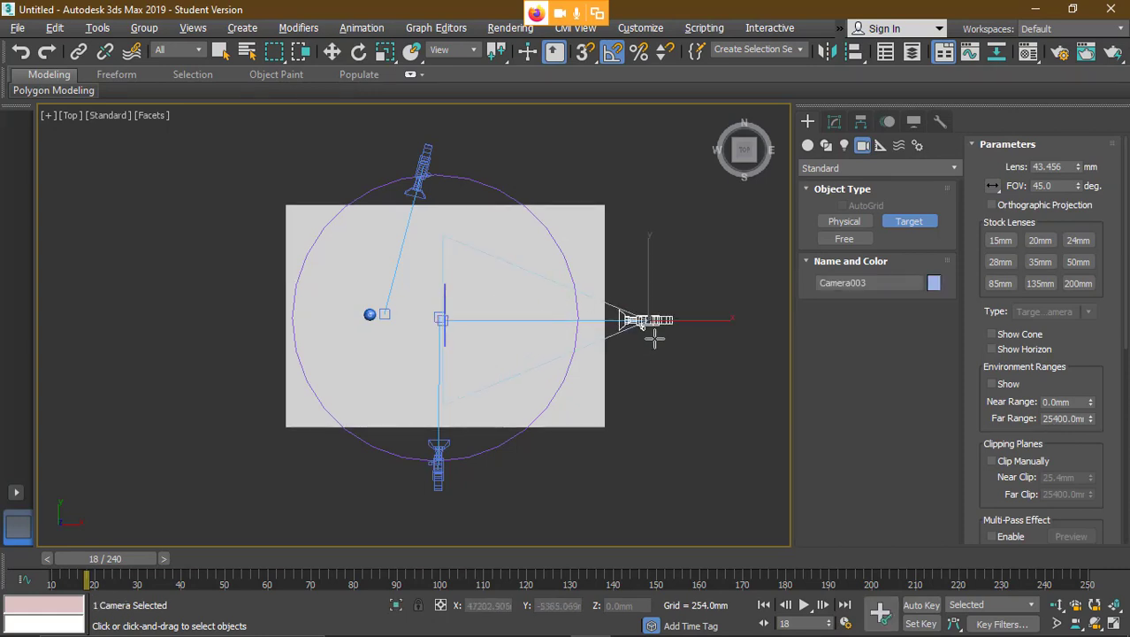
pyautogui.rightClick(651, 313)
pyautogui.click(688, 341)
# - Move Camera003 to the west side of the floor plane, at about X -51289 mm and Y -970 mm, and keep it selected
pyautogui.click(656, 320)
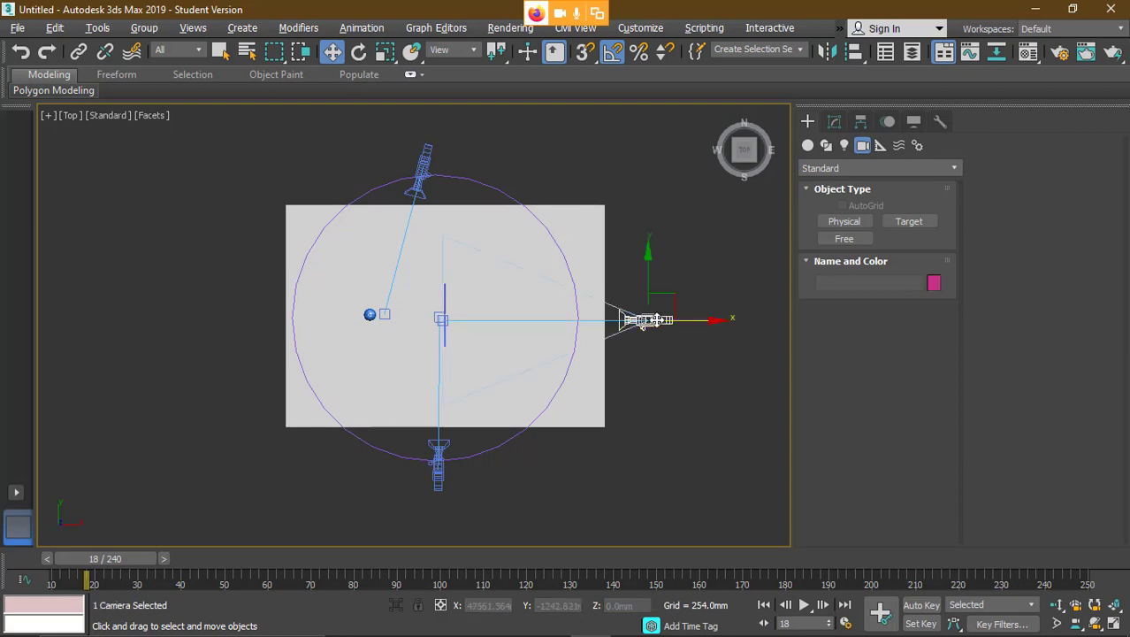
pyautogui.moveTo(677, 297); pyautogui.dragTo(206, 292)
pyautogui.click(210, 416)
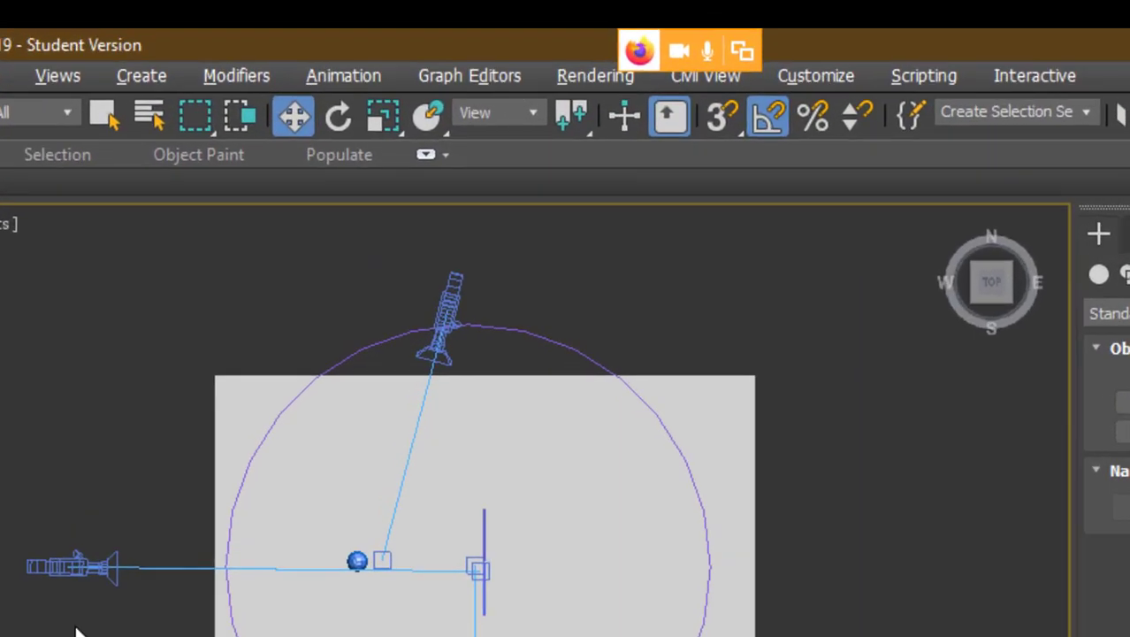
pyautogui.click(199, 321)
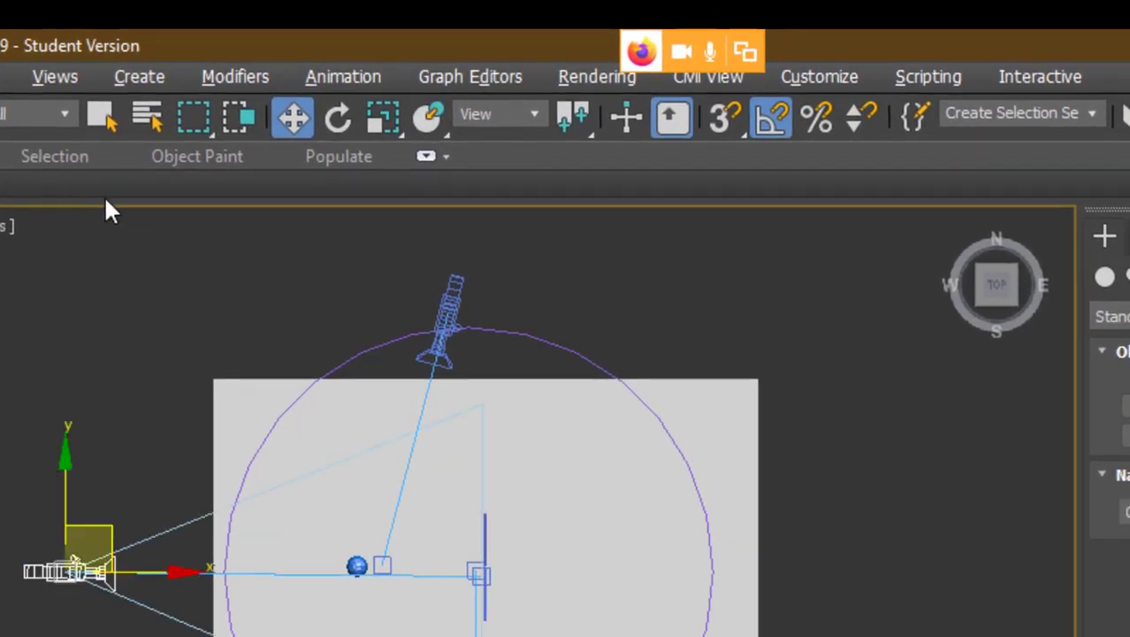
# - Look up the Spanish translation of the animation term "constraints" in Firefox, close the search, and return to 3ds Max
pyautogui.click(335, 74)
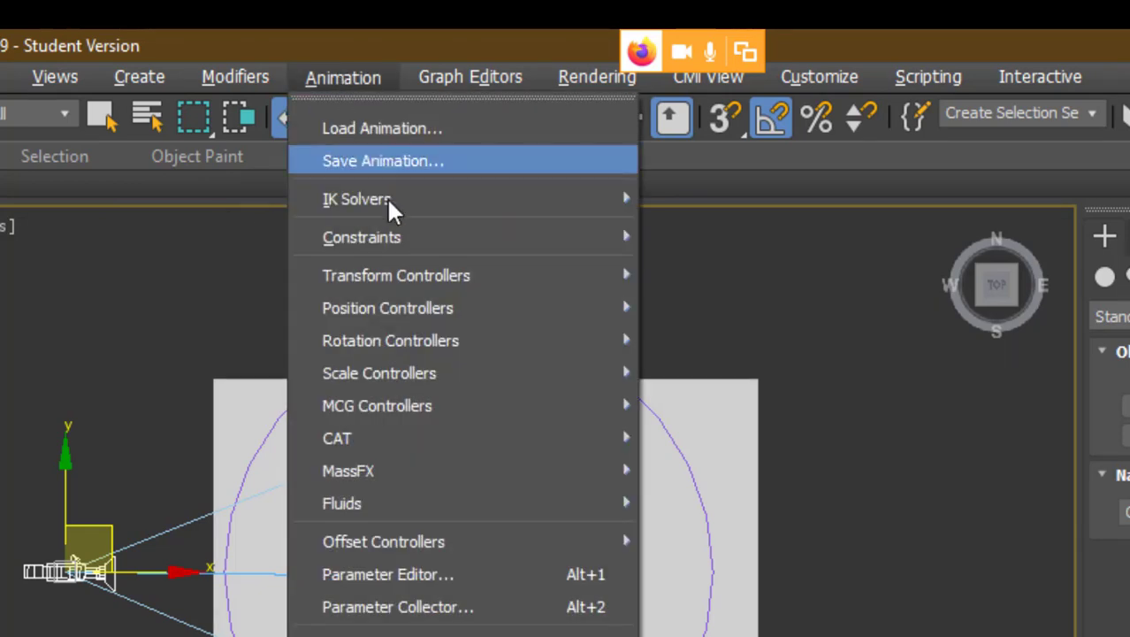
pyautogui.moveTo(369, 241)
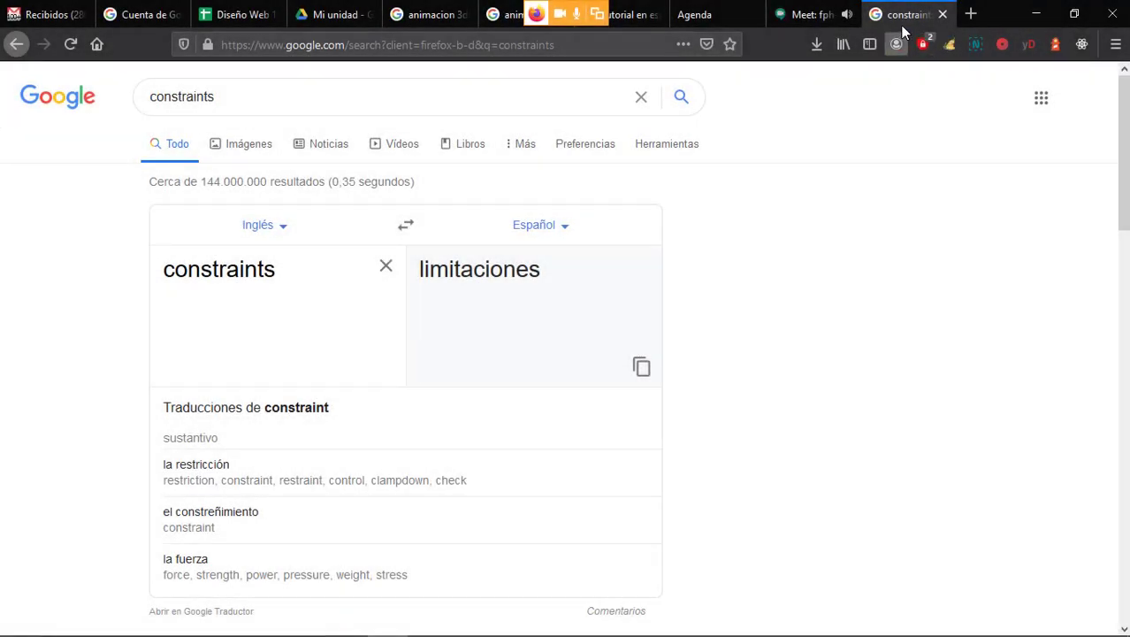
pyautogui.hotkey('ctrl', 'w')
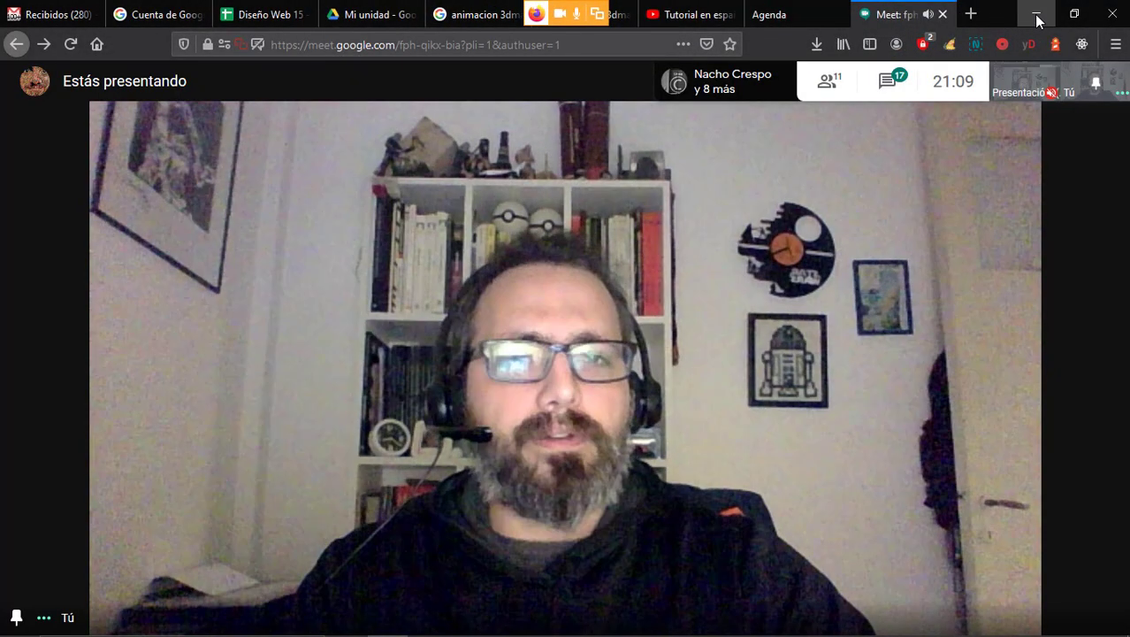
pyautogui.click(1036, 16)
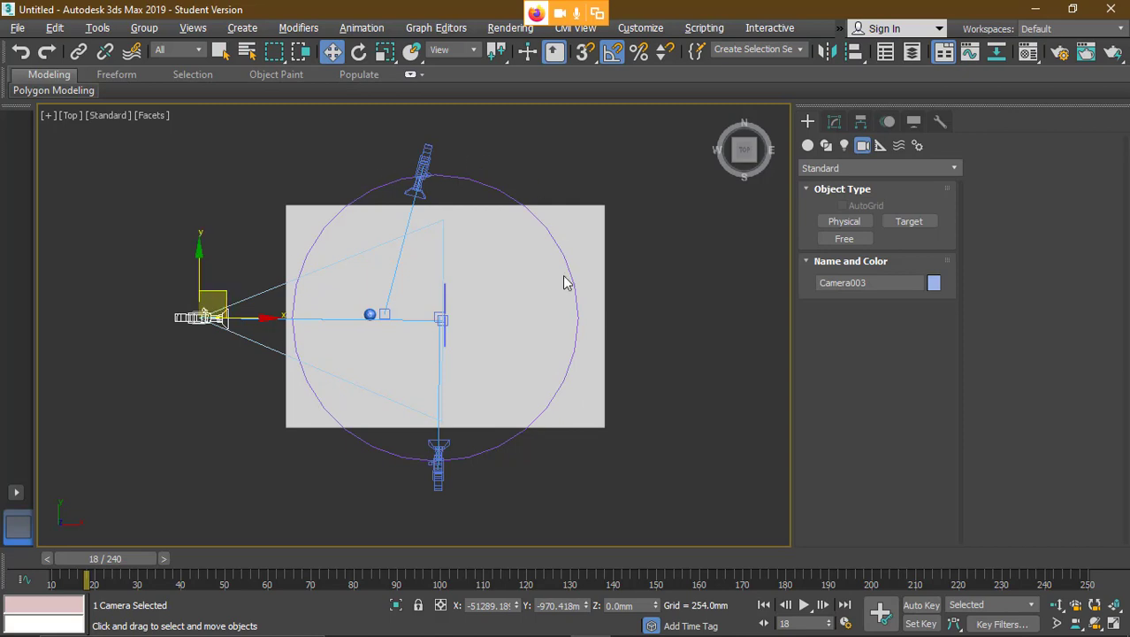
# - Apply a Path Constraint to Camera003 using the circle spline as its path, and keep the camera selected
pyautogui.click(360, 29)
pyautogui.moveTo(367, 125)
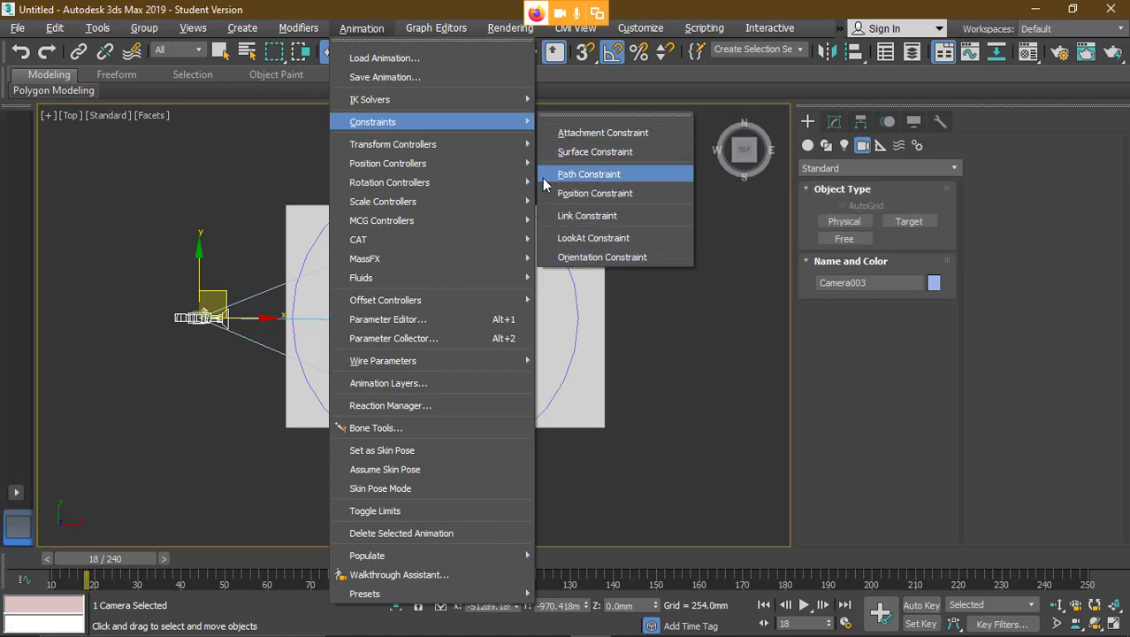
pyautogui.click(585, 176)
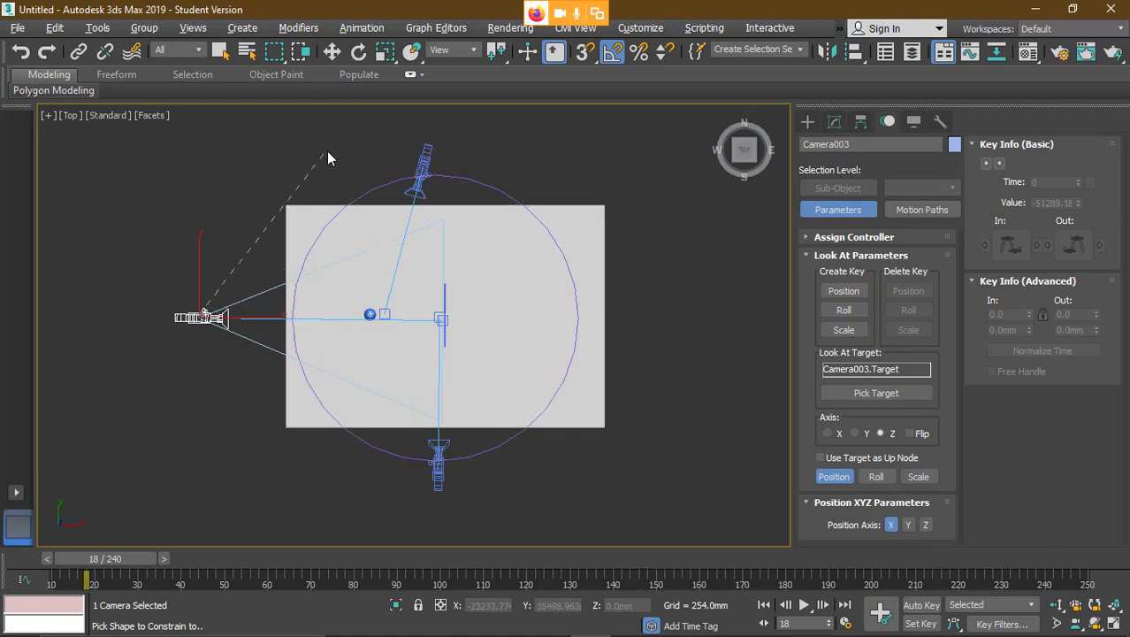
pyautogui.click(353, 198)
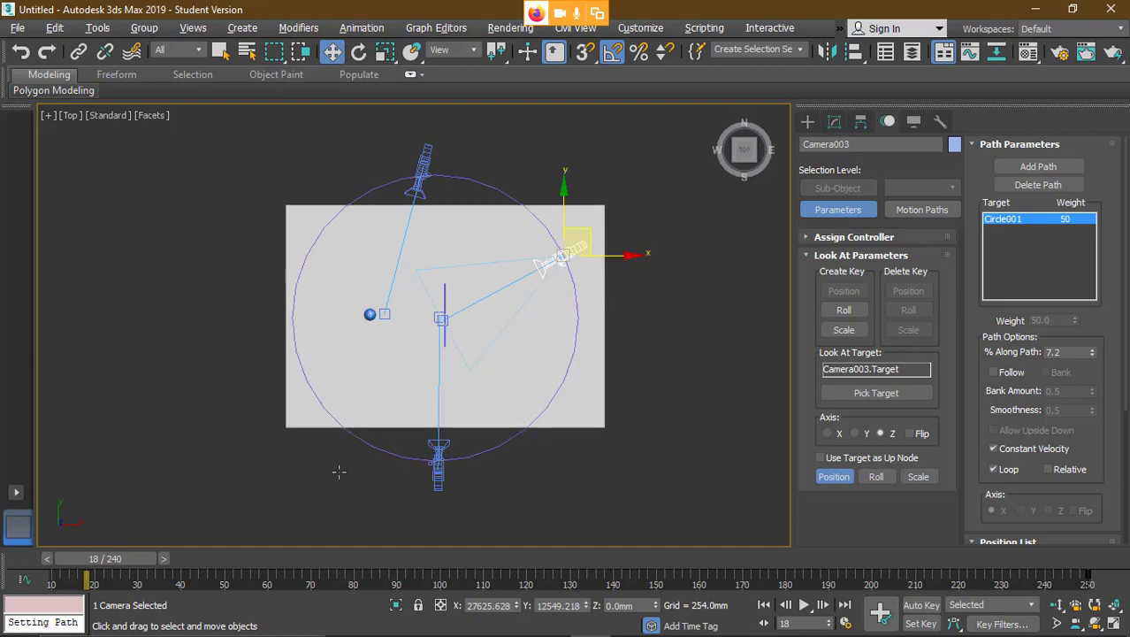
pyautogui.click(645, 301)
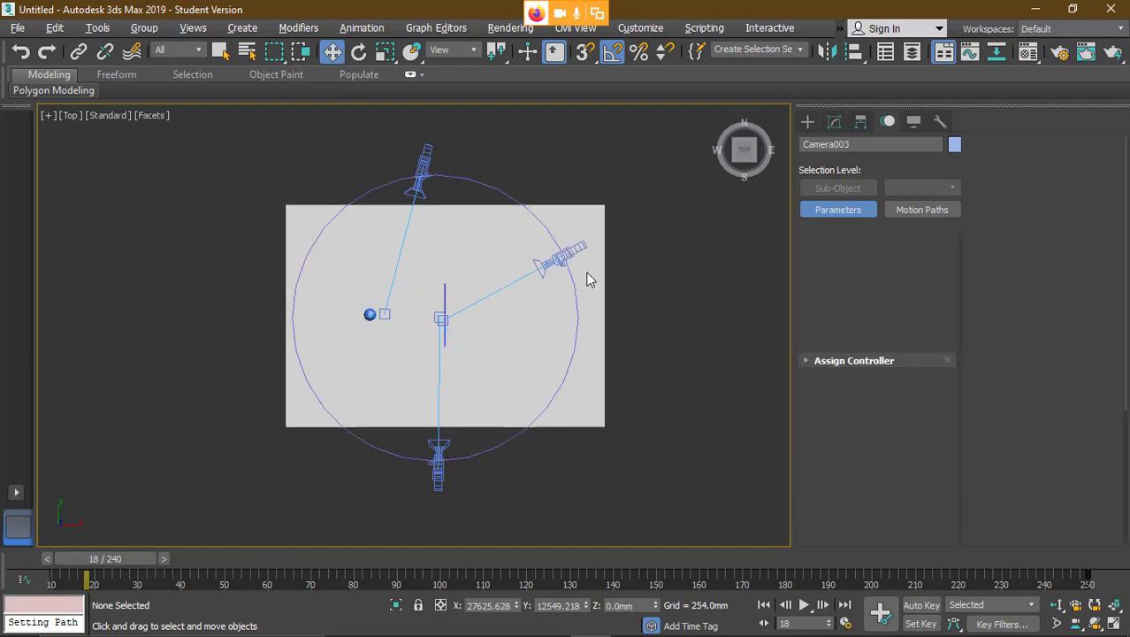
pyautogui.click(573, 251)
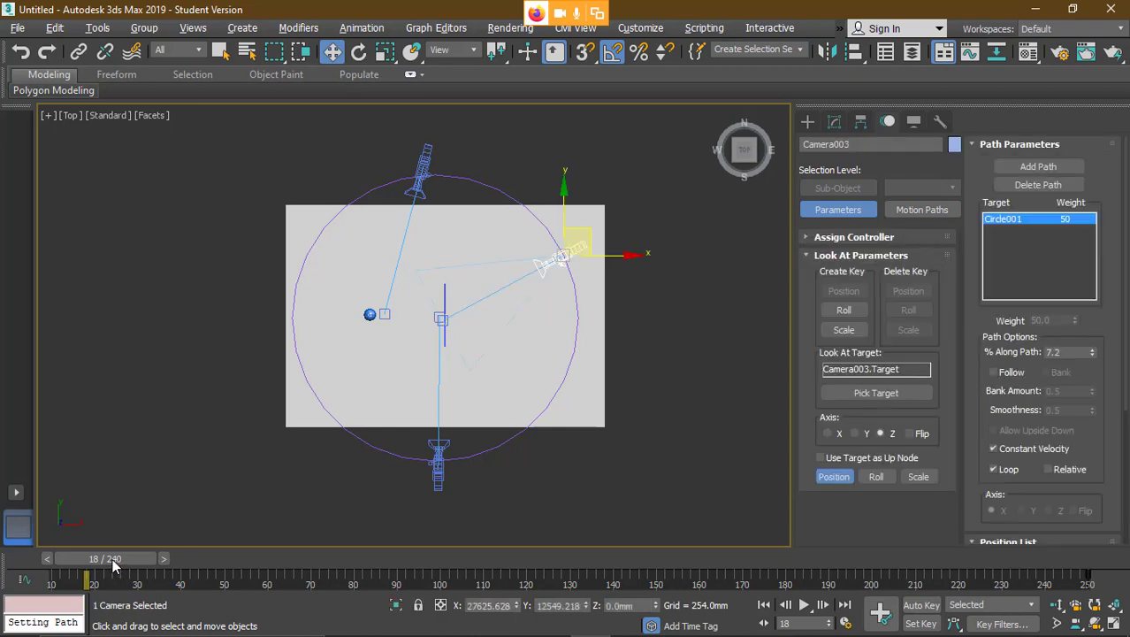
# - At frame 10, move Camera003 along the circle to its easternmost point, at about 99.996 % along the path
pyautogui.moveTo(119, 559); pyautogui.dragTo(62, 564)
pyautogui.moveTo(159, 581); pyautogui.dragTo(53, 577)
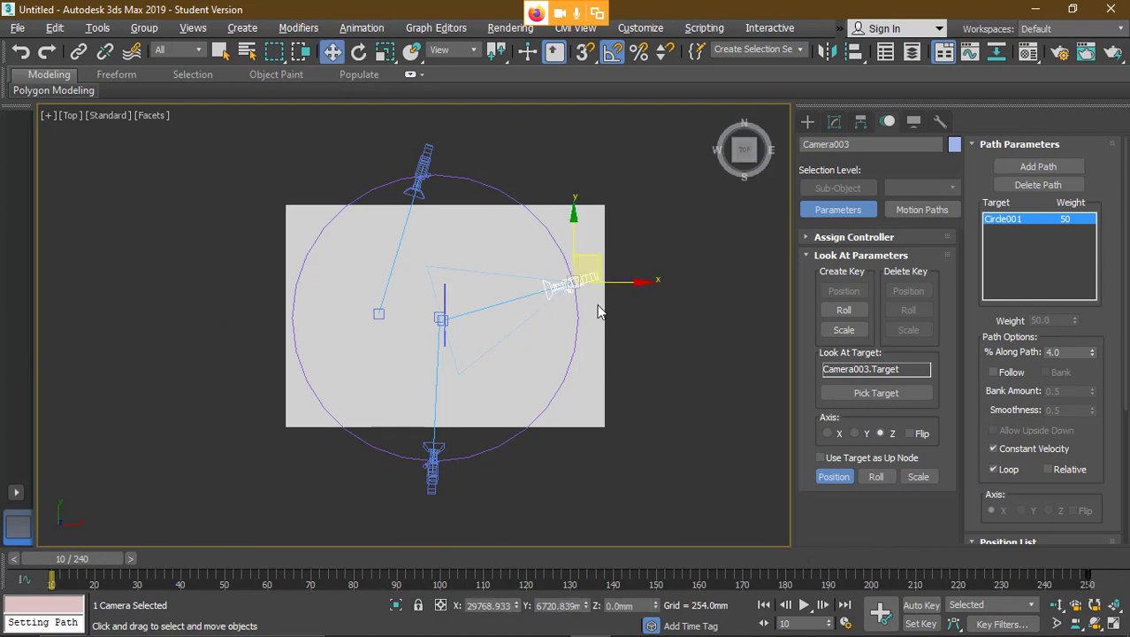
pyautogui.moveTo(99, 563)
pyautogui.mouseDown()
pyautogui.moveTo(201, 557)
pyautogui.moveTo(88, 557)
pyautogui.moveTo(99, 559)
pyautogui.mouseUp()
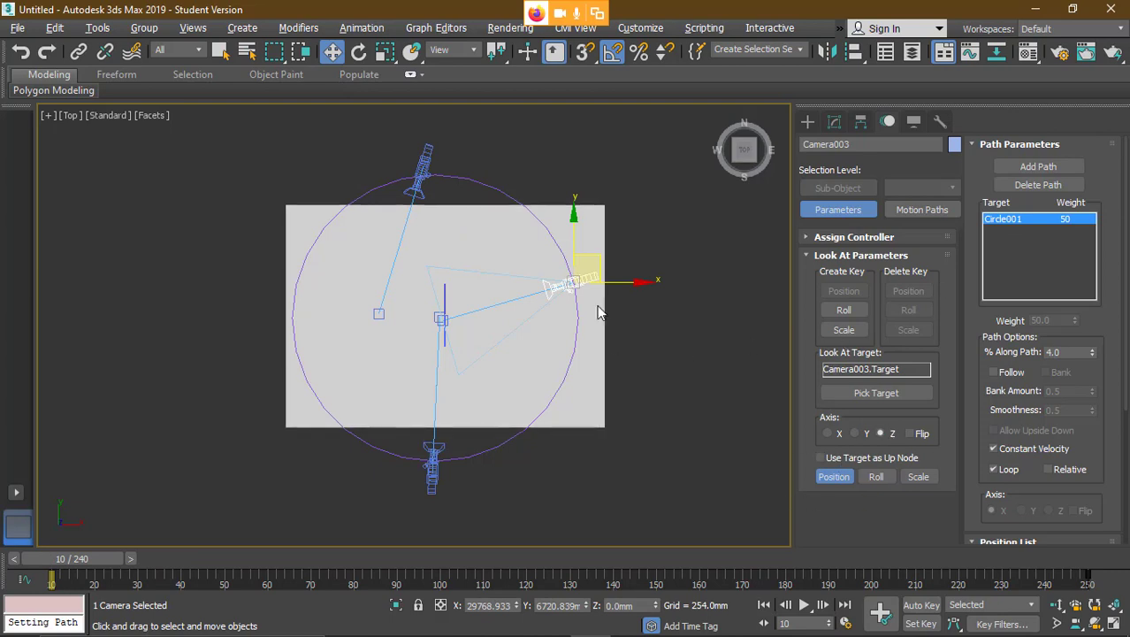
pyautogui.moveTo(600, 269); pyautogui.dragTo(621, 305)
# - Scrub the timeline forward and back from frame 10, ending at frame 166, to review Camera003's travel around the circle
pyautogui.moveTo(75, 558); pyautogui.dragTo(203, 599)
pyautogui.press('w')
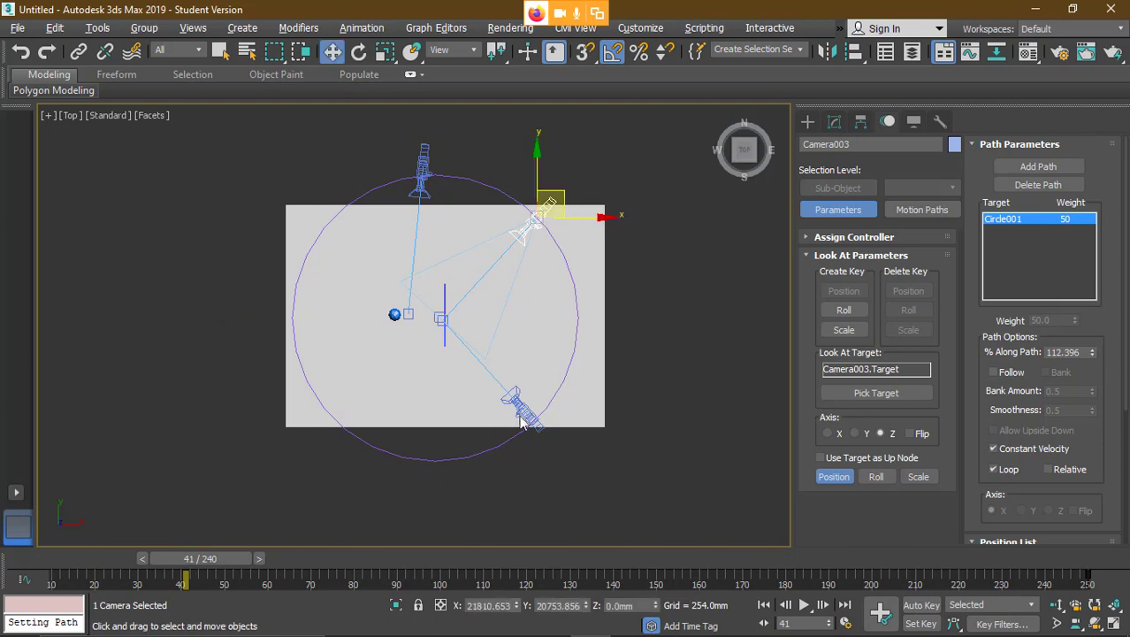
pyautogui.moveTo(217, 556); pyautogui.dragTo(805, 585)
pyautogui.moveTo(826, 634); pyautogui.dragTo(62, 599)
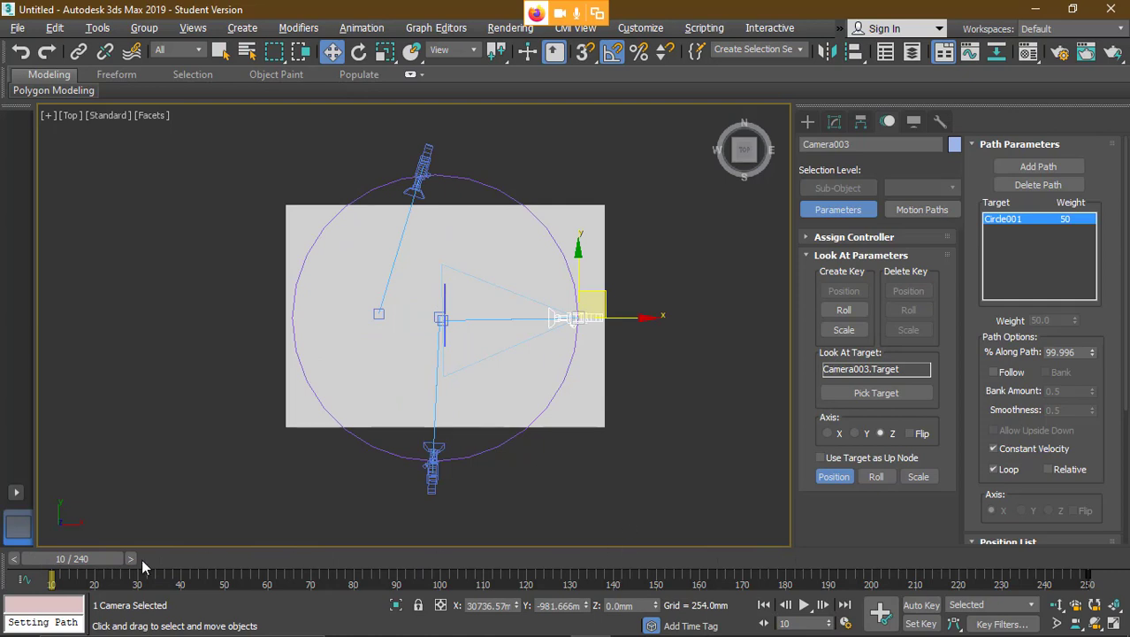
pyautogui.moveTo(121, 558); pyautogui.dragTo(741, 587)
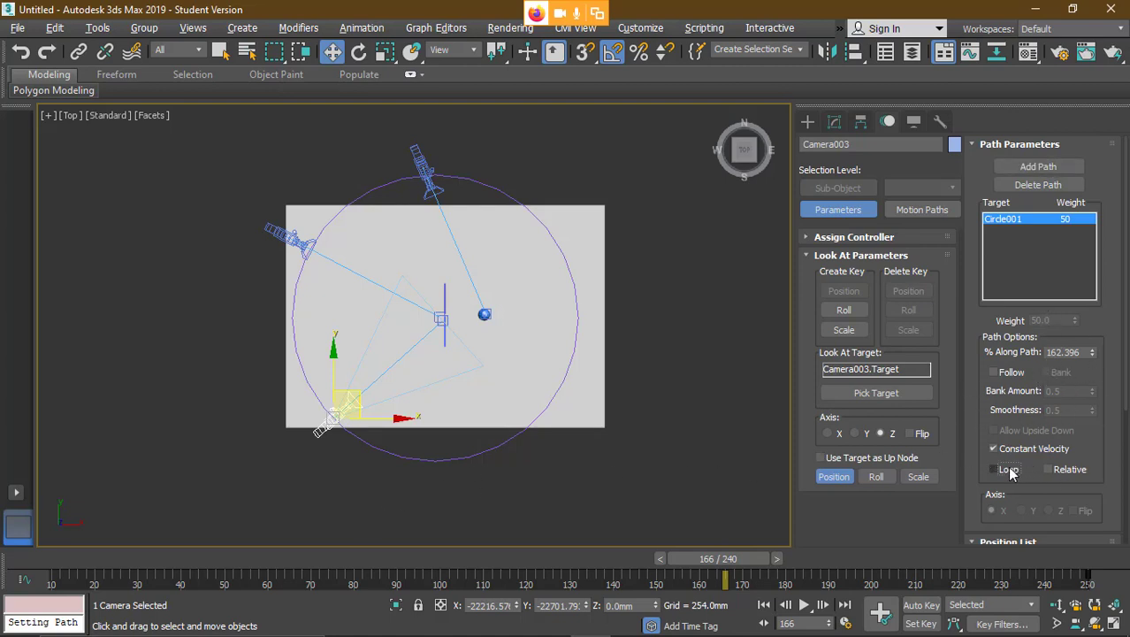
# - Toggle the Loop option of Camera003's path constraint off and on to compare its effect, leaving it enabled
pyautogui.click(1011, 473)
pyautogui.click(1010, 473)
pyautogui.click(1011, 473)
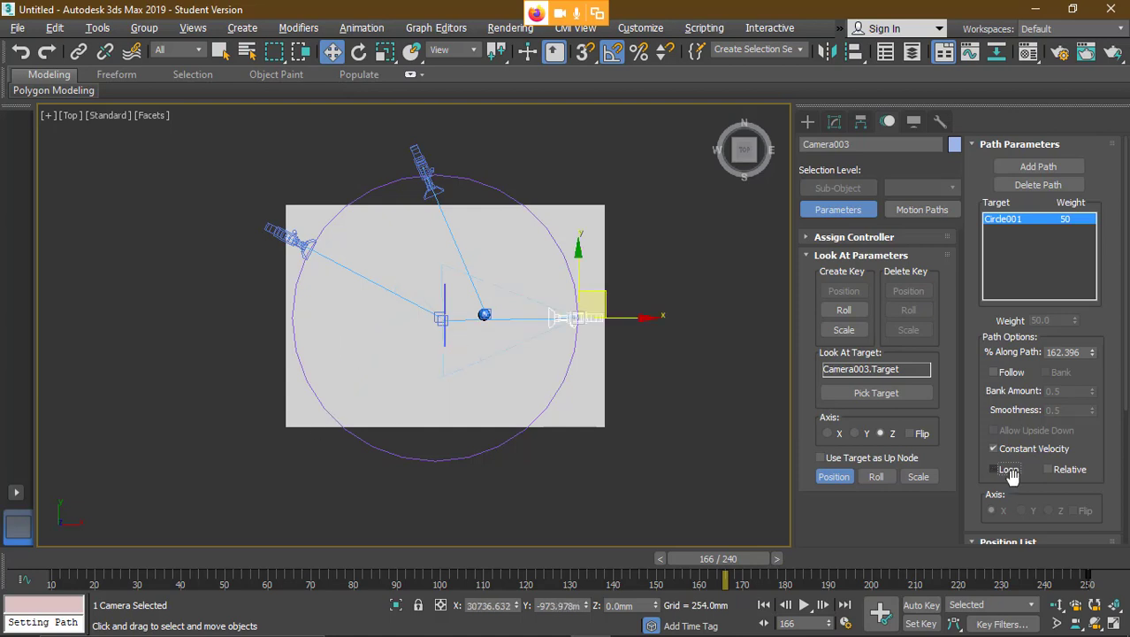
pyautogui.click(1011, 469)
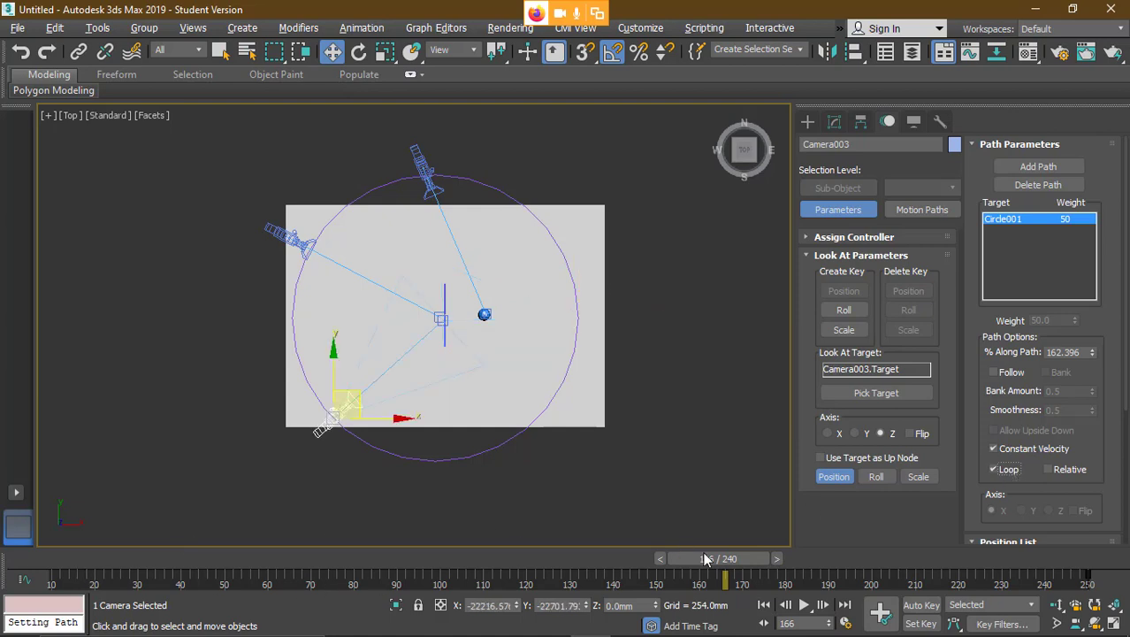
# - Scrub the timeline to frame 250 and back to frame 10 to check Camera003's looped motion
pyautogui.moveTo(705, 558); pyautogui.dragTo(1080, 557)
pyautogui.press('w')
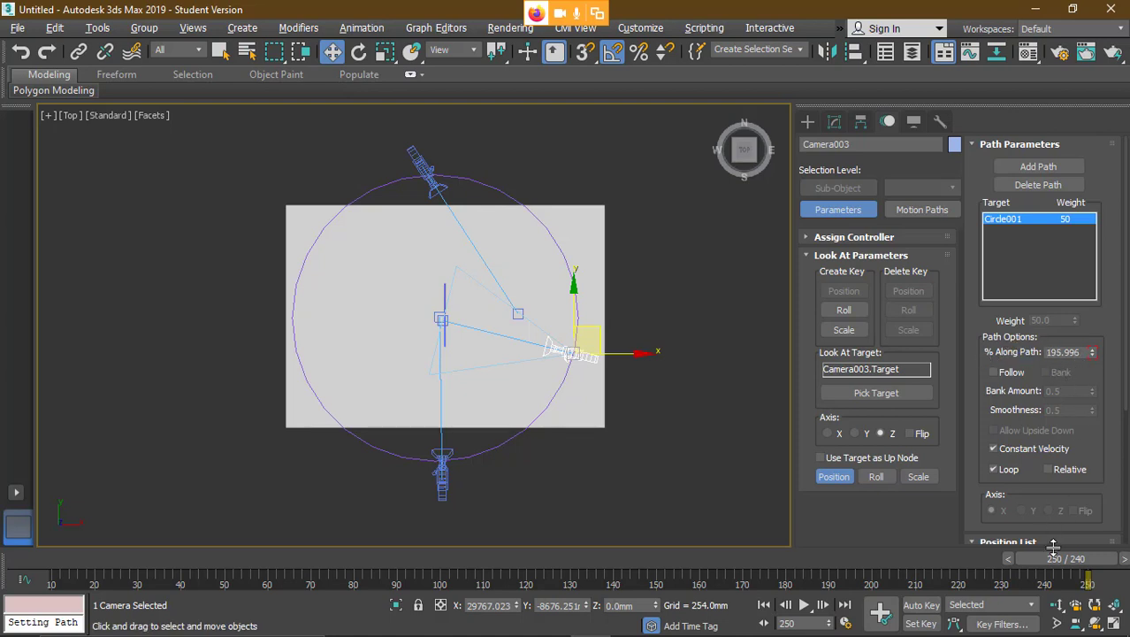
pyautogui.moveTo(1053, 553); pyautogui.dragTo(42, 352)
pyautogui.press('w')
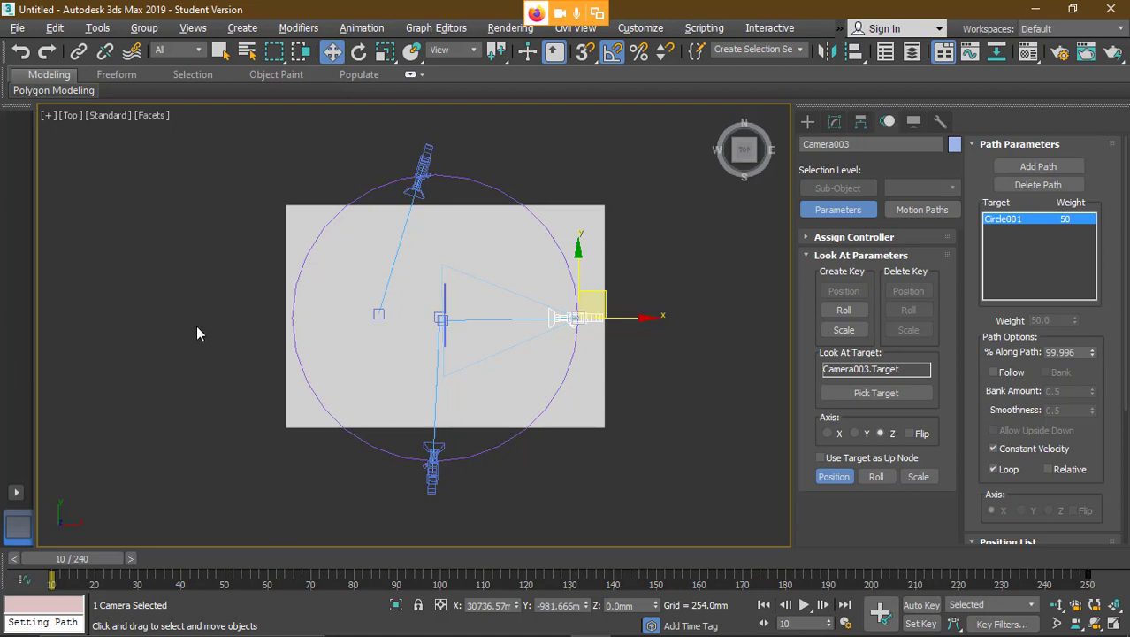
# - Create a box southwest of the floor plane, about 9320 mm long, 11650 mm wide and 17744 mm high
pyautogui.click(807, 122)
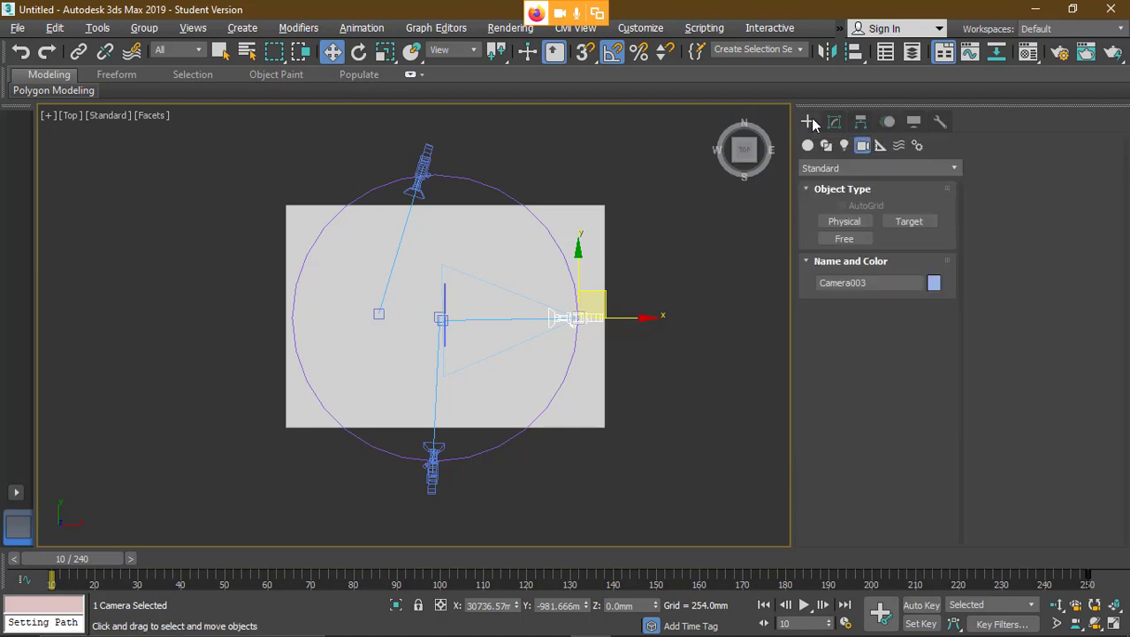
pyautogui.click(531, 377)
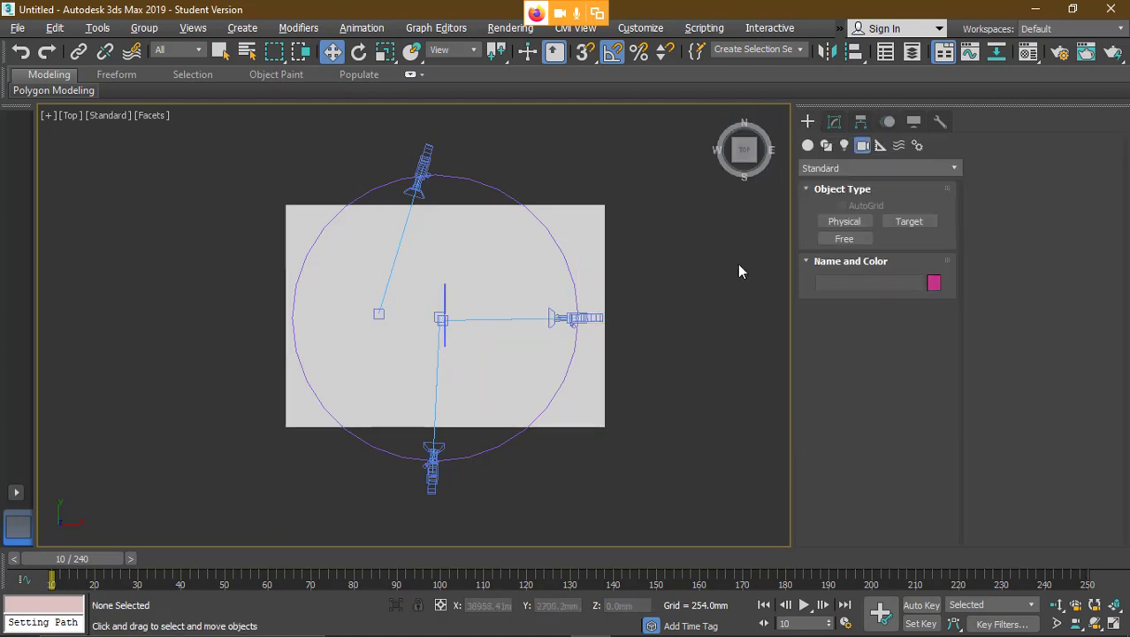
pyautogui.click(808, 145)
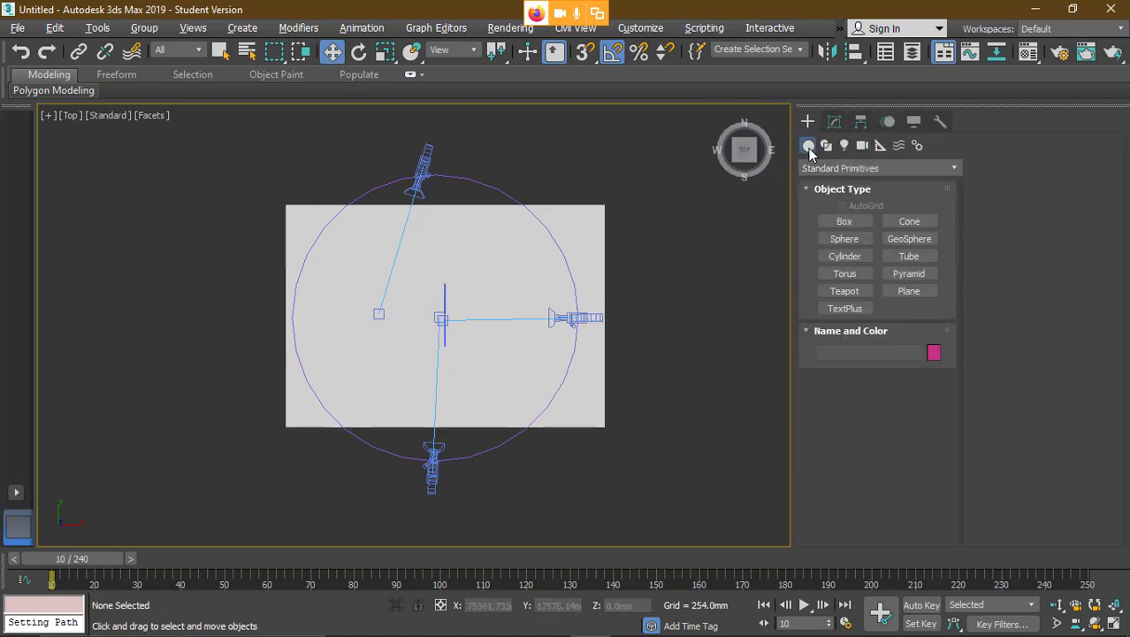
pyautogui.click(844, 221)
pyautogui.moveTo(92, 393); pyautogui.dragTo(147, 436)
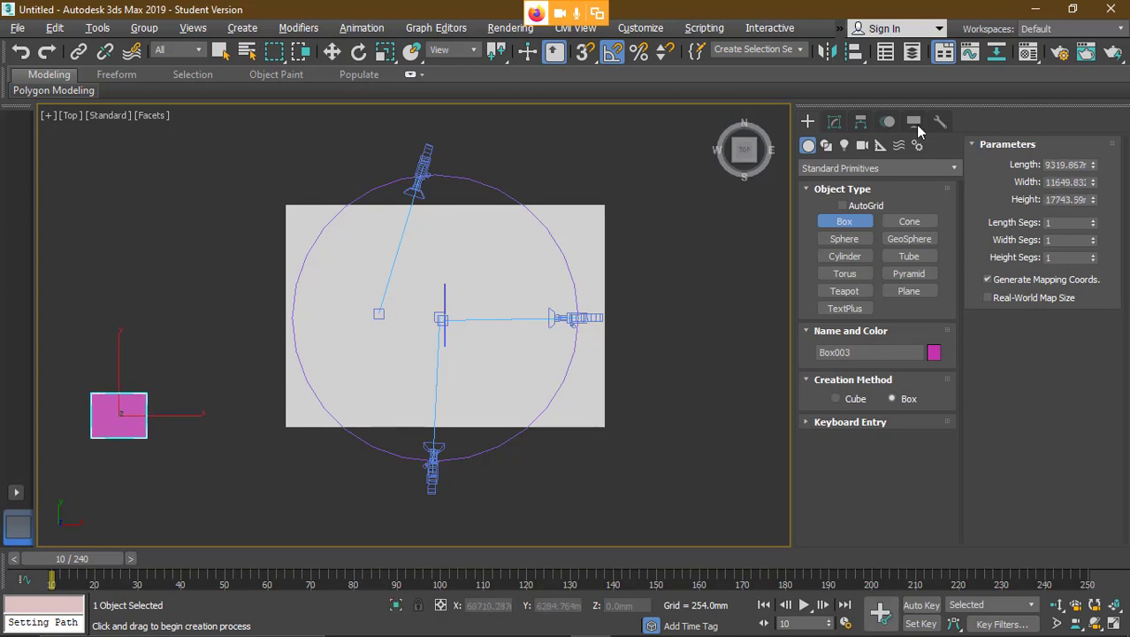
# - Draw an open, smoothly curved line from west of the floor plane, around its south and east sides, ending to the northeast
pyautogui.click(826, 145)
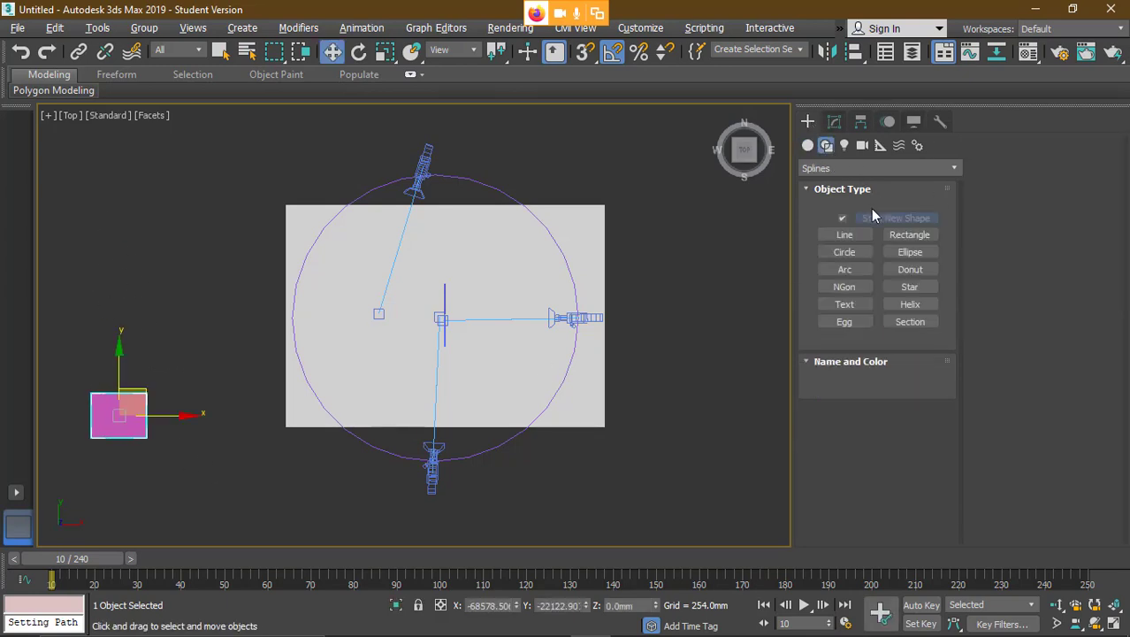
pyautogui.click(845, 235)
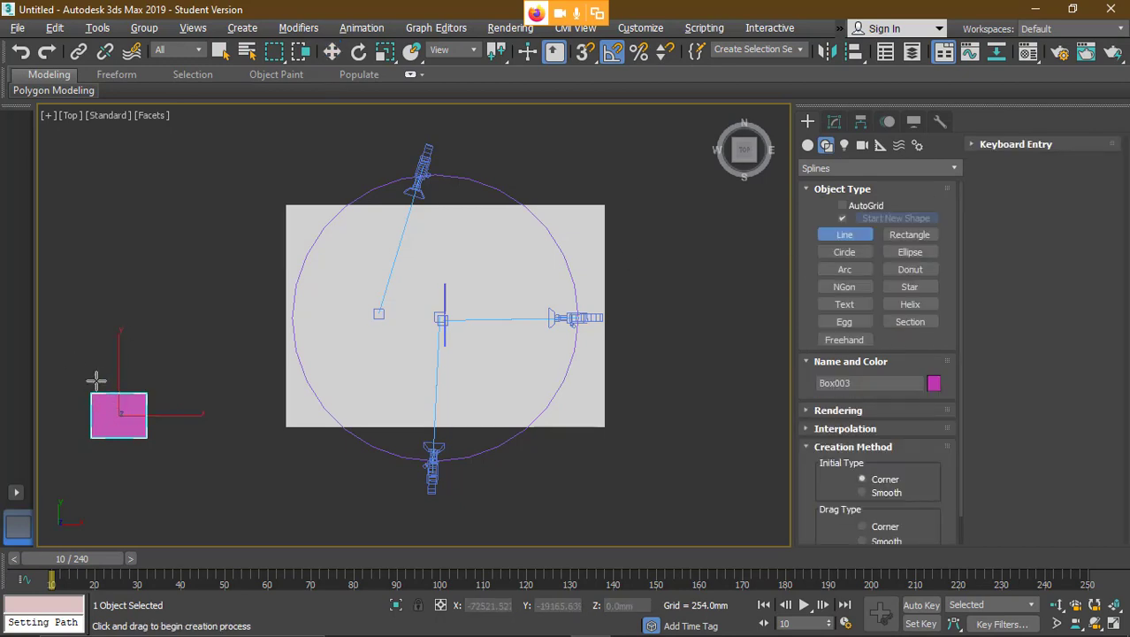
pyautogui.click(64, 338)
pyautogui.moveTo(162, 201); pyautogui.dragTo(217, 204)
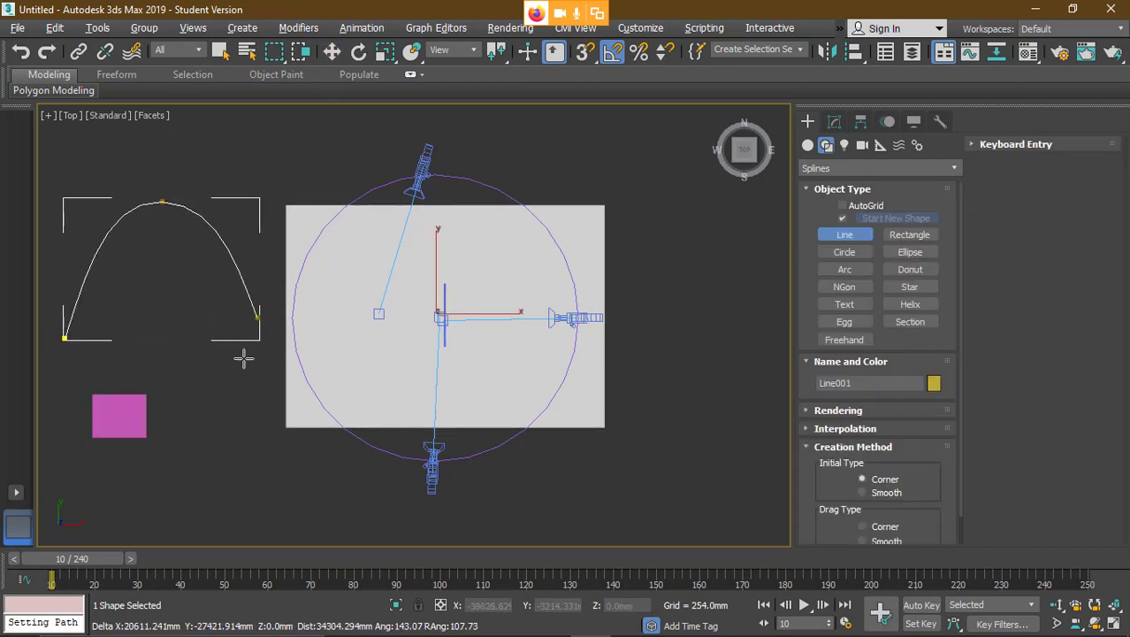
pyautogui.moveTo(243, 360); pyautogui.dragTo(256, 390)
pyautogui.moveTo(302, 493); pyautogui.dragTo(343, 503)
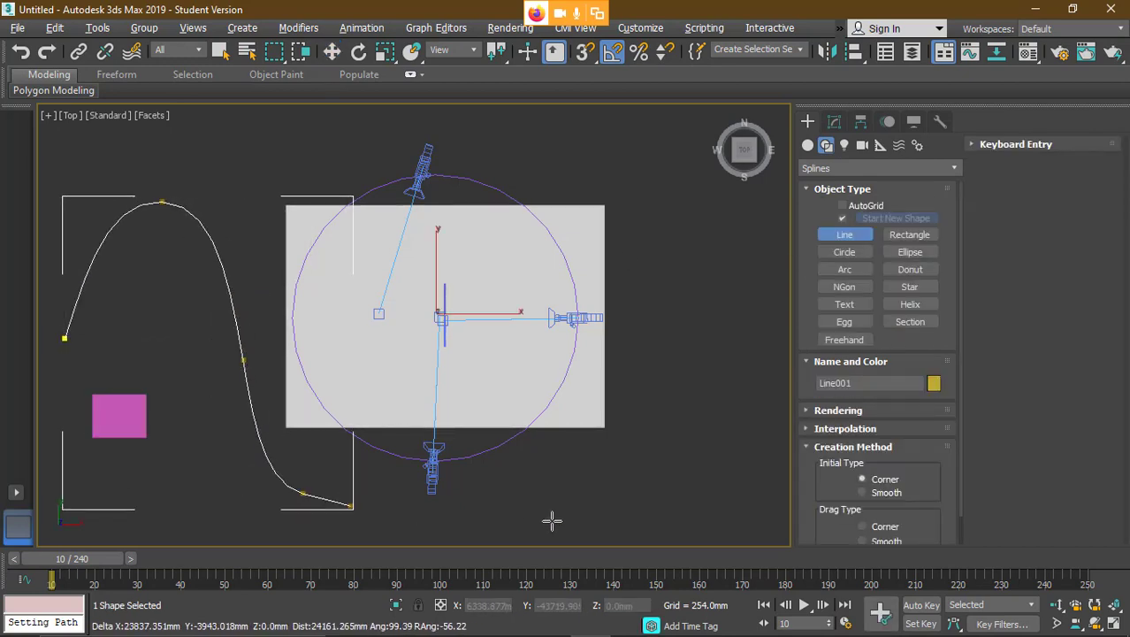
pyautogui.moveTo(617, 520); pyautogui.dragTo(654, 501)
pyautogui.moveTo(713, 337); pyautogui.dragTo(725, 308)
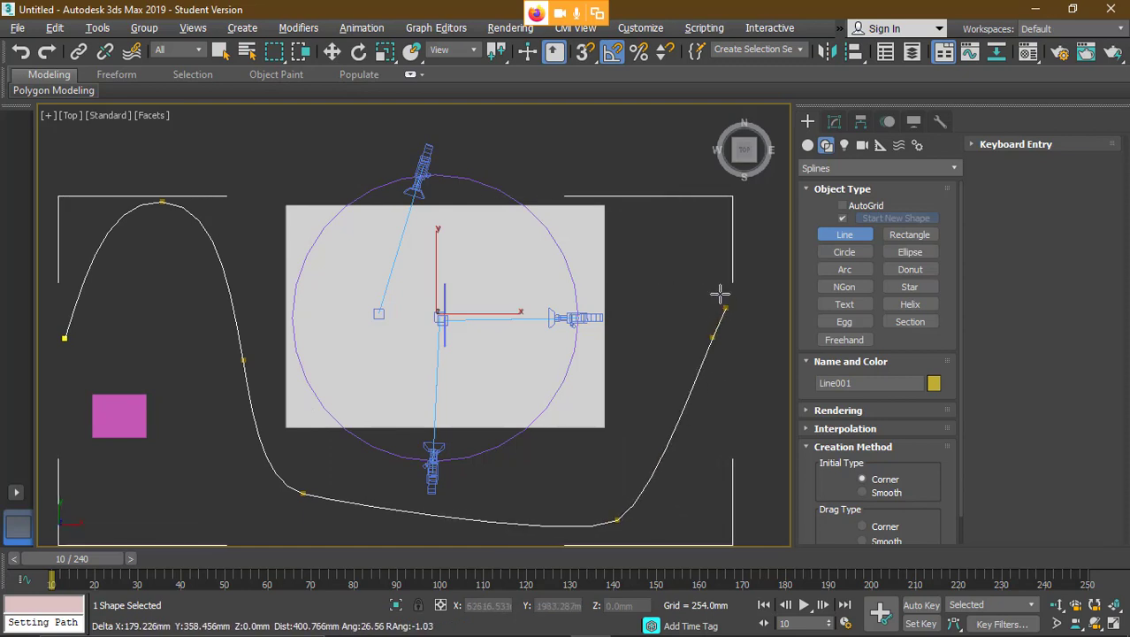
pyautogui.click(616, 146)
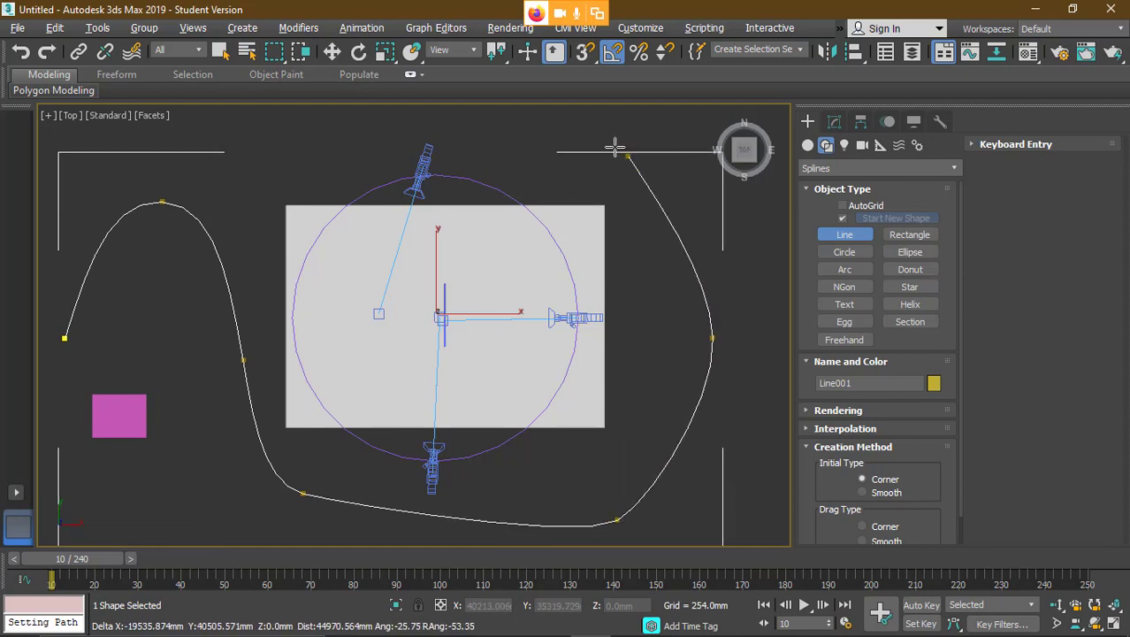
pyautogui.rightClick(541, 139)
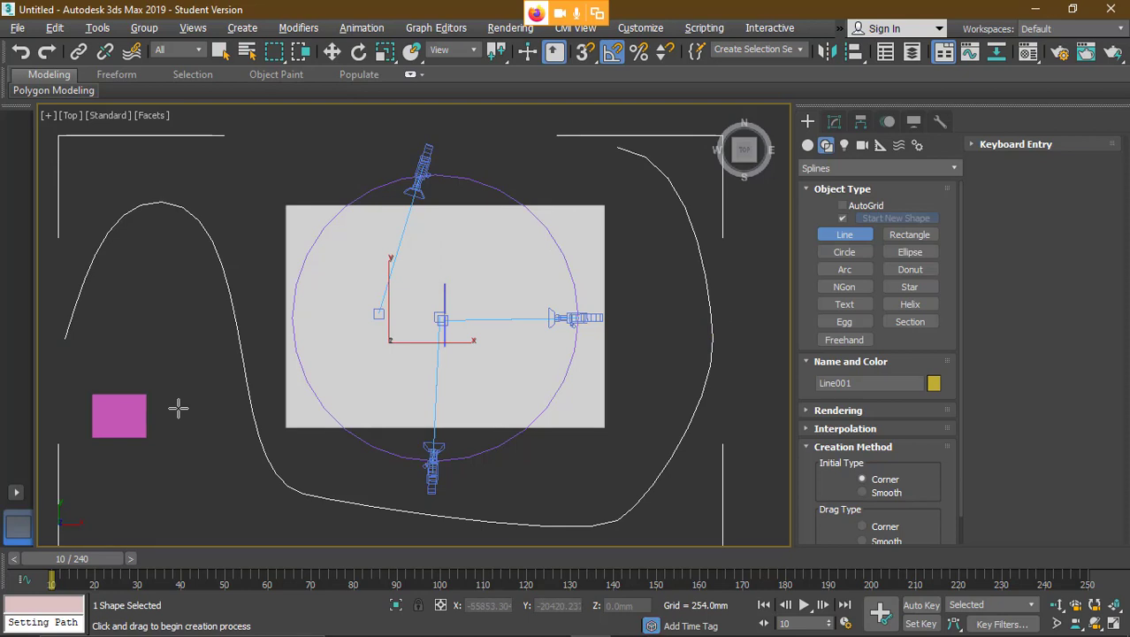
pyautogui.rightClick(186, 254)
pyautogui.click(206, 117)
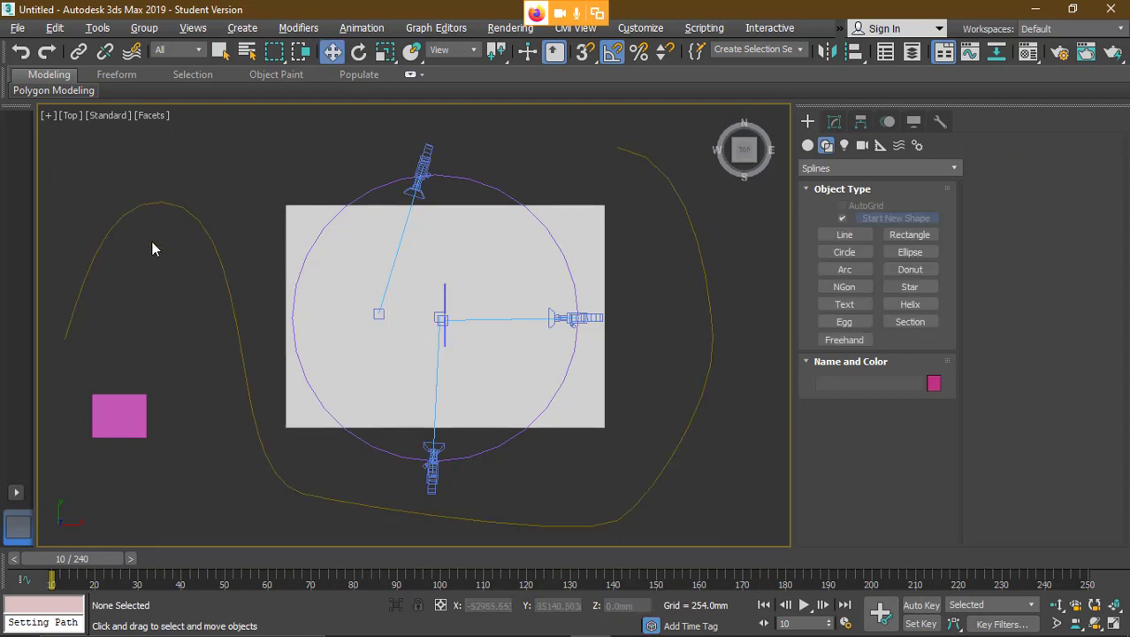
# - Apply a Path Constraint to the magenta box using the curved line as its path
pyautogui.click(118, 416)
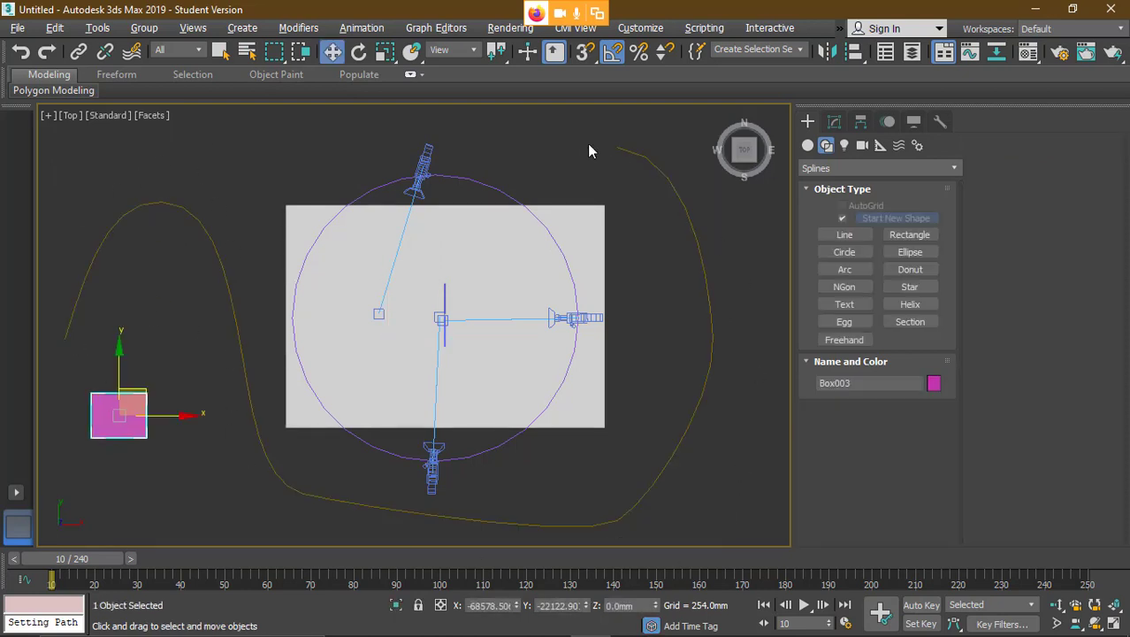
pyautogui.click(362, 27)
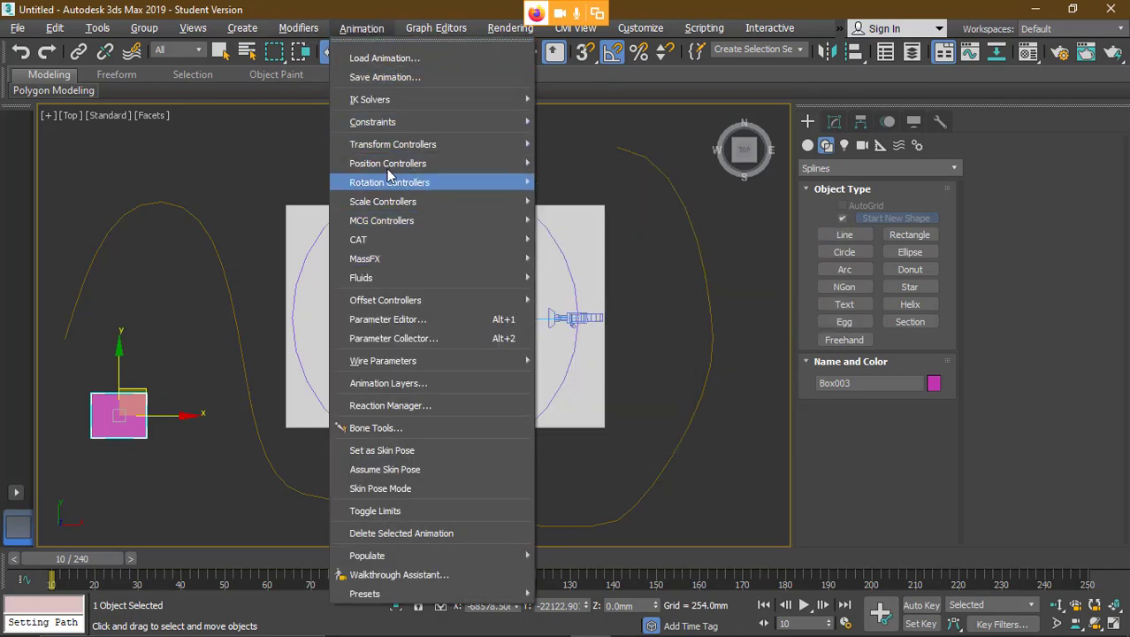
pyautogui.moveTo(409, 156)
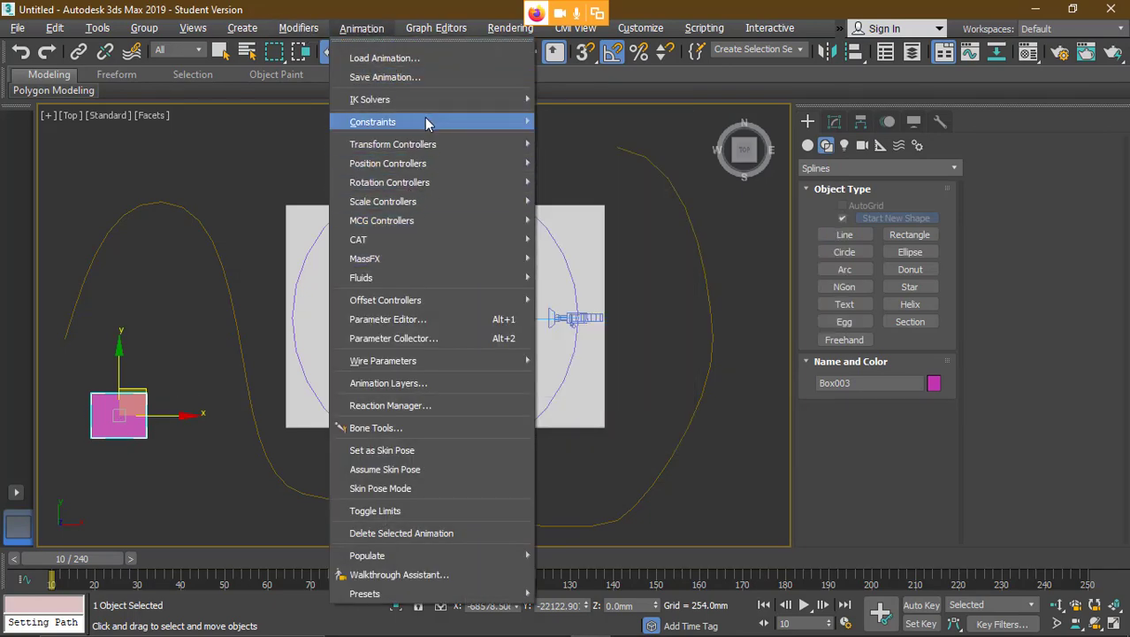
pyautogui.moveTo(425, 121)
pyautogui.click(585, 173)
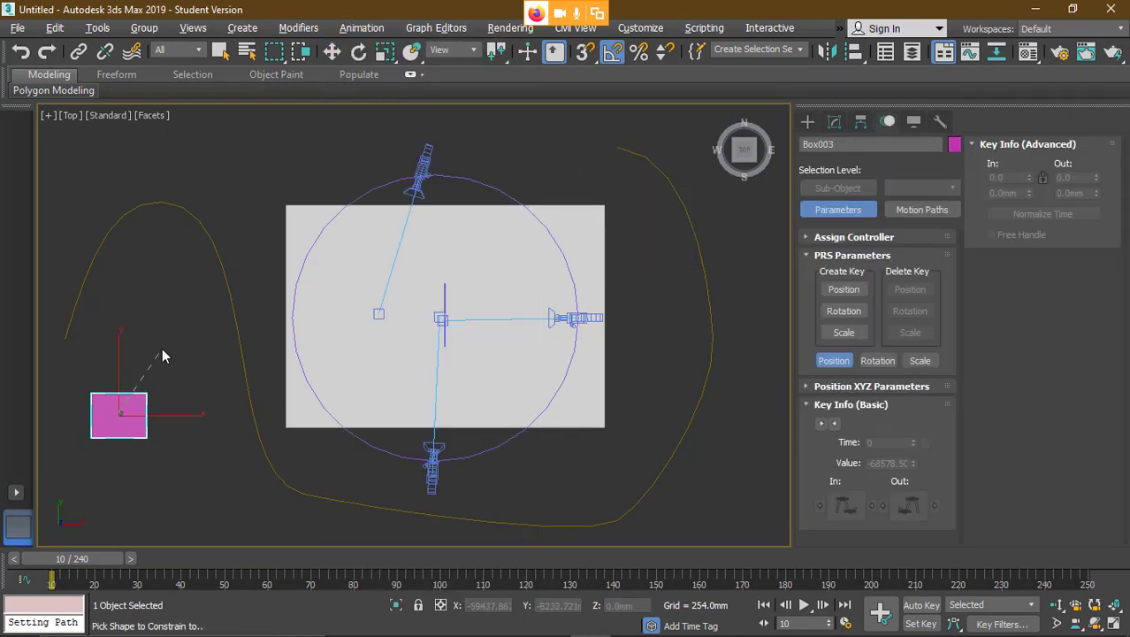
pyautogui.click(154, 203)
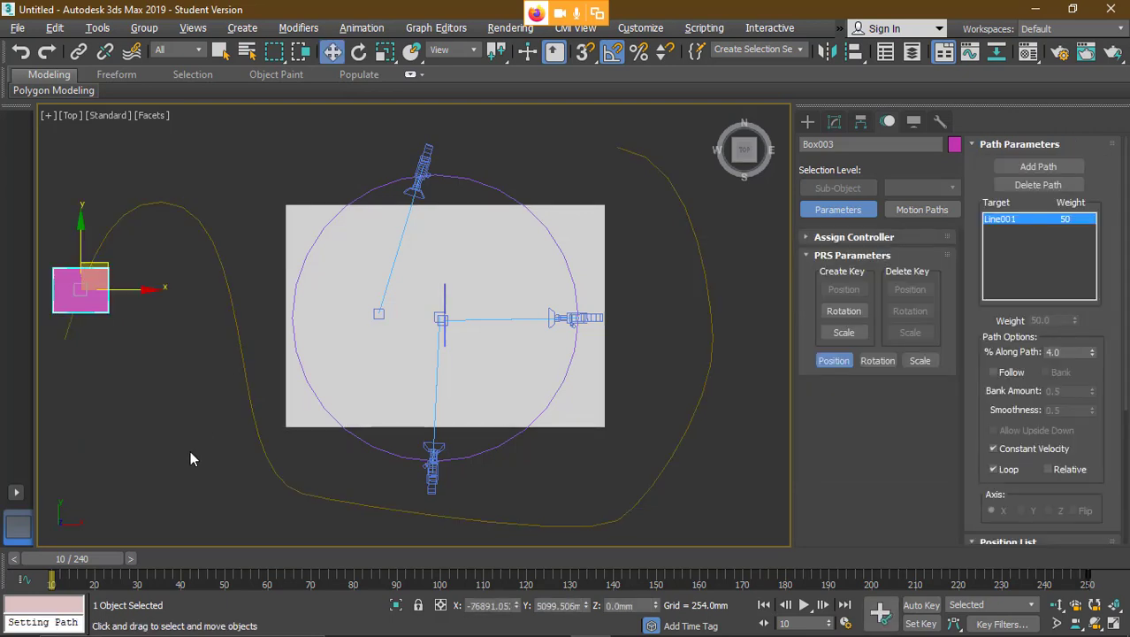
# - Play the animation to watch the box travel along the curved line, and stop playback at frame 80
pyautogui.click(801, 605)
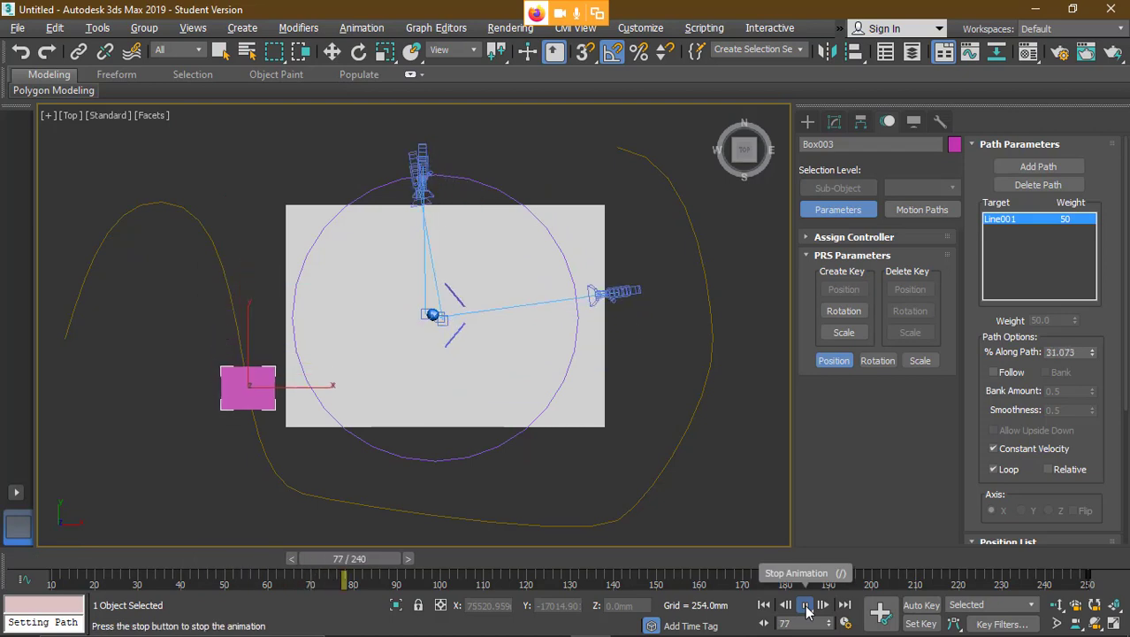
pyautogui.click(806, 605)
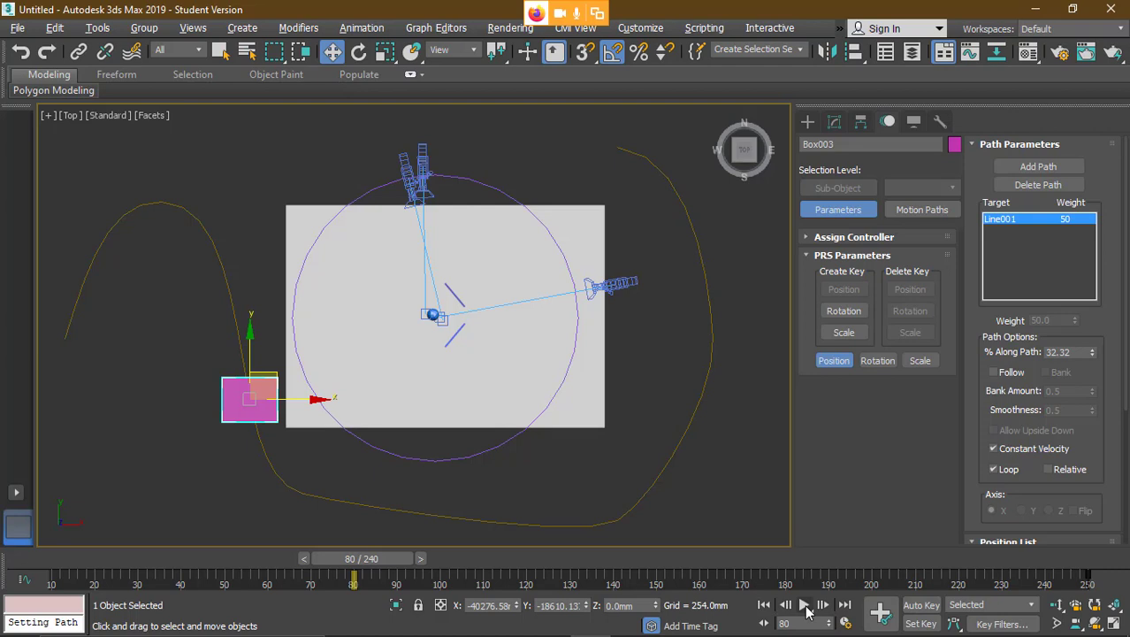
pyautogui.moveTo(622, 634)
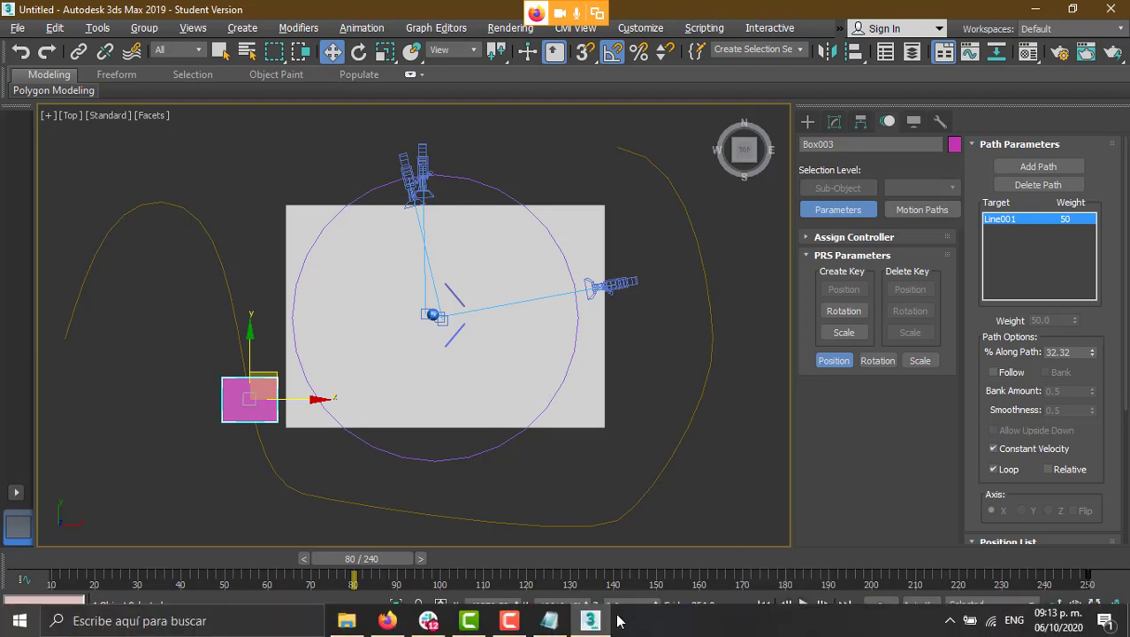
pyautogui.click(520, 626)
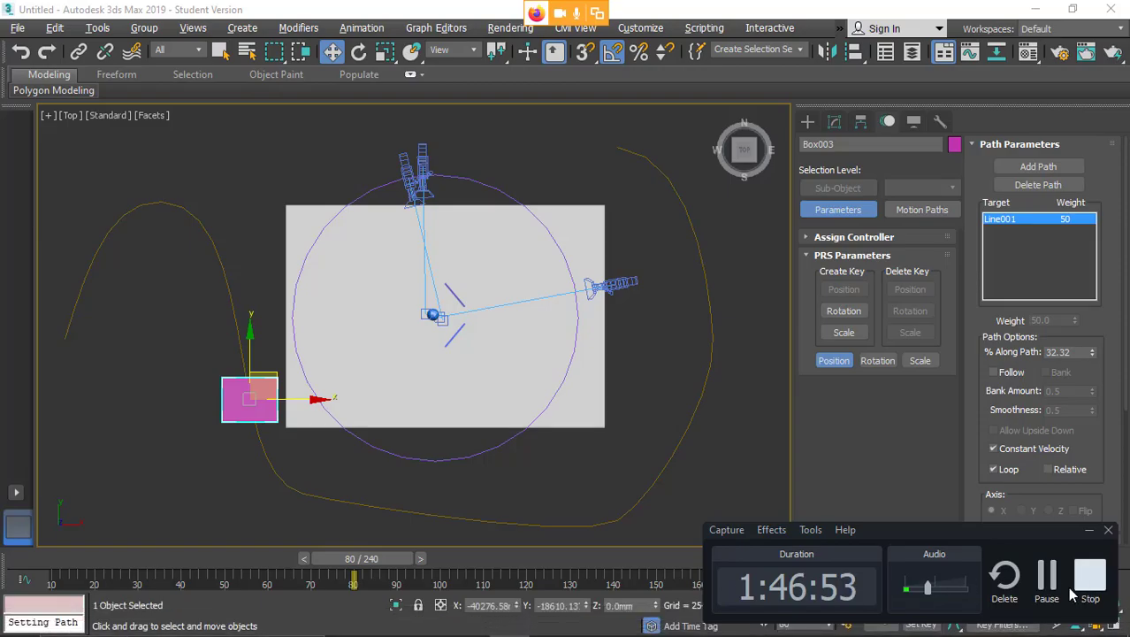